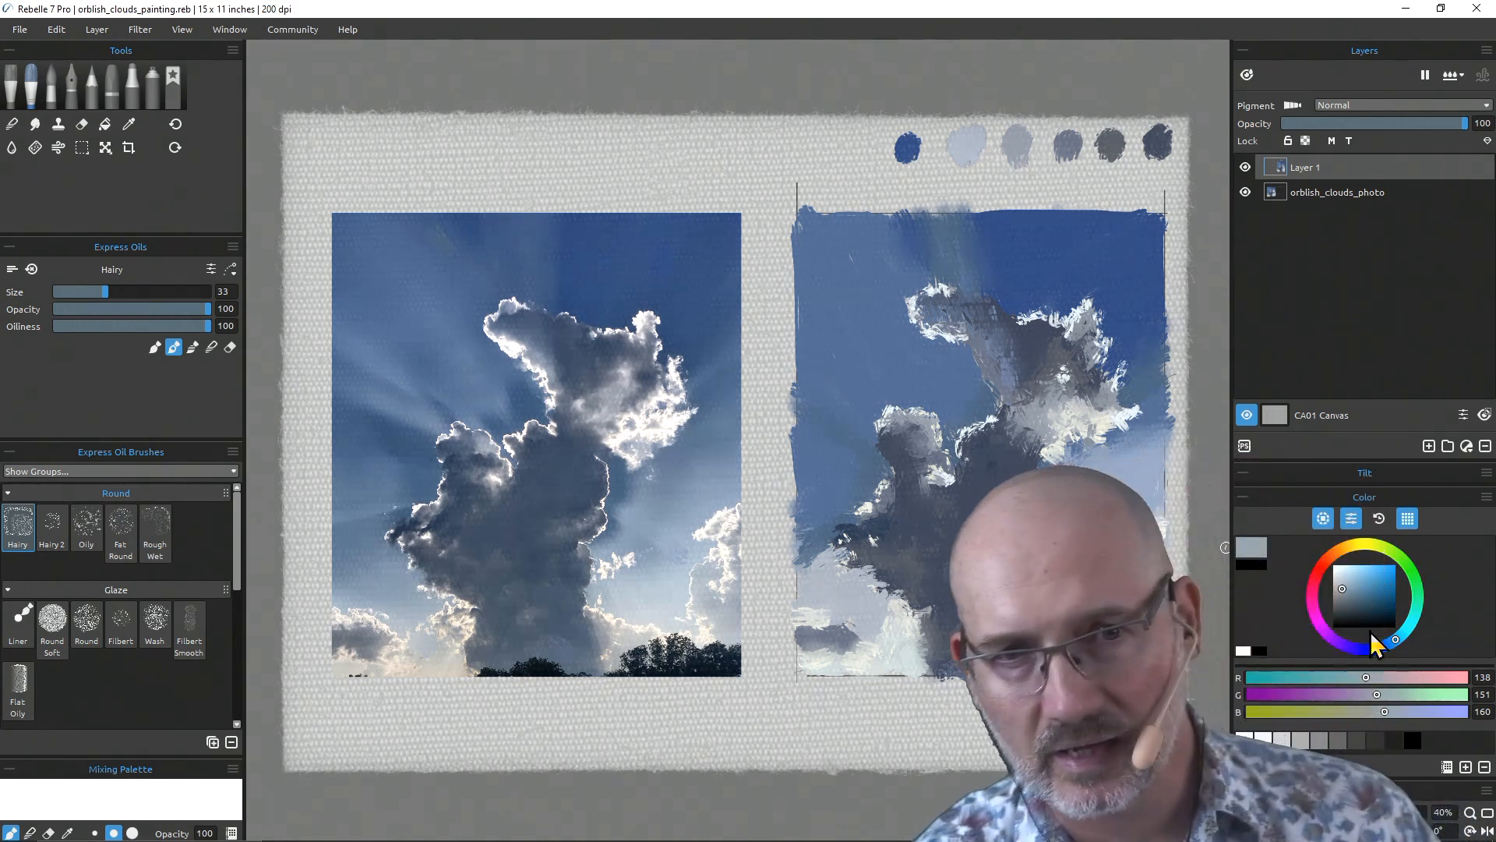
Step: Brush blue-grey (RGB 40, 65, 81) into the painted cloud's dark body, and sample the dark cloud colour from the reference photo
{"action": "left_click", "coordinate": [1364, 608]}
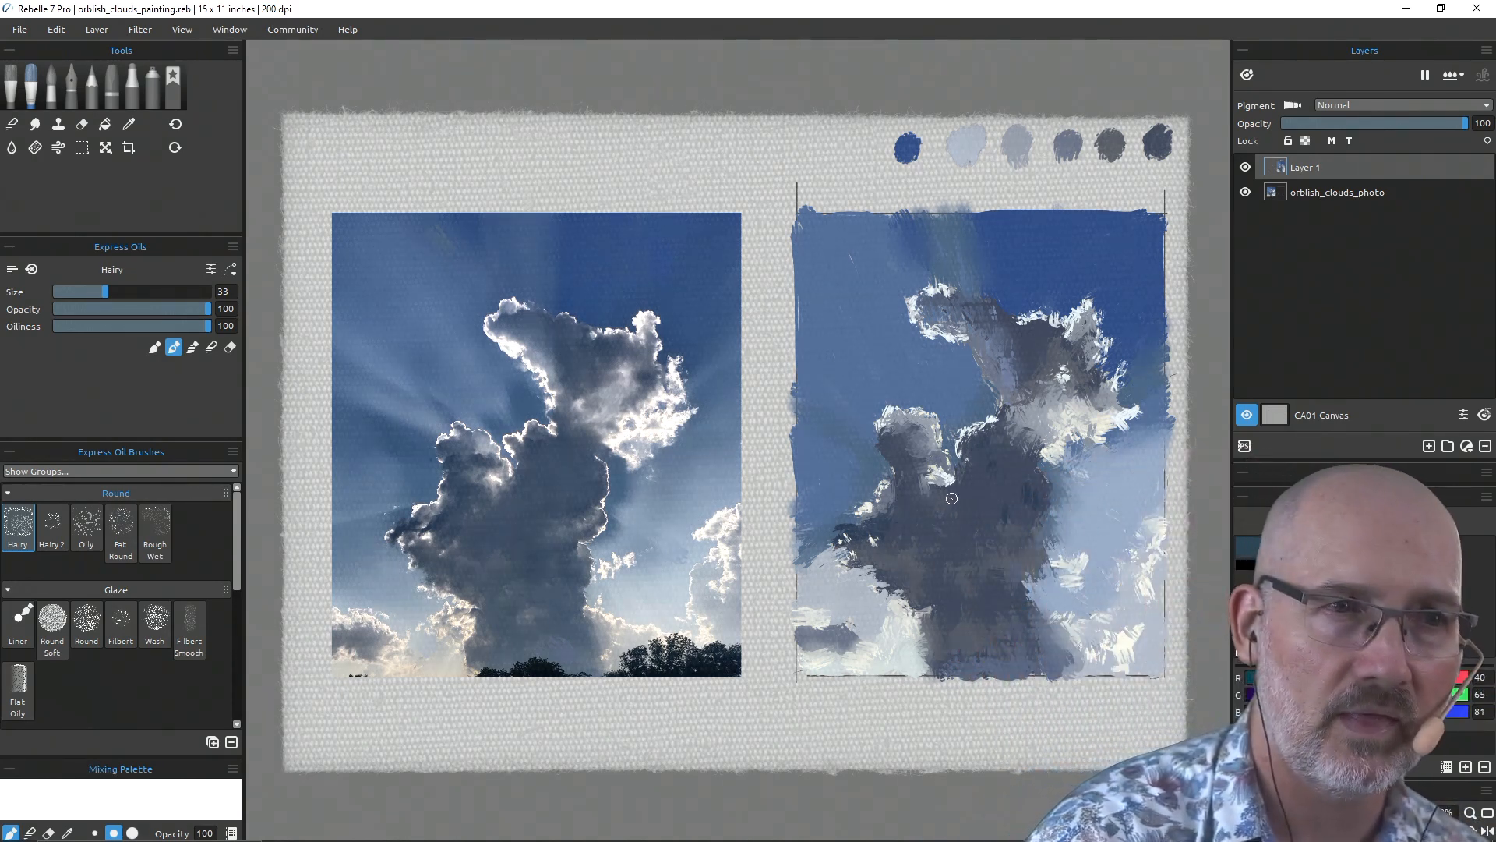
{"action": "left_click_drag", "start_coordinate": [949, 499], "coordinate": [1003, 649]}
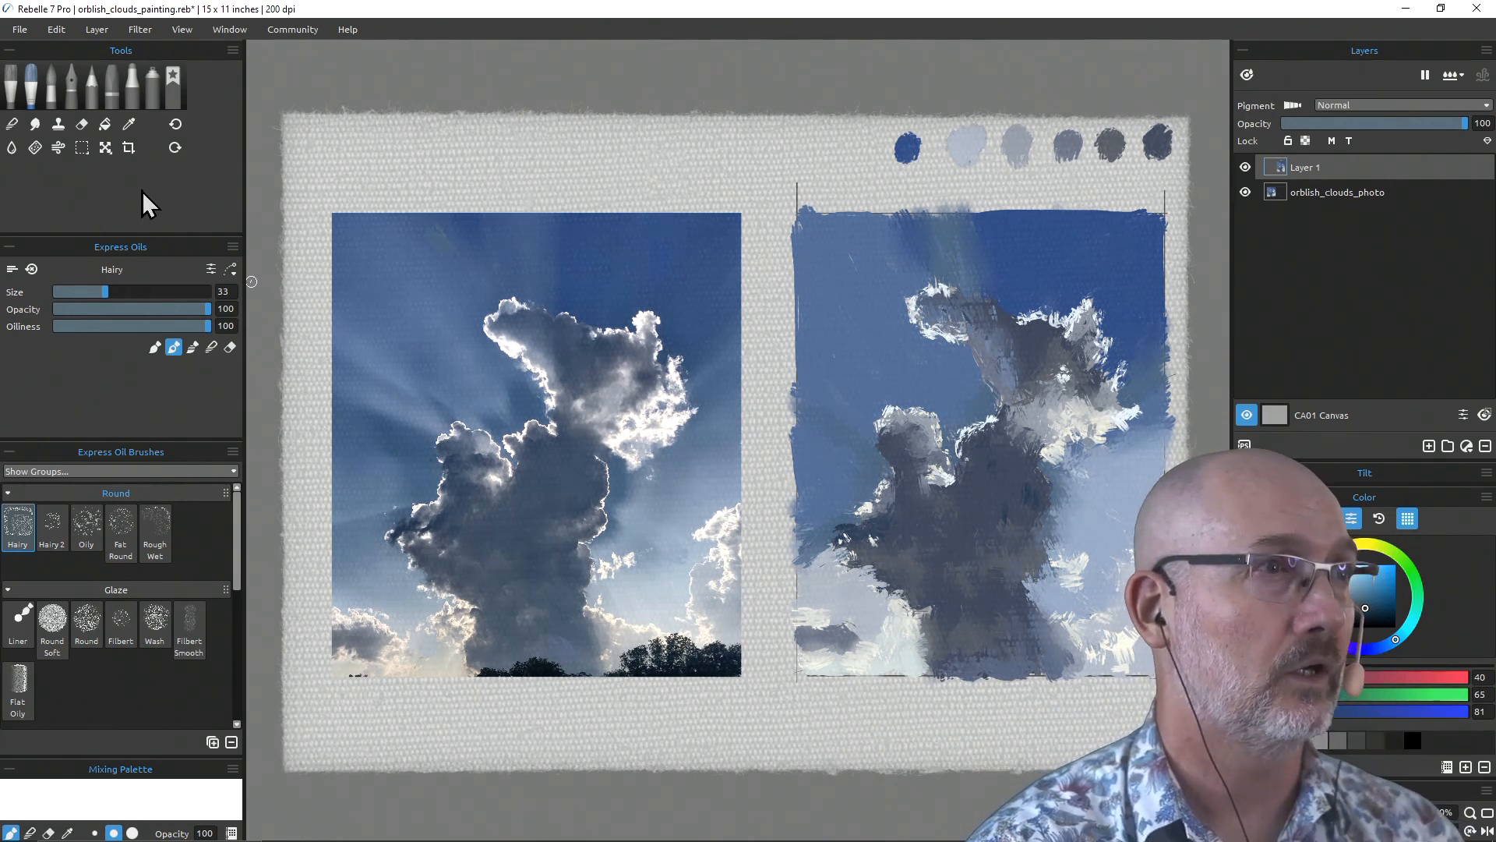
{"action": "left_click", "coordinate": [130, 126]}
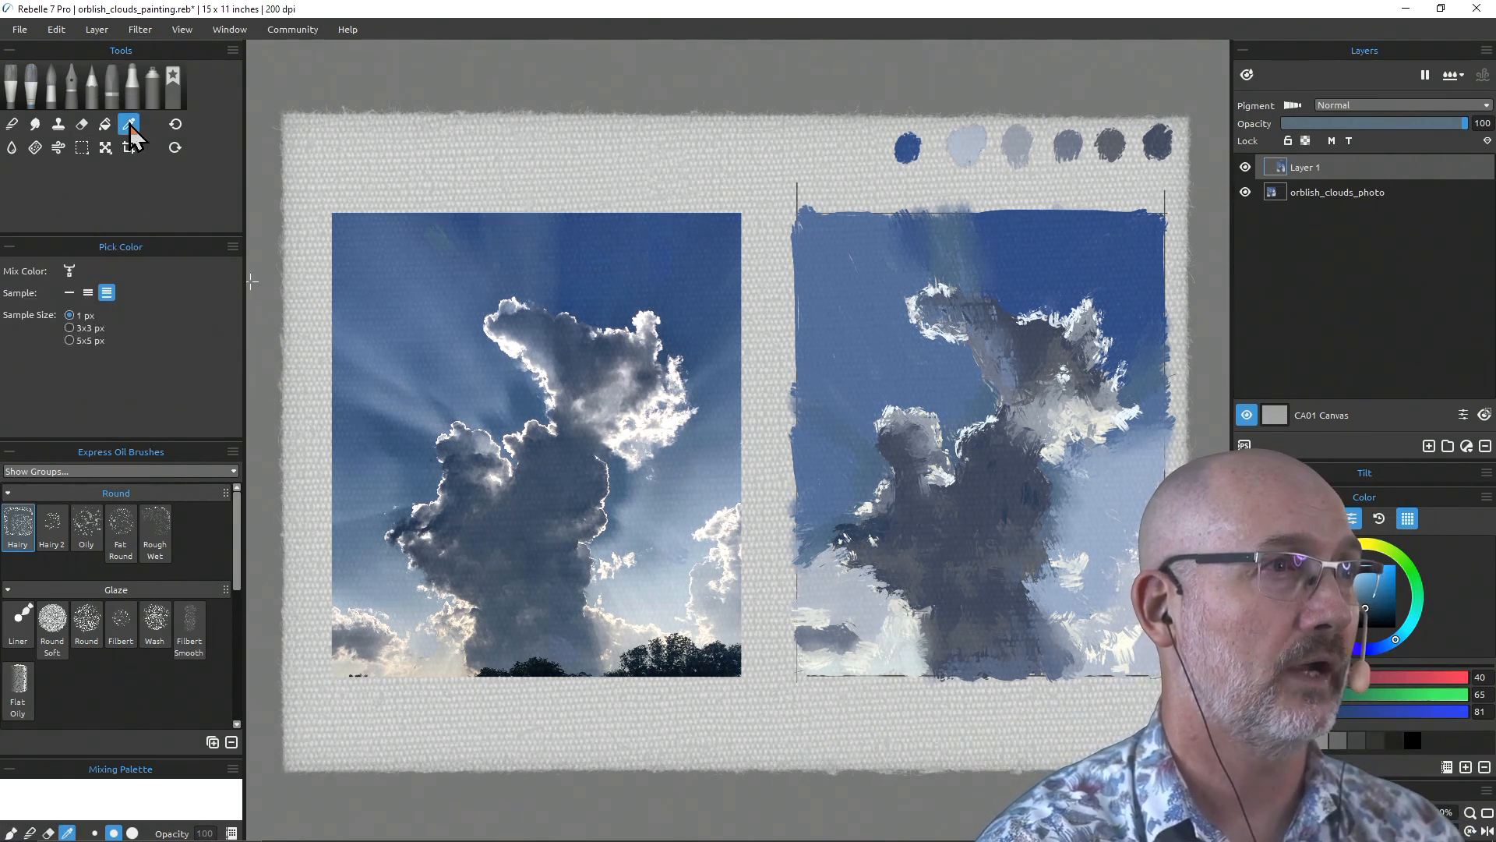
{"action": "left_click", "coordinate": [535, 532]}
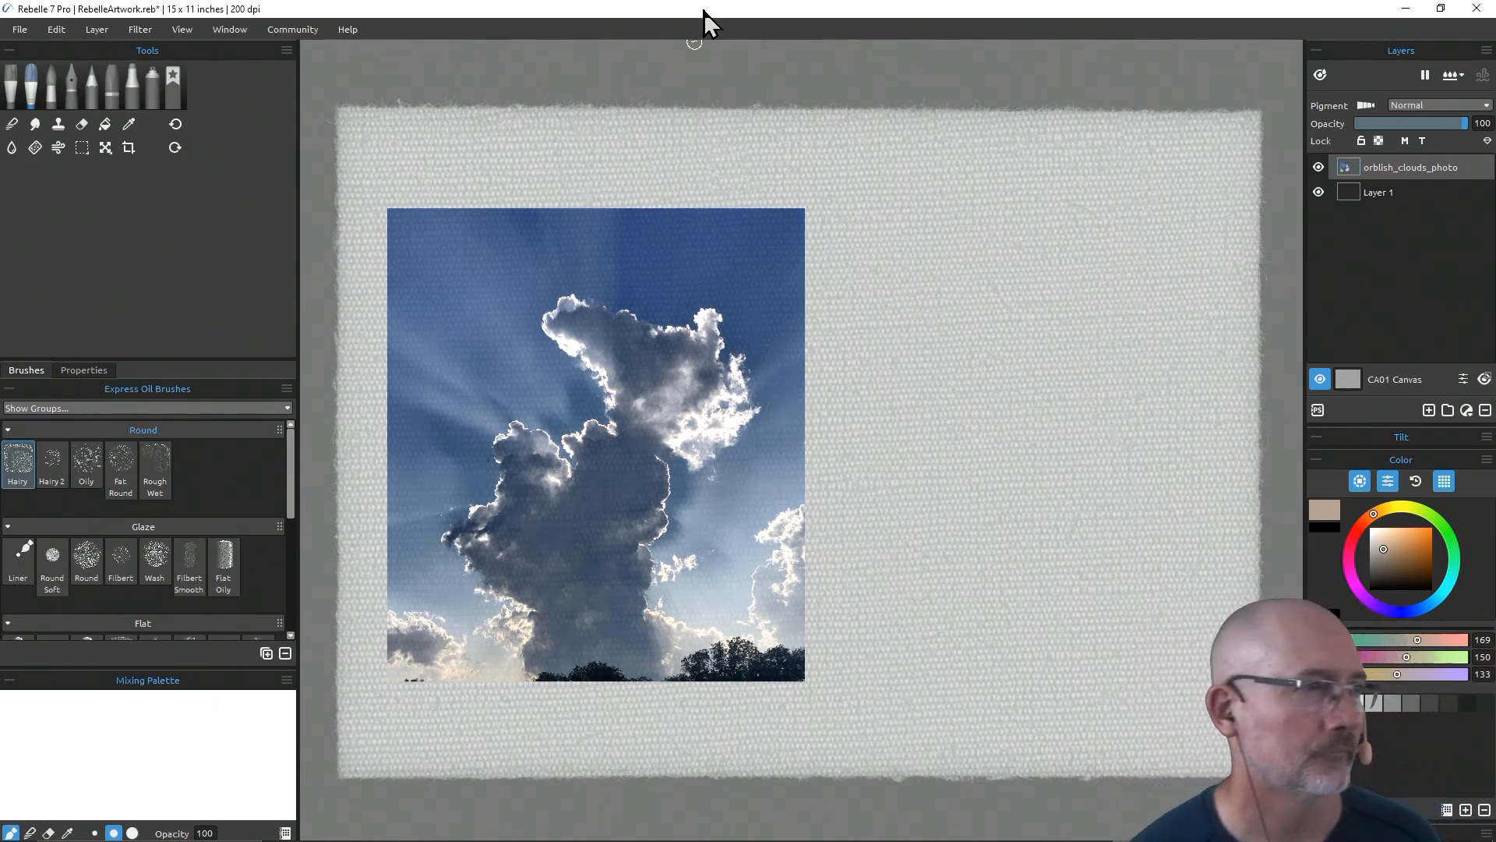
Step: Choose the Glaze group's Liner brush and set the paint colour to dark grey, RGB 74, 74, 74
{"action": "left_click", "coordinate": [19, 567]}
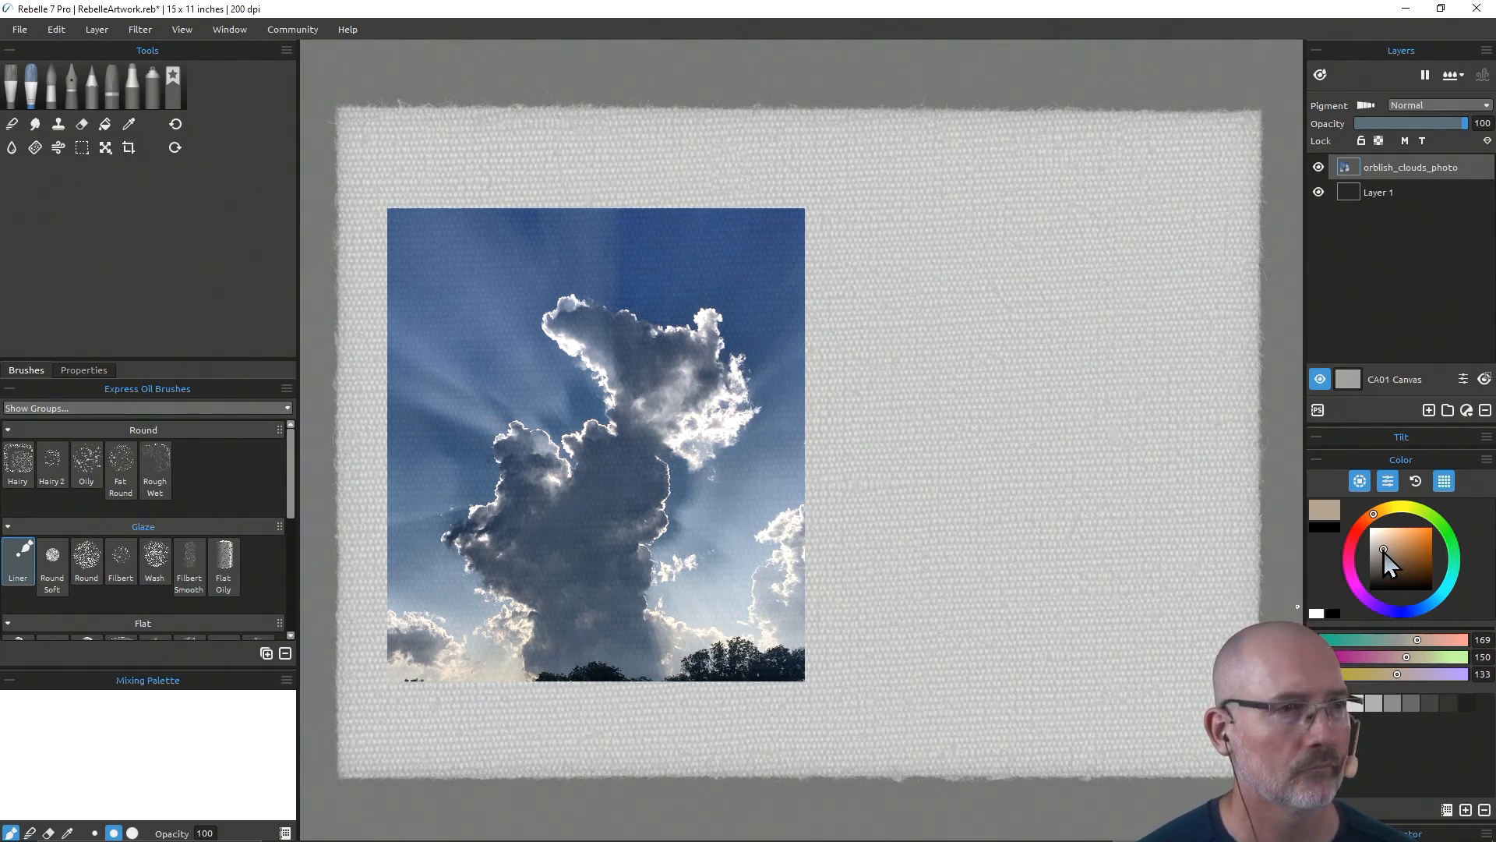
{"action": "mouse_move", "coordinate": [1384, 552]}
{"action": "left_mouse_down"}
{"action": "mouse_move", "coordinate": [1368, 612]}
{"action": "mouse_move", "coordinate": [1448, 629]}
{"action": "mouse_move", "coordinate": [1364, 616]}
{"action": "left_mouse_up"}
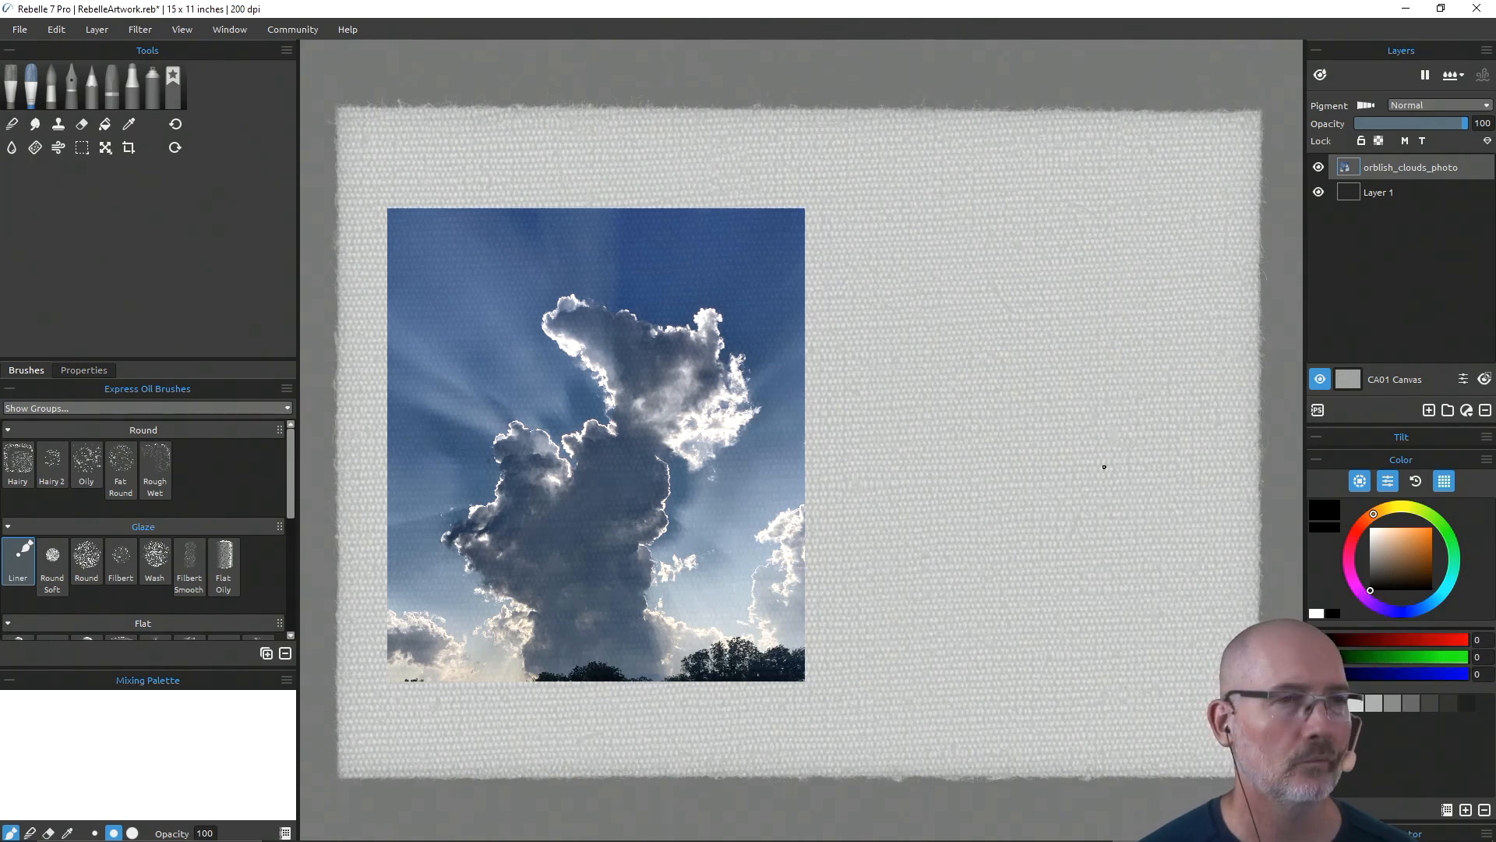
{"action": "left_click_drag", "start_coordinate": [1372, 588], "coordinate": [1370, 576]}
{"action": "left_click", "coordinate": [1369, 573]}
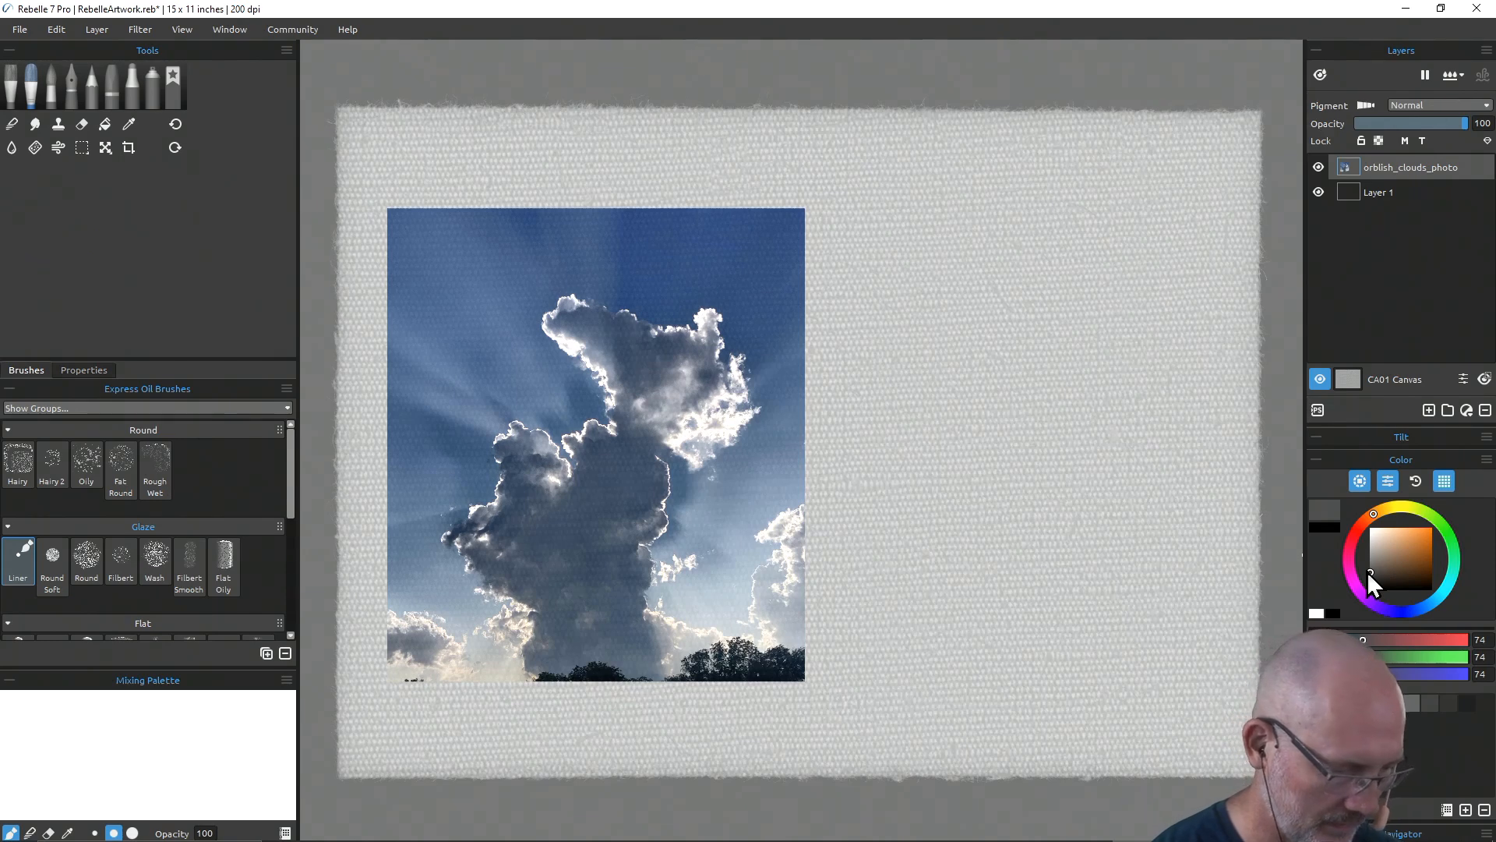
Step: Draw a rectangular frame of straight lines on the blank canvas beside the photo, aligned with its top and bottom edges
{"action": "key", "text": "b"}
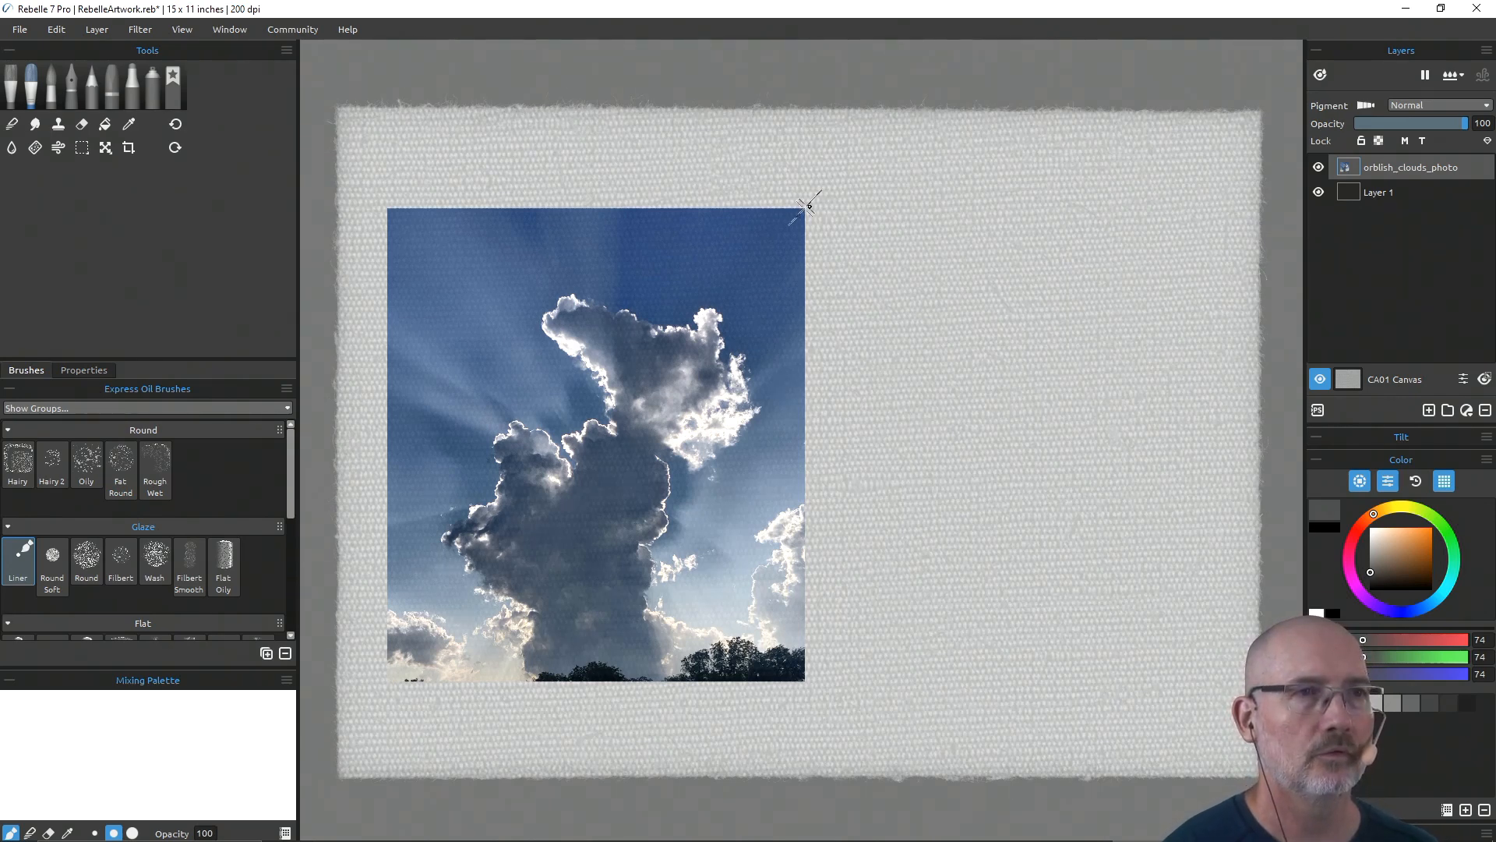
{"action": "mouse_move", "coordinate": [807, 210]}
{"action": "left_mouse_down"}
{"action": "mouse_move", "coordinate": [1173, 208]}
{"action": "mouse_move", "coordinate": [1240, 226]}
{"action": "left_mouse_up"}
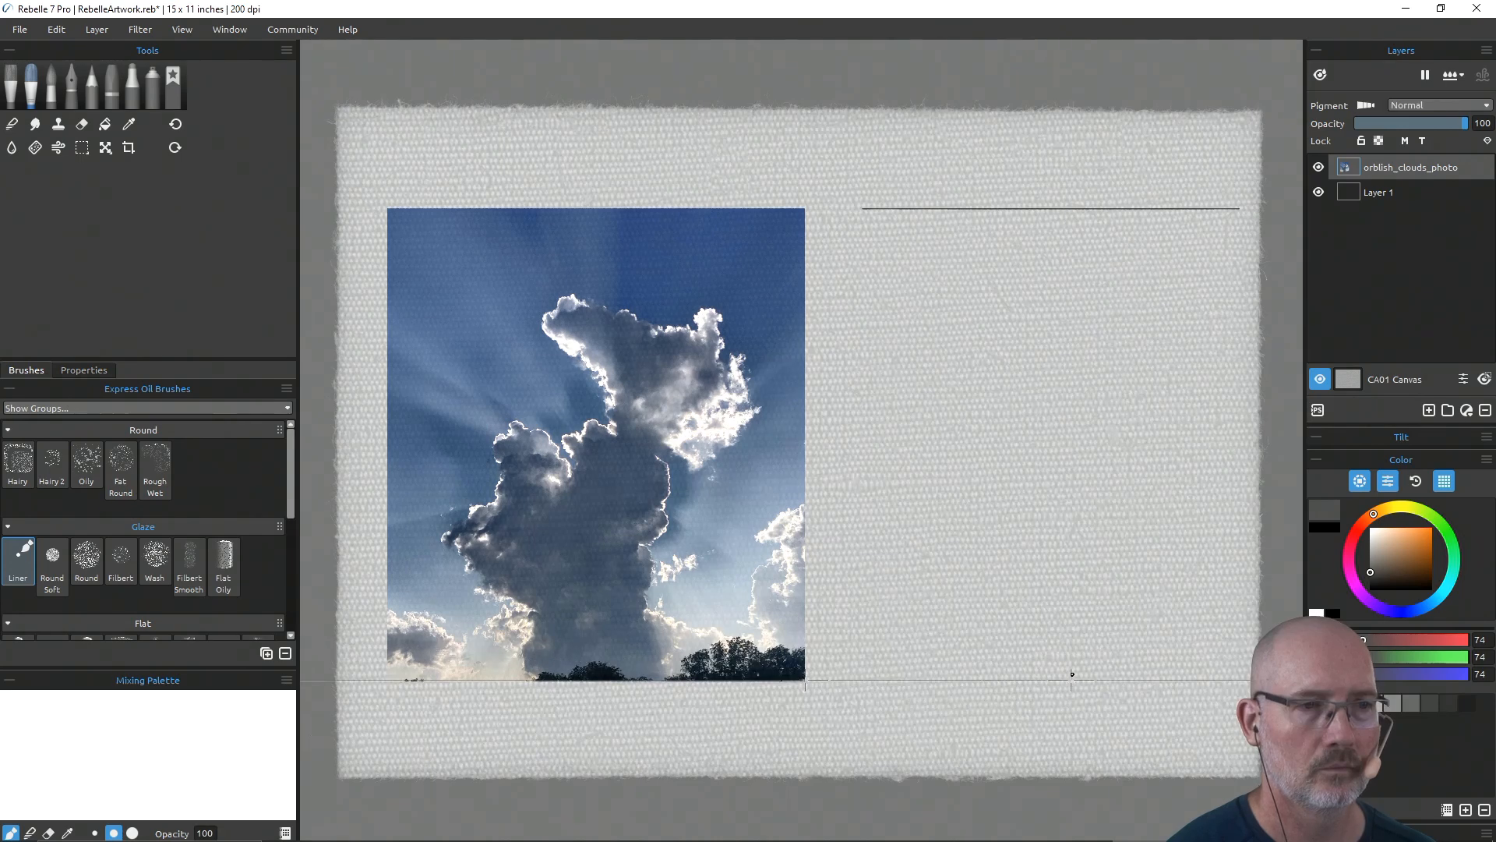
{"action": "mouse_move", "coordinate": [1045, 679]}
{"action": "left_mouse_down"}
{"action": "mouse_move", "coordinate": [873, 680]}
{"action": "mouse_move", "coordinate": [1226, 680]}
{"action": "left_mouse_up"}
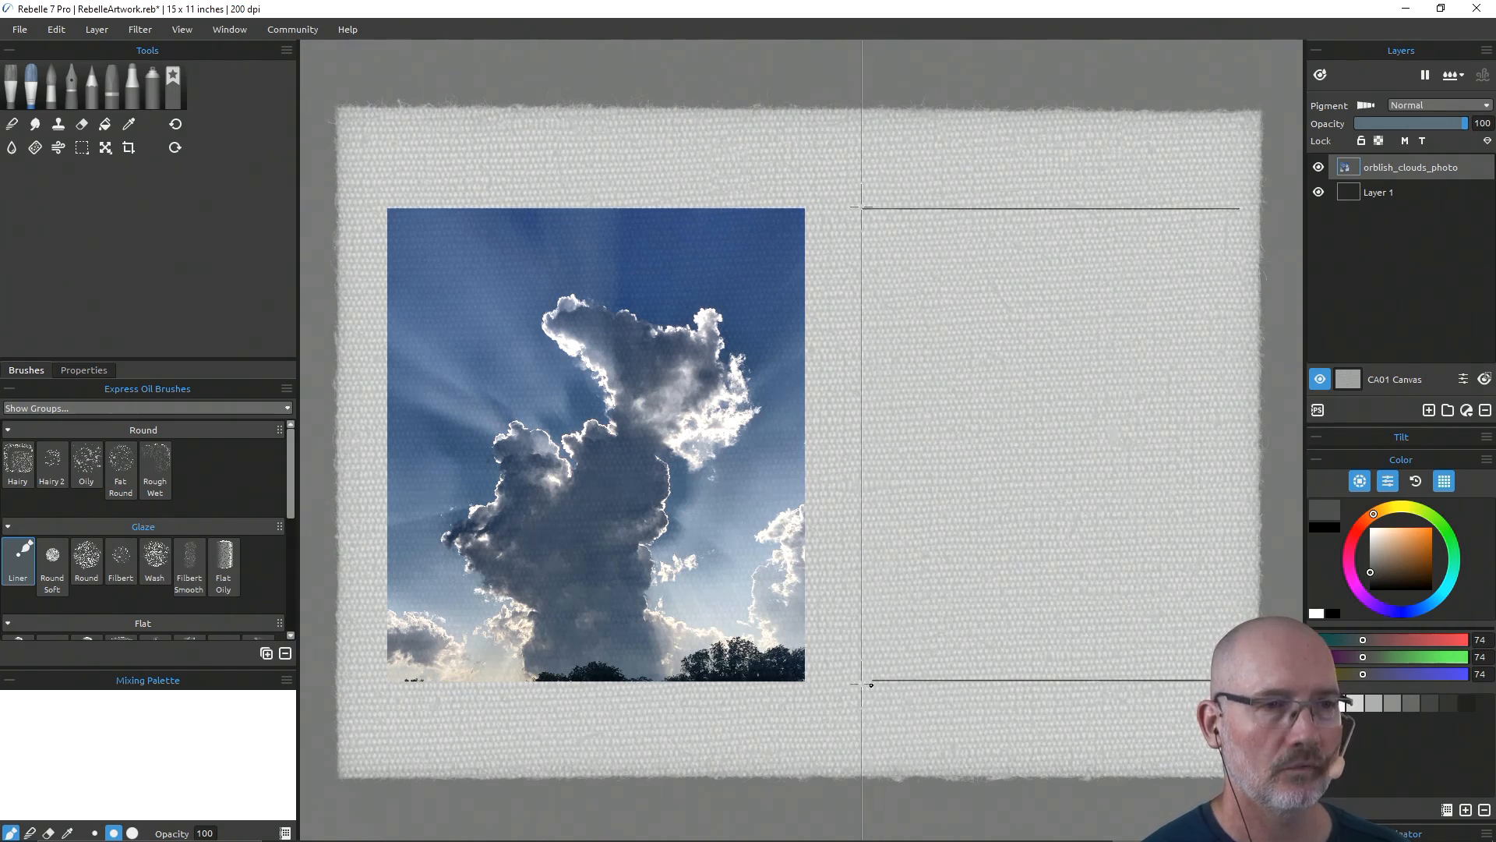
{"action": "left_click_drag", "start_coordinate": [864, 687], "coordinate": [861, 180]}
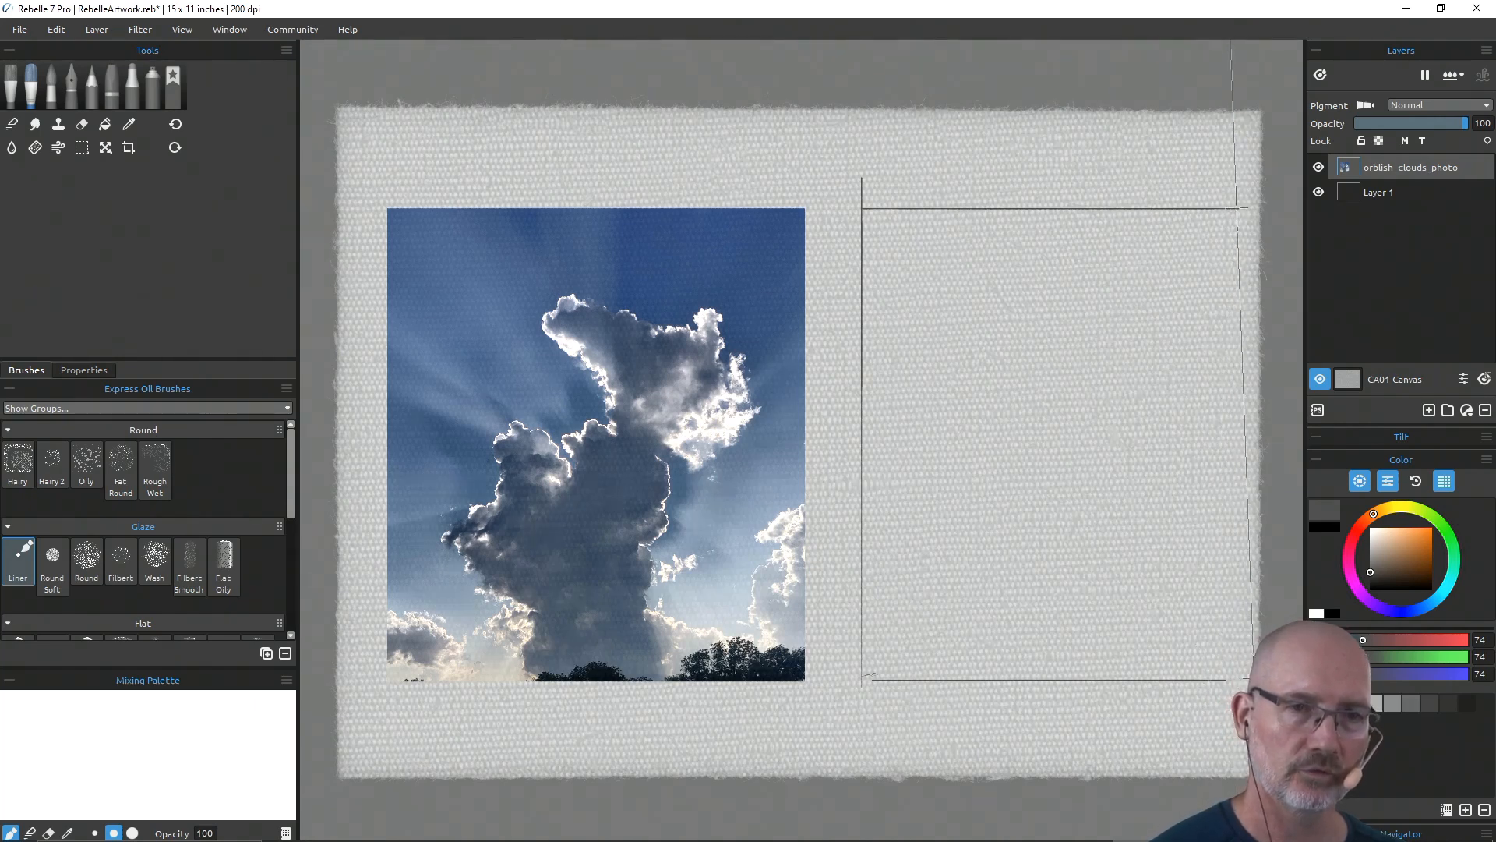
{"action": "left_click", "coordinate": [1237, 678], "text": "shift"}
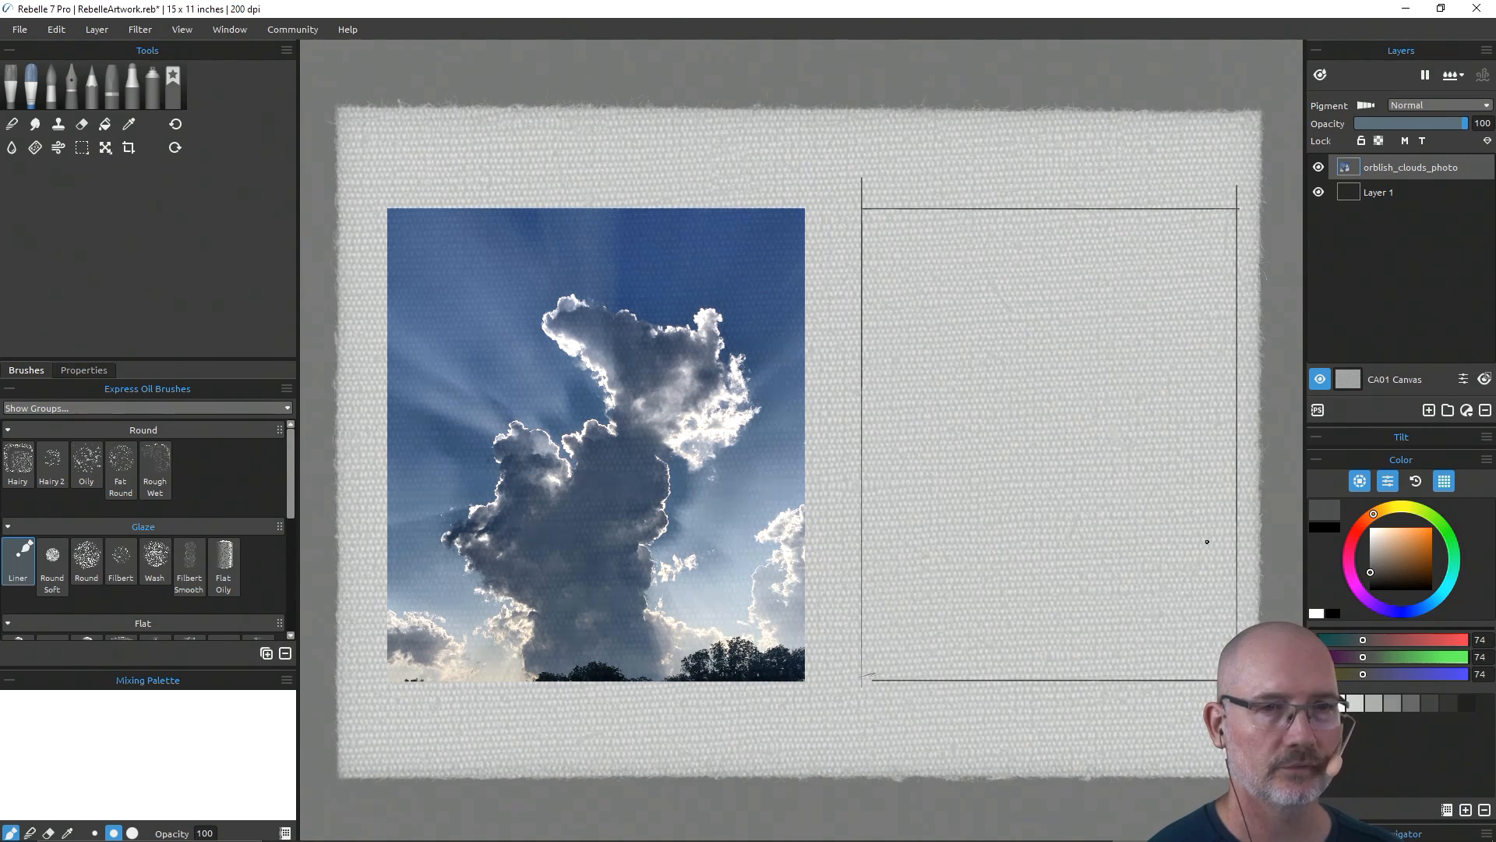
Step: Sketch the edge of the small cloud low in the frame's right side and mark the upper cloud's extents from the photo
{"action": "left_click_drag", "start_coordinate": [1173, 575], "coordinate": [1228, 518]}
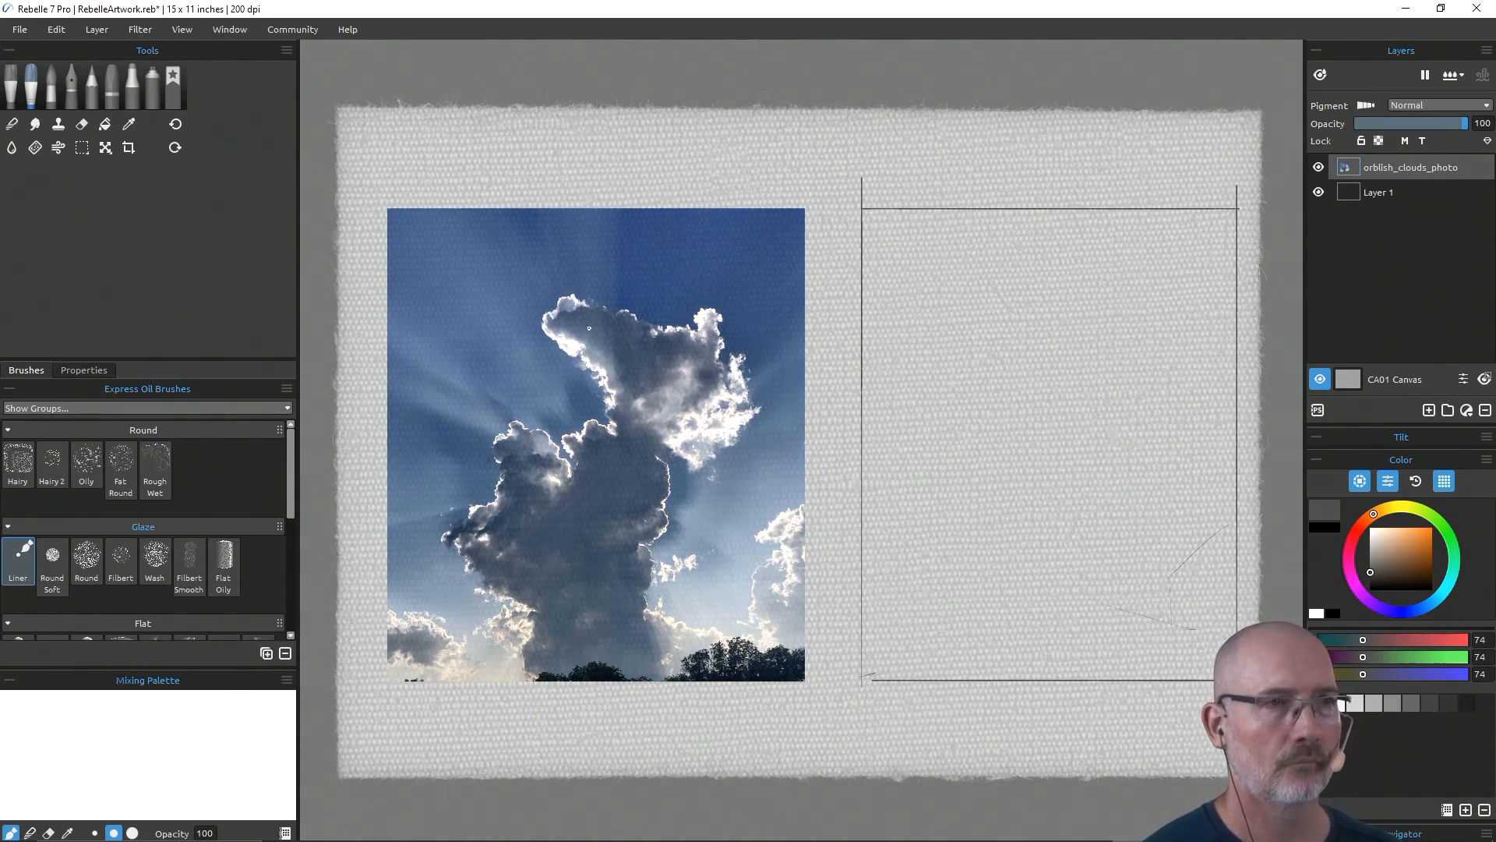
{"action": "left_click", "coordinate": [568, 289]}
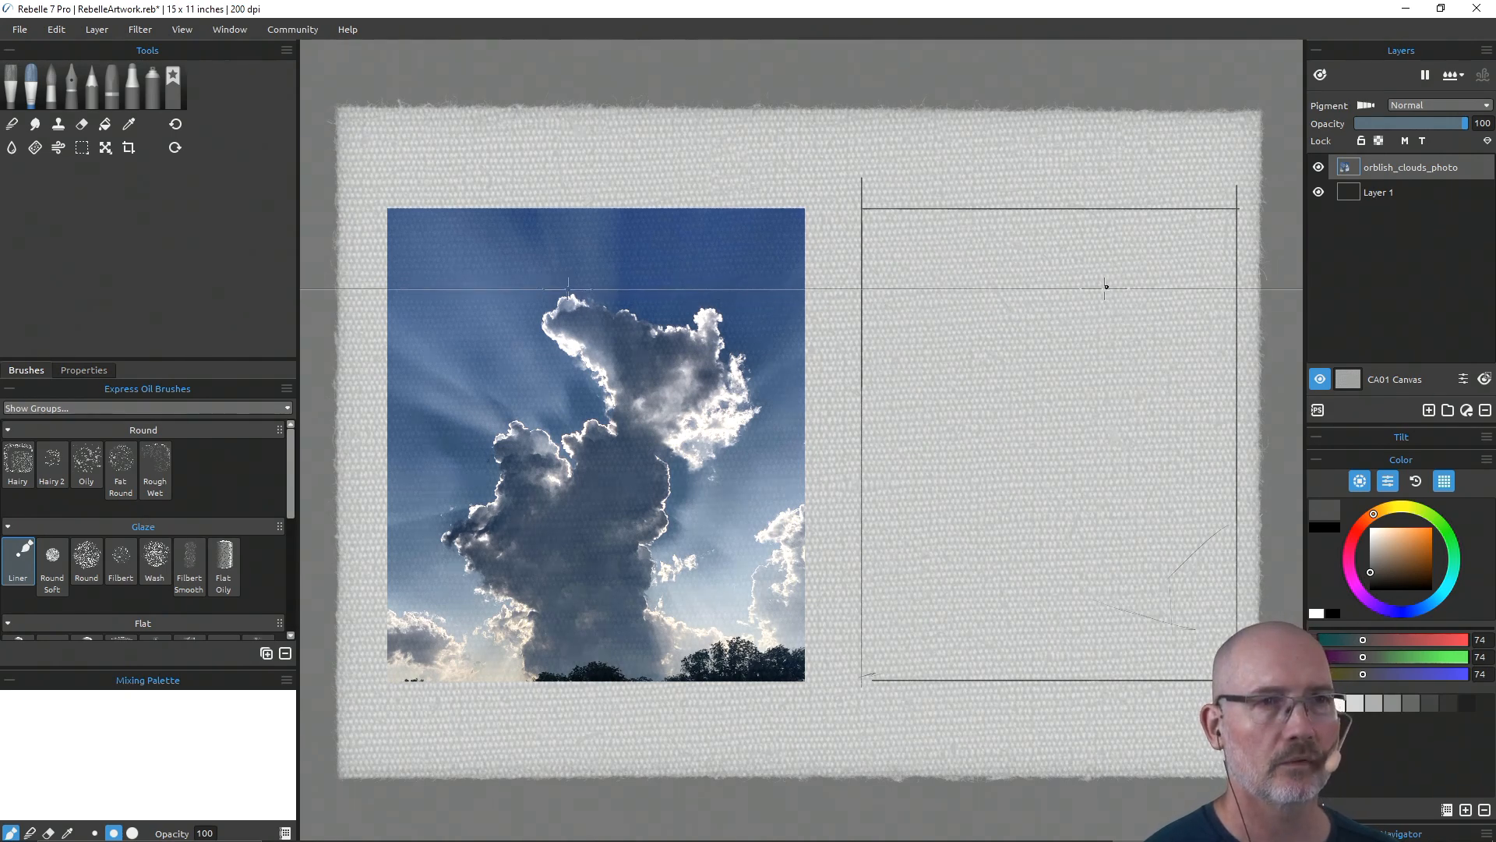
{"action": "left_click_drag", "start_coordinate": [959, 290], "coordinate": [1083, 288]}
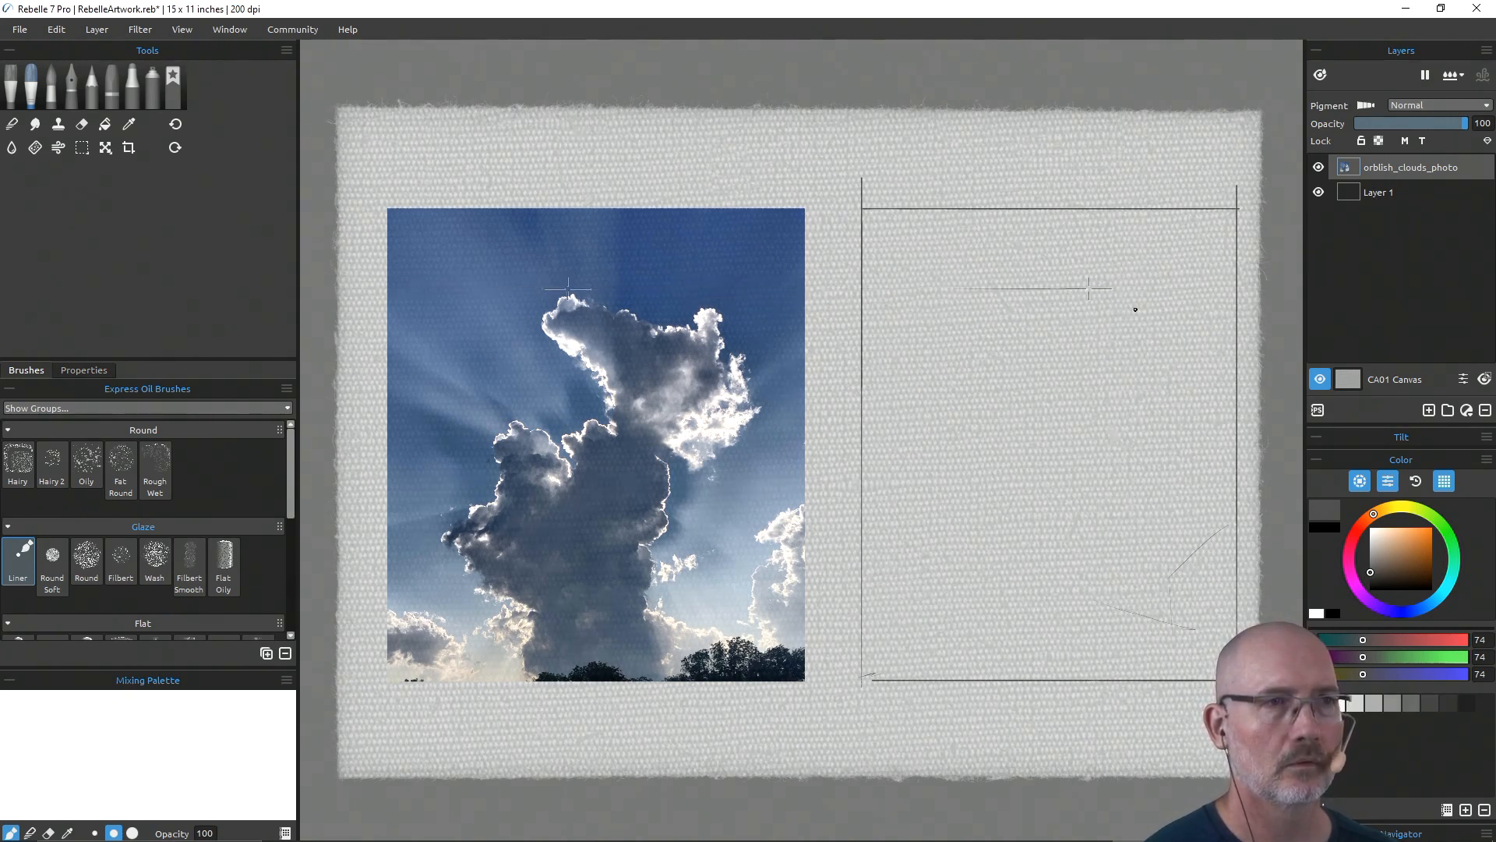
{"action": "left_click", "coordinate": [681, 477]}
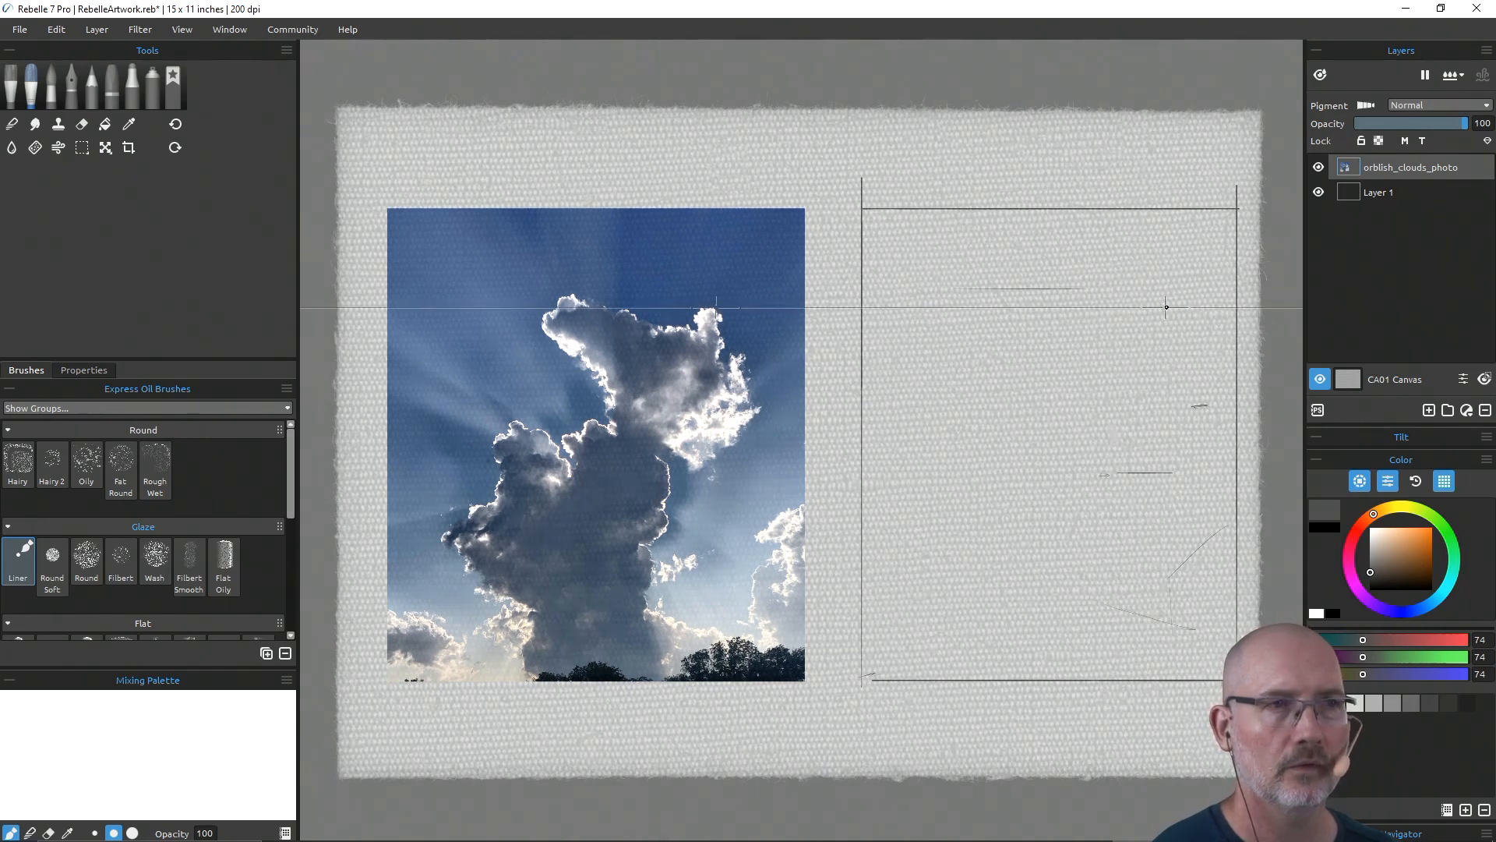
{"action": "left_click_drag", "start_coordinate": [1165, 307], "coordinate": [1161, 308]}
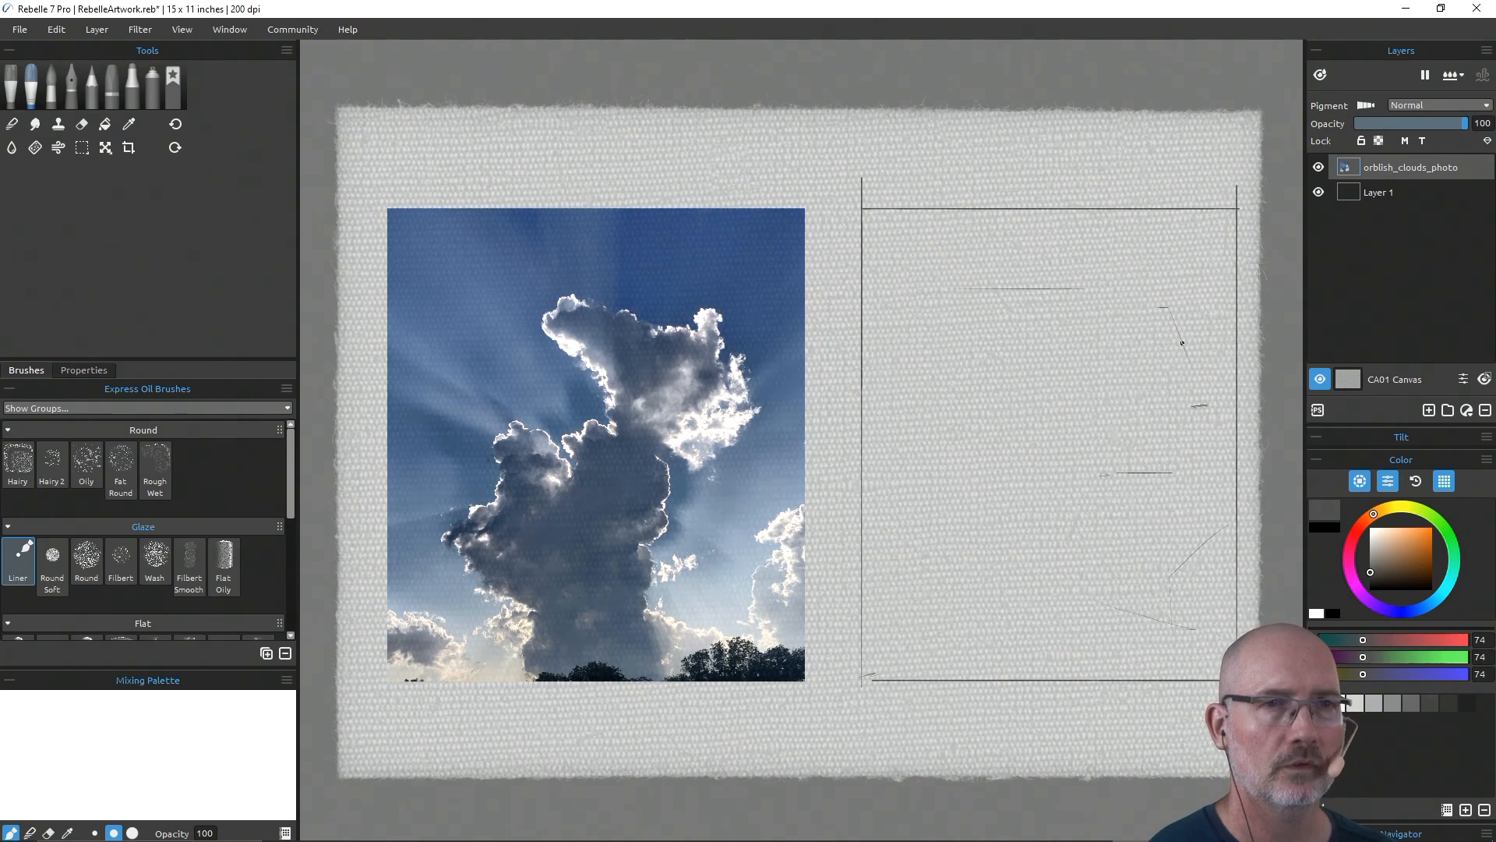
Step: Connect the marks with straight strokes to block in the upper cloud's angular outline
{"action": "left_click_drag", "start_coordinate": [1199, 405], "coordinate": [1180, 336]}
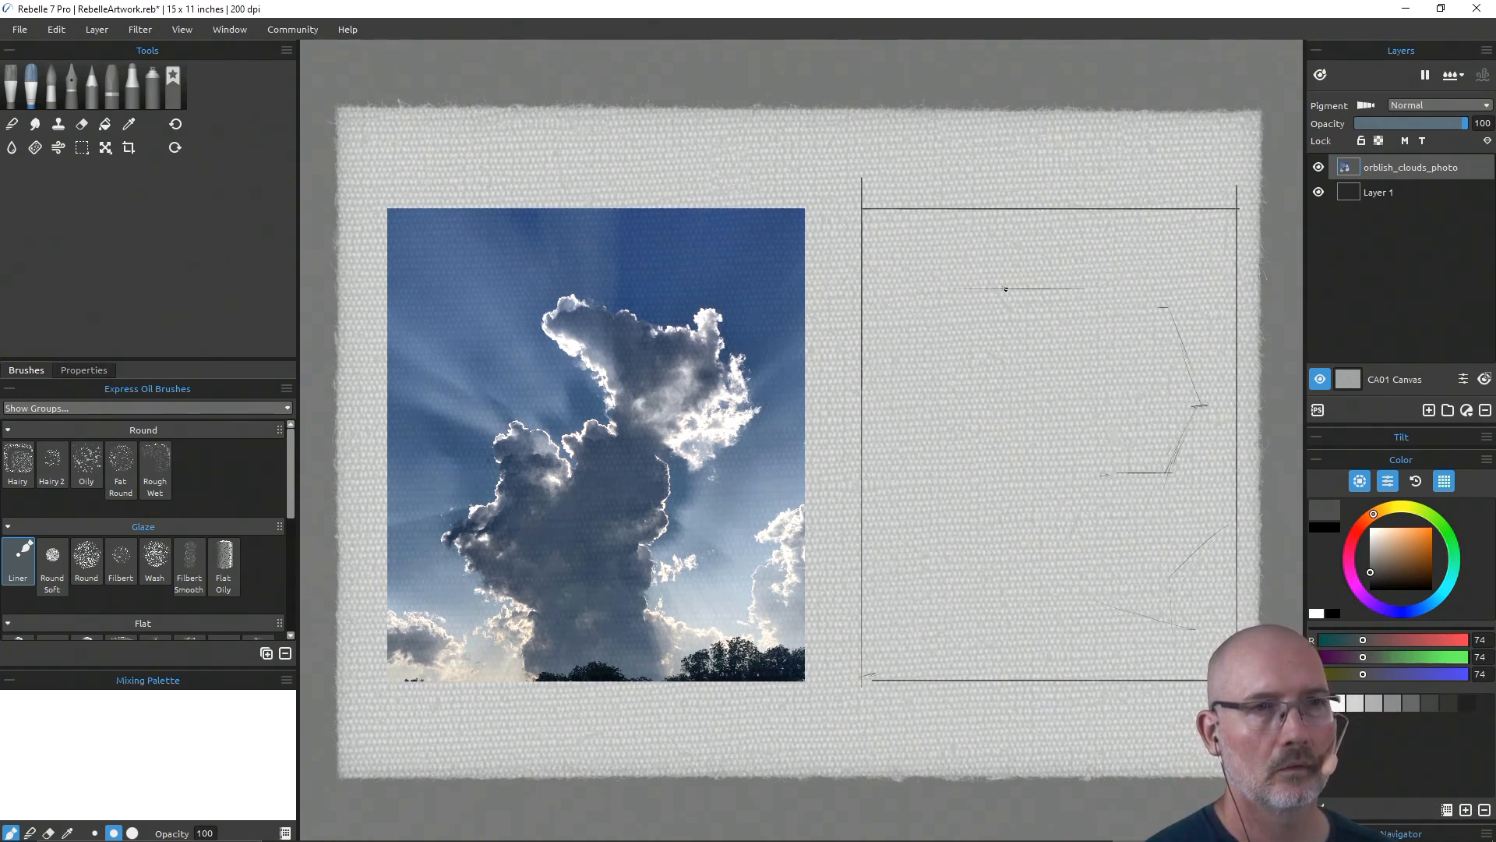
{"action": "left_click_drag", "start_coordinate": [1027, 292], "coordinate": [1085, 304]}
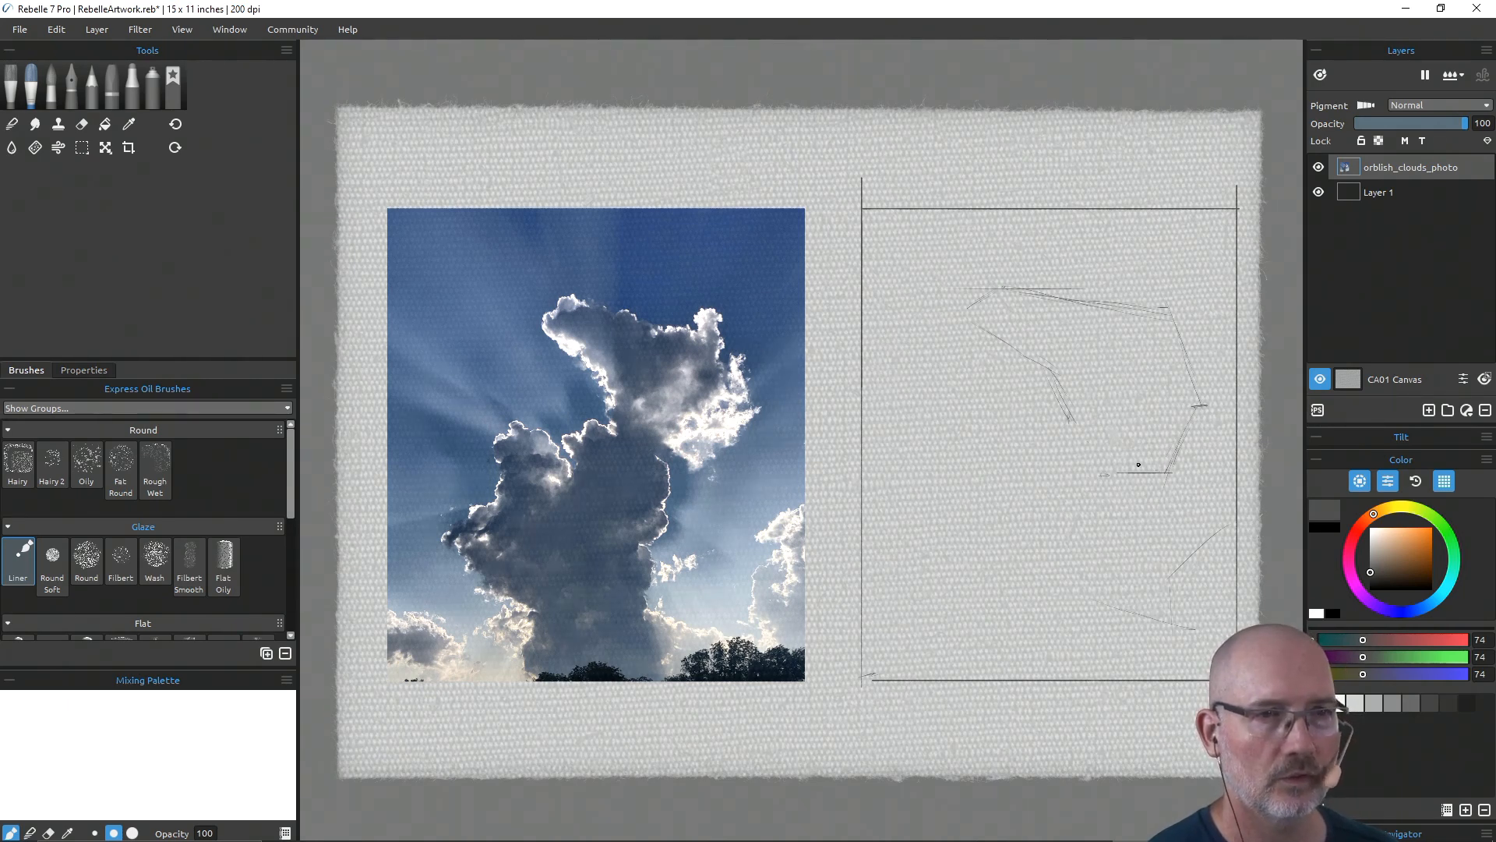
{"action": "mouse_move", "coordinate": [1169, 472]}
{"action": "left_mouse_down"}
{"action": "mouse_move", "coordinate": [1099, 452]}
{"action": "mouse_move", "coordinate": [1110, 470]}
{"action": "left_mouse_up"}
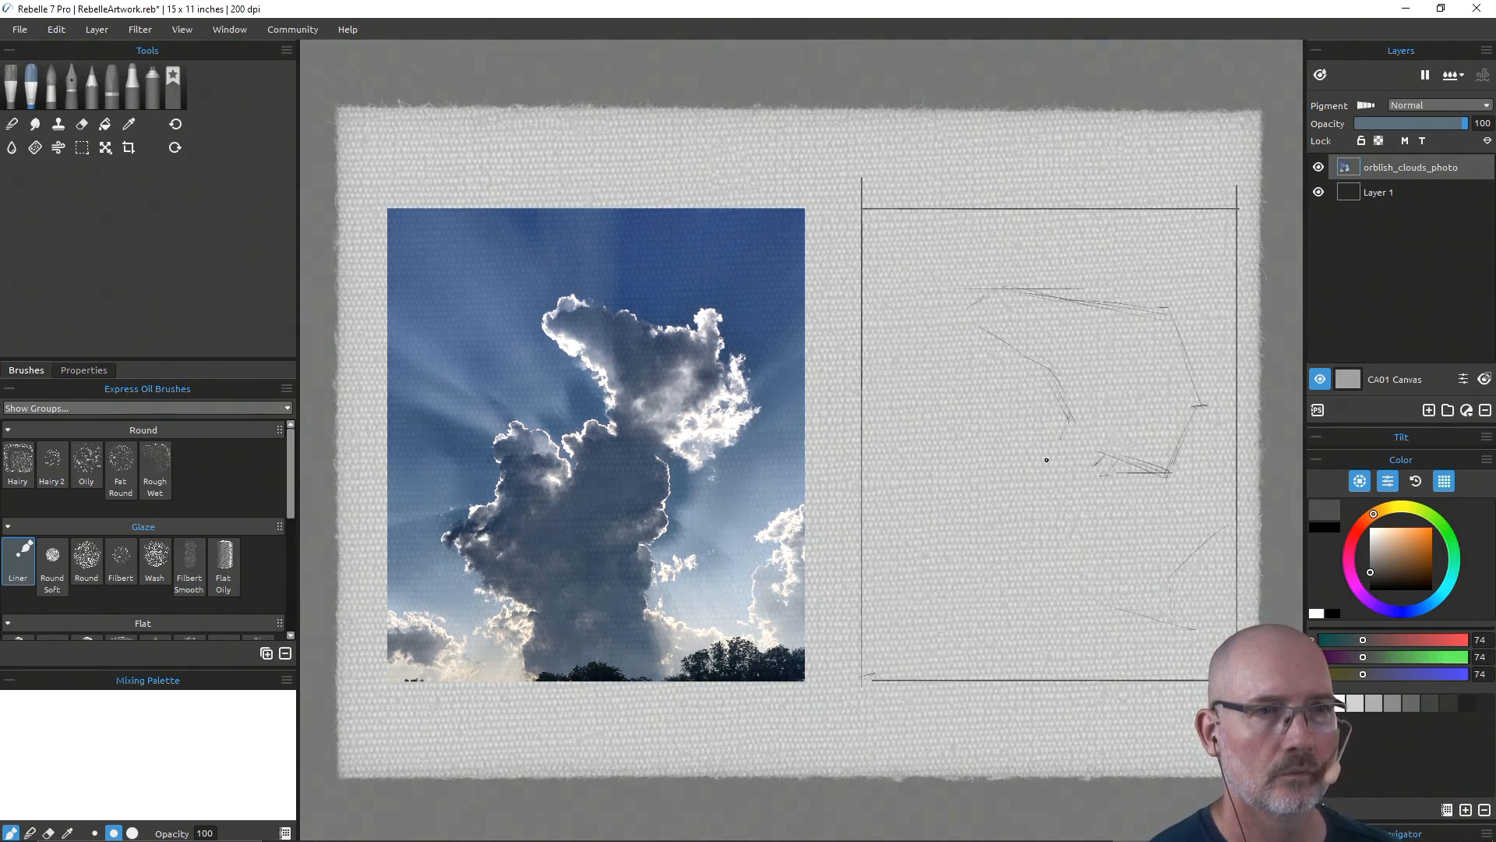
{"action": "key", "text": "e"}
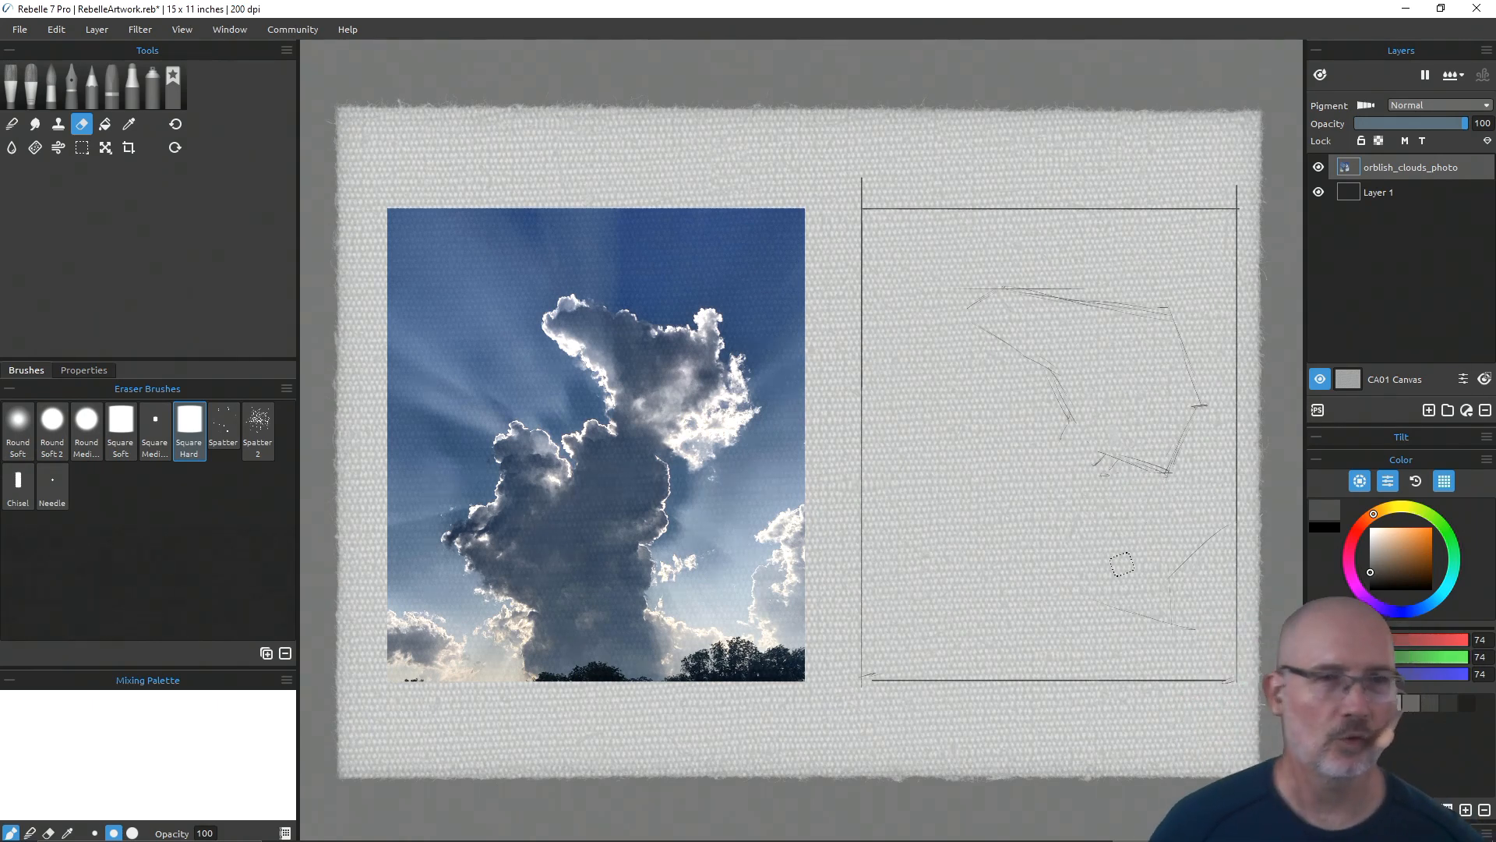
{"action": "key", "text": "b"}
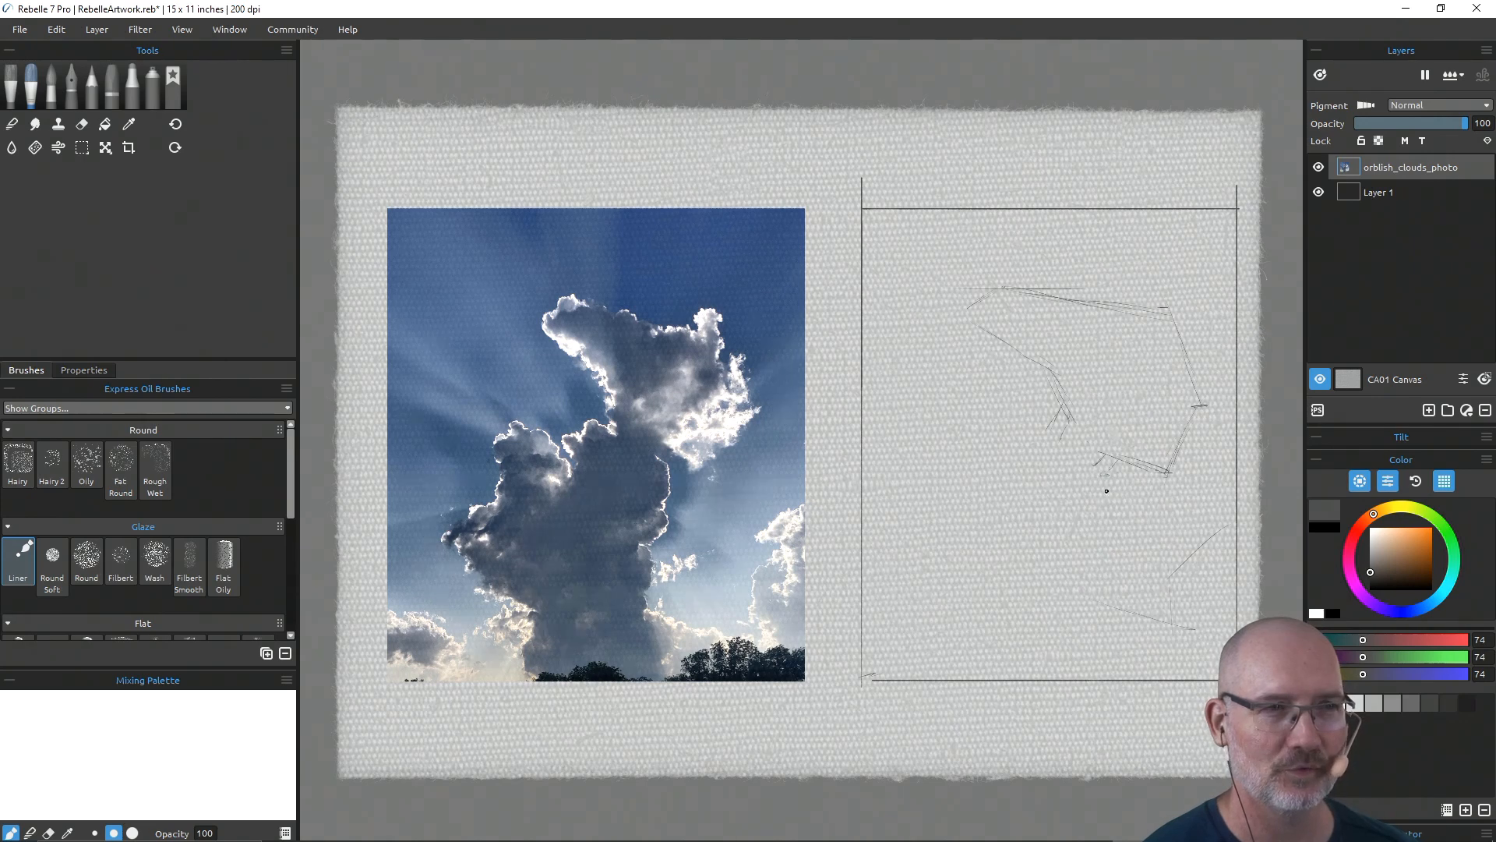
Step: Sketch the lower cloud column's right edge from under the upper cloud to the base, and mark its base on the left
{"action": "left_click_drag", "start_coordinate": [1104, 464], "coordinate": [1119, 556]}
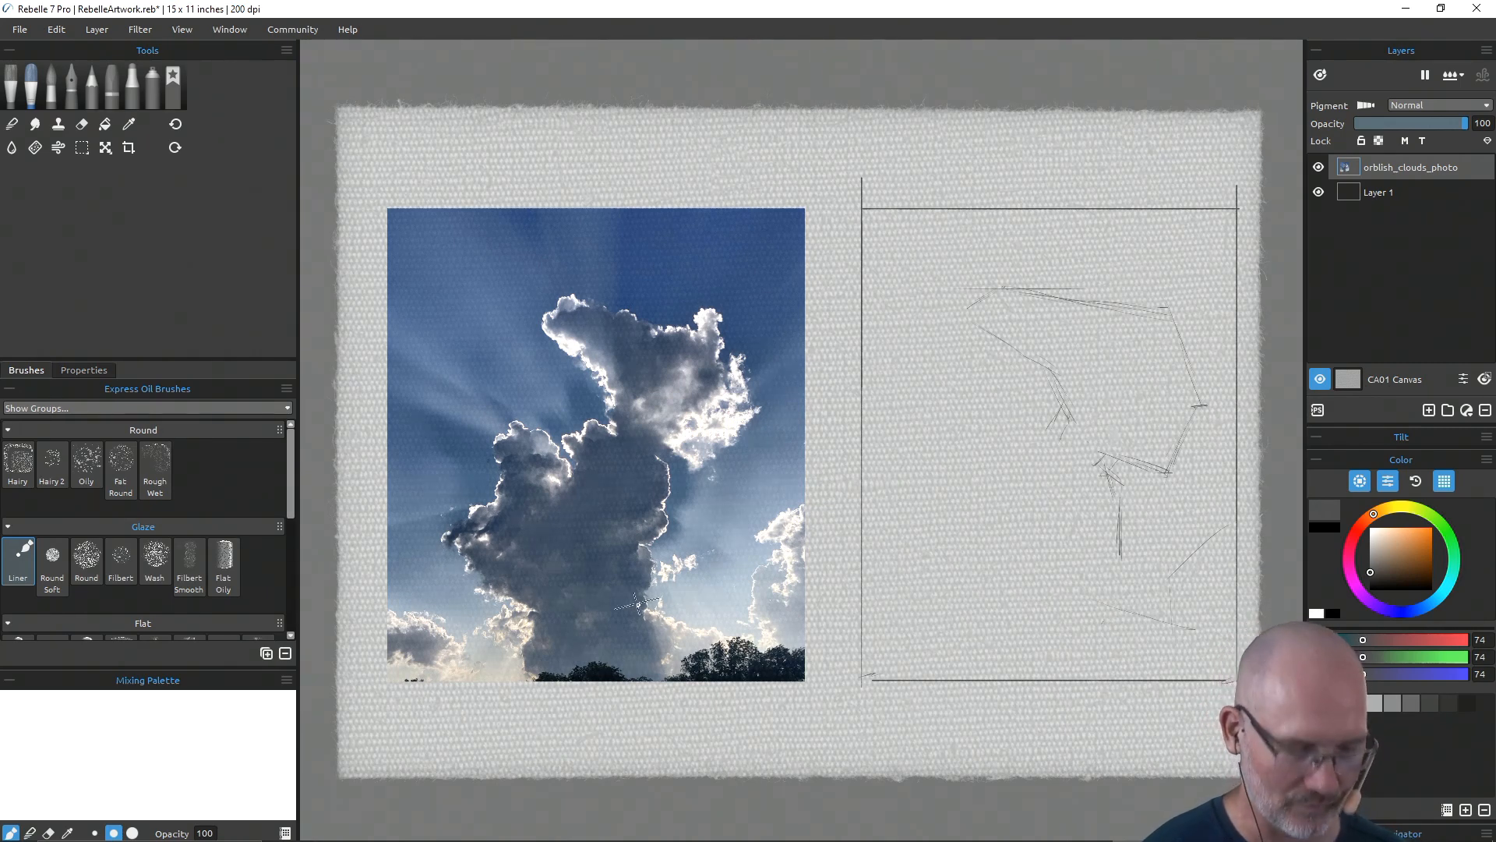
{"action": "left_click_drag", "start_coordinate": [641, 611], "coordinate": [1120, 603]}
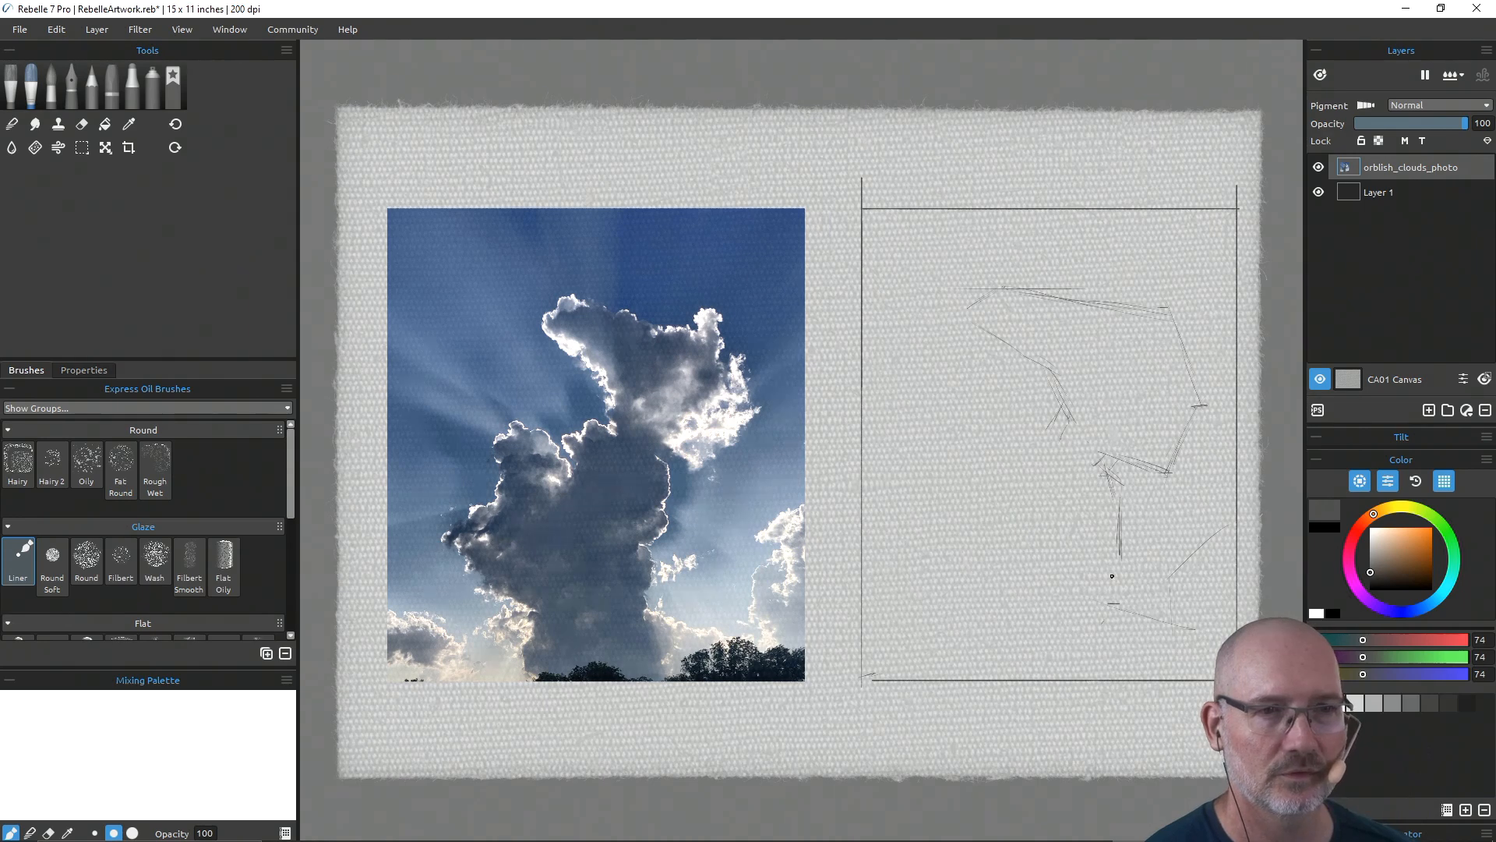
{"action": "left_click_drag", "start_coordinate": [1115, 555], "coordinate": [1103, 601]}
{"action": "left_click_drag", "start_coordinate": [1119, 511], "coordinate": [1104, 587]}
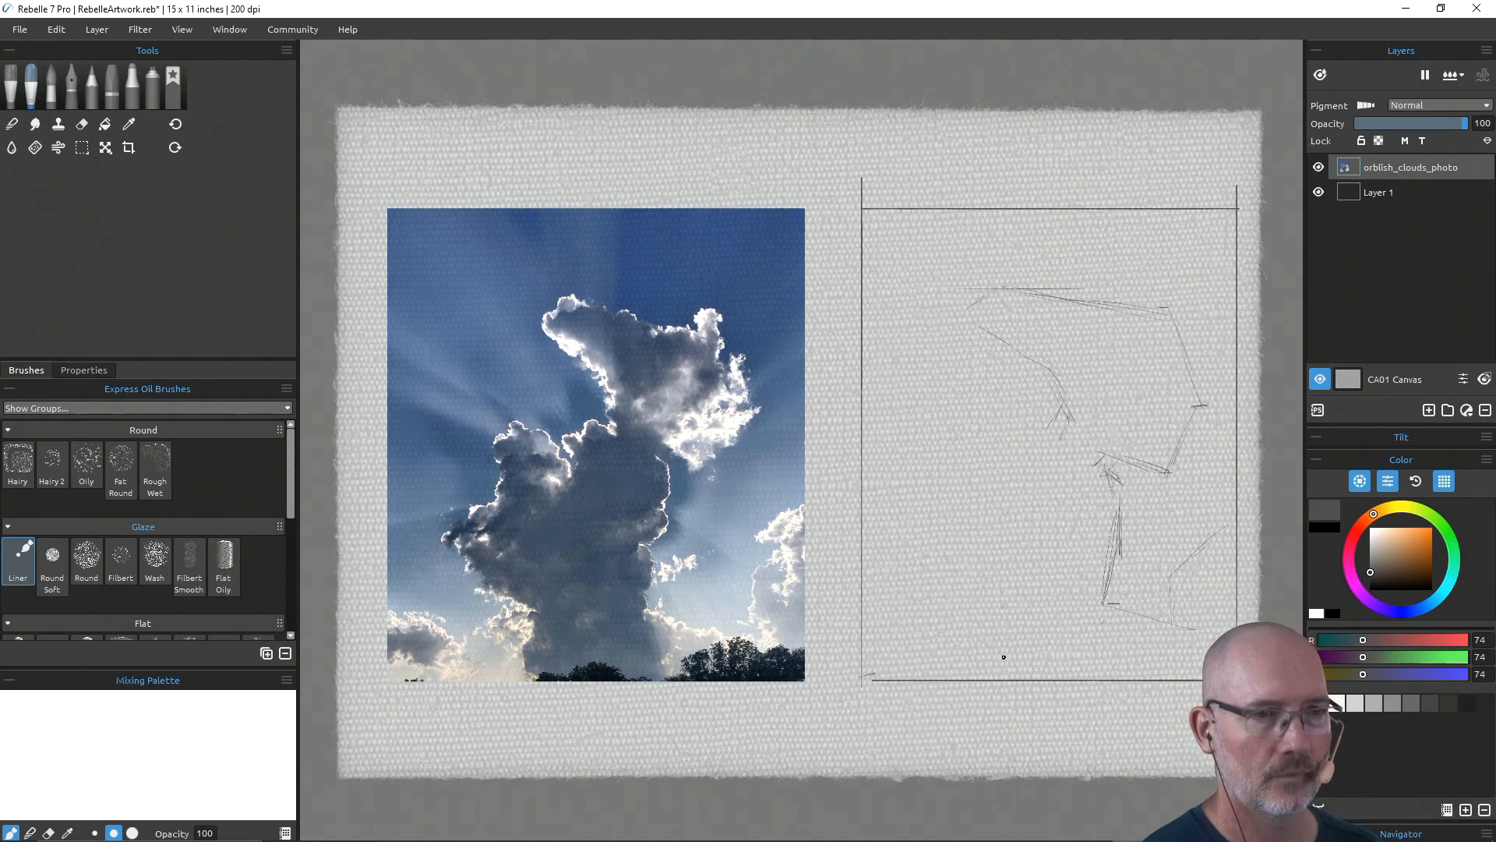
{"action": "left_click_drag", "start_coordinate": [994, 645], "coordinate": [998, 669]}
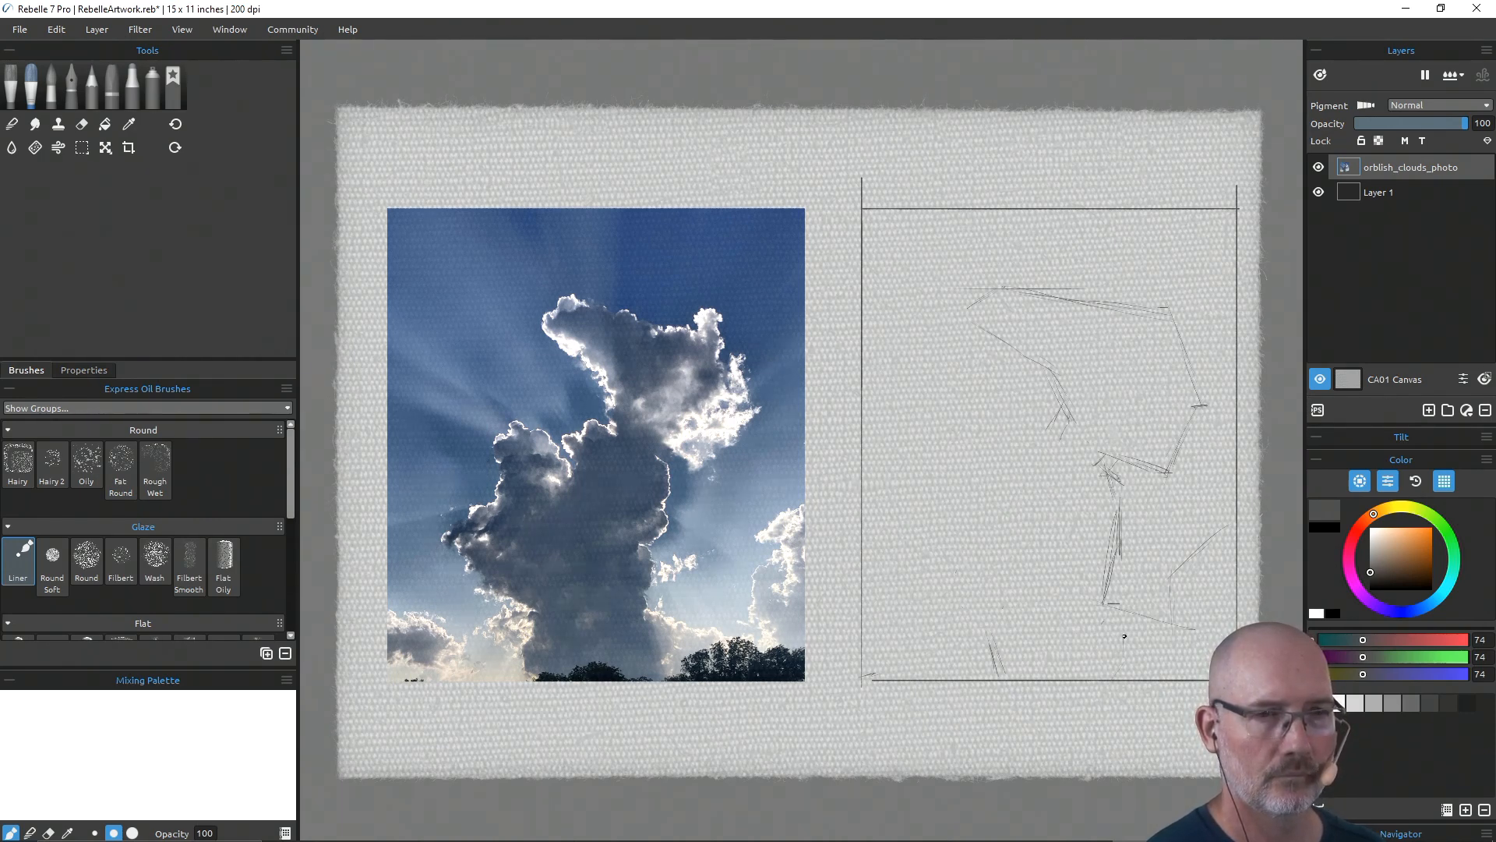
{"action": "left_click_drag", "start_coordinate": [1108, 605], "coordinate": [1134, 650]}
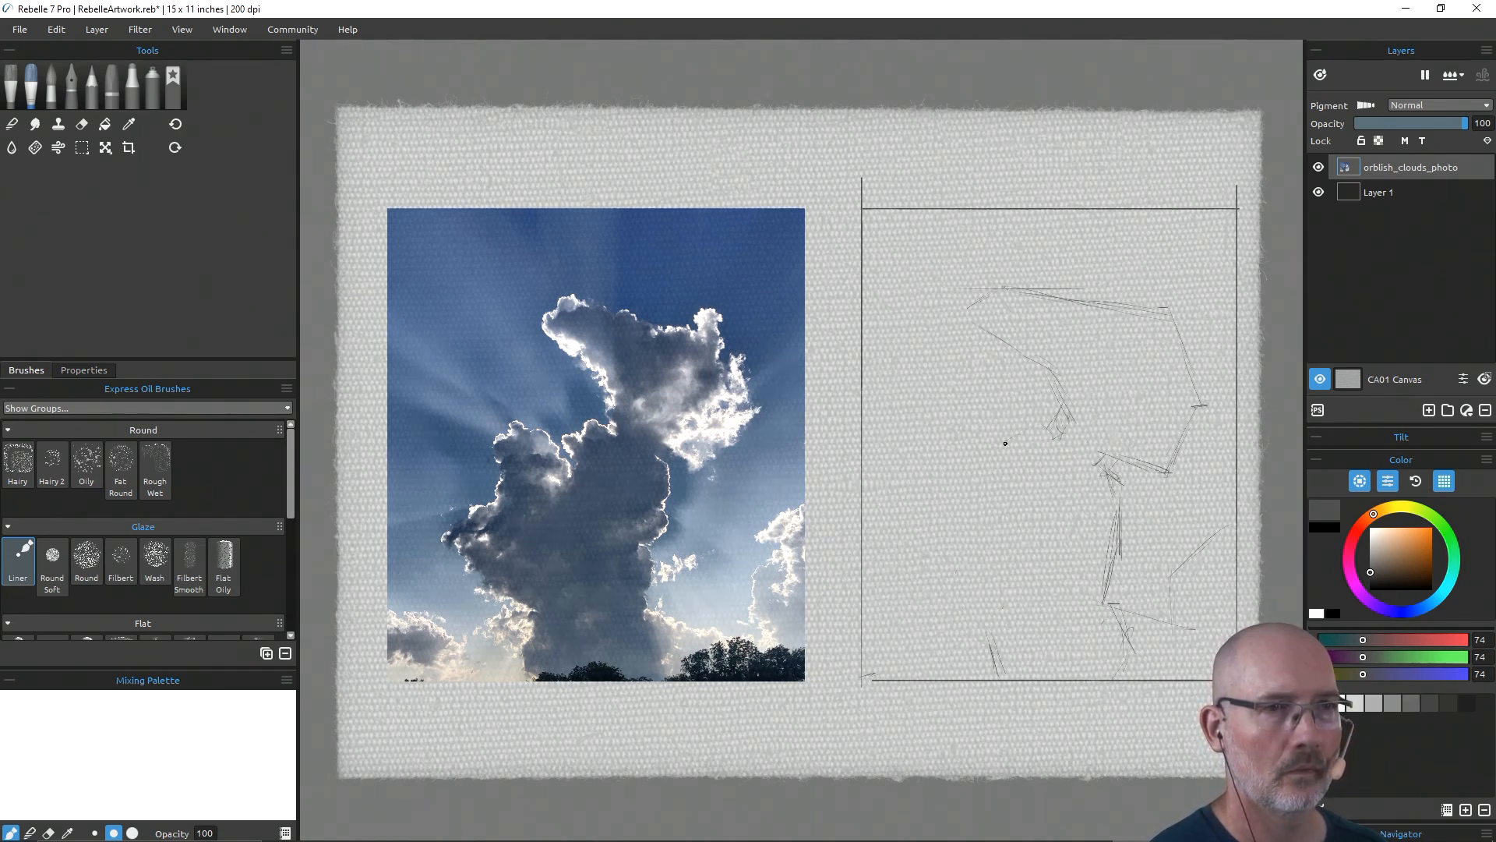
Step: Block in the lower cloud's left contour up to the upper cloud, and outline the small cloud in the frame's lower-left corner
{"action": "left_click_drag", "start_coordinate": [1006, 439], "coordinate": [1014, 448]}
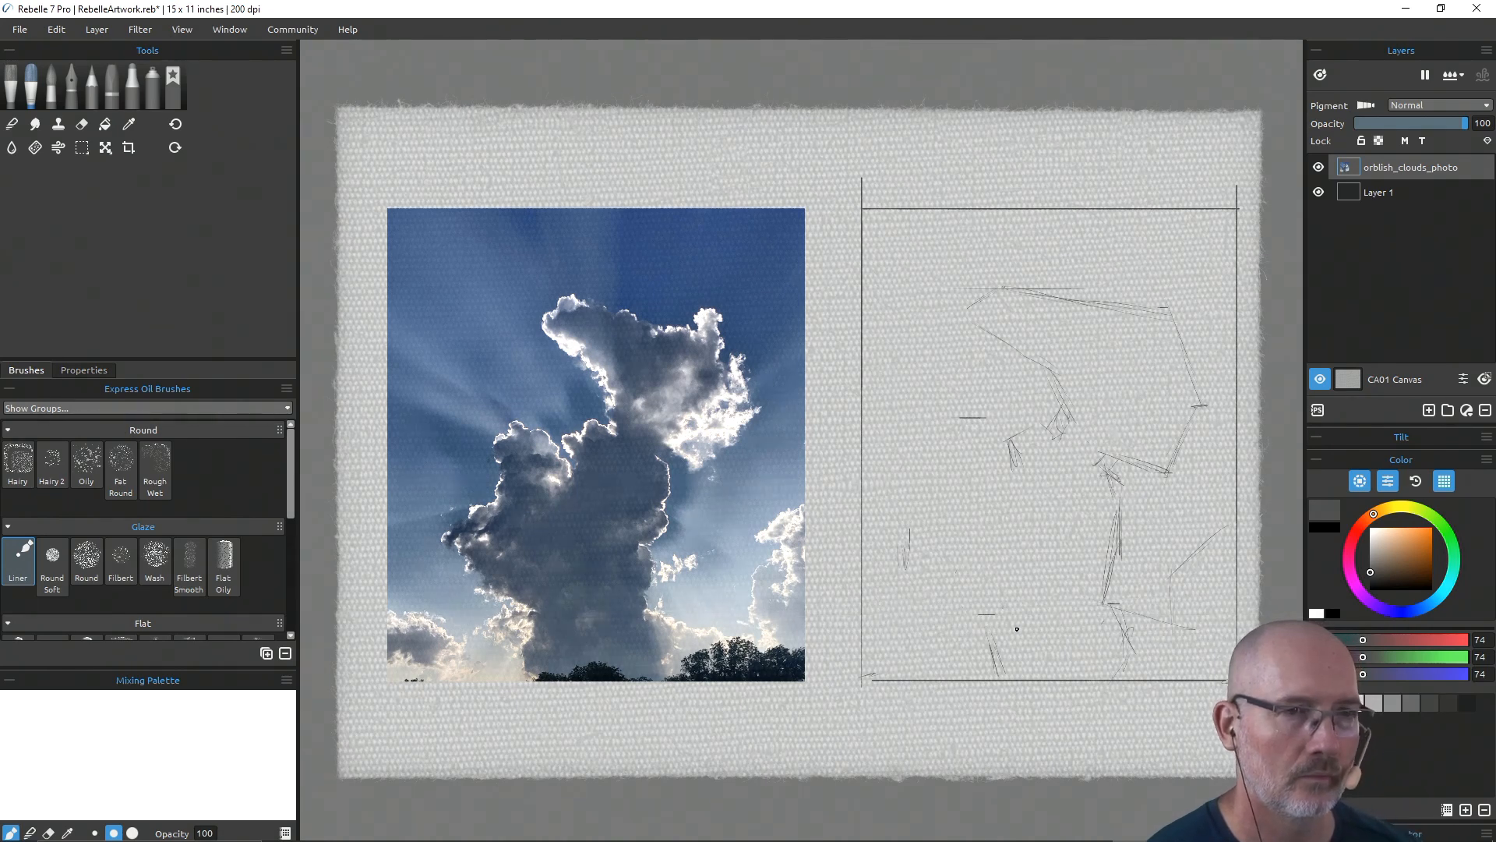
{"action": "mouse_move", "coordinate": [989, 632]}
{"action": "left_mouse_down"}
{"action": "mouse_move", "coordinate": [1003, 613]}
{"action": "mouse_move", "coordinate": [999, 672]}
{"action": "left_mouse_up"}
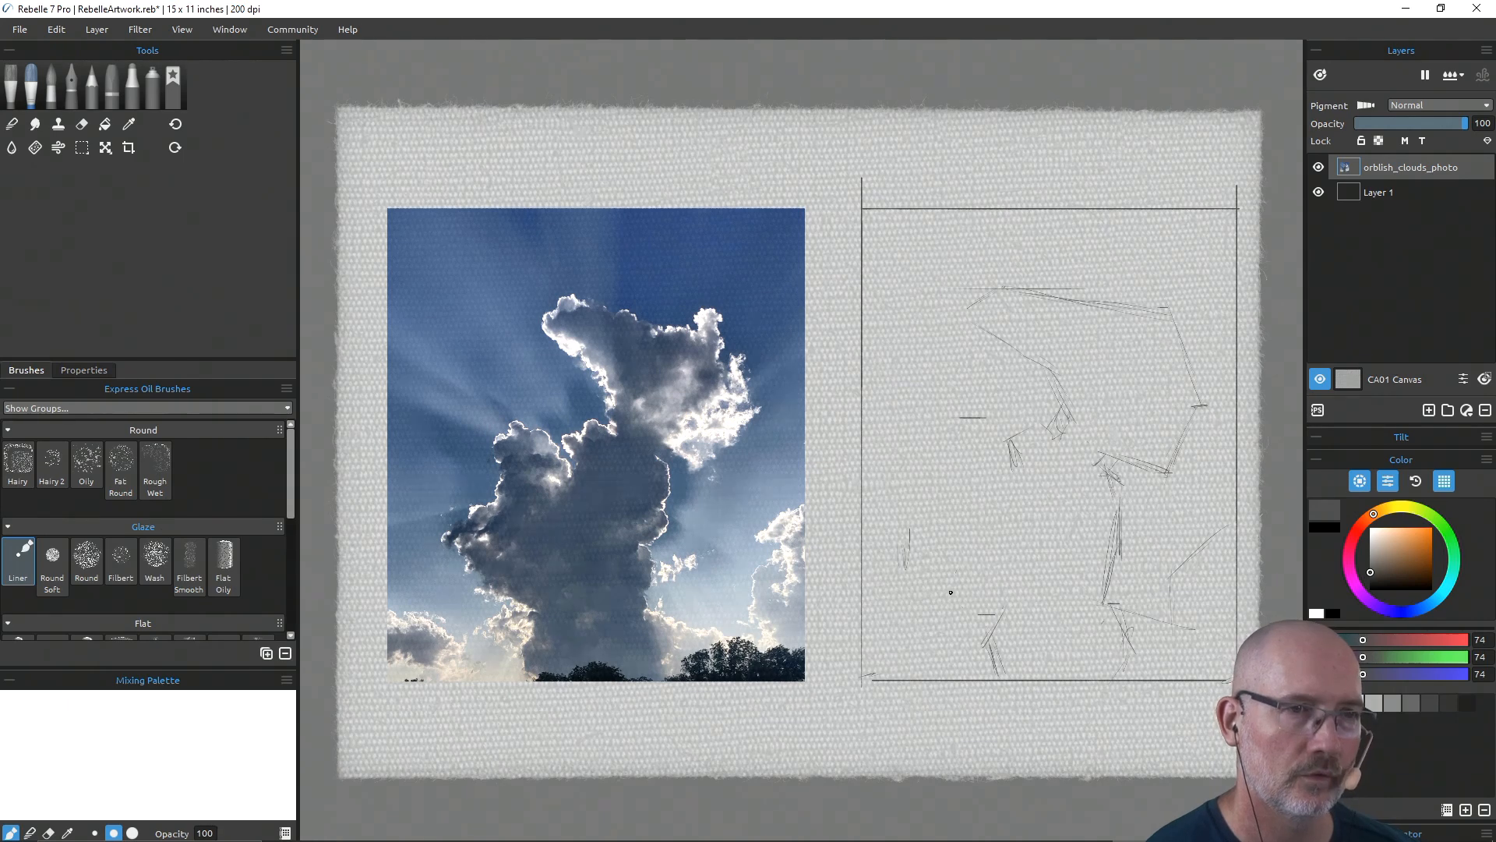
{"action": "left_click_drag", "start_coordinate": [1011, 610], "coordinate": [954, 600]}
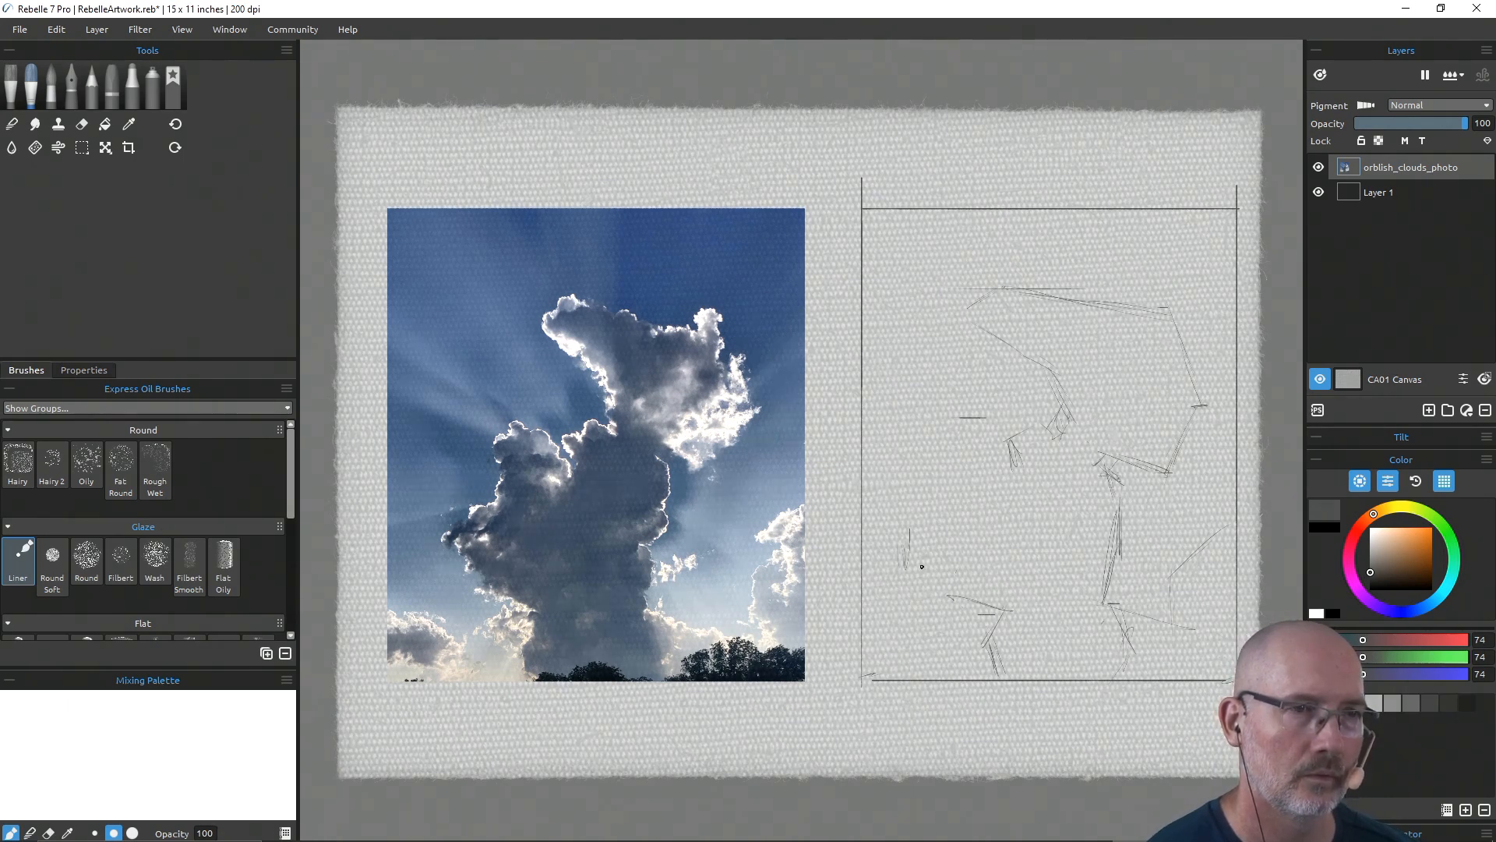
{"action": "left_click_drag", "start_coordinate": [911, 544], "coordinate": [949, 601]}
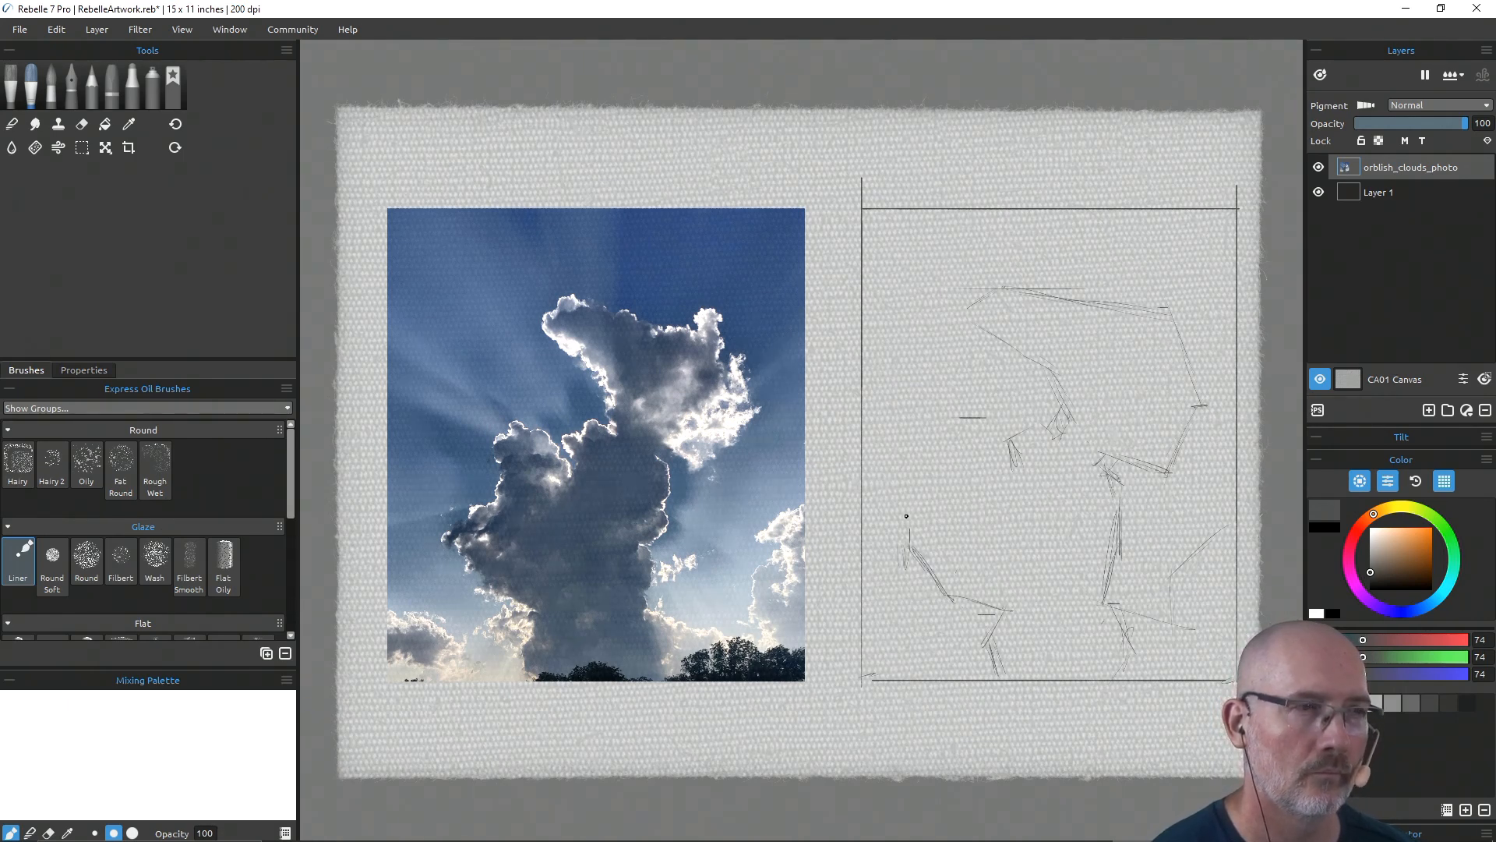
{"action": "left_click_drag", "start_coordinate": [910, 538], "coordinate": [984, 504]}
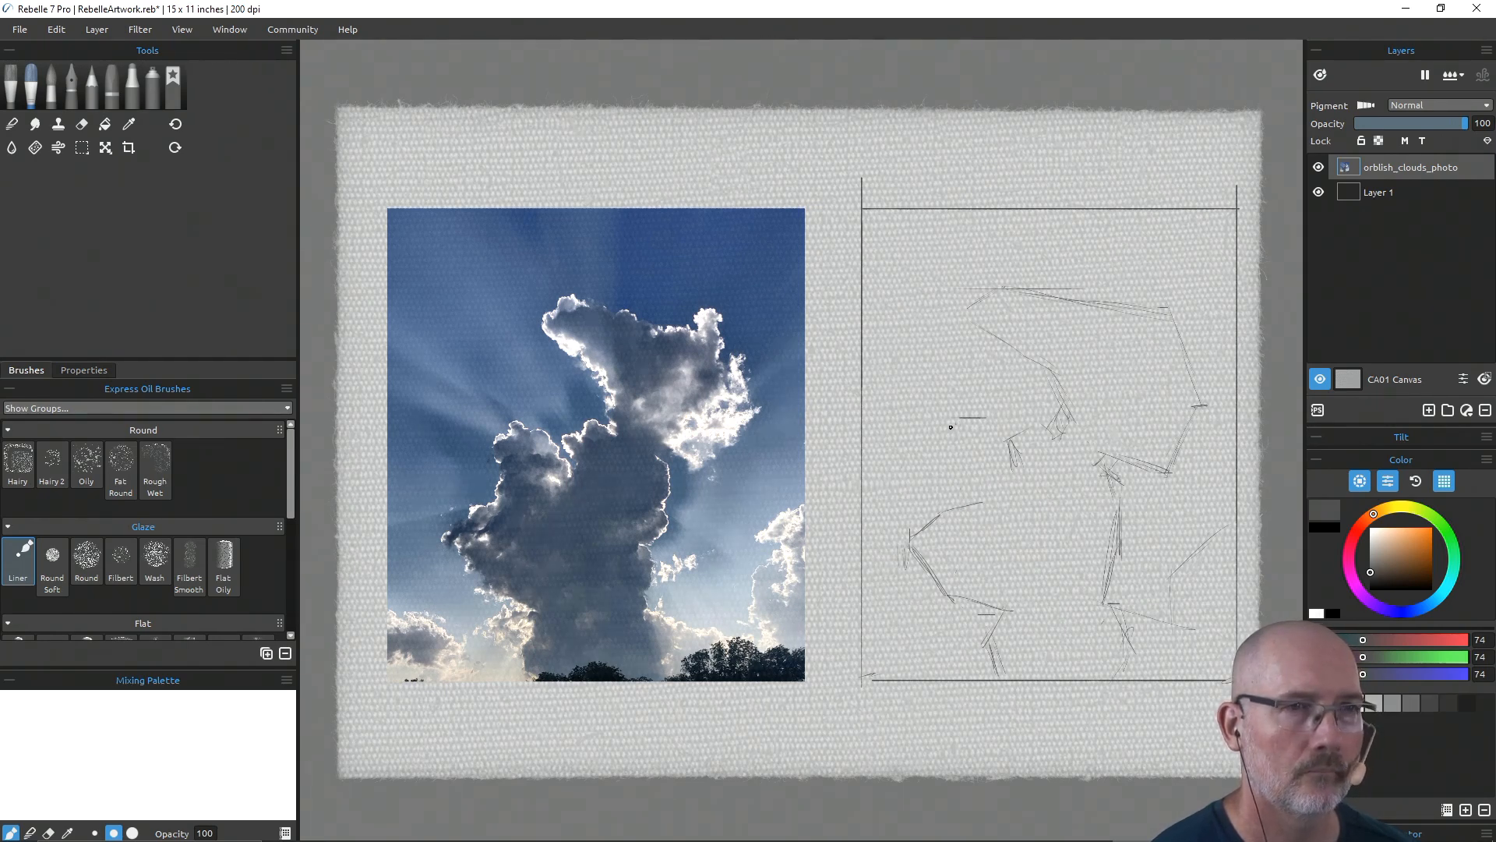
{"action": "mouse_move", "coordinate": [952, 420]}
{"action": "left_mouse_down"}
{"action": "mouse_move", "coordinate": [952, 514]}
{"action": "mouse_move", "coordinate": [955, 503]}
{"action": "left_mouse_up"}
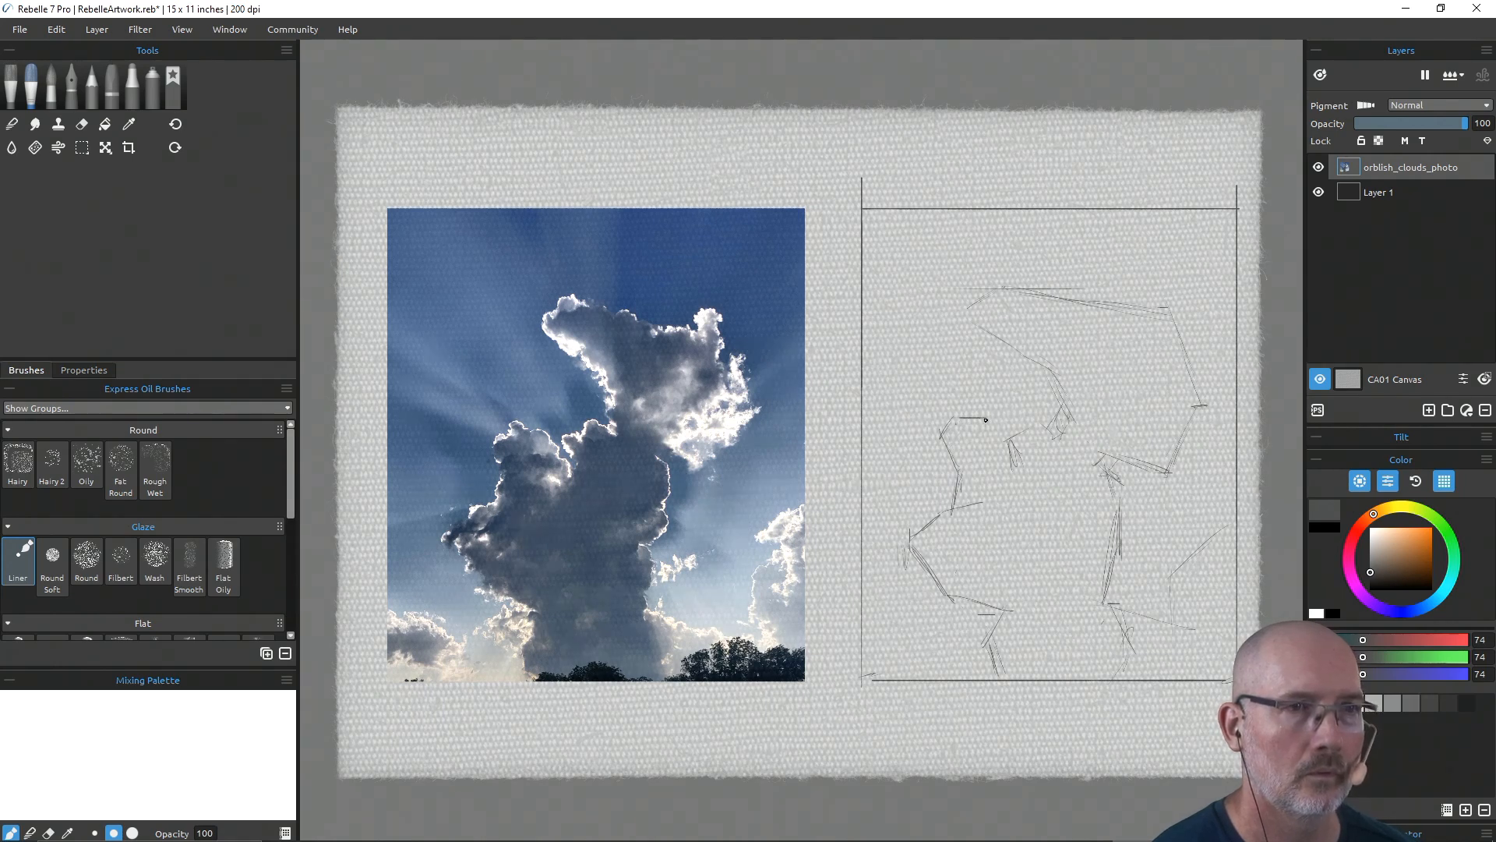
{"action": "mouse_move", "coordinate": [995, 428]}
{"action": "left_mouse_down"}
{"action": "mouse_move", "coordinate": [1016, 461]}
{"action": "mouse_move", "coordinate": [1018, 424]}
{"action": "mouse_move", "coordinate": [1036, 421]}
{"action": "left_mouse_up"}
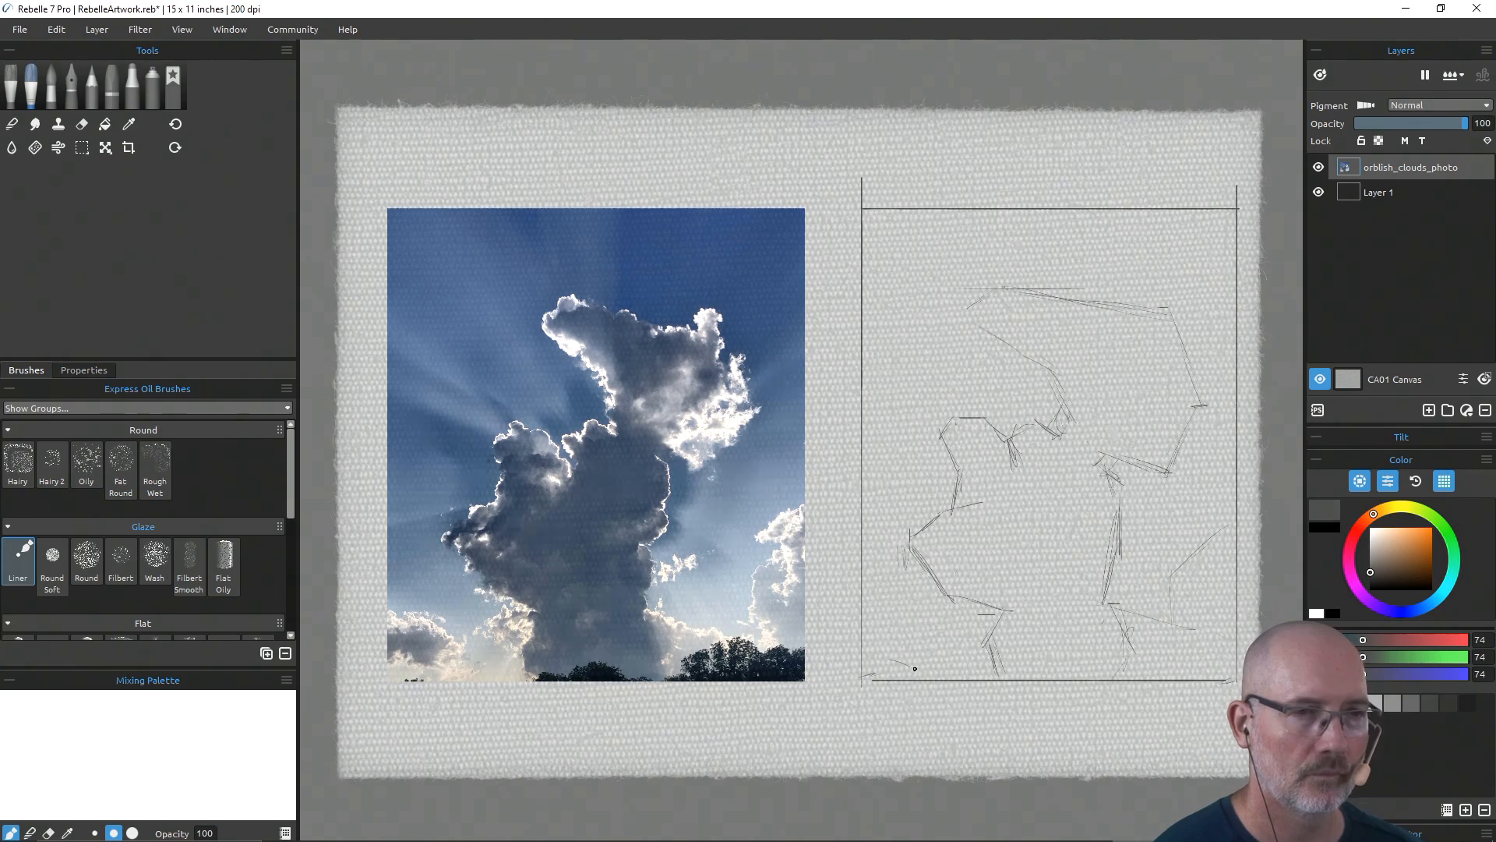
{"action": "mouse_move", "coordinate": [924, 669]}
{"action": "left_mouse_down"}
{"action": "mouse_move", "coordinate": [870, 667]}
{"action": "mouse_move", "coordinate": [859, 625]}
{"action": "mouse_move", "coordinate": [922, 630]}
{"action": "mouse_move", "coordinate": [932, 665]}
{"action": "mouse_move", "coordinate": [968, 640]}
{"action": "left_mouse_up"}
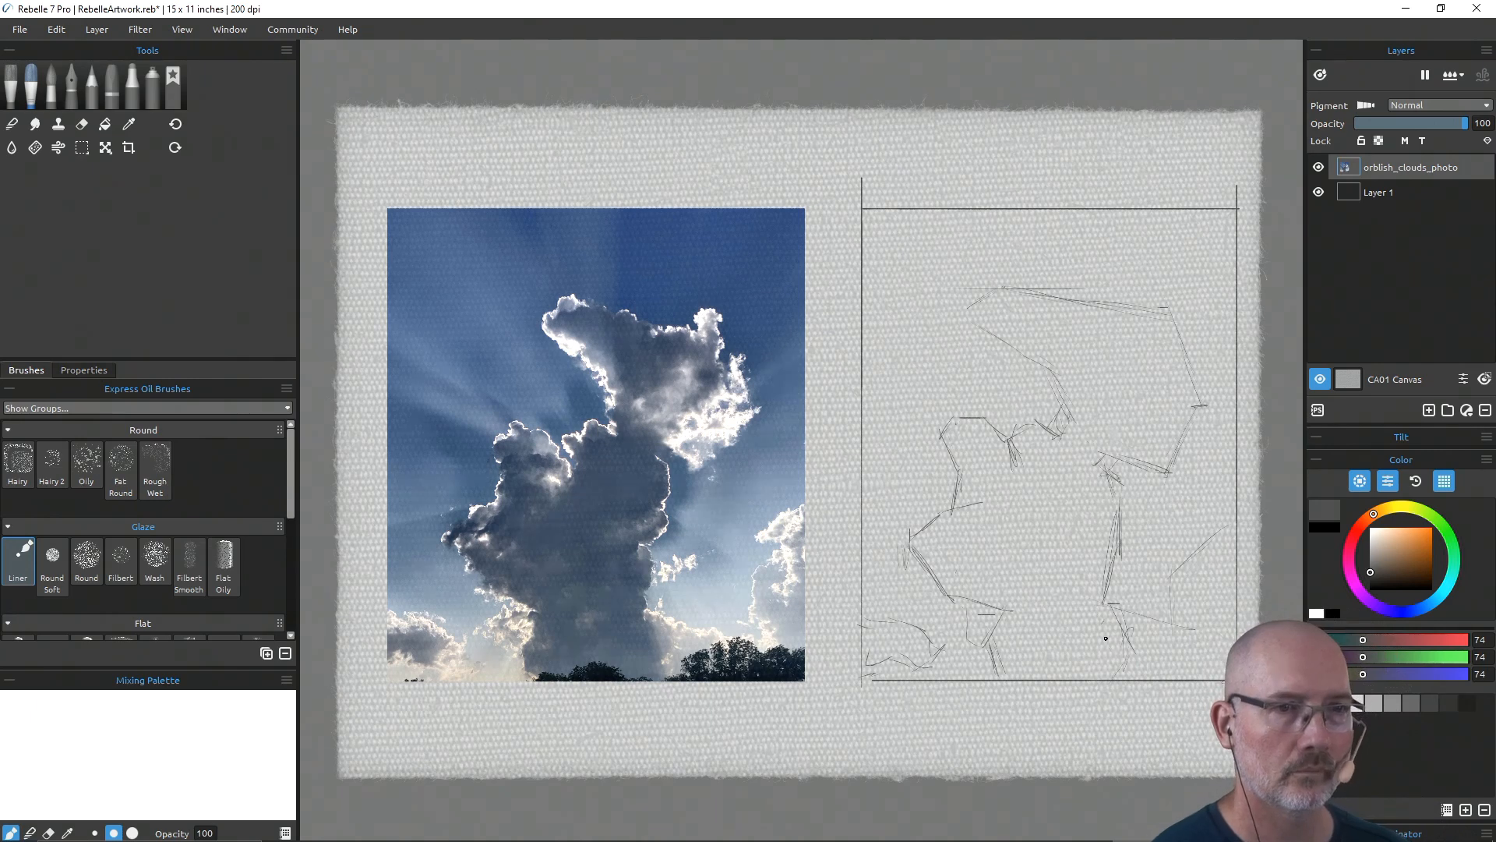
Step: Extend the lower column's right base edge, and sketch the upper cloud's bright inner band and jagged right edge
{"action": "left_click_drag", "start_coordinate": [1122, 628], "coordinate": [1133, 678]}
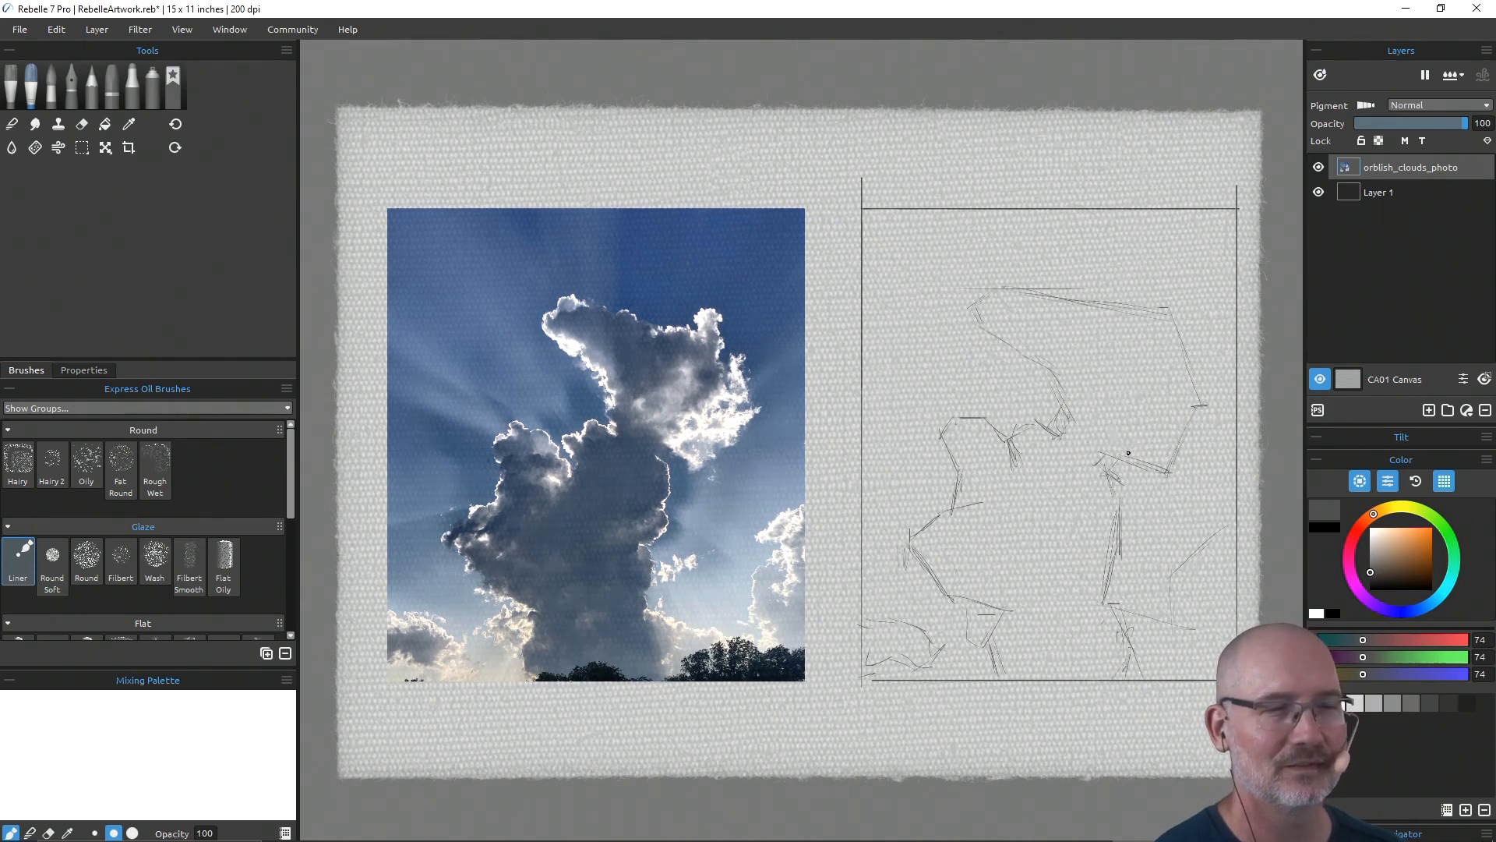
{"action": "left_click_drag", "start_coordinate": [1107, 450], "coordinate": [1154, 427]}
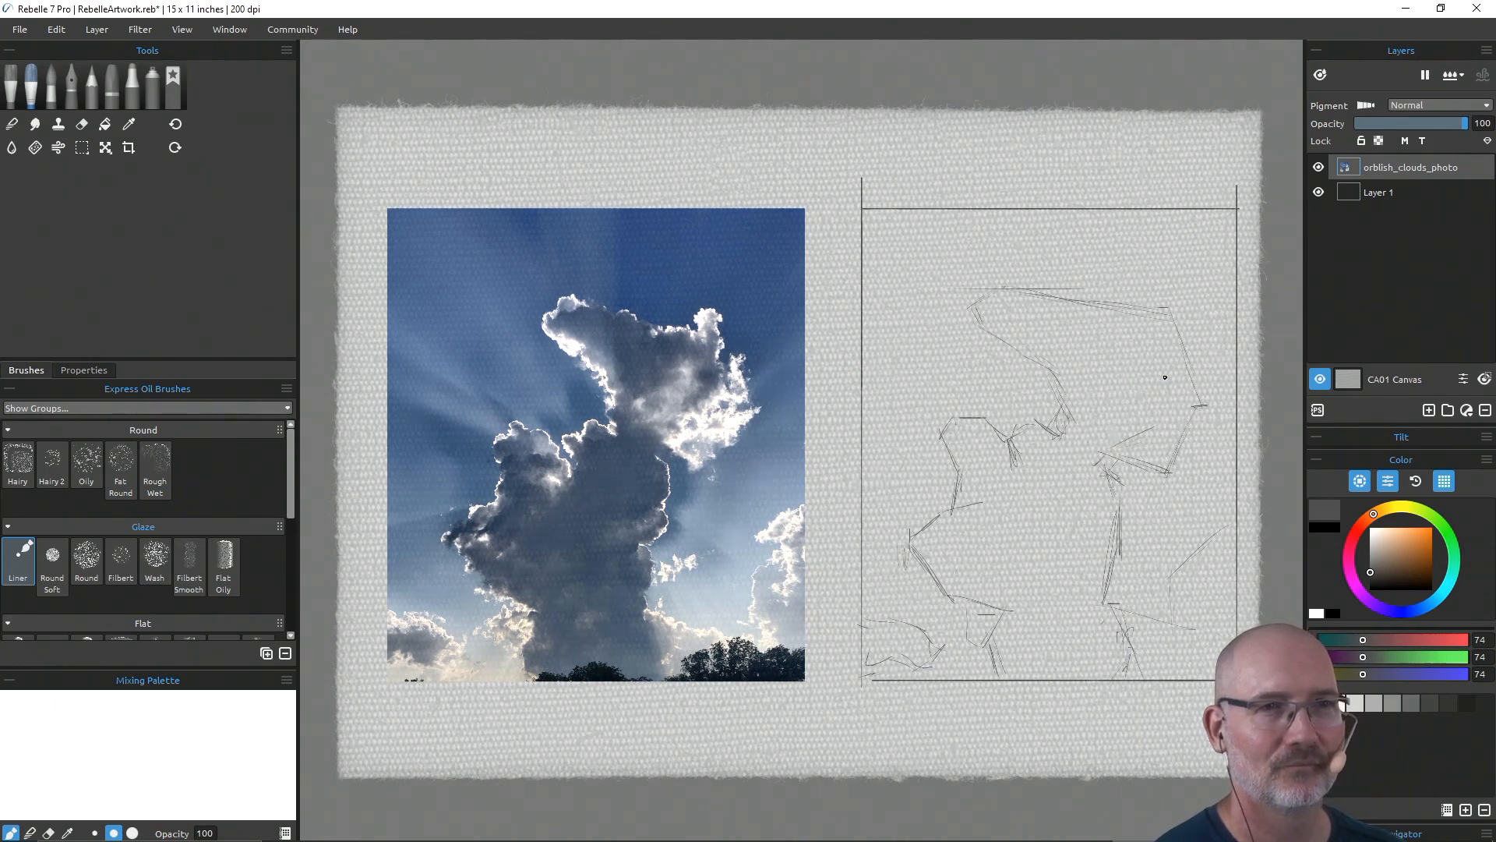
{"action": "mouse_move", "coordinate": [1167, 360]}
{"action": "left_mouse_down"}
{"action": "mouse_move", "coordinate": [1147, 424]}
{"action": "mouse_move", "coordinate": [1166, 377]}
{"action": "mouse_move", "coordinate": [1192, 433]}
{"action": "mouse_move", "coordinate": [1200, 411]}
{"action": "mouse_move", "coordinate": [1177, 371]}
{"action": "left_mouse_up"}
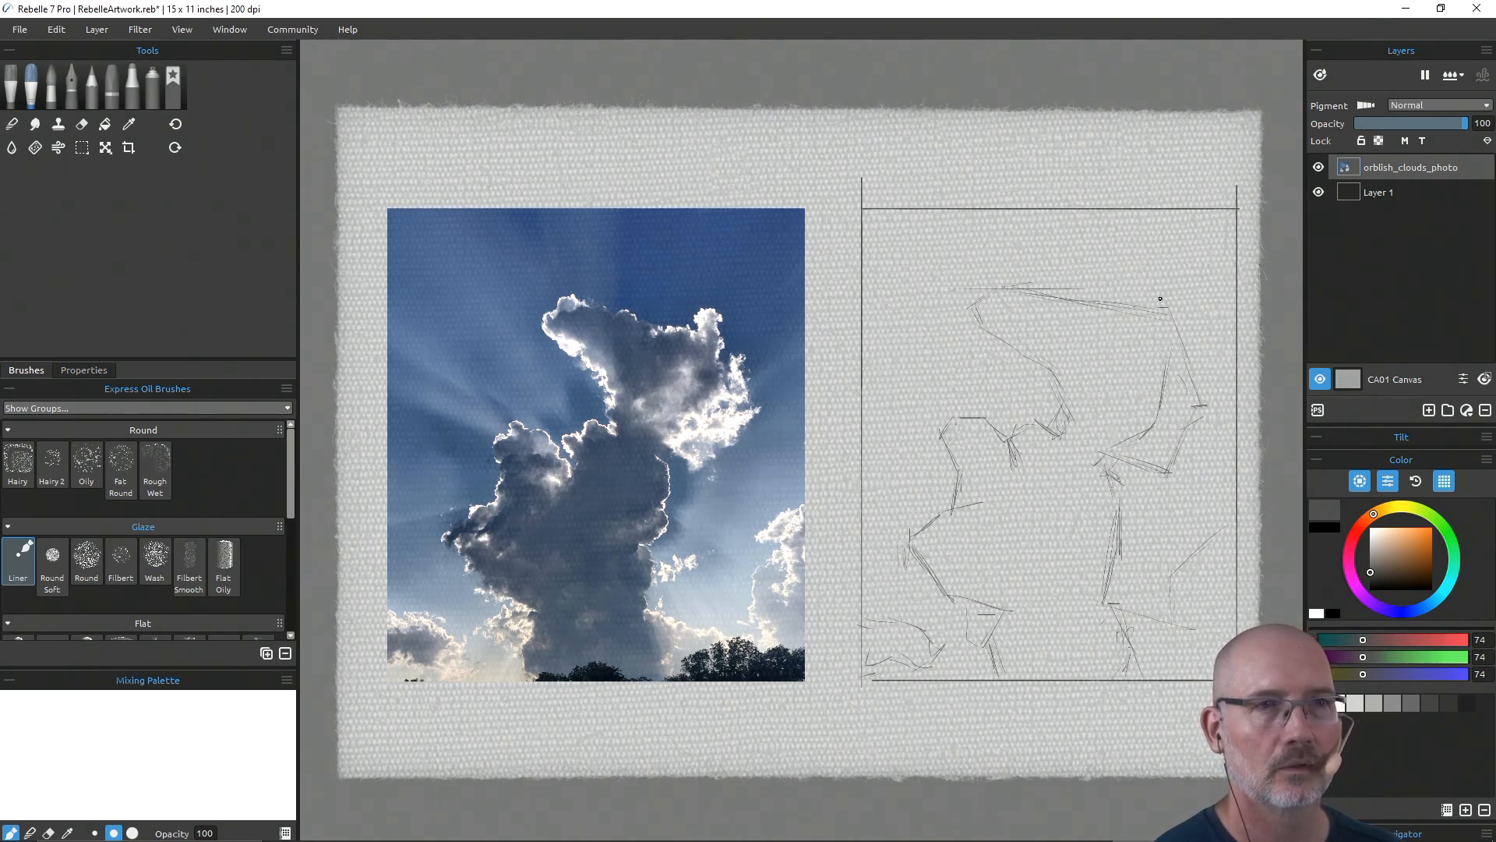
{"action": "mouse_move", "coordinate": [1145, 297]}
{"action": "left_mouse_down"}
{"action": "mouse_move", "coordinate": [1168, 310]}
{"action": "mouse_move", "coordinate": [1164, 292]}
{"action": "mouse_move", "coordinate": [1175, 315]}
{"action": "mouse_move", "coordinate": [1201, 415]}
{"action": "left_mouse_up"}
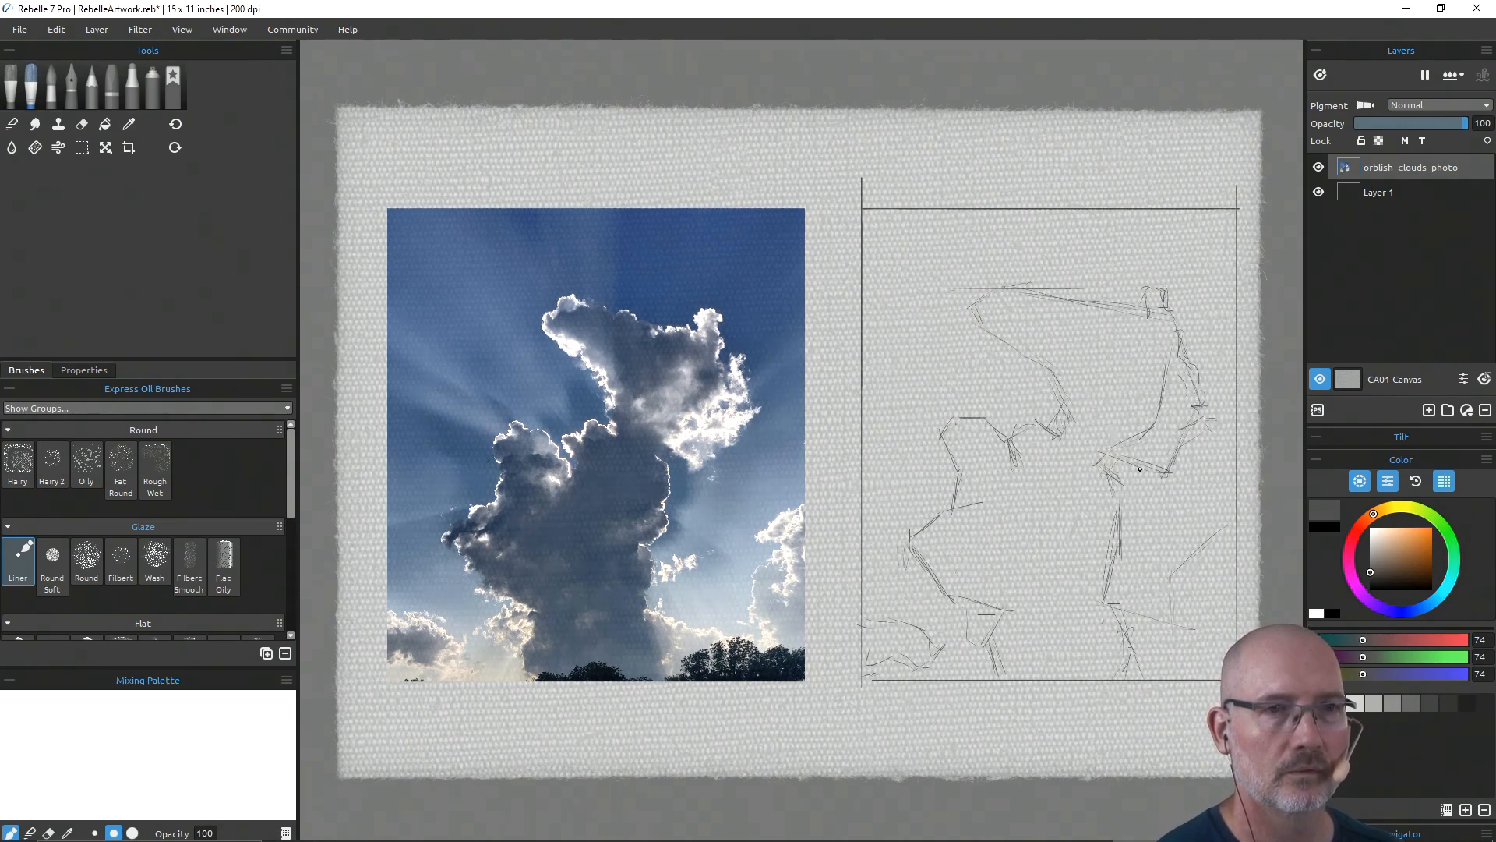
{"action": "mouse_move", "coordinate": [1143, 472]}
{"action": "left_mouse_down"}
{"action": "mouse_move", "coordinate": [1117, 460]}
{"action": "mouse_move", "coordinate": [1147, 437]}
{"action": "left_mouse_up"}
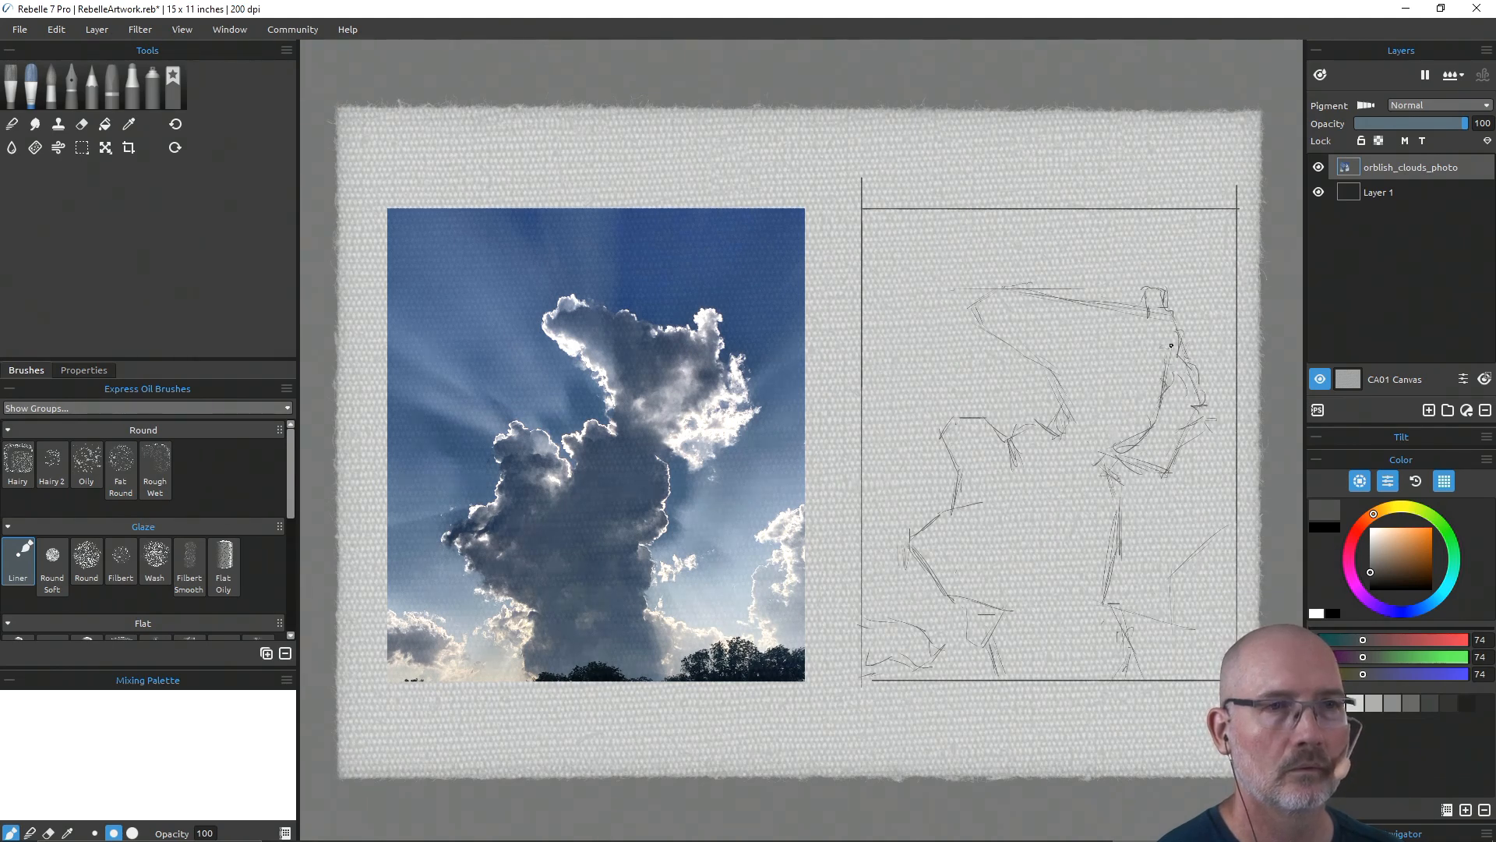
Step: Roughen the upper cloud's top and left contours down to the notch above the lower cloud, and outline its inner shadow shape
{"action": "mouse_move", "coordinate": [1123, 310]}
{"action": "left_mouse_down"}
{"action": "mouse_move", "coordinate": [1027, 287]}
{"action": "mouse_move", "coordinate": [993, 291]}
{"action": "mouse_move", "coordinate": [998, 304]}
{"action": "mouse_move", "coordinate": [966, 297]}
{"action": "mouse_move", "coordinate": [985, 332]}
{"action": "mouse_move", "coordinate": [1053, 360]}
{"action": "mouse_move", "coordinate": [1078, 415]}
{"action": "mouse_move", "coordinate": [1058, 426]}
{"action": "mouse_move", "coordinate": [1113, 464]}
{"action": "left_mouse_up"}
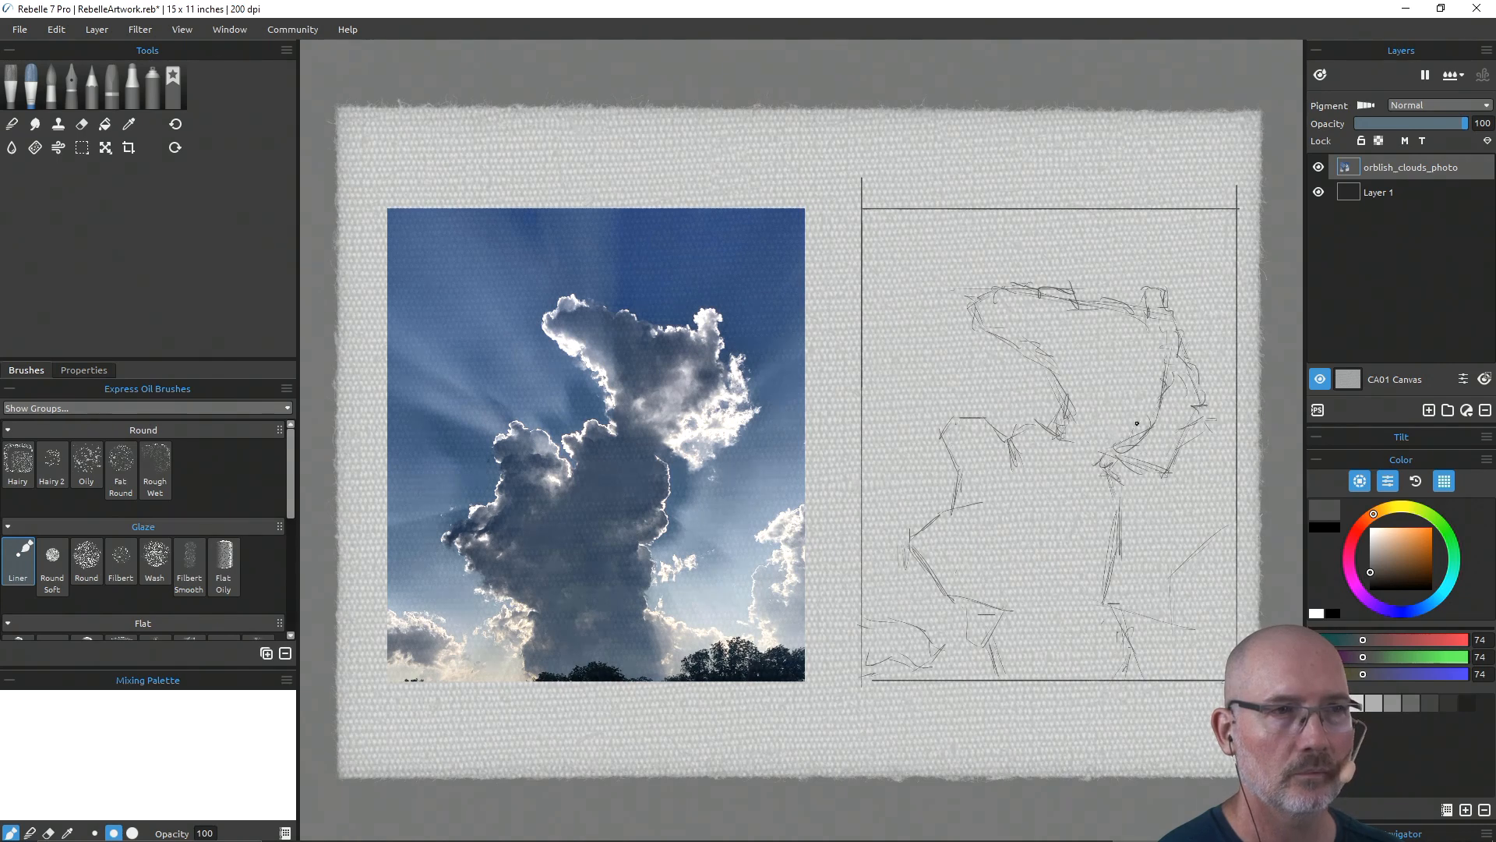
{"action": "mouse_move", "coordinate": [1108, 382]}
{"action": "left_mouse_down"}
{"action": "mouse_move", "coordinate": [1142, 367]}
{"action": "mouse_move", "coordinate": [1133, 435]}
{"action": "mouse_move", "coordinate": [1105, 452]}
{"action": "mouse_move", "coordinate": [1089, 441]}
{"action": "mouse_move", "coordinate": [1099, 386]}
{"action": "left_mouse_up"}
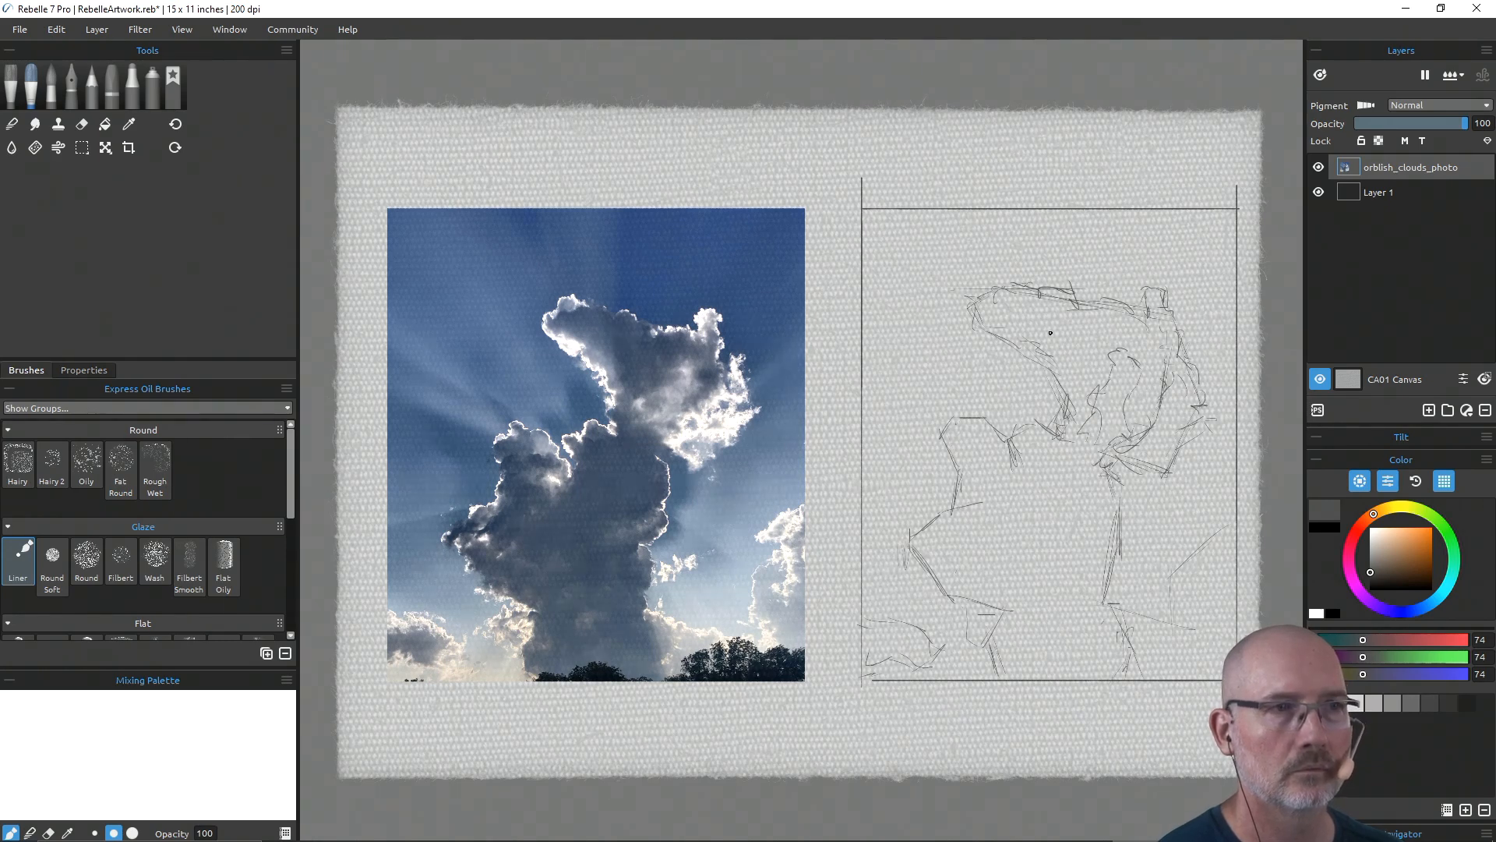
{"action": "mouse_move", "coordinate": [1013, 340]}
{"action": "left_mouse_down"}
{"action": "mouse_move", "coordinate": [1043, 355]}
{"action": "mouse_move", "coordinate": [1065, 431]}
{"action": "left_mouse_up"}
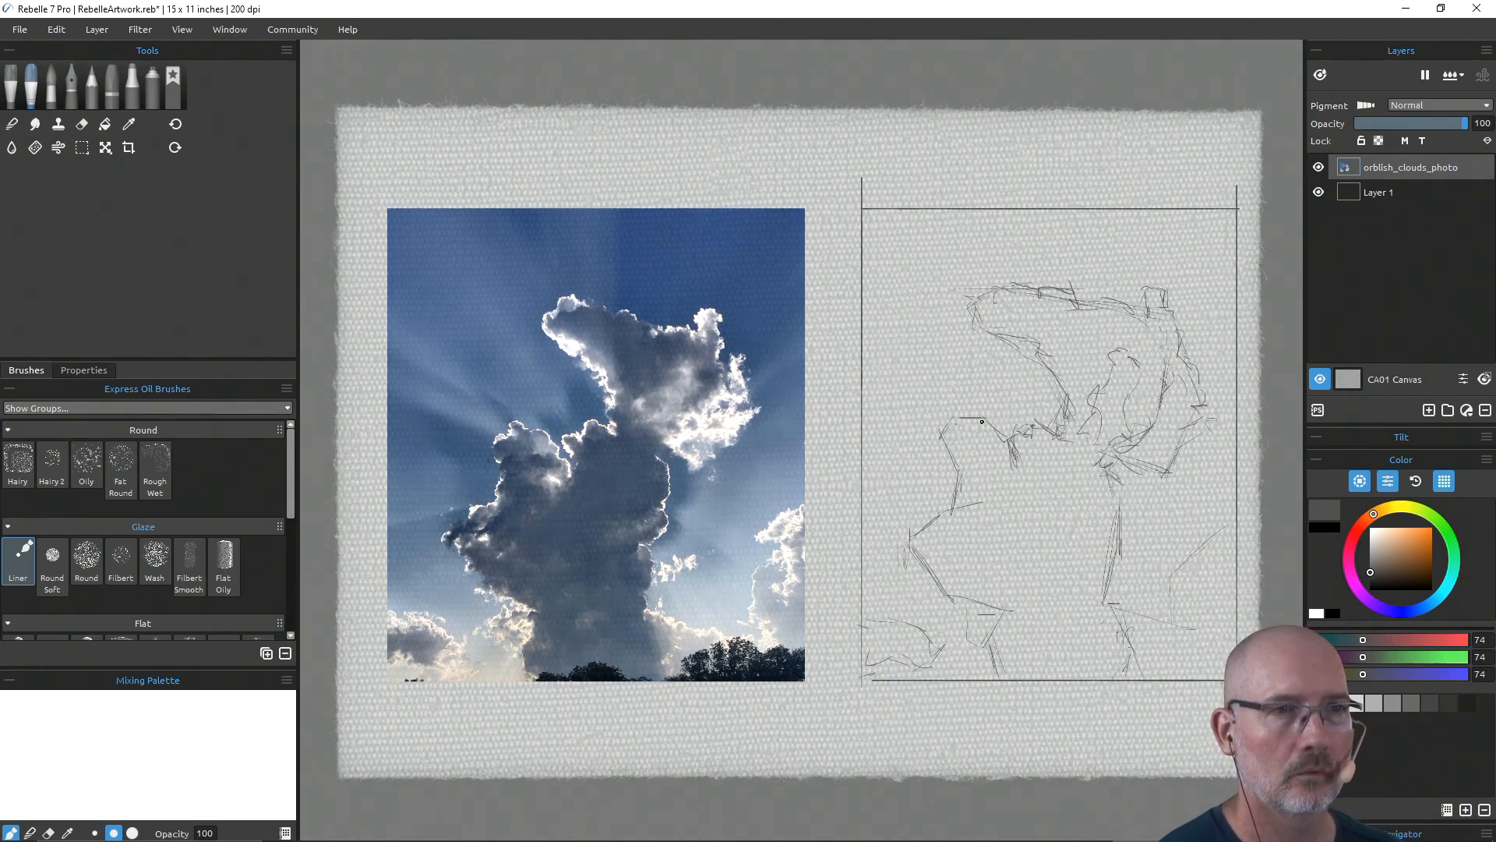
Step: Refine the lower cloud's upper-left contour down to its left tip, and rework its right edge with irregular bumps
{"action": "mouse_move", "coordinate": [982, 422]}
{"action": "left_mouse_down"}
{"action": "mouse_move", "coordinate": [1009, 449]}
{"action": "mouse_move", "coordinate": [994, 425]}
{"action": "mouse_move", "coordinate": [950, 414]}
{"action": "mouse_move", "coordinate": [948, 468]}
{"action": "left_mouse_up"}
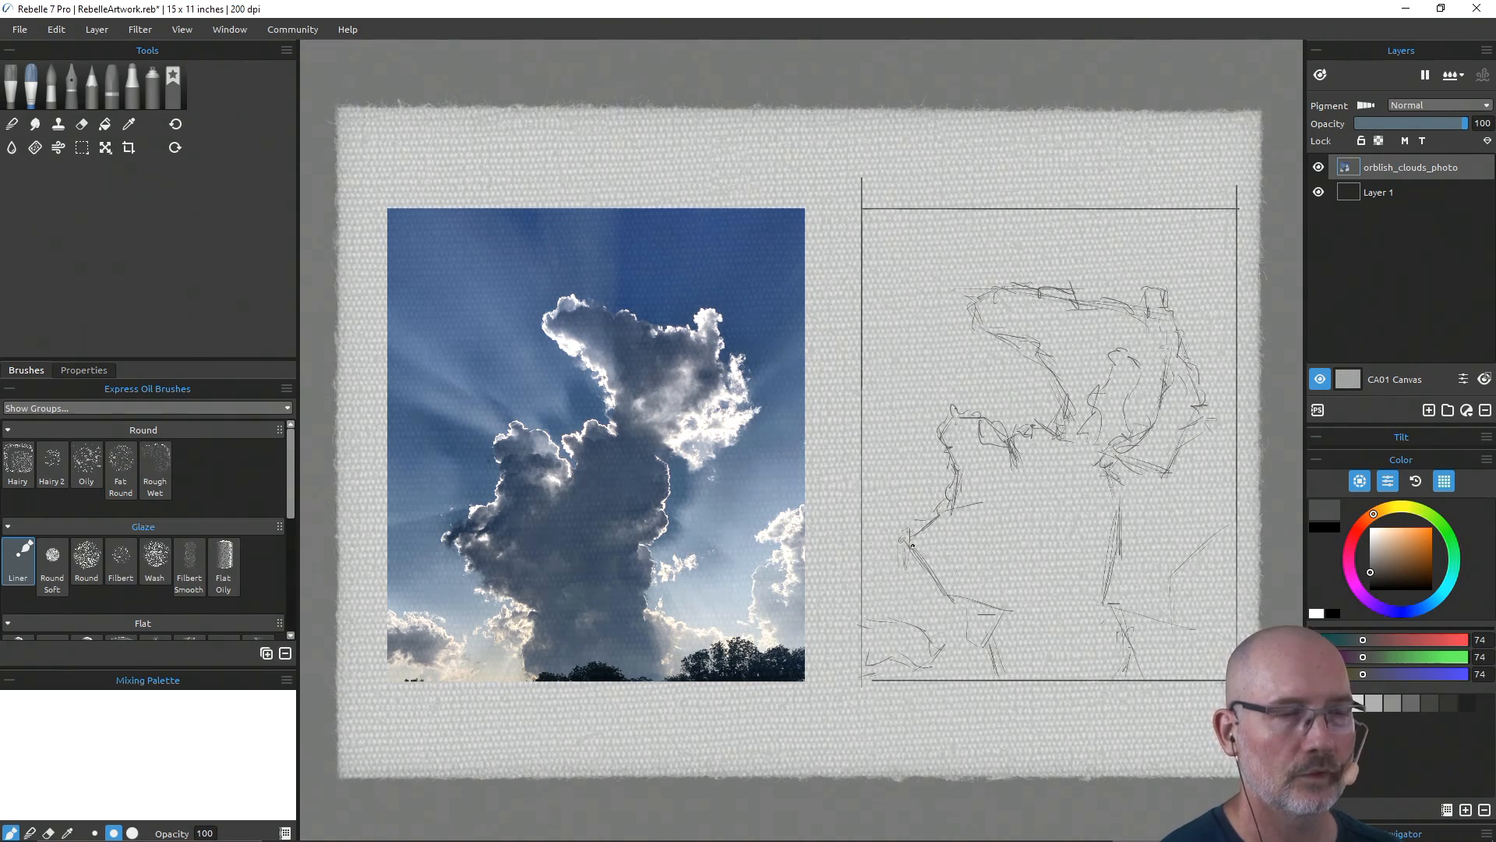
{"action": "left_click_drag", "start_coordinate": [912, 545], "coordinate": [958, 506]}
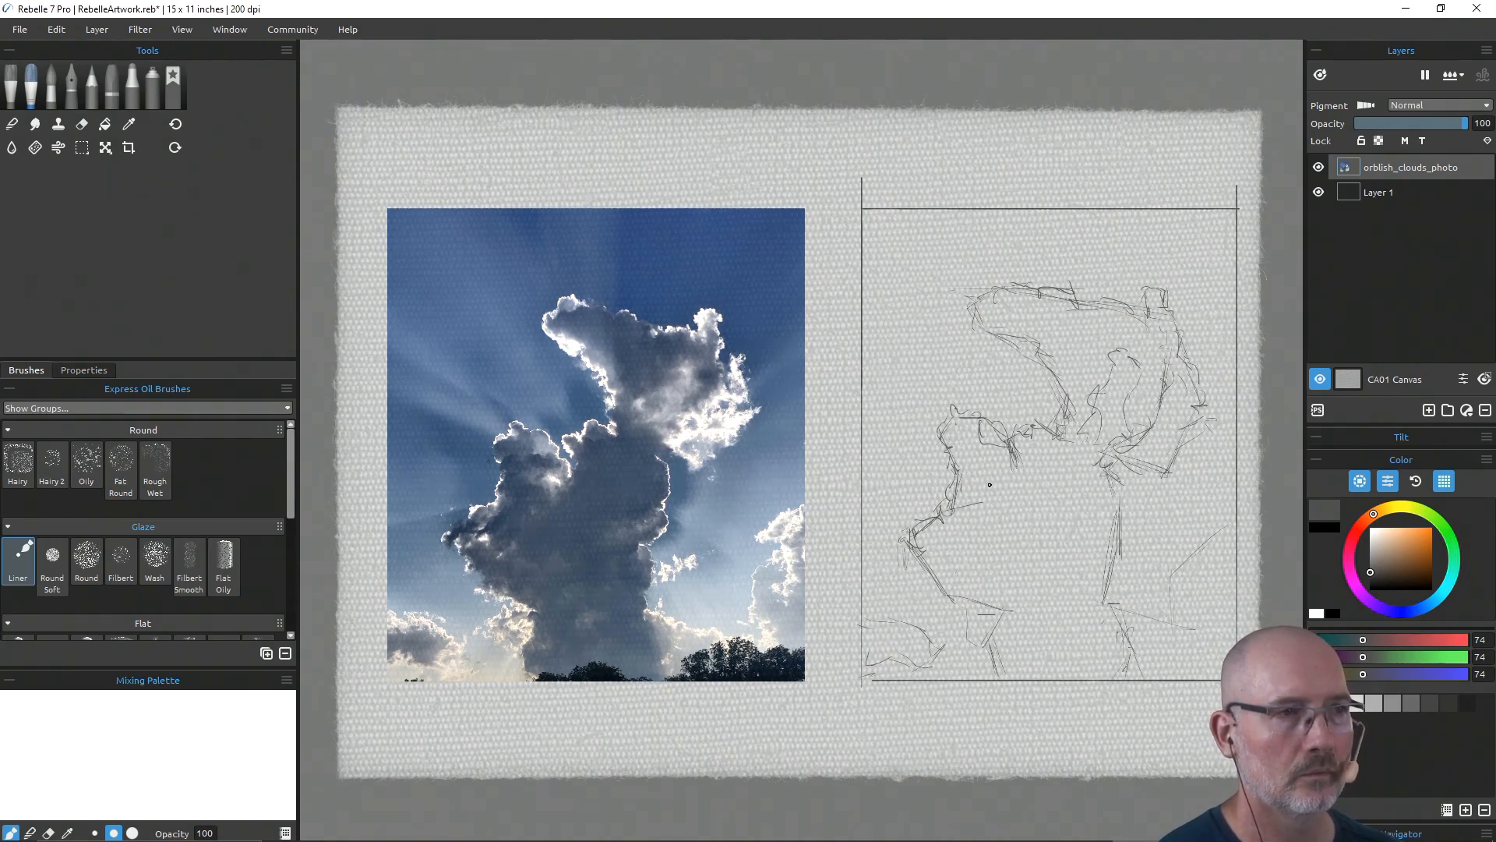
{"action": "mouse_move", "coordinate": [1015, 466]}
{"action": "left_mouse_down"}
{"action": "mouse_move", "coordinate": [1013, 479]}
{"action": "mouse_move", "coordinate": [1019, 452]}
{"action": "mouse_move", "coordinate": [1027, 481]}
{"action": "mouse_move", "coordinate": [1115, 480]}
{"action": "mouse_move", "coordinate": [1122, 544]}
{"action": "mouse_move", "coordinate": [1097, 586]}
{"action": "mouse_move", "coordinate": [1122, 578]}
{"action": "mouse_move", "coordinate": [1121, 561]}
{"action": "left_mouse_up"}
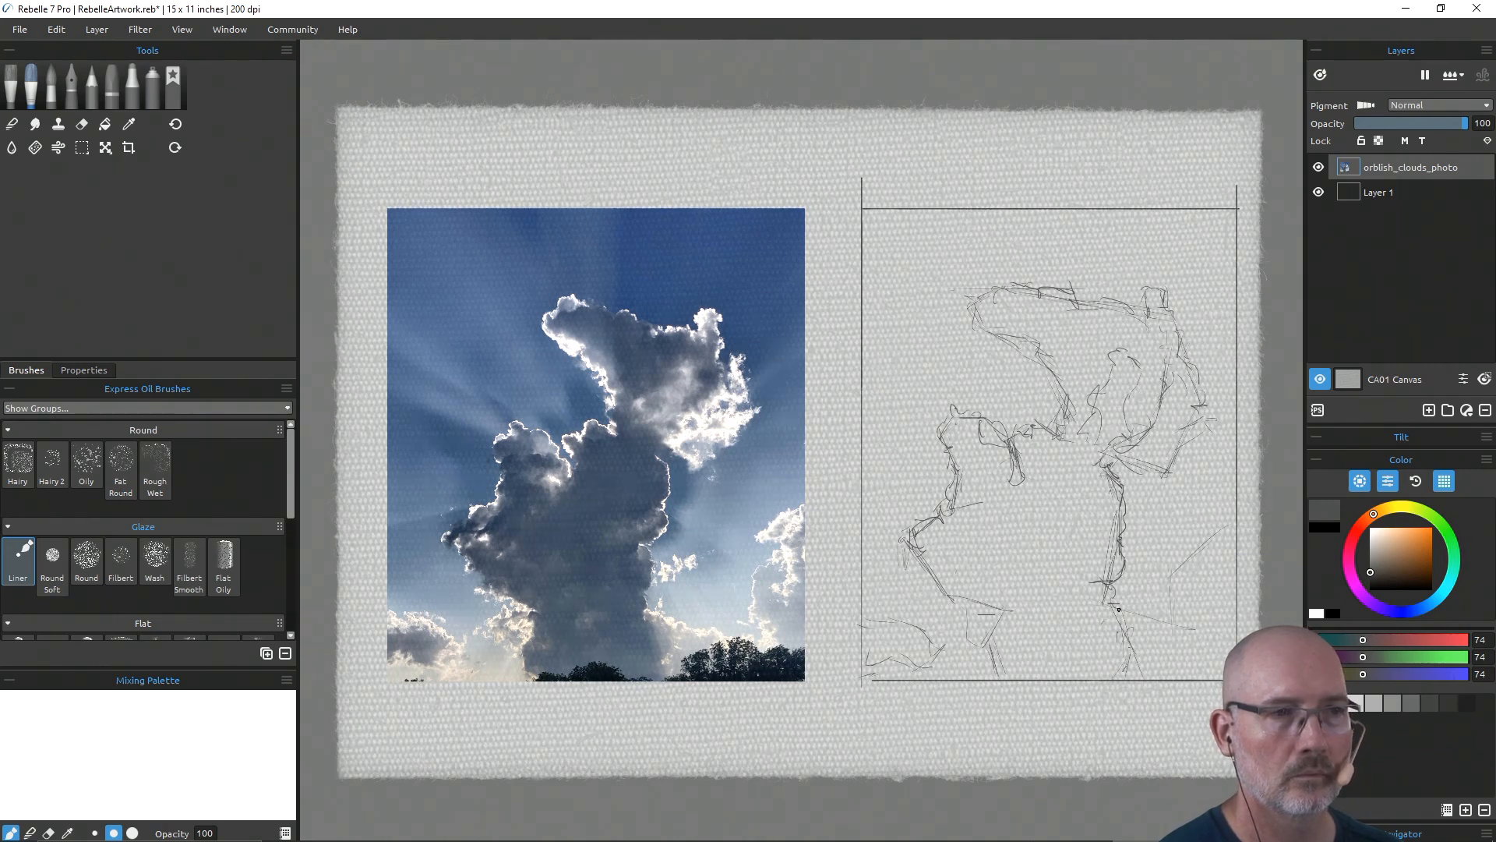
Step: Redraw the small right-hand cloud with a bumpy edge, and darken the right side of the lower column's base
{"action": "left_click_drag", "start_coordinate": [1131, 617], "coordinate": [1166, 627]}
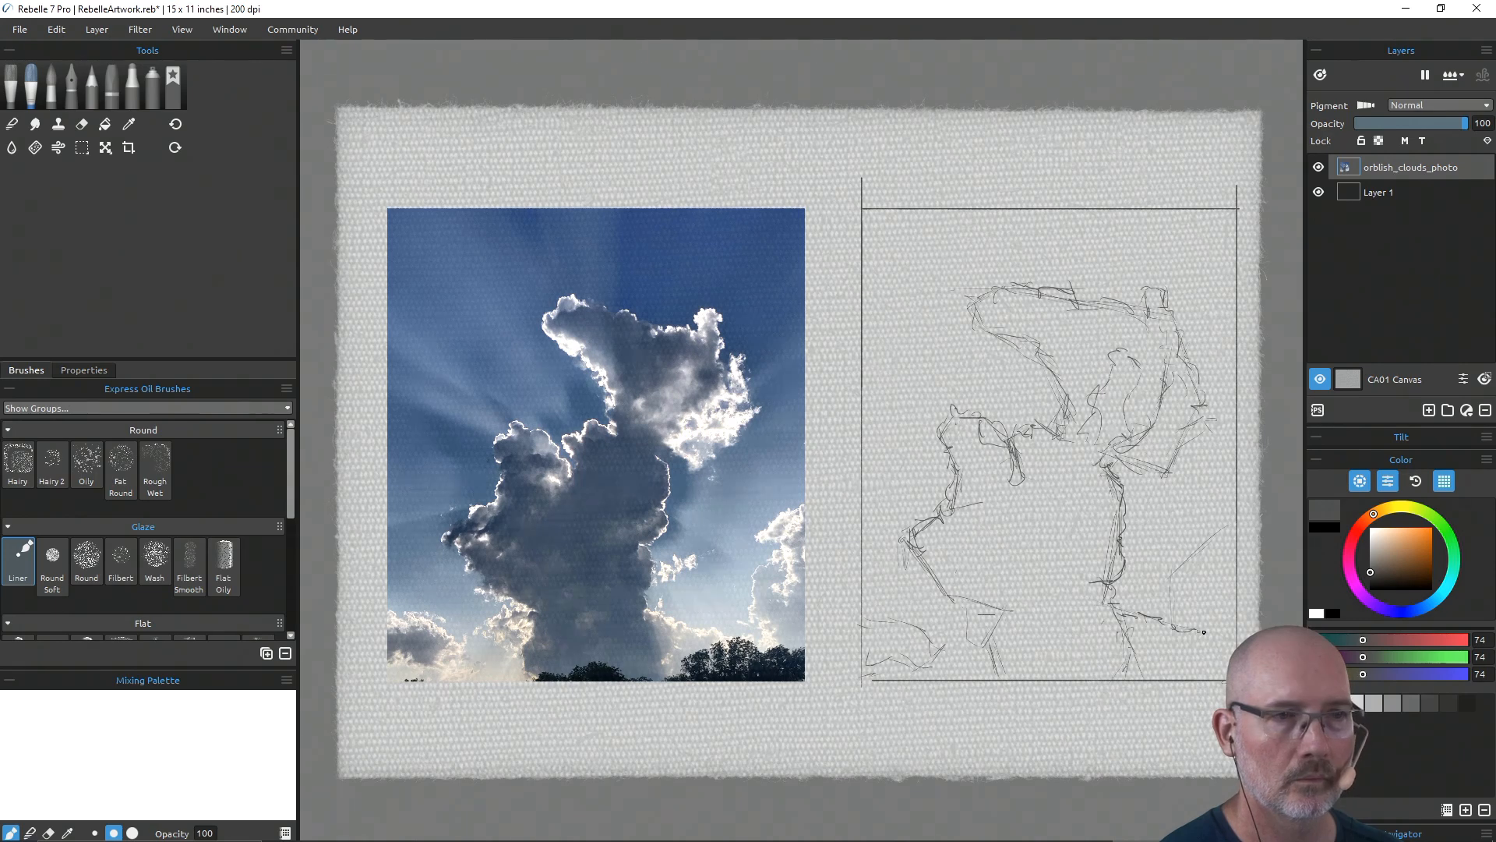
{"action": "left_click_drag", "start_coordinate": [1188, 586], "coordinate": [1224, 495]}
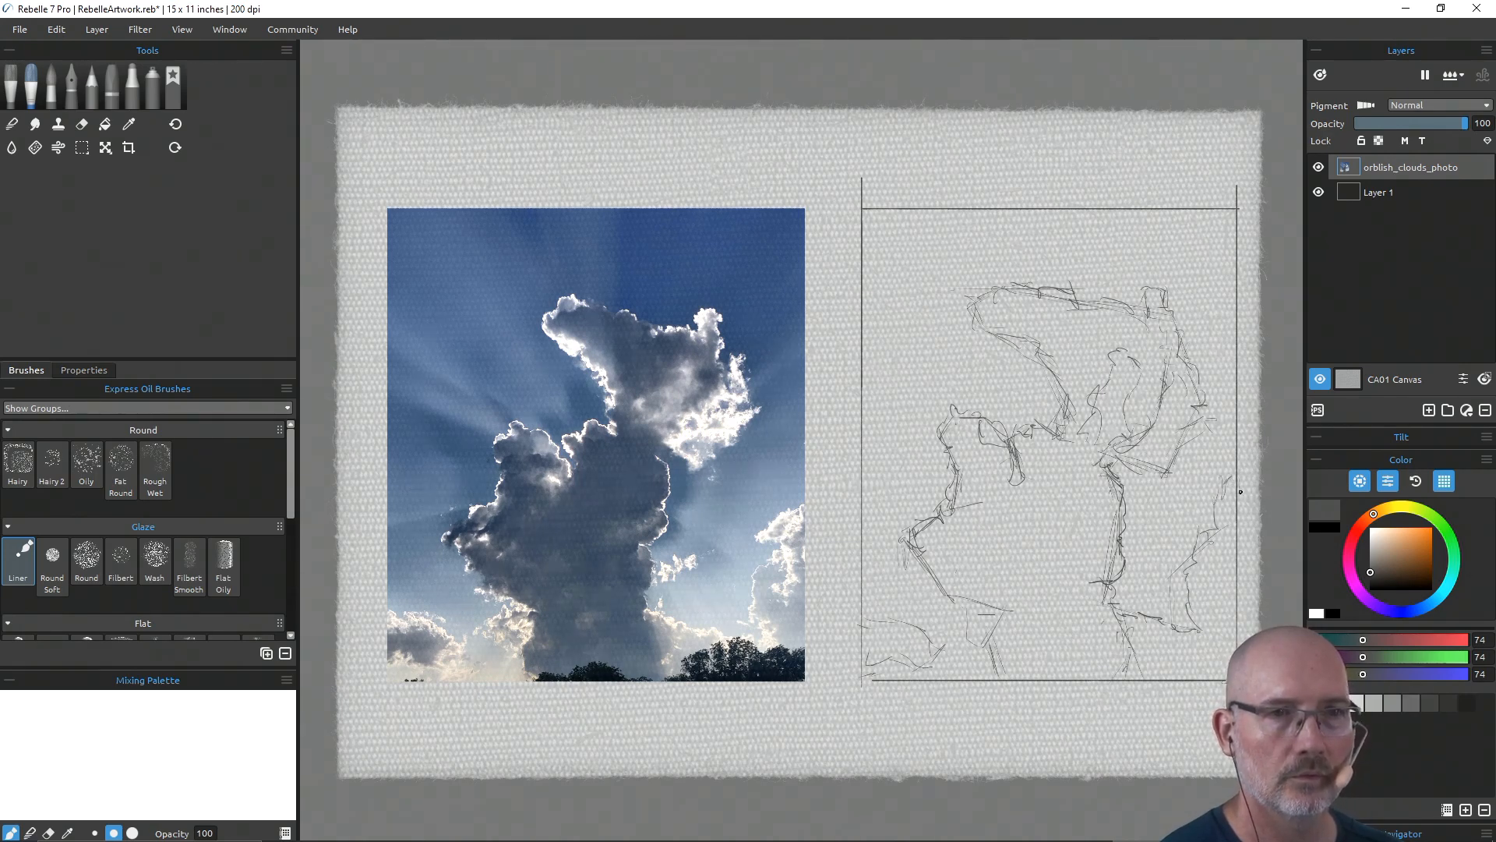
{"action": "left_click_drag", "start_coordinate": [1120, 619], "coordinate": [1138, 659]}
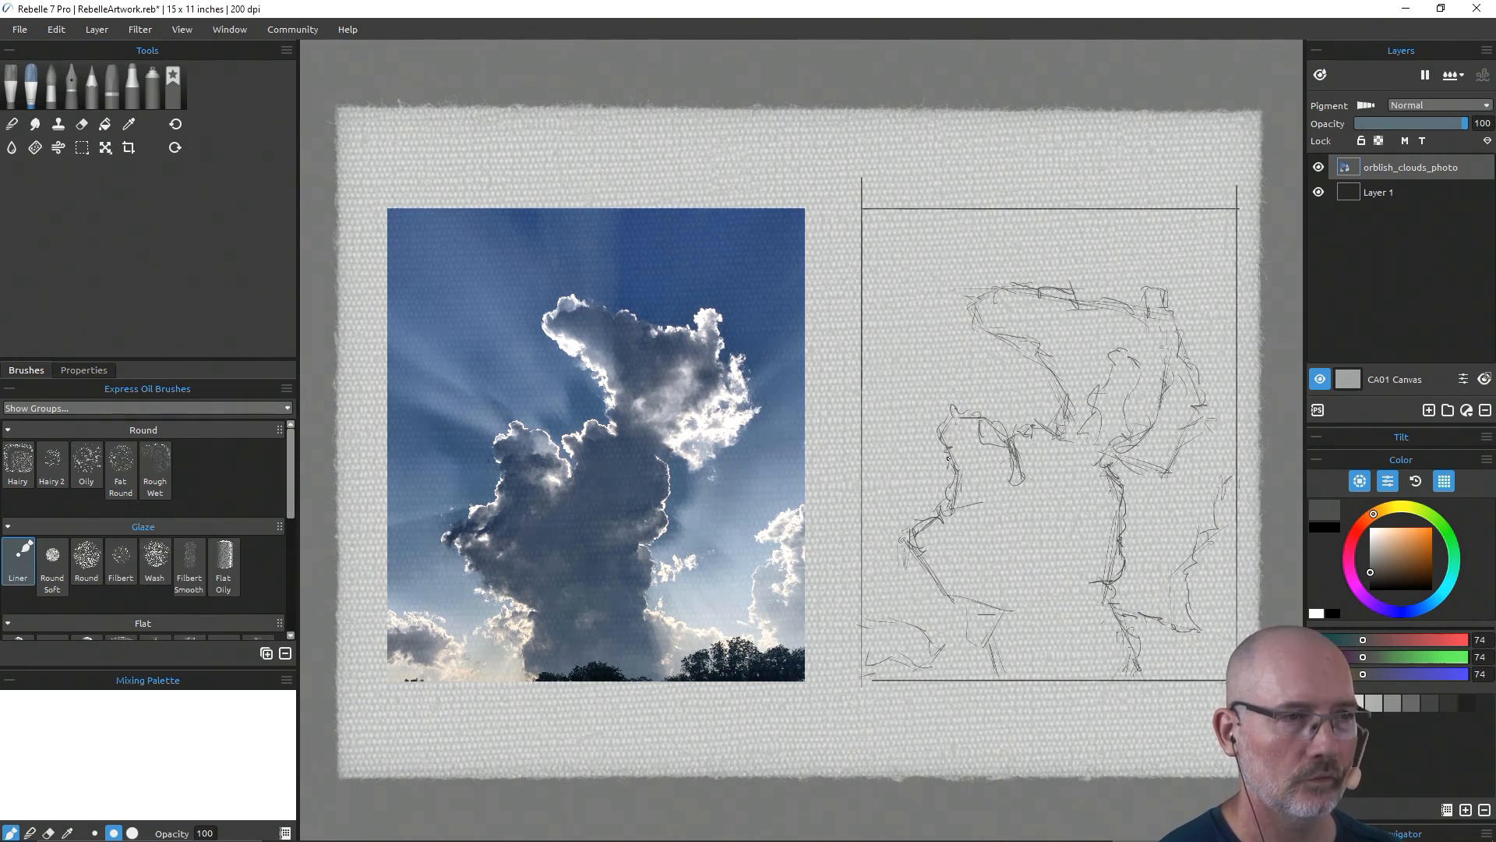
Step: Refine the lower cloud's left contour from its tip to the base, and reinforce the small cloud in the frame's lower-left corner
{"action": "mouse_move", "coordinate": [911, 540]}
{"action": "left_mouse_down"}
{"action": "mouse_move", "coordinate": [940, 596]}
{"action": "mouse_move", "coordinate": [988, 604]}
{"action": "mouse_move", "coordinate": [951, 595]}
{"action": "mouse_move", "coordinate": [991, 590]}
{"action": "mouse_move", "coordinate": [1001, 657]}
{"action": "left_mouse_up"}
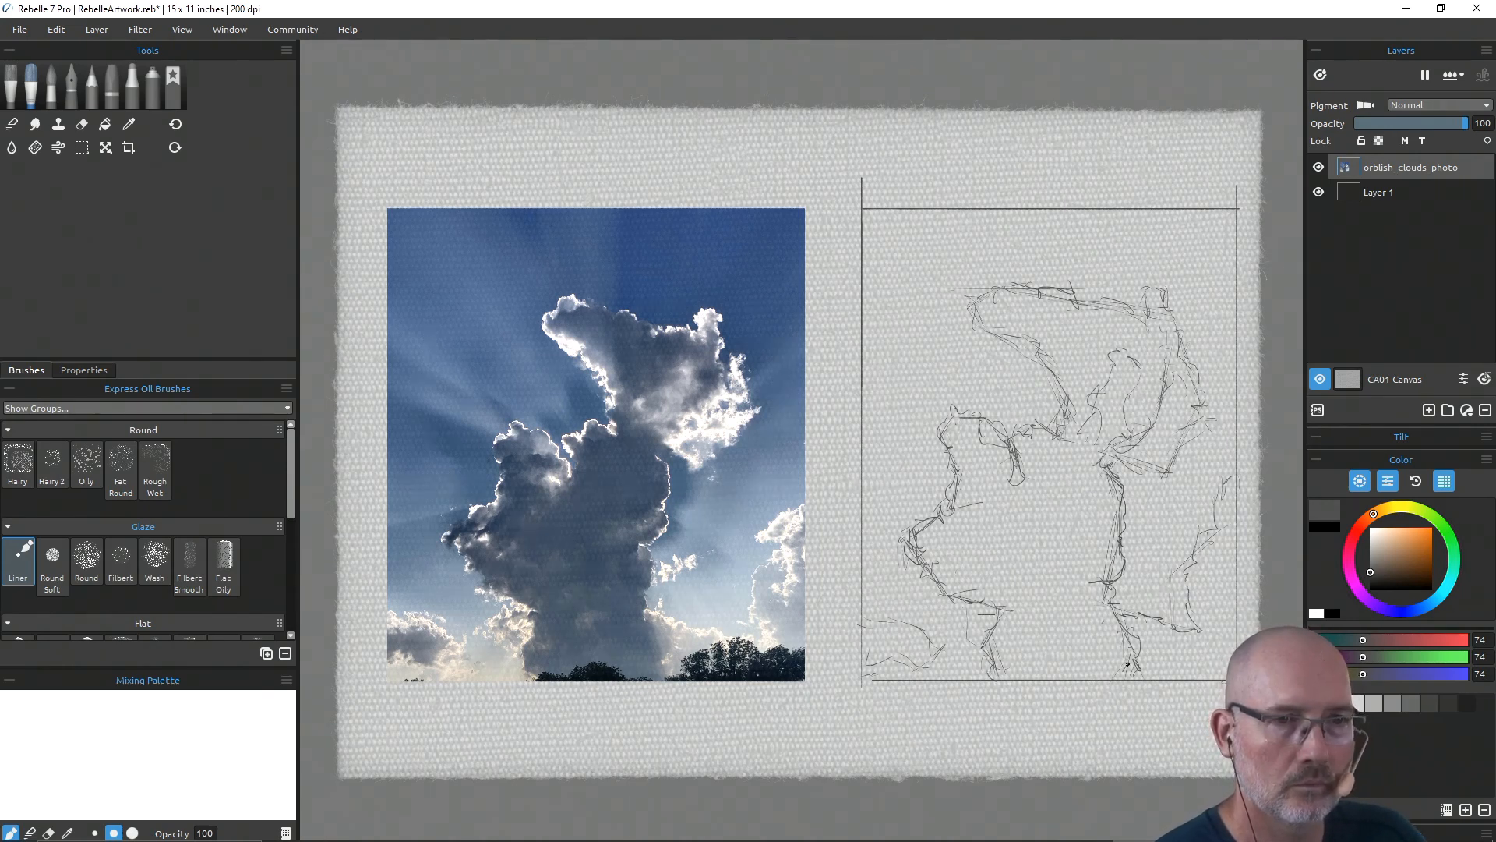
{"action": "left_click_drag", "start_coordinate": [1130, 653], "coordinate": [1138, 667]}
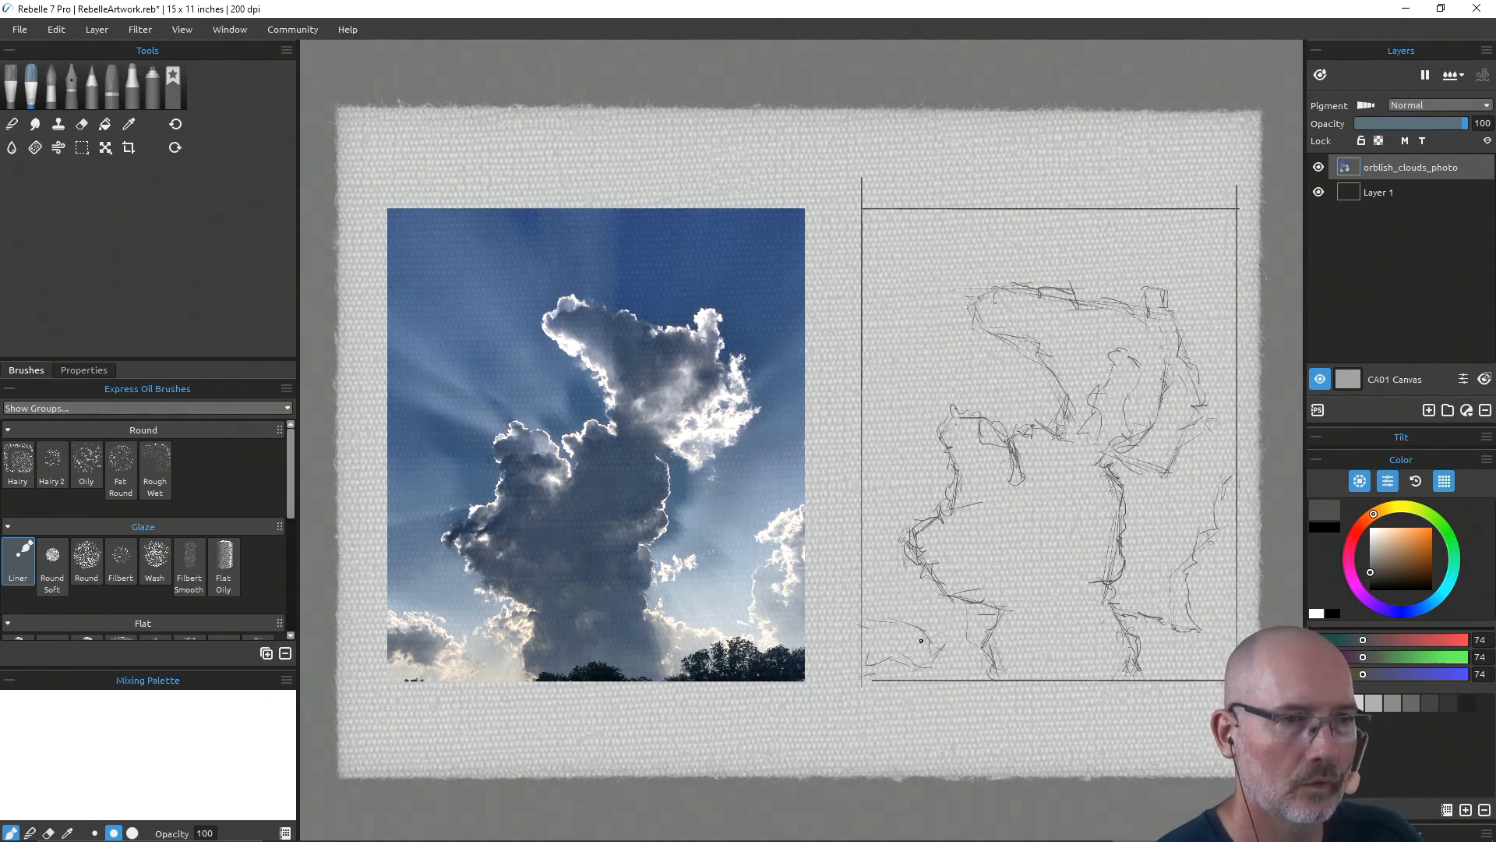
{"action": "mouse_move", "coordinate": [869, 667]}
{"action": "left_mouse_down"}
{"action": "mouse_move", "coordinate": [921, 671]}
{"action": "mouse_move", "coordinate": [937, 643]}
{"action": "mouse_move", "coordinate": [868, 622]}
{"action": "left_mouse_up"}
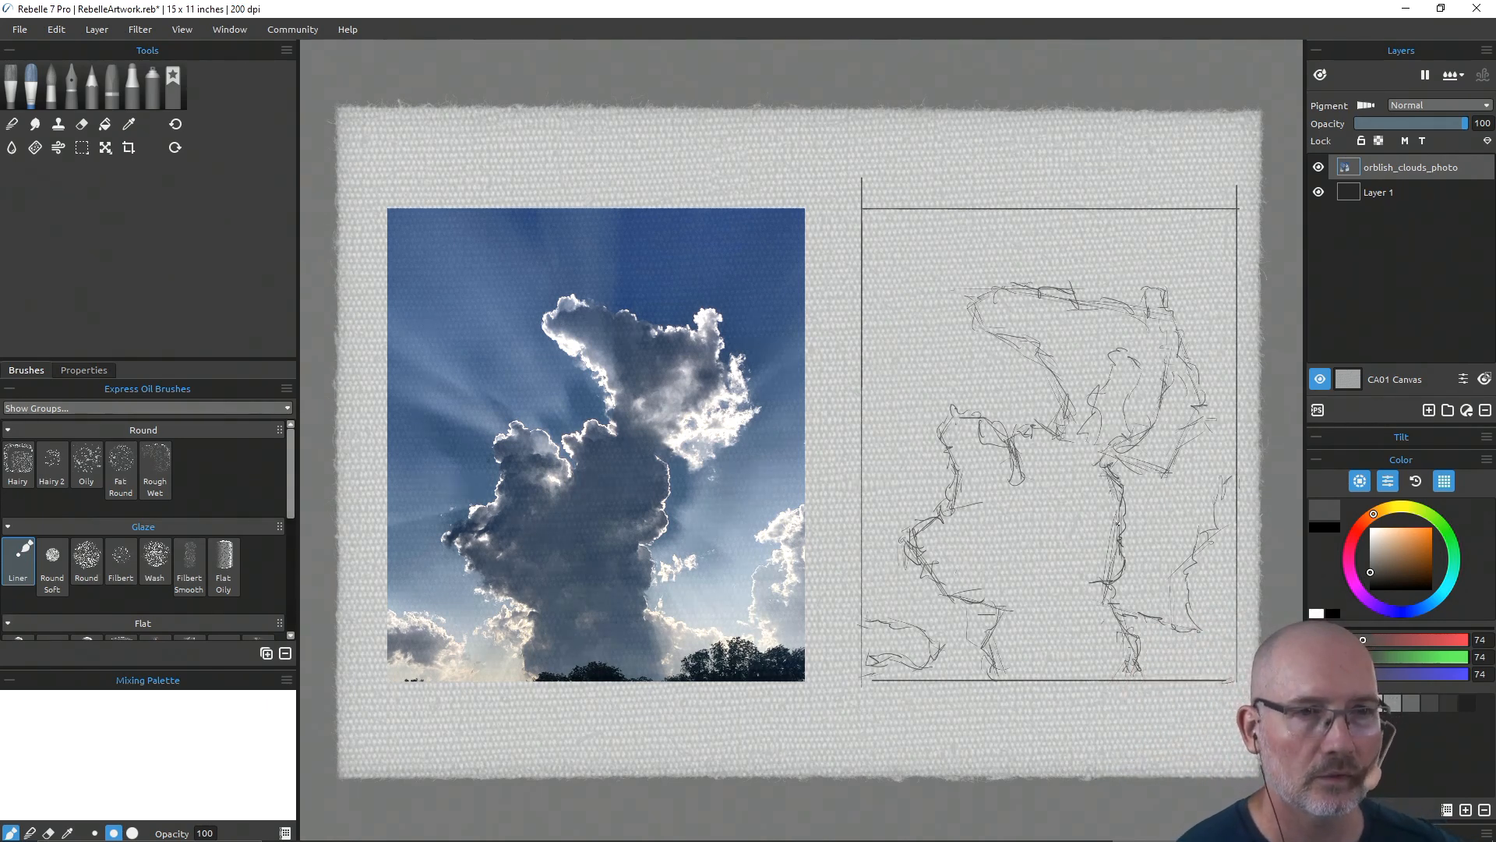
Step: Sketch the inner shadow and highlight shapes in the lower cloud's sides, base and upper-left lobe, plus a division in the upper cloud
{"action": "mouse_move", "coordinate": [1117, 523]}
{"action": "left_mouse_down"}
{"action": "mouse_move", "coordinate": [1062, 564]}
{"action": "mouse_move", "coordinate": [1110, 580]}
{"action": "mouse_move", "coordinate": [1094, 590]}
{"action": "left_mouse_up"}
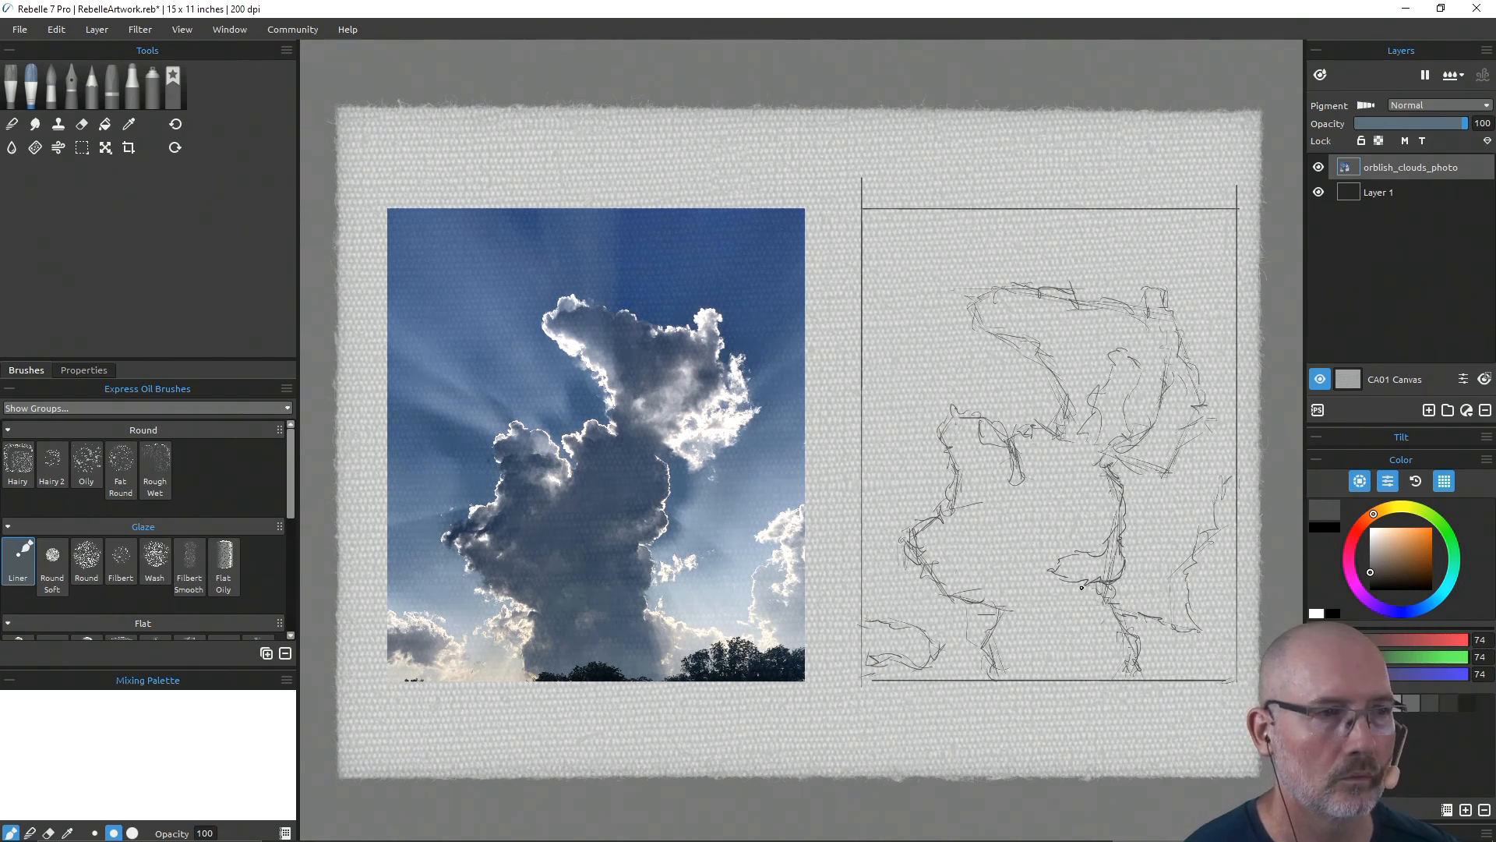
{"action": "mouse_move", "coordinate": [959, 557]}
{"action": "left_mouse_down"}
{"action": "mouse_move", "coordinate": [956, 571]}
{"action": "mouse_move", "coordinate": [1007, 562]}
{"action": "mouse_move", "coordinate": [990, 581]}
{"action": "mouse_move", "coordinate": [945, 563]}
{"action": "left_mouse_up"}
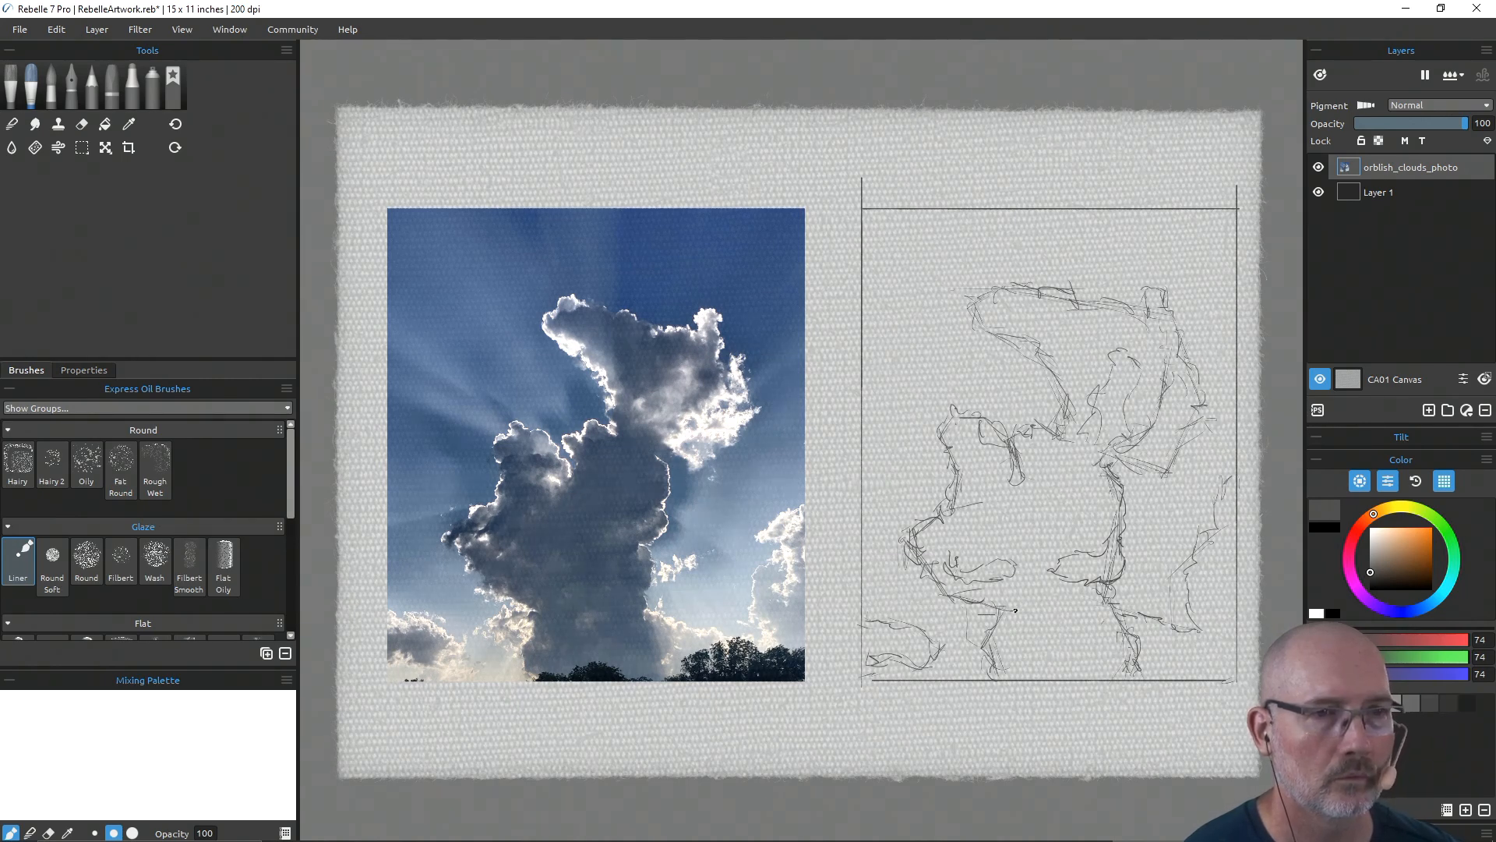
{"action": "mouse_move", "coordinate": [1023, 610]}
{"action": "left_mouse_down"}
{"action": "mouse_move", "coordinate": [1043, 628]}
{"action": "mouse_move", "coordinate": [1032, 607]}
{"action": "mouse_move", "coordinate": [1040, 662]}
{"action": "mouse_move", "coordinate": [1058, 657]}
{"action": "mouse_move", "coordinate": [1042, 652]}
{"action": "left_mouse_up"}
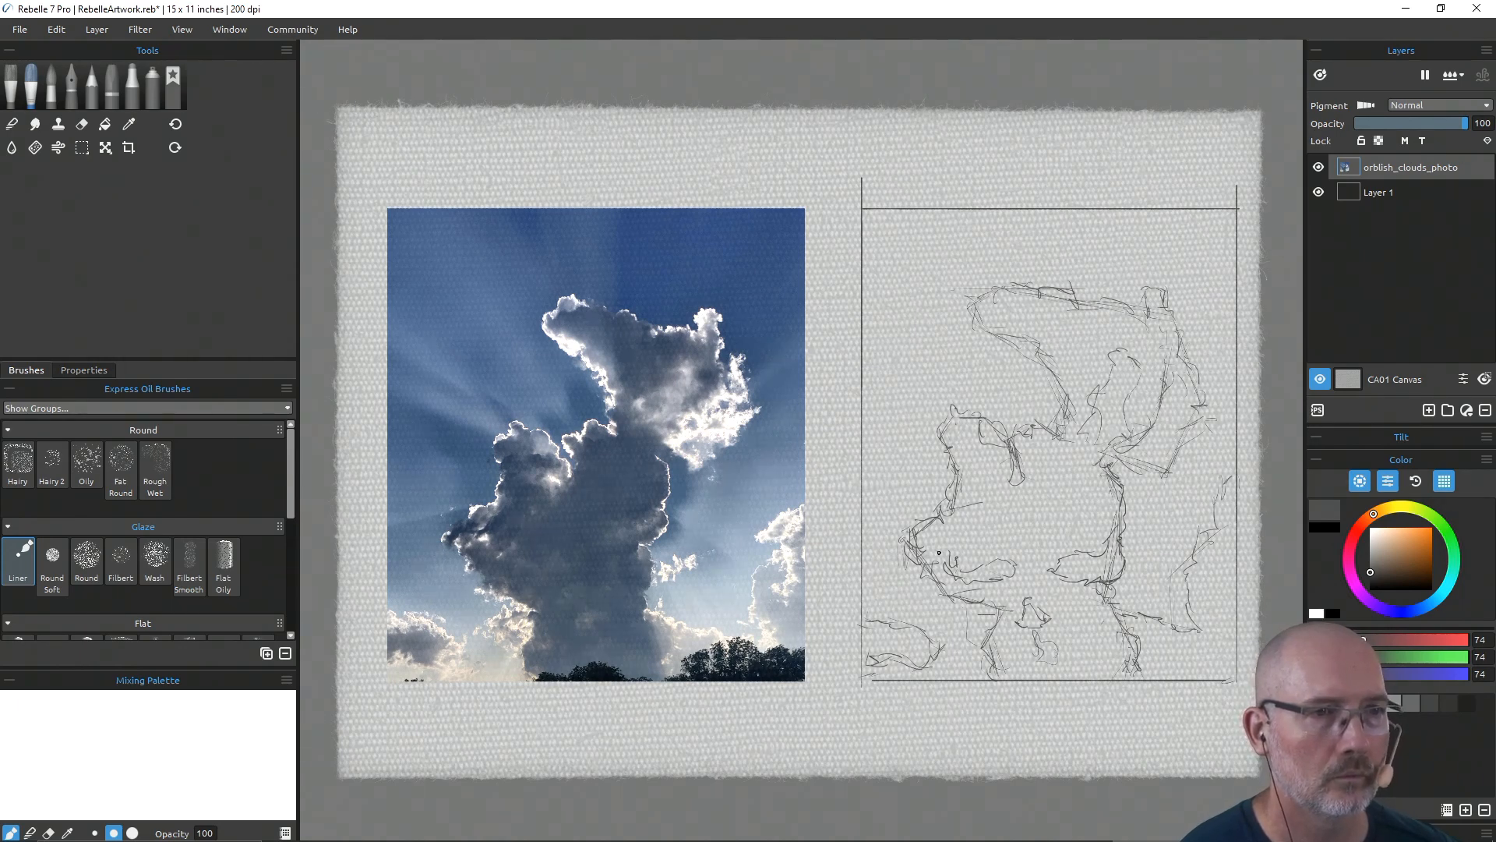
{"action": "mouse_move", "coordinate": [939, 552]}
{"action": "left_mouse_down"}
{"action": "mouse_move", "coordinate": [957, 556]}
{"action": "mouse_move", "coordinate": [930, 537]}
{"action": "left_mouse_up"}
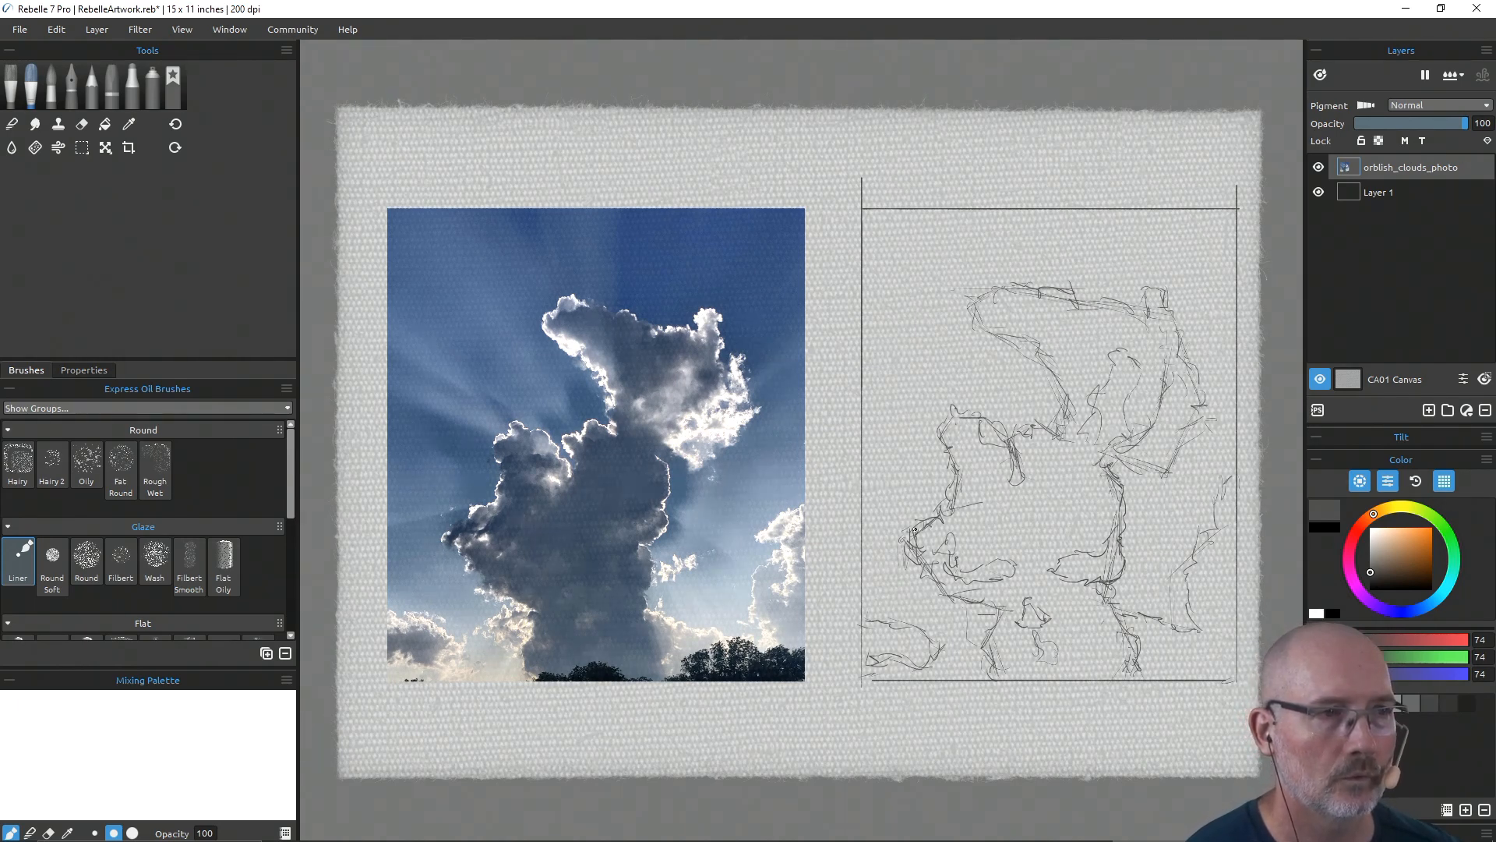
{"action": "left_click_drag", "start_coordinate": [908, 537], "coordinate": [938, 527]}
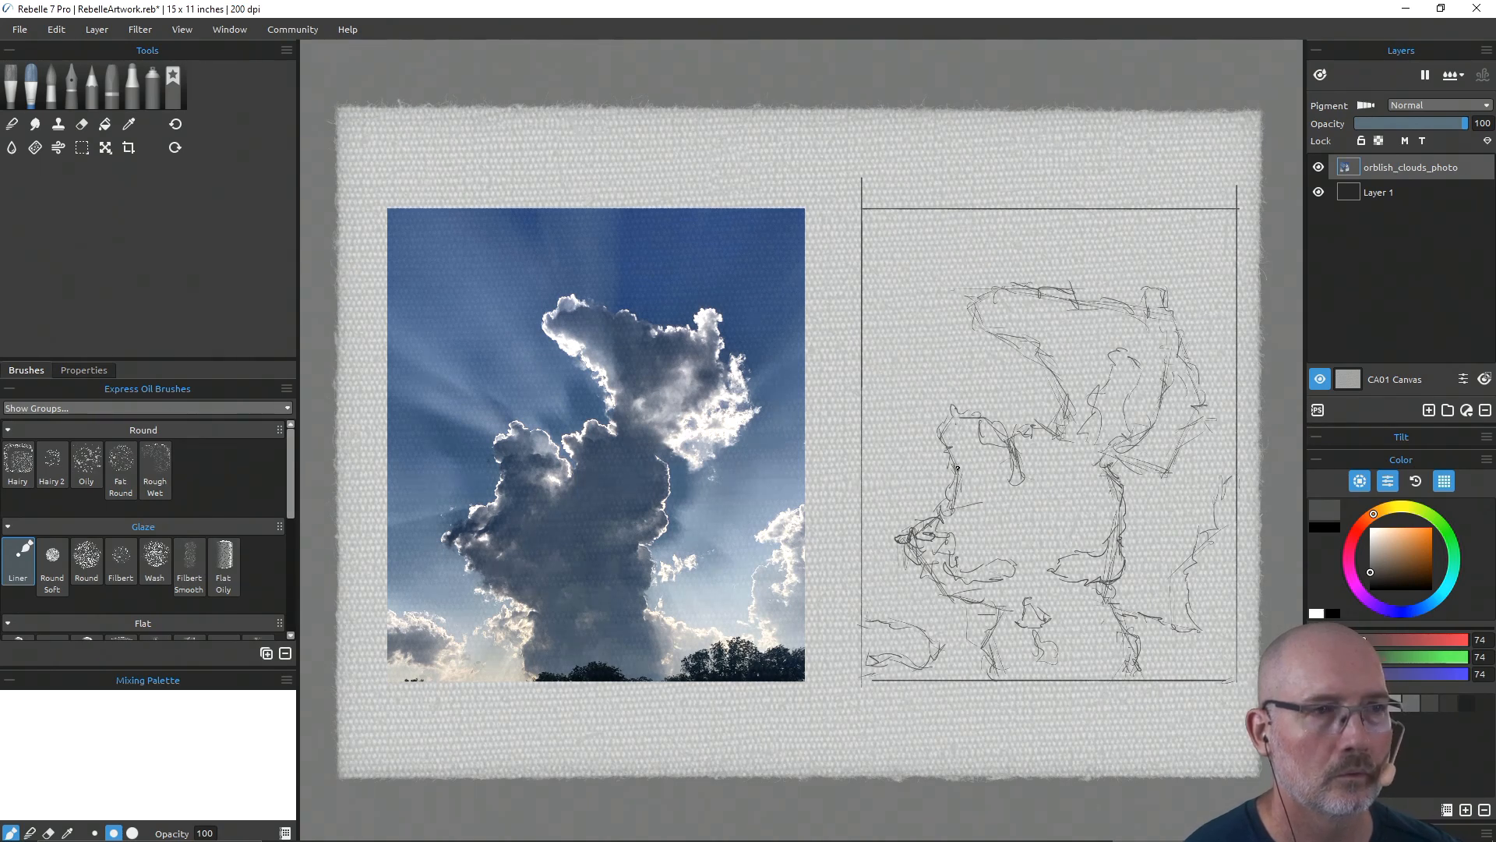
{"action": "mouse_move", "coordinate": [958, 467]}
{"action": "left_mouse_down"}
{"action": "mouse_move", "coordinate": [992, 453]}
{"action": "mouse_move", "coordinate": [971, 453]}
{"action": "mouse_move", "coordinate": [971, 484]}
{"action": "mouse_move", "coordinate": [1013, 455]}
{"action": "left_mouse_up"}
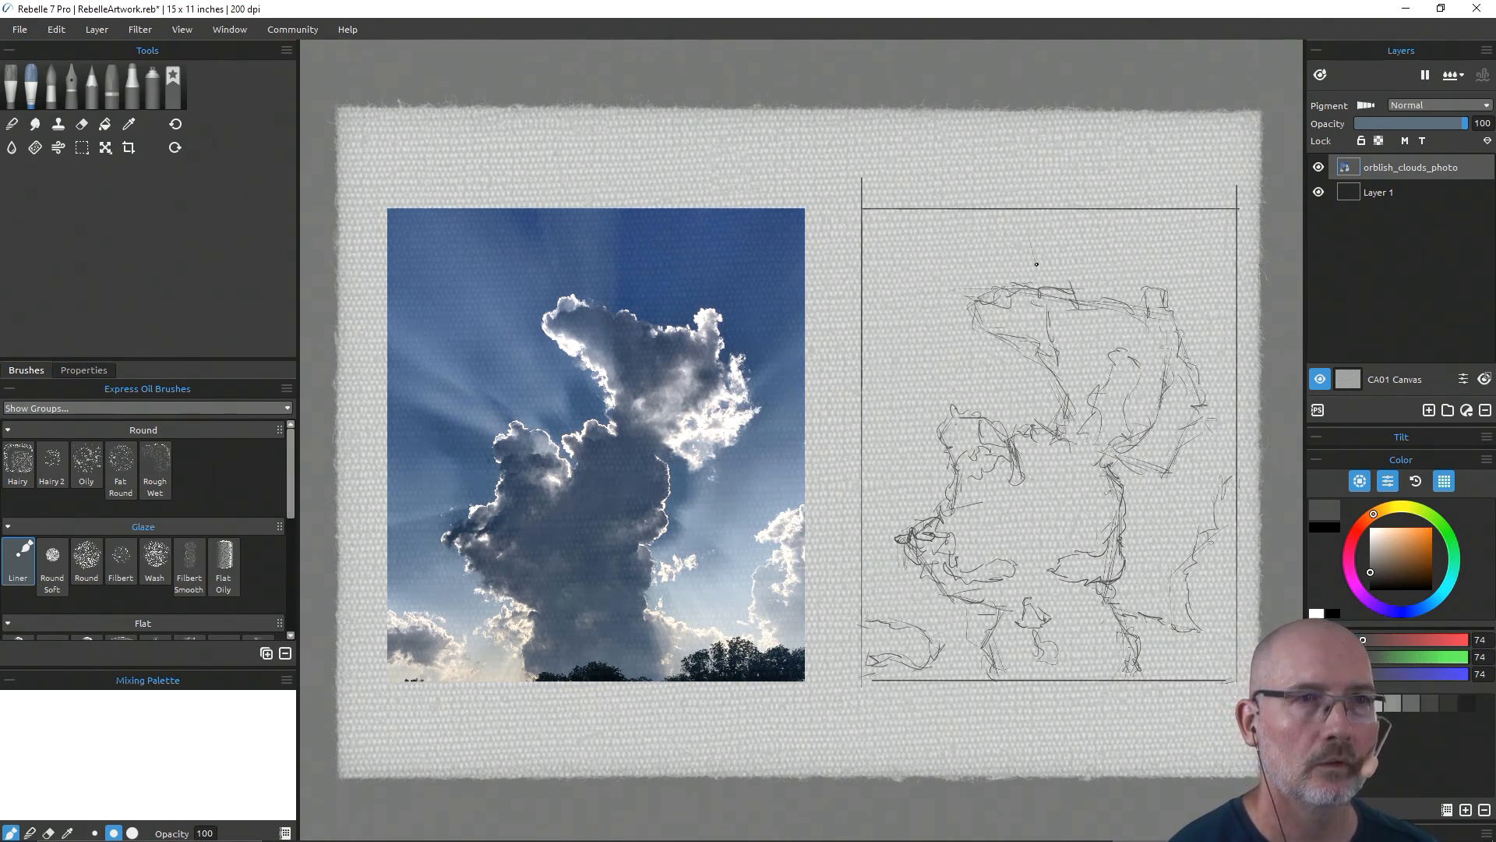
Step: Mark the directions of the sun rays with short straight lines above, right and left of the clouds
{"action": "left_click_drag", "start_coordinate": [1028, 226], "coordinate": [1041, 274]}
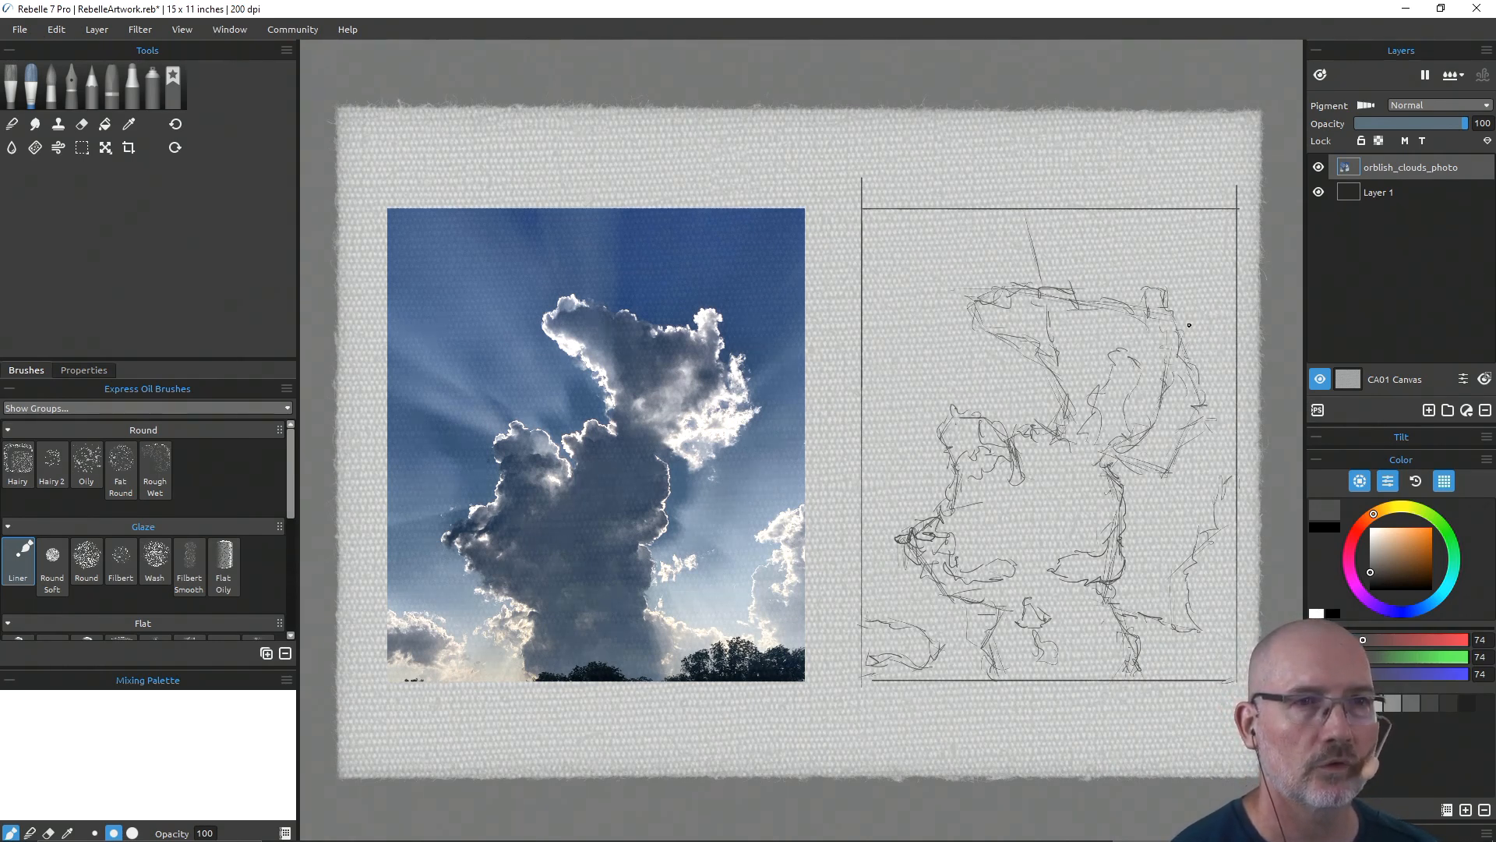
{"action": "left_click_drag", "start_coordinate": [1212, 360], "coordinate": [1237, 336]}
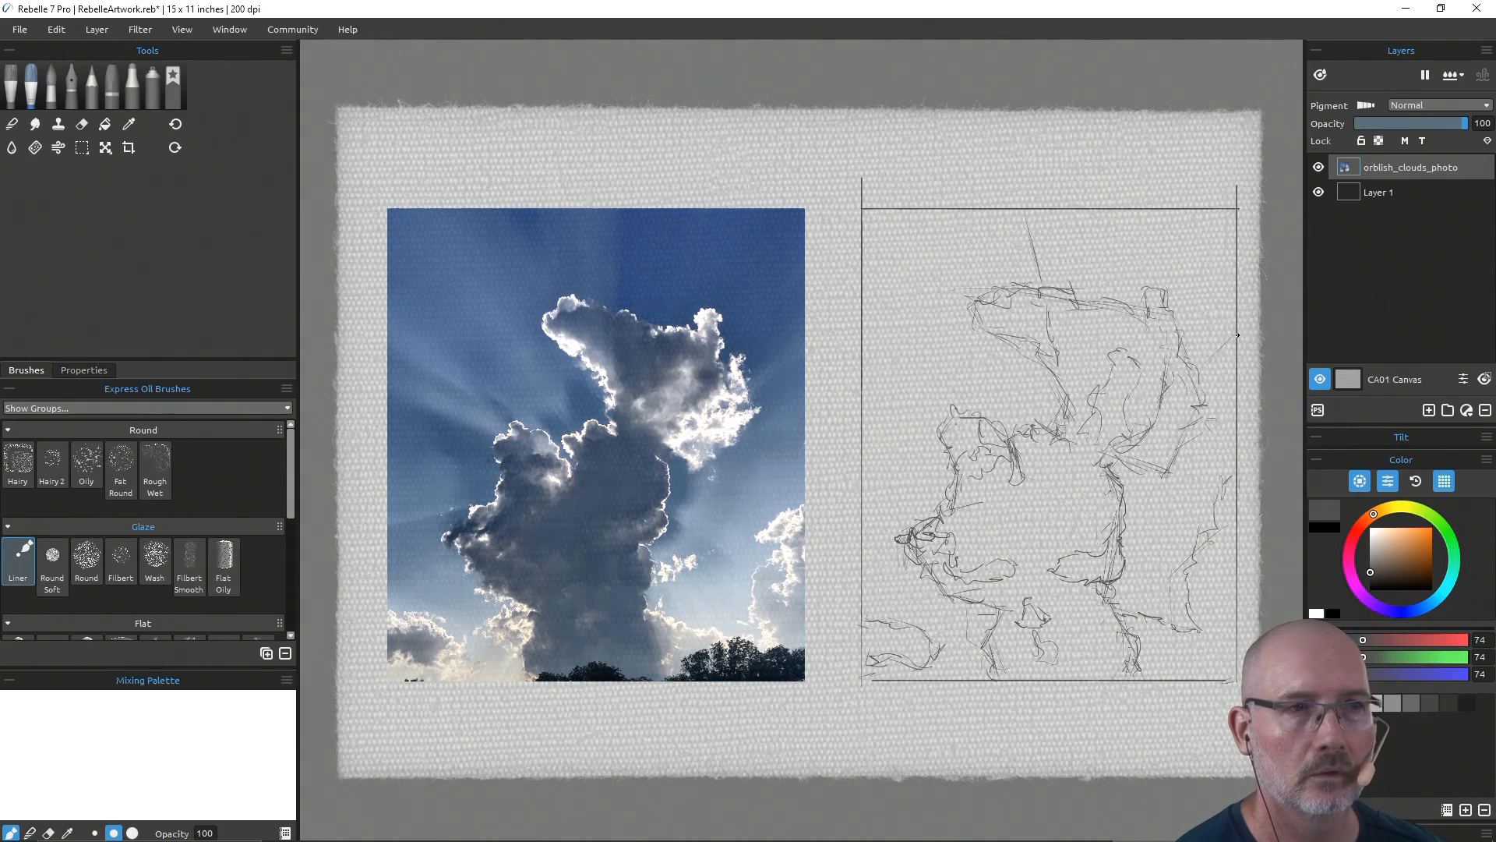
{"action": "left_click_drag", "start_coordinate": [1211, 390], "coordinate": [1252, 373]}
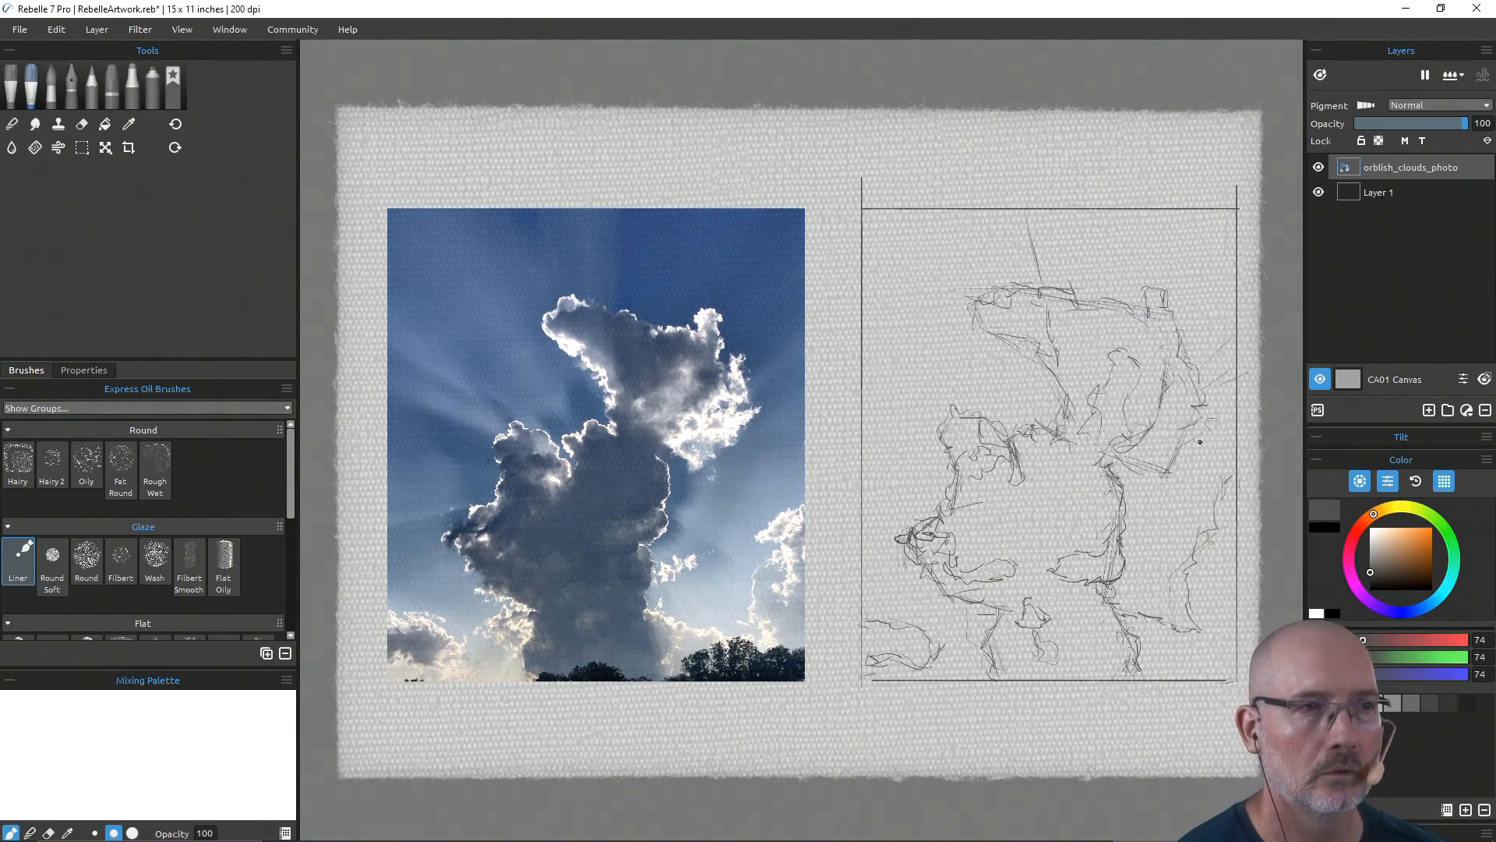
{"action": "left_click_drag", "start_coordinate": [1145, 495], "coordinate": [1122, 552]}
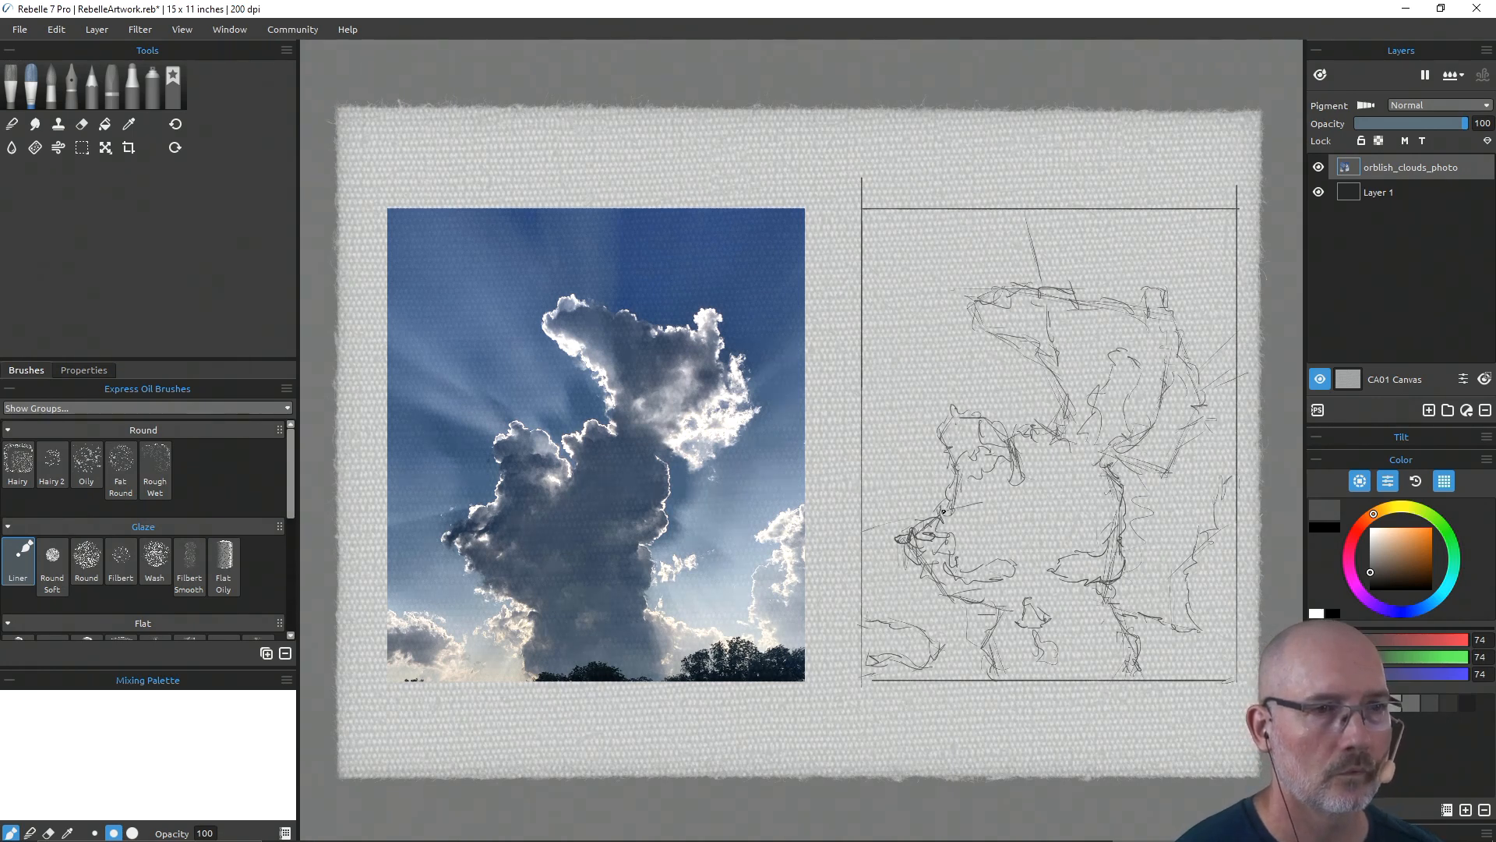
{"action": "left_click_drag", "start_coordinate": [944, 512], "coordinate": [885, 522]}
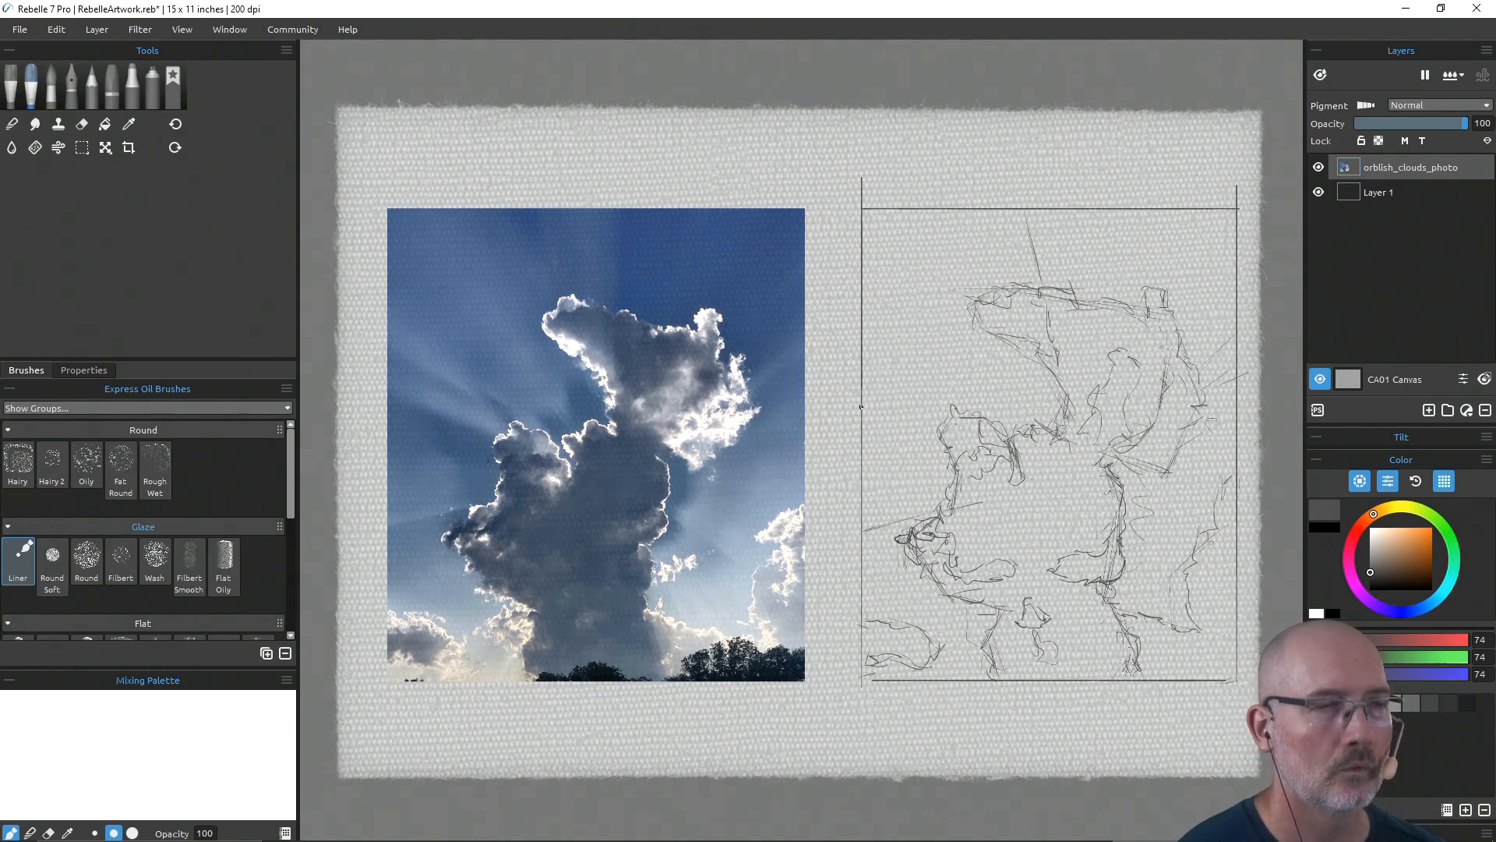
{"action": "left_click_drag", "start_coordinate": [914, 430], "coordinate": [870, 405]}
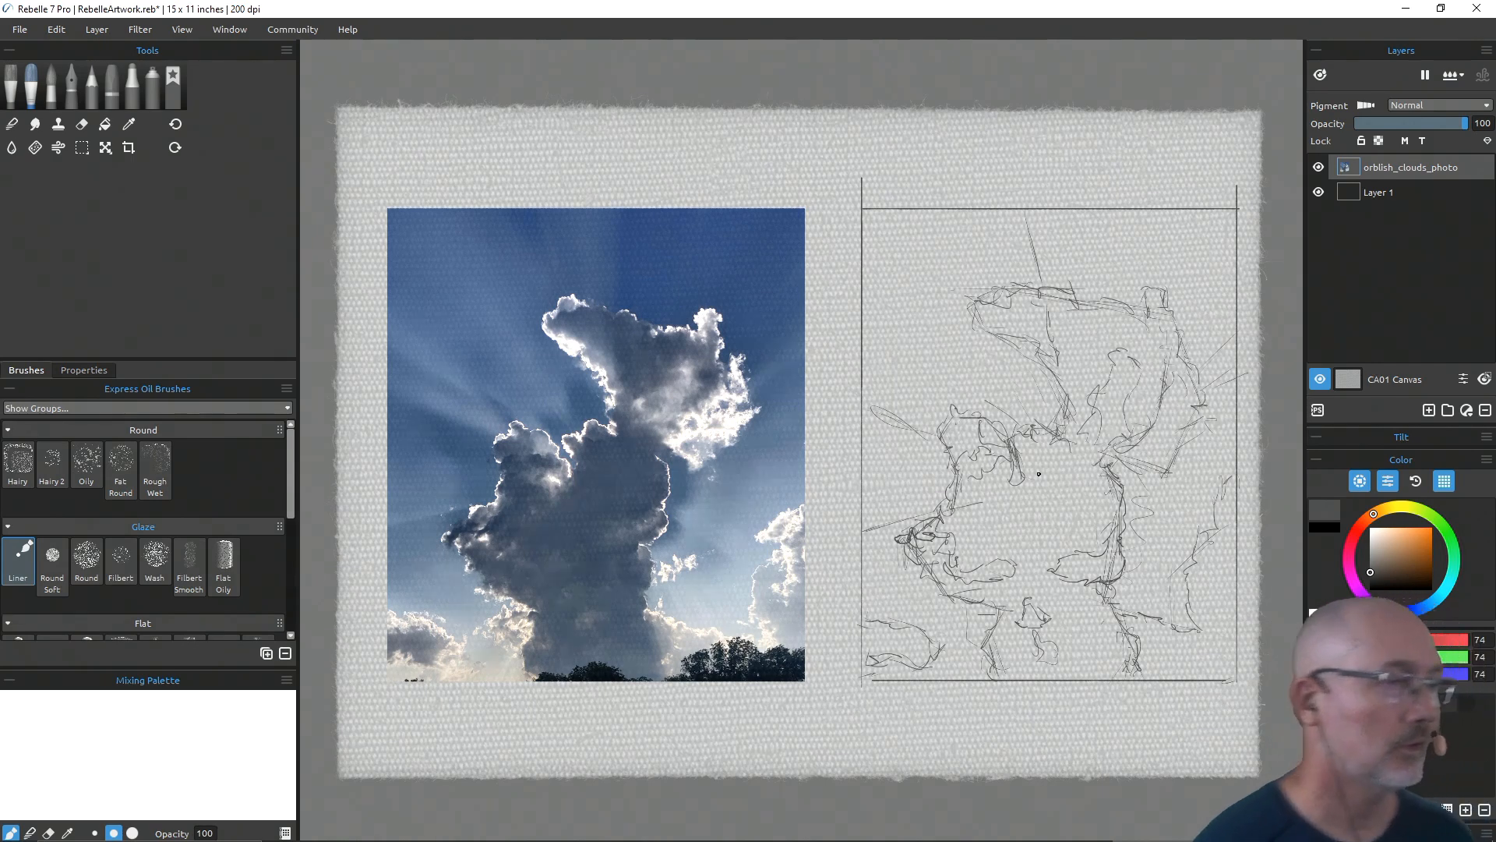
Step: Sample the photo's dark sky blue and paint strokes in the sky's upper right with the round Hairy and Knife Smooth brushes
{"action": "left_click", "coordinate": [18, 465]}
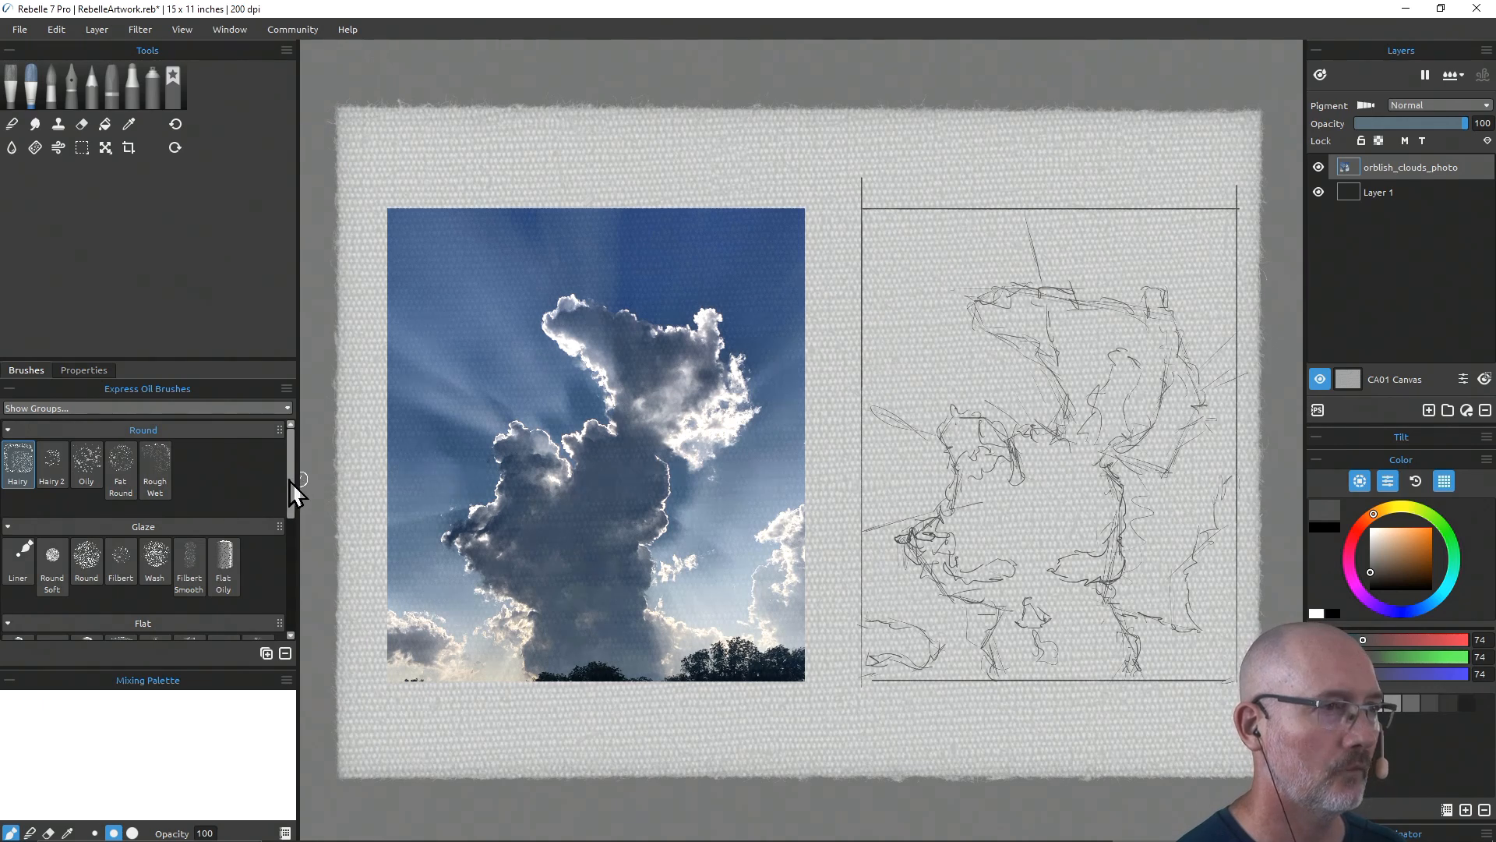
{"action": "scroll", "coordinate": [288, 480], "scroll_direction": "down", "scroll_amount": 2}
{"action": "scroll", "coordinate": [298, 498], "scroll_direction": "down", "scroll_amount": 1}
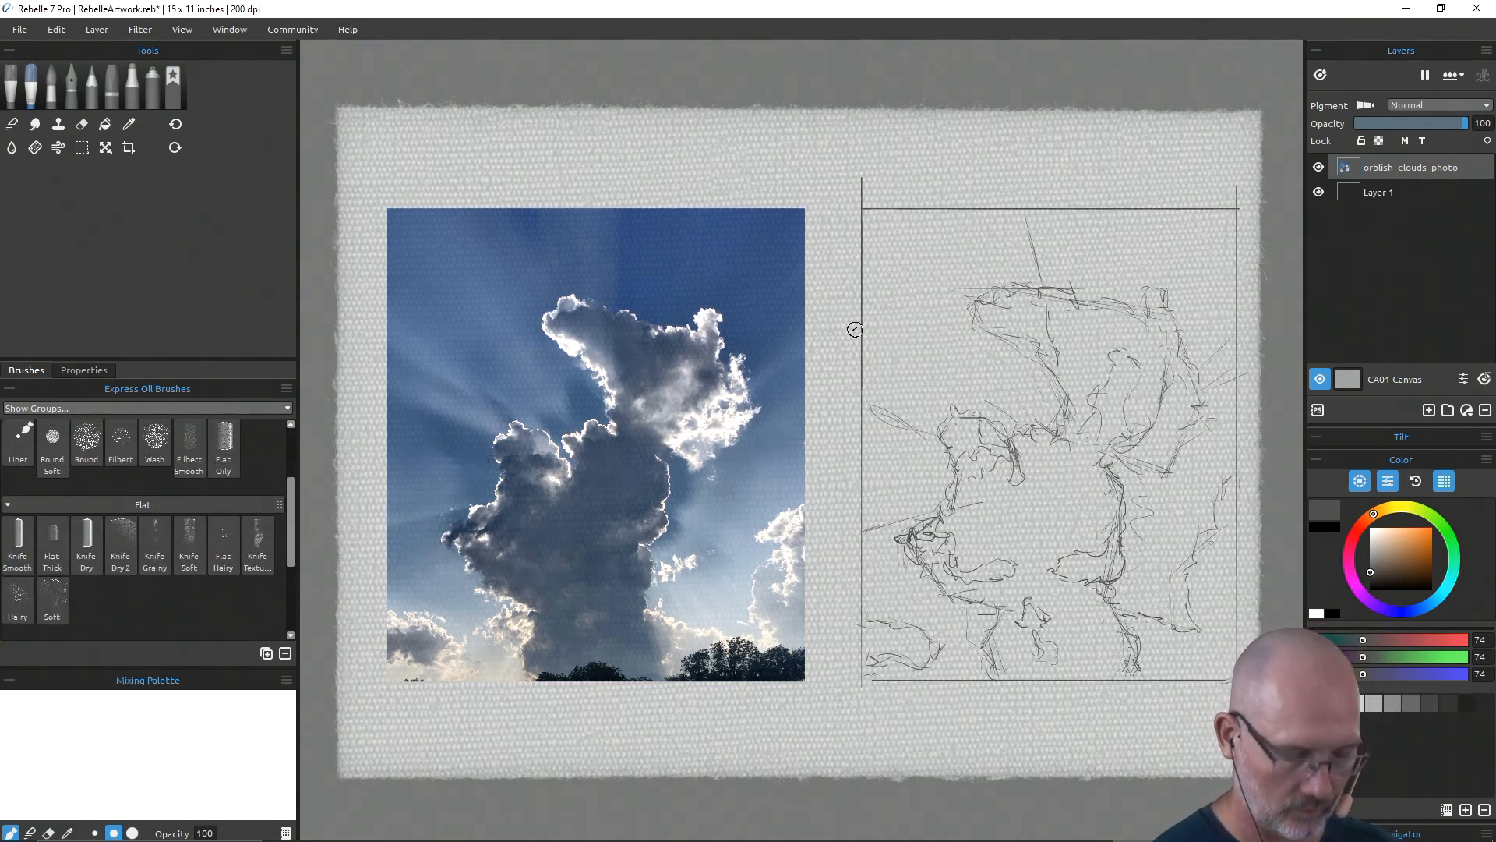
{"action": "key", "text": "i"}
{"action": "left_click", "coordinate": [748, 254]}
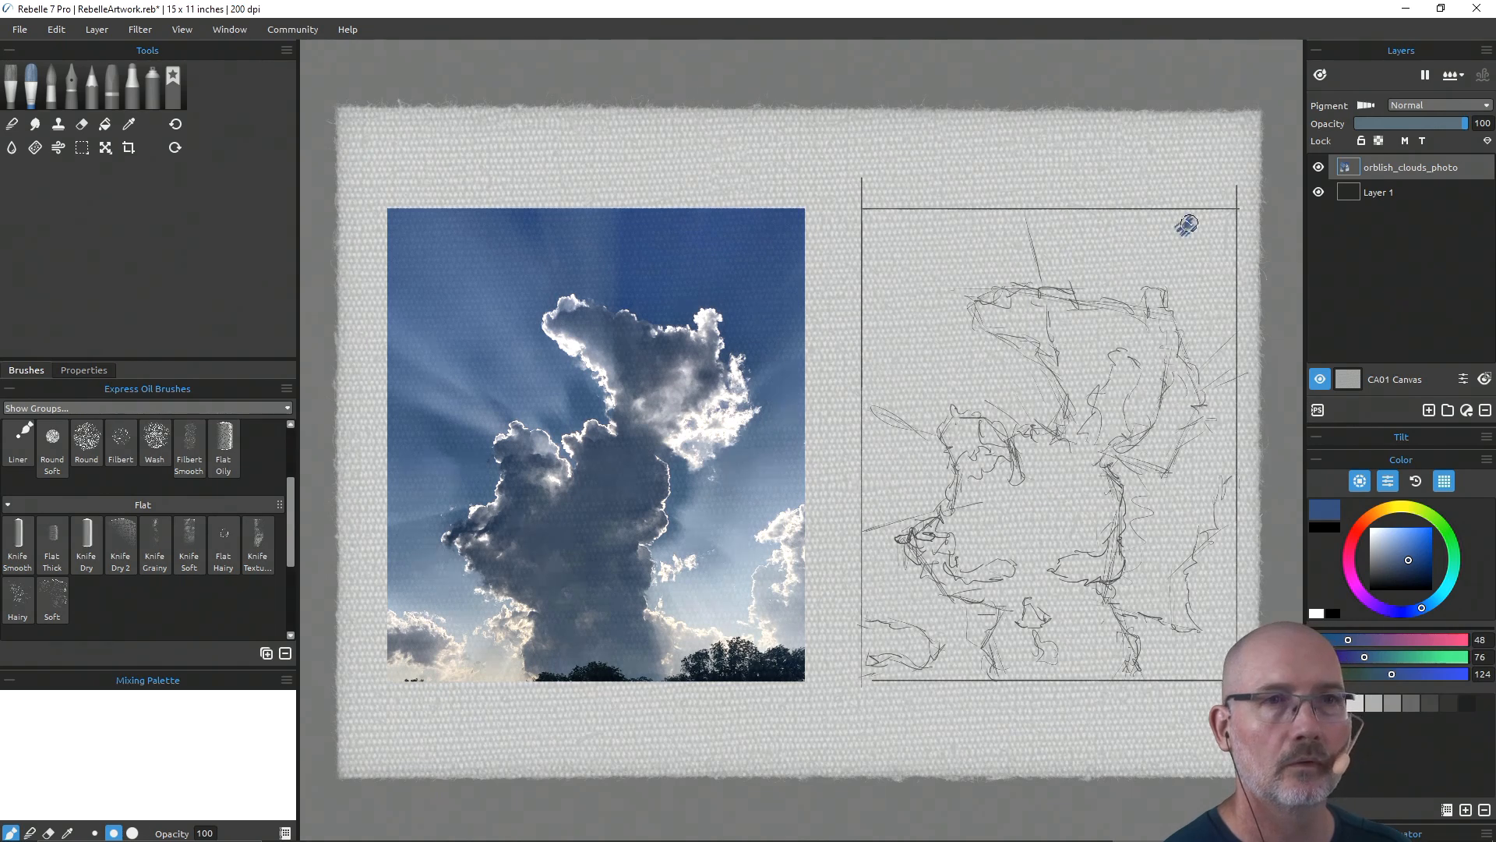
{"action": "left_click_drag", "start_coordinate": [1183, 224], "coordinate": [1129, 257]}
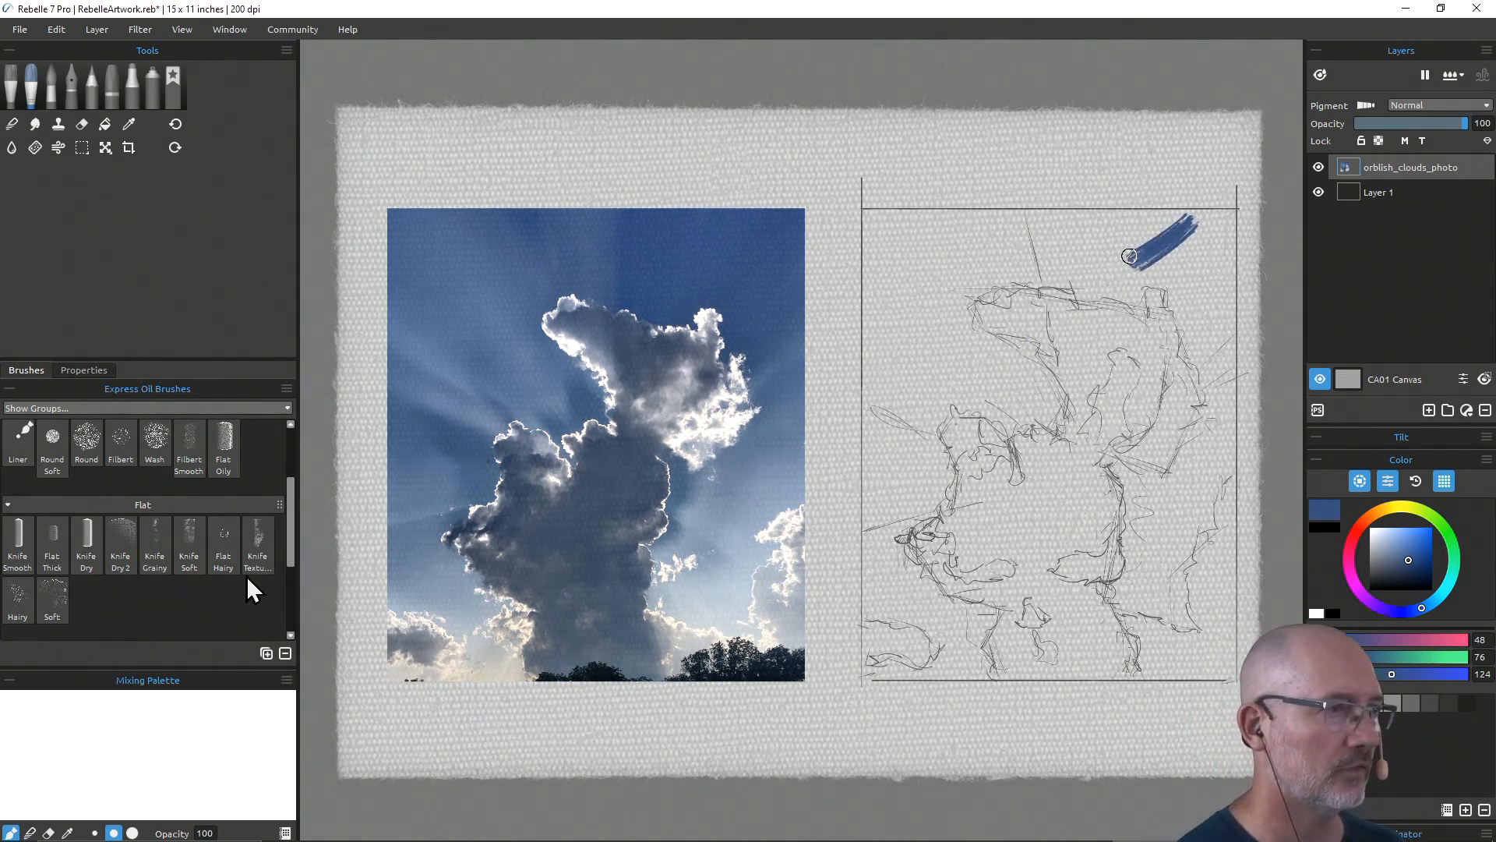
{"action": "left_click", "coordinate": [18, 546]}
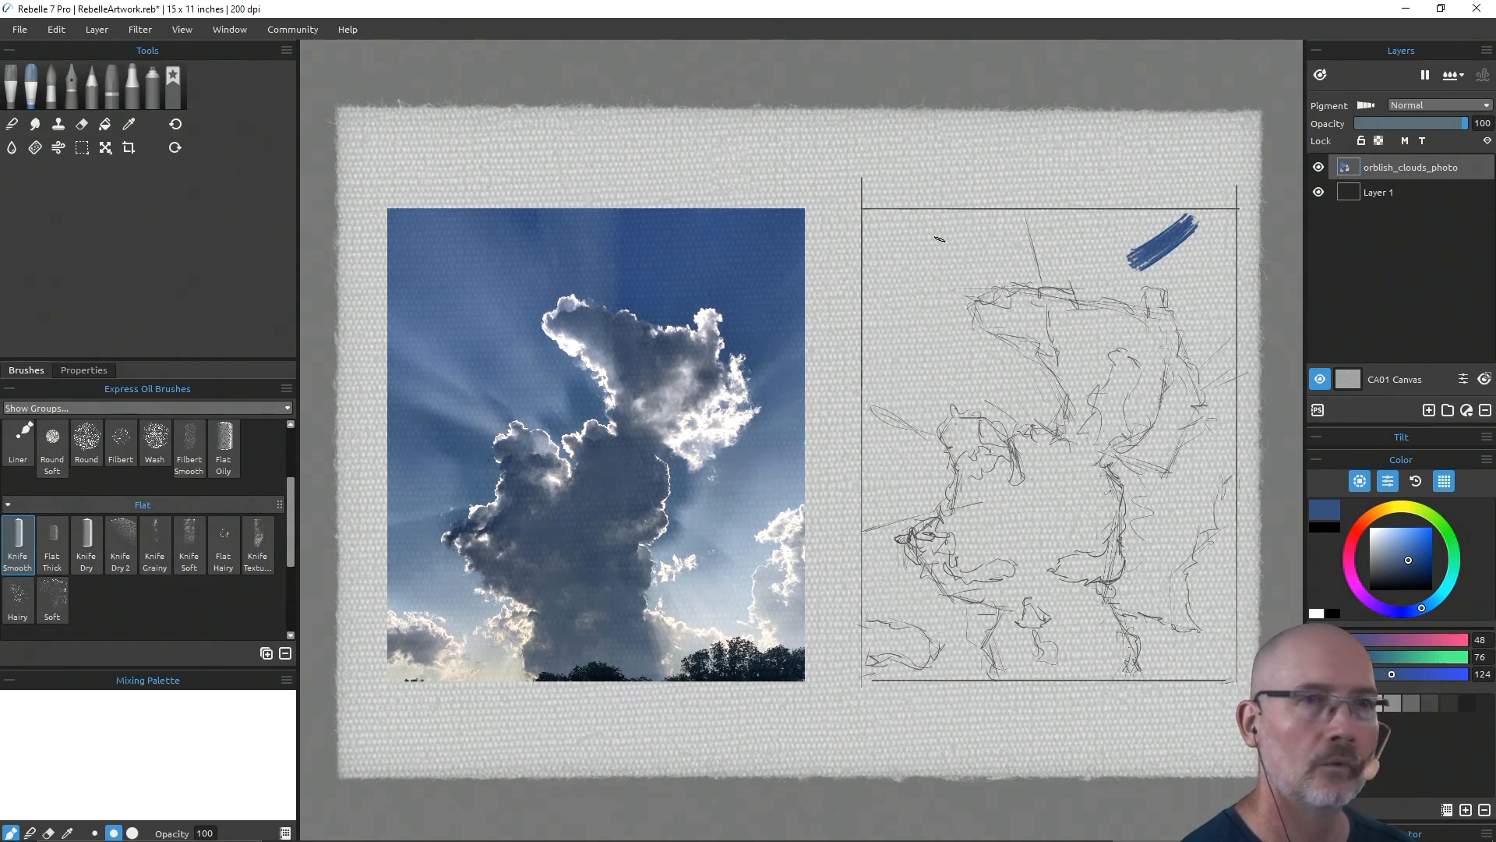
{"action": "left_click_drag", "start_coordinate": [1114, 222], "coordinate": [1074, 266]}
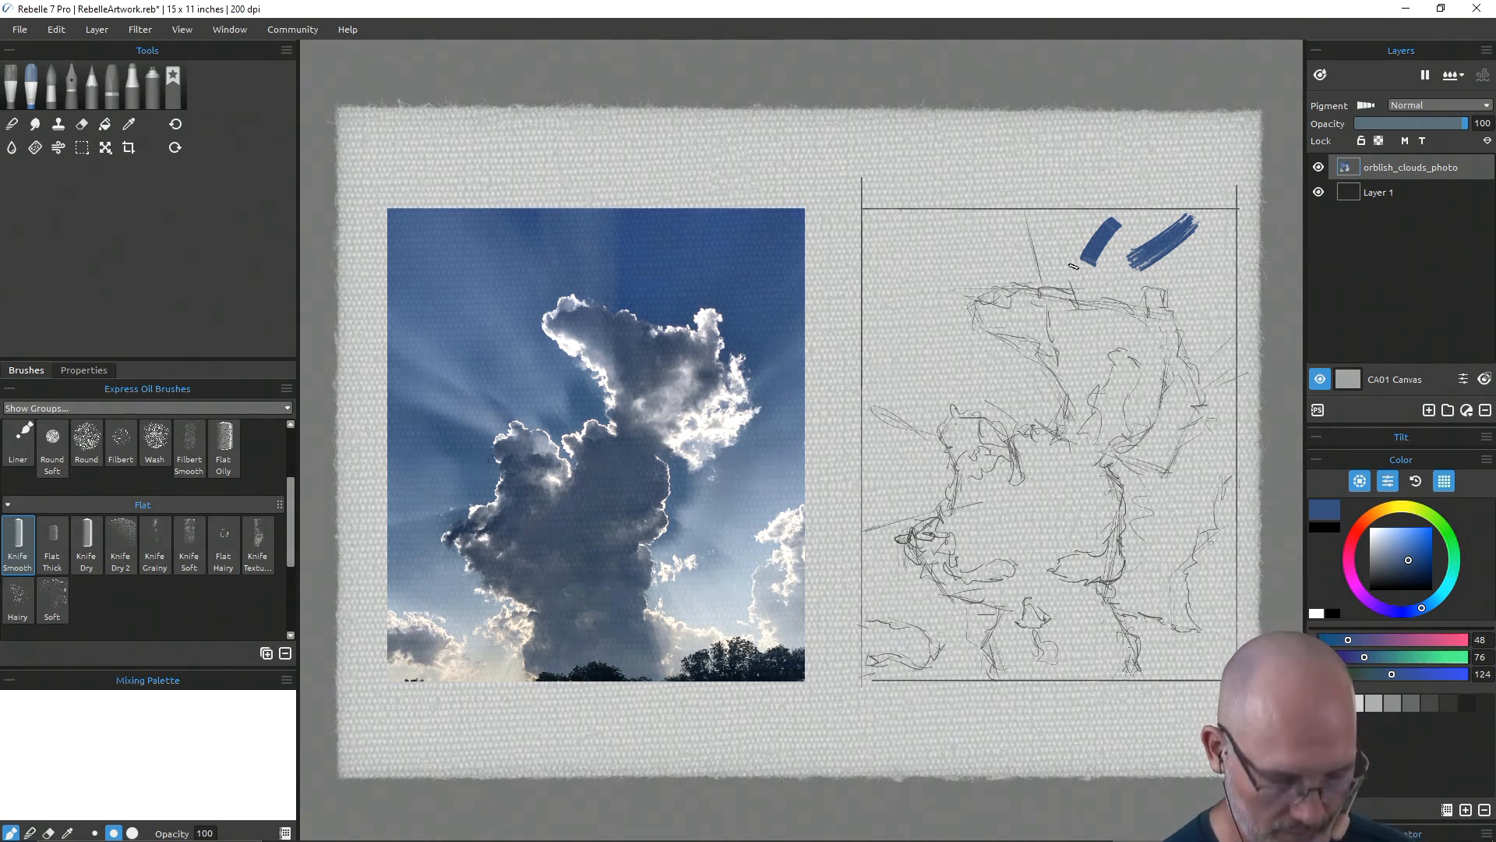
Step: Undo the two blue test strokes in the sky and place Layer 1 above the photo layer
{"action": "key", "text": "ctrl+z"}
{"action": "key", "text": "ctrl+z"}
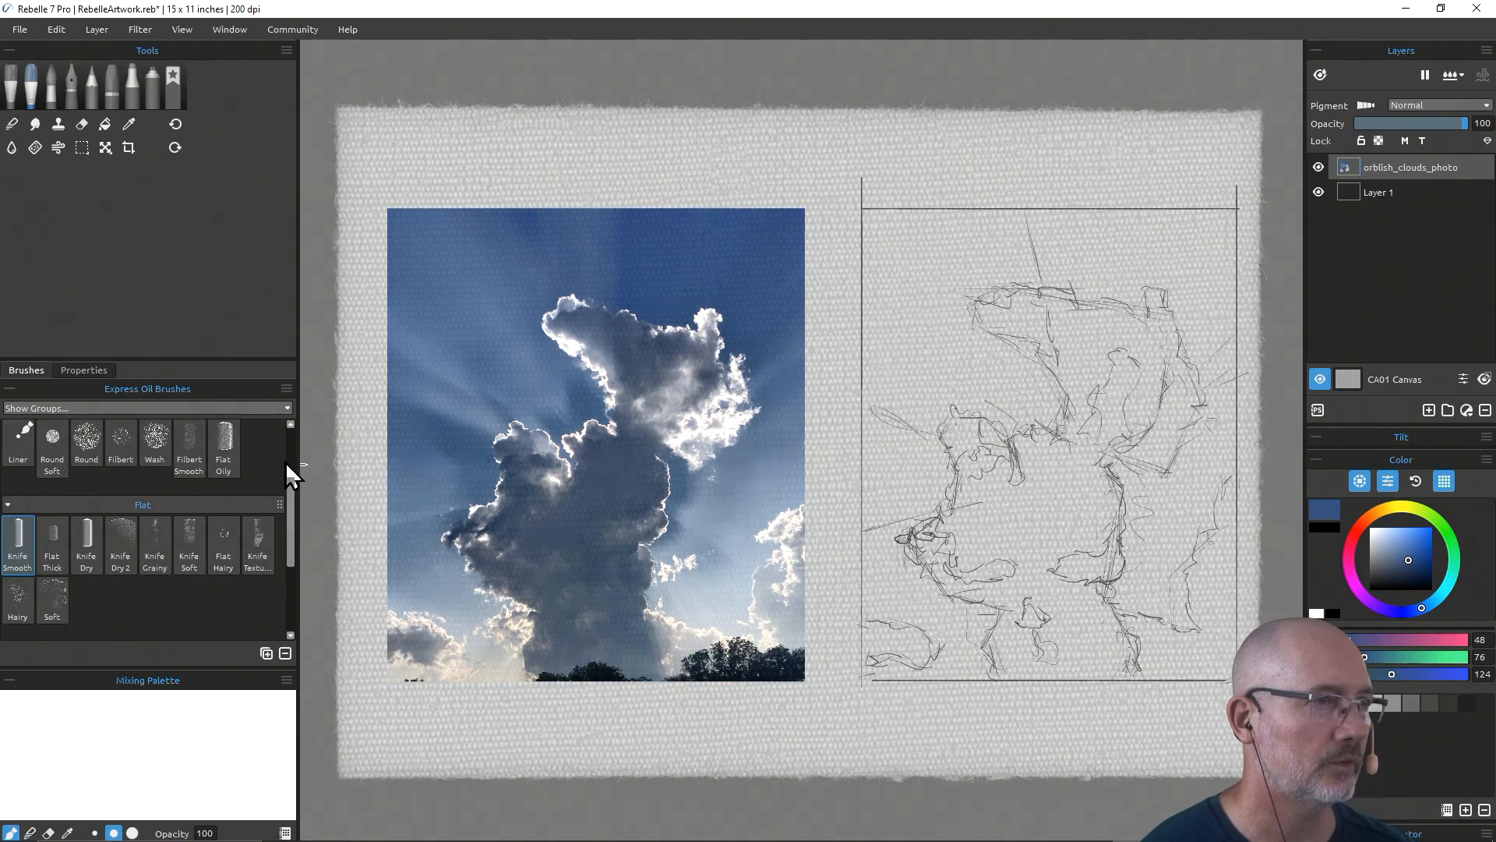
{"action": "scroll", "coordinate": [288, 460], "scroll_direction": "up", "scroll_amount": 3}
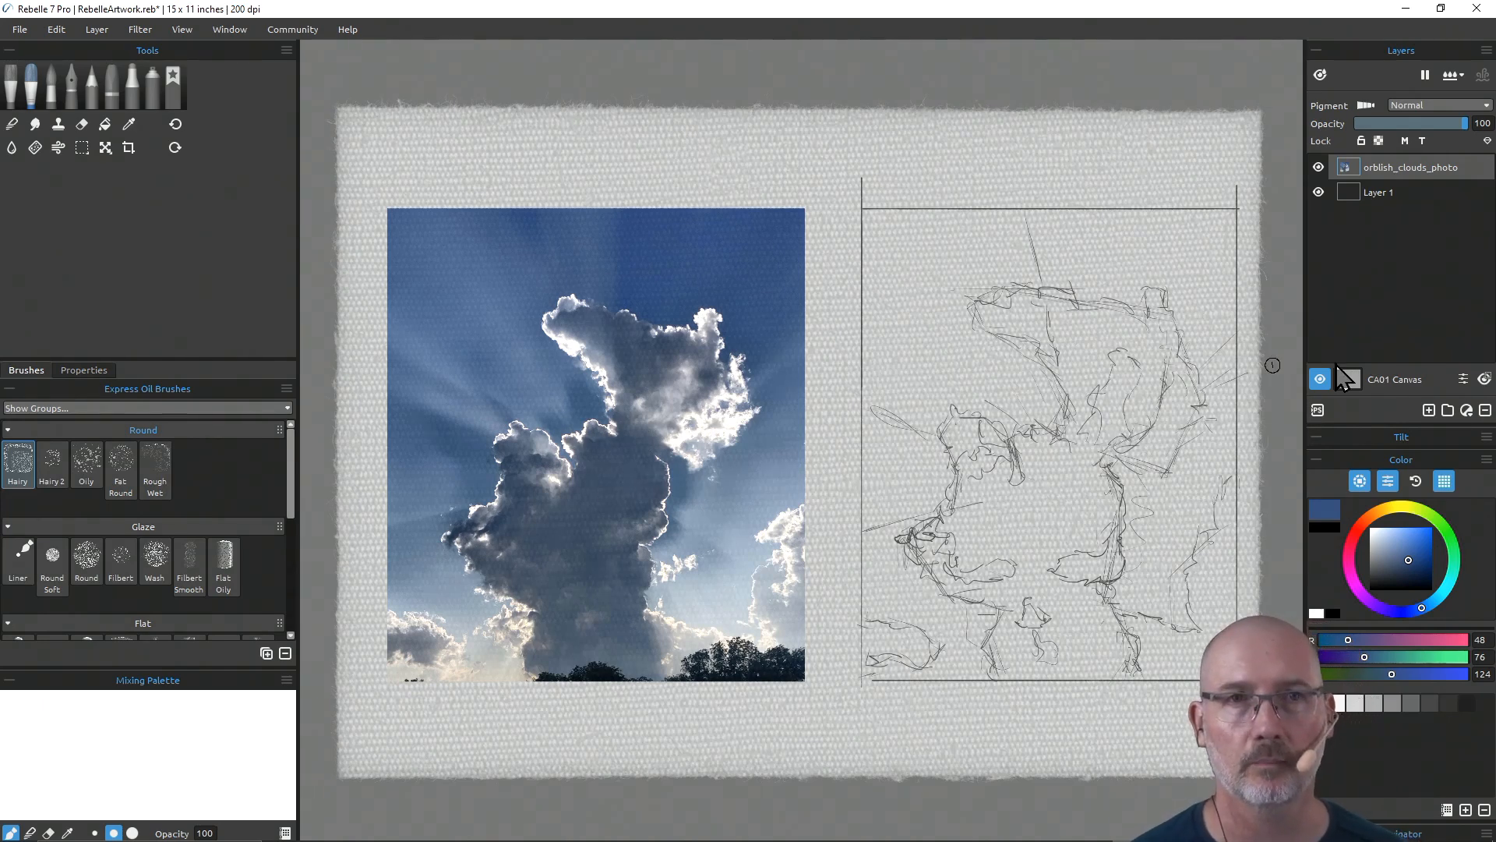
{"action": "left_click_drag", "start_coordinate": [1342, 378], "coordinate": [1342, 375]}
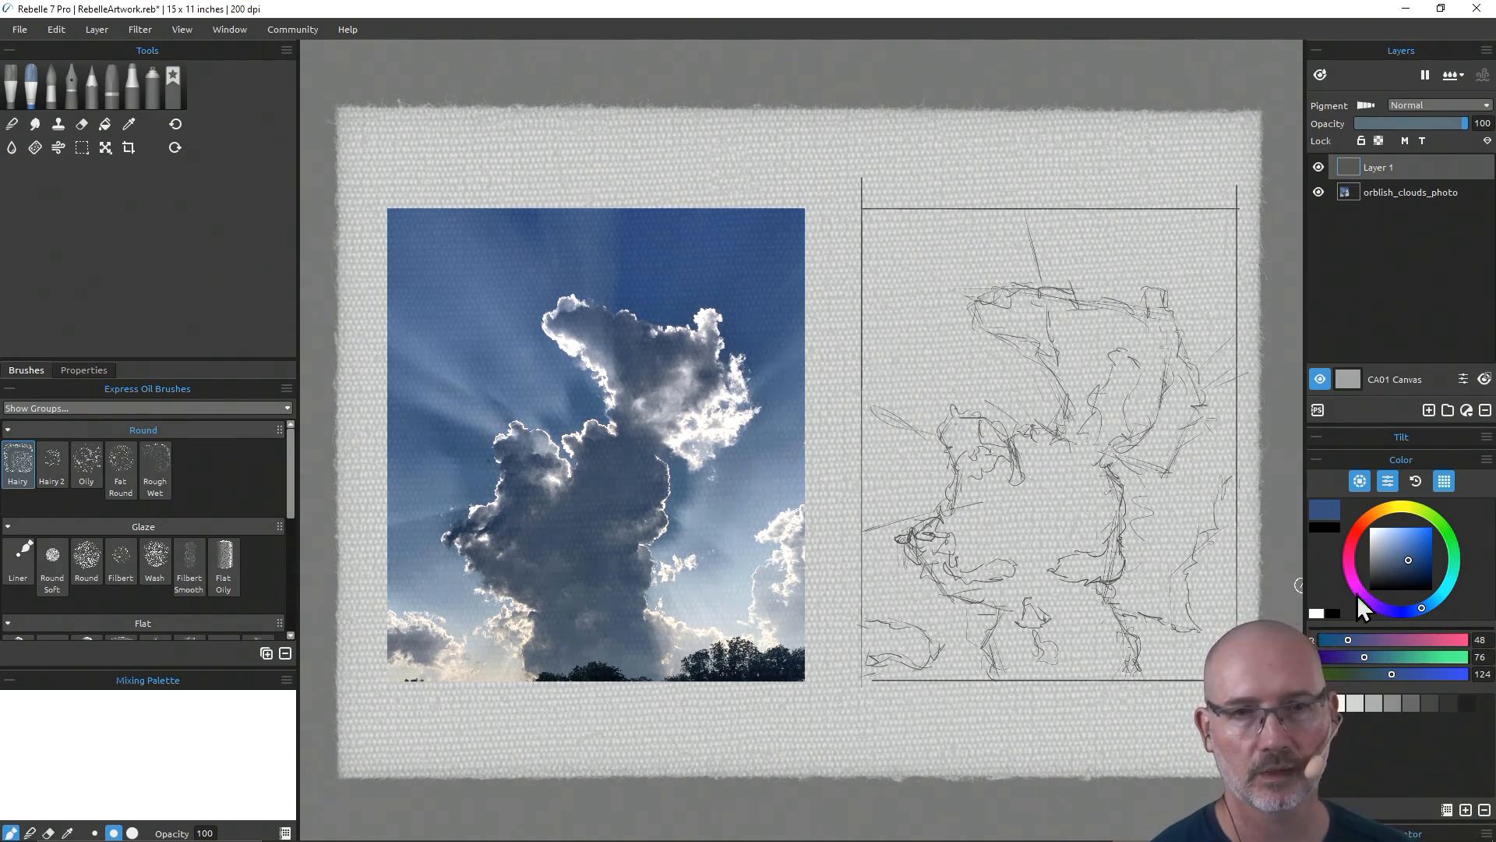
Step: Try different hues for the brush color, ending on a more violet blue with RGB 48, 62, 124
{"action": "left_click_drag", "start_coordinate": [1424, 611], "coordinate": [1421, 610]}
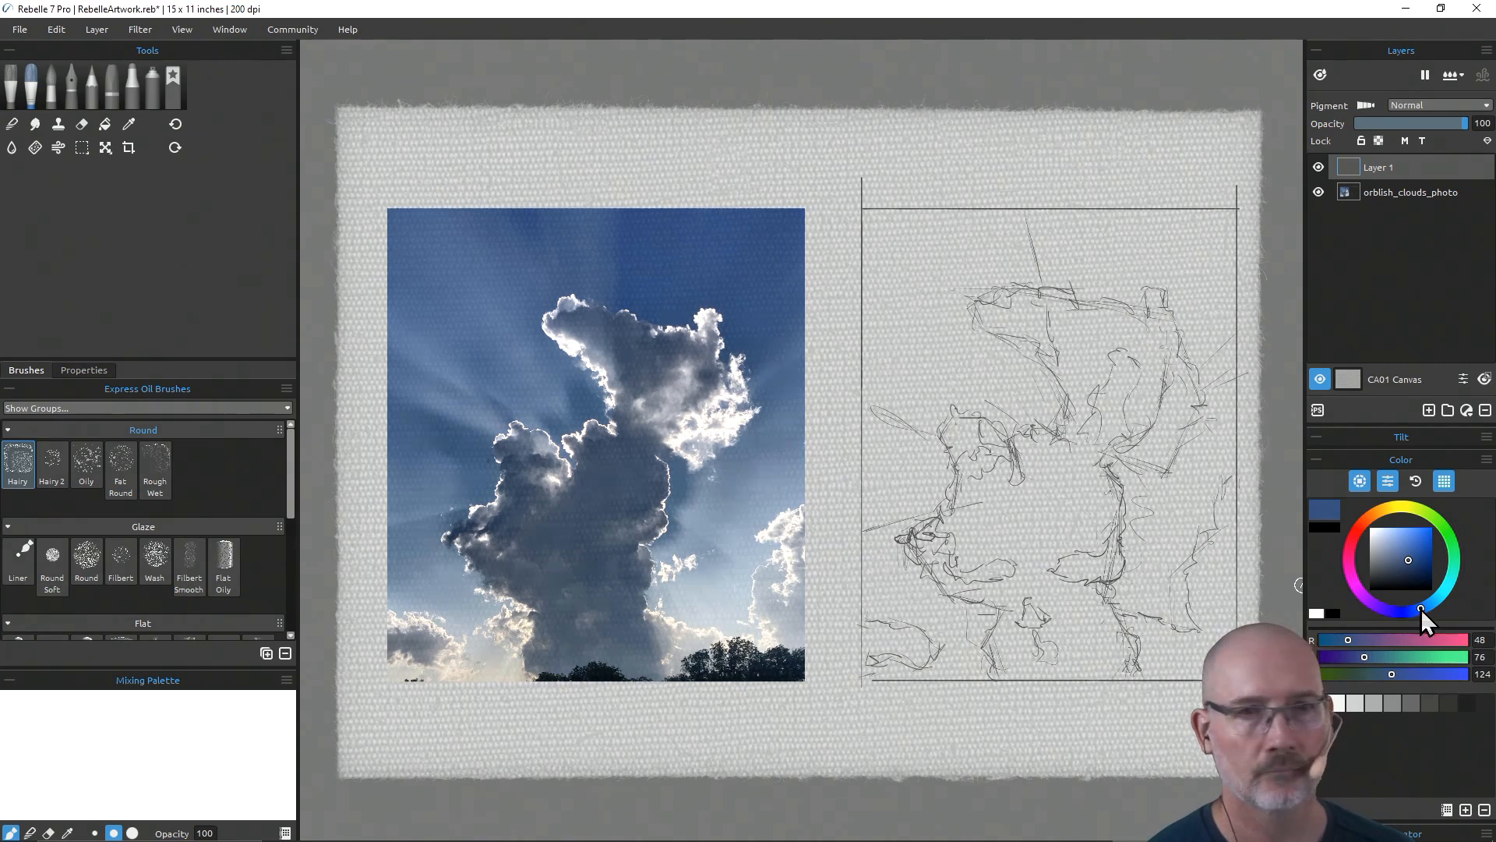
{"action": "mouse_move", "coordinate": [1420, 610]}
{"action": "left_mouse_down"}
{"action": "mouse_move", "coordinate": [1373, 606]}
{"action": "mouse_move", "coordinate": [1405, 621]}
{"action": "mouse_move", "coordinate": [1458, 578]}
{"action": "mouse_move", "coordinate": [1433, 601]}
{"action": "left_mouse_up"}
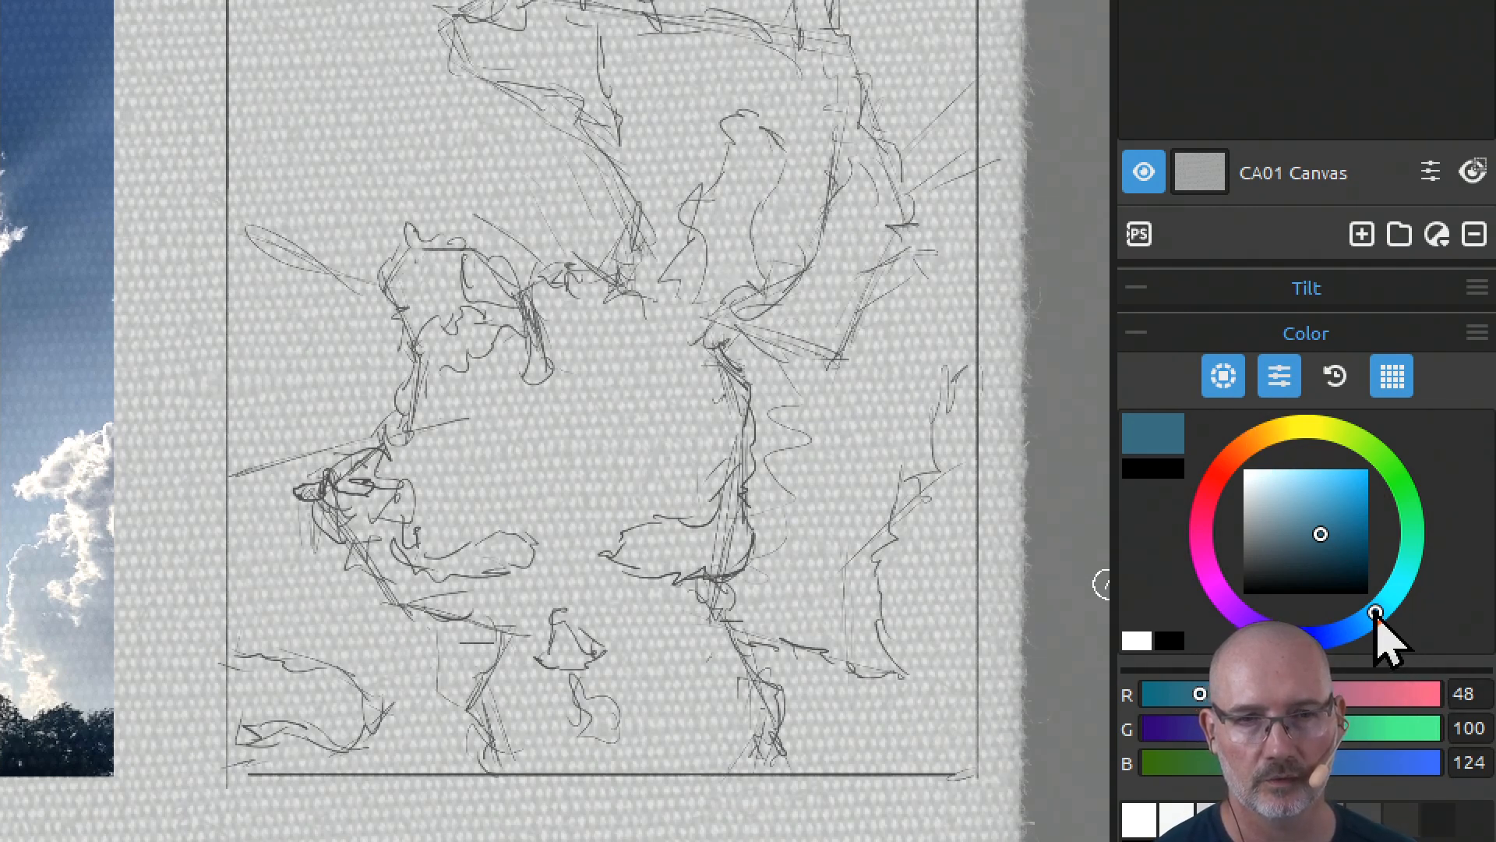
{"action": "left_click", "coordinate": [1393, 616]}
{"action": "mouse_move", "coordinate": [1393, 620]}
{"action": "left_mouse_down"}
{"action": "mouse_move", "coordinate": [1443, 568]}
{"action": "mouse_move", "coordinate": [1363, 645]}
{"action": "mouse_move", "coordinate": [1216, 618]}
{"action": "mouse_move", "coordinate": [1413, 645]}
{"action": "mouse_move", "coordinate": [1373, 649]}
{"action": "left_mouse_up"}
{"action": "mouse_move", "coordinate": [1220, 596]}
{"action": "left_mouse_down"}
{"action": "mouse_move", "coordinate": [1209, 577]}
{"action": "mouse_move", "coordinate": [1465, 577]}
{"action": "mouse_move", "coordinate": [1405, 503]}
{"action": "mouse_move", "coordinate": [1413, 524]}
{"action": "mouse_move", "coordinate": [1318, 653]}
{"action": "mouse_move", "coordinate": [1347, 627]}
{"action": "mouse_move", "coordinate": [1329, 649]}
{"action": "left_mouse_up"}
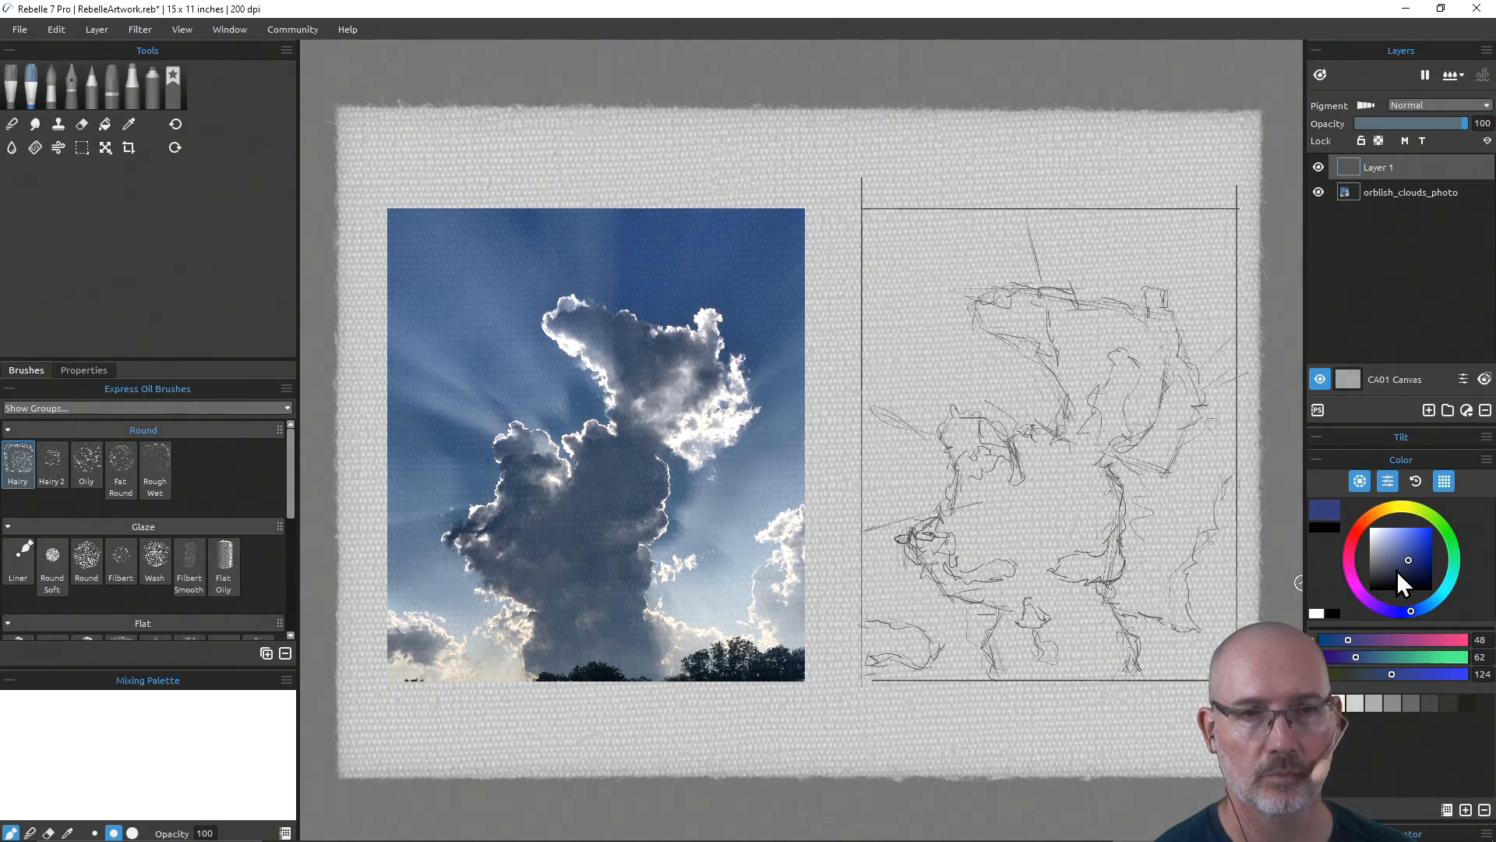
Step: Mix a dark grey-blue with RGB 48, 52, 68 and paint a test stroke over the photo's lower cloud
{"action": "left_click_drag", "start_coordinate": [1409, 561], "coordinate": [1376, 564]}
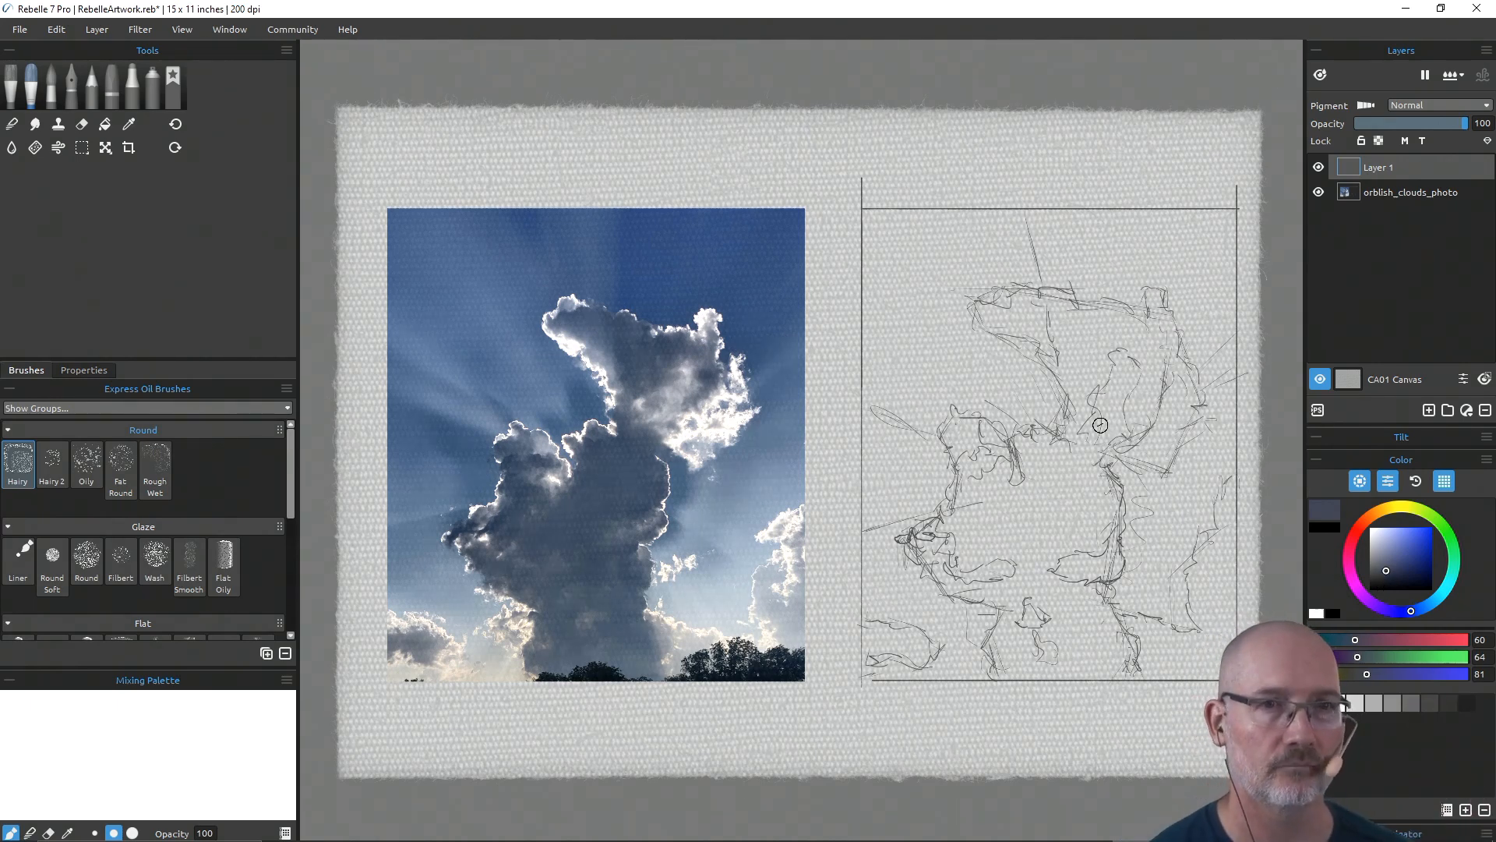
{"action": "left_click", "coordinate": [1389, 572]}
{"action": "left_click", "coordinate": [1391, 571]}
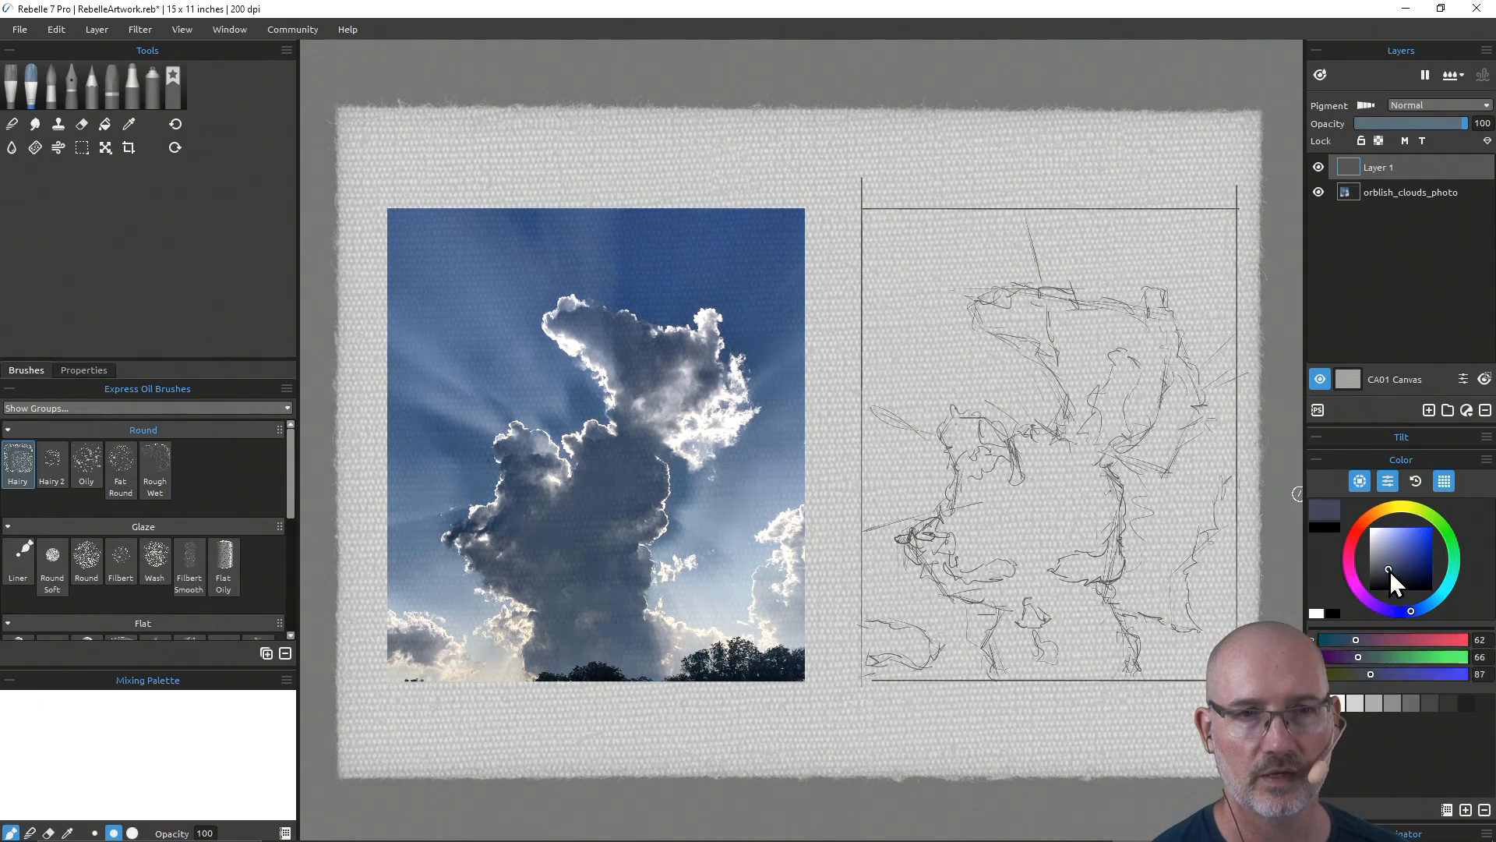
{"action": "left_click", "coordinate": [1389, 574]}
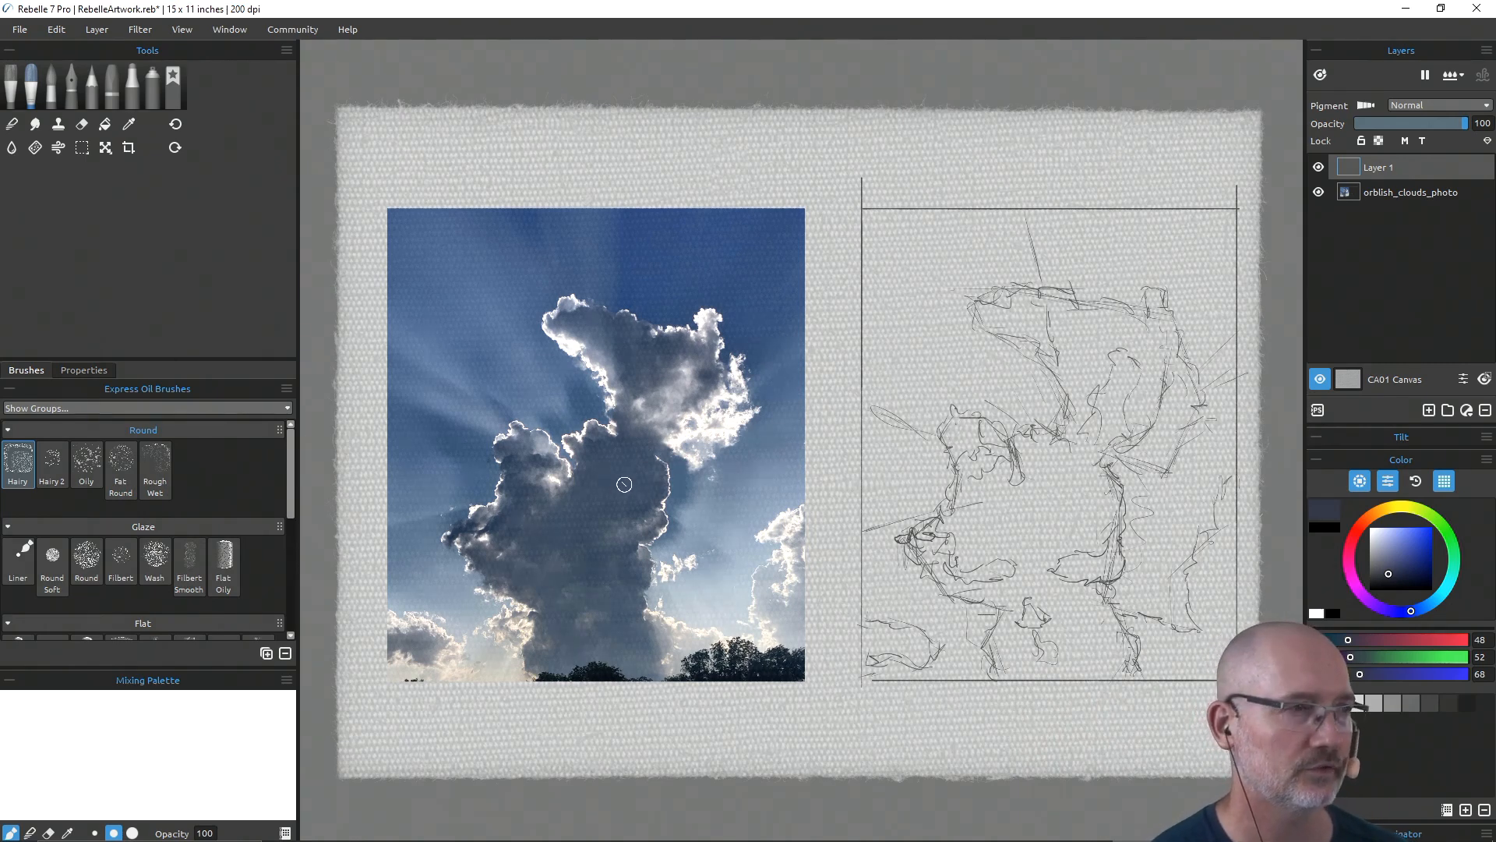
{"action": "left_click_drag", "start_coordinate": [625, 480], "coordinate": [601, 501]}
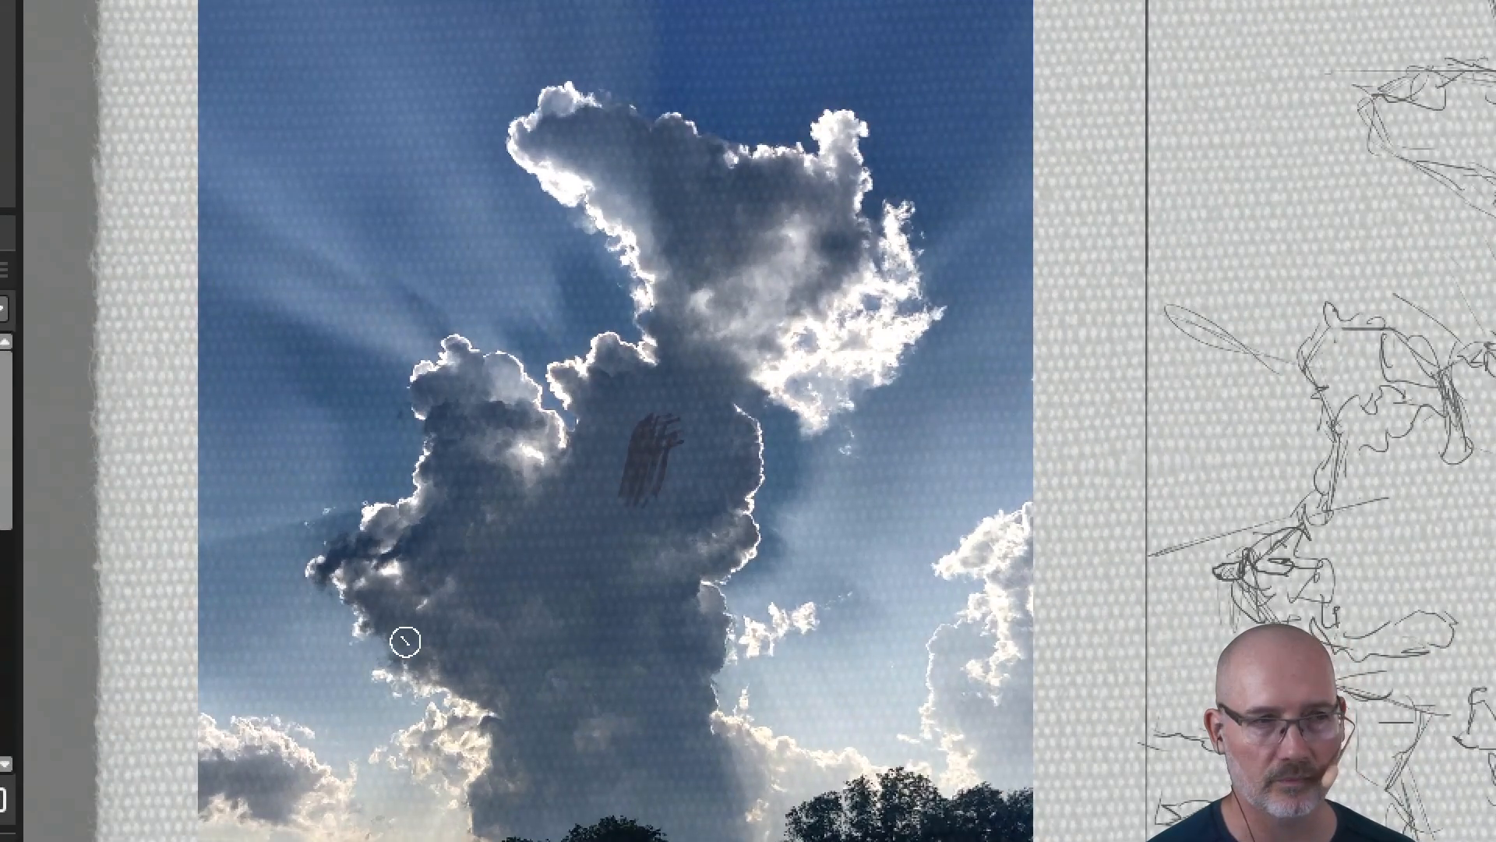
Step: Try lighter blue-violet shades, RGB 56, 66, 113 and 69, 75, 103, beside the dark test stroke on the photo's cloud
{"action": "key", "text": "ctrl+alt"}
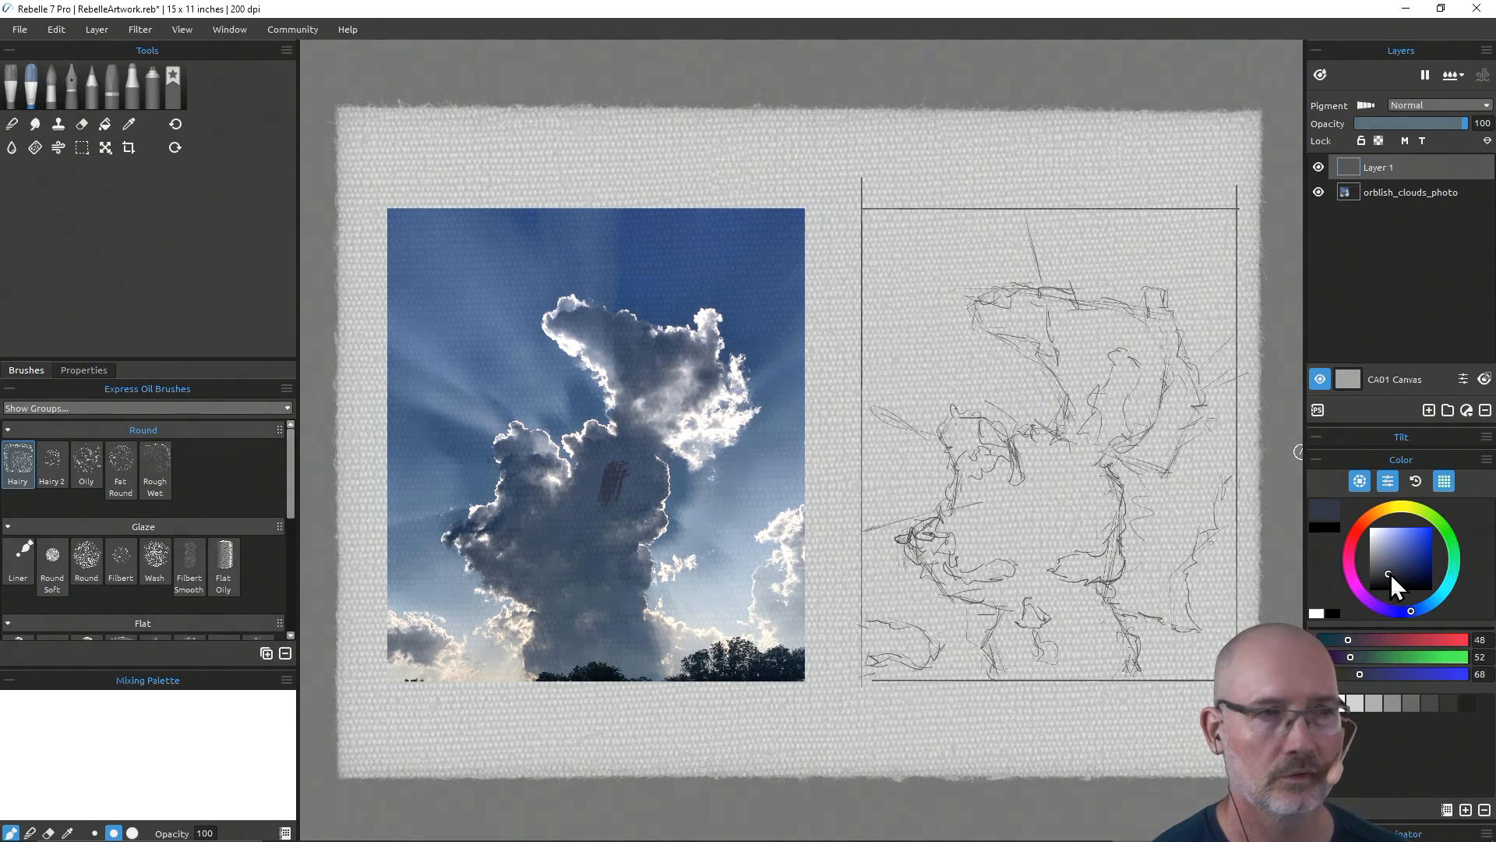
{"action": "left_click_drag", "start_coordinate": [1391, 572], "coordinate": [1401, 563]}
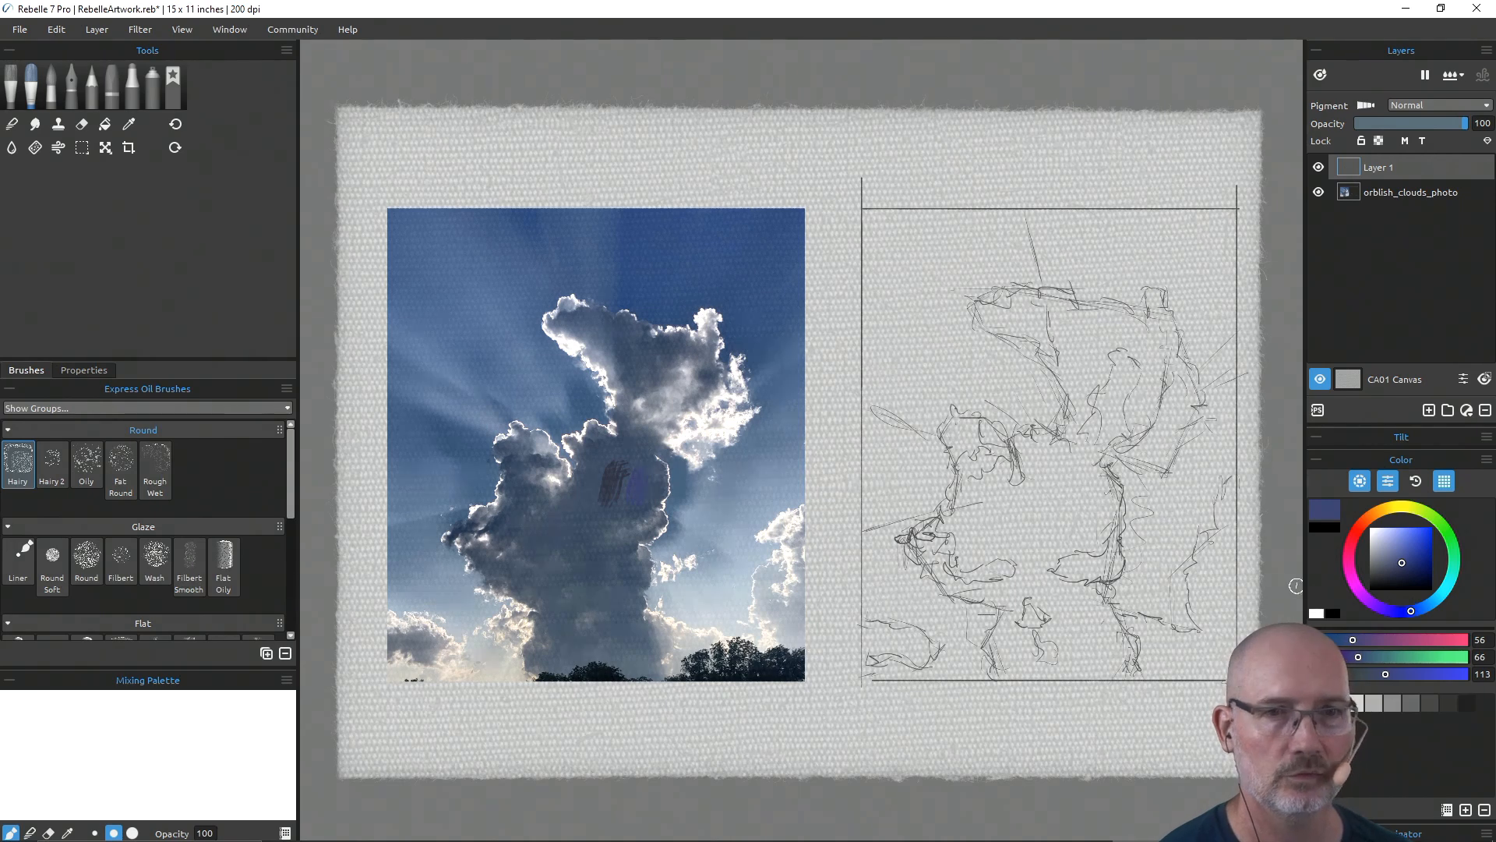
{"action": "left_click_drag", "start_coordinate": [1402, 563], "coordinate": [1390, 564]}
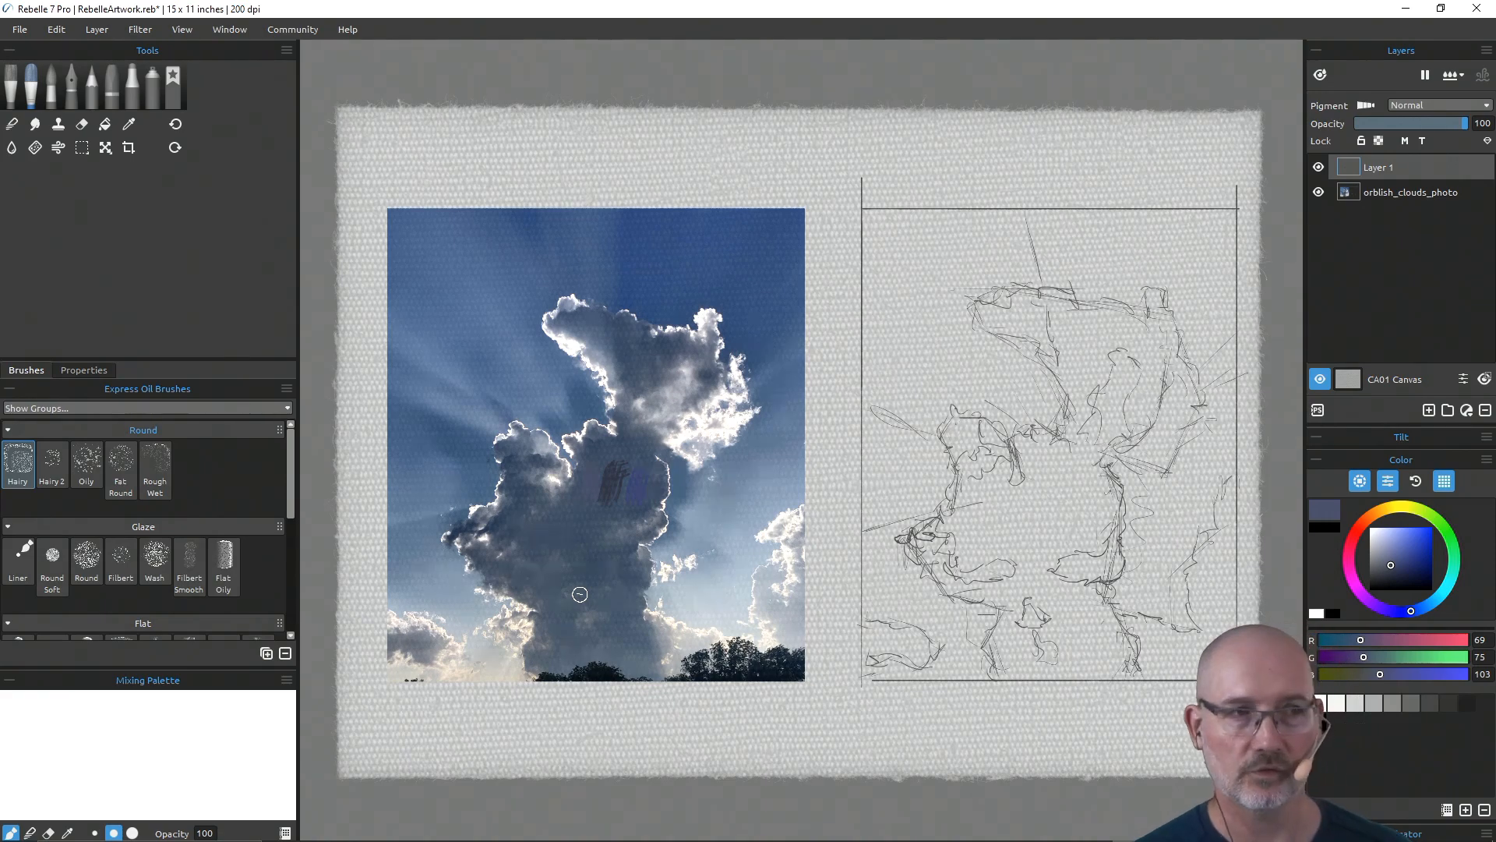
{"action": "key", "text": "ctrl+alt"}
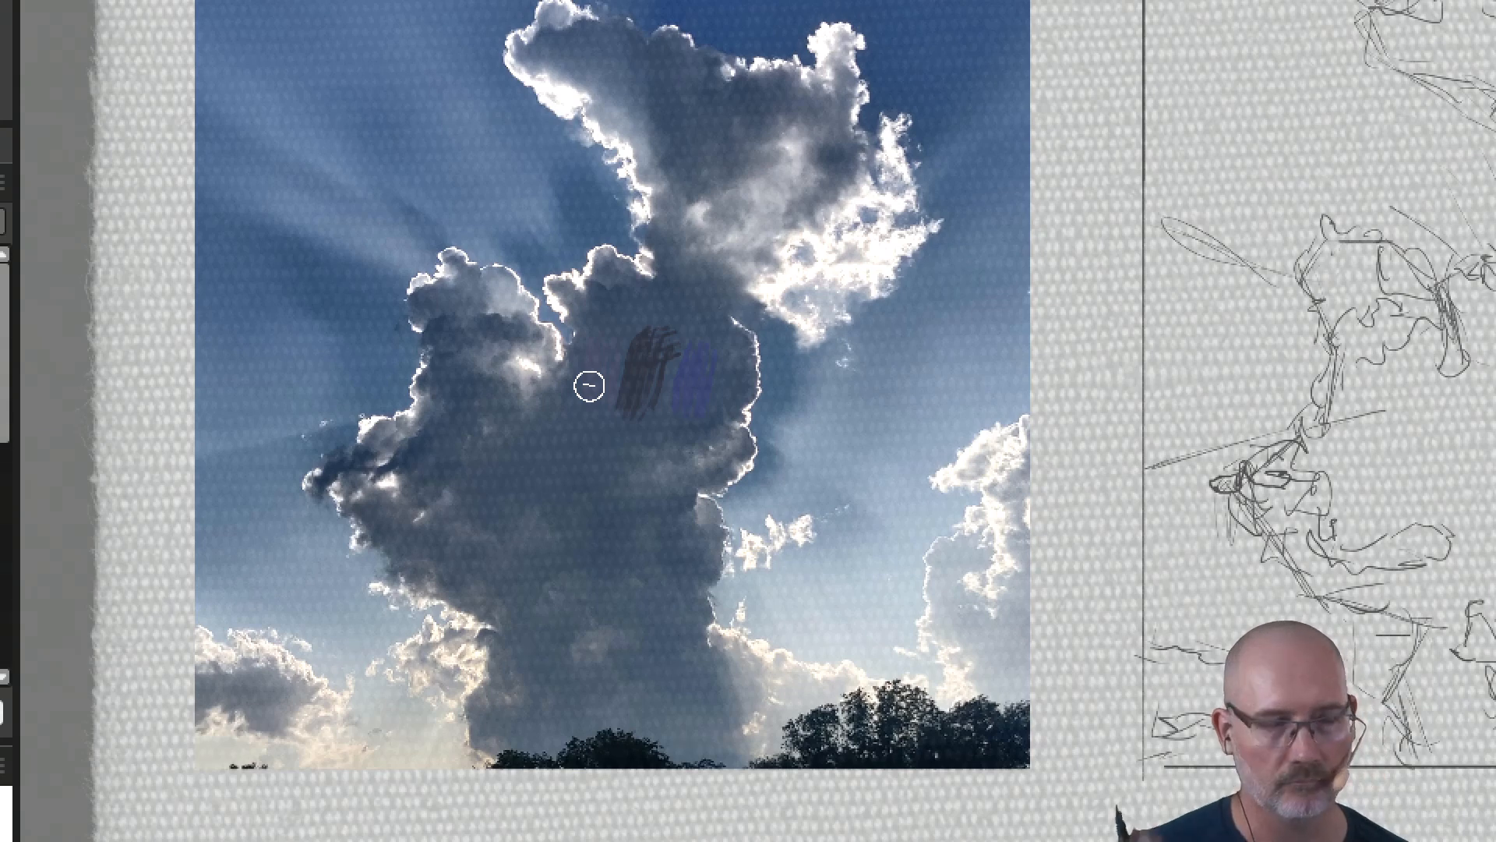
{"action": "key", "text": "ctrl+alt"}
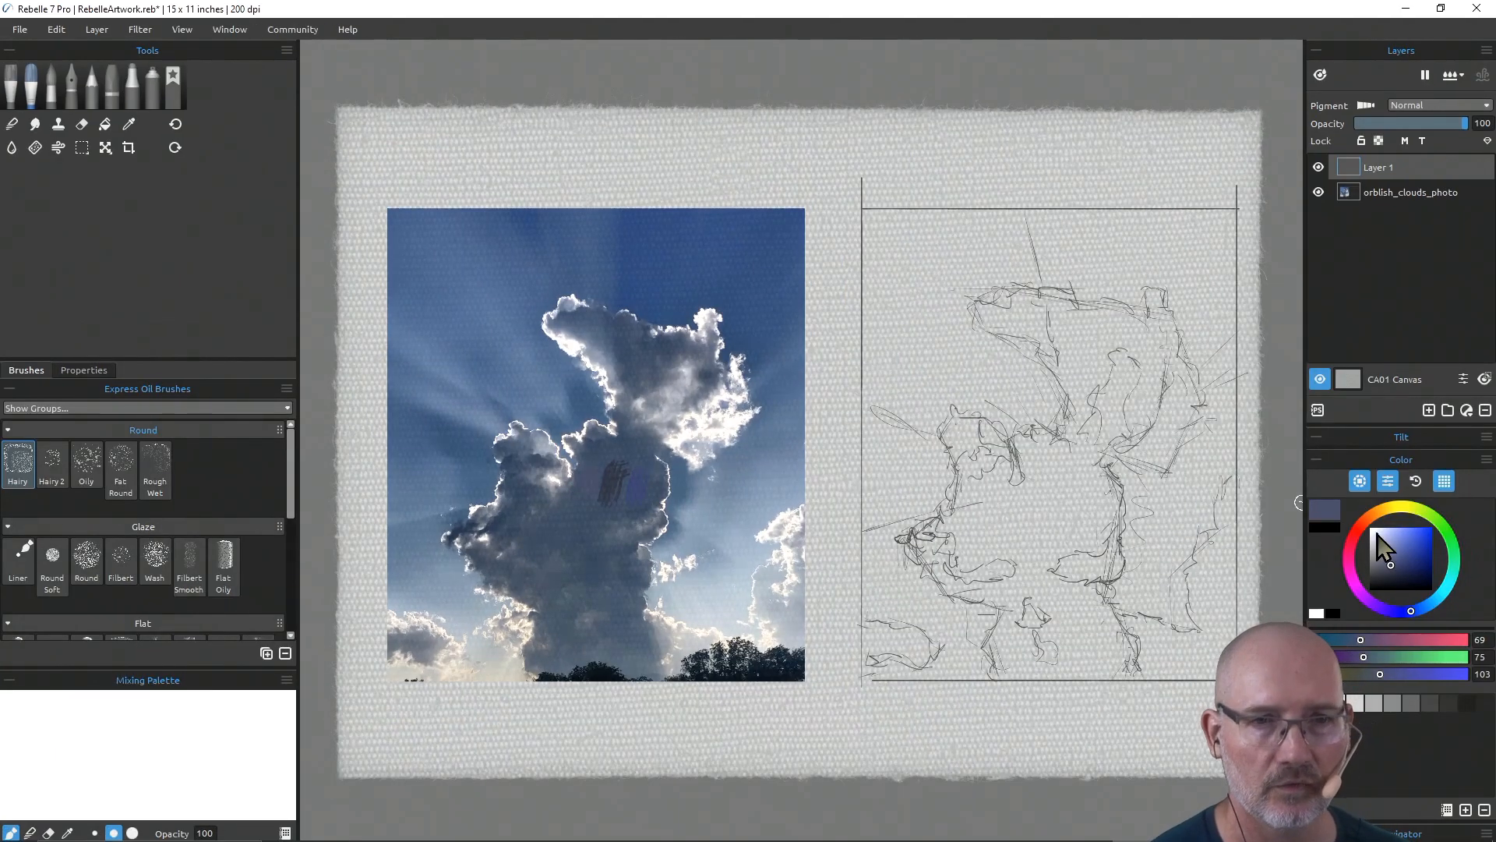
Step: Adjust the brush color to a muted grey-blue with RGB 60, 69, 90, matching it against the photo's lower cloud
{"action": "left_click", "coordinate": [1389, 565]}
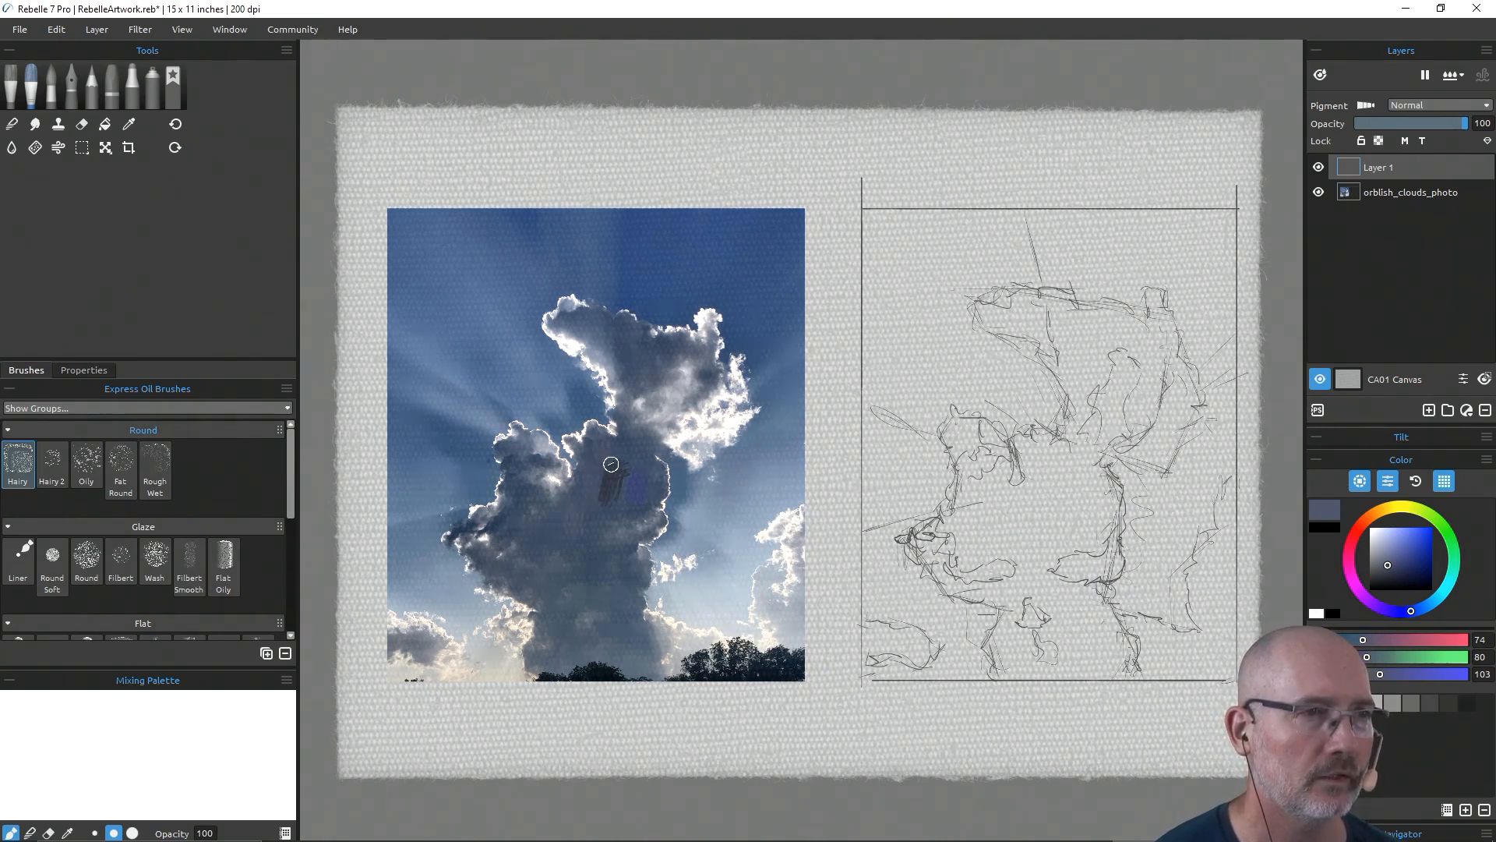
{"action": "left_click", "coordinate": [1387, 570]}
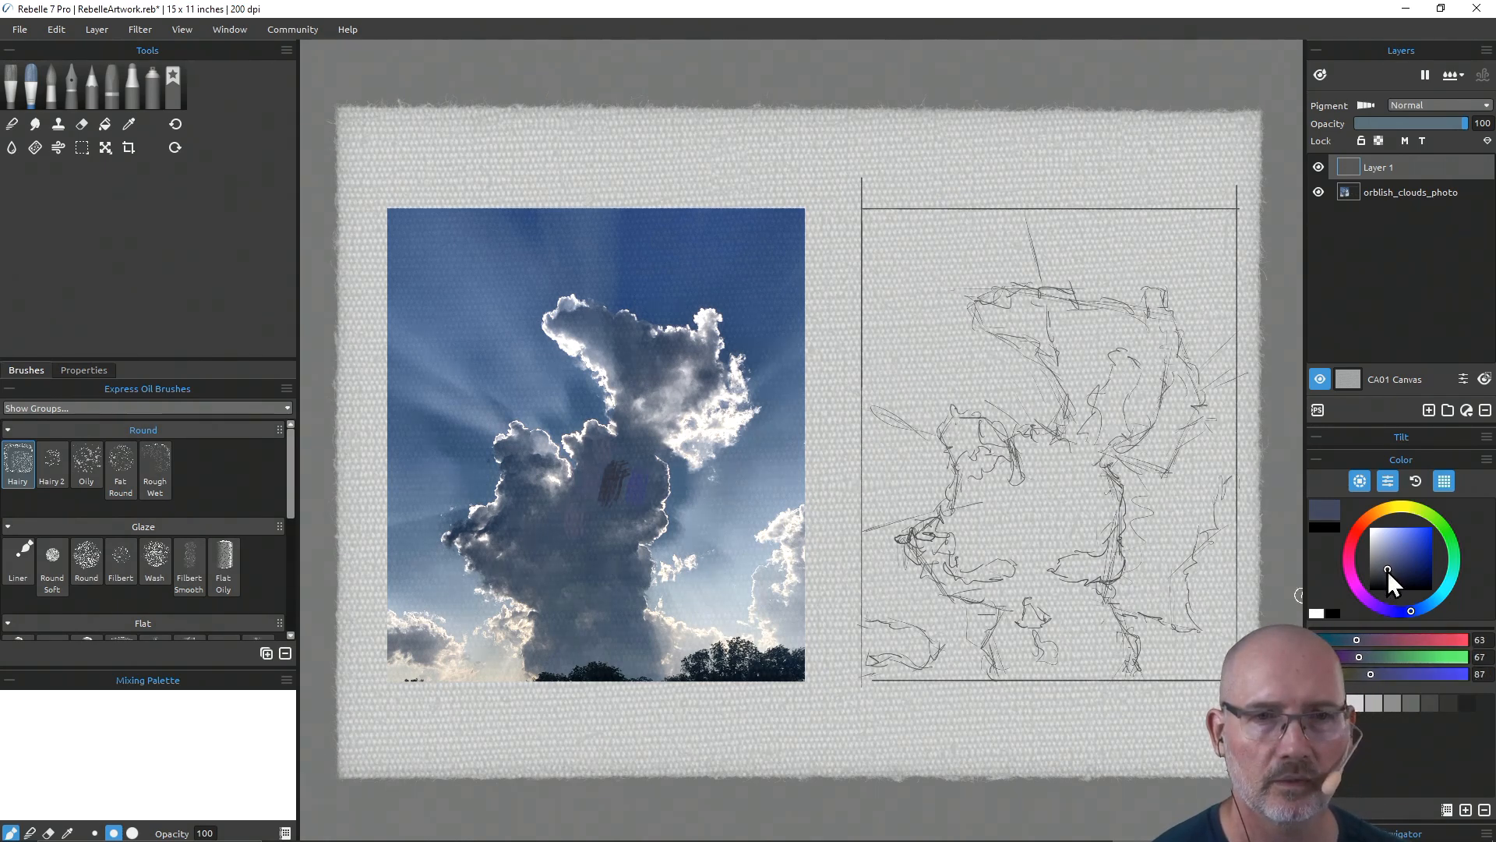
{"action": "left_click", "coordinate": [1386, 569]}
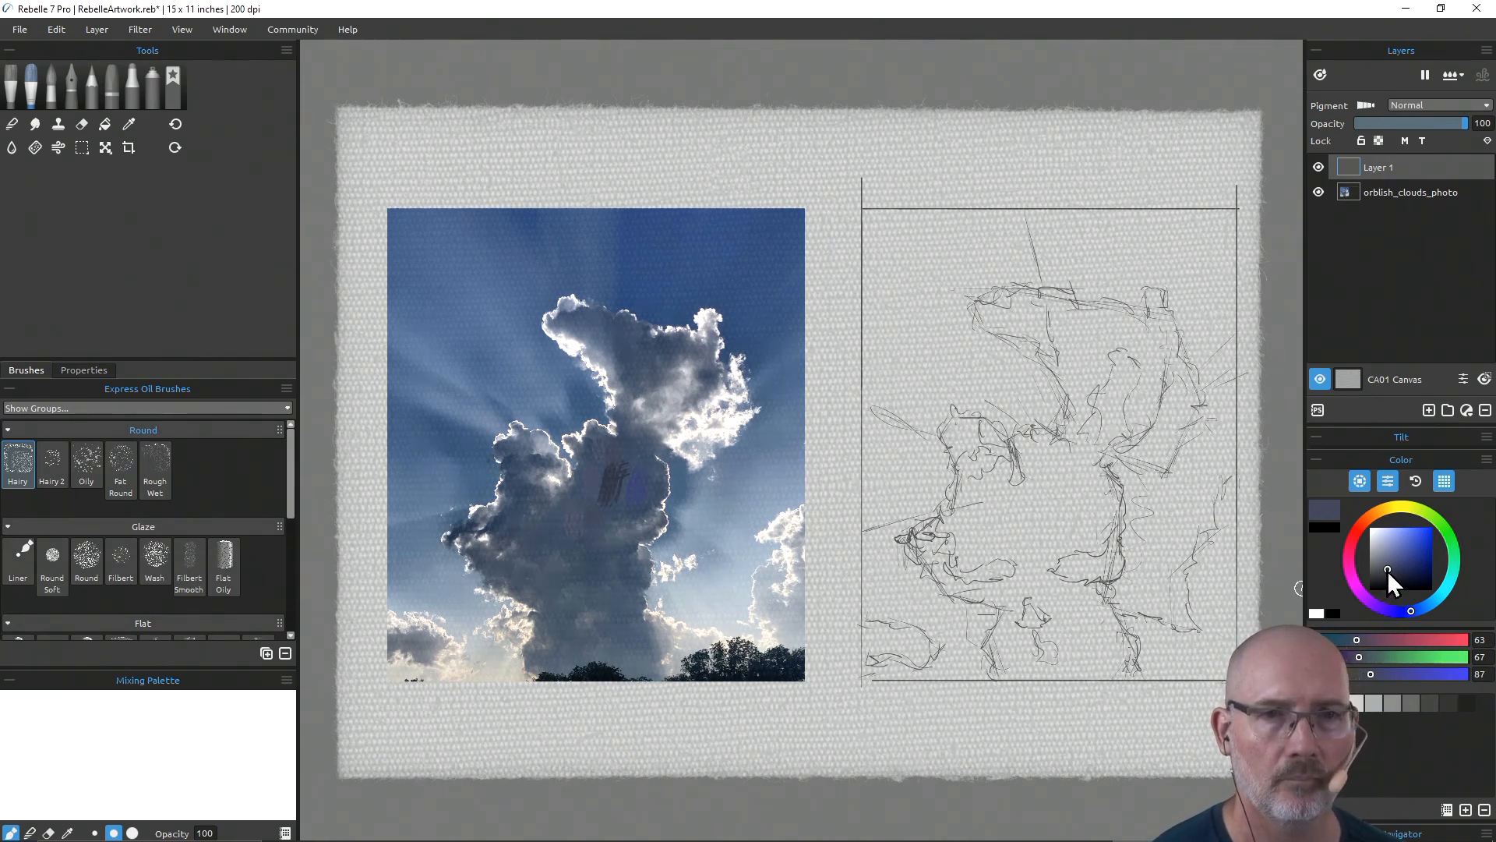
{"action": "left_click_drag", "start_coordinate": [1388, 570], "coordinate": [1391, 569]}
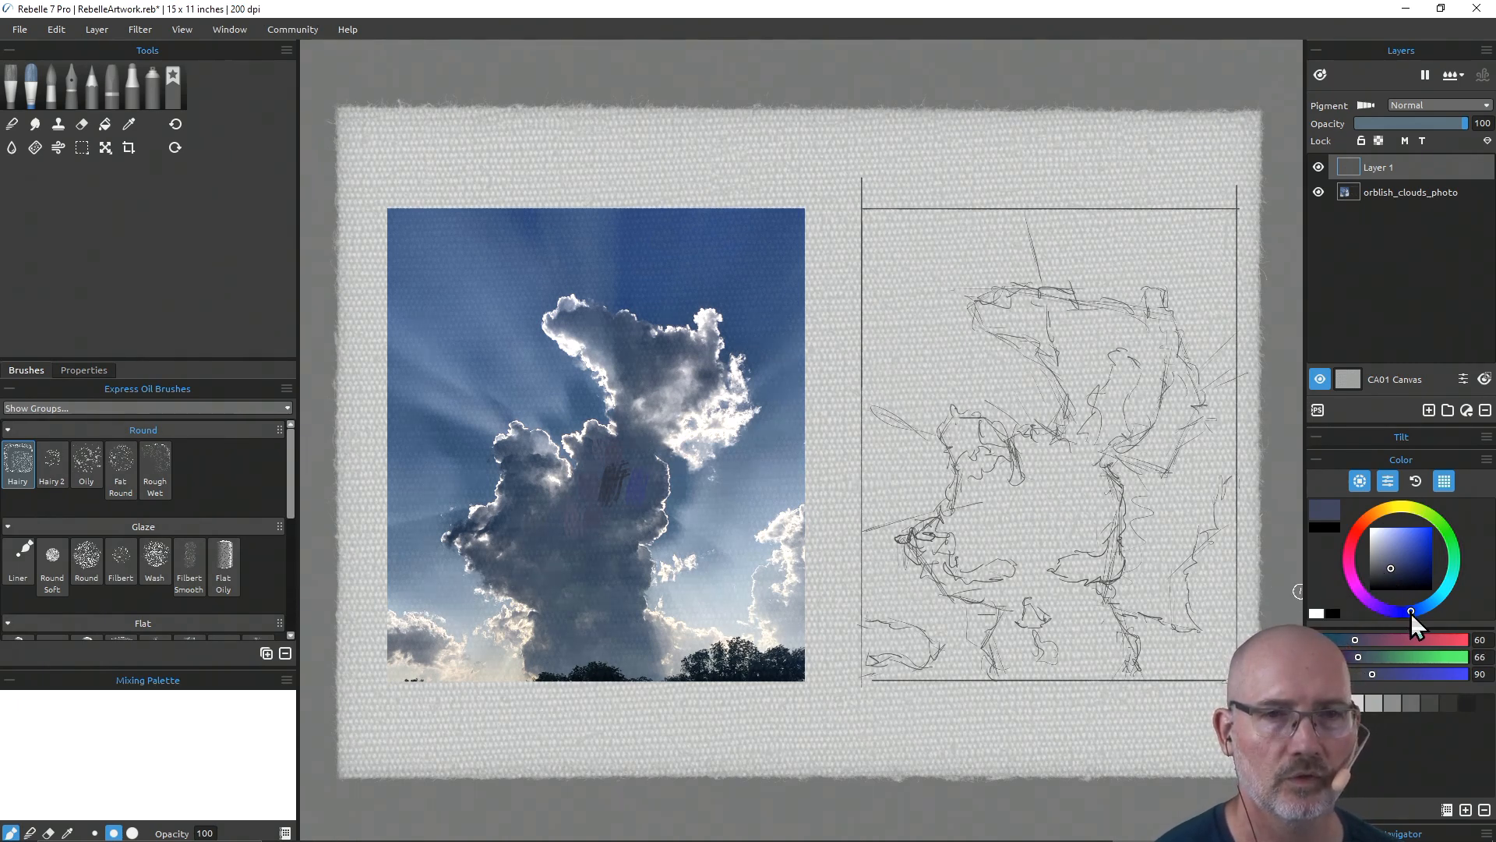
{"action": "left_click_drag", "start_coordinate": [1411, 612], "coordinate": [1417, 611]}
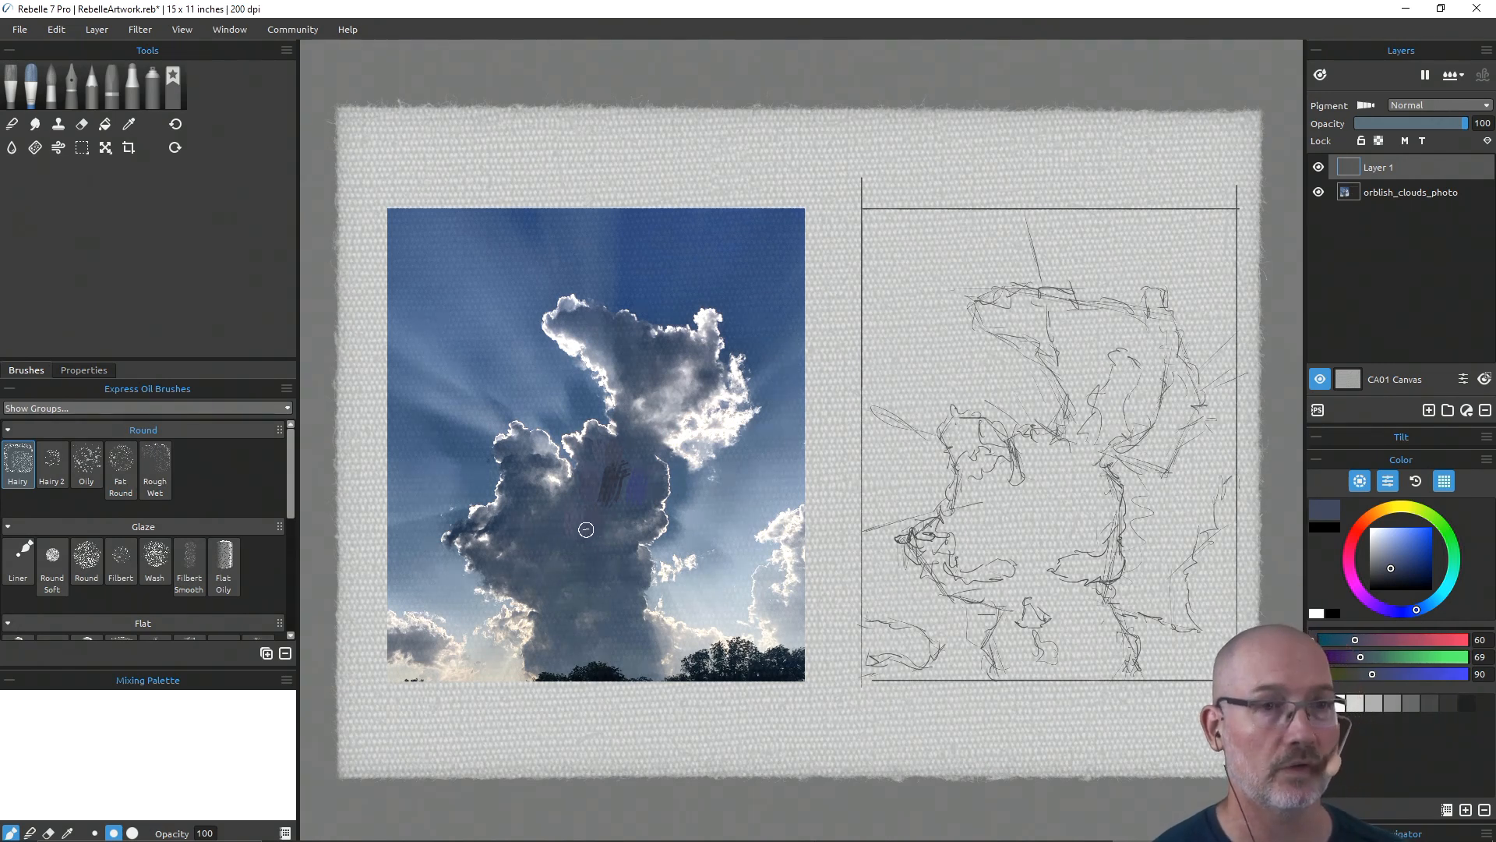
Step: Erase the test strokes from the photo's cloud and return to the round Hairy brush at 40% size
{"action": "key", "text": "e"}
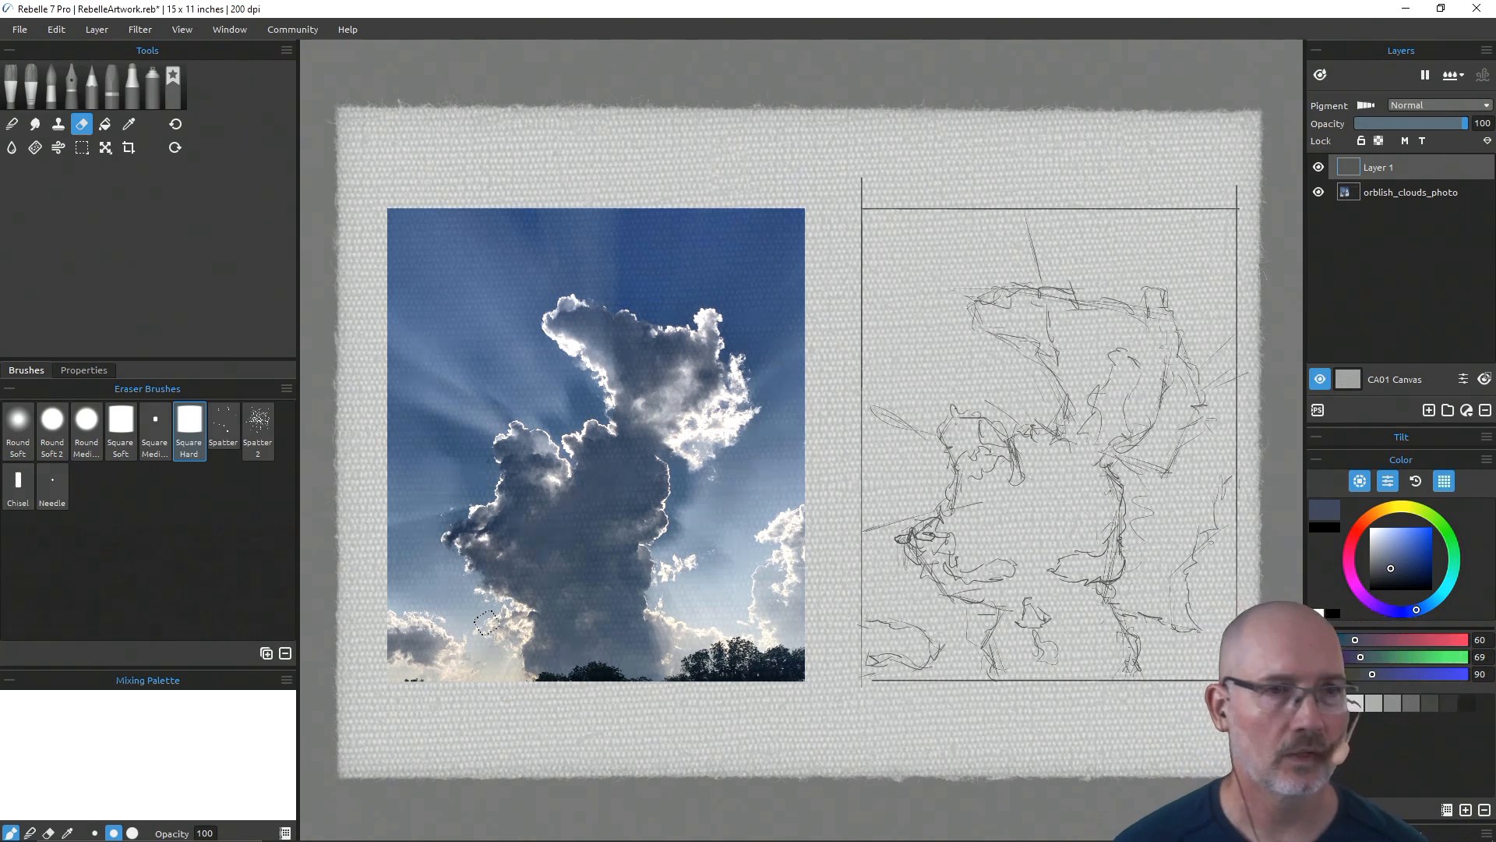
{"action": "key", "text": "b"}
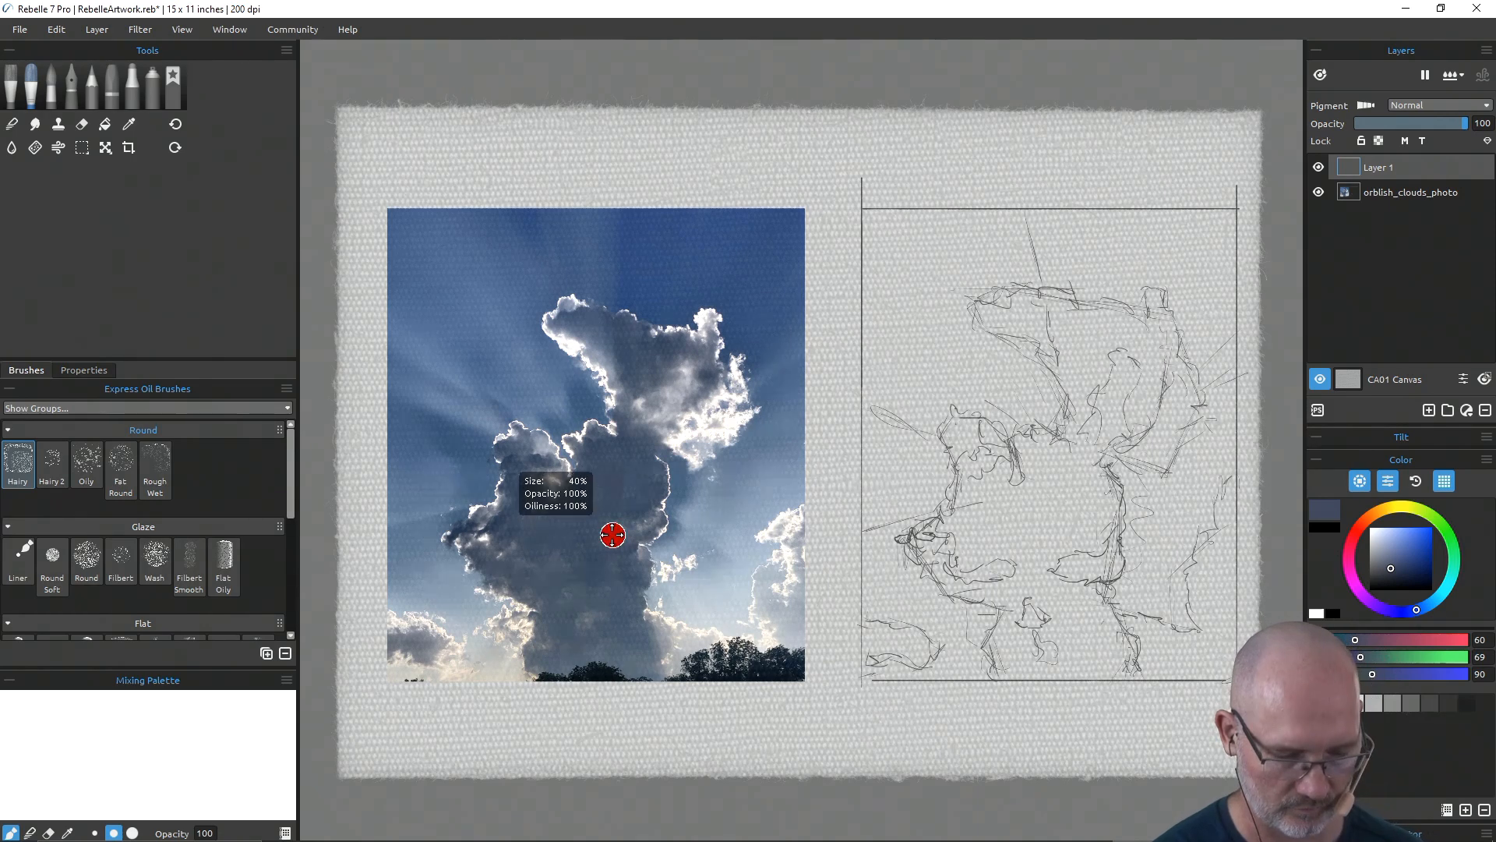
{"action": "key", "text": "ctrl+z"}
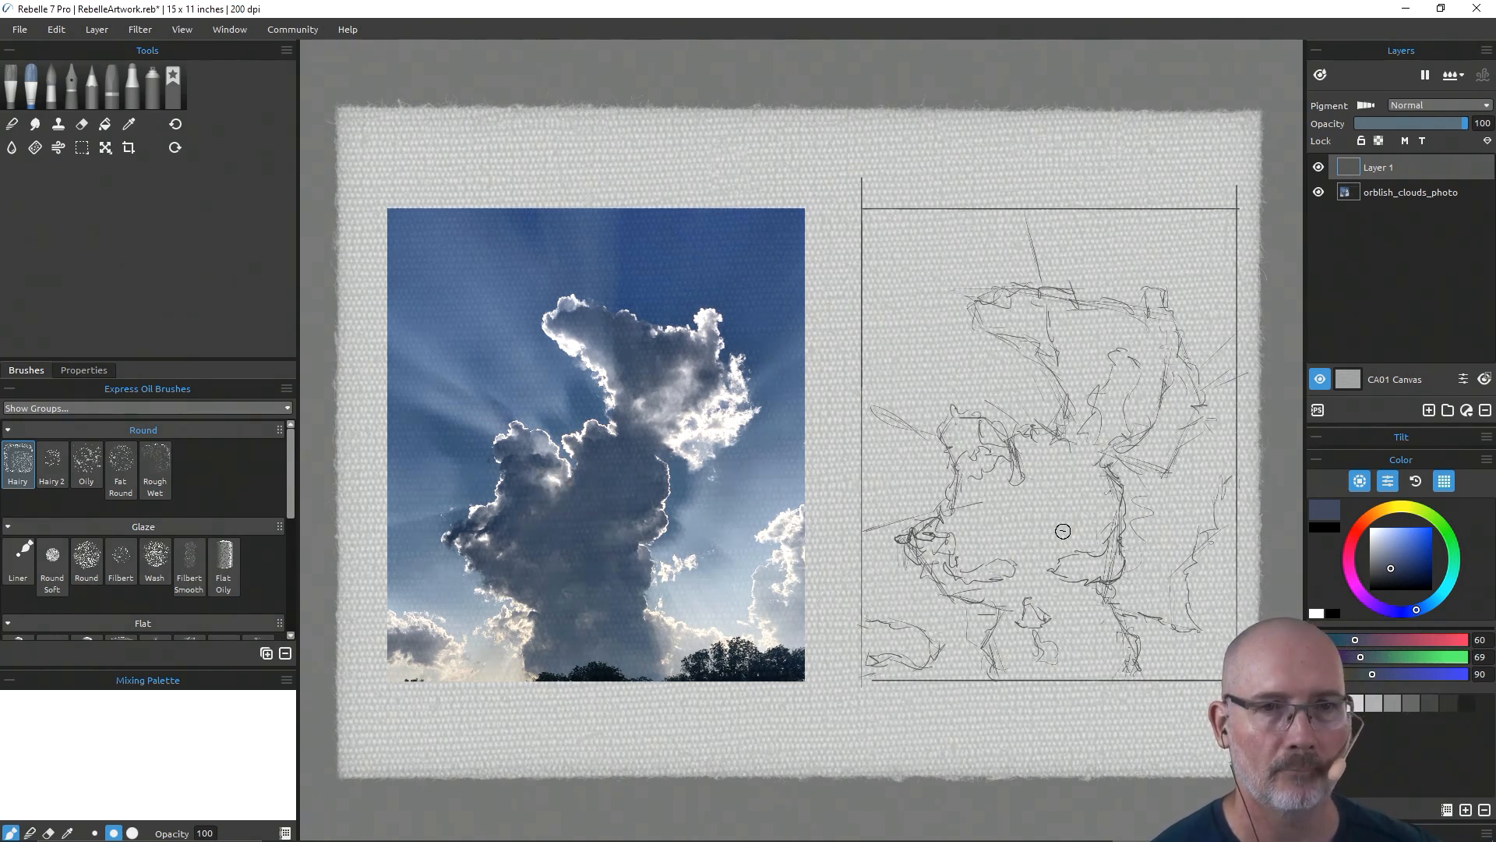
Step: Block in the grey-blue shadow masses of the sketch's lower and upper clouds, and paint a swatch in the canvas's upper-right corner
{"action": "mouse_move", "coordinate": [1057, 484]}
{"action": "left_mouse_down"}
{"action": "mouse_move", "coordinate": [1057, 527]}
{"action": "mouse_move", "coordinate": [1064, 485]}
{"action": "mouse_move", "coordinate": [1064, 511]}
{"action": "mouse_move", "coordinate": [1003, 535]}
{"action": "mouse_move", "coordinate": [1033, 520]}
{"action": "mouse_move", "coordinate": [1031, 552]}
{"action": "mouse_move", "coordinate": [1037, 523]}
{"action": "mouse_move", "coordinate": [989, 532]}
{"action": "mouse_move", "coordinate": [1000, 481]}
{"action": "mouse_move", "coordinate": [1029, 509]}
{"action": "mouse_move", "coordinate": [1027, 442]}
{"action": "mouse_move", "coordinate": [1052, 445]}
{"action": "mouse_move", "coordinate": [1063, 479]}
{"action": "mouse_move", "coordinate": [1046, 451]}
{"action": "mouse_move", "coordinate": [1016, 507]}
{"action": "mouse_move", "coordinate": [1040, 561]}
{"action": "mouse_move", "coordinate": [1029, 550]}
{"action": "mouse_move", "coordinate": [1072, 548]}
{"action": "mouse_move", "coordinate": [1100, 512]}
{"action": "mouse_move", "coordinate": [1093, 546]}
{"action": "mouse_move", "coordinate": [1104, 490]}
{"action": "mouse_move", "coordinate": [1104, 519]}
{"action": "mouse_move", "coordinate": [1116, 492]}
{"action": "mouse_move", "coordinate": [1080, 473]}
{"action": "mouse_move", "coordinate": [1089, 529]}
{"action": "mouse_move", "coordinate": [1076, 489]}
{"action": "mouse_move", "coordinate": [1089, 462]}
{"action": "mouse_move", "coordinate": [1117, 501]}
{"action": "mouse_move", "coordinate": [1115, 479]}
{"action": "mouse_move", "coordinate": [1091, 461]}
{"action": "mouse_move", "coordinate": [1073, 517]}
{"action": "mouse_move", "coordinate": [1077, 452]}
{"action": "left_mouse_up"}
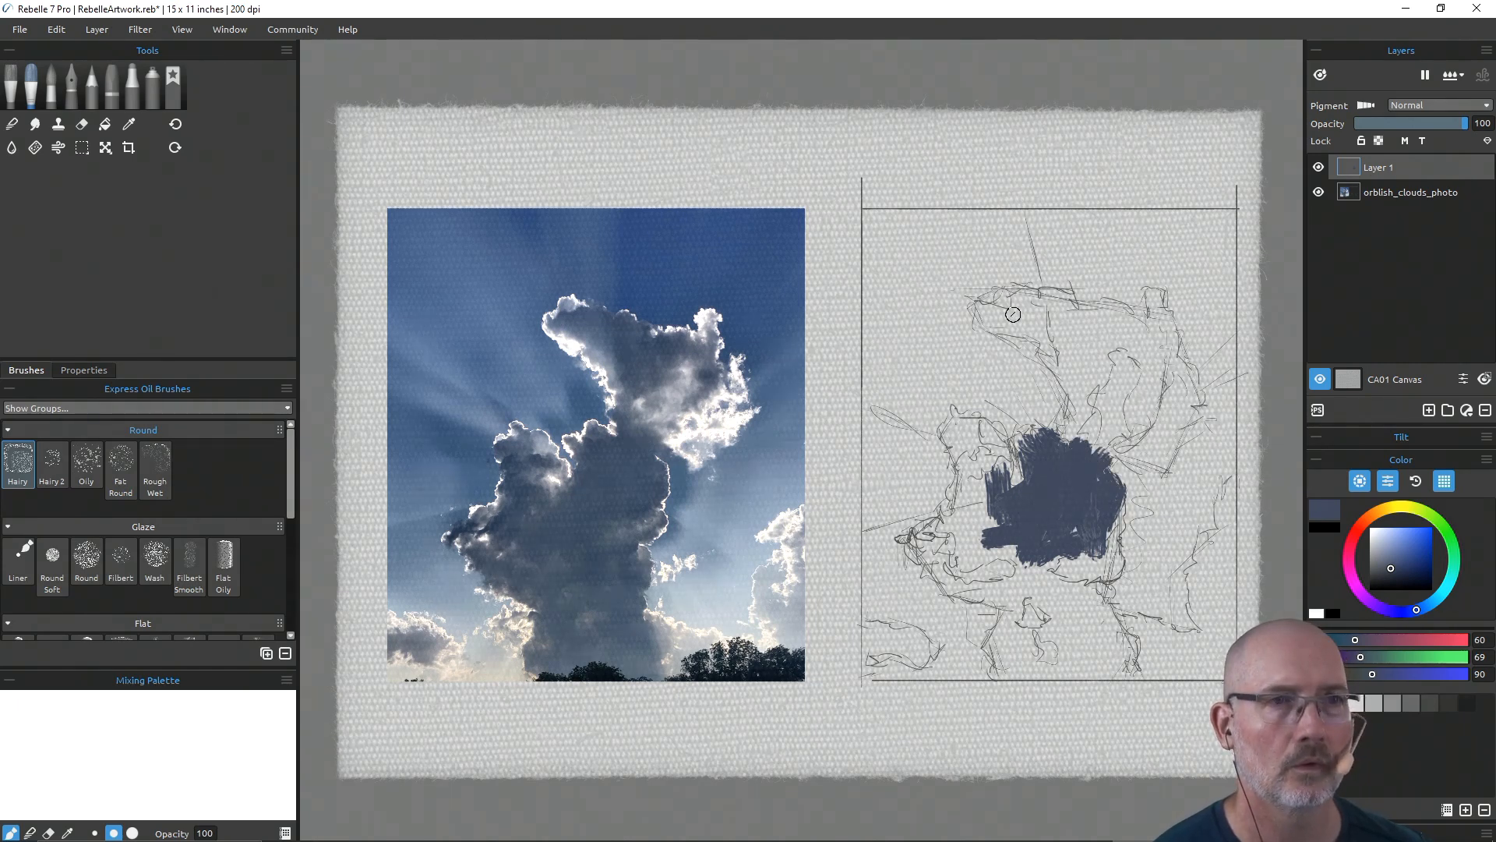
{"action": "mouse_move", "coordinate": [1038, 319]}
{"action": "left_mouse_down"}
{"action": "mouse_move", "coordinate": [1037, 300]}
{"action": "mouse_move", "coordinate": [1009, 311]}
{"action": "mouse_move", "coordinate": [1017, 301]}
{"action": "mouse_move", "coordinate": [1087, 335]}
{"action": "mouse_move", "coordinate": [1068, 362]}
{"action": "mouse_move", "coordinate": [1085, 354]}
{"action": "mouse_move", "coordinate": [1087, 384]}
{"action": "mouse_move", "coordinate": [1101, 329]}
{"action": "mouse_move", "coordinate": [1130, 312]}
{"action": "mouse_move", "coordinate": [1138, 343]}
{"action": "mouse_move", "coordinate": [1153, 321]}
{"action": "mouse_move", "coordinate": [1153, 378]}
{"action": "mouse_move", "coordinate": [1145, 363]}
{"action": "mouse_move", "coordinate": [1166, 405]}
{"action": "mouse_move", "coordinate": [1158, 370]}
{"action": "left_mouse_up"}
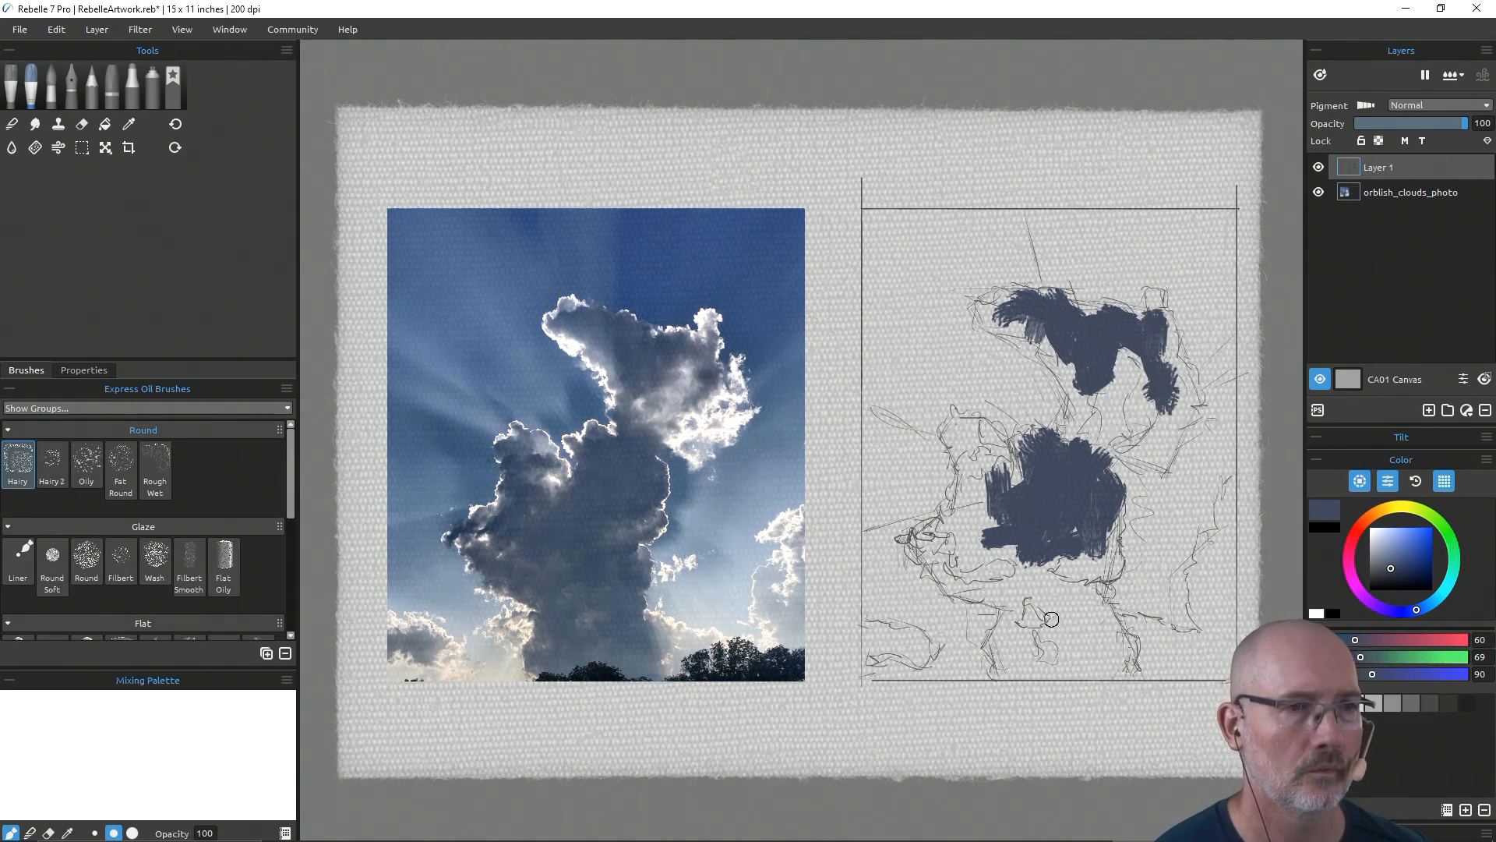
{"action": "mouse_move", "coordinate": [1092, 639]}
{"action": "left_mouse_down"}
{"action": "mouse_move", "coordinate": [1123, 662]}
{"action": "mouse_move", "coordinate": [1090, 603]}
{"action": "mouse_move", "coordinate": [1075, 633]}
{"action": "mouse_move", "coordinate": [1052, 627]}
{"action": "mouse_move", "coordinate": [1088, 646]}
{"action": "mouse_move", "coordinate": [1078, 655]}
{"action": "mouse_move", "coordinate": [1013, 667]}
{"action": "mouse_move", "coordinate": [1003, 634]}
{"action": "mouse_move", "coordinate": [1010, 670]}
{"action": "mouse_move", "coordinate": [1021, 593]}
{"action": "mouse_move", "coordinate": [1034, 621]}
{"action": "mouse_move", "coordinate": [1043, 588]}
{"action": "mouse_move", "coordinate": [1080, 621]}
{"action": "mouse_move", "coordinate": [1062, 597]}
{"action": "mouse_move", "coordinate": [1078, 596]}
{"action": "mouse_move", "coordinate": [1040, 590]}
{"action": "mouse_move", "coordinate": [1033, 565]}
{"action": "mouse_move", "coordinate": [1023, 593]}
{"action": "mouse_move", "coordinate": [969, 603]}
{"action": "mouse_move", "coordinate": [933, 537]}
{"action": "mouse_move", "coordinate": [941, 567]}
{"action": "mouse_move", "coordinate": [906, 538]}
{"action": "mouse_move", "coordinate": [958, 524]}
{"action": "mouse_move", "coordinate": [939, 533]}
{"action": "mouse_move", "coordinate": [965, 505]}
{"action": "mouse_move", "coordinate": [954, 515]}
{"action": "mouse_move", "coordinate": [951, 437]}
{"action": "mouse_move", "coordinate": [966, 432]}
{"action": "mouse_move", "coordinate": [986, 472]}
{"action": "mouse_move", "coordinate": [974, 535]}
{"action": "mouse_move", "coordinate": [947, 550]}
{"action": "mouse_move", "coordinate": [974, 577]}
{"action": "mouse_move", "coordinate": [1016, 575]}
{"action": "left_mouse_up"}
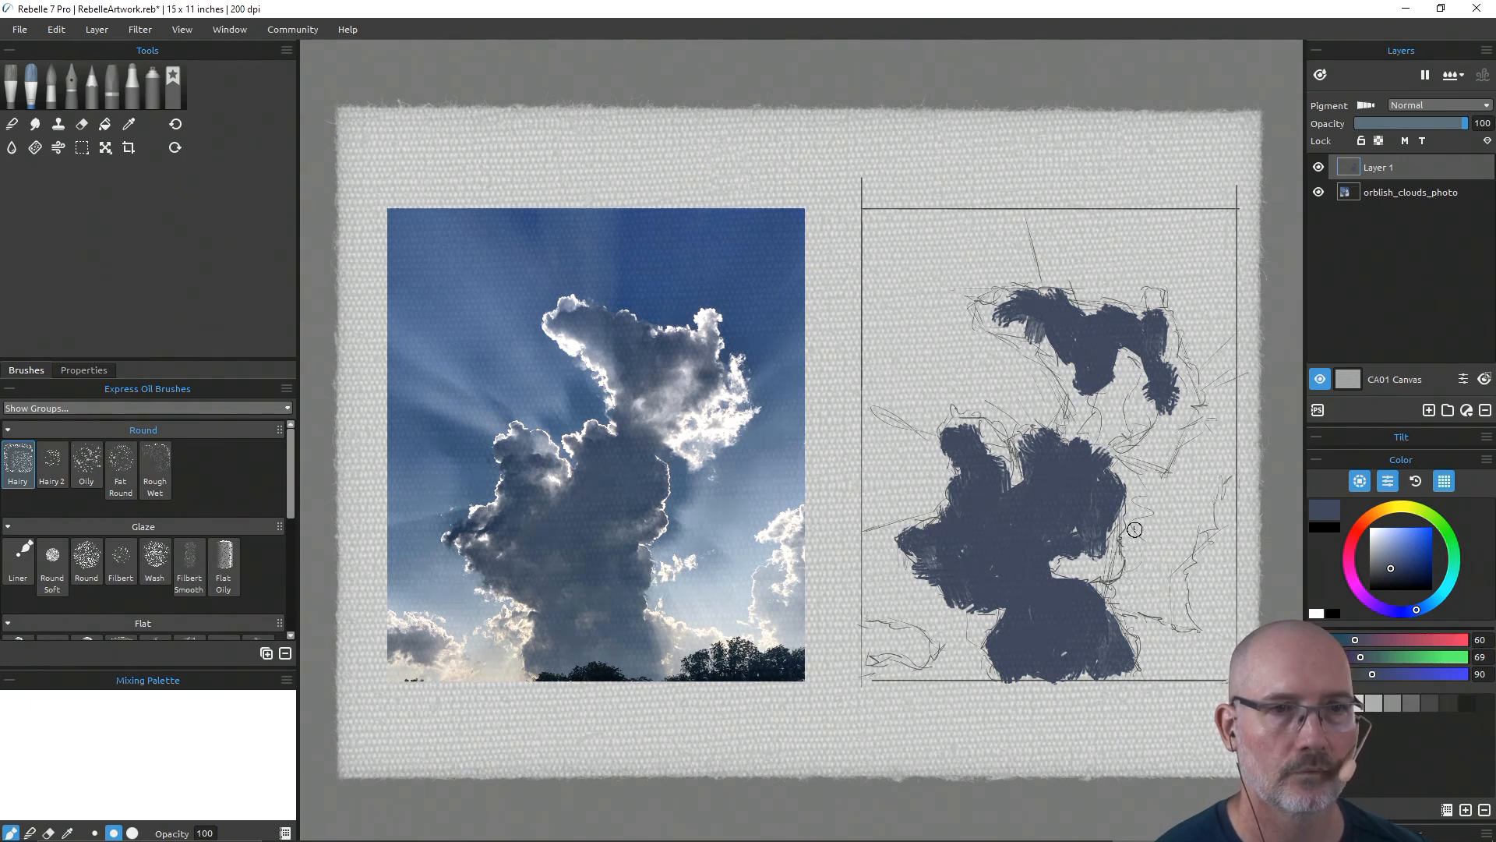
{"action": "left_click_drag", "start_coordinate": [1050, 548], "coordinate": [1042, 536]}
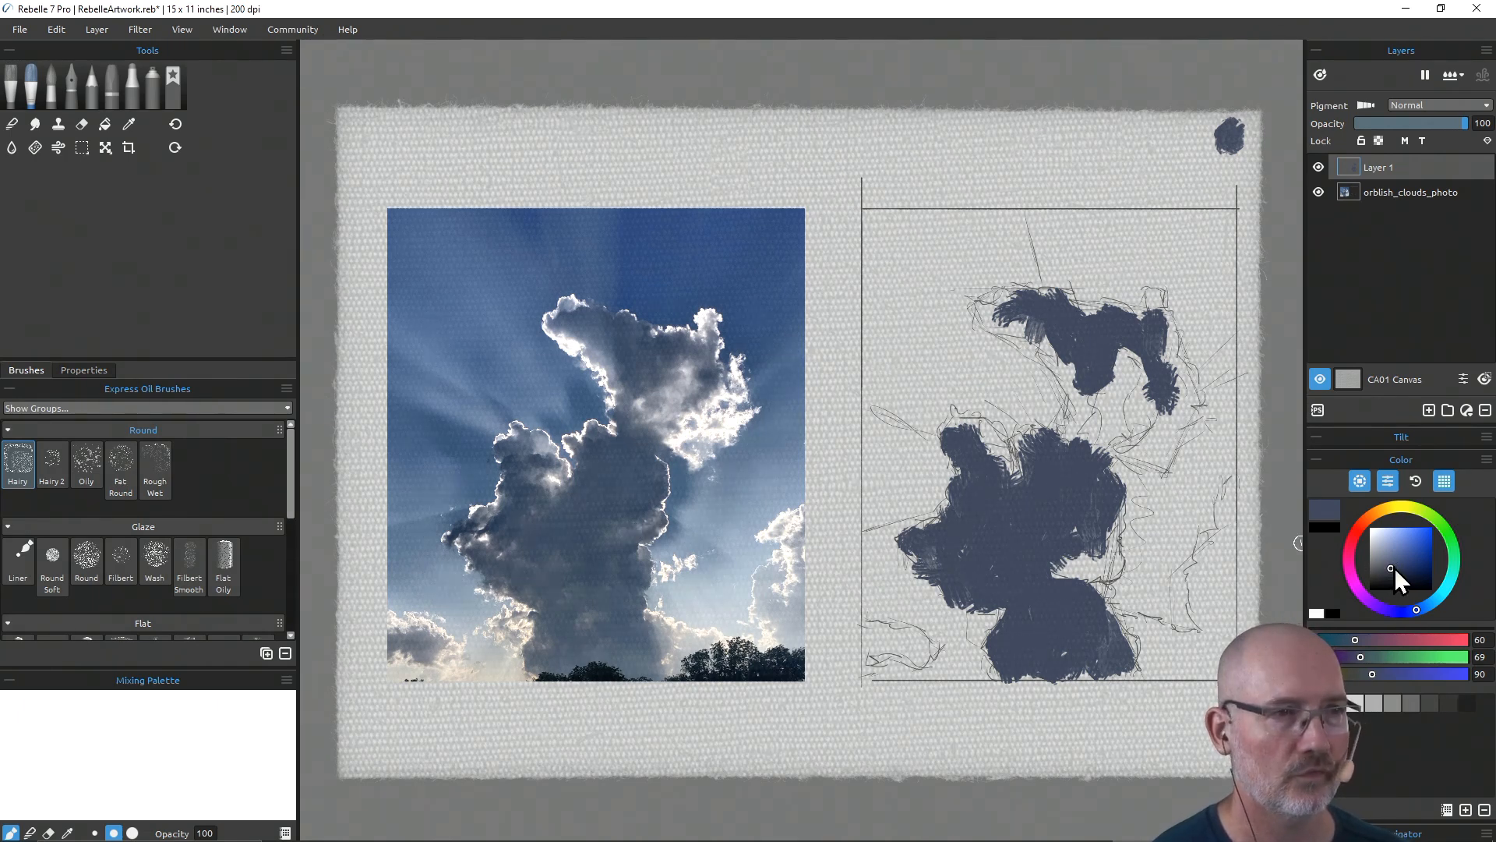
Step: Try lighter grey-blues, RGB 104, 115, 142 and 95, 104, 129, on the photo's lower cloud and undo the test strokes
{"action": "left_click_drag", "start_coordinate": [1394, 569], "coordinate": [1384, 558]}
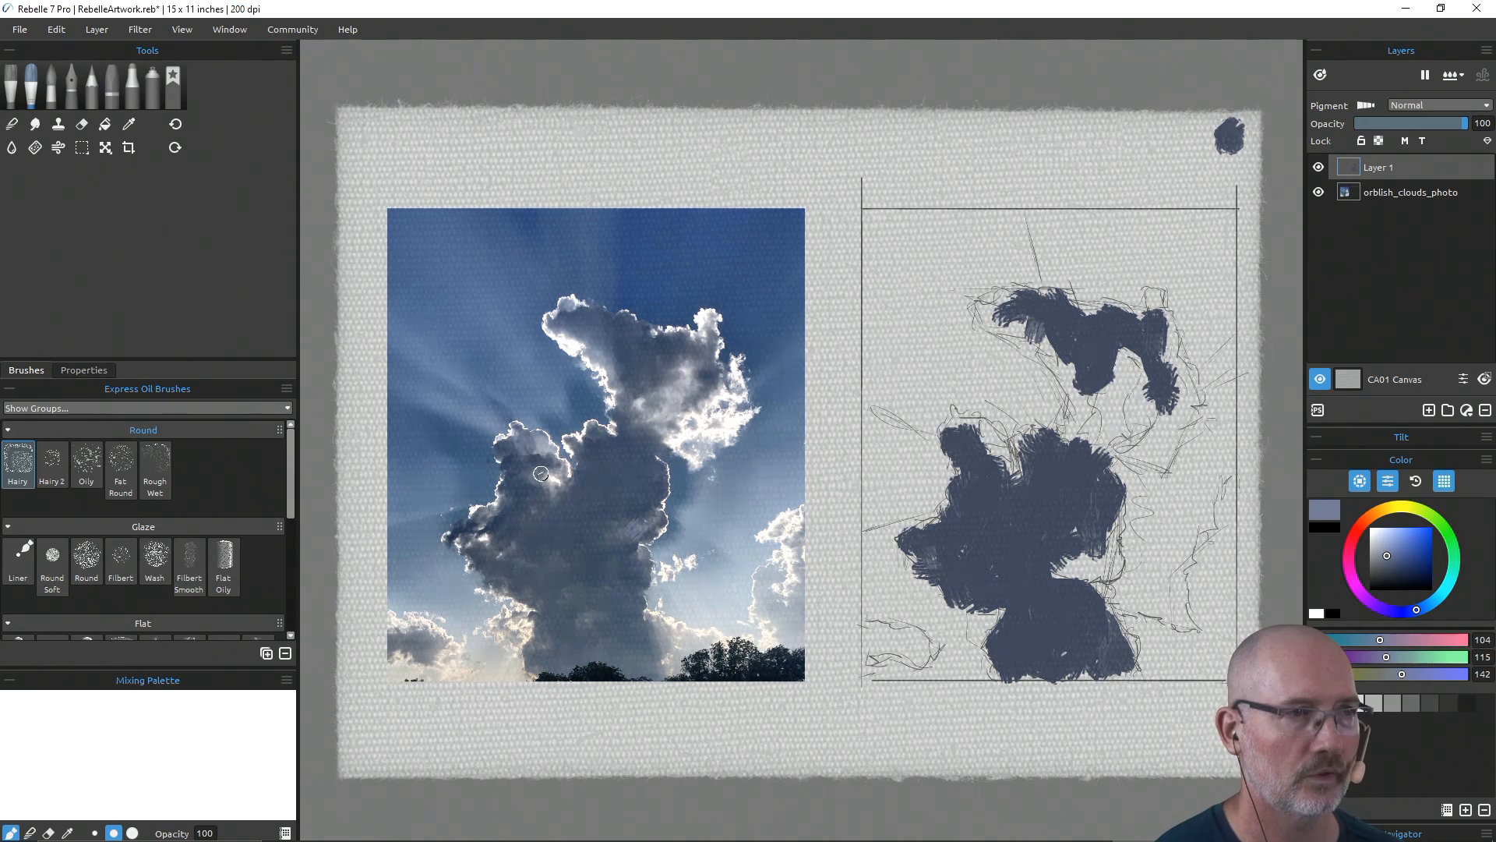
{"action": "key", "text": "ctrl+z"}
{"action": "key", "text": "ctrl+z"}
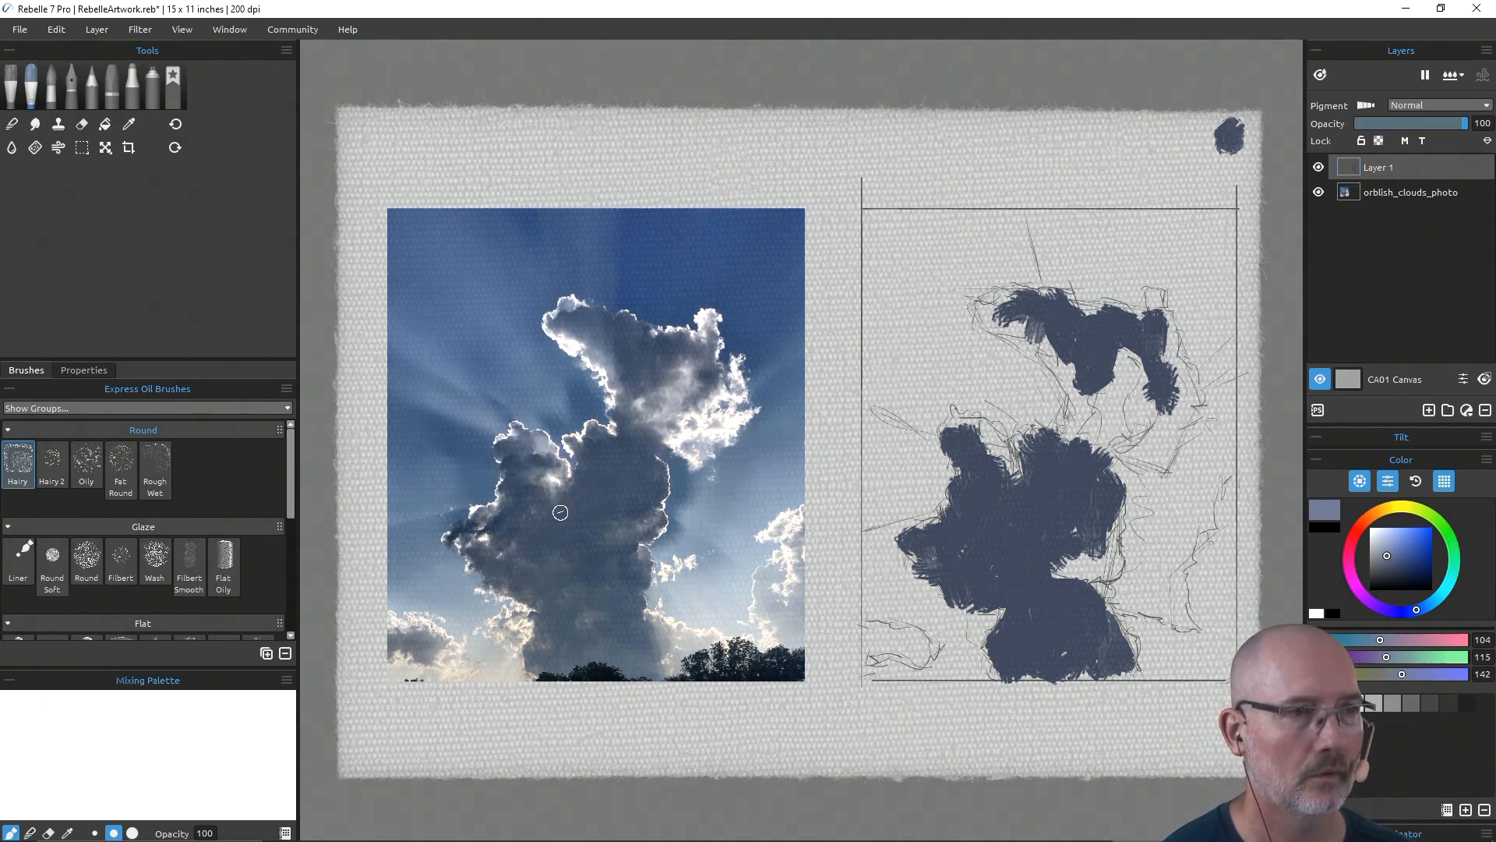
{"action": "left_click", "coordinate": [1387, 560]}
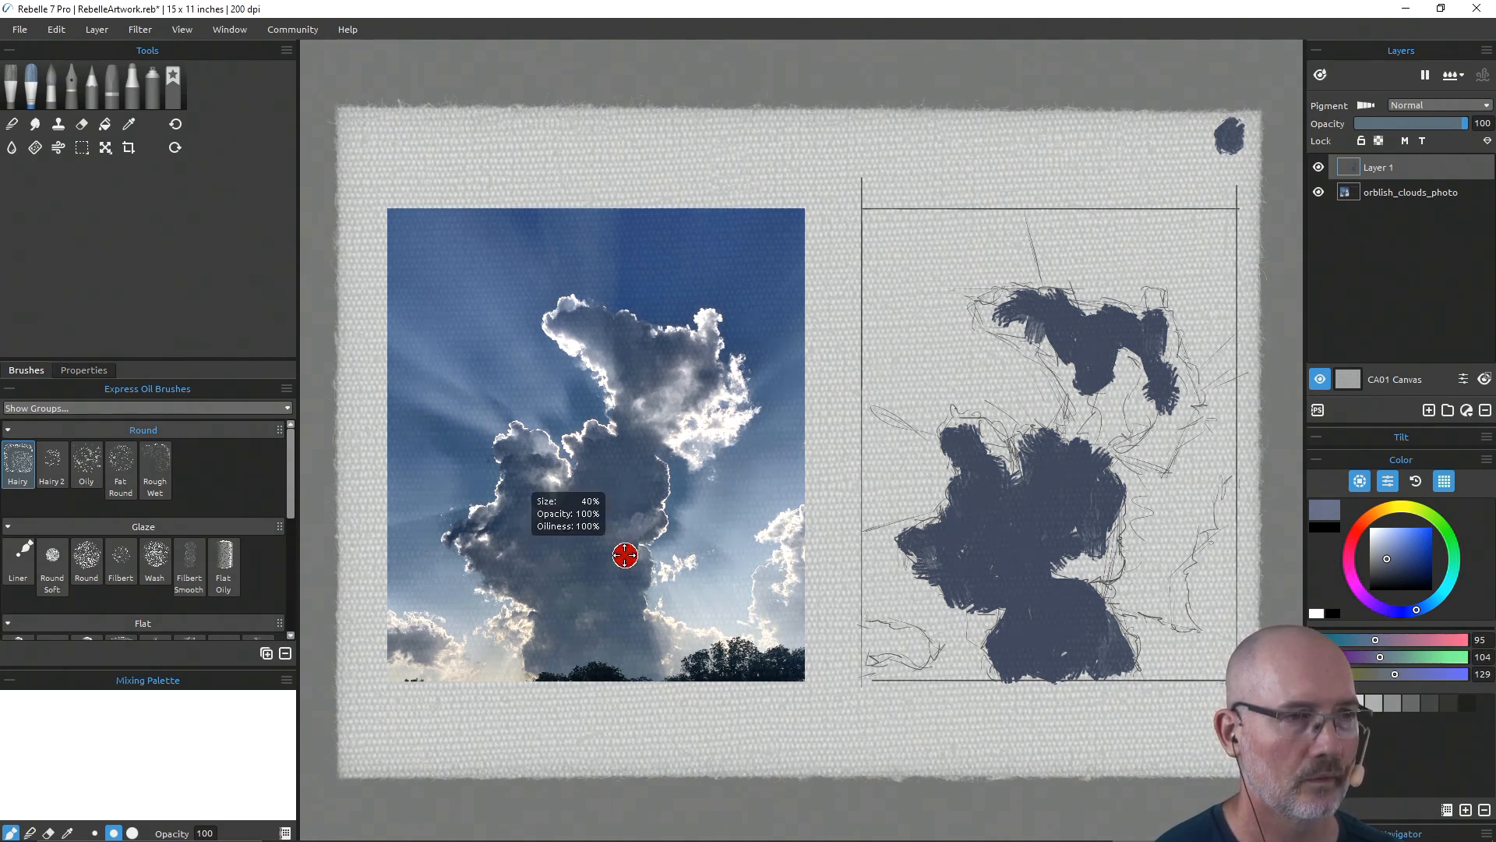
{"action": "key", "text": "ctrl+z"}
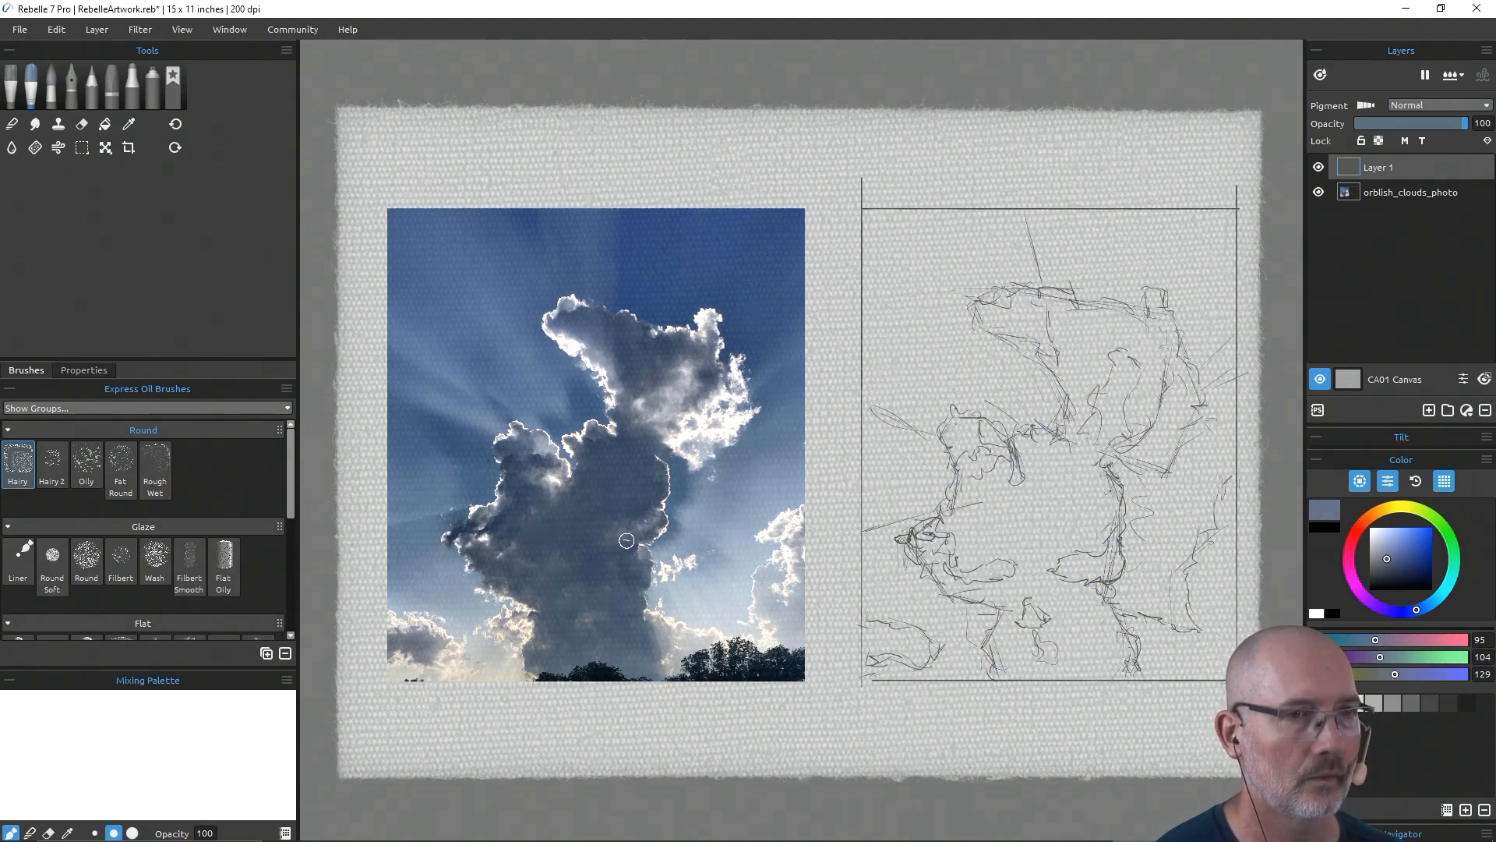
{"action": "key", "text": "ctrl+y"}
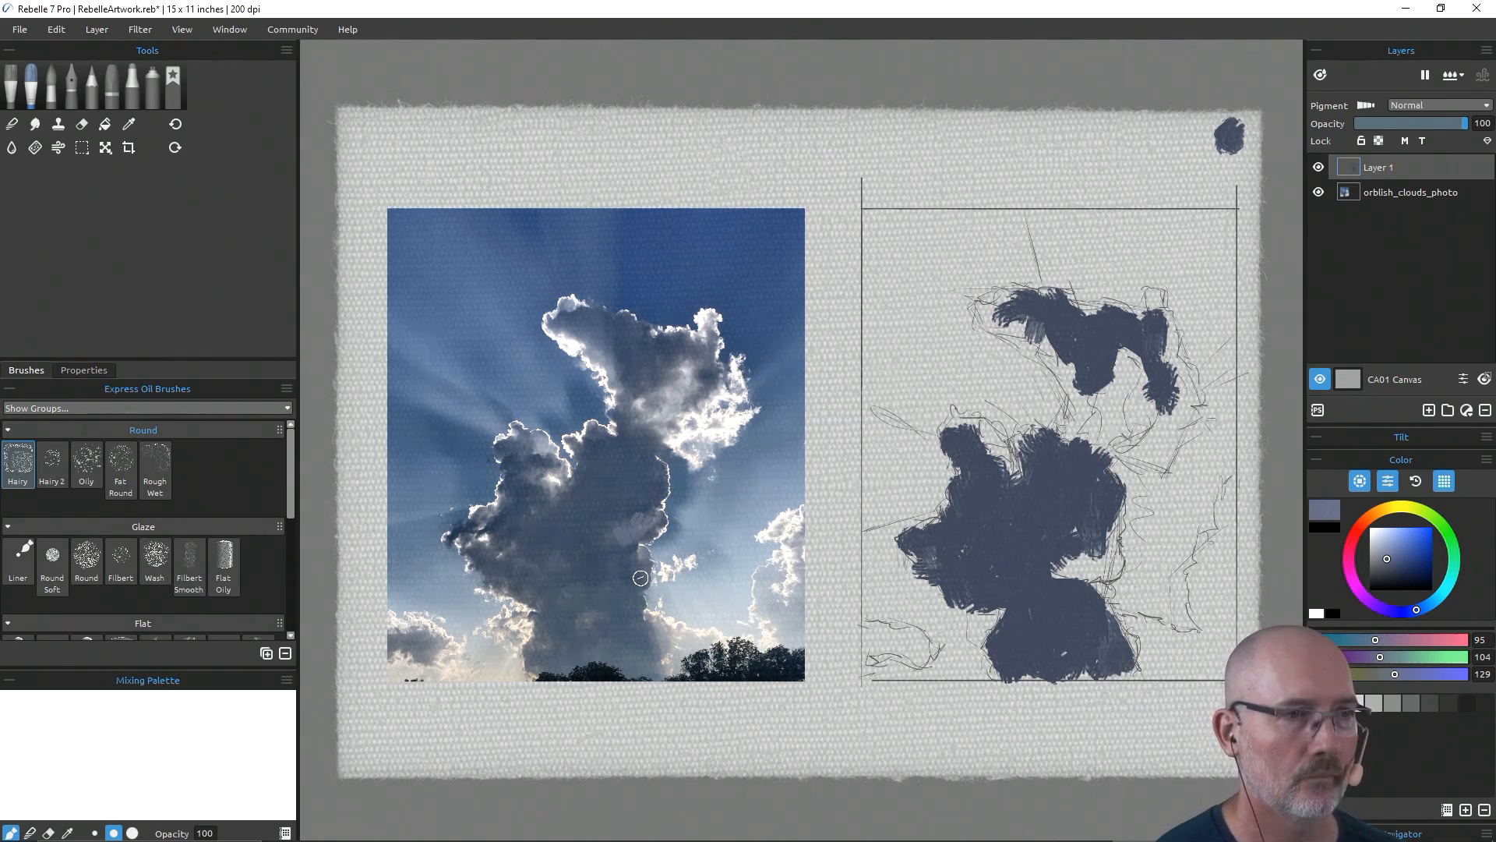
{"action": "key", "text": "ctrl+z"}
{"action": "key", "text": "ctrl+z"}
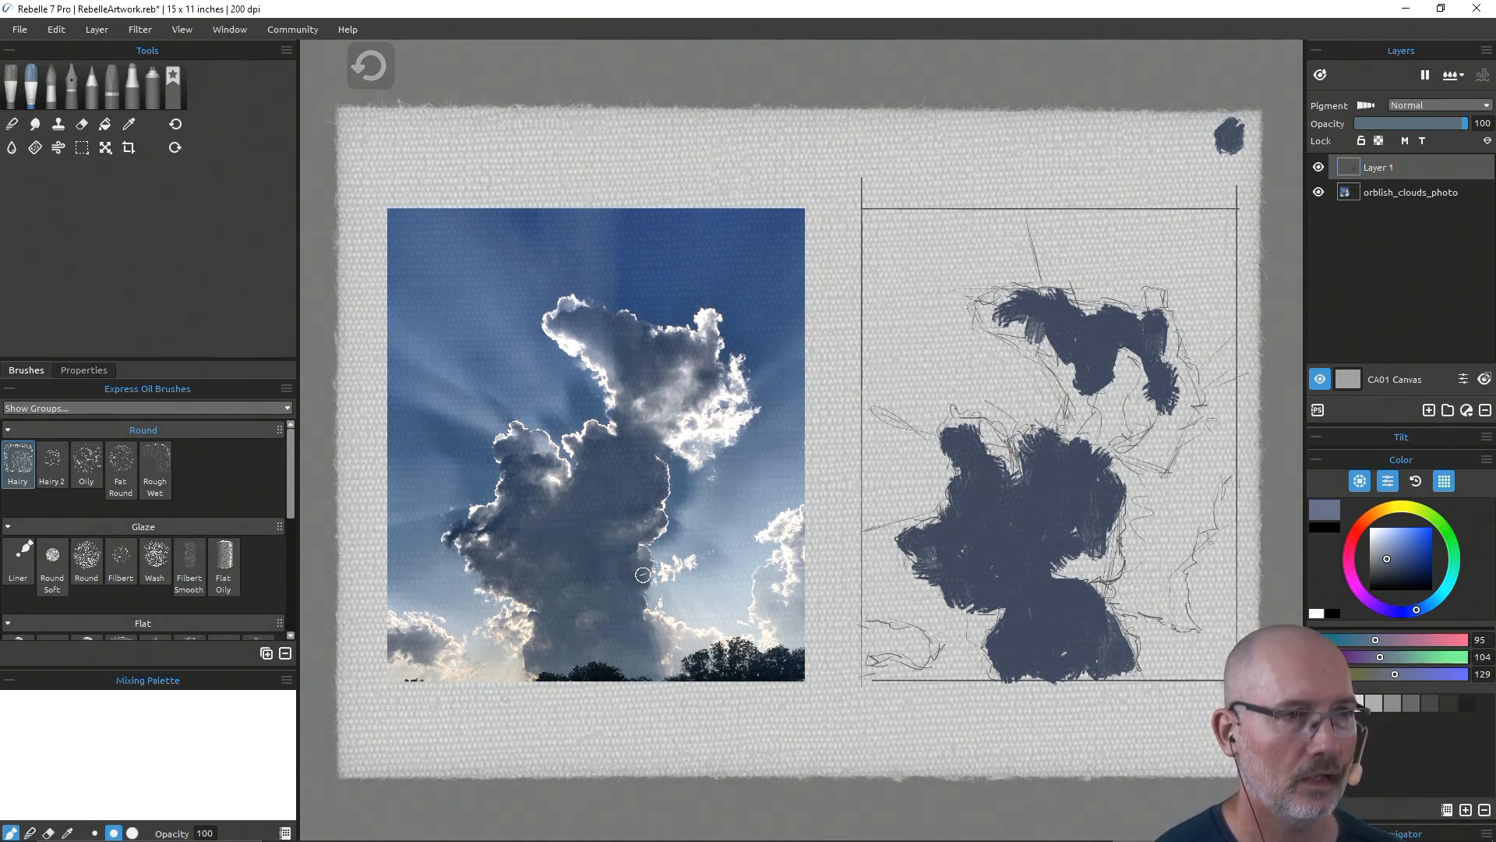
Step: Mix a more neutral grey with RGB 85, 89, 100 for the cloud's midtones
{"action": "left_click_drag", "start_coordinate": [1386, 563], "coordinate": [1381, 563]}
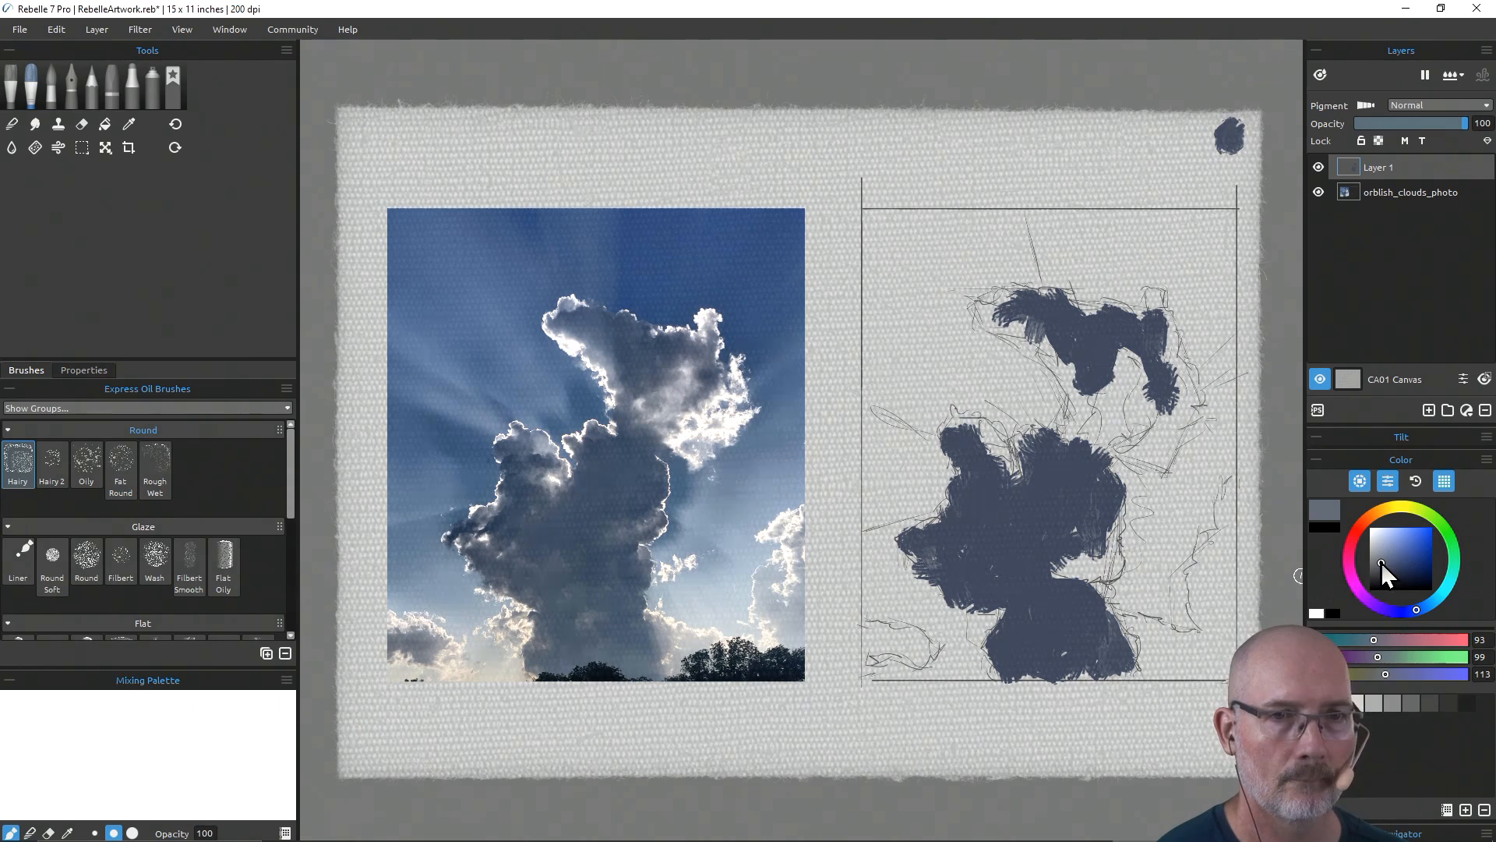
{"action": "left_click_drag", "start_coordinate": [1381, 563], "coordinate": [1380, 565]}
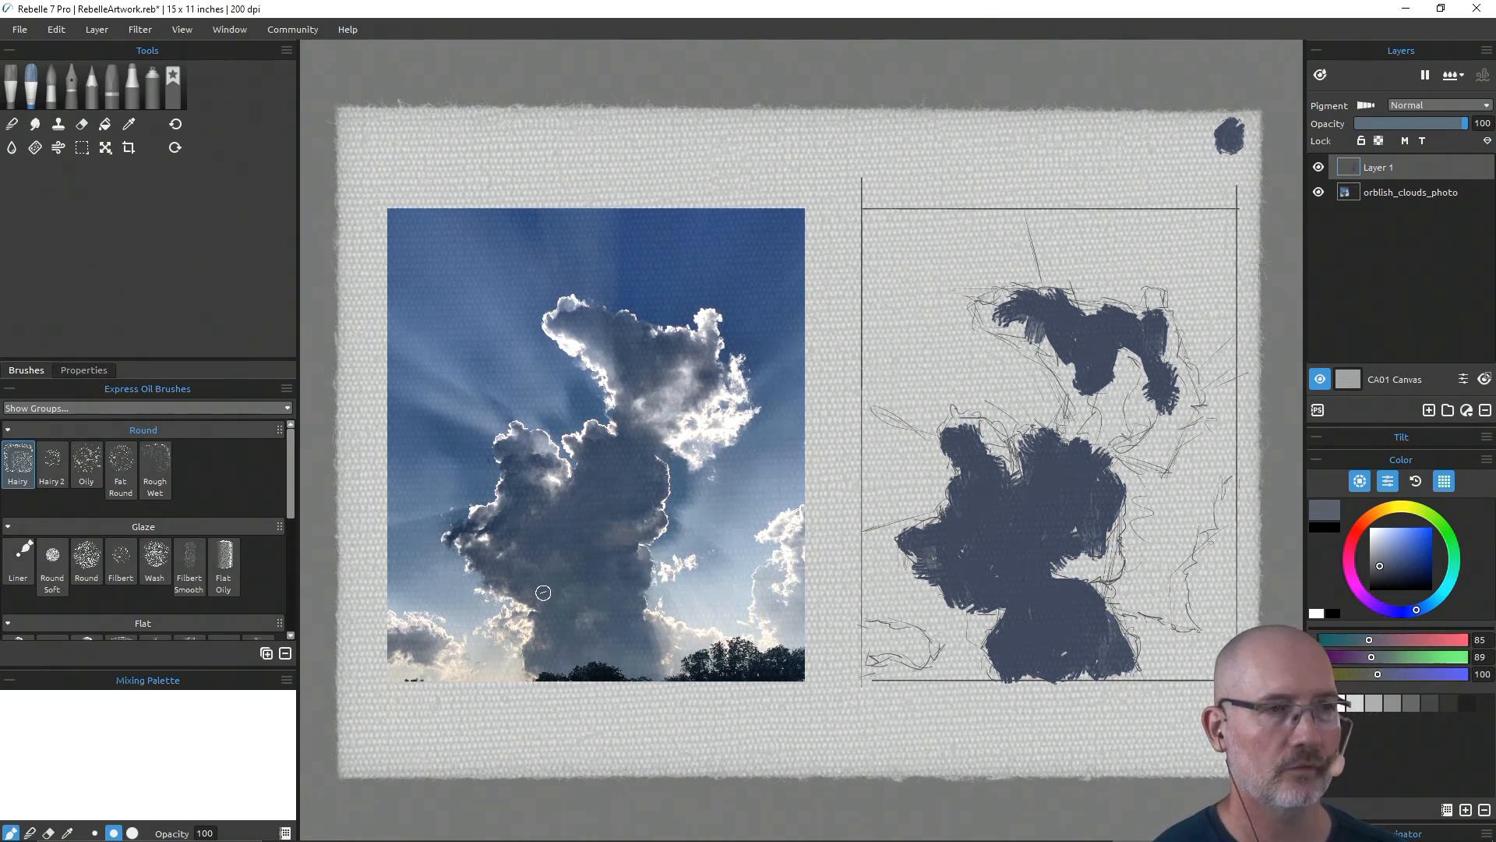
Step: Paint the neutral grey midtone onto the right, base and left areas of the lower cloud and the upper cloud's lower right
{"action": "key", "text": "ctrl+z"}
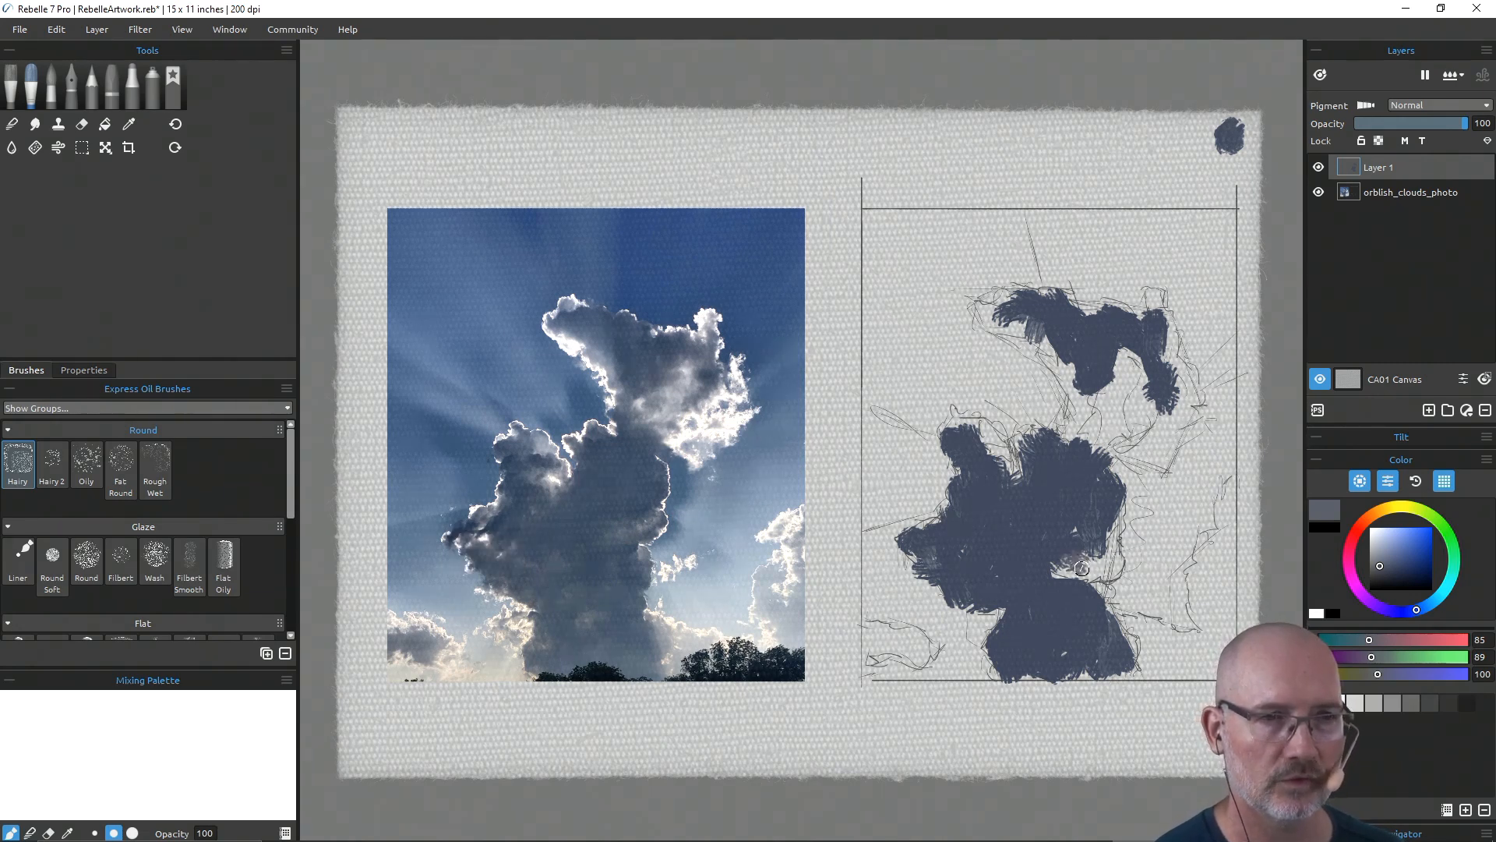
{"action": "mouse_move", "coordinate": [1082, 569]}
{"action": "left_mouse_down"}
{"action": "mouse_move", "coordinate": [1070, 573]}
{"action": "mouse_move", "coordinate": [1097, 574]}
{"action": "mouse_move", "coordinate": [1110, 550]}
{"action": "mouse_move", "coordinate": [1115, 563]}
{"action": "mouse_move", "coordinate": [1116, 538]}
{"action": "mouse_move", "coordinate": [1065, 569]}
{"action": "left_mouse_up"}
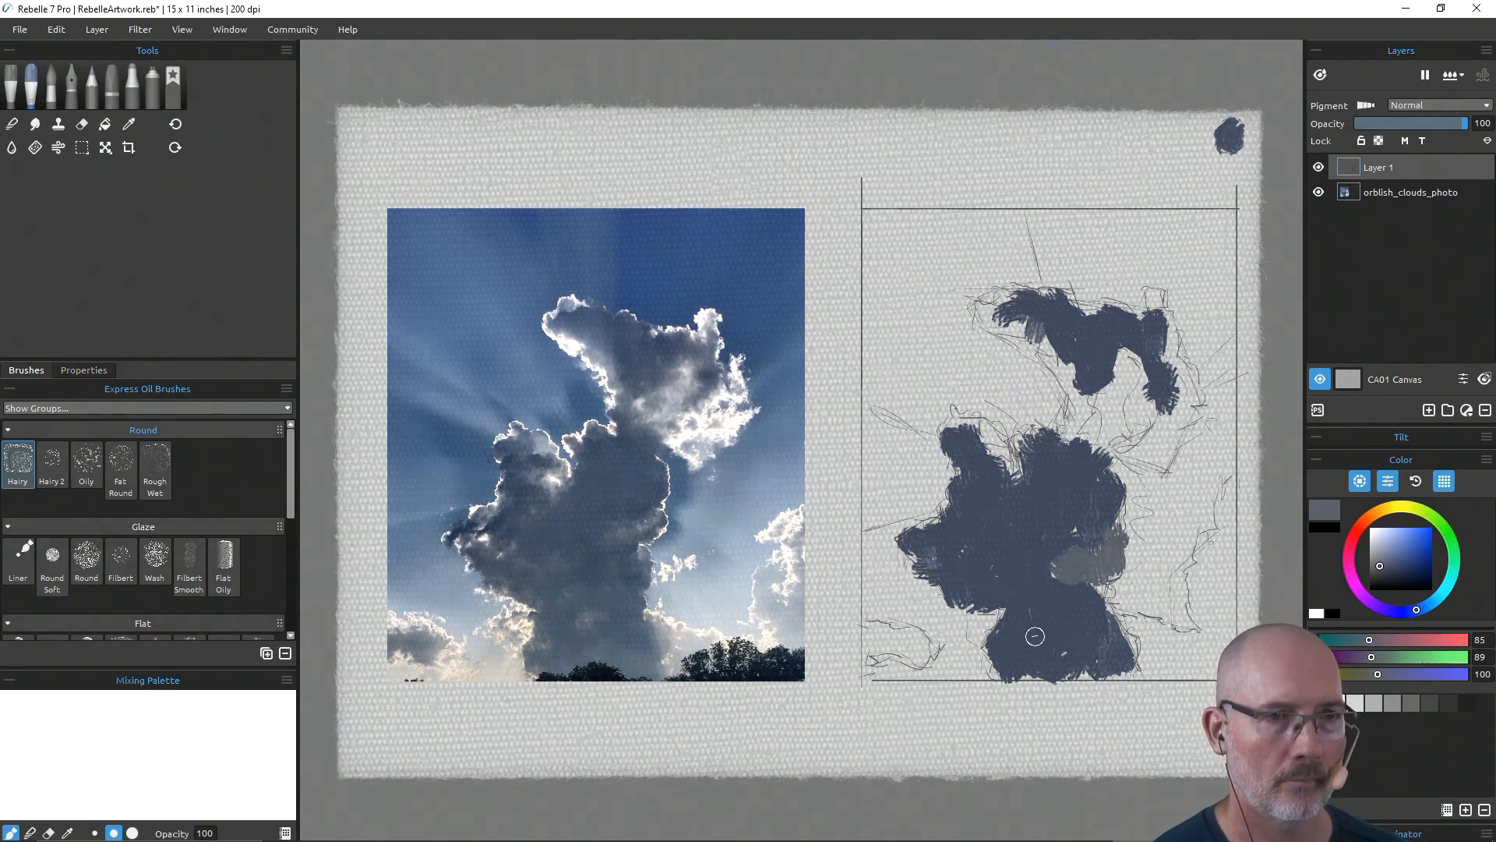
{"action": "left_click_drag", "start_coordinate": [1035, 637], "coordinate": [1052, 644]}
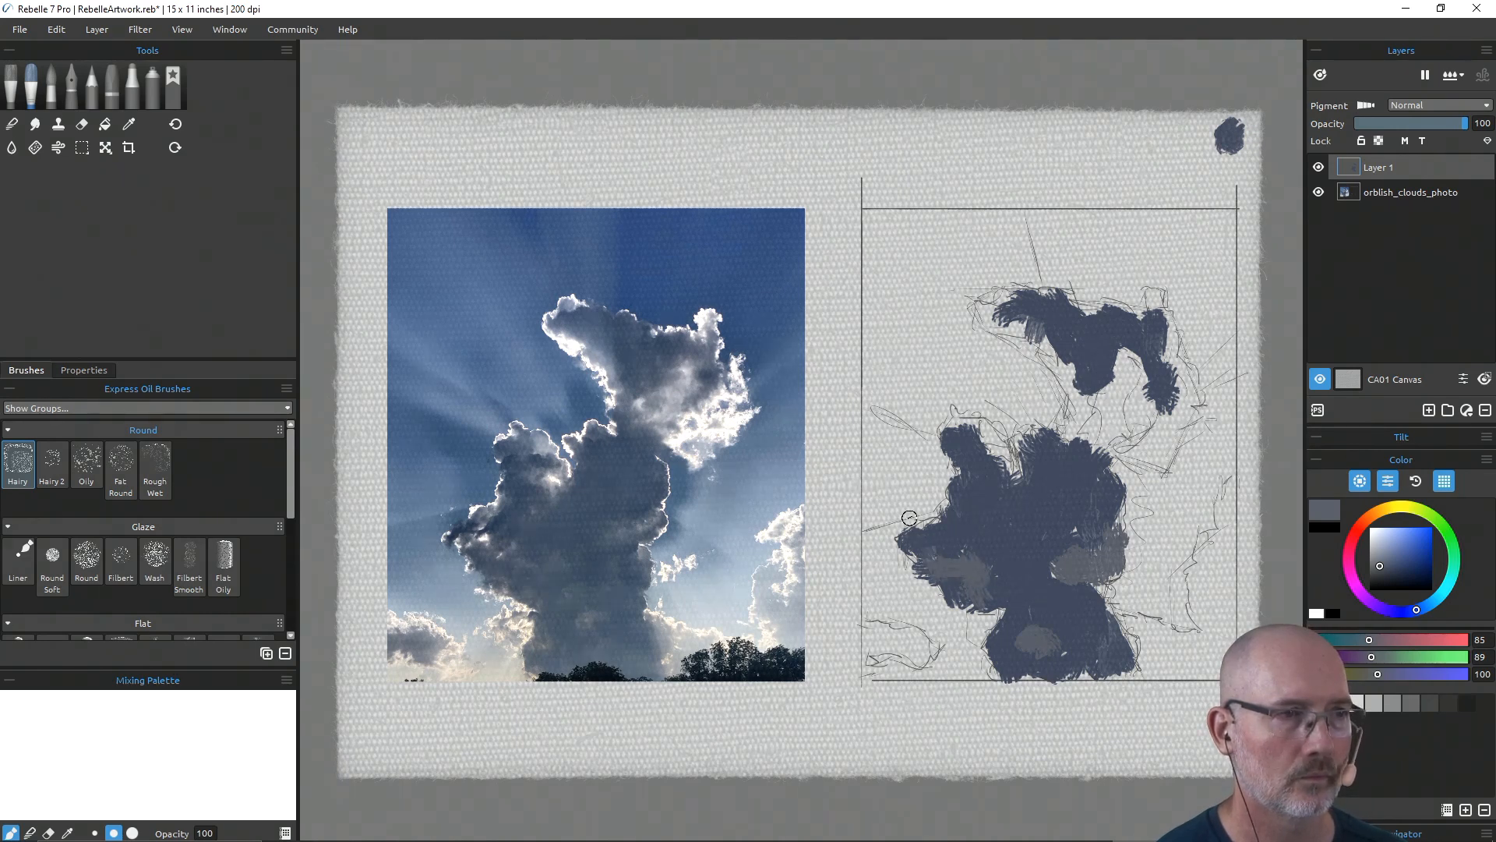
{"action": "left_click_drag", "start_coordinate": [922, 553], "coordinate": [937, 580]}
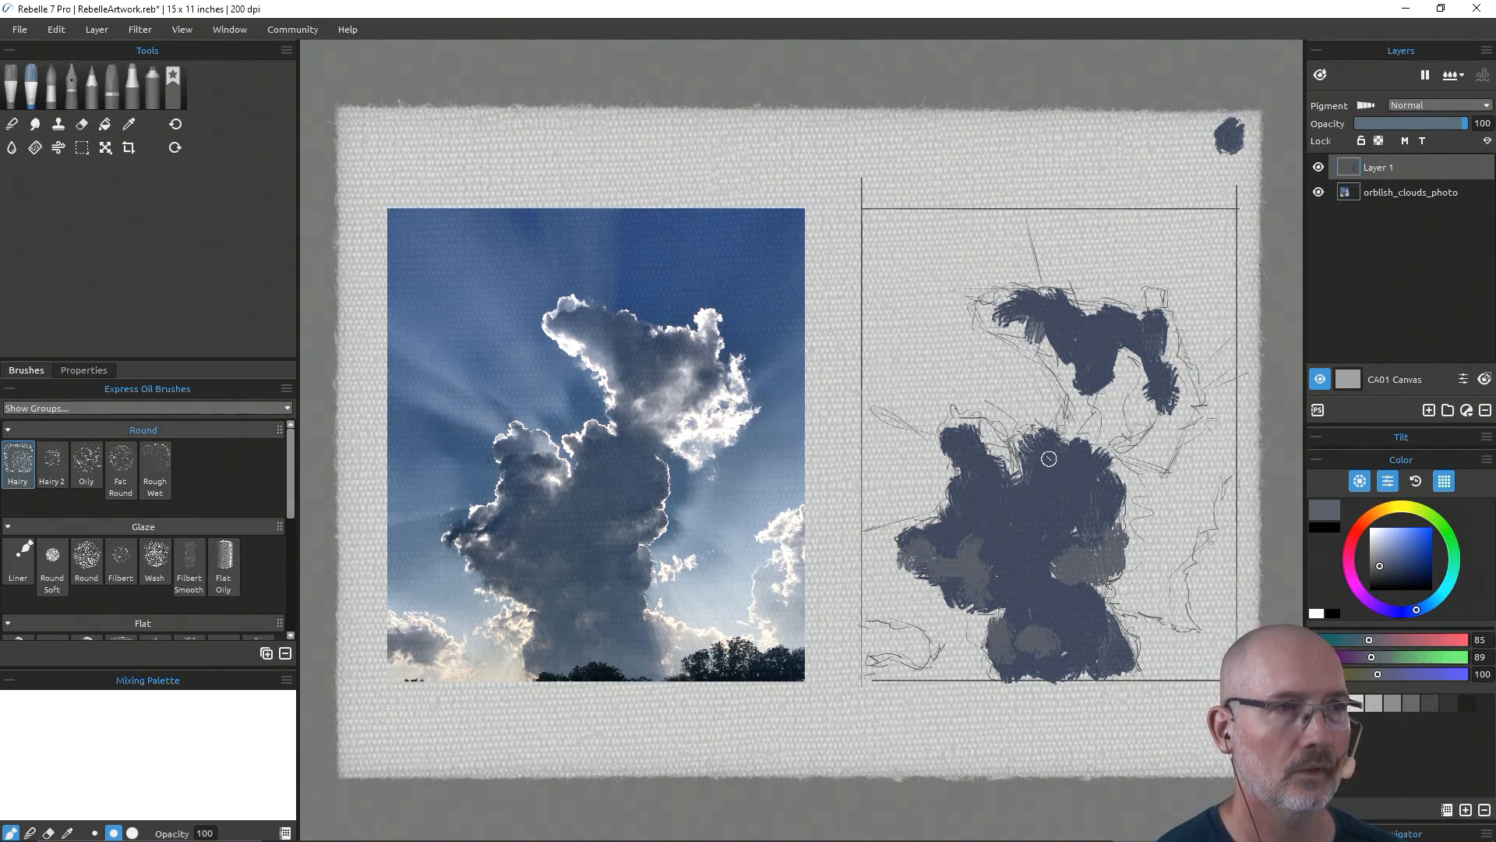
{"action": "mouse_move", "coordinate": [1130, 355]}
{"action": "left_mouse_down"}
{"action": "mouse_move", "coordinate": [1138, 368]}
{"action": "mouse_move", "coordinate": [1117, 378]}
{"action": "left_mouse_up"}
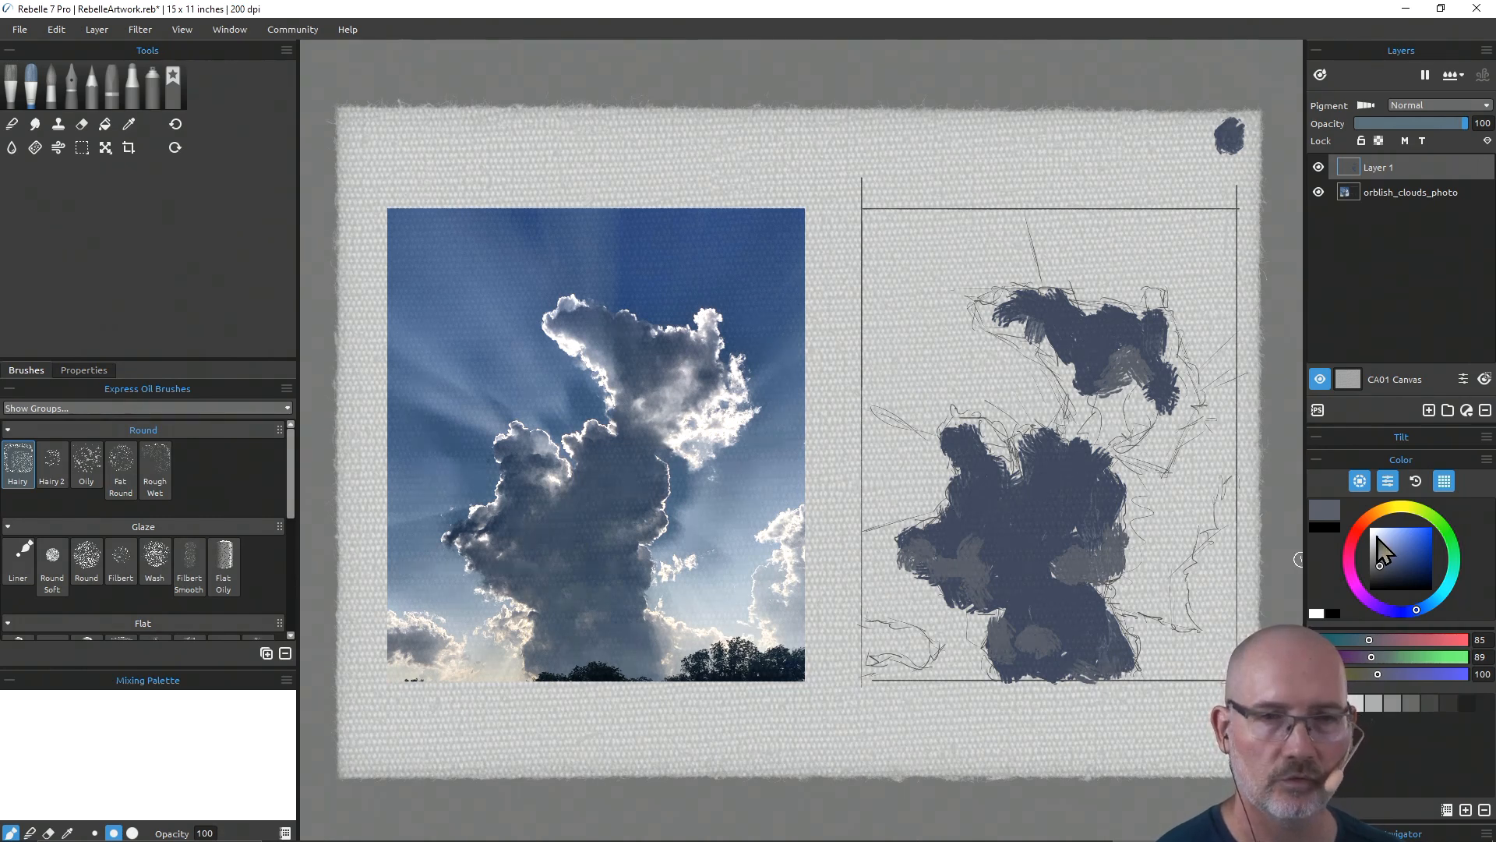
Step: Try a bluer grey, RGB 87, 99, 129, over the base of the sketch's lower cloud and undo those strokes
{"action": "left_click_drag", "start_coordinate": [1383, 566], "coordinate": [1390, 558]}
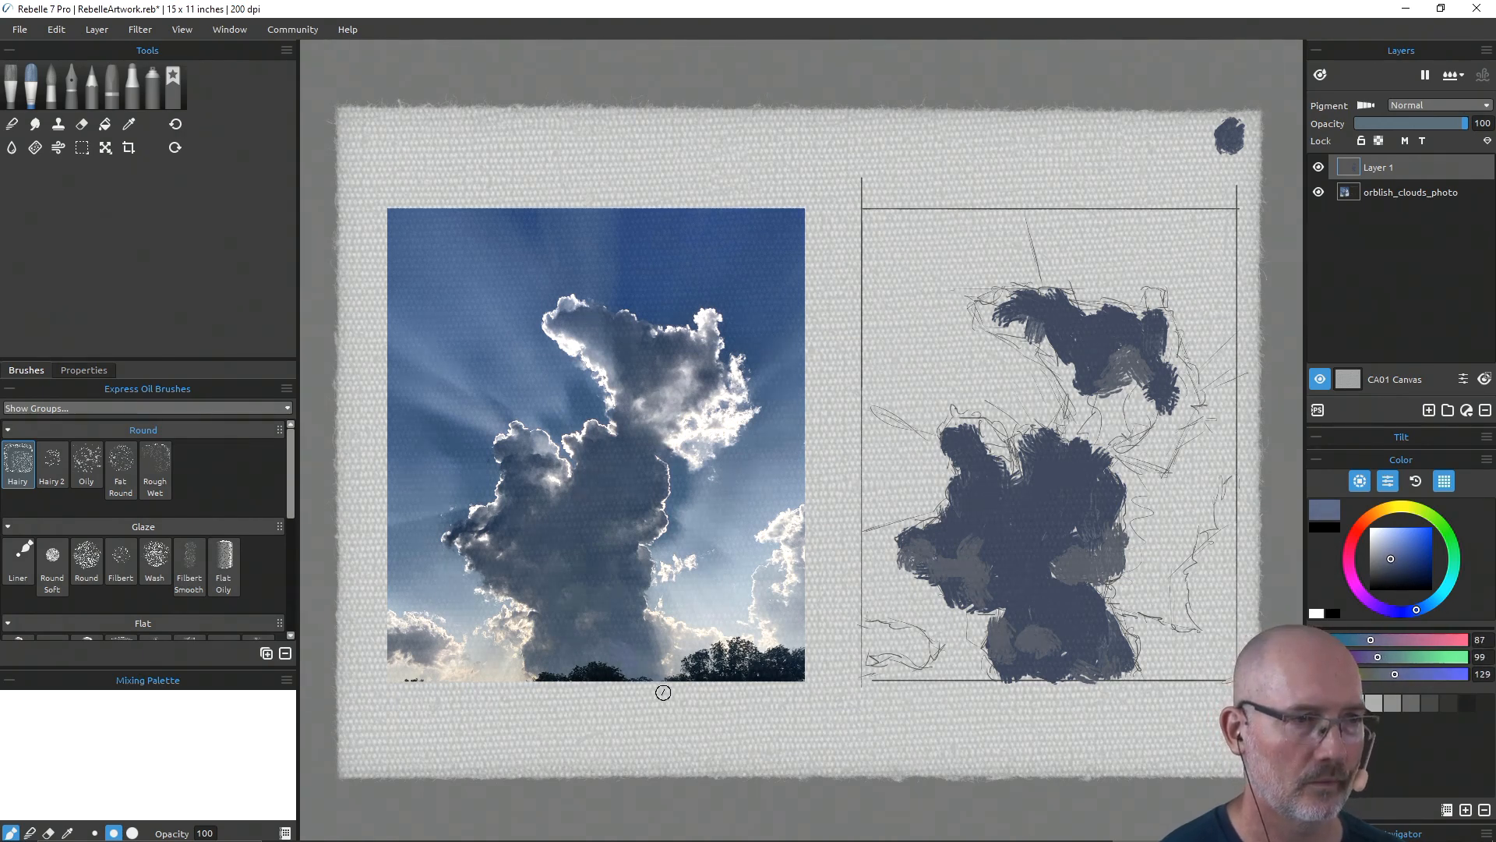
{"action": "mouse_move", "coordinate": [1090, 638]}
{"action": "left_mouse_down"}
{"action": "mouse_move", "coordinate": [1135, 654]}
{"action": "mouse_move", "coordinate": [1110, 636]}
{"action": "mouse_move", "coordinate": [1117, 656]}
{"action": "mouse_move", "coordinate": [1081, 604]}
{"action": "mouse_move", "coordinate": [1030, 668]}
{"action": "left_mouse_up"}
{"action": "mouse_move", "coordinate": [1017, 617]}
{"action": "left_mouse_down"}
{"action": "mouse_move", "coordinate": [1090, 592]}
{"action": "mouse_move", "coordinate": [1107, 632]}
{"action": "left_mouse_up"}
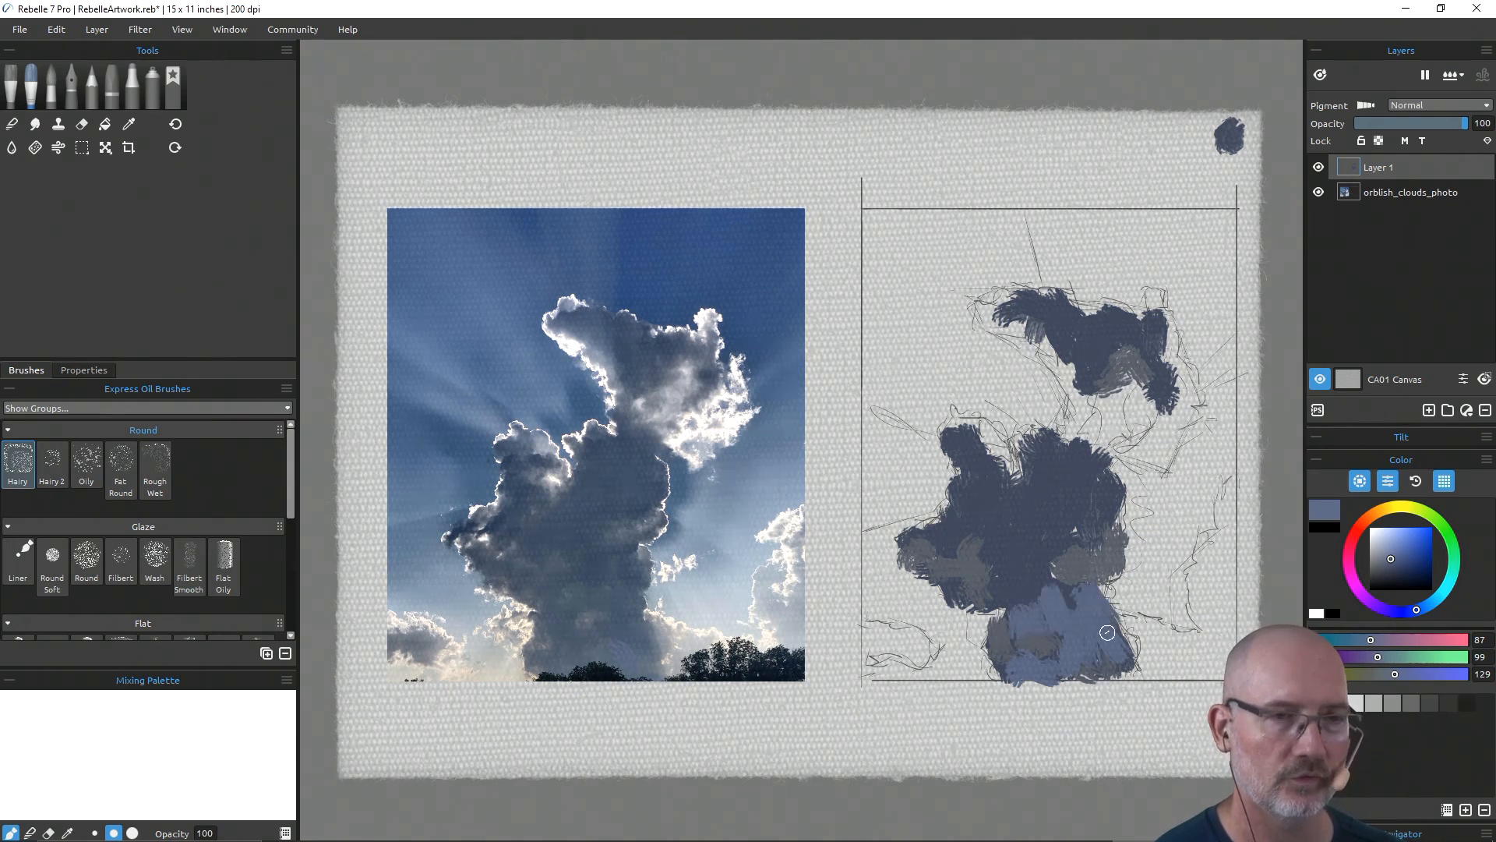
{"action": "key", "text": "ctrl+alt"}
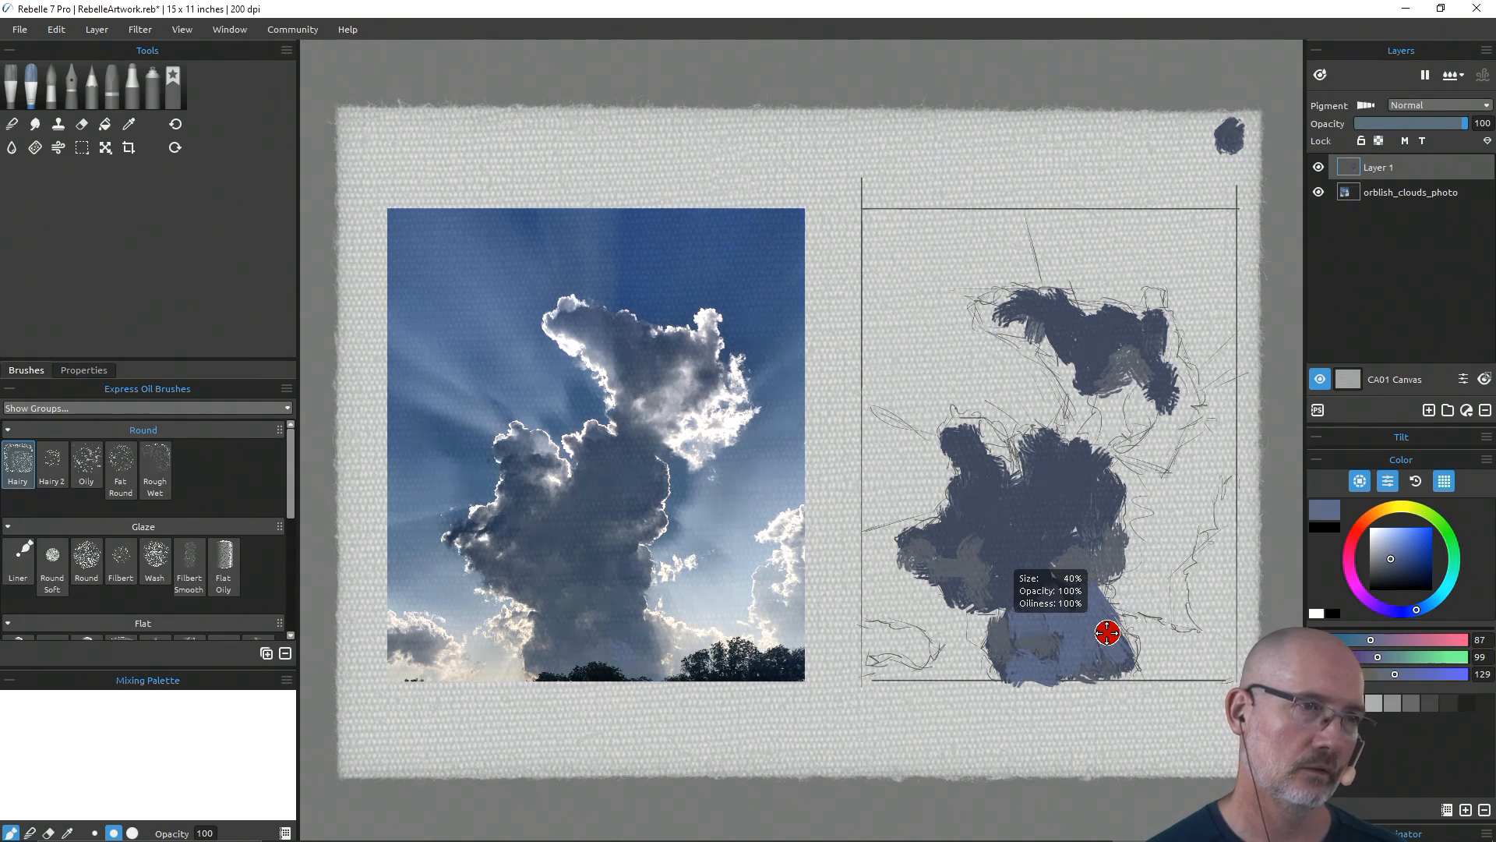
{"action": "key", "text": "ctrl+z"}
{"action": "key", "text": "ctrl+z"}
{"action": "key", "text": "ctrl+z"}
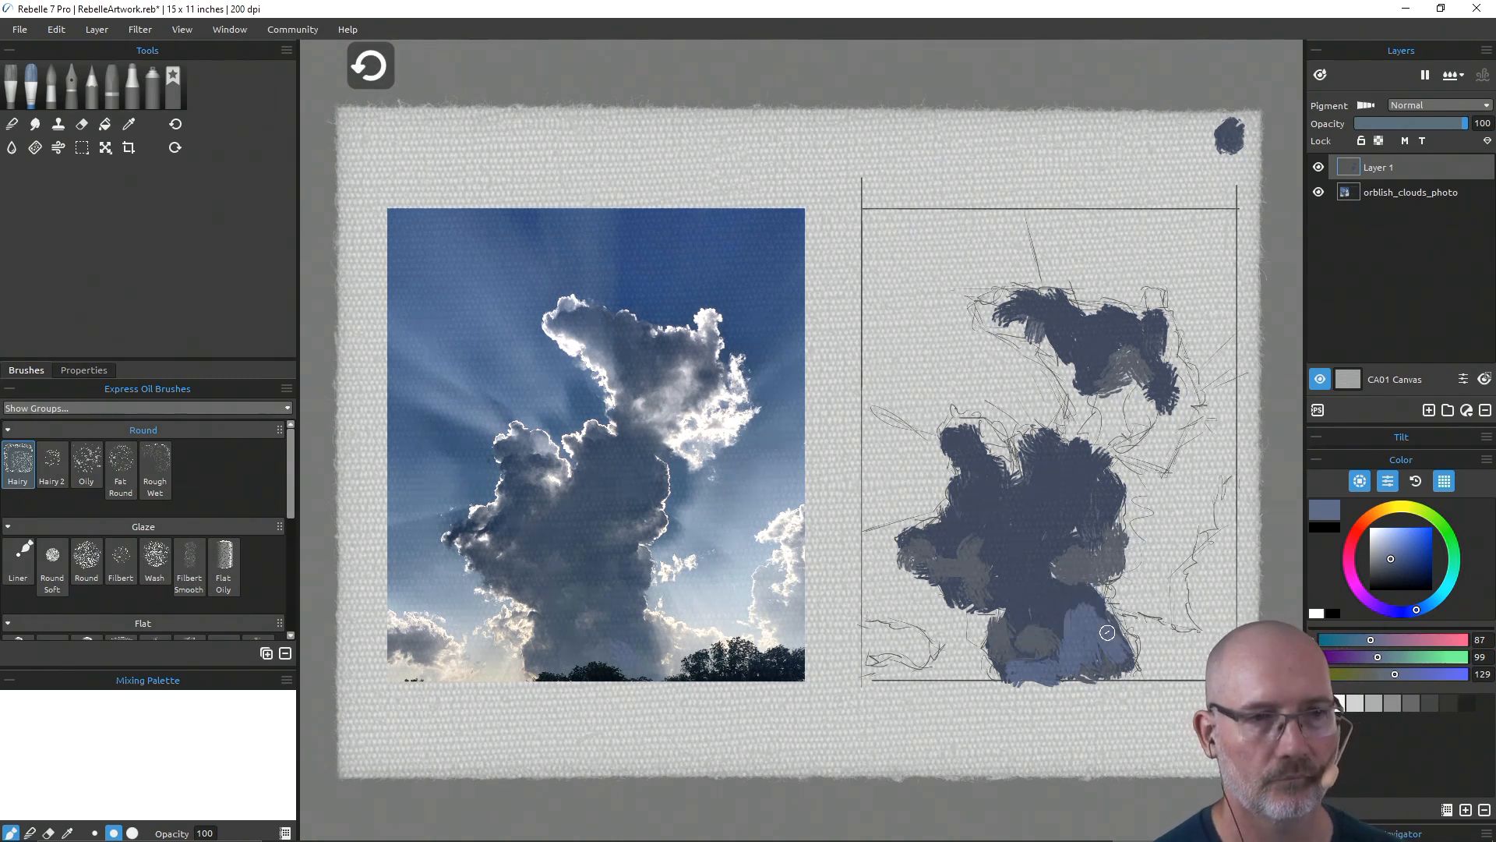
{"action": "key", "text": "ctrl+z"}
{"action": "key", "text": "ctrl+z"}
{"action": "key", "text": "ctrl+z"}
{"action": "key", "text": "ctrl+z"}
{"action": "key", "text": "ctrl+z"}
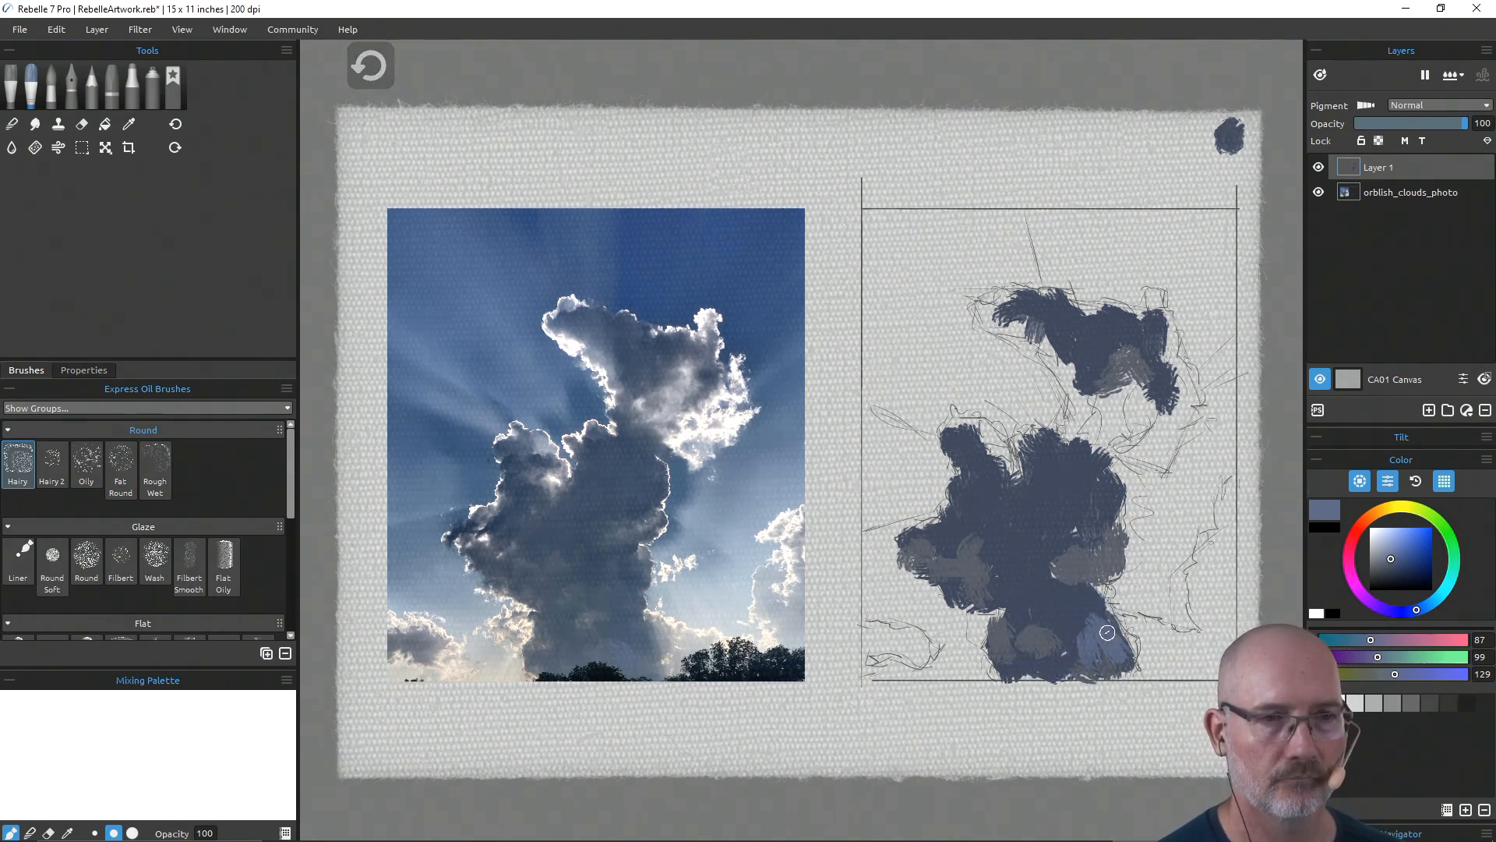
{"action": "key", "text": "ctrl+z"}
{"action": "key", "text": "ctrl+z"}
{"action": "key", "text": "ctrl+z"}
{"action": "key", "text": "ctrl+z"}
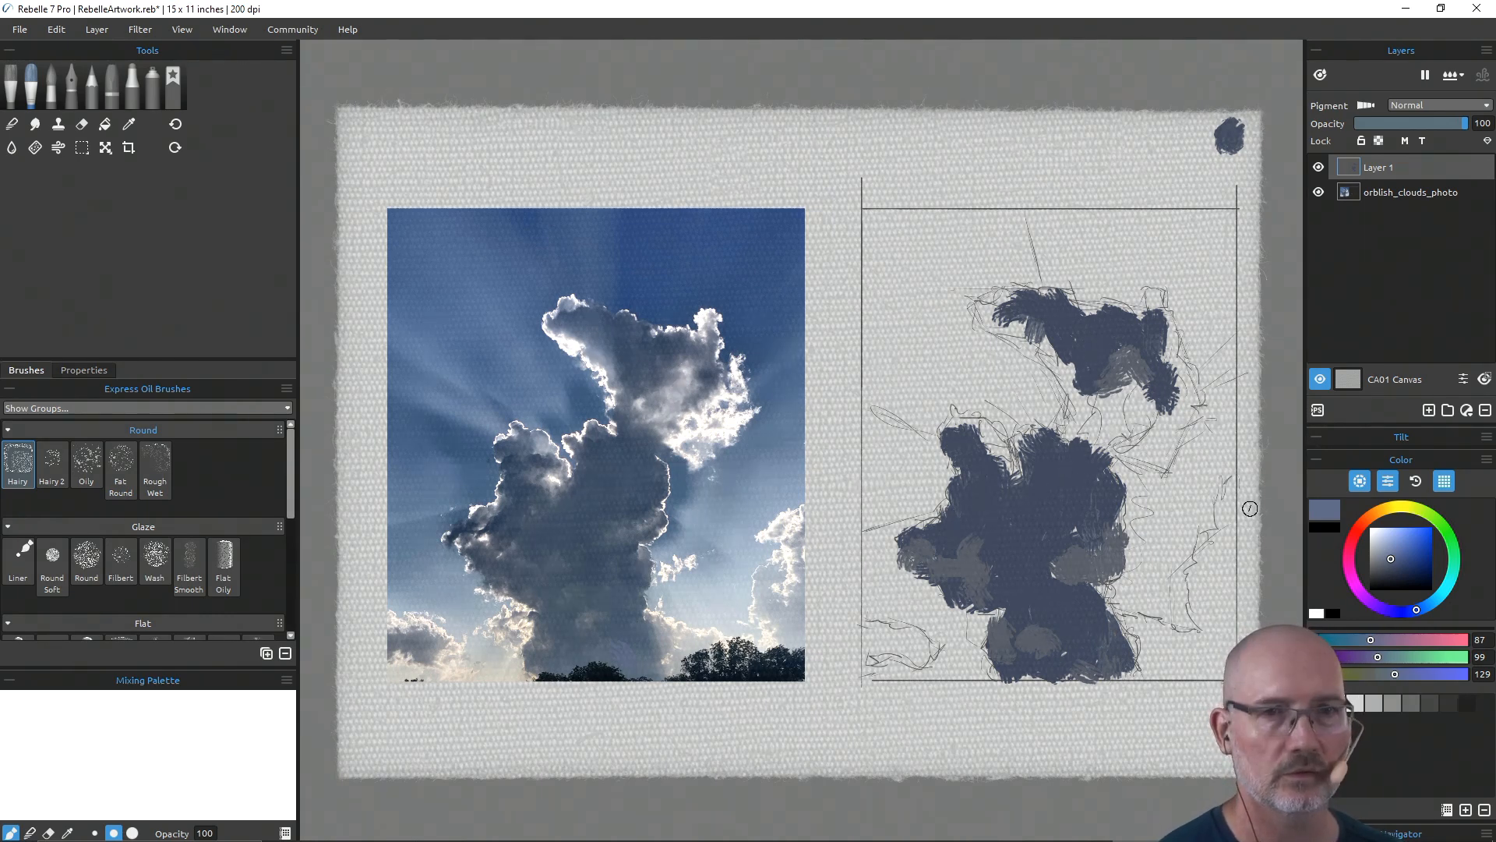
Step: Sample the neutral grey from the lower cloud's base and paint a swatch of it beside the dark blue swatch
{"action": "left_click_drag", "start_coordinate": [1392, 557], "coordinate": [1379, 555]}
{"action": "left_click", "coordinate": [1035, 640], "text": "alt"}
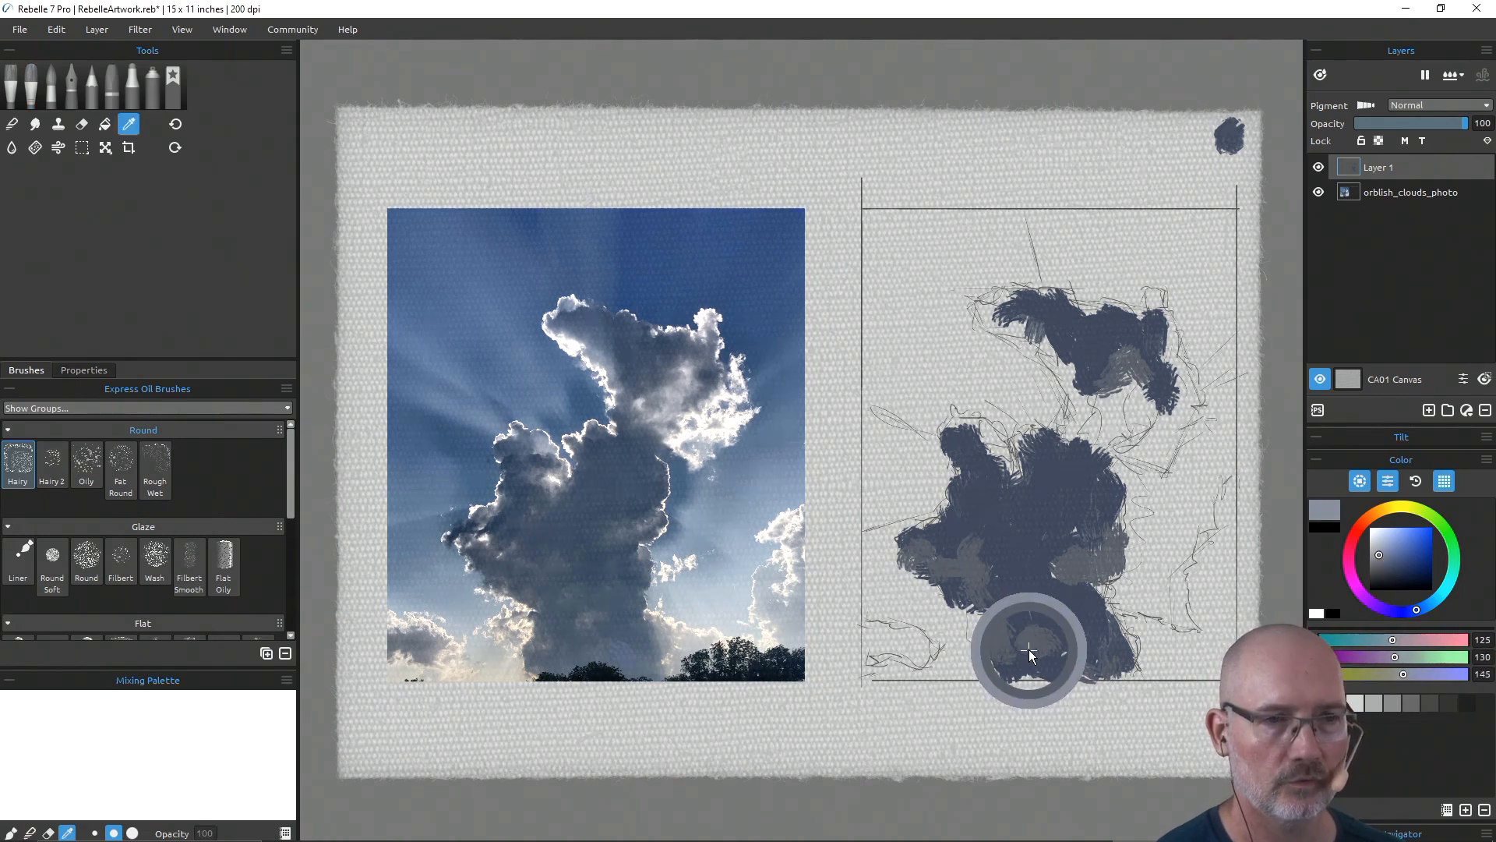
{"action": "left_click_drag", "start_coordinate": [1173, 134], "coordinate": [1185, 144]}
Step: Mix a lighter grey, RGB 104, 109, 123, test it on the photo, and paint it along the sketched upper cloud's lower edge
{"action": "left_click_drag", "start_coordinate": [1384, 558], "coordinate": [1379, 560]}
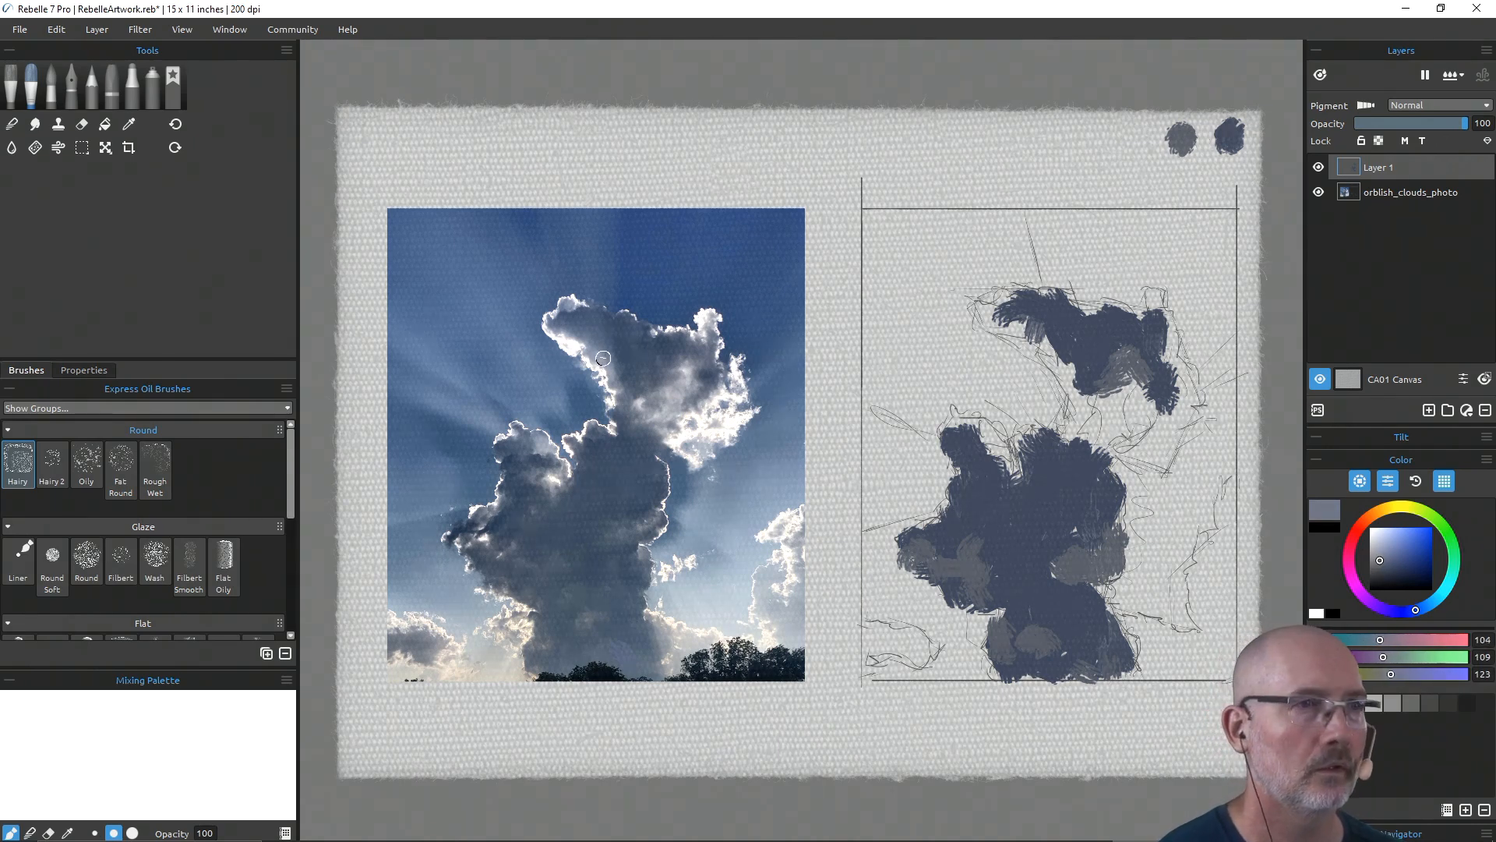
{"action": "mouse_move", "coordinate": [675, 396]}
{"action": "left_mouse_down"}
{"action": "mouse_move", "coordinate": [667, 425]}
{"action": "mouse_move", "coordinate": [689, 387]}
{"action": "left_mouse_up"}
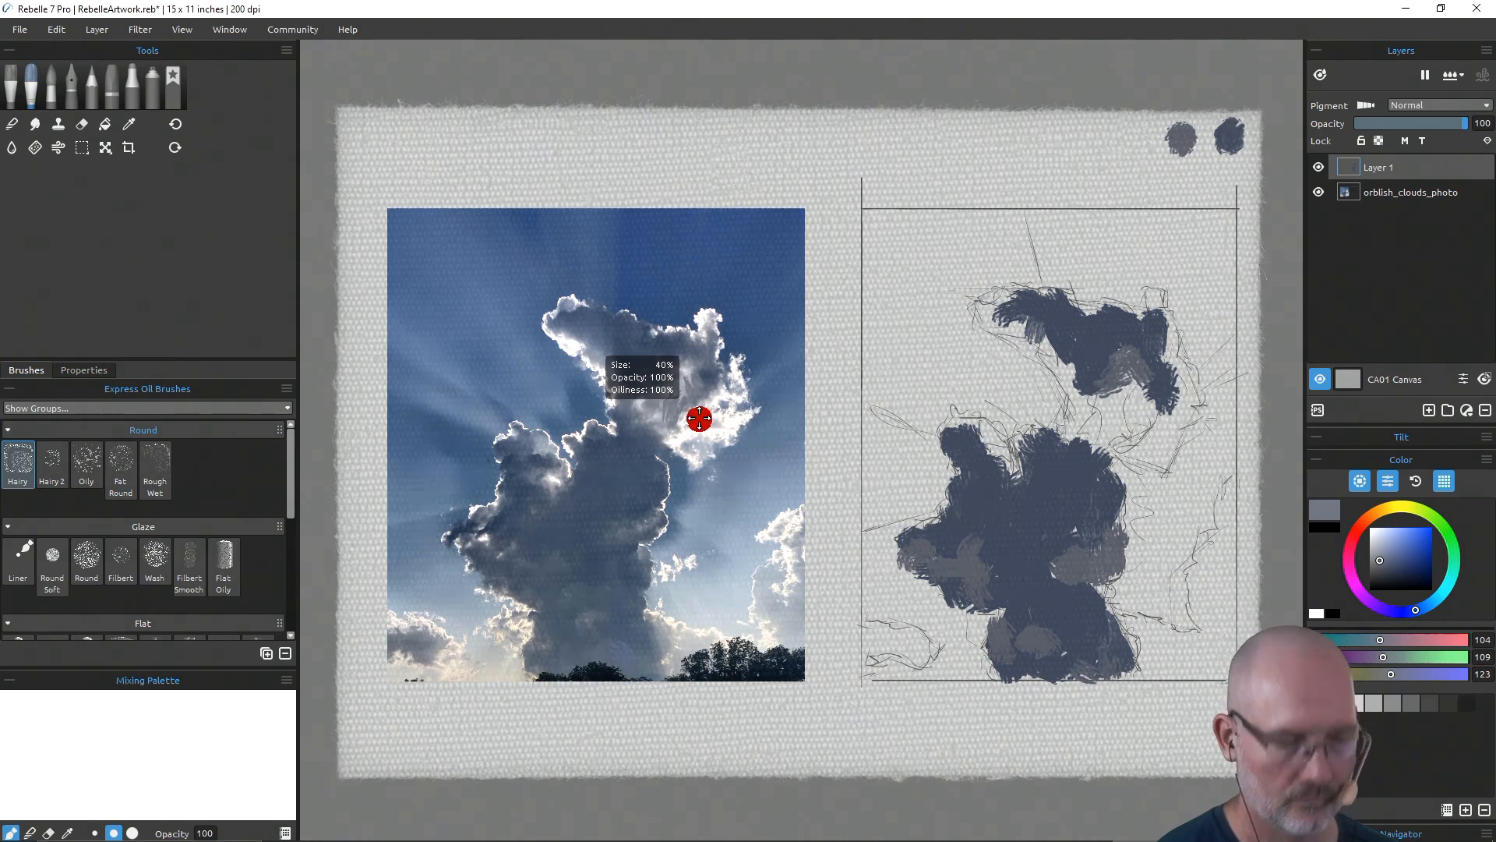
{"action": "key", "text": "ctrl+z"}
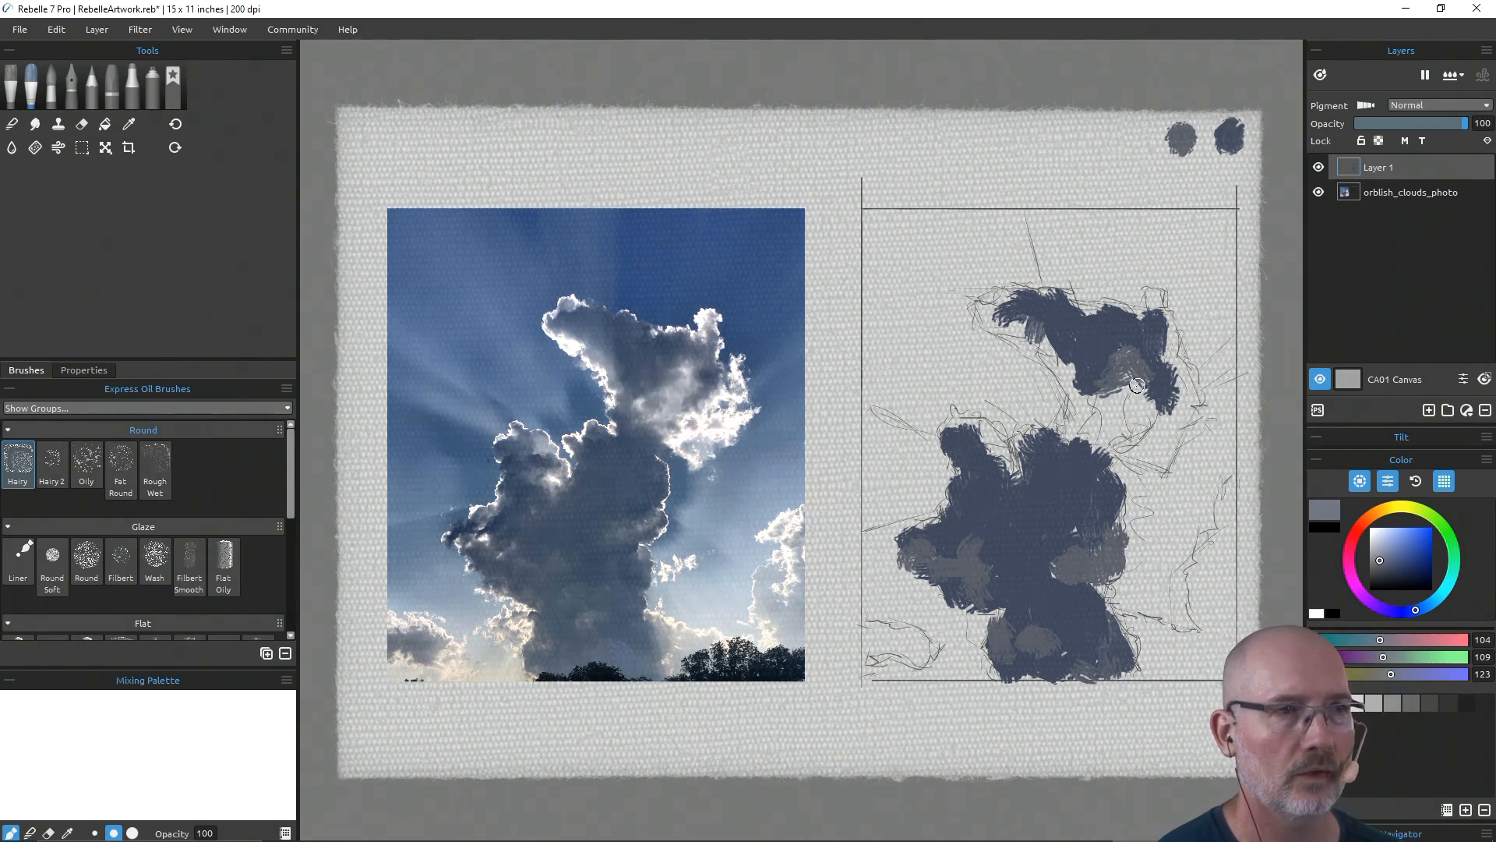
{"action": "mouse_move", "coordinate": [1136, 385]}
{"action": "left_mouse_down"}
{"action": "mouse_move", "coordinate": [1124, 408]}
{"action": "mouse_move", "coordinate": [1085, 399]}
{"action": "left_mouse_up"}
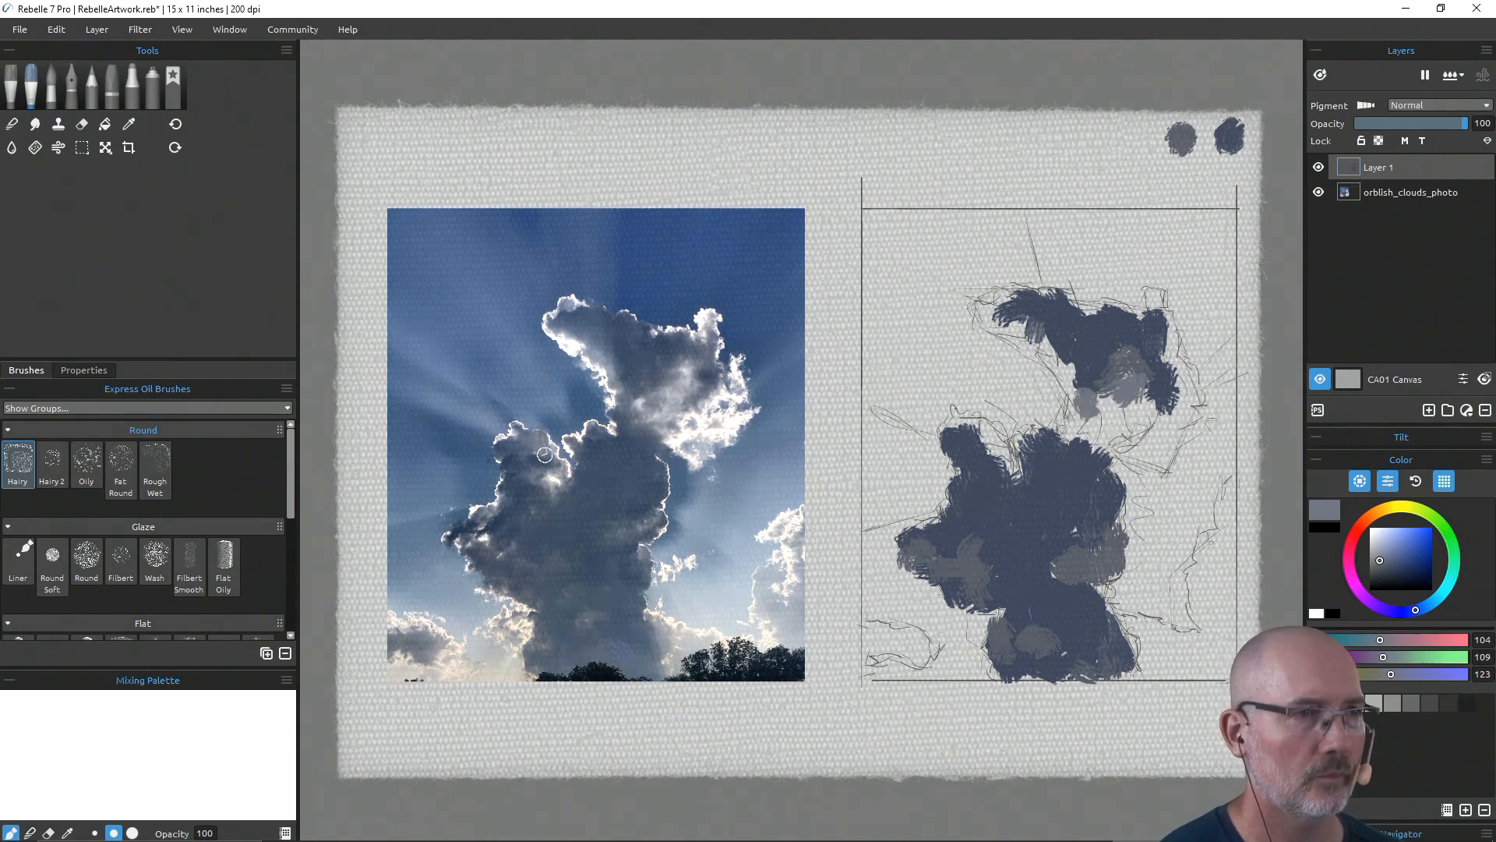
Step: Mix a slightly bluer grey, RGB 101, 109, 129, and paint it along the left edges of the upper and lower clouds
{"action": "left_click", "coordinate": [554, 478]}
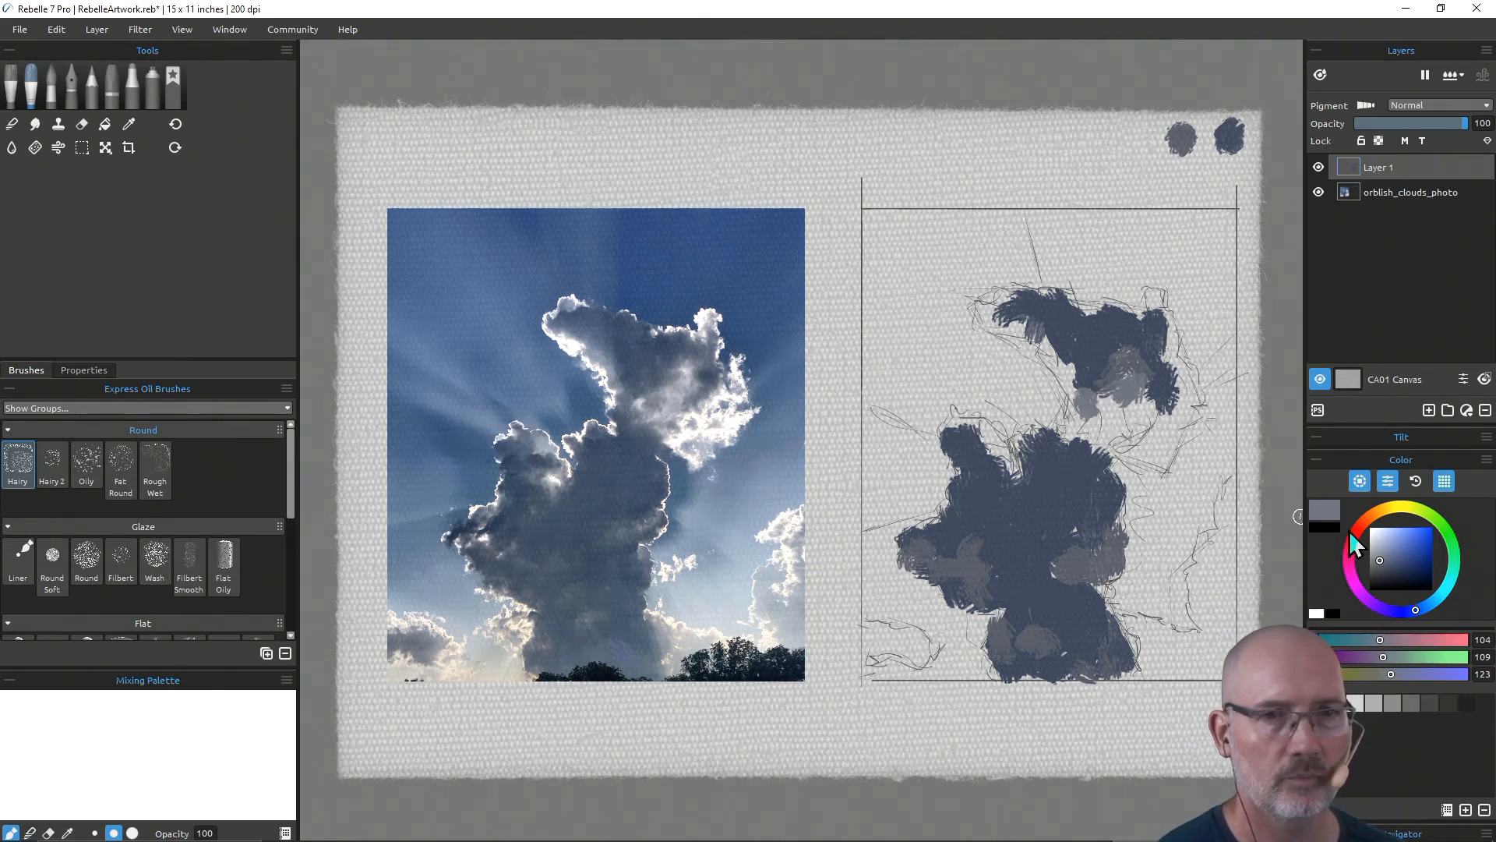
{"action": "left_click_drag", "start_coordinate": [1382, 562], "coordinate": [1383, 558]}
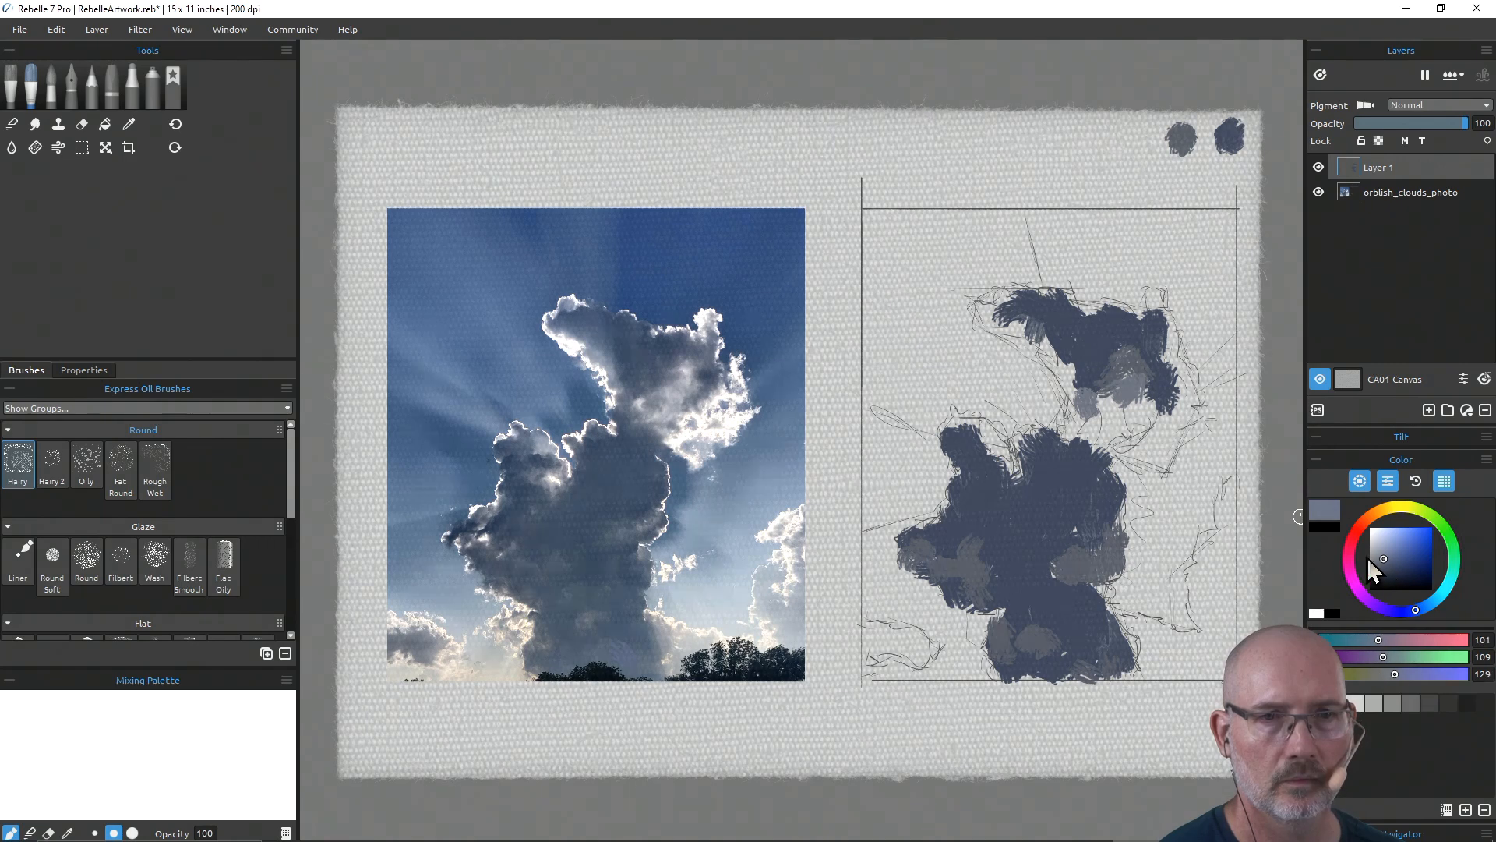
{"action": "left_click", "coordinate": [584, 524]}
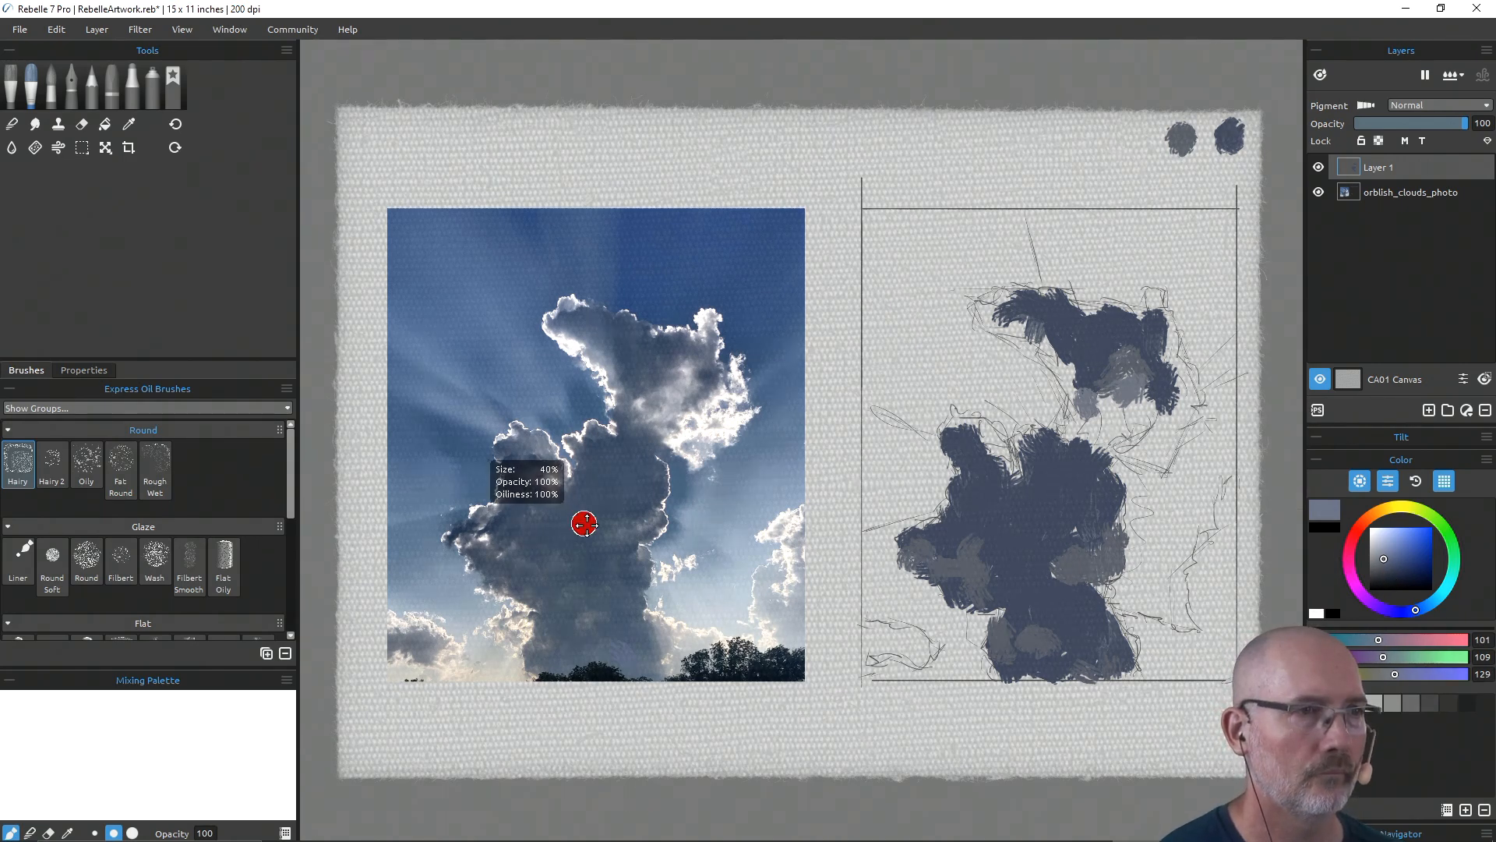
{"action": "mouse_move", "coordinate": [979, 421]}
{"action": "left_mouse_down"}
{"action": "mouse_move", "coordinate": [1014, 469]}
{"action": "mouse_move", "coordinate": [950, 416]}
{"action": "left_mouse_up"}
{"action": "mouse_move", "coordinate": [1040, 335]}
{"action": "left_mouse_down"}
{"action": "mouse_move", "coordinate": [1070, 392]}
{"action": "mouse_move", "coordinate": [1044, 345]}
{"action": "mouse_move", "coordinate": [1002, 319]}
{"action": "mouse_move", "coordinate": [1027, 326]}
{"action": "mouse_move", "coordinate": [989, 315]}
{"action": "left_mouse_up"}
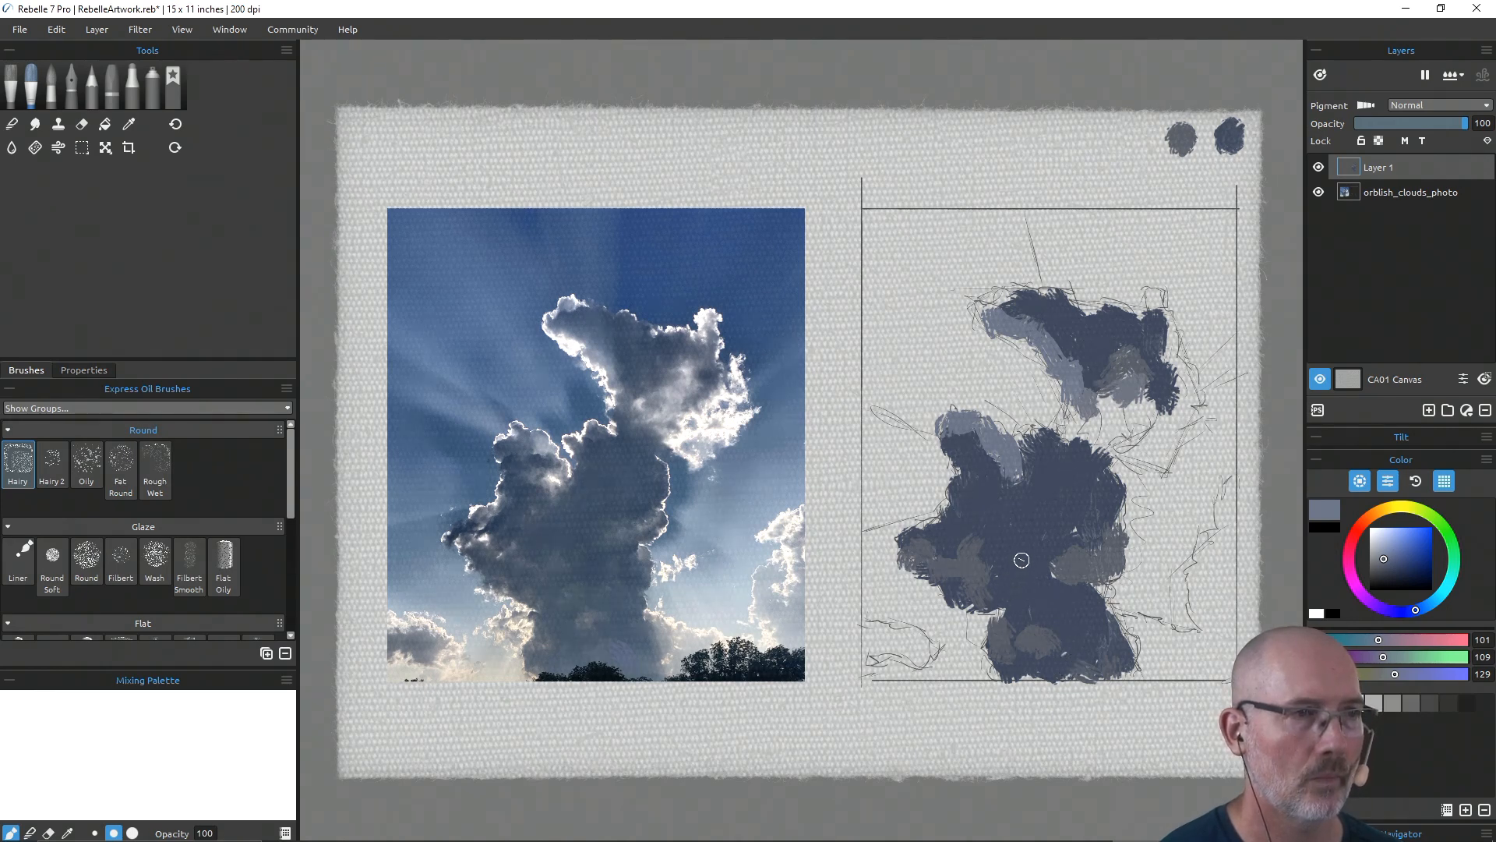
{"action": "mouse_move", "coordinate": [939, 492]}
{"action": "left_mouse_down"}
{"action": "mouse_move", "coordinate": [946, 510]}
{"action": "mouse_move", "coordinate": [950, 491]}
{"action": "left_mouse_up"}
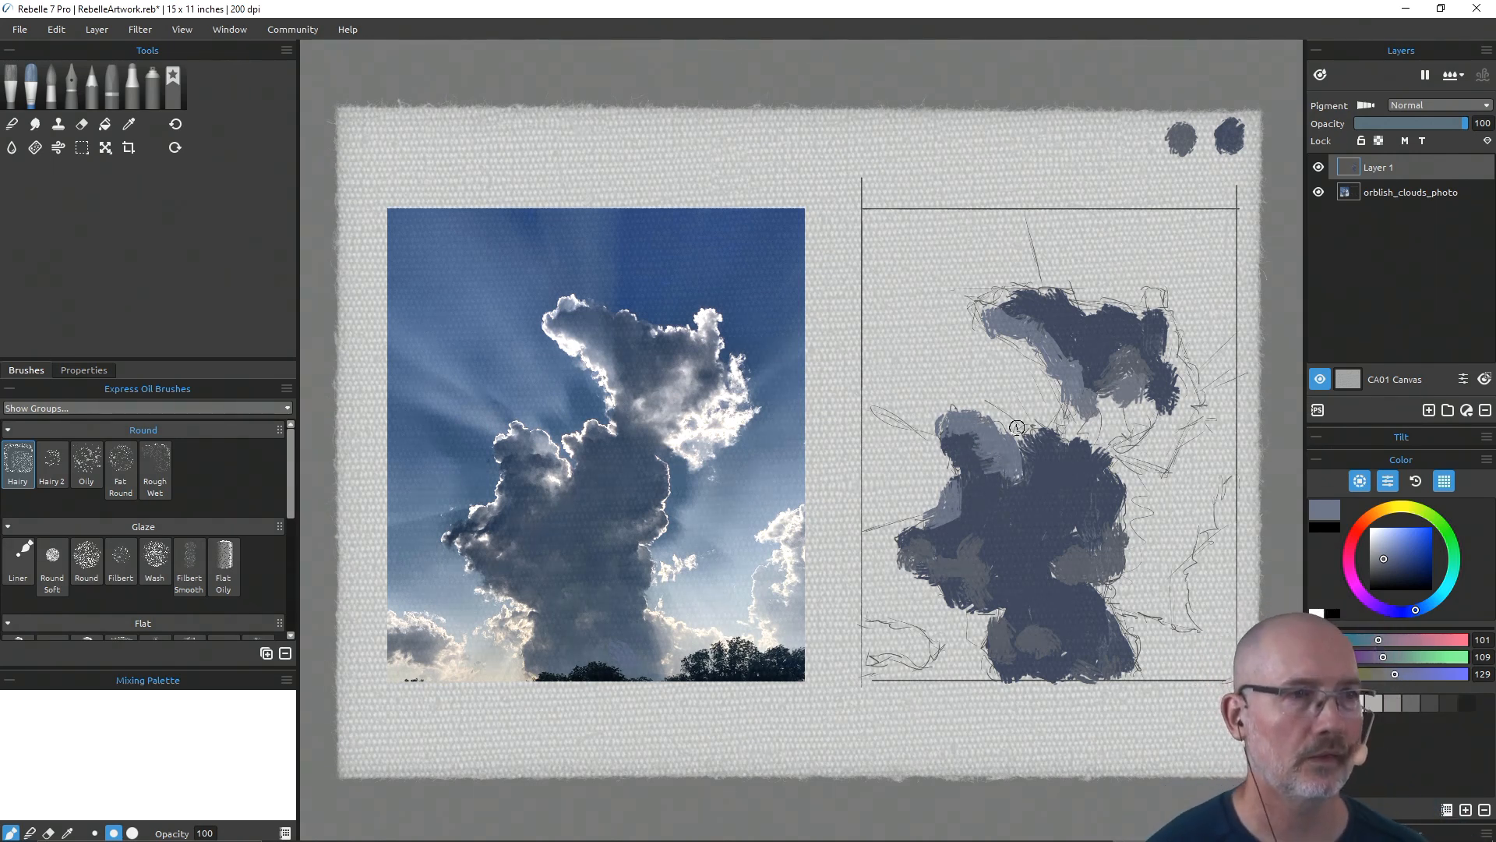
Step: Sample the mid blue-grey from the lower cloud's upper-left area and add it as a third swatch in the row
{"action": "left_click", "coordinate": [1386, 555]}
{"action": "left_click_drag", "start_coordinate": [1387, 556], "coordinate": [1377, 548]}
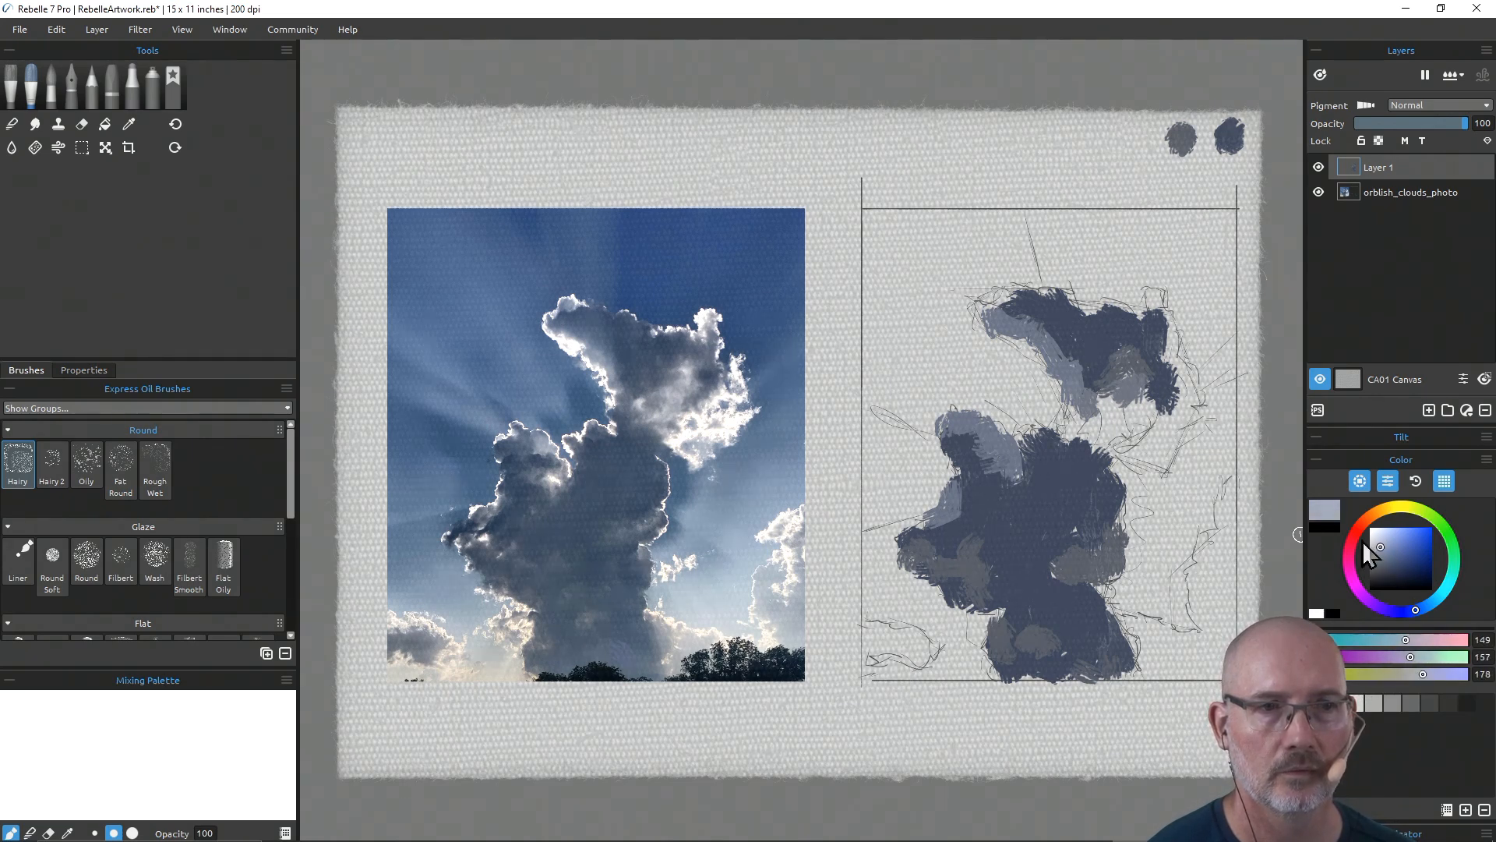
{"action": "key", "text": "i"}
{"action": "mouse_move", "coordinate": [1091, 490]}
{"action": "left_mouse_down"}
{"action": "mouse_move", "coordinate": [1056, 460]}
{"action": "mouse_move", "coordinate": [1004, 452]}
{"action": "left_mouse_up"}
{"action": "key", "text": "b"}
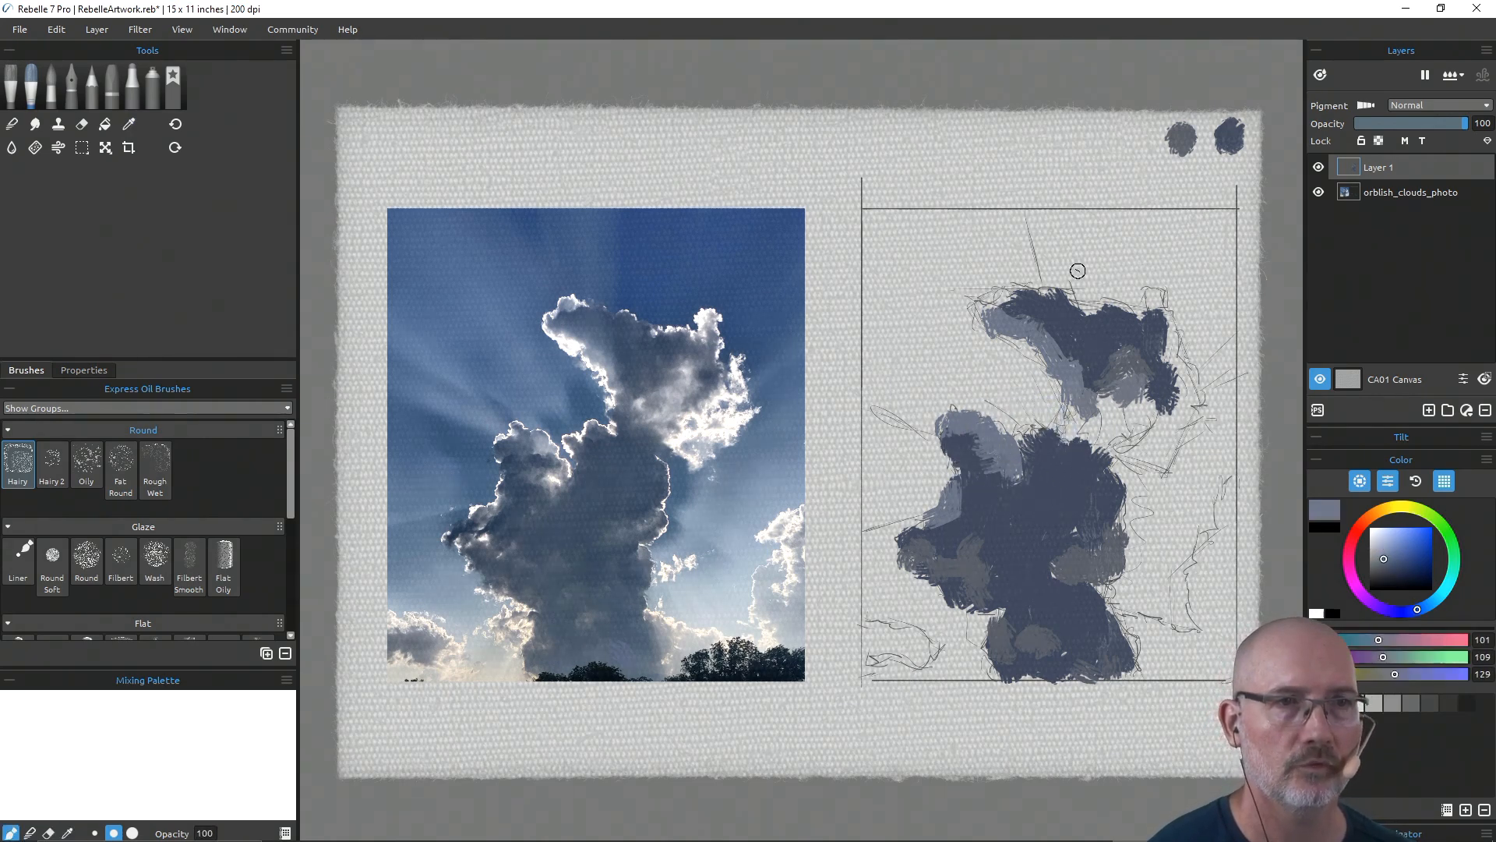
{"action": "left_click", "coordinate": [1138, 139]}
Step: Paint RGB 141, 147, 161 on the upper cloud's underside and extend the lower cloud's peak into it with sampled dark blue
{"action": "left_click_drag", "start_coordinate": [1380, 558], "coordinate": [1378, 550]}
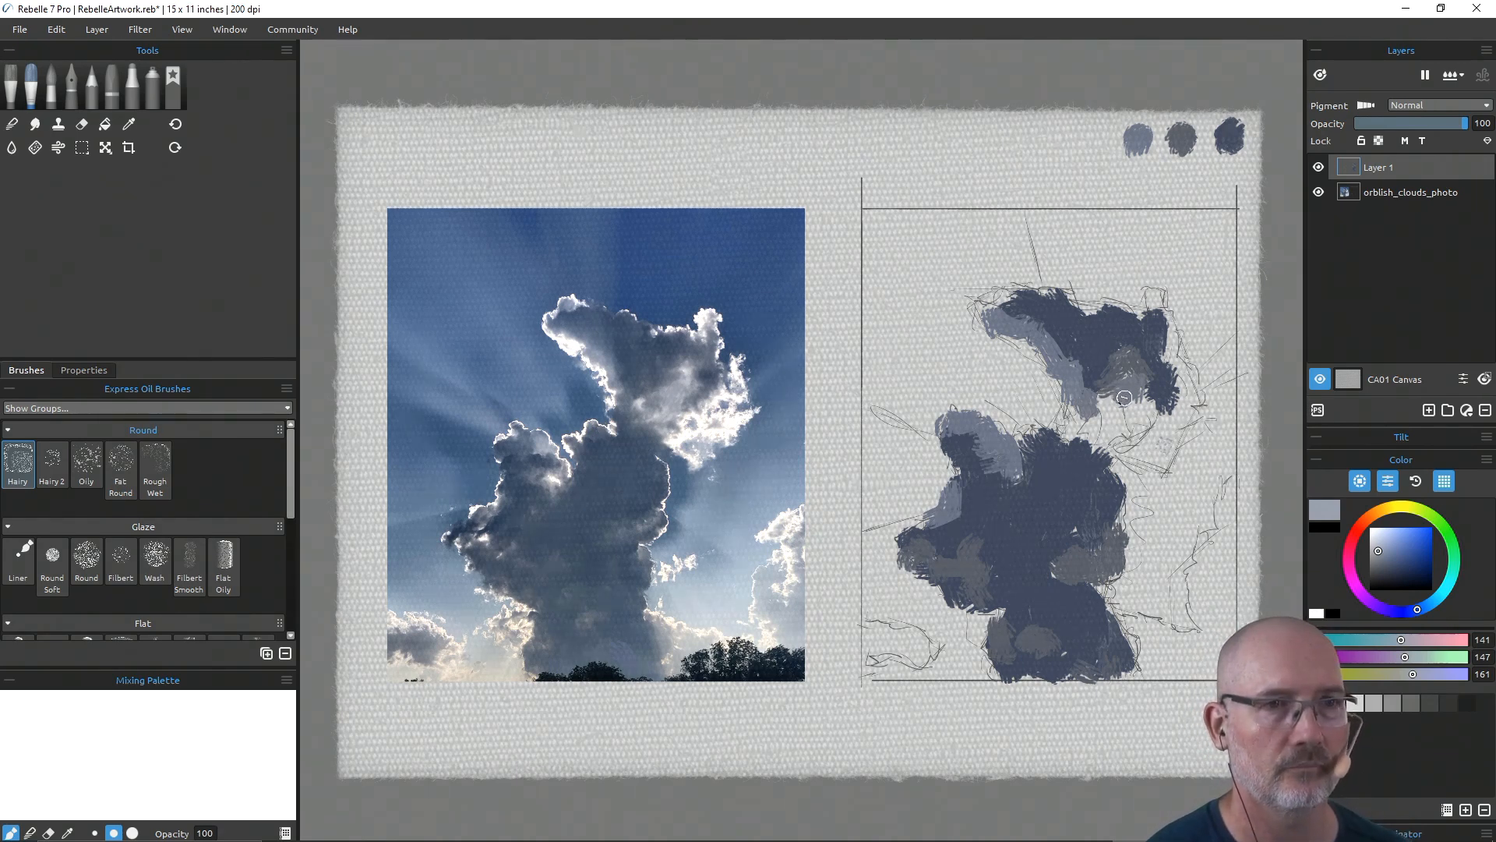
{"action": "mouse_move", "coordinate": [1124, 397]}
{"action": "left_mouse_down"}
{"action": "mouse_move", "coordinate": [1127, 435]}
{"action": "mouse_move", "coordinate": [1105, 431]}
{"action": "mouse_move", "coordinate": [1099, 405]}
{"action": "left_mouse_up"}
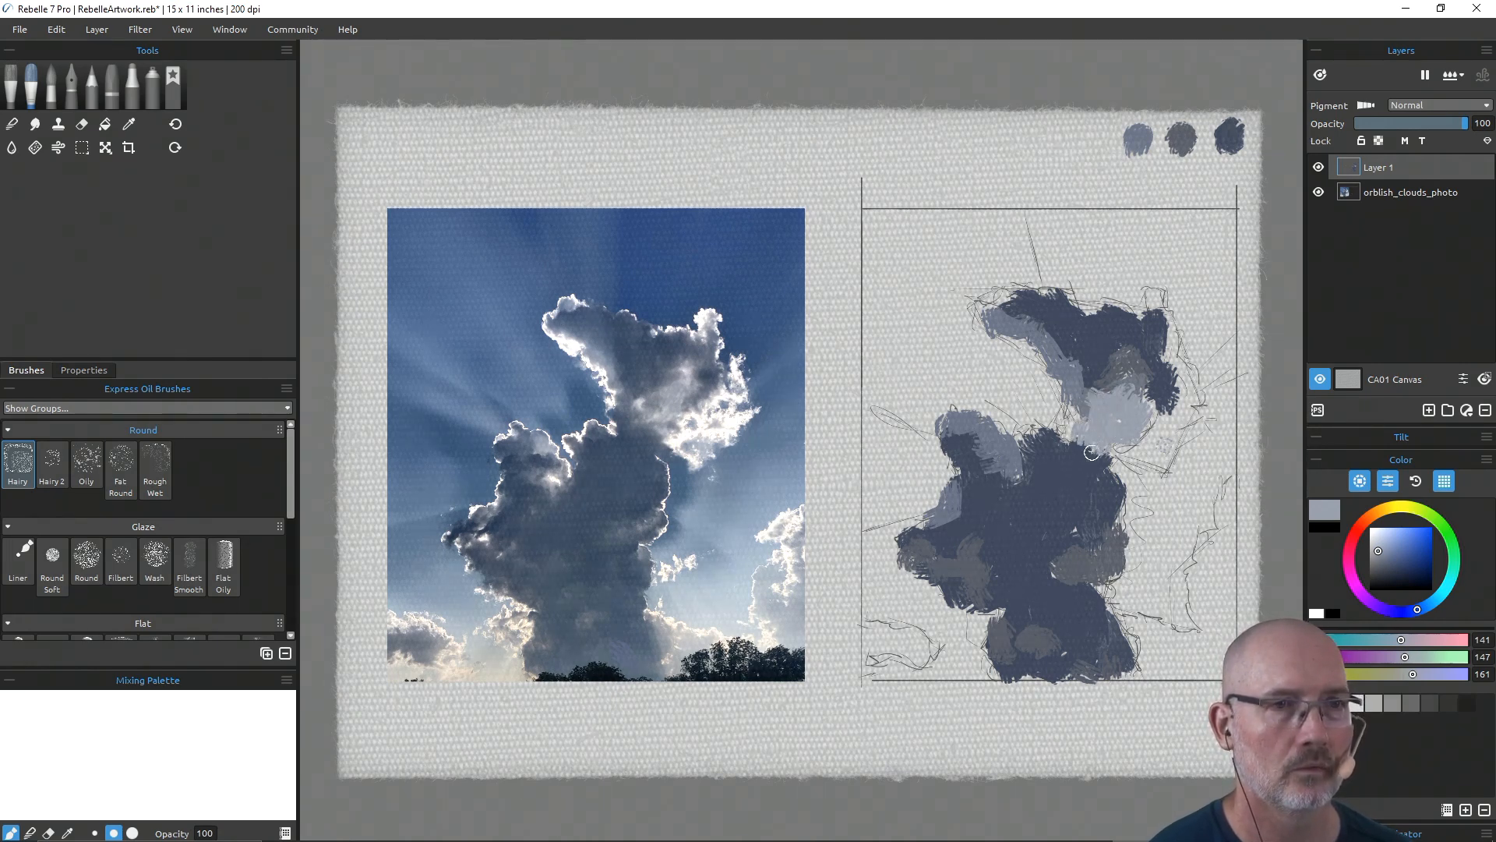
{"action": "left_click", "coordinate": [1092, 452], "text": "alt"}
{"action": "left_click_drag", "start_coordinate": [1087, 440], "coordinate": [1075, 415]}
Step: Sample the light grey and paint it along the left lobes of the lower cloud and the outer edges of the upper cloud
{"action": "left_click", "coordinate": [1085, 429], "text": "alt"}
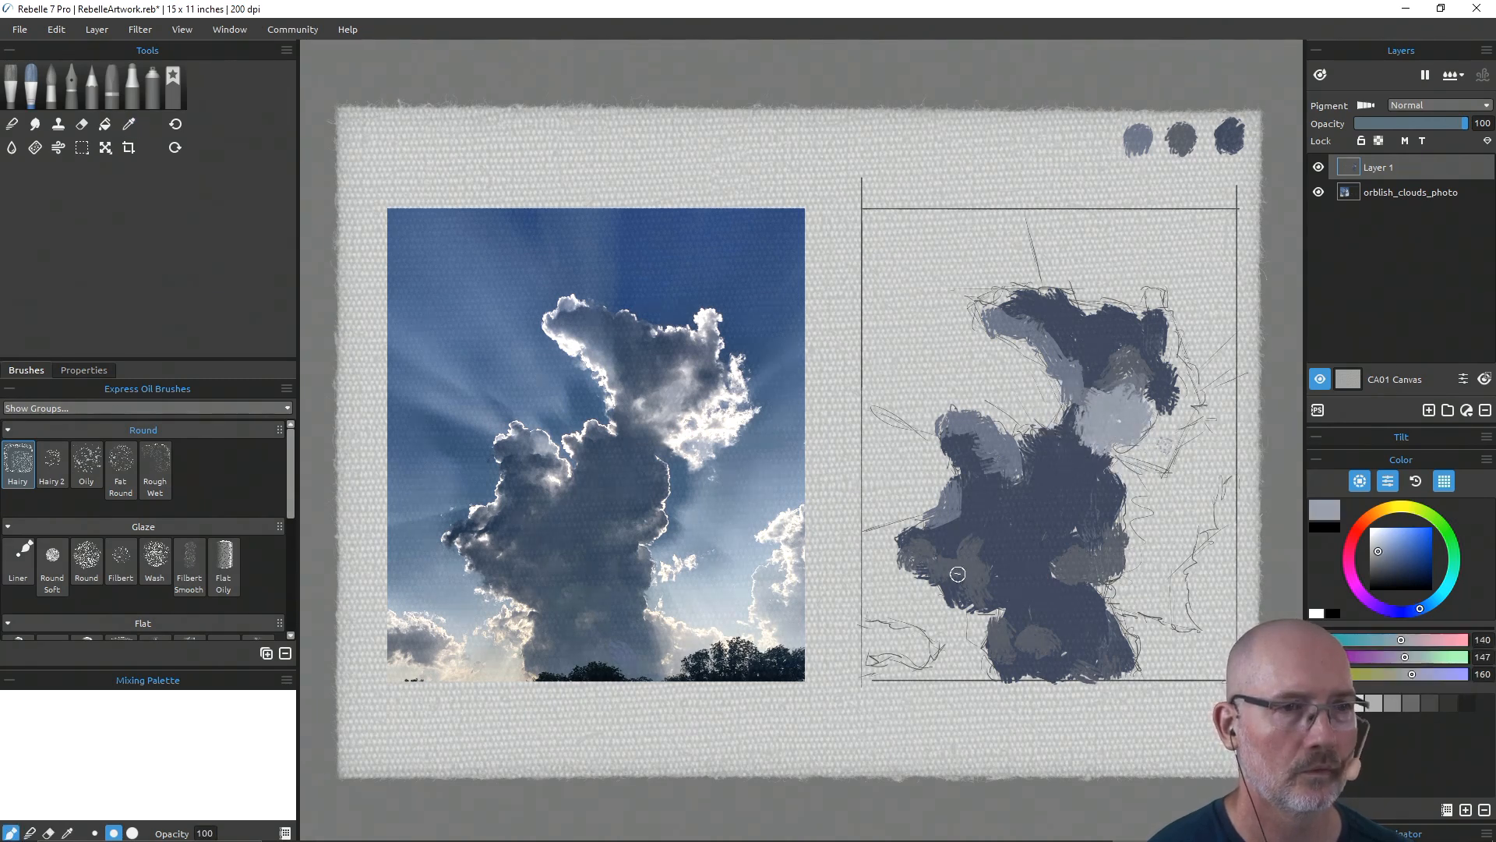
{"action": "mouse_move", "coordinate": [920, 525]}
{"action": "left_mouse_down"}
{"action": "mouse_move", "coordinate": [947, 503]}
{"action": "mouse_move", "coordinate": [933, 531]}
{"action": "left_mouse_up"}
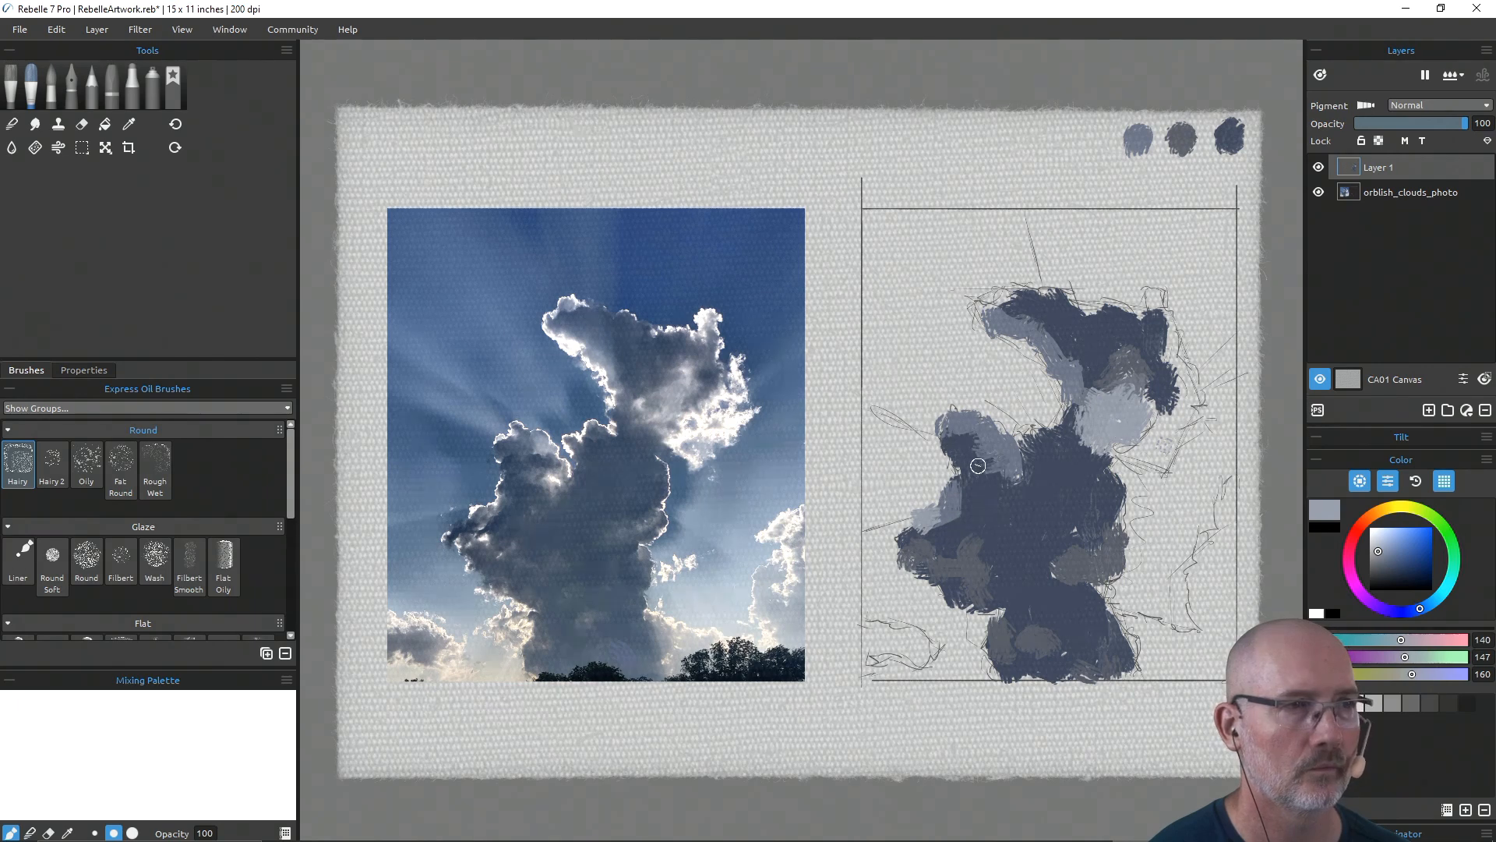
{"action": "left_click_drag", "start_coordinate": [993, 434], "coordinate": [991, 450]}
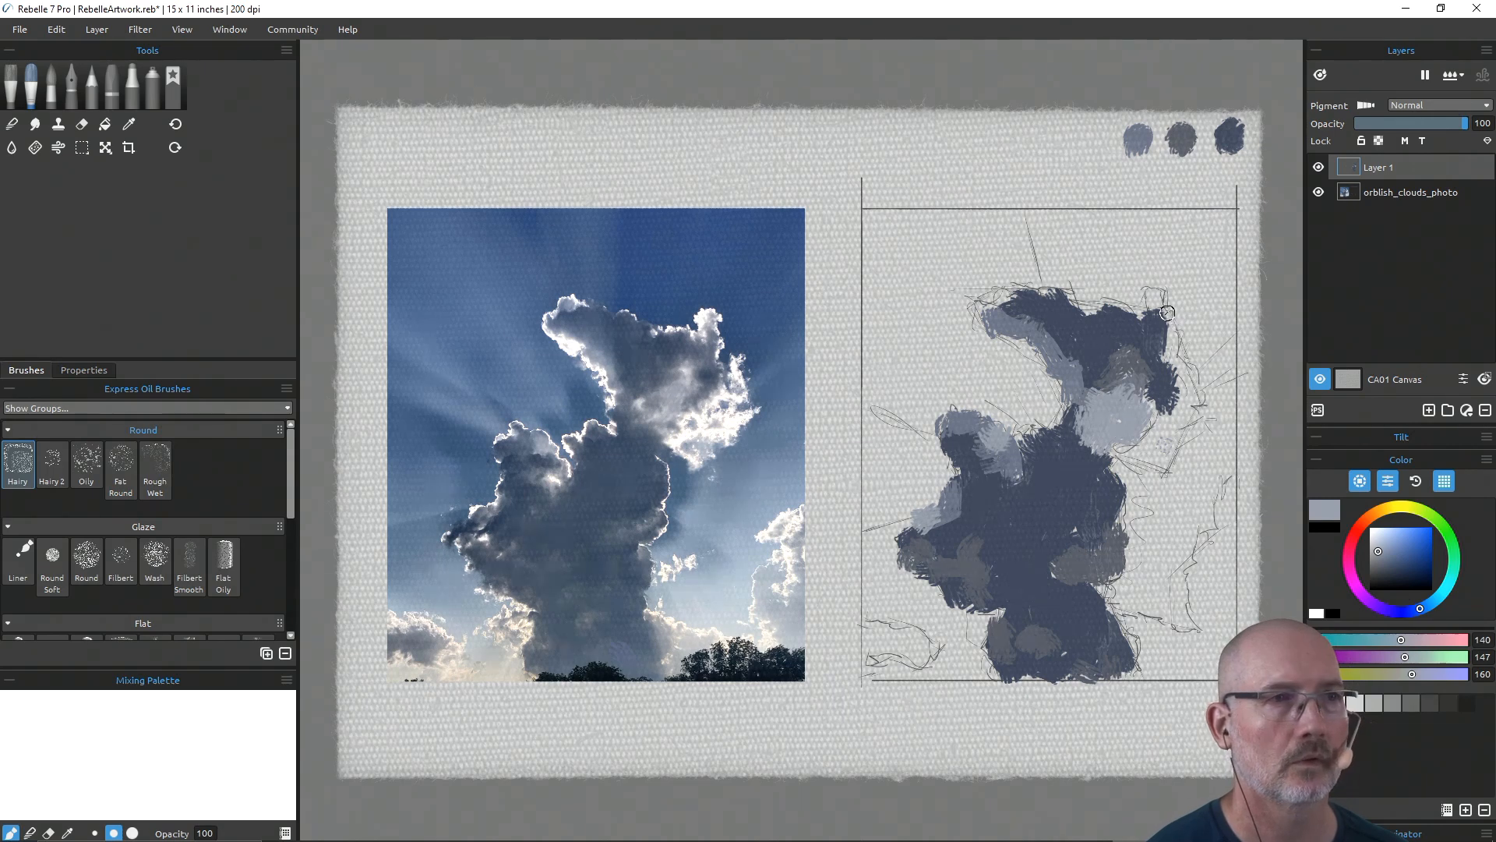
{"action": "left_click_drag", "start_coordinate": [1171, 340], "coordinate": [1165, 310]}
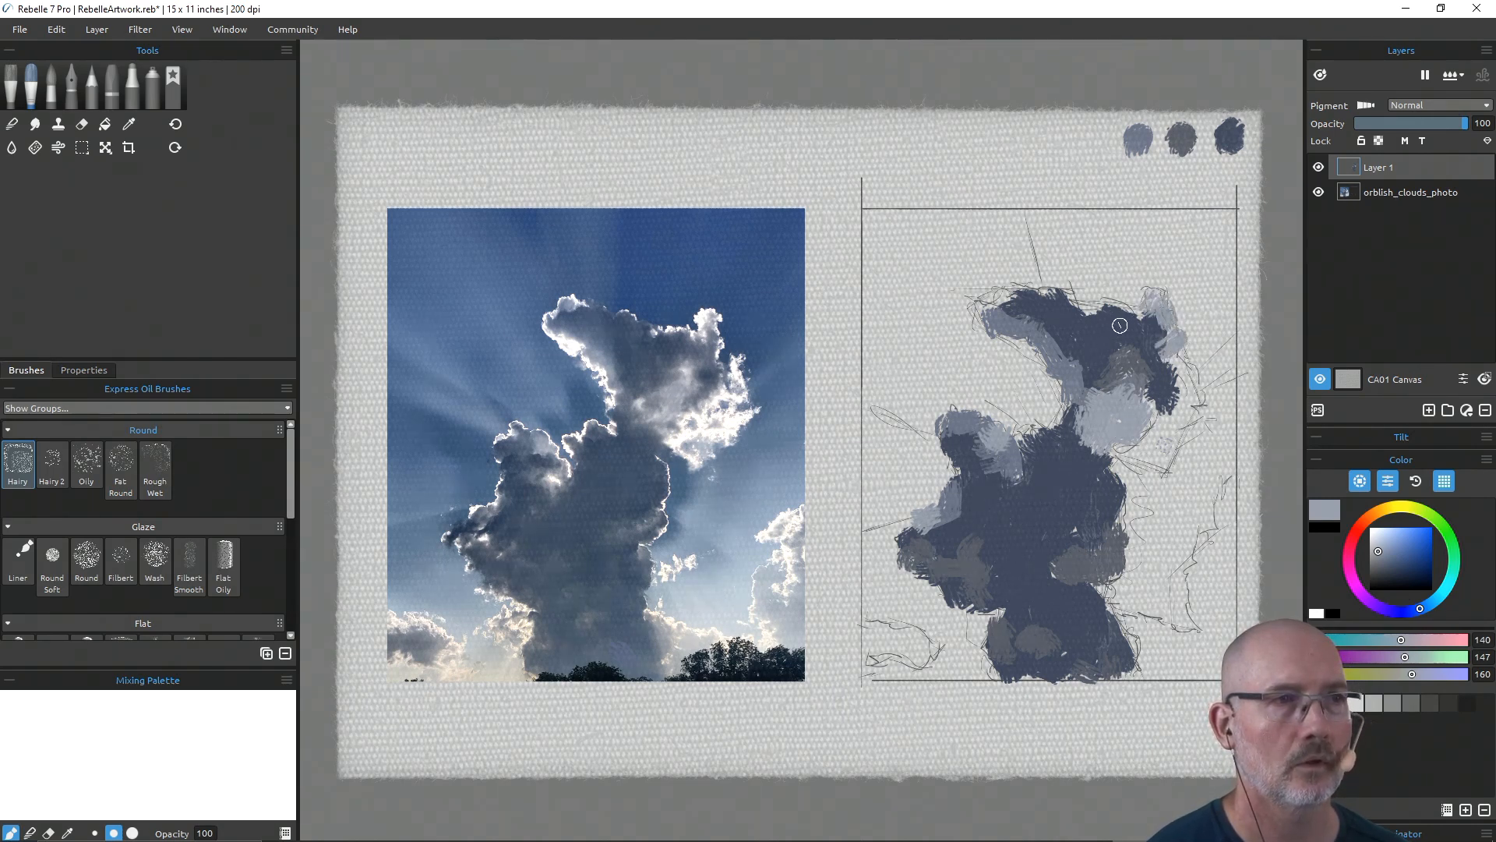
{"action": "mouse_move", "coordinate": [1001, 295]}
{"action": "left_mouse_down"}
{"action": "mouse_move", "coordinate": [986, 303]}
{"action": "mouse_move", "coordinate": [1011, 284]}
{"action": "left_mouse_up"}
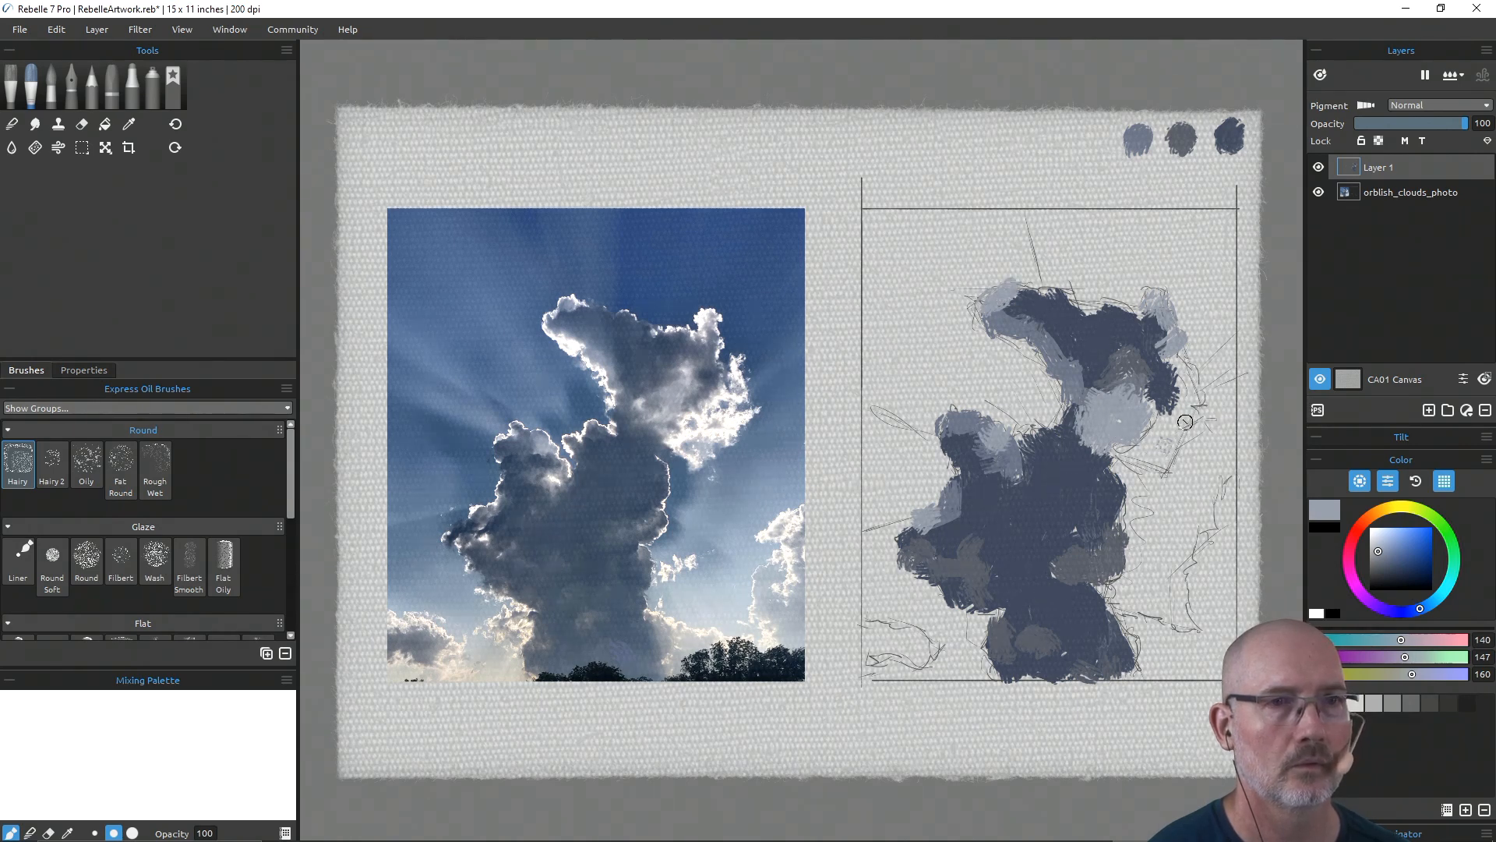
{"action": "left_click_drag", "start_coordinate": [1186, 396], "coordinate": [1191, 420]}
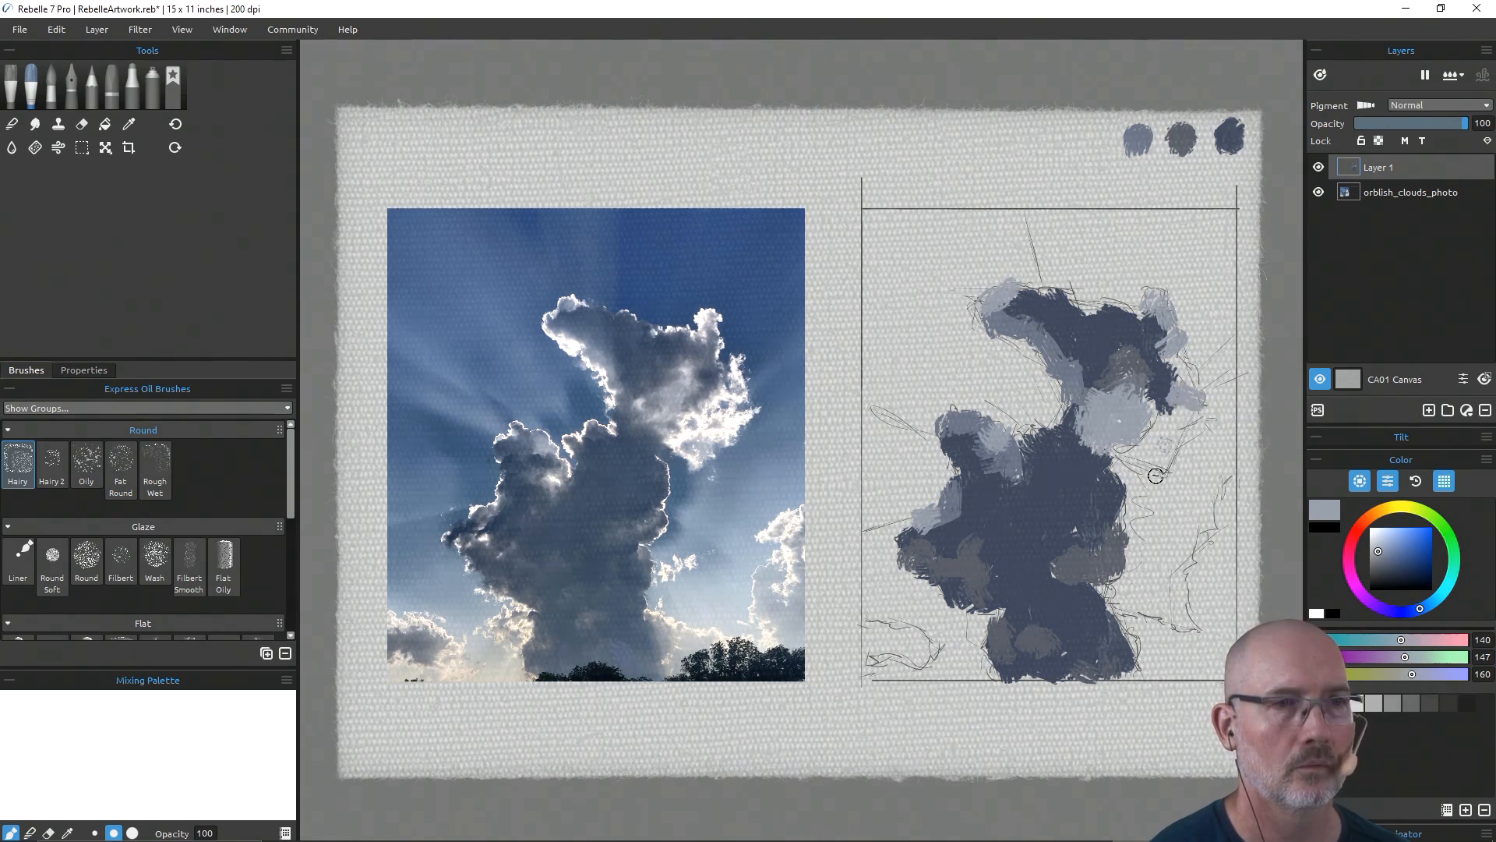
{"action": "left_click_drag", "start_coordinate": [1155, 476], "coordinate": [1169, 464]}
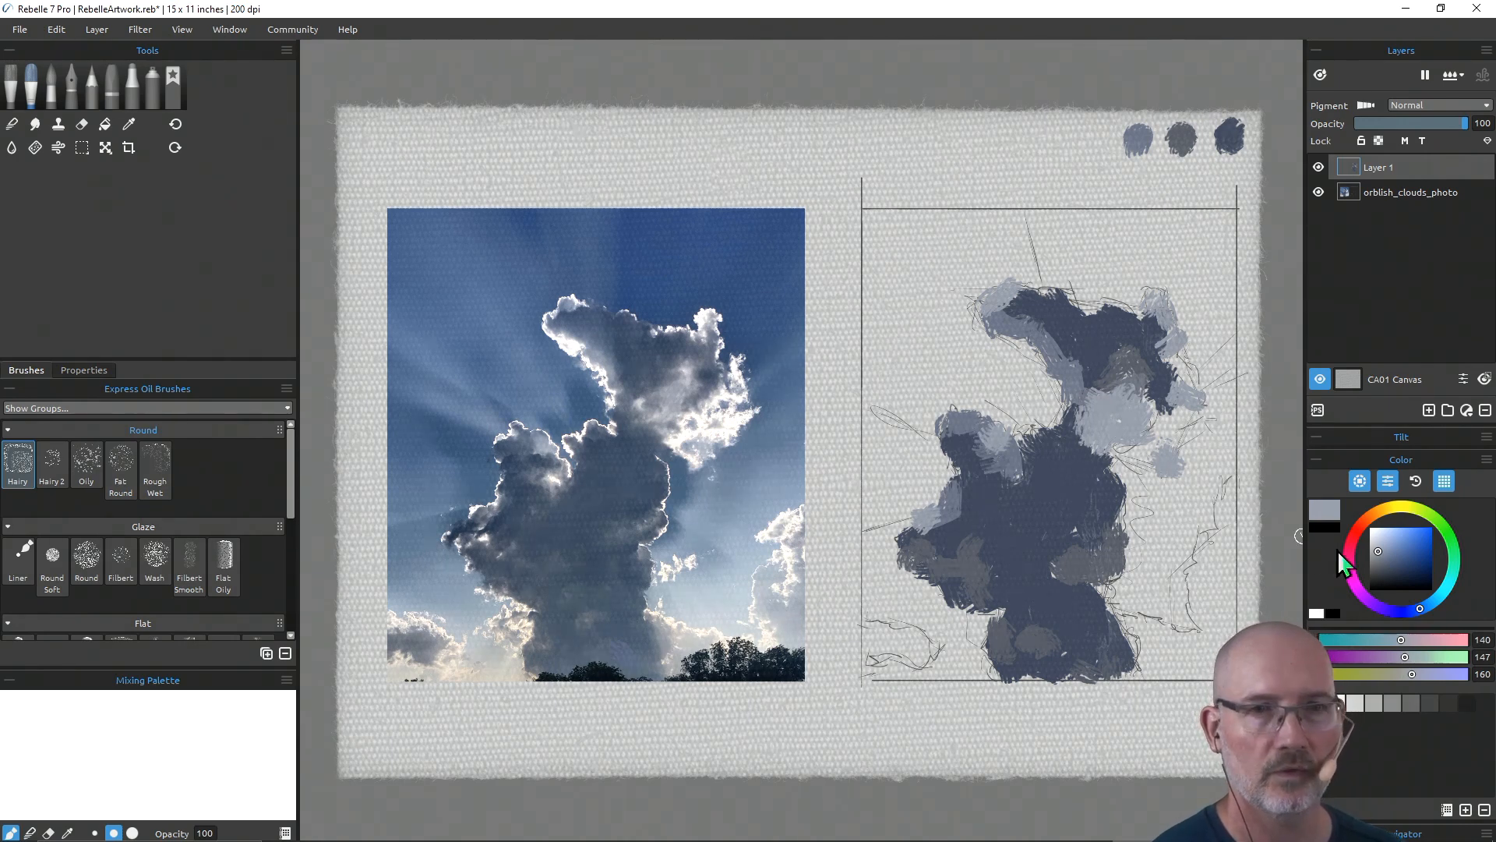
Step: Sample the light grey from the upper cloud's underside and add it as a fourth swatch in the row
{"action": "left_click_drag", "start_coordinate": [1389, 550], "coordinate": [1386, 539]}
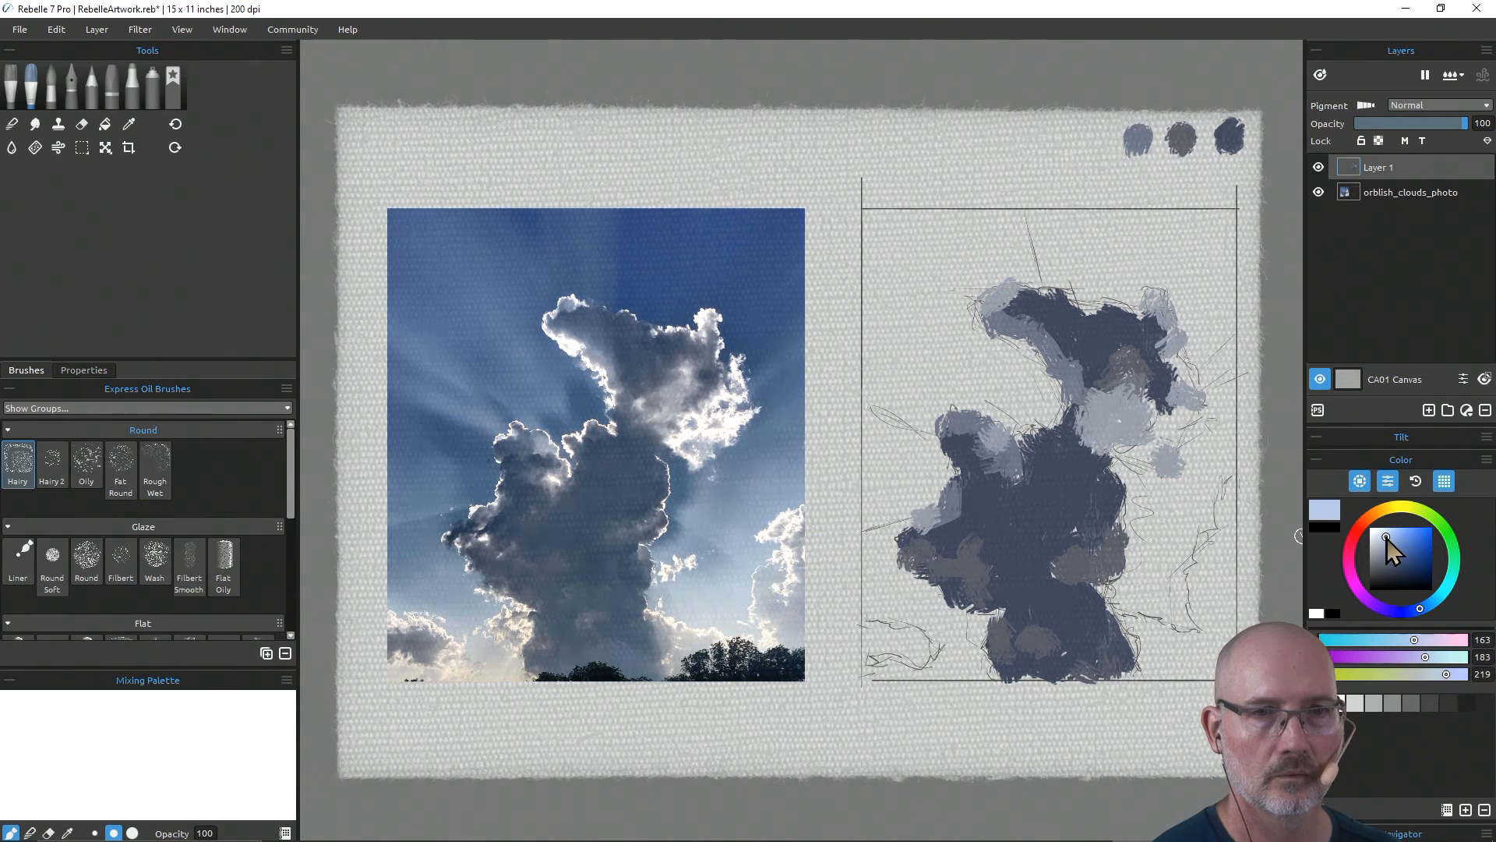
{"action": "key", "text": "i"}
{"action": "left_click_drag", "start_coordinate": [1115, 404], "coordinate": [1117, 387]}
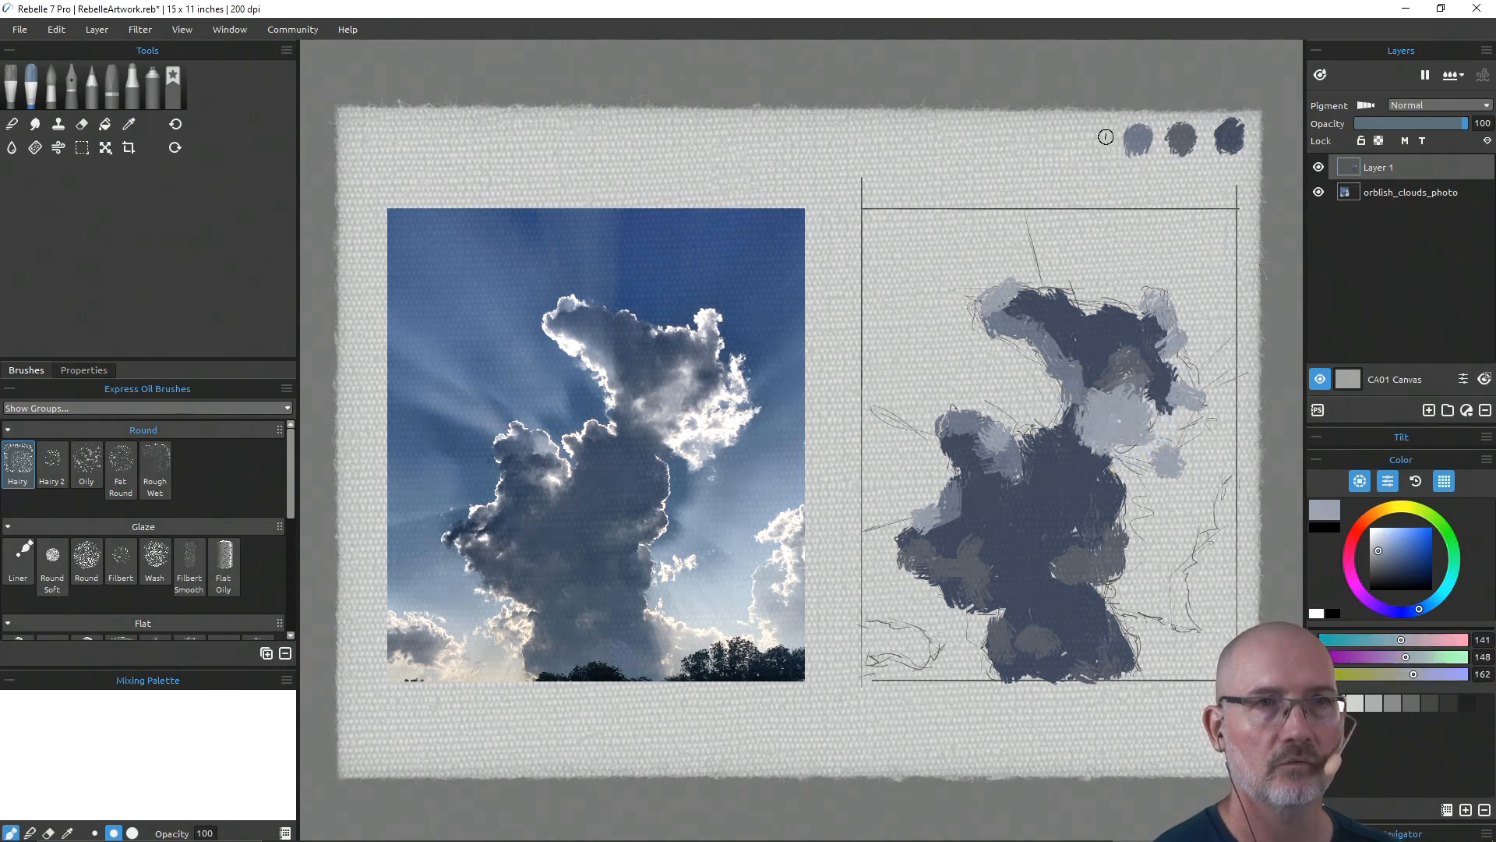
{"action": "left_click_drag", "start_coordinate": [1090, 127], "coordinate": [1086, 151]}
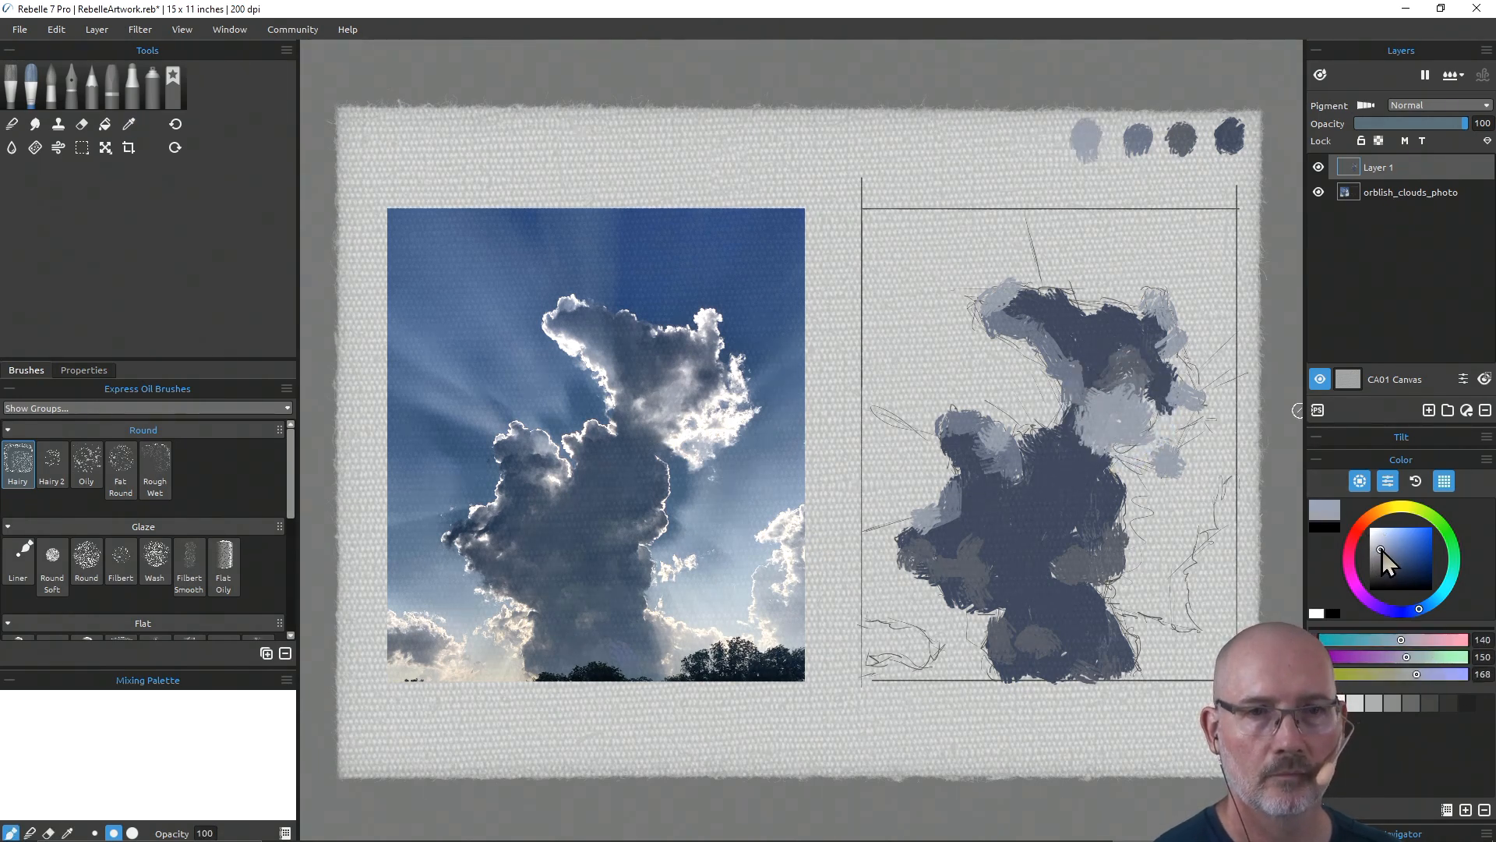
Step: Mix RGB 166, 174, 190, compare it against the photo, and paint the pale cloud area along the painting's lower-right edge
{"action": "left_click_drag", "start_coordinate": [1381, 550], "coordinate": [1388, 544]}
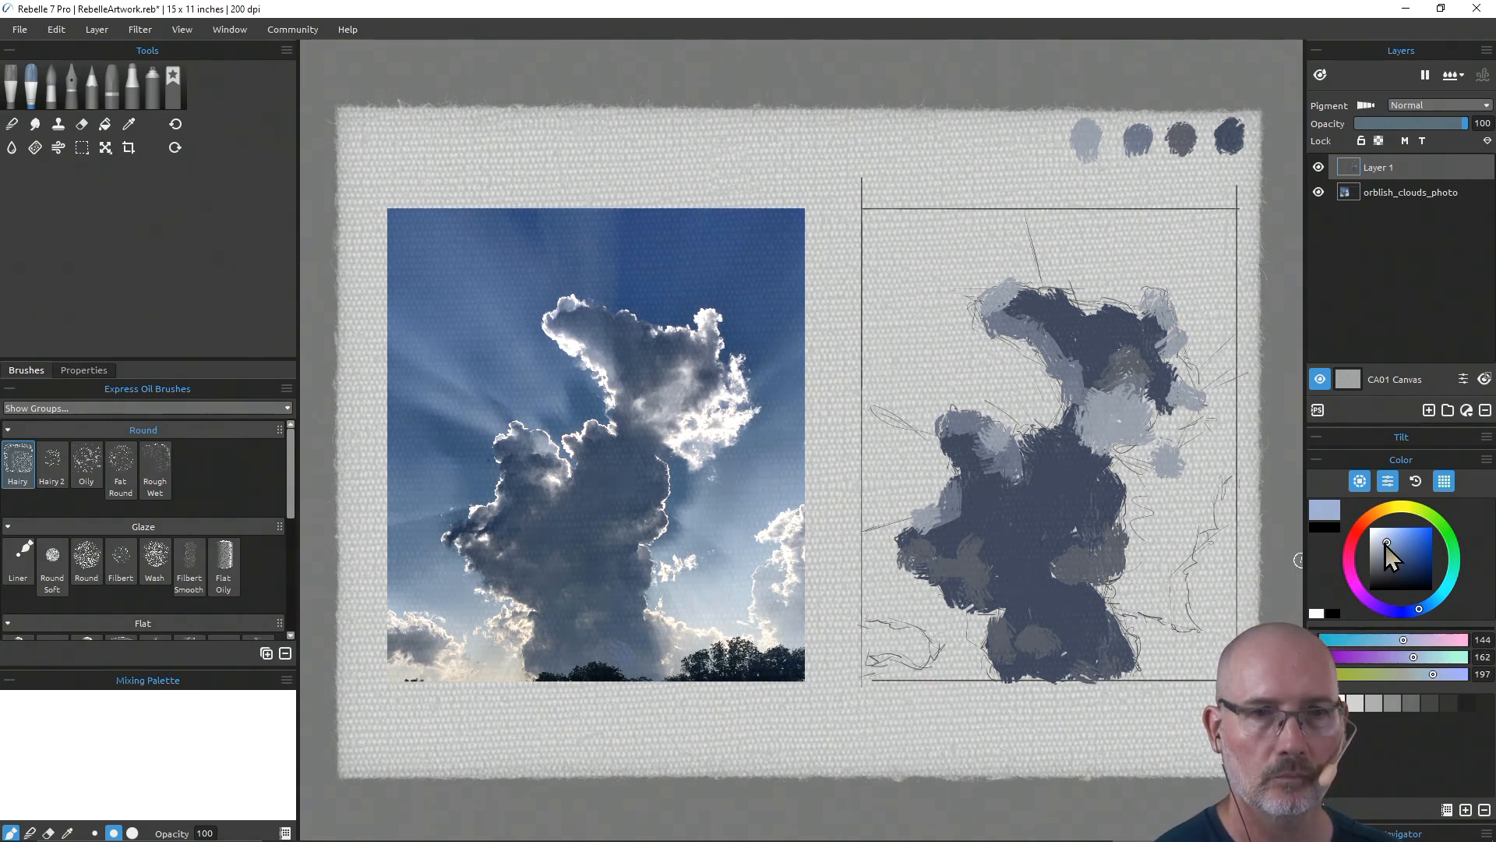
{"action": "left_click_drag", "start_coordinate": [1386, 542], "coordinate": [1378, 544]}
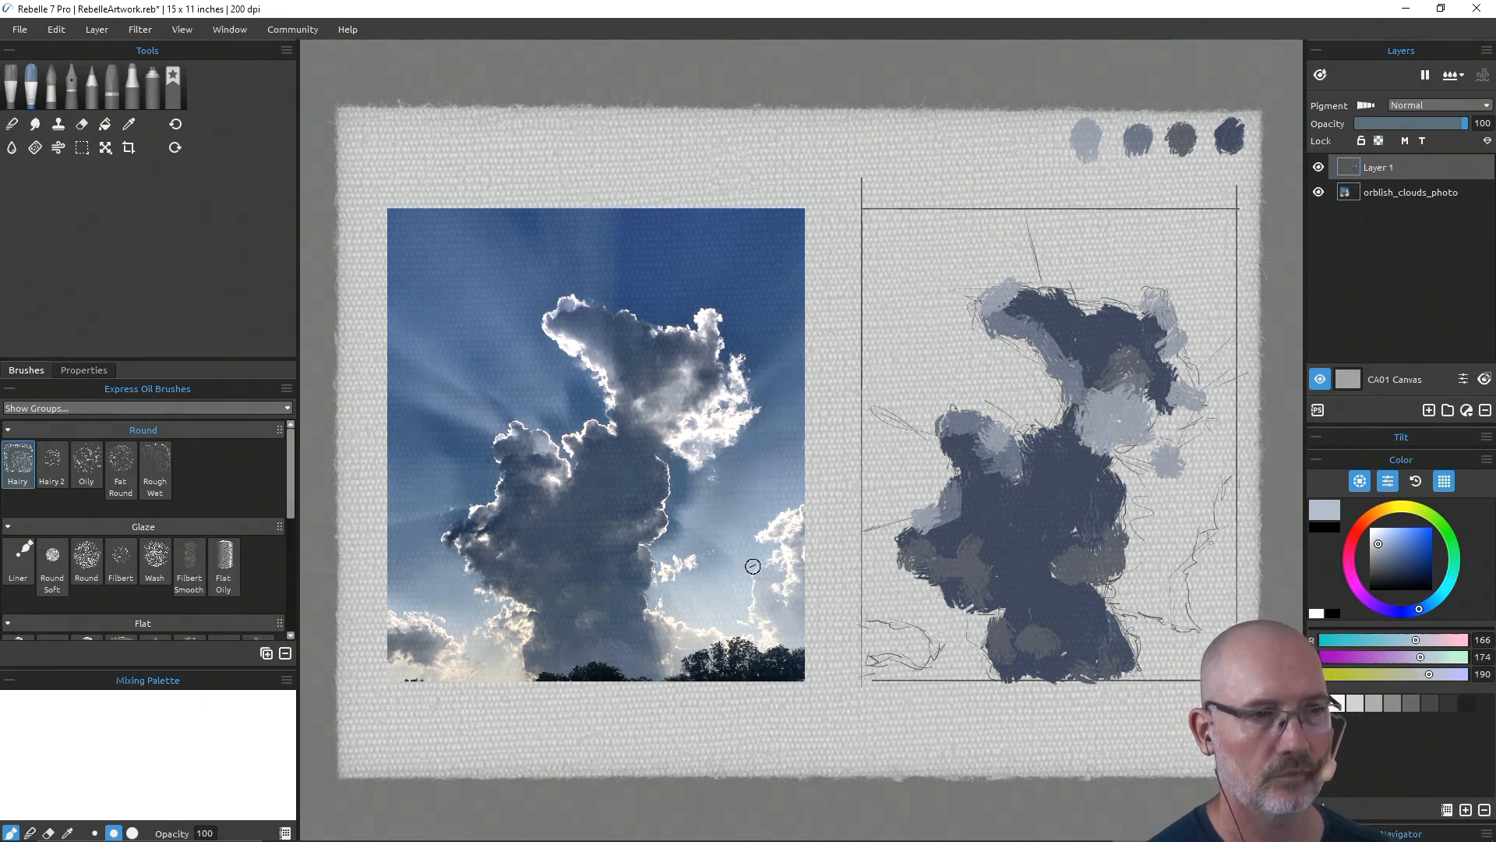
{"action": "key", "text": "ctrl"}
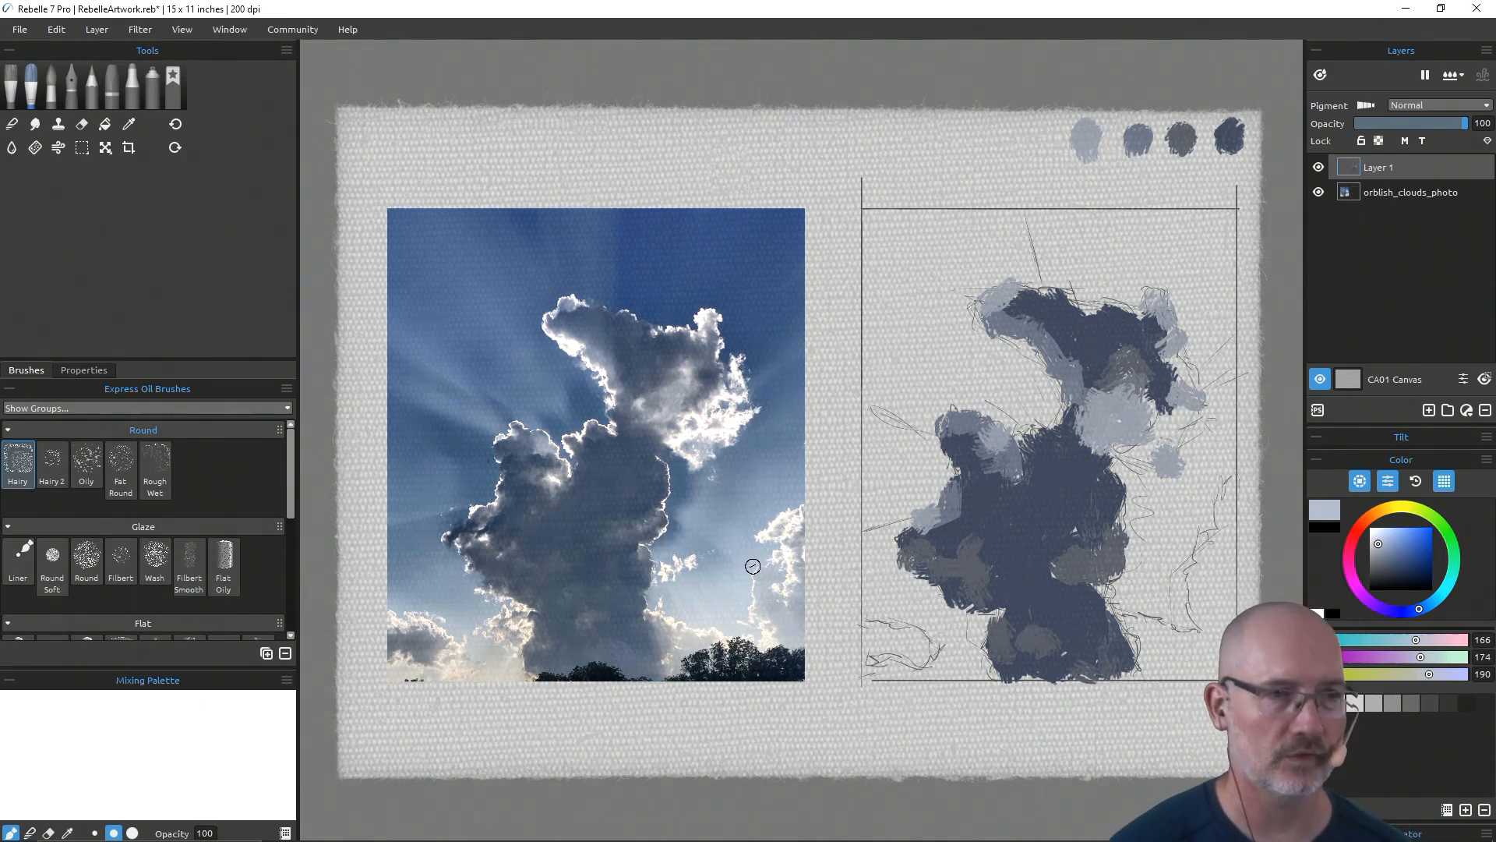
{"action": "key", "text": "ctrl+z"}
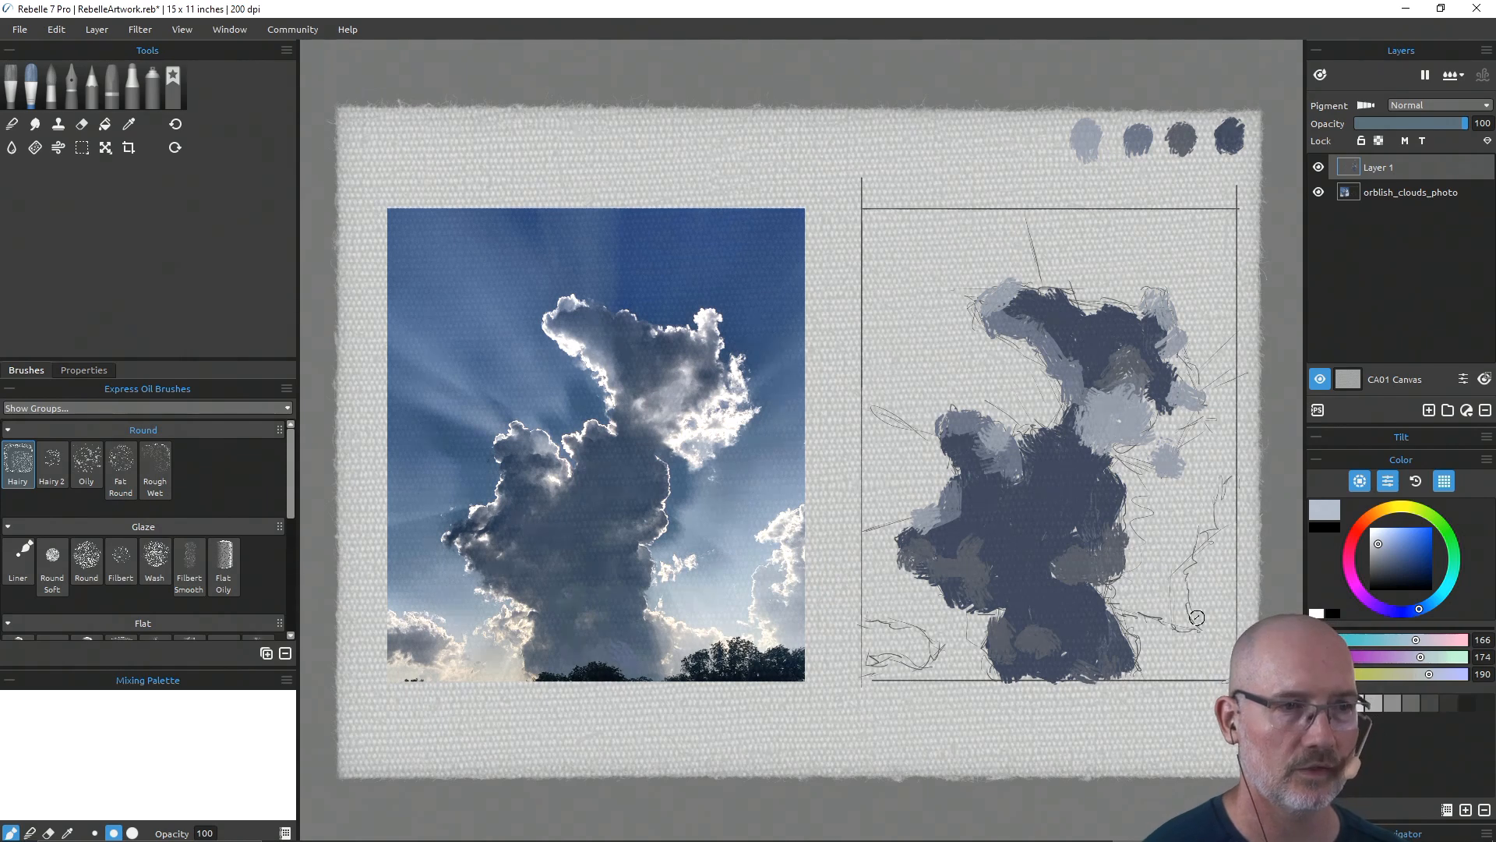
{"action": "mouse_move", "coordinate": [1216, 585]}
{"action": "left_mouse_down"}
{"action": "mouse_move", "coordinate": [1232, 618]}
{"action": "mouse_move", "coordinate": [1223, 660]}
{"action": "mouse_move", "coordinate": [1192, 666]}
{"action": "mouse_move", "coordinate": [1129, 624]}
{"action": "mouse_move", "coordinate": [1146, 653]}
{"action": "left_mouse_up"}
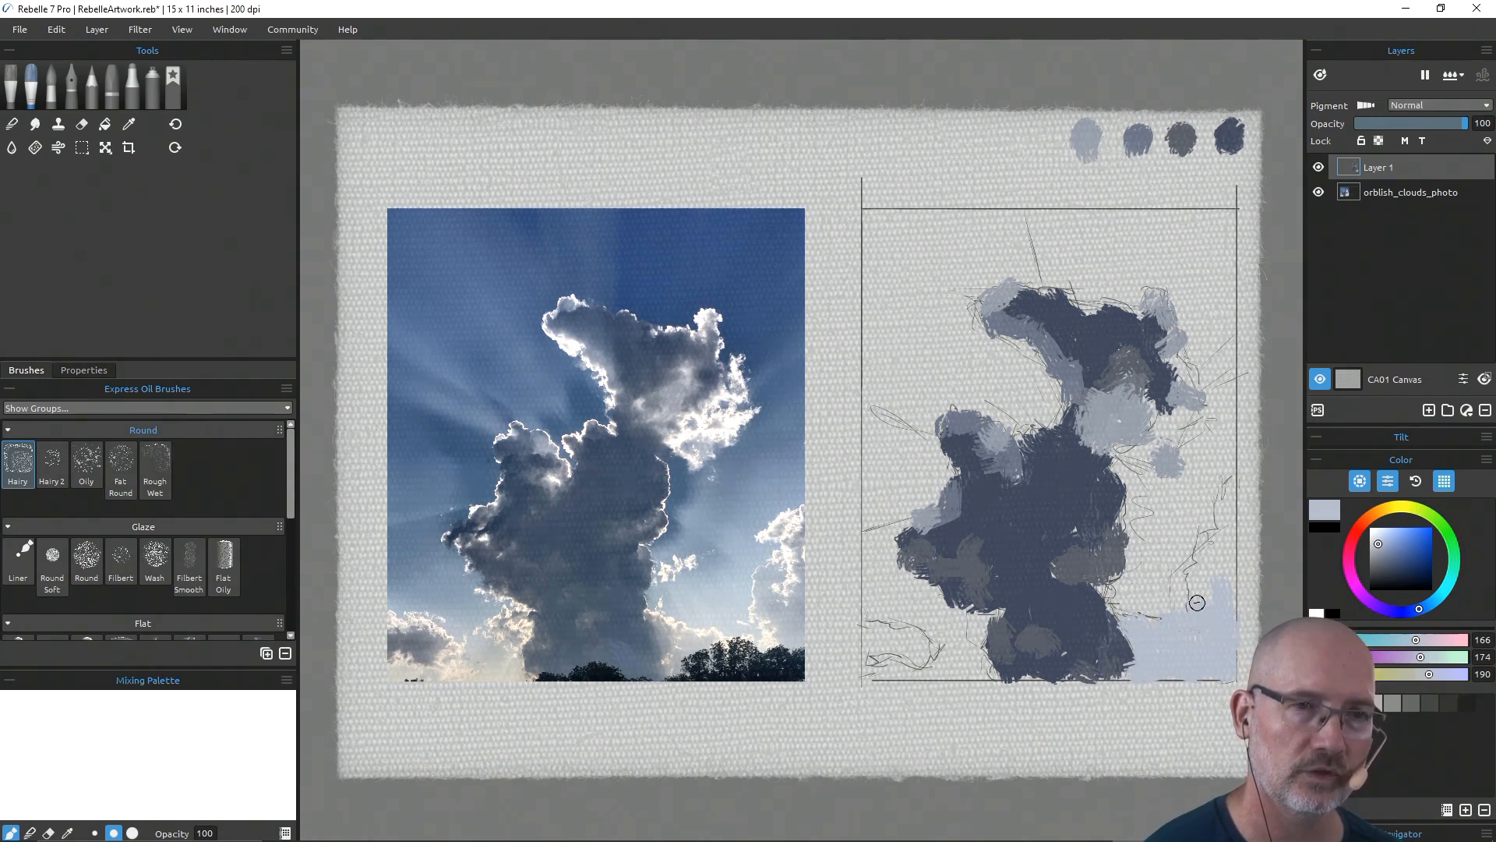
{"action": "mouse_move", "coordinate": [1197, 603]}
{"action": "left_mouse_down"}
{"action": "mouse_move", "coordinate": [1199, 563]}
{"action": "mouse_move", "coordinate": [1227, 581]}
{"action": "mouse_move", "coordinate": [1228, 511]}
{"action": "left_mouse_up"}
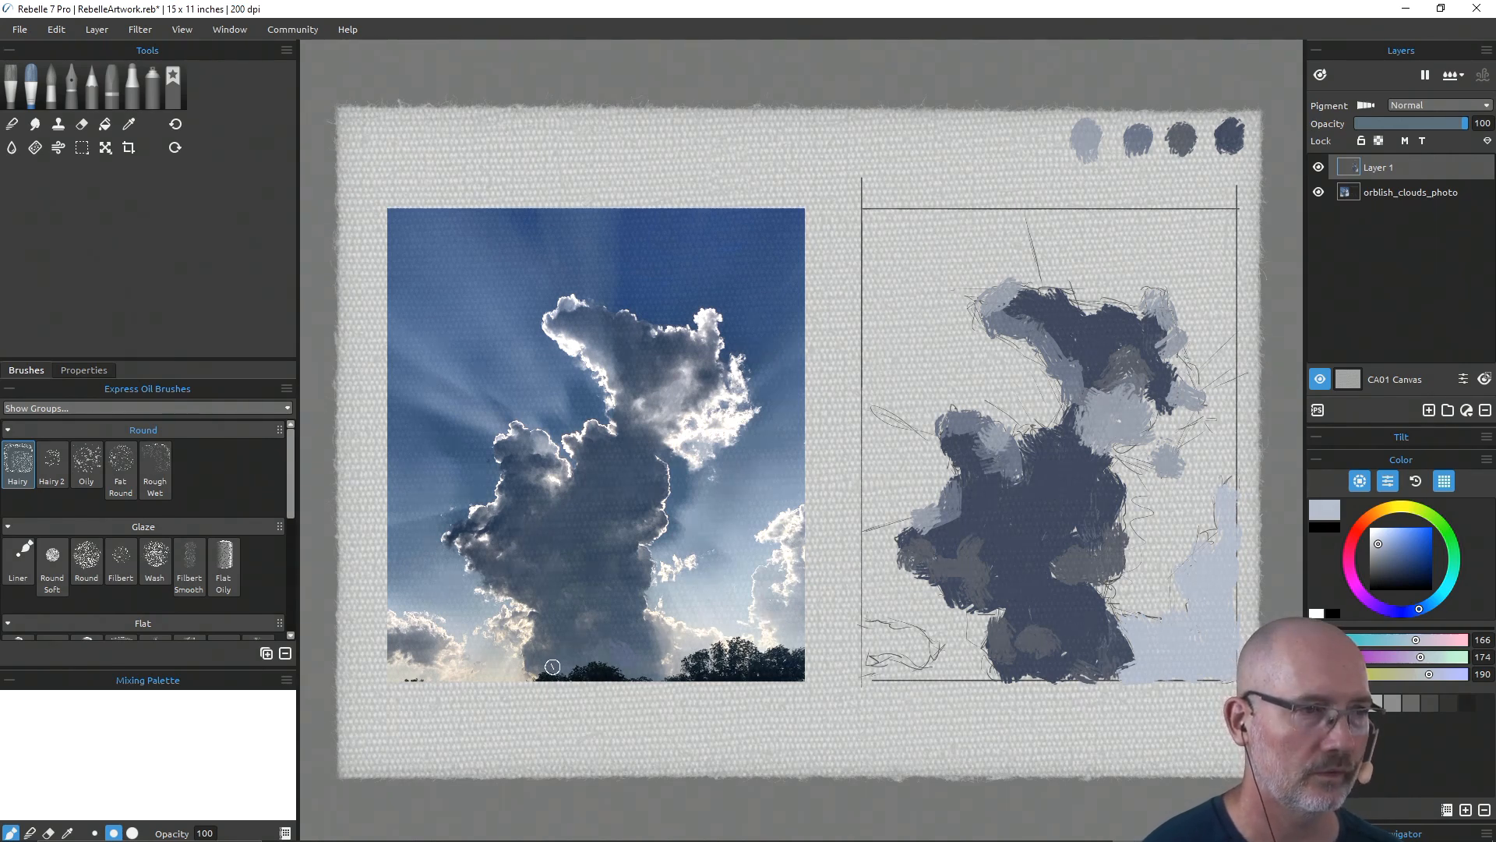
Step: Paint the small lower-left cloud in sampled RGB 101, 110, 130 and add the pale blue-grey as a fifth swatch
{"action": "key", "text": "i"}
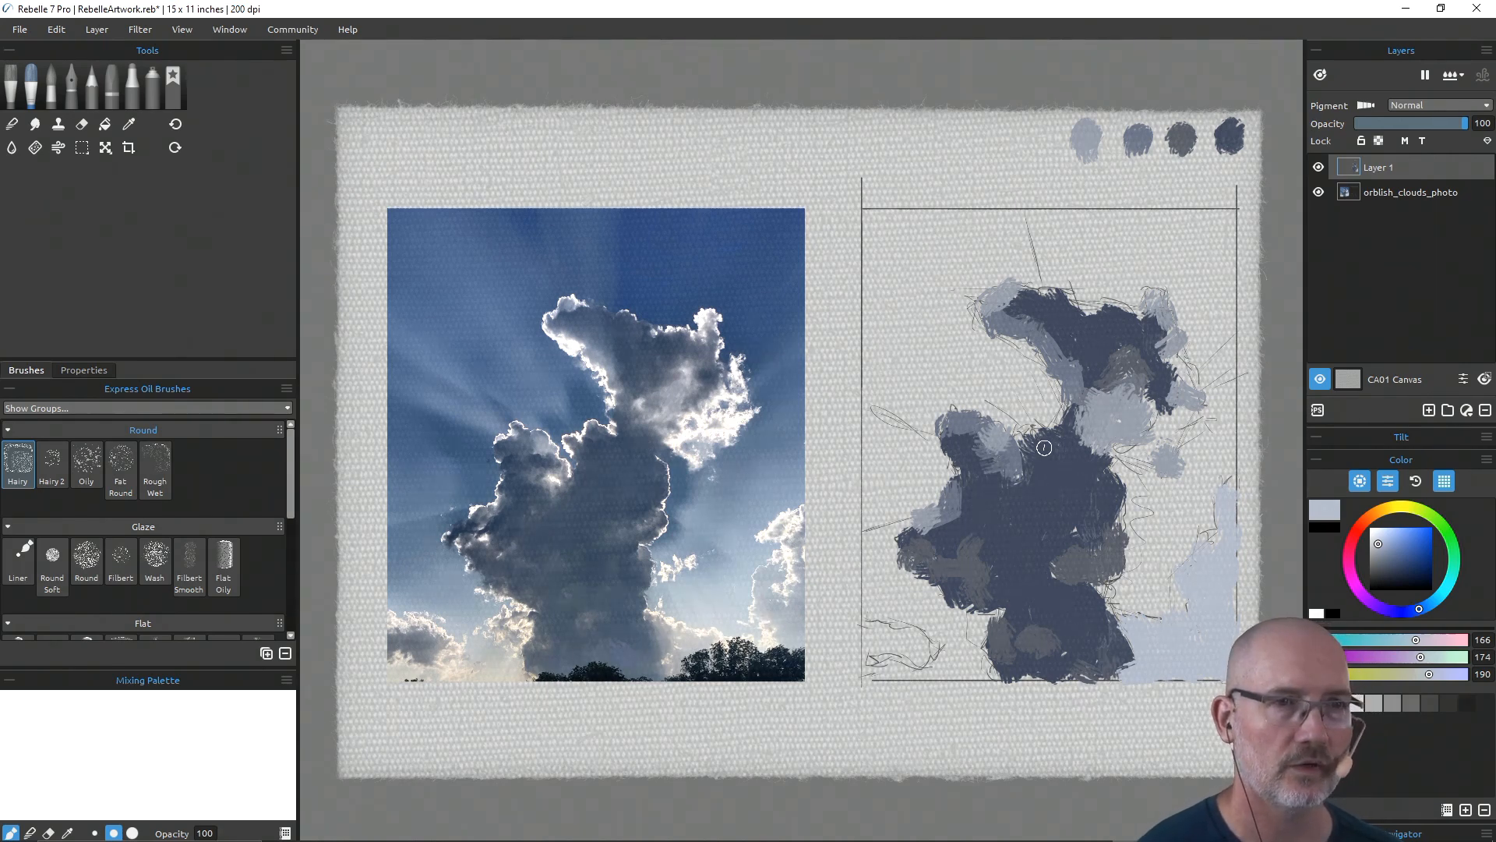
{"action": "left_click", "coordinate": [1008, 454]}
{"action": "mouse_move", "coordinate": [869, 651]}
{"action": "left_mouse_down"}
{"action": "mouse_move", "coordinate": [882, 635]}
{"action": "mouse_move", "coordinate": [922, 653]}
{"action": "mouse_move", "coordinate": [887, 643]}
{"action": "left_mouse_up"}
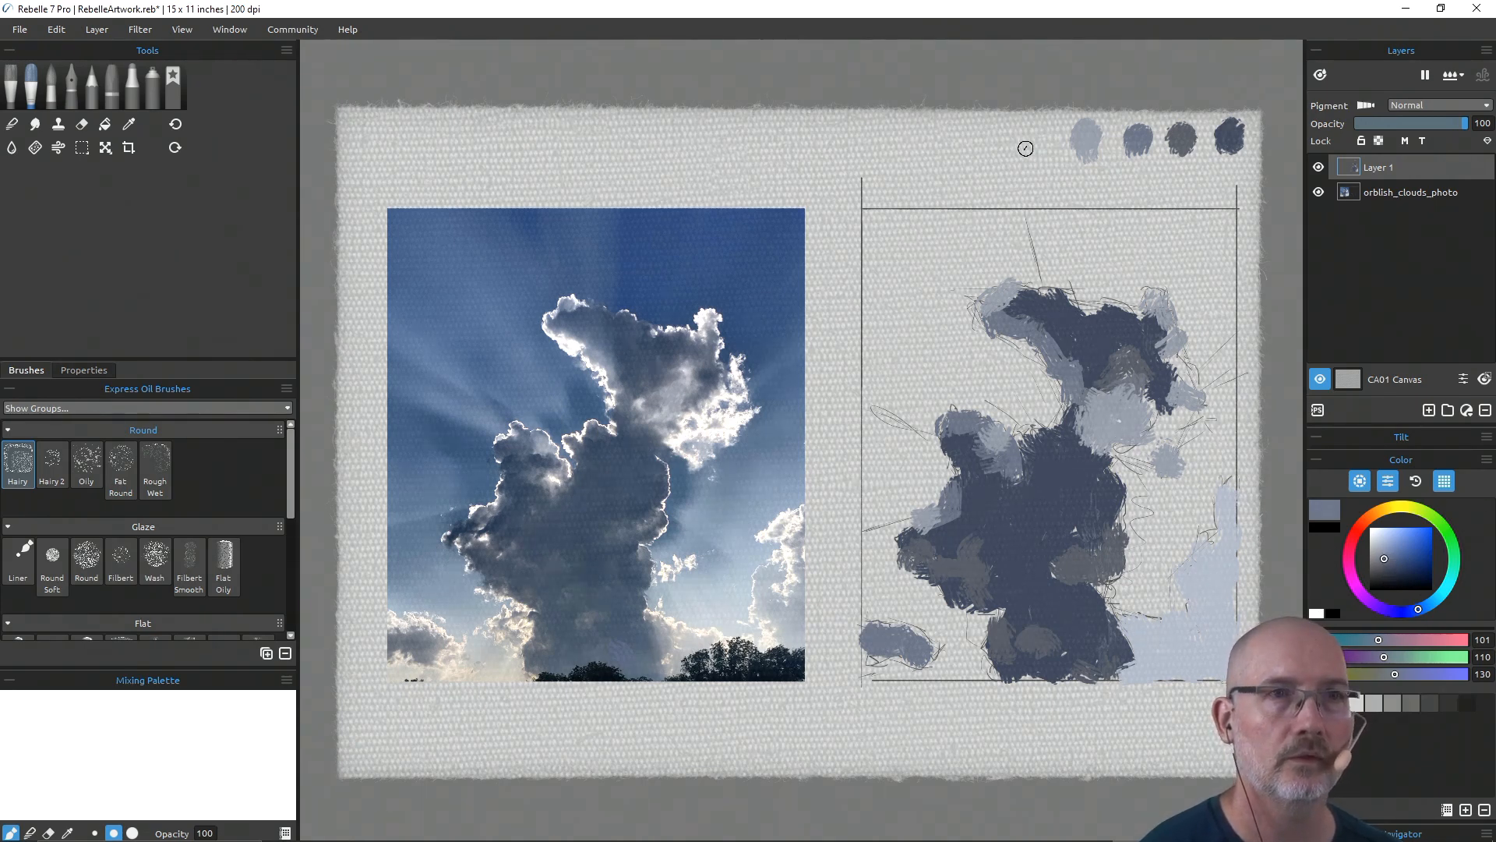
{"action": "left_click_drag", "start_coordinate": [1026, 147], "coordinate": [1045, 133]}
{"action": "left_click", "coordinate": [1218, 606], "text": "alt"}
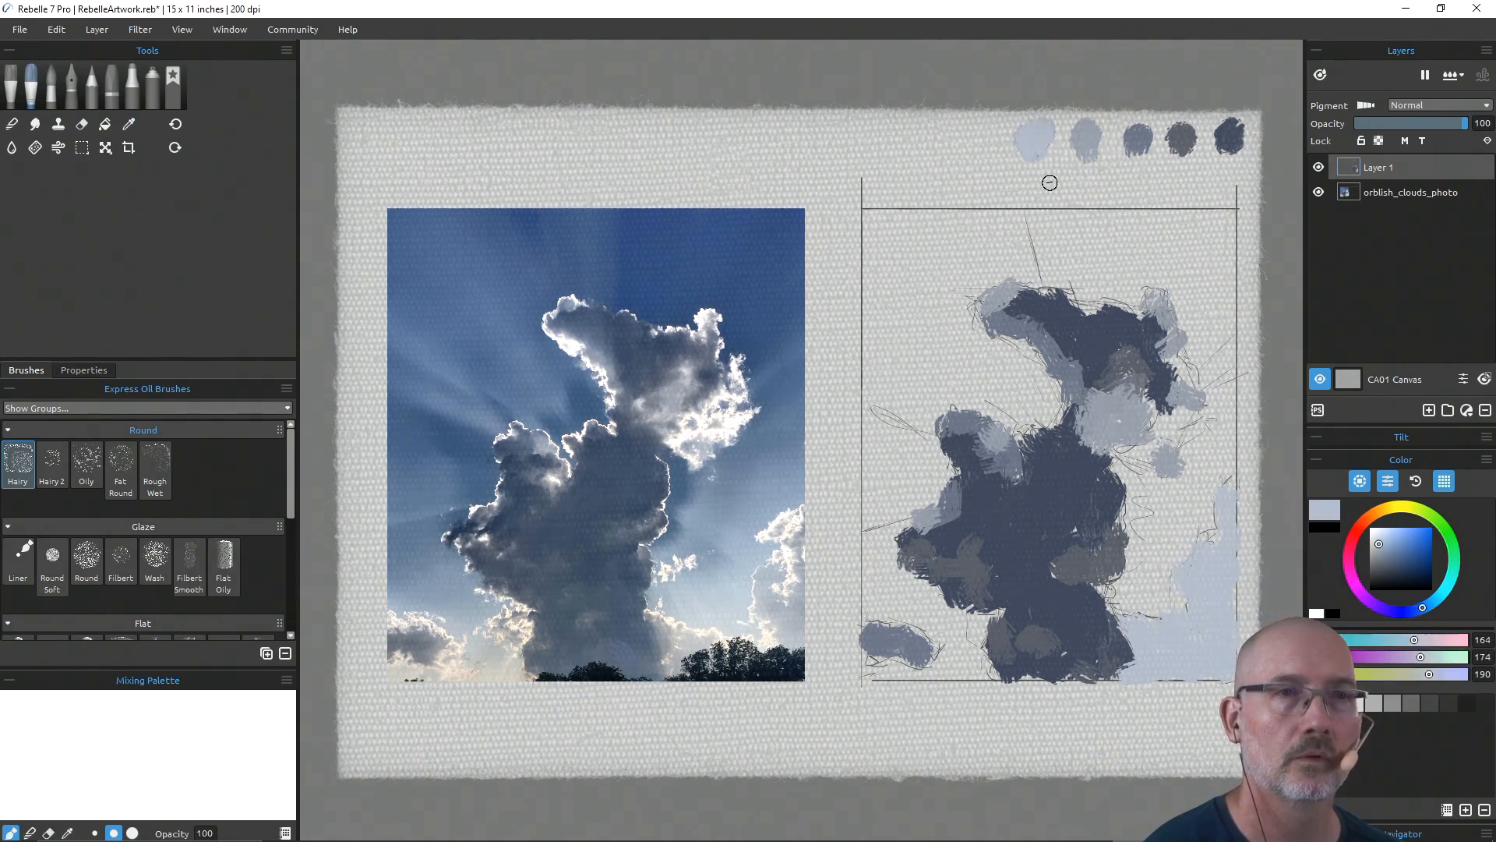
Step: Mix RGB 134, 145, 161 by comparing it against the photo and paint it along the right side of the lower cloud's base
{"action": "left_click_drag", "start_coordinate": [1379, 545], "coordinate": [1386, 551]}
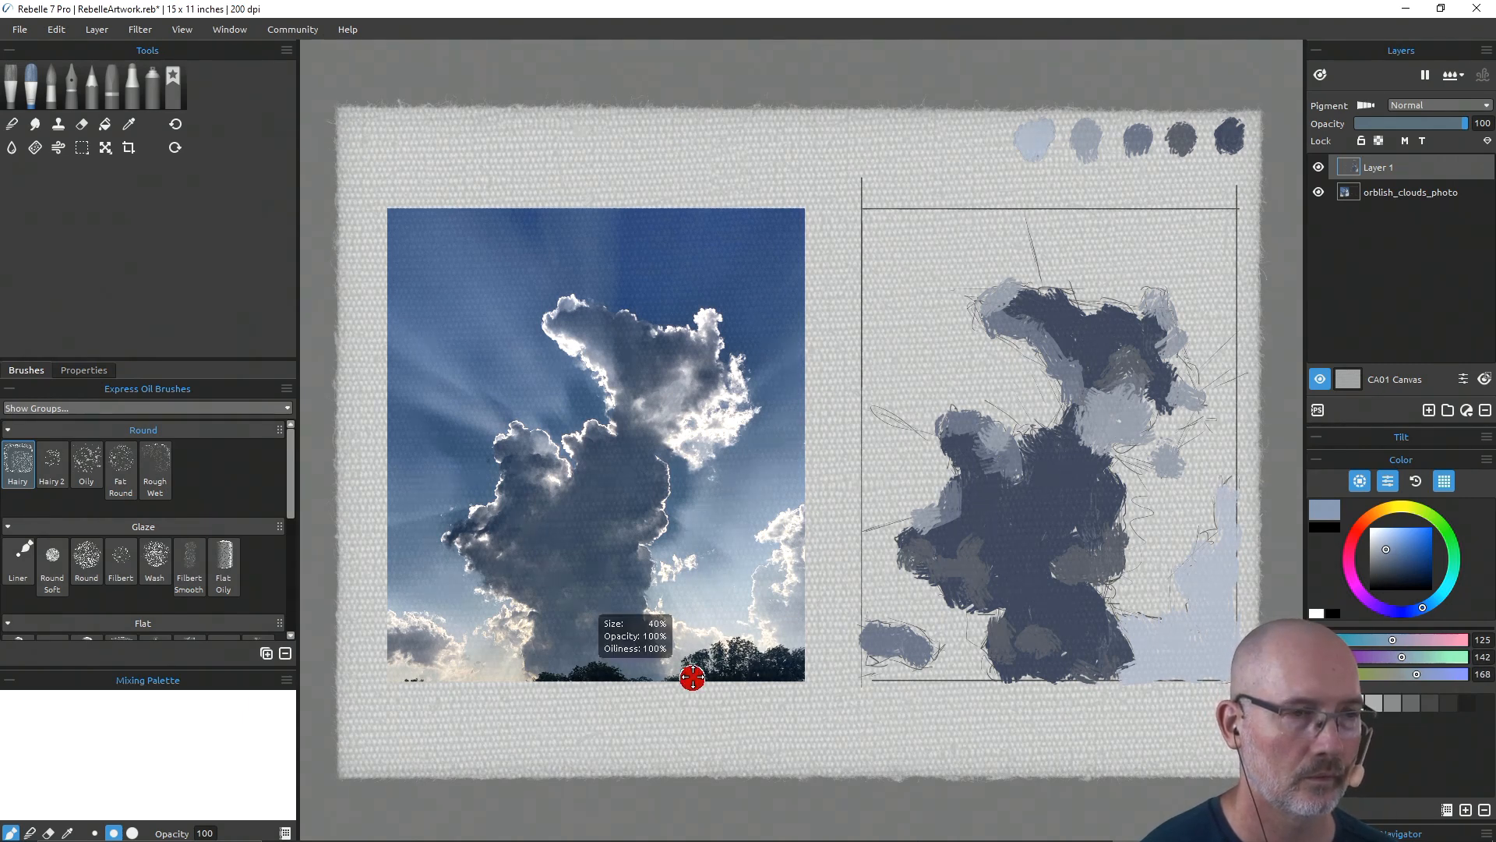
{"action": "key", "text": "ctrl+z"}
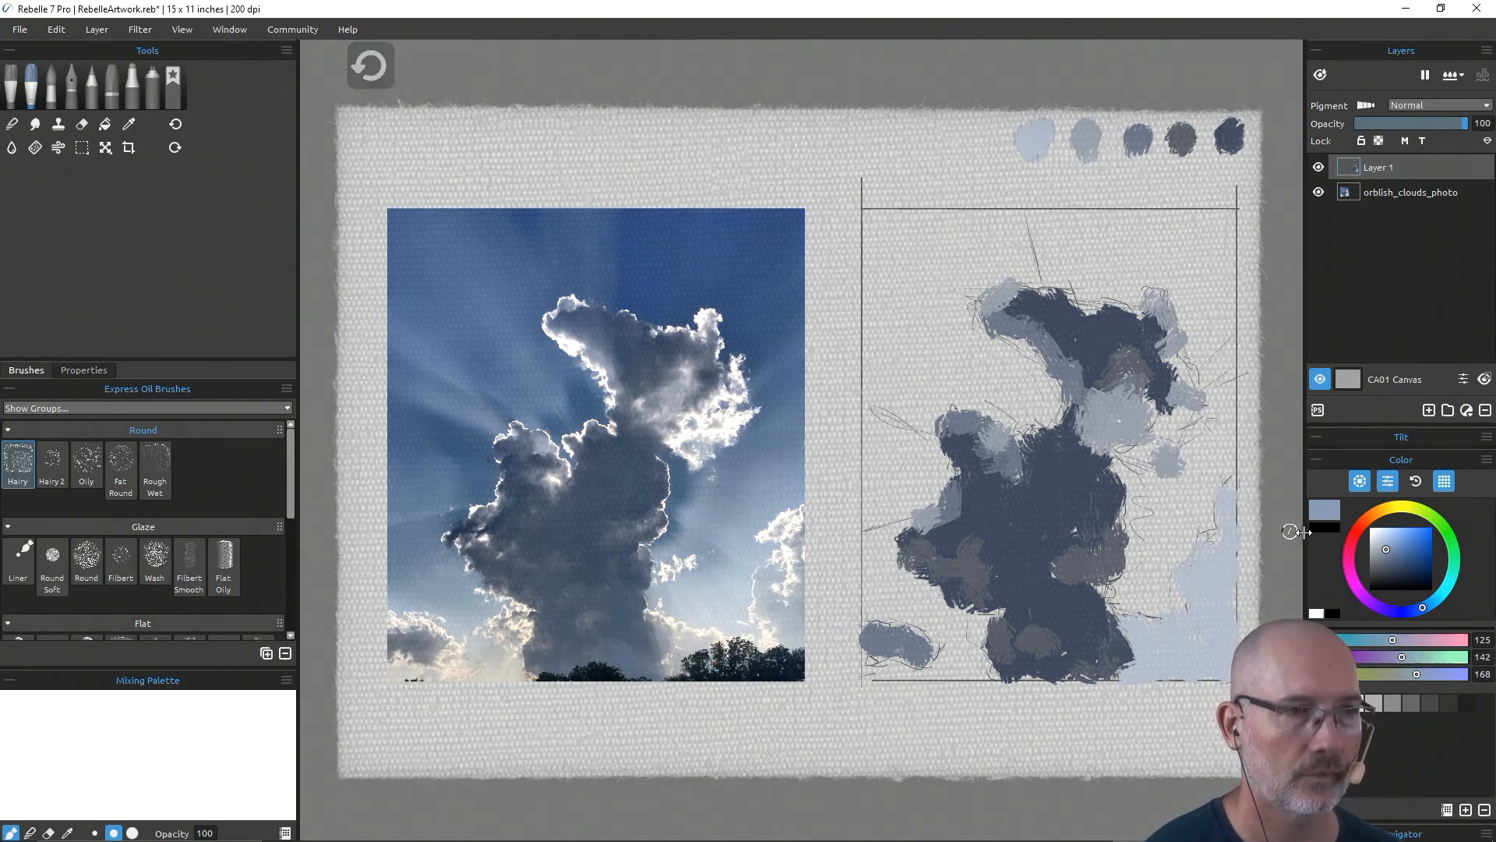
{"action": "left_click", "coordinate": [1381, 551]}
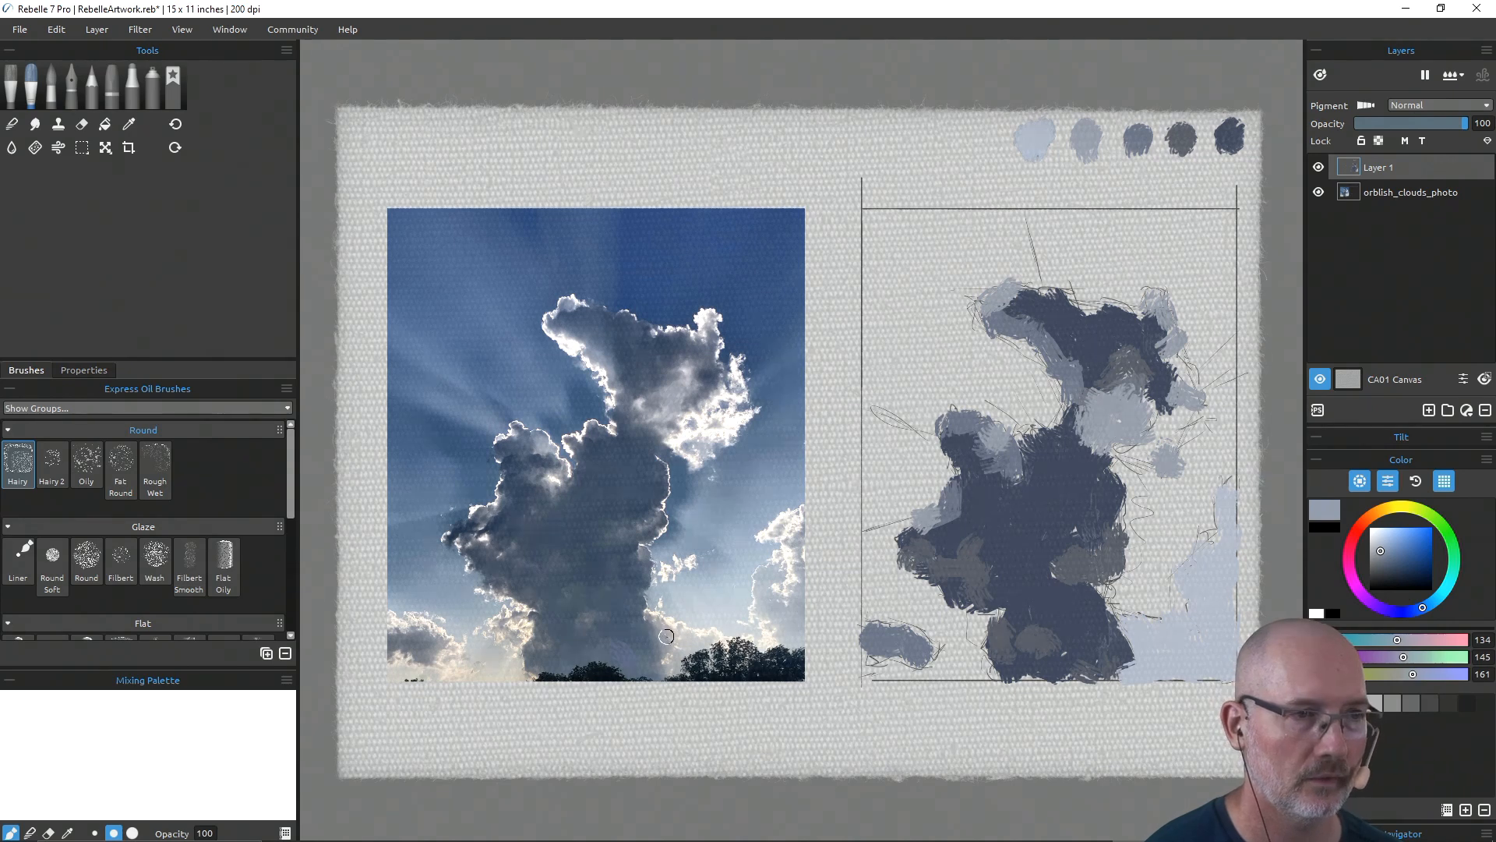
{"action": "key", "text": "ctrl+z"}
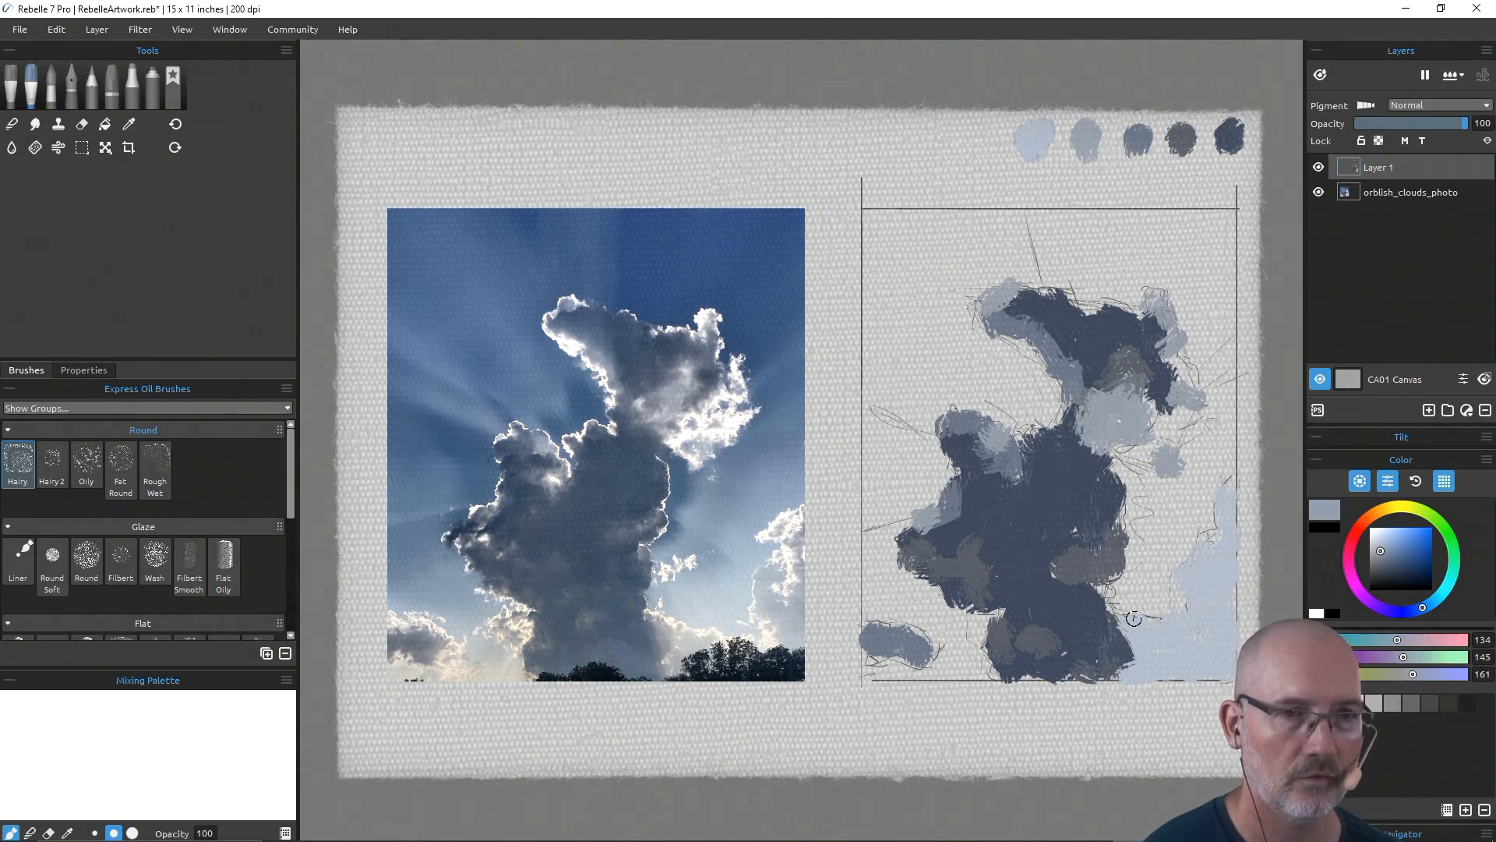
{"action": "left_click_drag", "start_coordinate": [1129, 619], "coordinate": [1143, 668]}
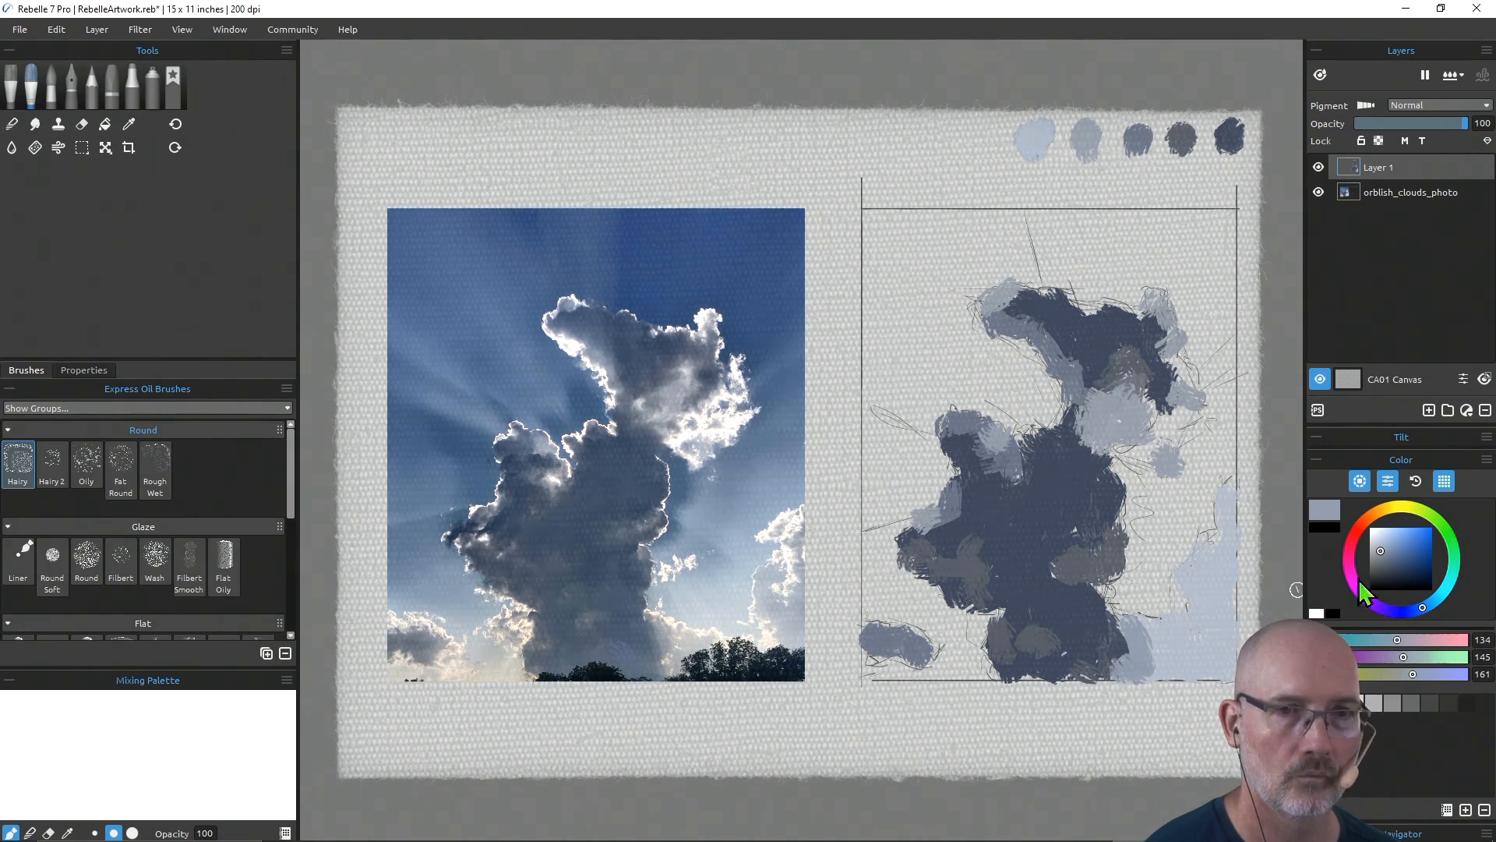
{"action": "left_click_drag", "start_coordinate": [1379, 553], "coordinate": [1393, 543]}
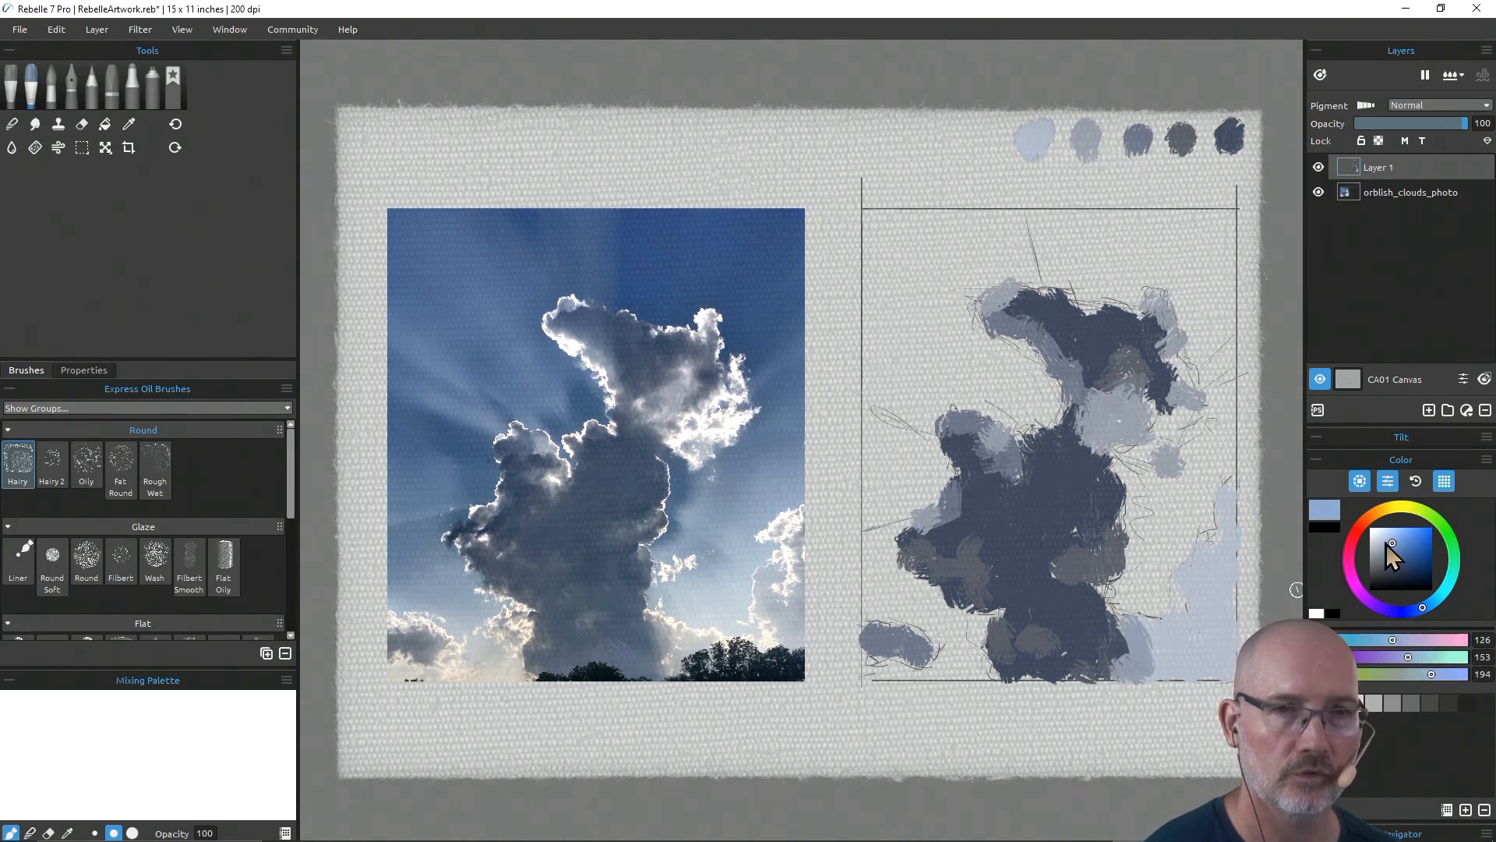
{"action": "left_click_drag", "start_coordinate": [642, 634], "coordinate": [649, 653]}
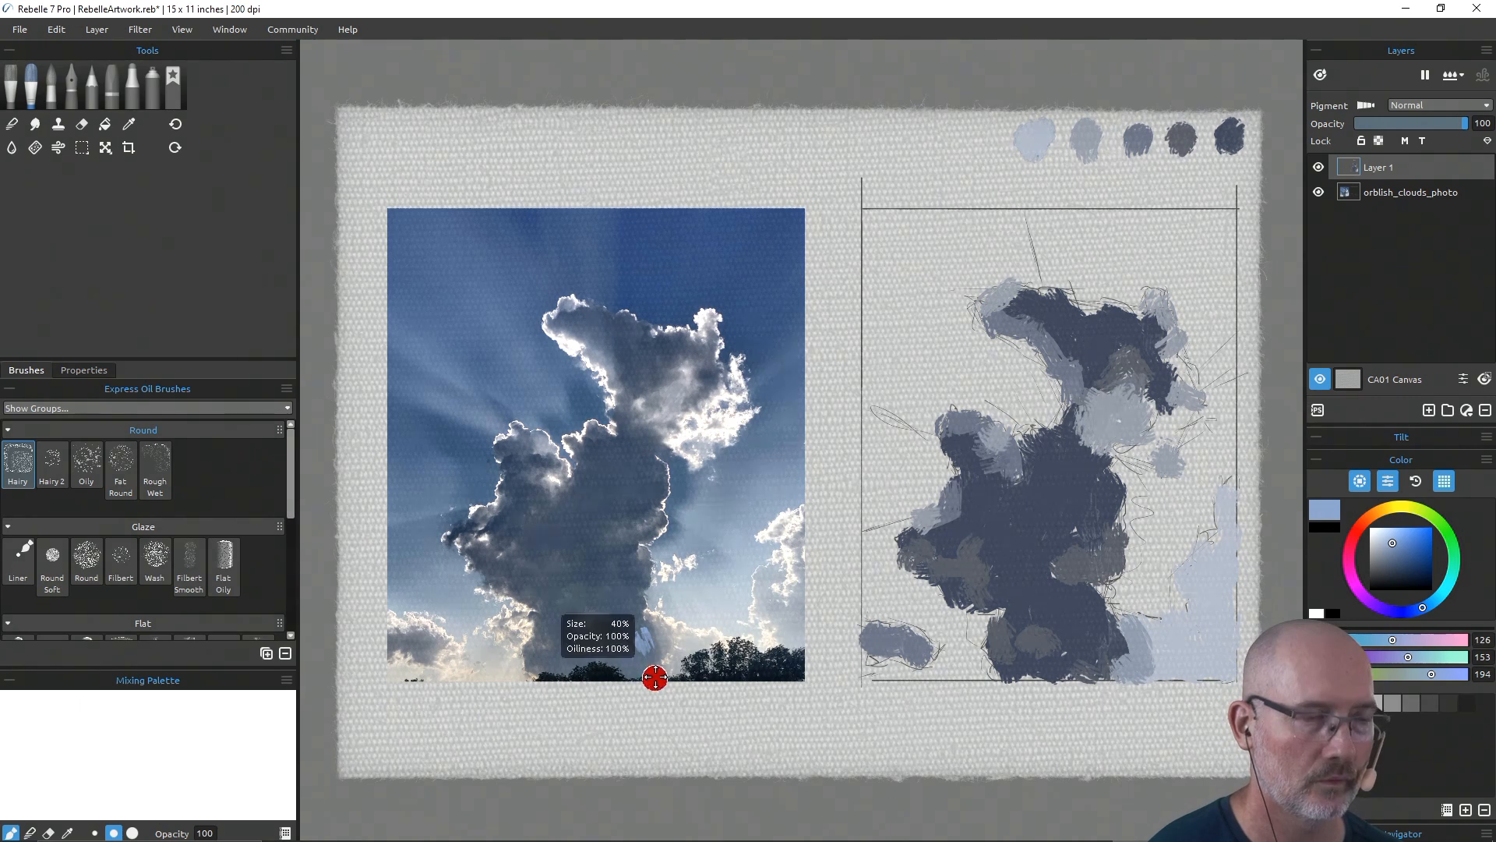
{"action": "key", "text": "ctrl+z"}
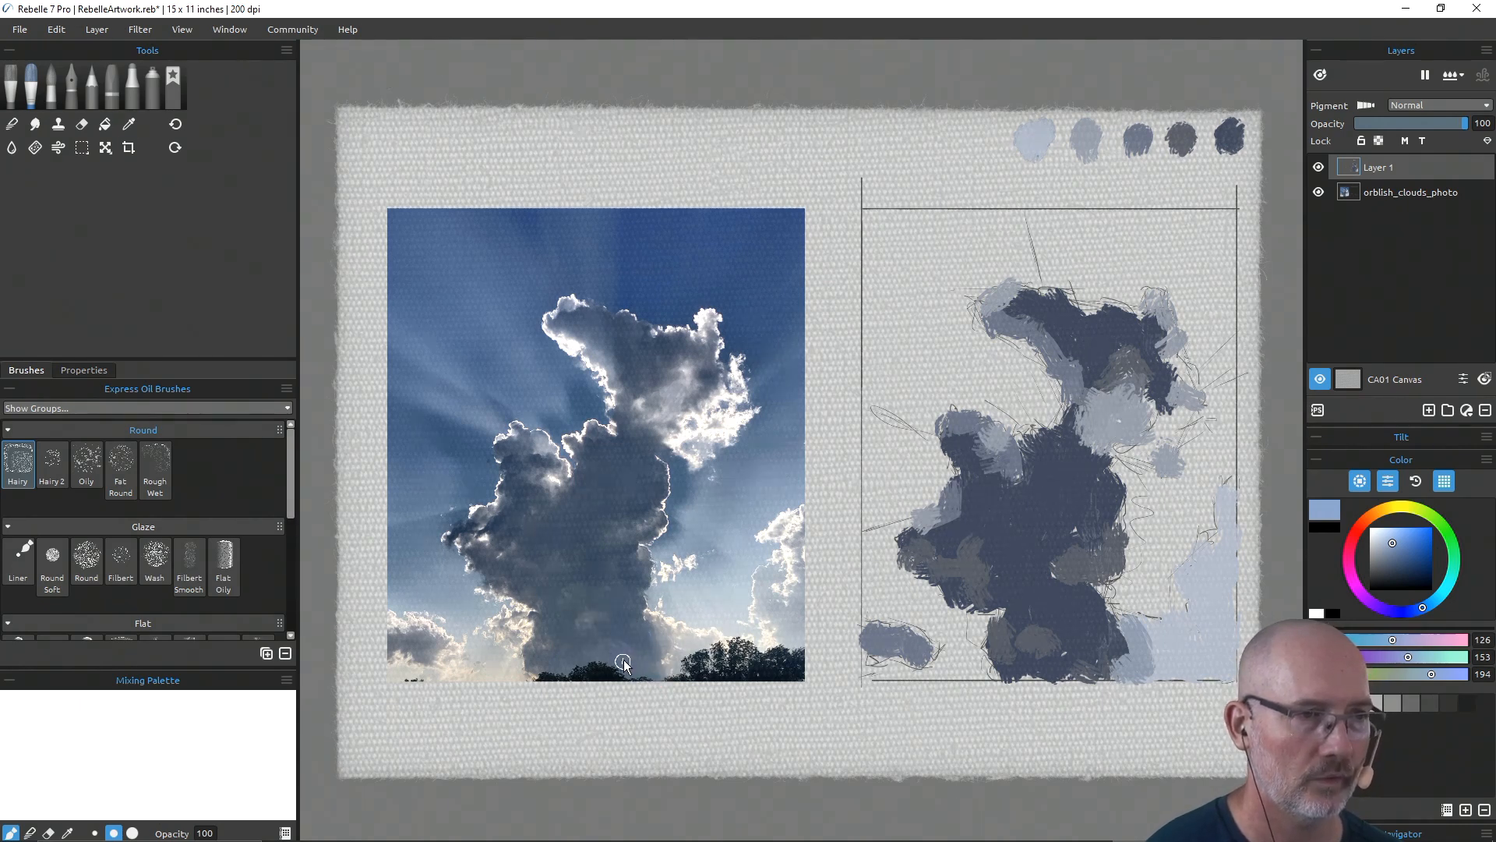
Step: Sample RGB 86, 99, 127 at the photo cloud's base and paint it across the bottom of the painted lower cloud
{"action": "left_click", "coordinate": [631, 655], "text": "alt"}
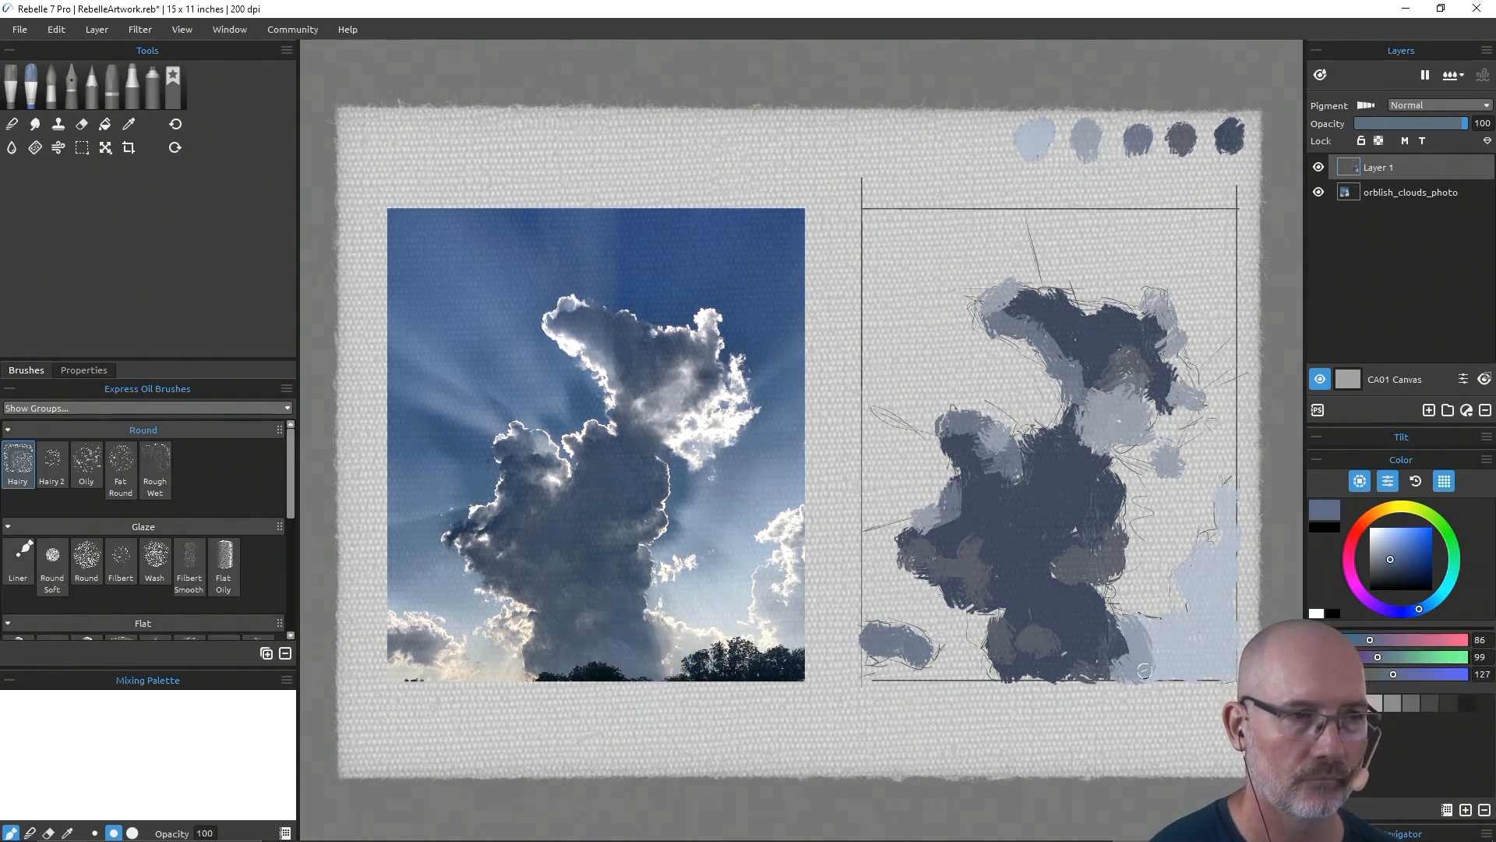
{"action": "mouse_move", "coordinate": [1144, 670]}
{"action": "left_mouse_down"}
{"action": "mouse_move", "coordinate": [1117, 638]}
{"action": "mouse_move", "coordinate": [1131, 669]}
{"action": "mouse_move", "coordinate": [1105, 684]}
{"action": "mouse_move", "coordinate": [1083, 652]}
{"action": "mouse_move", "coordinate": [1091, 674]}
{"action": "mouse_move", "coordinate": [1055, 675]}
{"action": "mouse_move", "coordinate": [1094, 672]}
{"action": "left_mouse_up"}
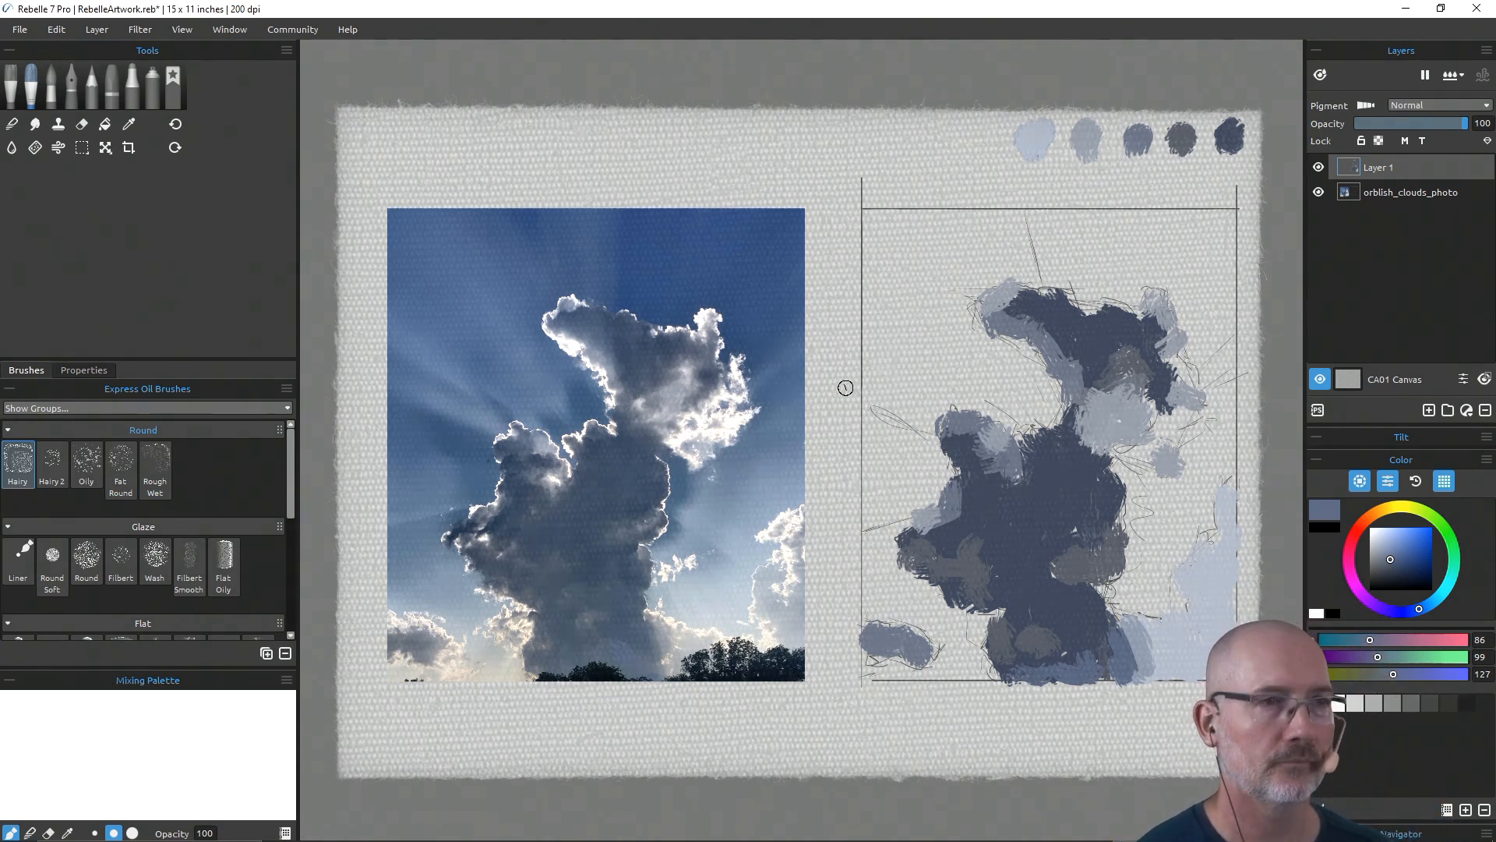
Step: Mix near-white RGB 205, 210, 219, compare it against the photo, and paint highlights on the upper cloud's lower-right edge and upper-left tip
{"action": "left_click_drag", "start_coordinate": [1400, 538], "coordinate": [1377, 540]}
{"action": "left_click_drag", "start_coordinate": [1376, 540], "coordinate": [1375, 538]}
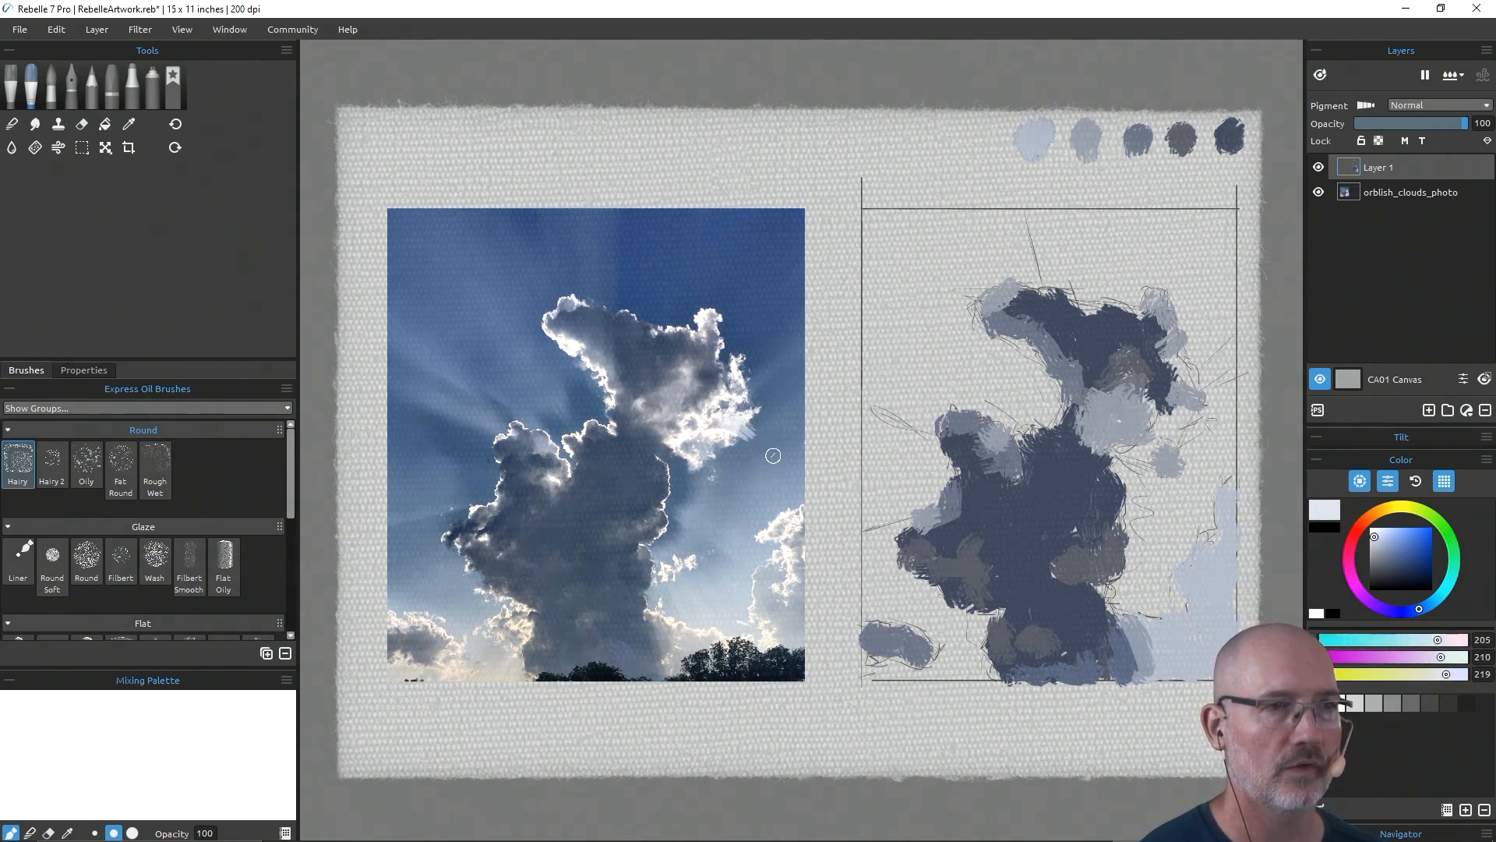
{"action": "key", "text": "ctrl+z"}
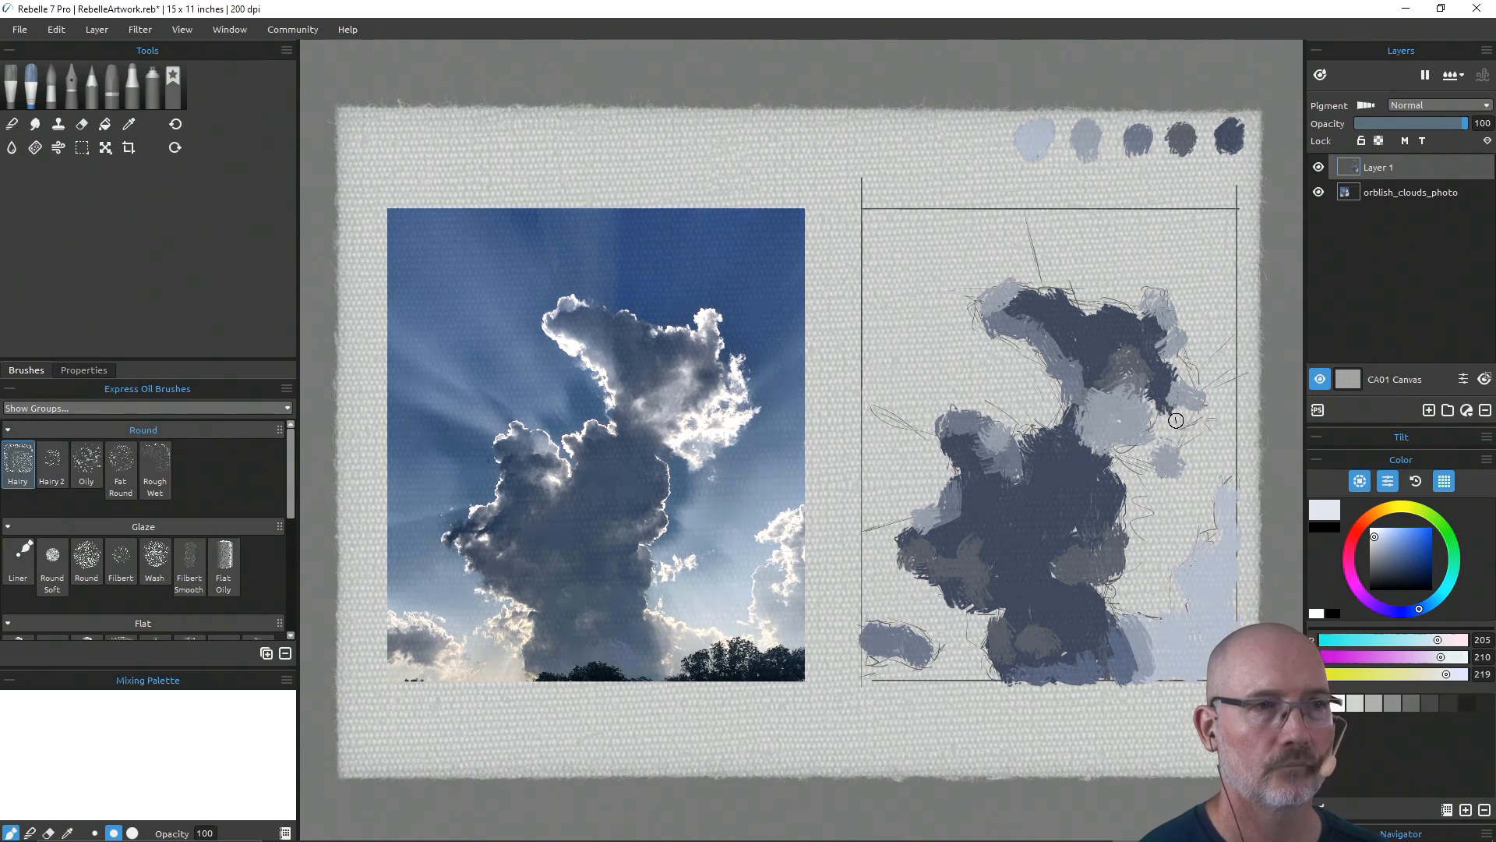
{"action": "mouse_move", "coordinate": [1162, 422]}
{"action": "left_mouse_down"}
{"action": "mouse_move", "coordinate": [1181, 416]}
{"action": "mouse_move", "coordinate": [1152, 399]}
{"action": "left_mouse_up"}
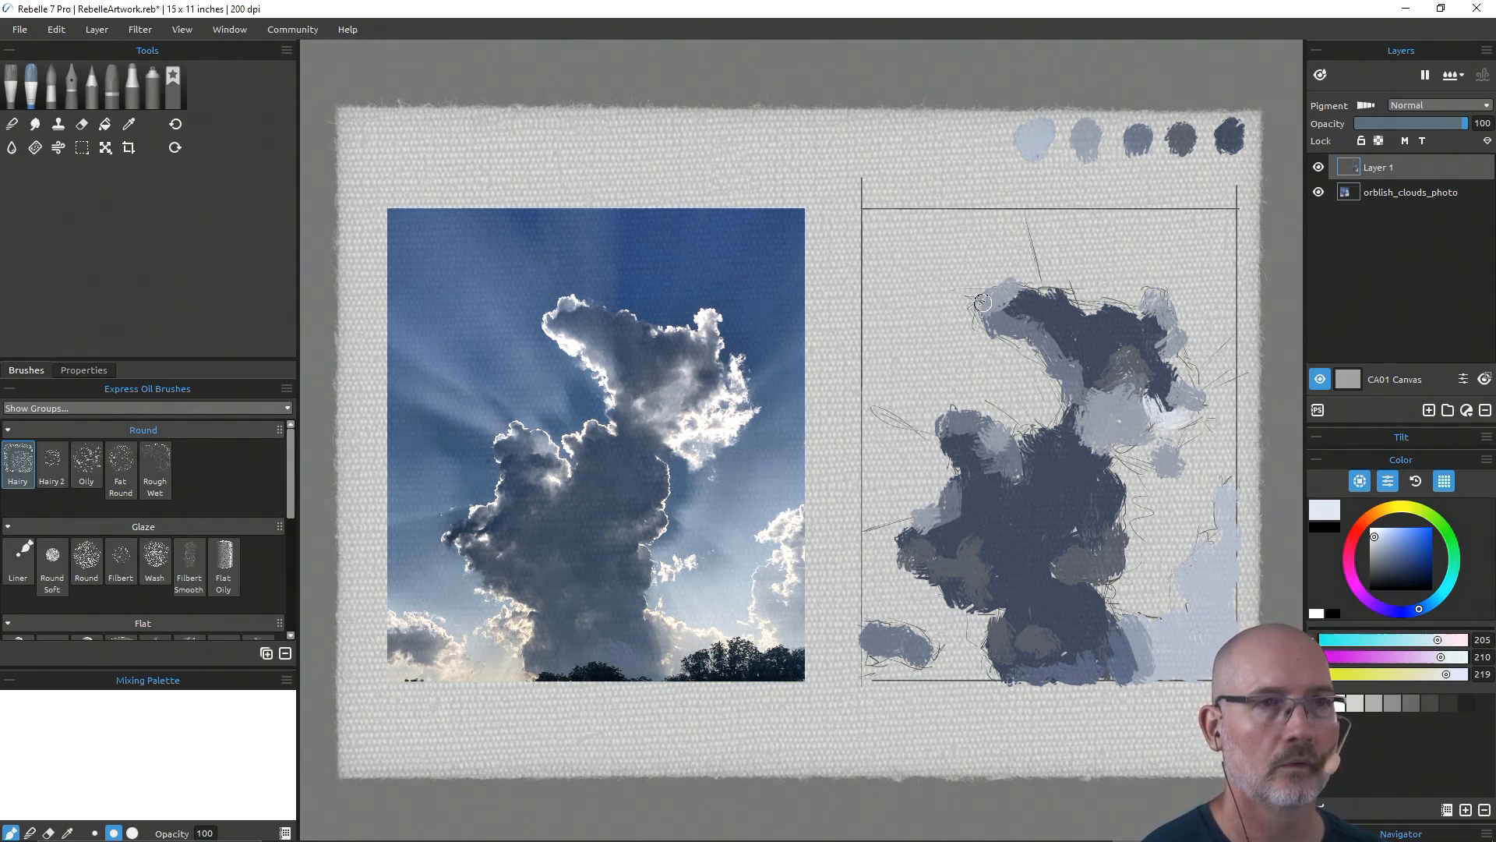
{"action": "left_click_drag", "start_coordinate": [983, 303], "coordinate": [1043, 302]}
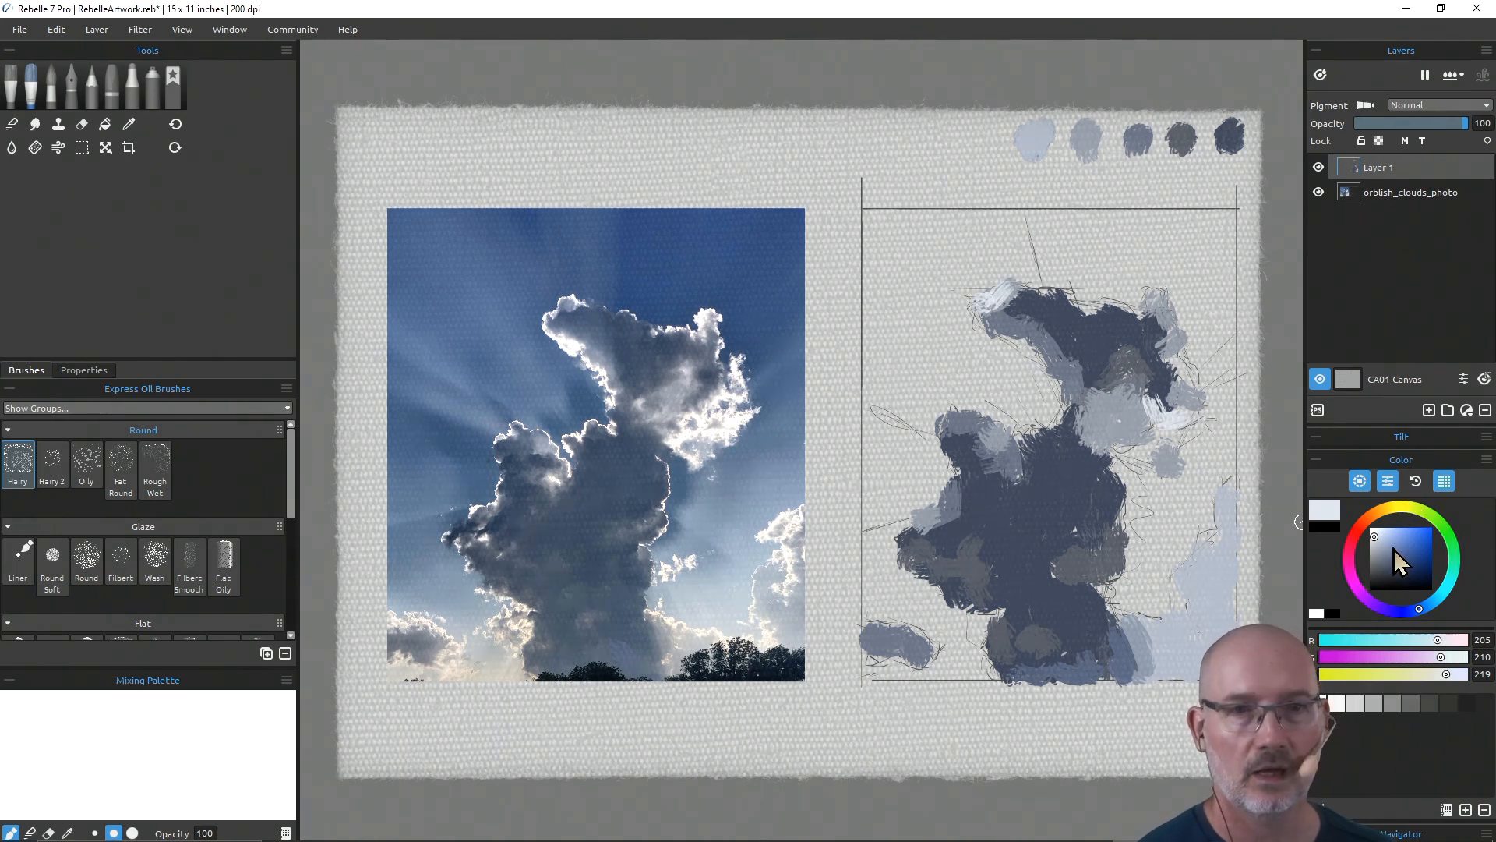
Step: Mix RGB 45, 74, 132, fill the upper-right sky down to the upper cloud, and add the blue as a sixth swatch
{"action": "left_click", "coordinate": [1415, 544]}
{"action": "left_click_drag", "start_coordinate": [1416, 545], "coordinate": [1412, 558]}
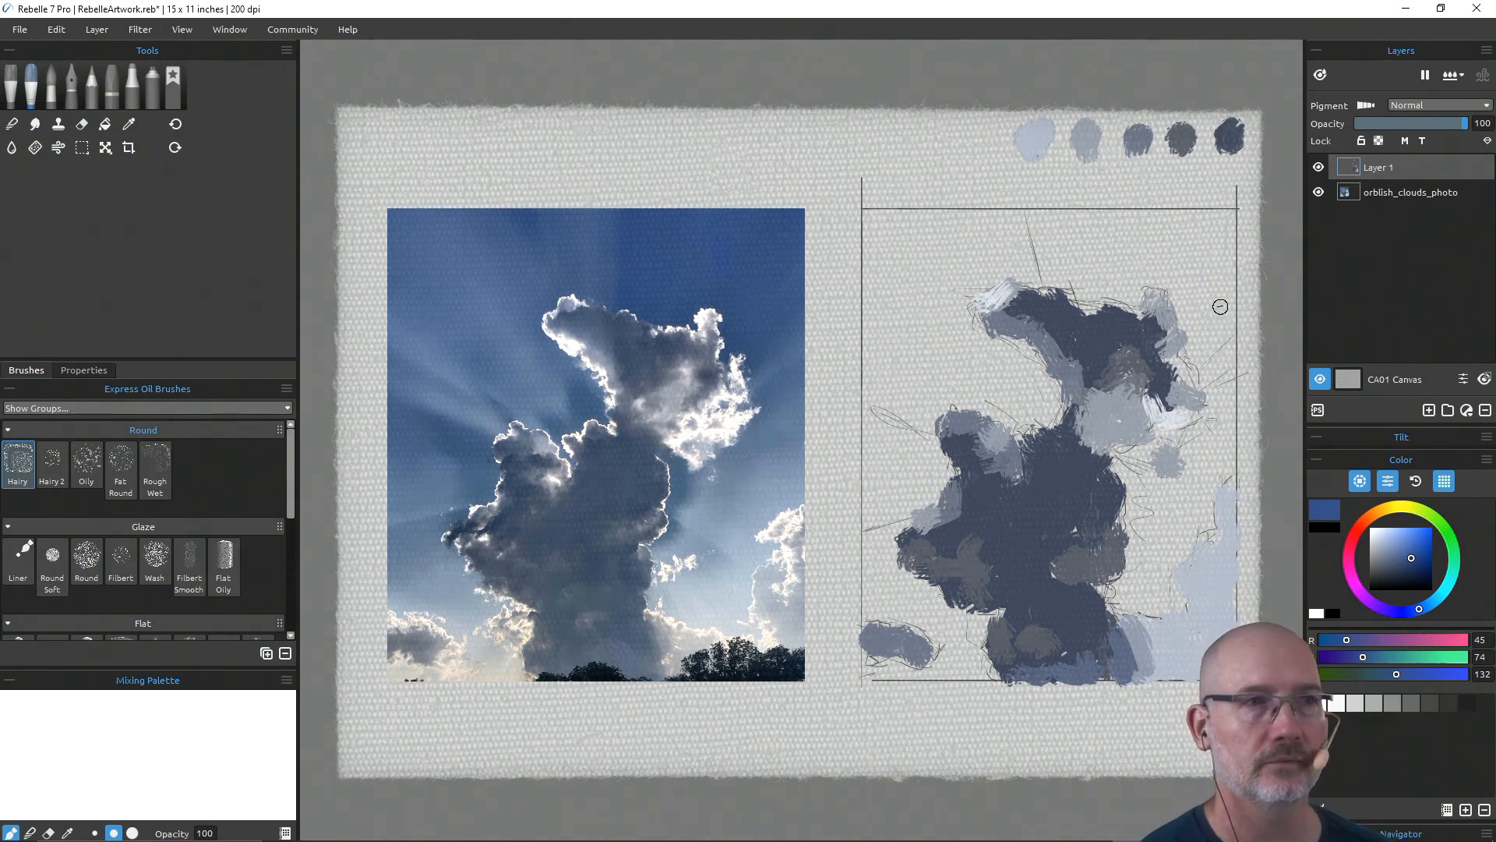
{"action": "mouse_move", "coordinate": [1232, 316]}
{"action": "left_mouse_down"}
{"action": "mouse_move", "coordinate": [1204, 349]}
{"action": "mouse_move", "coordinate": [1226, 336]}
{"action": "mouse_move", "coordinate": [1229, 324]}
{"action": "mouse_move", "coordinate": [1174, 359]}
{"action": "mouse_move", "coordinate": [1213, 314]}
{"action": "mouse_move", "coordinate": [1201, 333]}
{"action": "mouse_move", "coordinate": [1175, 321]}
{"action": "mouse_move", "coordinate": [1221, 287]}
{"action": "left_mouse_up"}
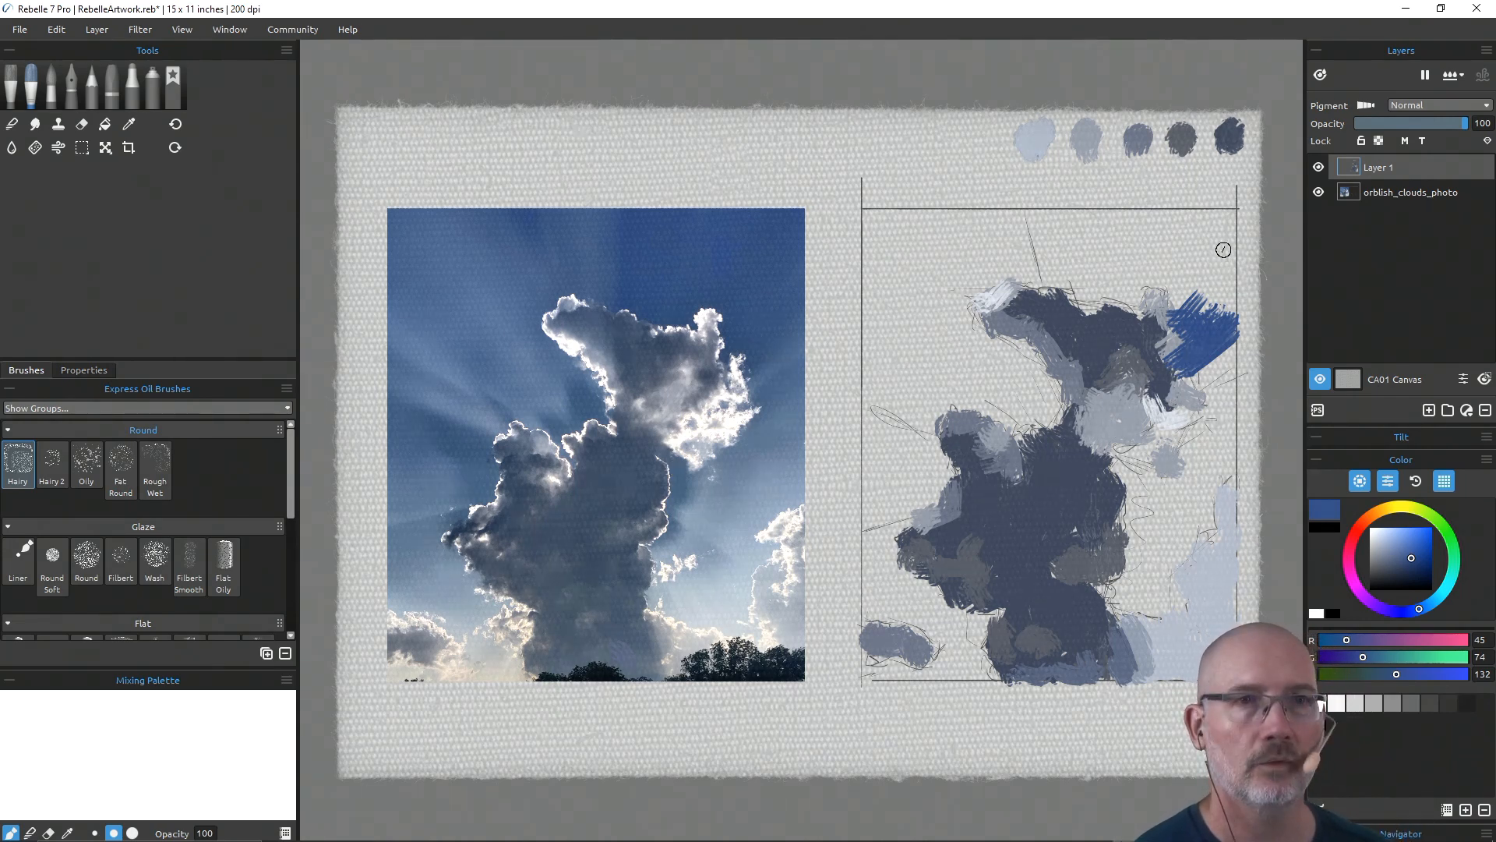
{"action": "mouse_move", "coordinate": [1229, 219]}
{"action": "left_mouse_down"}
{"action": "mouse_move", "coordinate": [1226, 320]}
{"action": "mouse_move", "coordinate": [1226, 252]}
{"action": "mouse_move", "coordinate": [1206, 290]}
{"action": "mouse_move", "coordinate": [1197, 277]}
{"action": "mouse_move", "coordinate": [1174, 302]}
{"action": "mouse_move", "coordinate": [1227, 223]}
{"action": "mouse_move", "coordinate": [1192, 237]}
{"action": "left_mouse_up"}
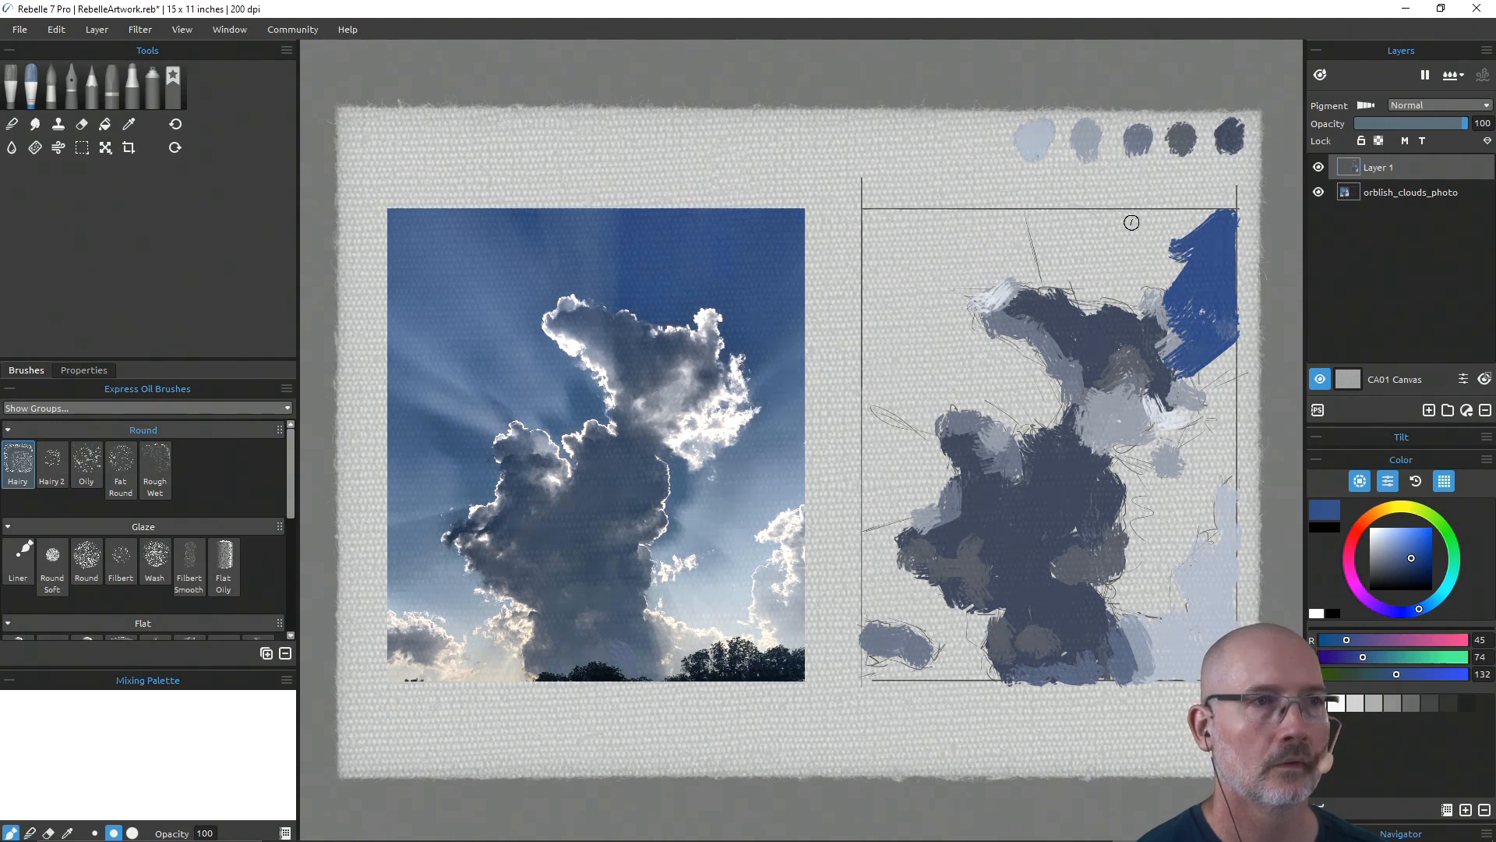
{"action": "mouse_move", "coordinate": [1035, 222]}
{"action": "left_mouse_down"}
{"action": "mouse_move", "coordinate": [1048, 273]}
{"action": "mouse_move", "coordinate": [1048, 259]}
{"action": "mouse_move", "coordinate": [1088, 299]}
{"action": "mouse_move", "coordinate": [1071, 285]}
{"action": "mouse_move", "coordinate": [1073, 299]}
{"action": "mouse_move", "coordinate": [1123, 285]}
{"action": "mouse_move", "coordinate": [1117, 299]}
{"action": "mouse_move", "coordinate": [1140, 308]}
{"action": "mouse_move", "coordinate": [1132, 292]}
{"action": "mouse_move", "coordinate": [1172, 273]}
{"action": "mouse_move", "coordinate": [1159, 289]}
{"action": "mouse_move", "coordinate": [1194, 237]}
{"action": "mouse_move", "coordinate": [1152, 264]}
{"action": "mouse_move", "coordinate": [1209, 216]}
{"action": "mouse_move", "coordinate": [1106, 218]}
{"action": "mouse_move", "coordinate": [1125, 233]}
{"action": "mouse_move", "coordinate": [1042, 221]}
{"action": "mouse_move", "coordinate": [1195, 221]}
{"action": "mouse_move", "coordinate": [1116, 285]}
{"action": "mouse_move", "coordinate": [1158, 220]}
{"action": "mouse_move", "coordinate": [1087, 268]}
{"action": "mouse_move", "coordinate": [1070, 241]}
{"action": "mouse_move", "coordinate": [1060, 259]}
{"action": "mouse_move", "coordinate": [1129, 278]}
{"action": "left_mouse_up"}
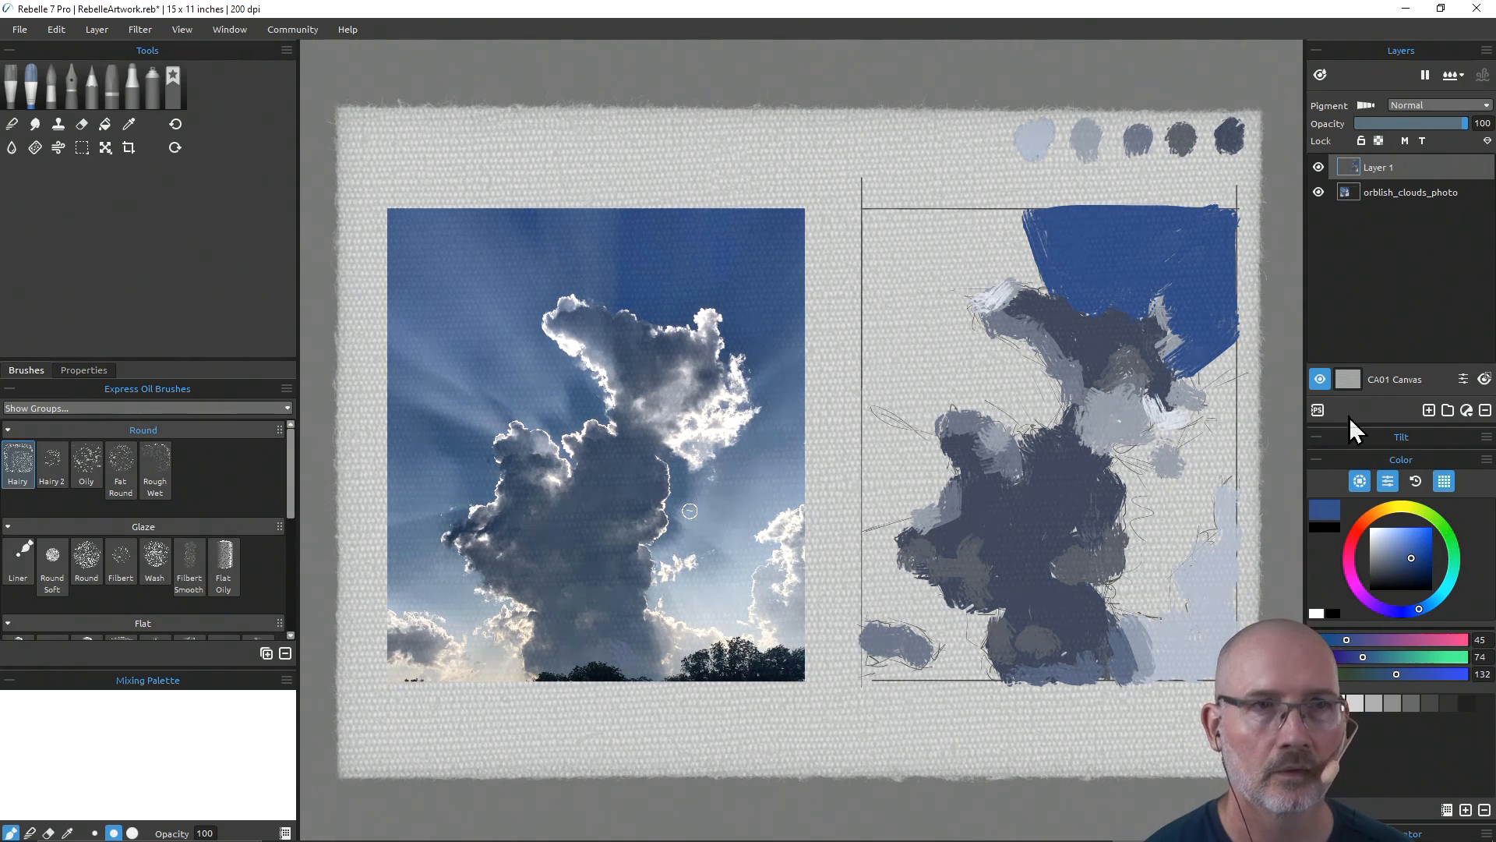
{"action": "left_click", "coordinate": [974, 142]}
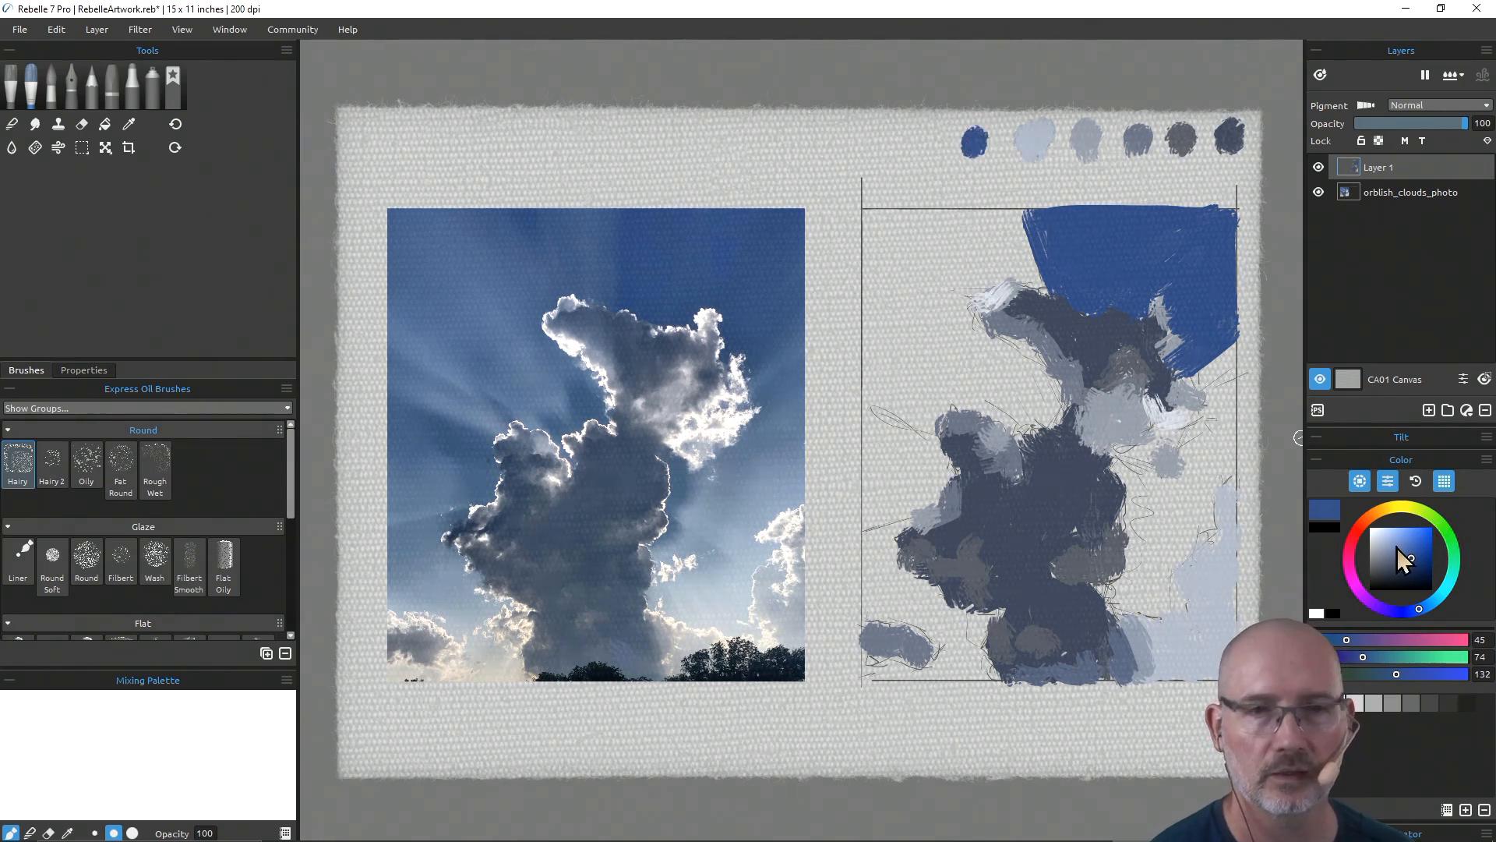
Step: Mix RGB 70, 96, 126 by comparing it against the photo and paint sky around the lower cloud's right edge, top and left lobes
{"action": "left_click_drag", "start_coordinate": [1412, 563], "coordinate": [1398, 559]}
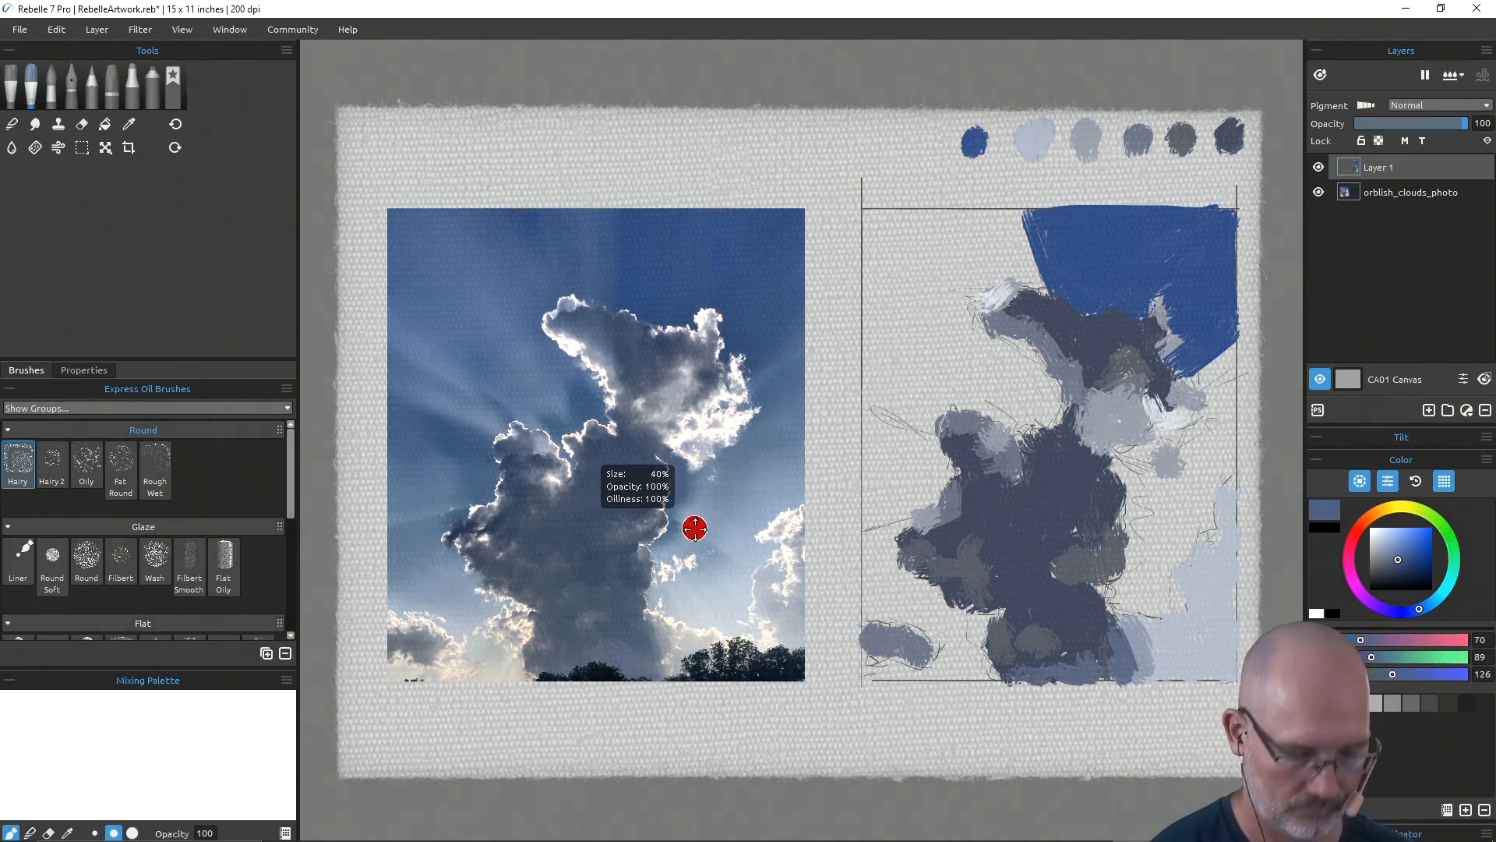
{"action": "key", "text": "ctrl+z"}
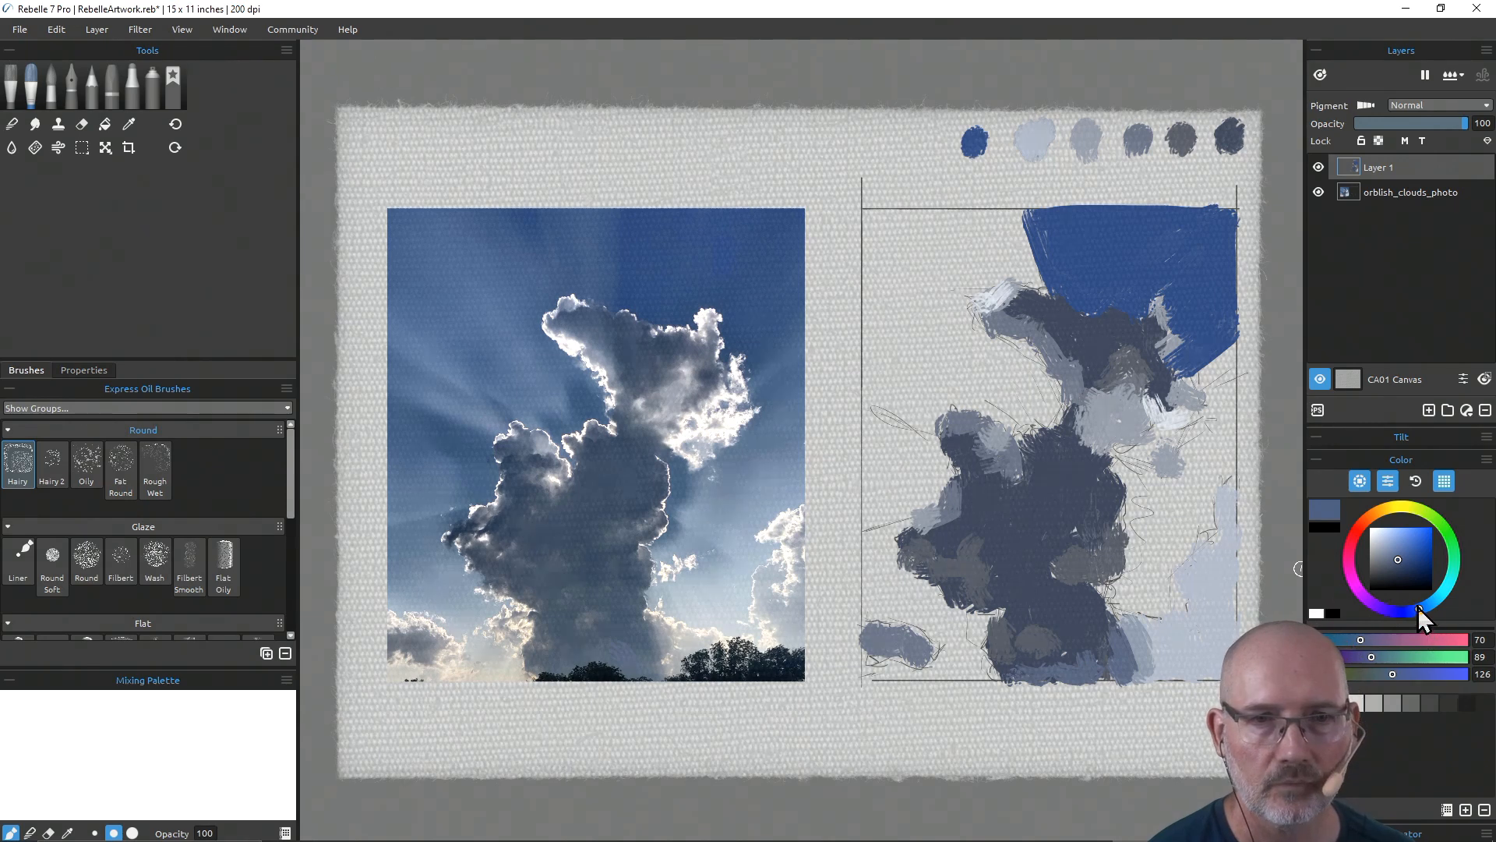
{"action": "left_click_drag", "start_coordinate": [1419, 609], "coordinate": [1426, 606]}
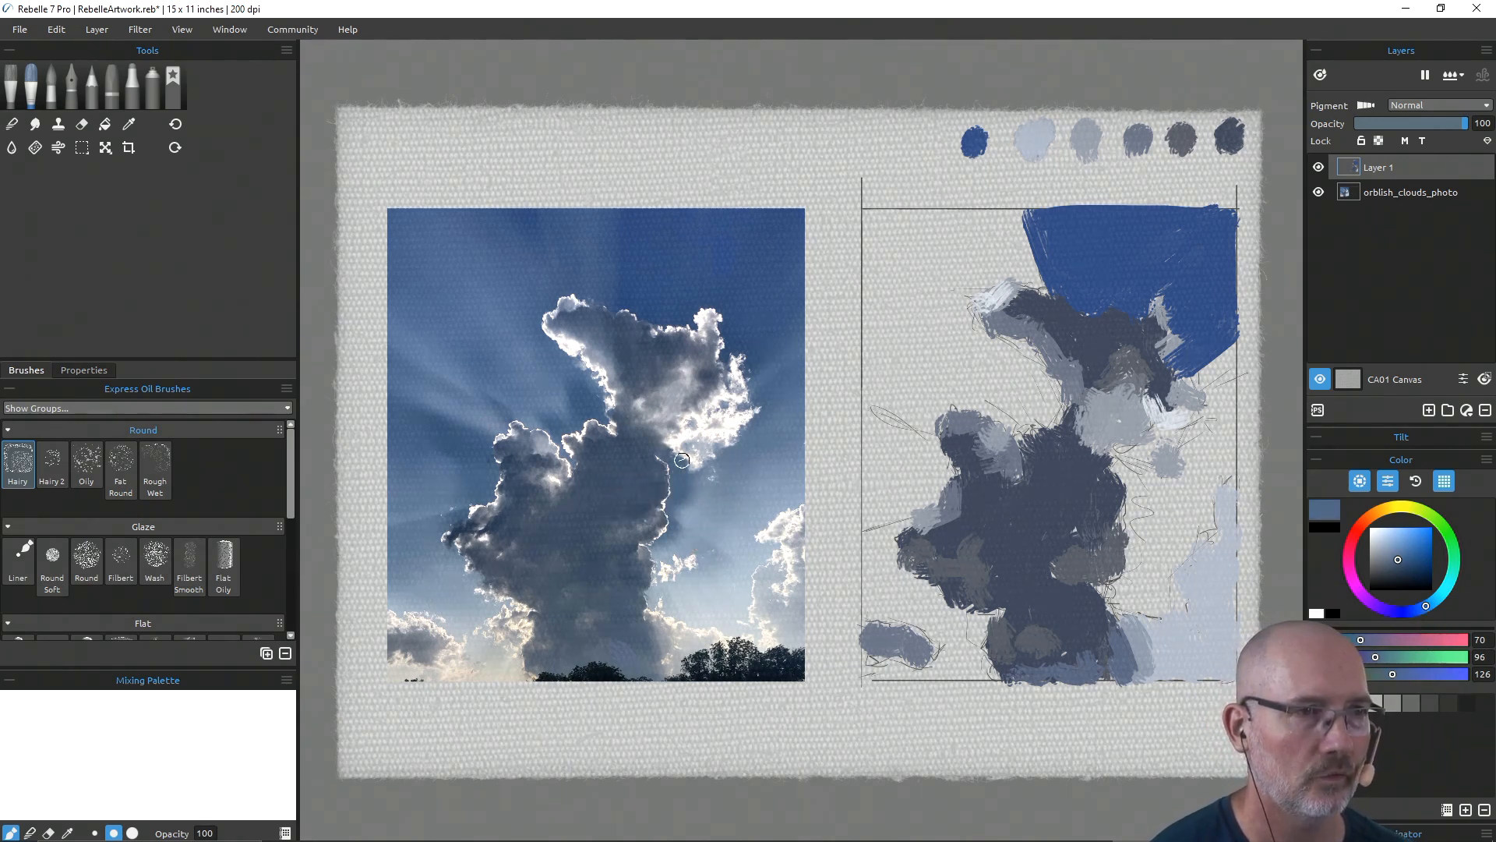
{"action": "key", "text": "ctrl+z"}
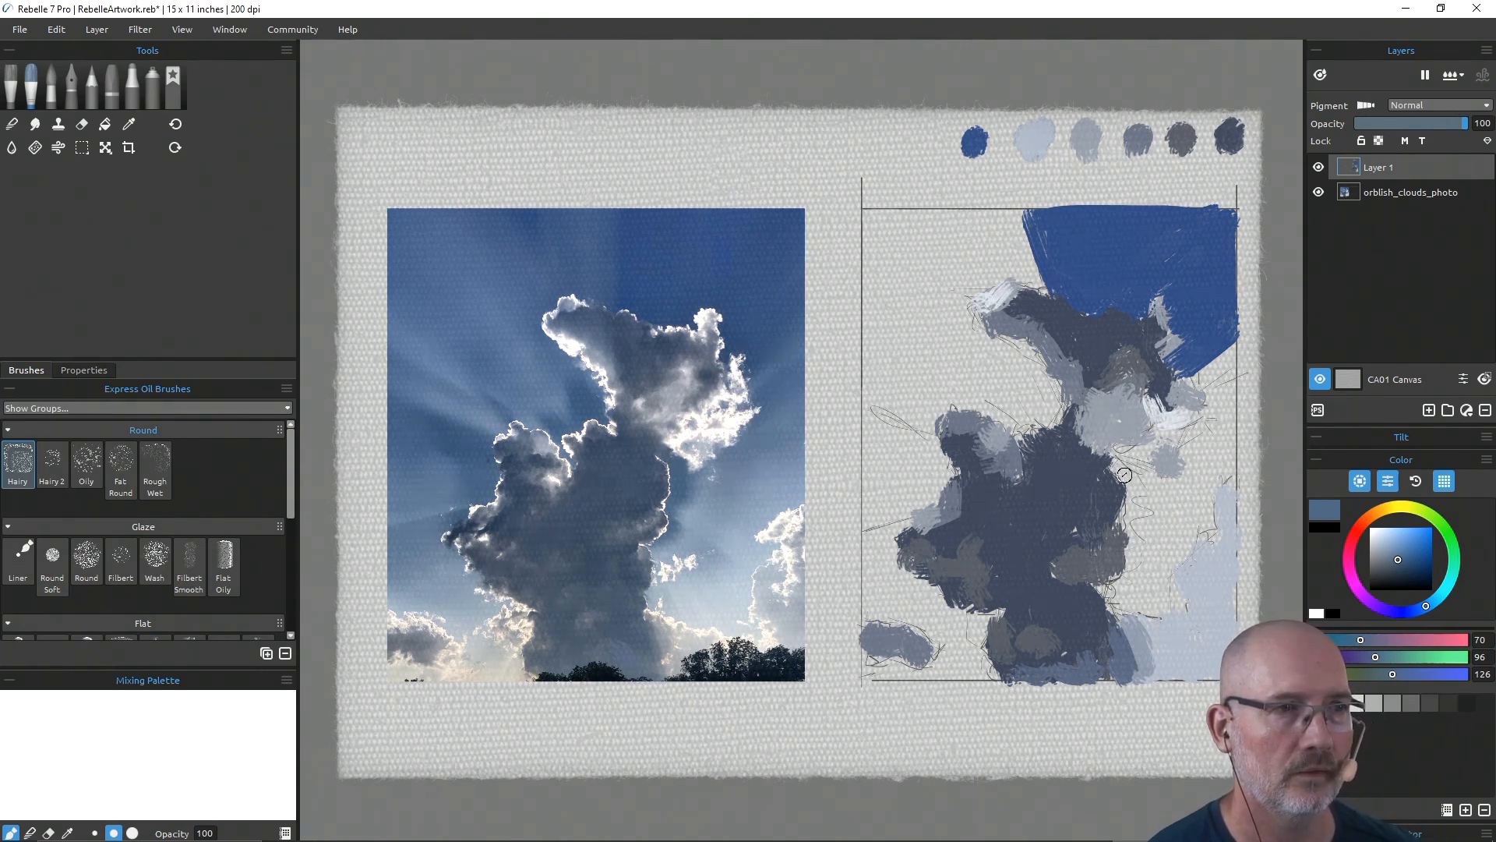
{"action": "mouse_move", "coordinate": [1110, 460]}
{"action": "left_mouse_down"}
{"action": "mouse_move", "coordinate": [1134, 518]}
{"action": "mouse_move", "coordinate": [1133, 499]}
{"action": "mouse_move", "coordinate": [1148, 519]}
{"action": "mouse_move", "coordinate": [1123, 521]}
{"action": "mouse_move", "coordinate": [1132, 579]}
{"action": "left_mouse_up"}
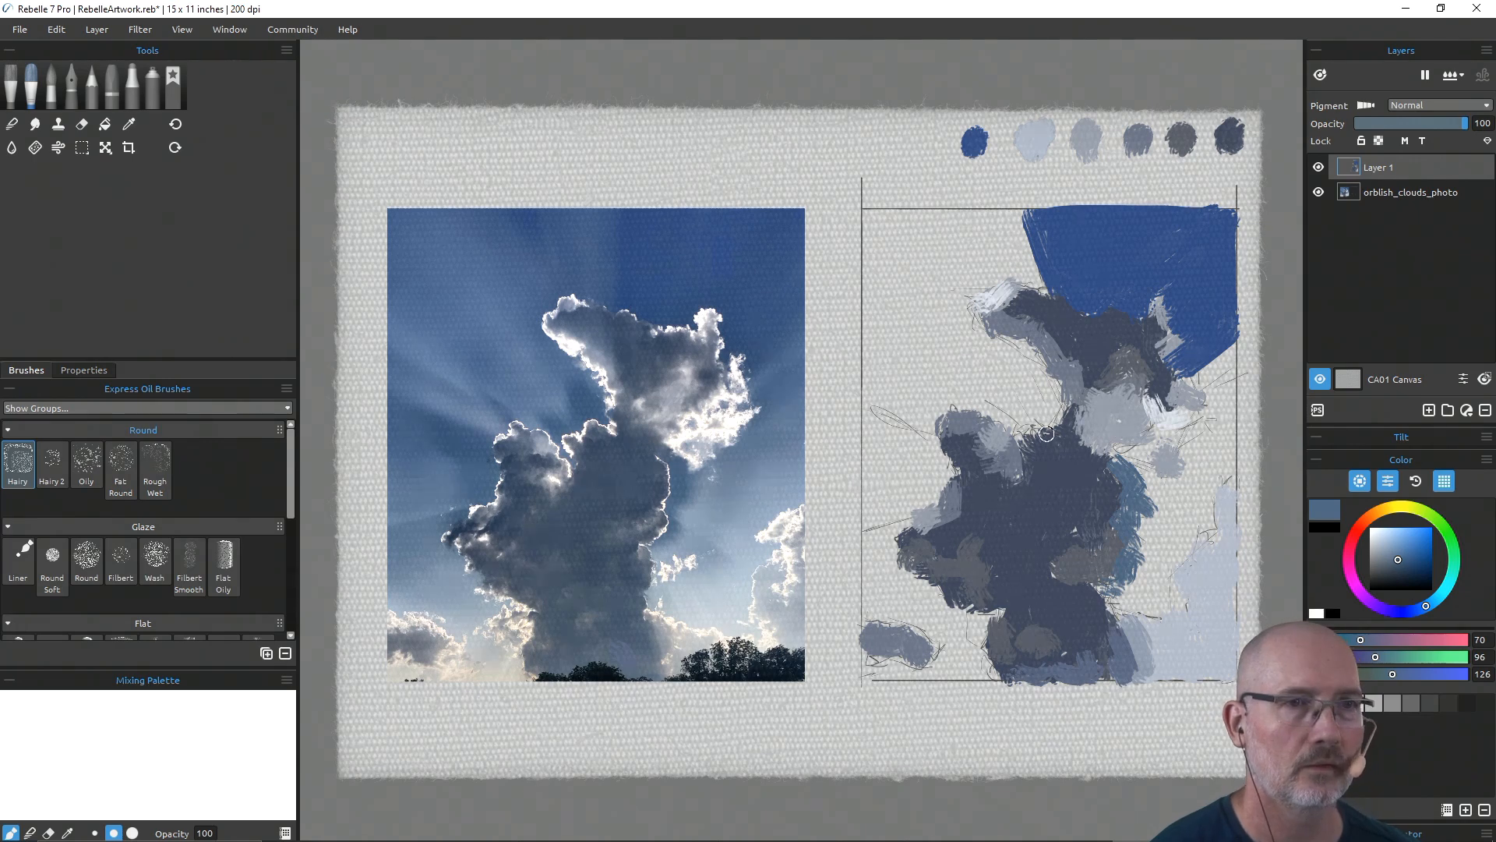
{"action": "mouse_move", "coordinate": [1056, 418]}
{"action": "left_mouse_down"}
{"action": "mouse_move", "coordinate": [1051, 389]}
{"action": "mouse_move", "coordinate": [1054, 410]}
{"action": "mouse_move", "coordinate": [1031, 394]}
{"action": "mouse_move", "coordinate": [1021, 444]}
{"action": "mouse_move", "coordinate": [1007, 413]}
{"action": "left_mouse_up"}
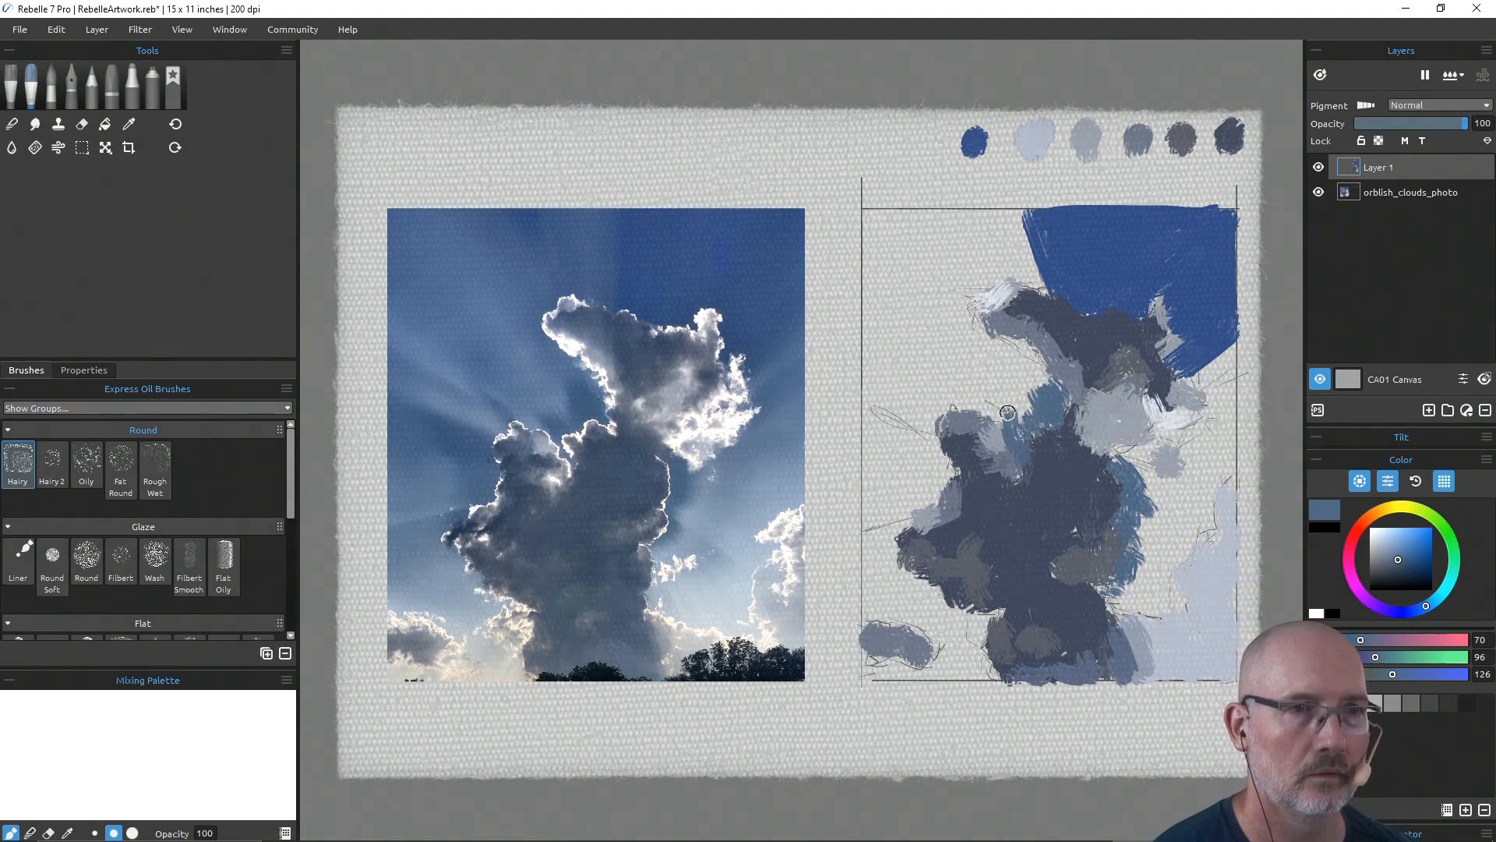
{"action": "mouse_move", "coordinate": [949, 472]}
{"action": "left_mouse_down"}
{"action": "mouse_move", "coordinate": [916, 439]}
{"action": "mouse_move", "coordinate": [936, 474]}
{"action": "mouse_move", "coordinate": [926, 467]}
{"action": "mouse_move", "coordinate": [938, 489]}
{"action": "mouse_move", "coordinate": [920, 484]}
{"action": "mouse_move", "coordinate": [930, 529]}
{"action": "mouse_move", "coordinate": [912, 527]}
{"action": "mouse_move", "coordinate": [914, 501]}
{"action": "mouse_move", "coordinate": [902, 506]}
{"action": "mouse_move", "coordinate": [920, 528]}
{"action": "mouse_move", "coordinate": [917, 516]}
{"action": "mouse_move", "coordinate": [881, 534]}
{"action": "mouse_move", "coordinate": [909, 523]}
{"action": "mouse_move", "coordinate": [875, 519]}
{"action": "left_mouse_up"}
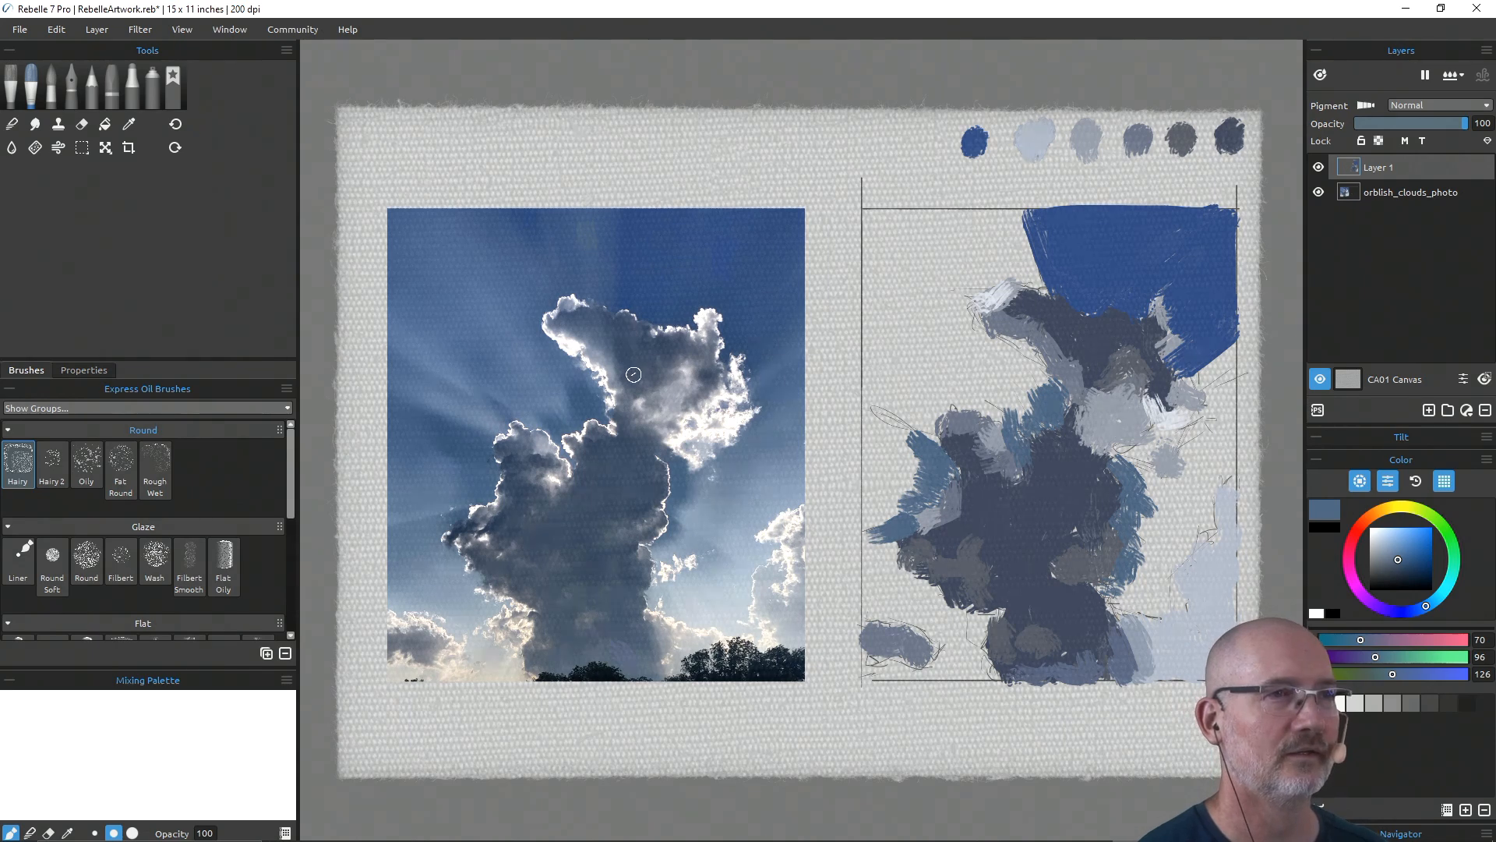
Step: Paint RGB 70, 96, 126 sky above and right of the upper cloud and left of the lower cloud, edging the top patch with sampled RGB 45, 74, 132
{"action": "key", "text": "ctrl+z"}
{"action": "mouse_move", "coordinate": [1036, 250]}
{"action": "left_mouse_down"}
{"action": "mouse_move", "coordinate": [1039, 290]}
{"action": "mouse_move", "coordinate": [1022, 216]}
{"action": "mouse_move", "coordinate": [1025, 289]}
{"action": "mouse_move", "coordinate": [1038, 280]}
{"action": "mouse_move", "coordinate": [997, 271]}
{"action": "mouse_move", "coordinate": [991, 216]}
{"action": "mouse_move", "coordinate": [1038, 256]}
{"action": "mouse_move", "coordinate": [1034, 225]}
{"action": "mouse_move", "coordinate": [1049, 274]}
{"action": "left_mouse_up"}
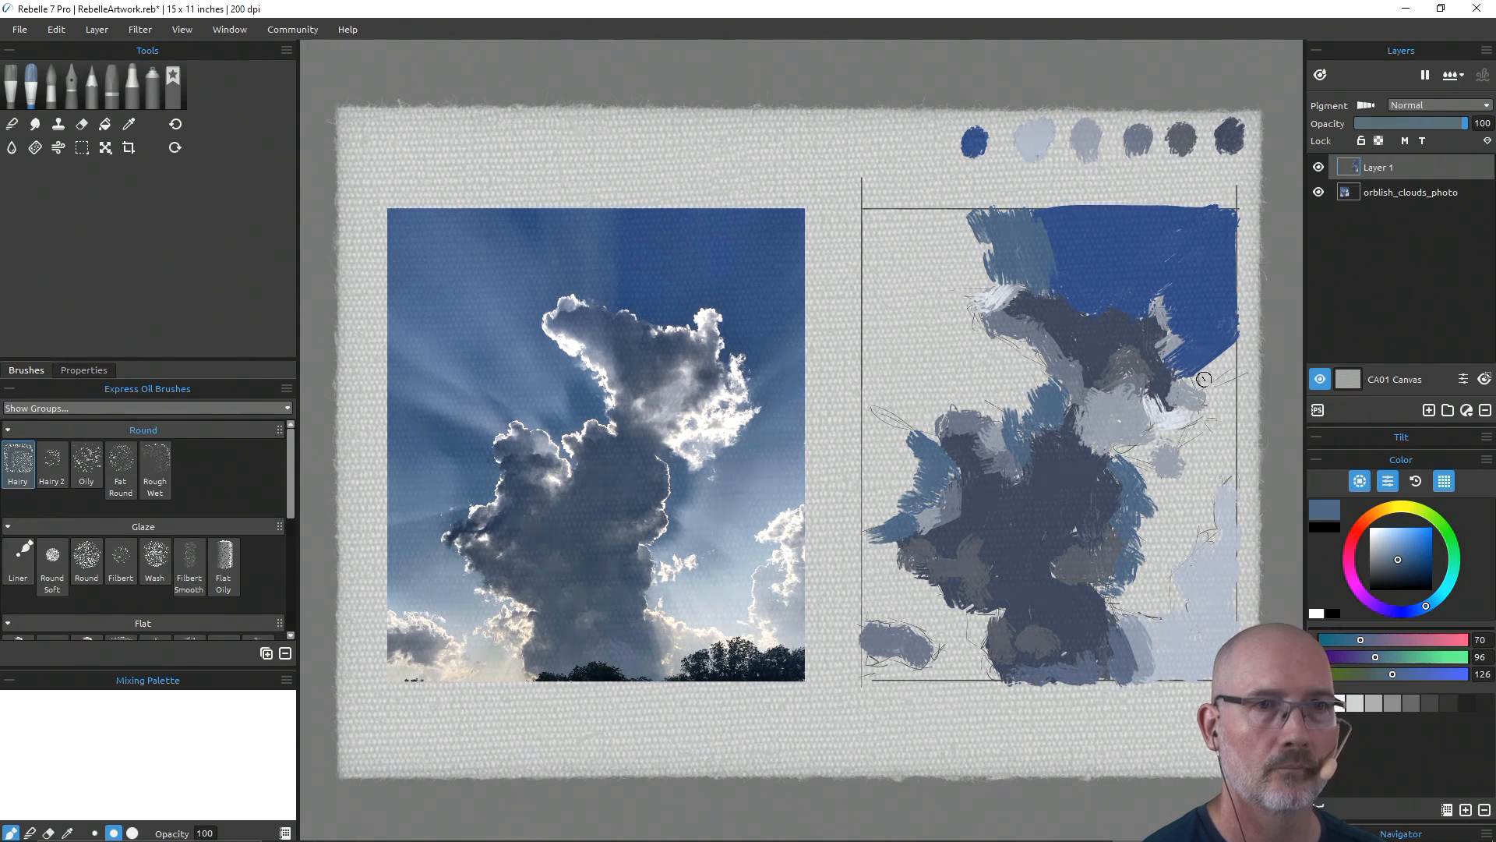
{"action": "mouse_move", "coordinate": [1204, 378]}
{"action": "left_mouse_down"}
{"action": "mouse_move", "coordinate": [1233, 353]}
{"action": "mouse_move", "coordinate": [1193, 383]}
{"action": "mouse_move", "coordinate": [1216, 369]}
{"action": "mouse_move", "coordinate": [1243, 407]}
{"action": "mouse_move", "coordinate": [1217, 410]}
{"action": "mouse_move", "coordinate": [1224, 383]}
{"action": "mouse_move", "coordinate": [1207, 427]}
{"action": "mouse_move", "coordinate": [1215, 385]}
{"action": "left_mouse_up"}
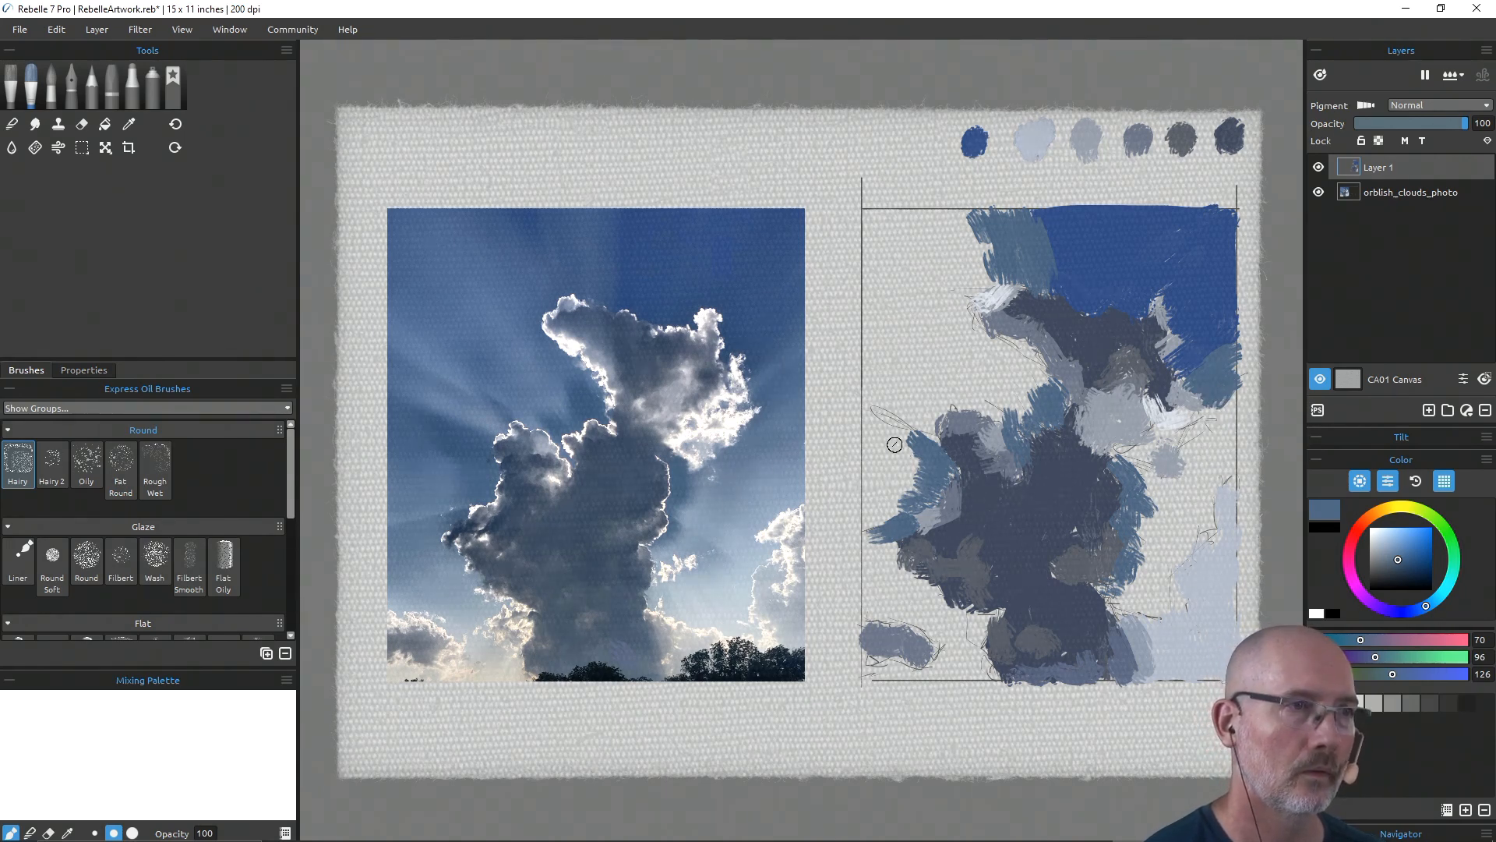
{"action": "mouse_move", "coordinate": [895, 445]}
{"action": "left_mouse_down"}
{"action": "mouse_move", "coordinate": [875, 418]}
{"action": "mouse_move", "coordinate": [912, 448]}
{"action": "mouse_move", "coordinate": [880, 421]}
{"action": "mouse_move", "coordinate": [911, 489]}
{"action": "left_mouse_up"}
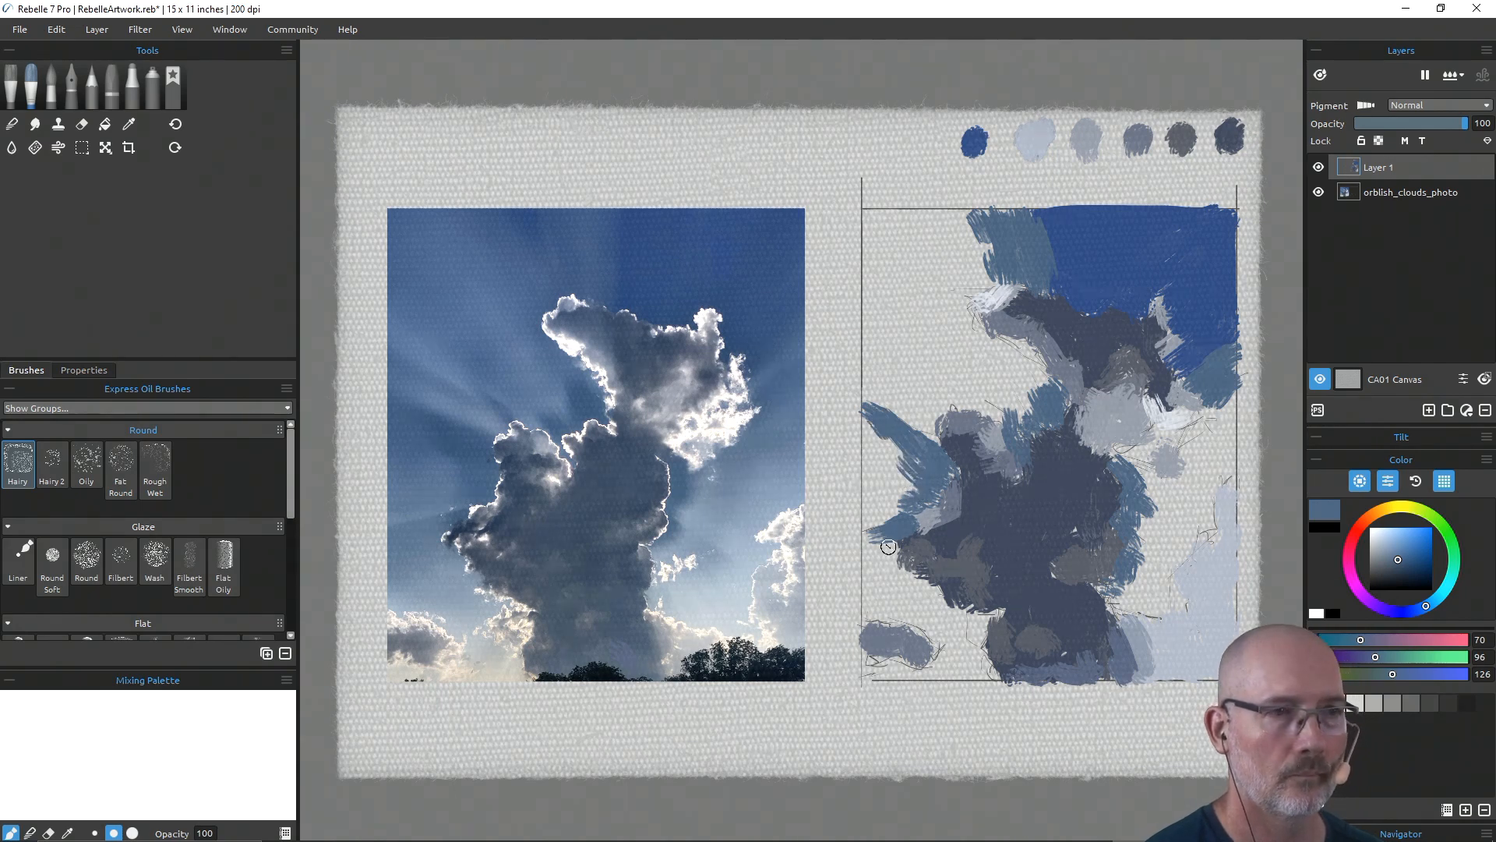
{"action": "mouse_move", "coordinate": [889, 547]}
{"action": "left_mouse_down"}
{"action": "mouse_move", "coordinate": [881, 557]}
{"action": "mouse_move", "coordinate": [886, 531]}
{"action": "left_mouse_up"}
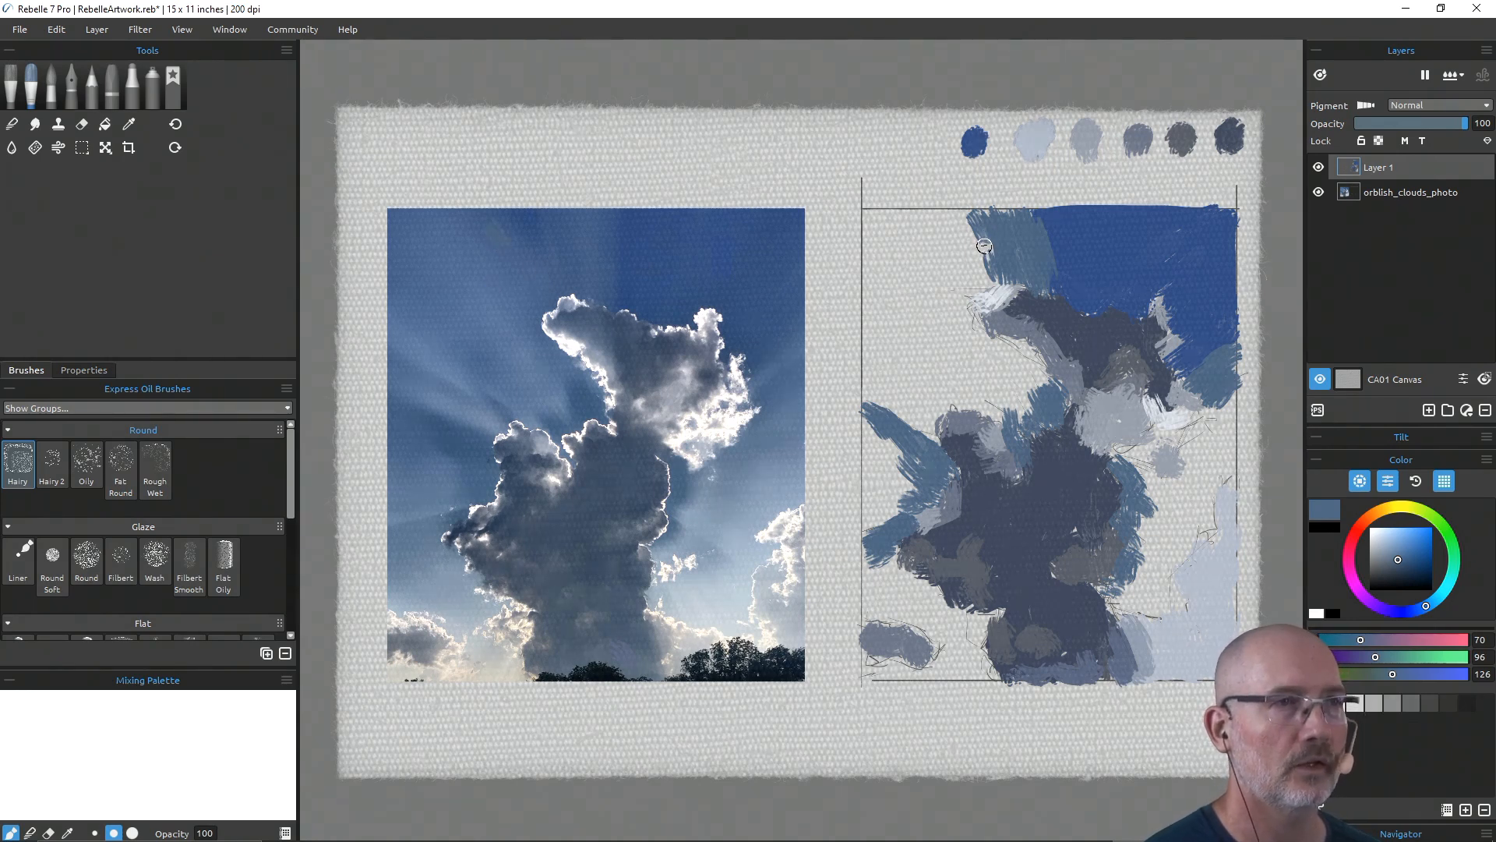
{"action": "left_click", "coordinate": [1060, 245], "text": "alt"}
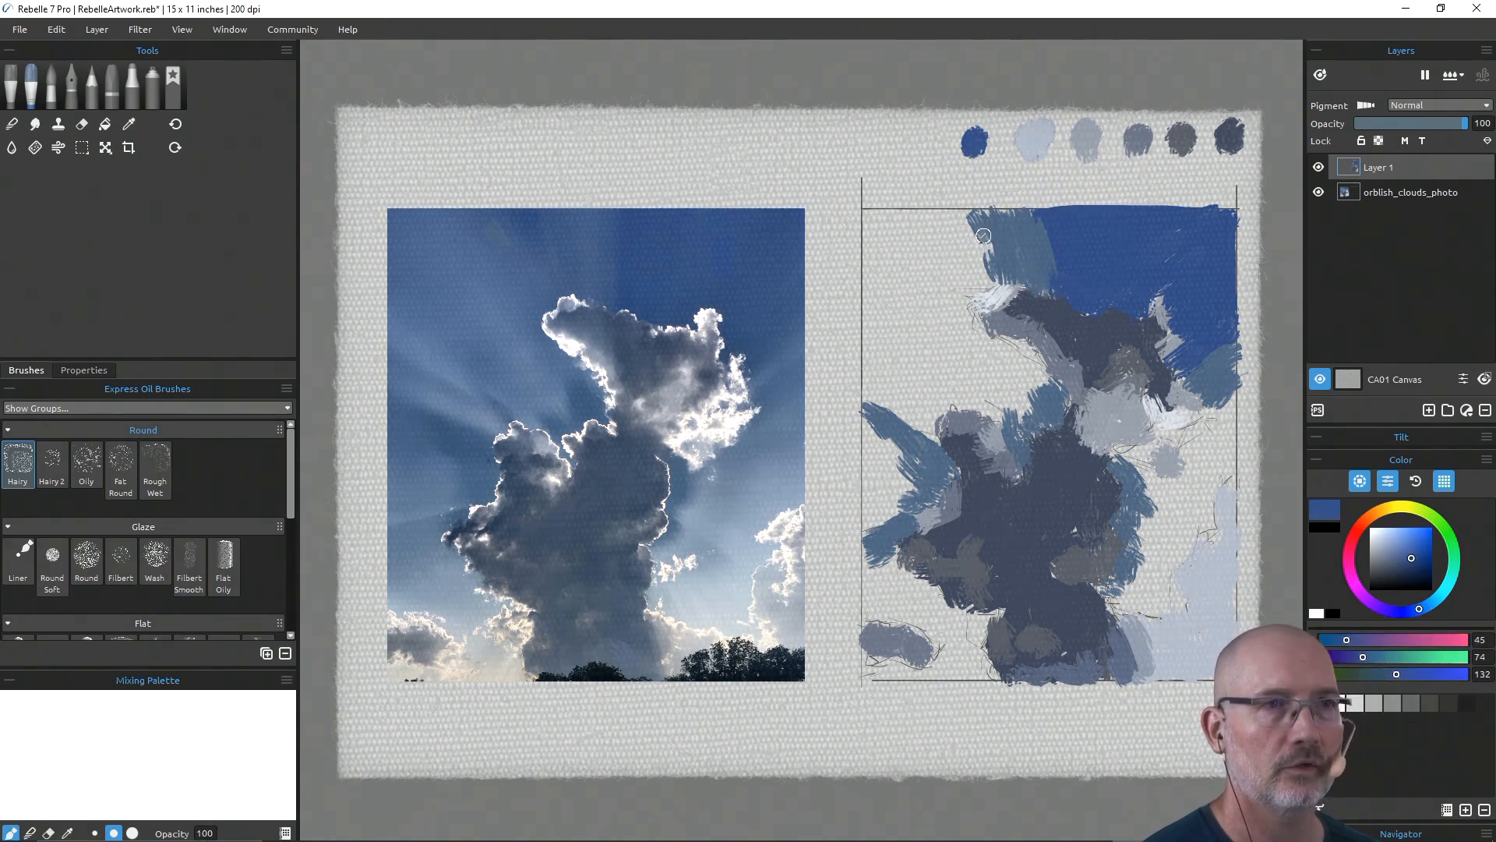
{"action": "mouse_move", "coordinate": [984, 247]}
{"action": "left_mouse_down"}
{"action": "mouse_move", "coordinate": [967, 214]}
{"action": "mouse_move", "coordinate": [1006, 323]}
{"action": "left_mouse_up"}
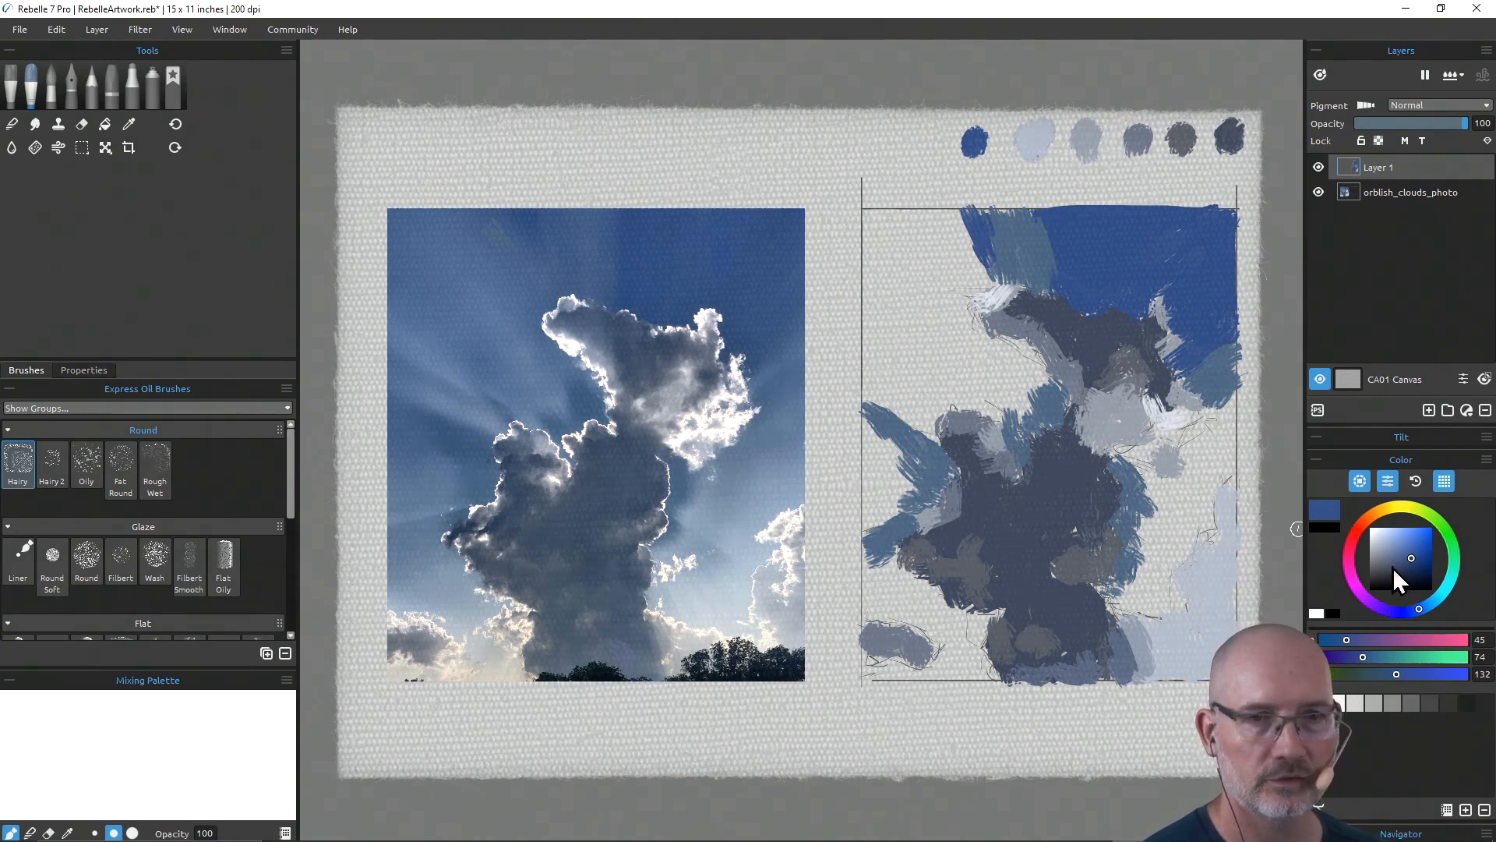
Step: Try mixing the photo's upper-left sky blue by eye, comparing tones such as RGB 102, 120, 155 and 90, 103, 129 against the photo
{"action": "left_click", "coordinate": [1391, 558]}
{"action": "left_click", "coordinate": [1392, 553]}
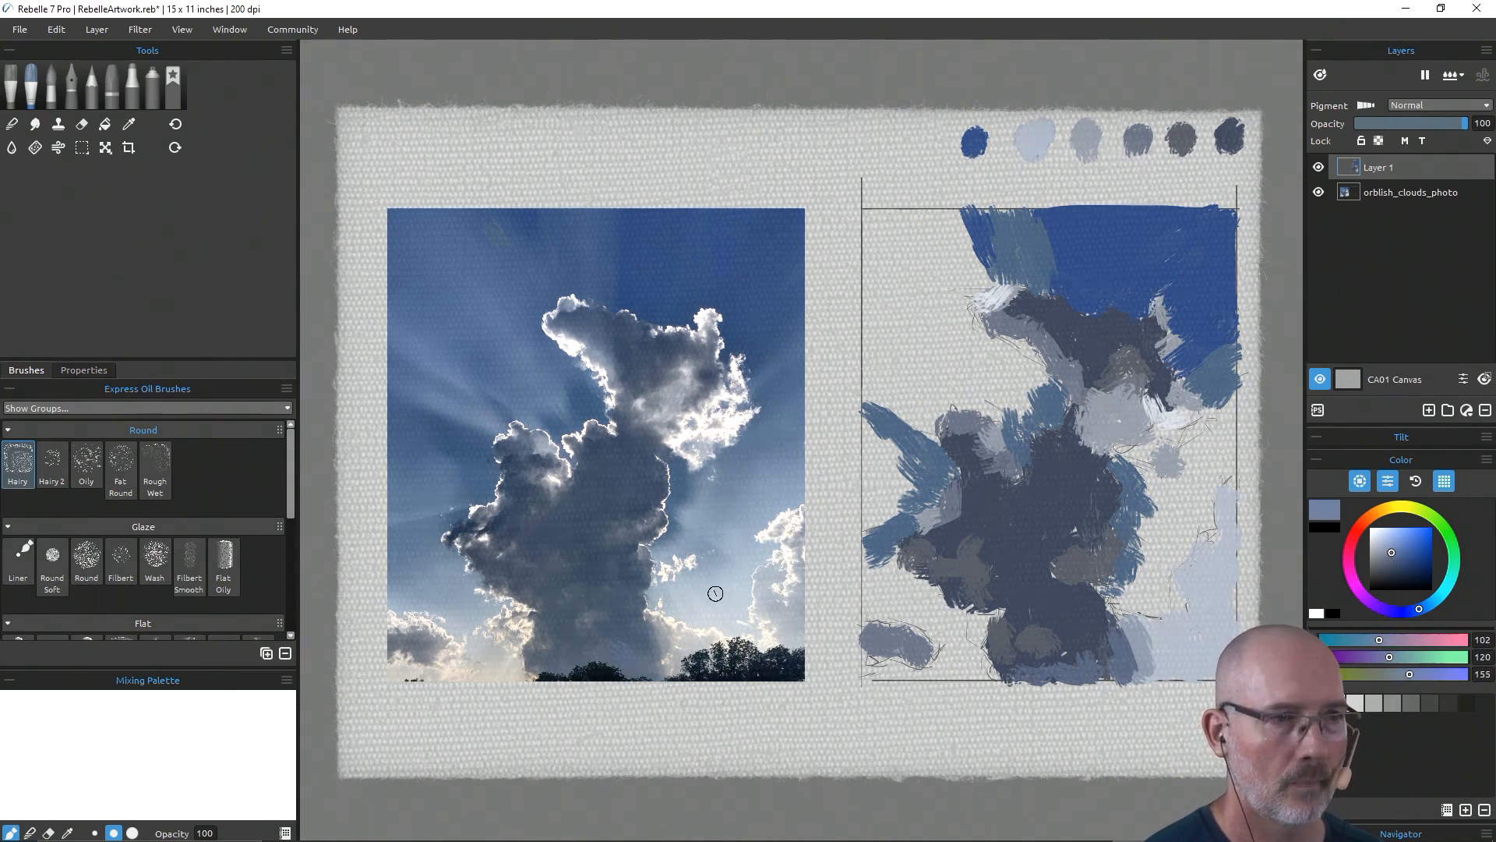
{"action": "left_click_drag", "start_coordinate": [452, 273], "coordinate": [479, 292]}
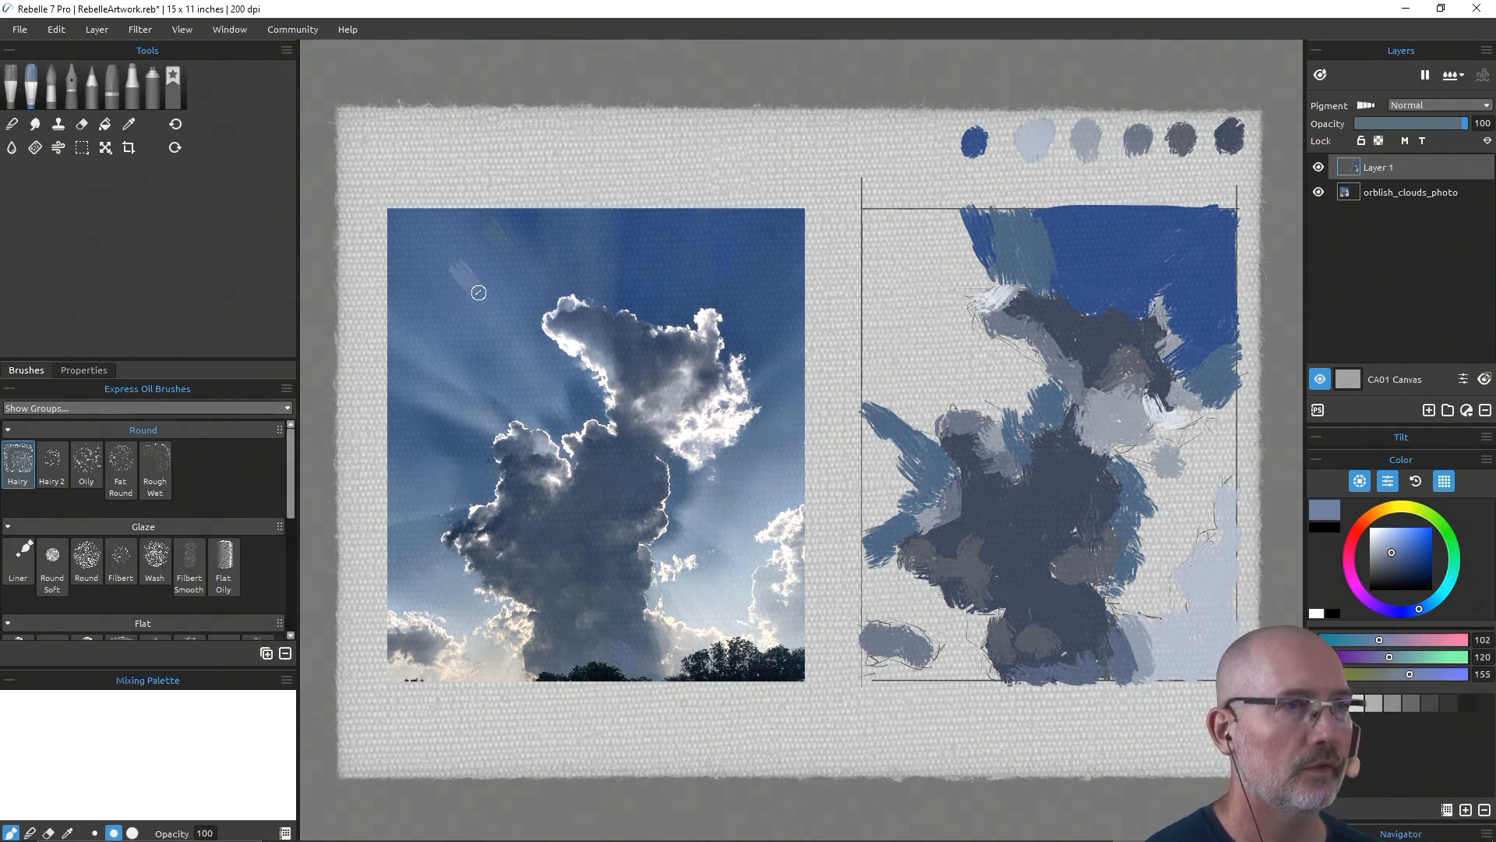
{"action": "key", "text": "ctrl"}
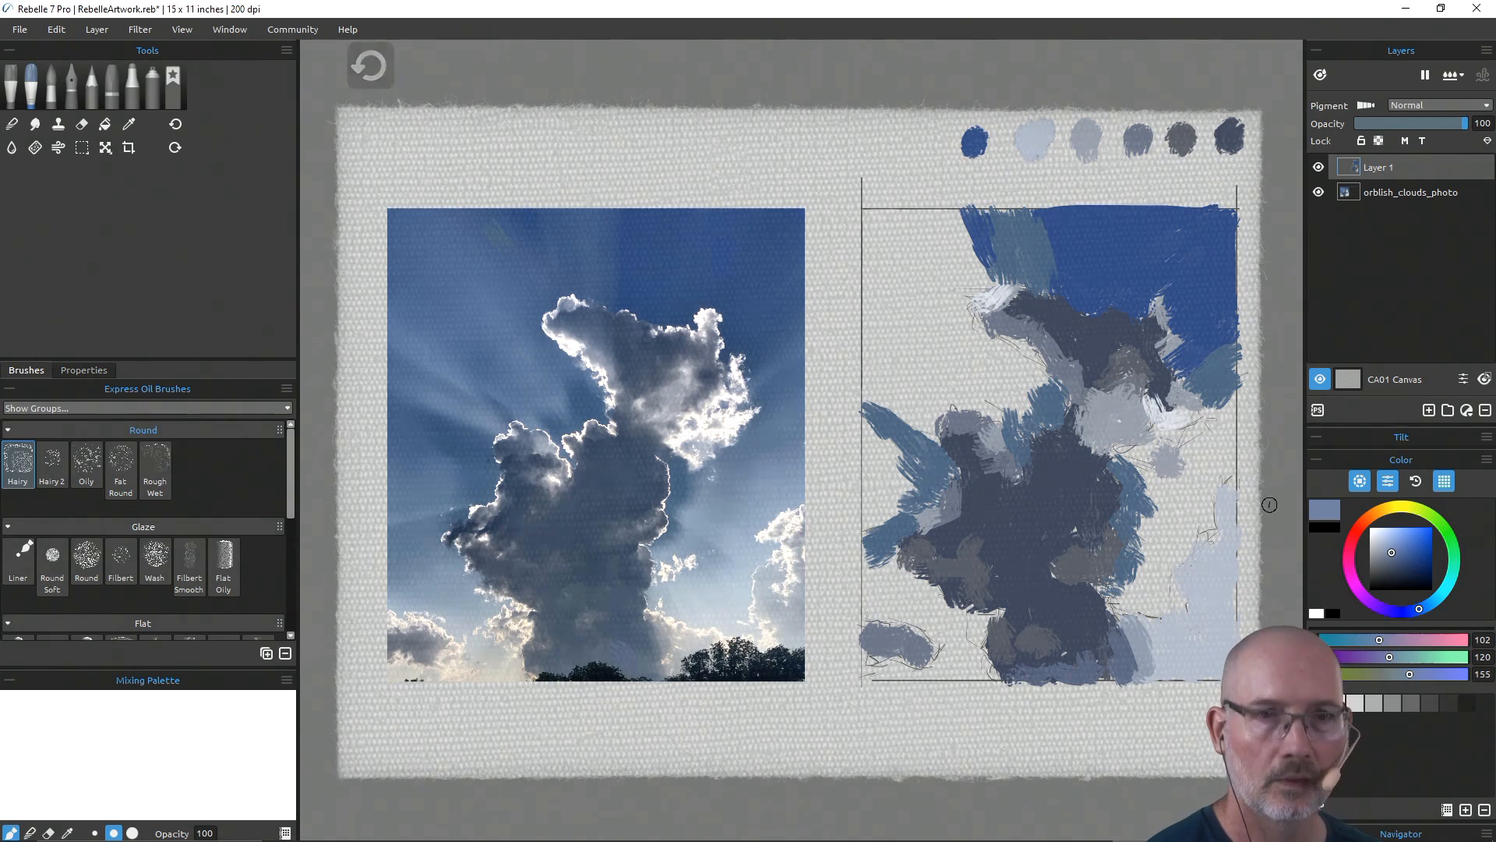
{"action": "left_click_drag", "start_coordinate": [1399, 547], "coordinate": [1399, 548]}
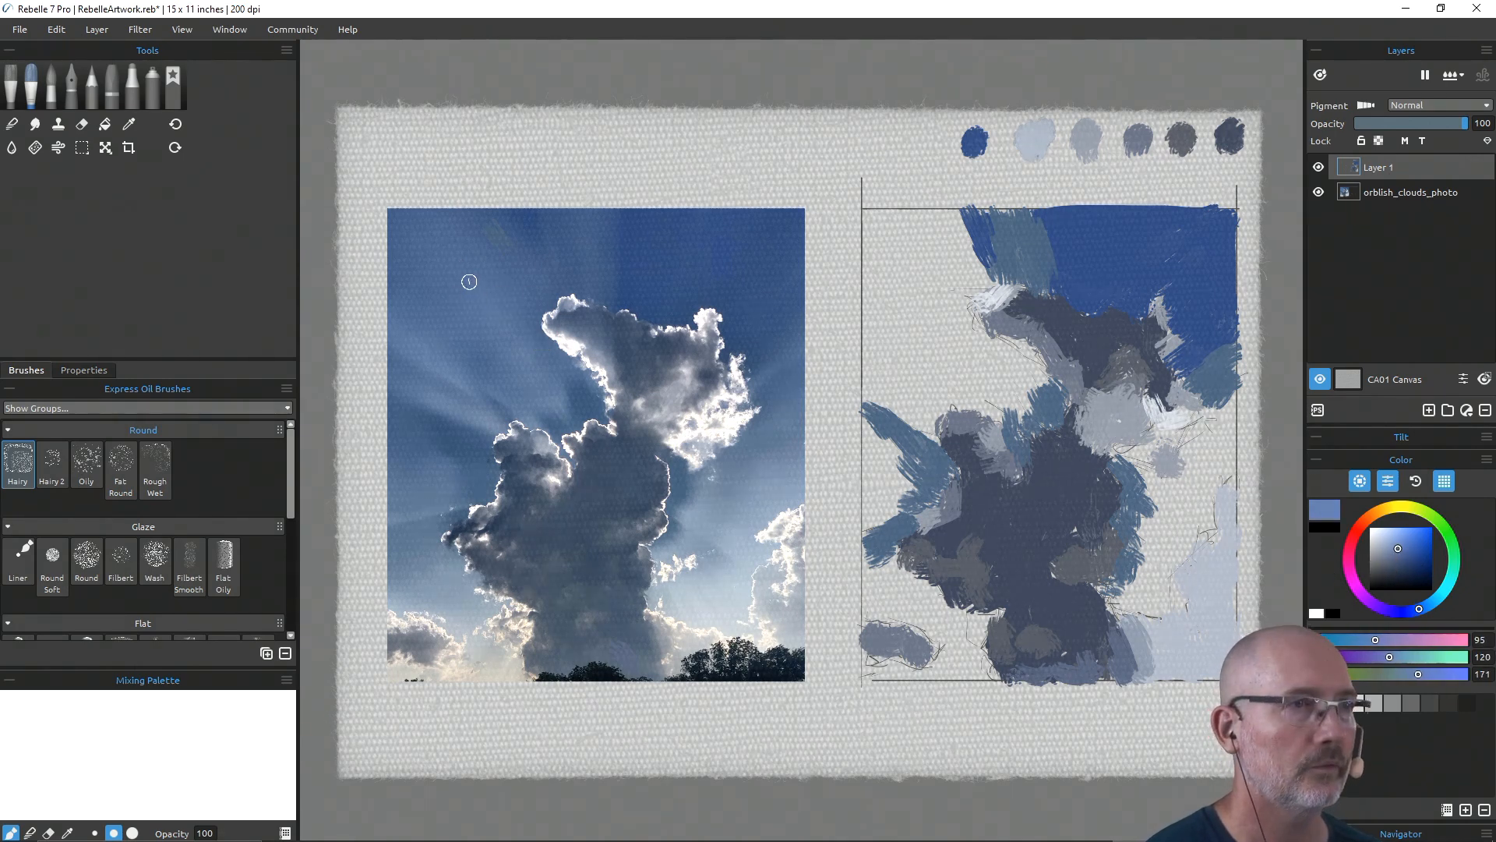
{"action": "key", "text": "ctrl"}
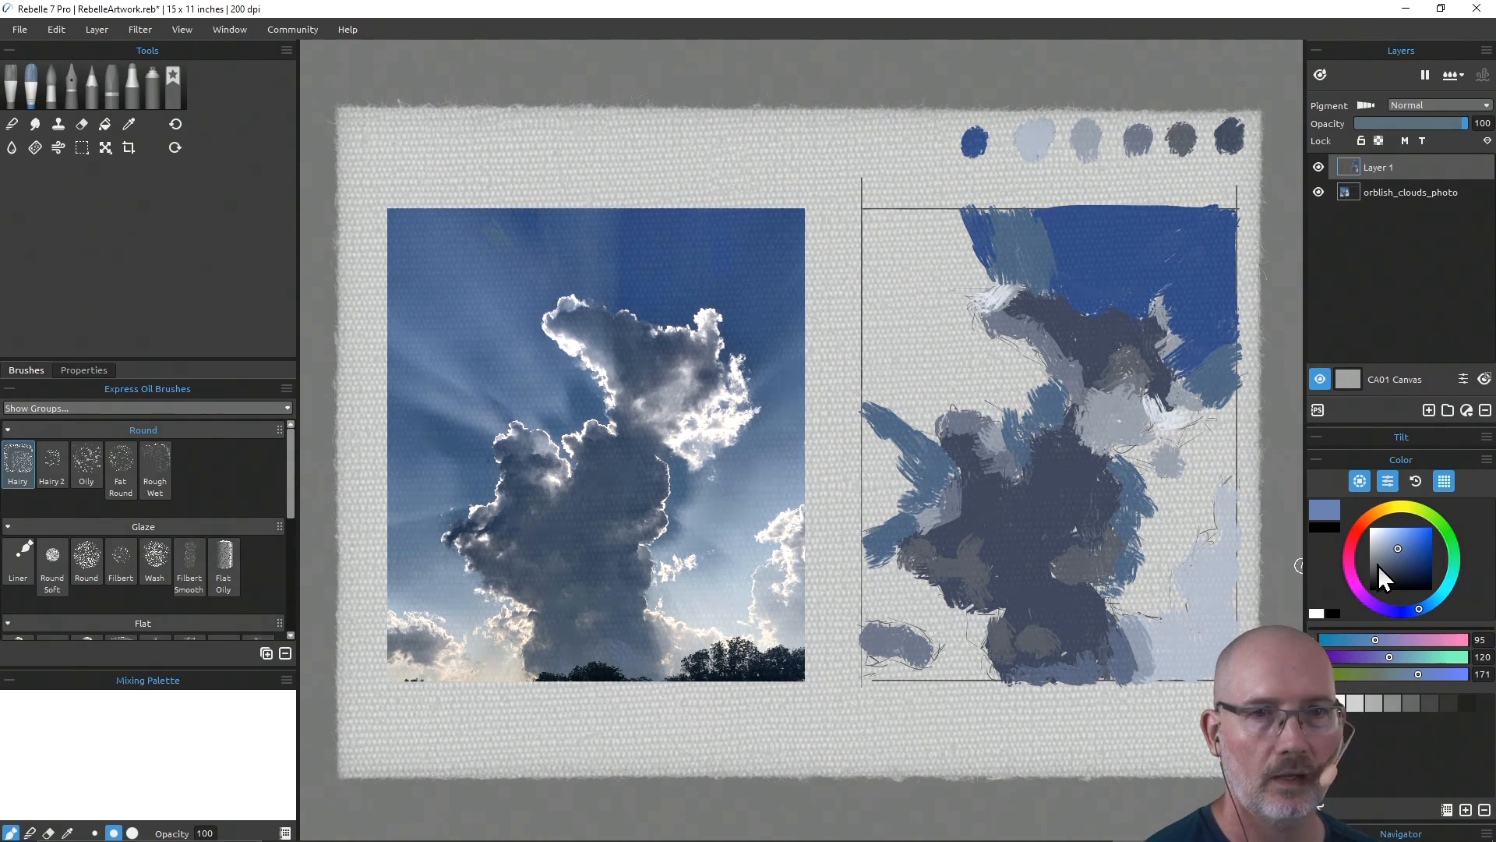
{"action": "left_click", "coordinate": [1397, 549]}
{"action": "left_click", "coordinate": [1394, 548]}
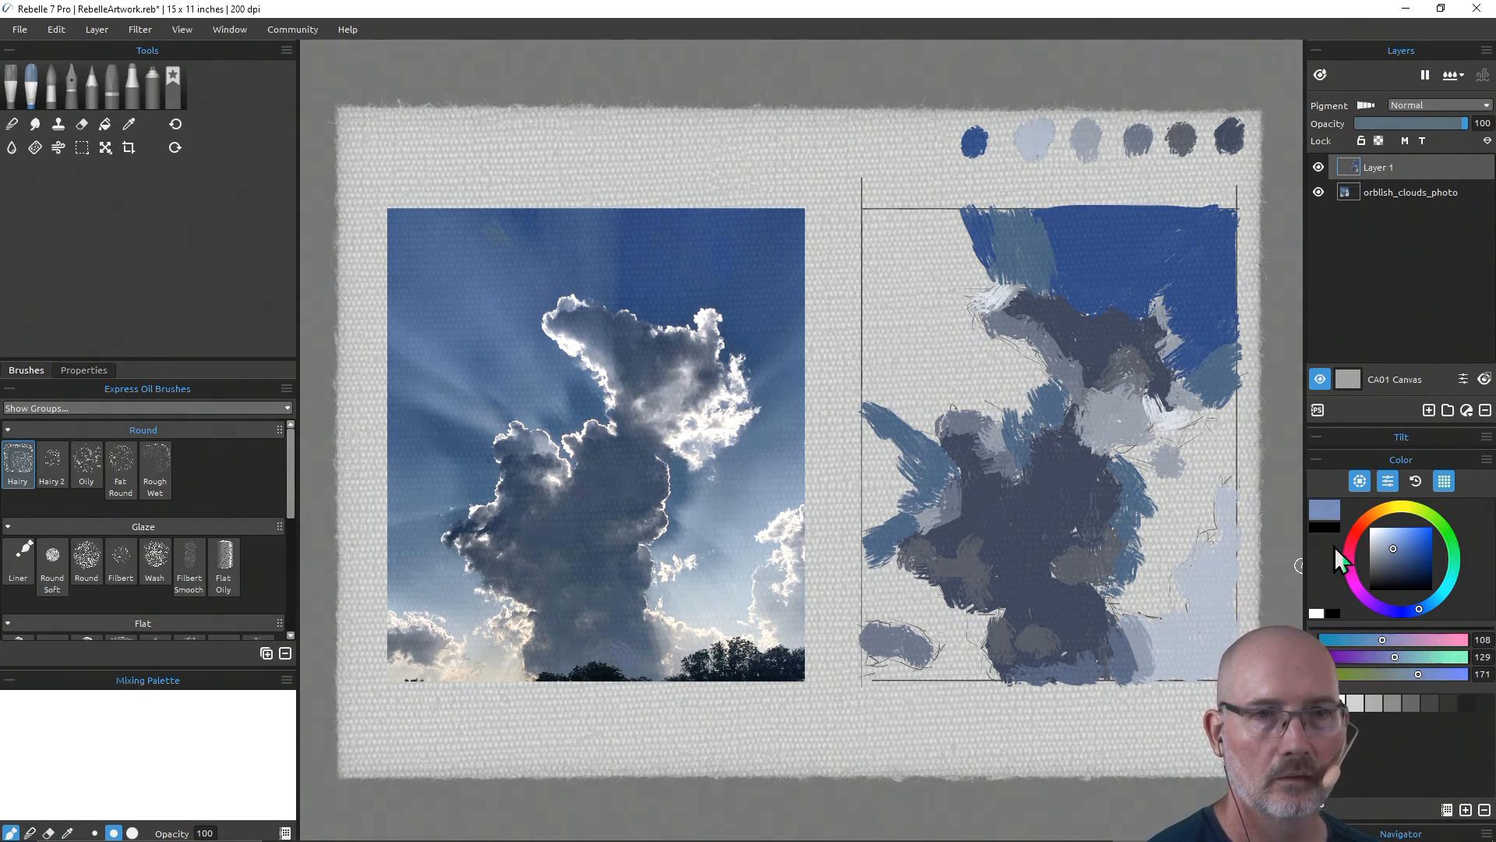
{"action": "key", "text": "ctrl"}
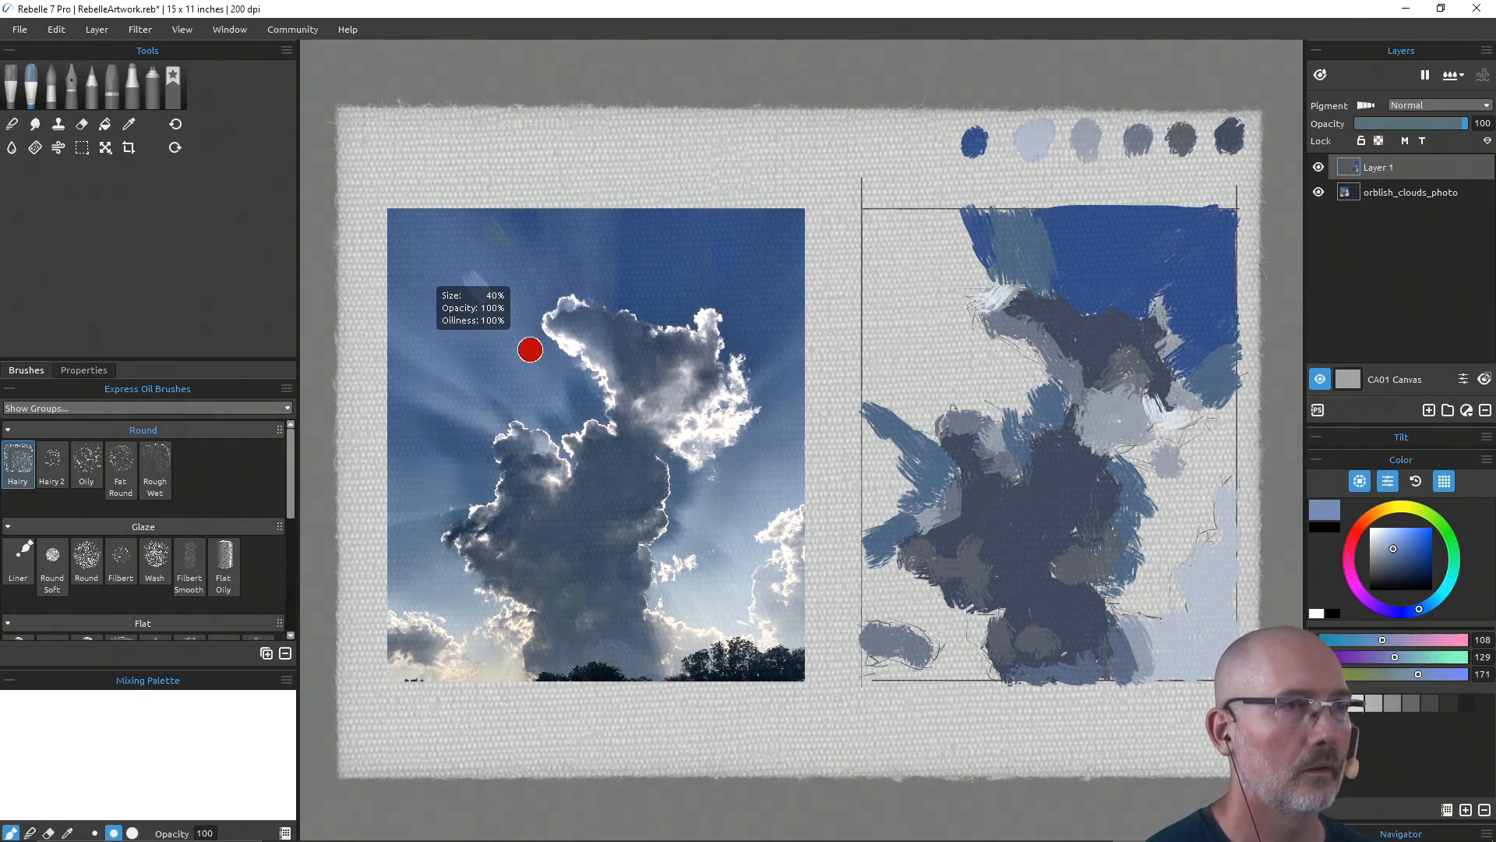
{"action": "left_click", "coordinate": [1396, 560]}
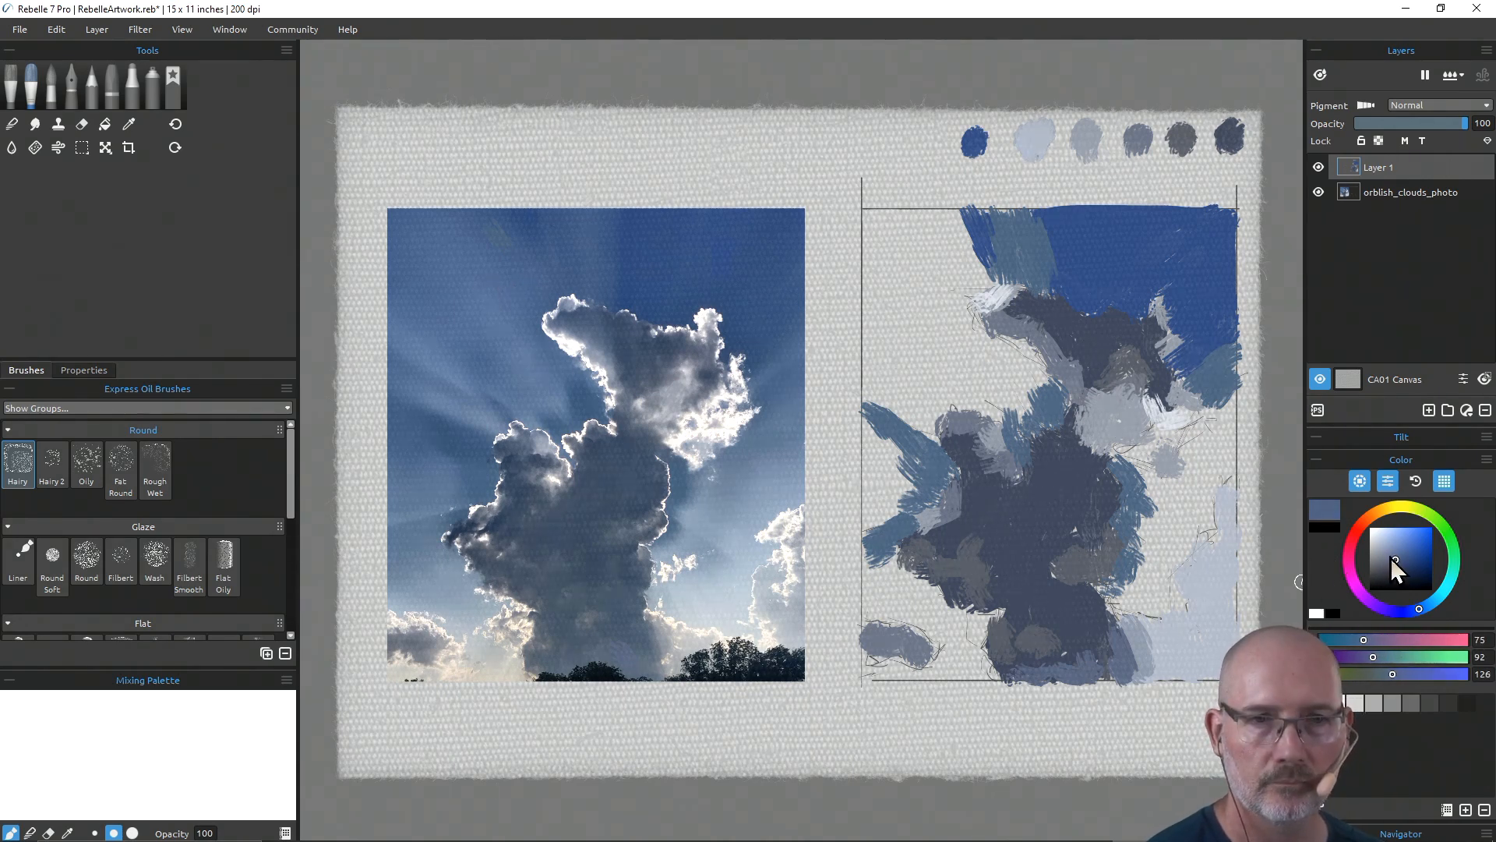
{"action": "left_click", "coordinate": [1389, 558]}
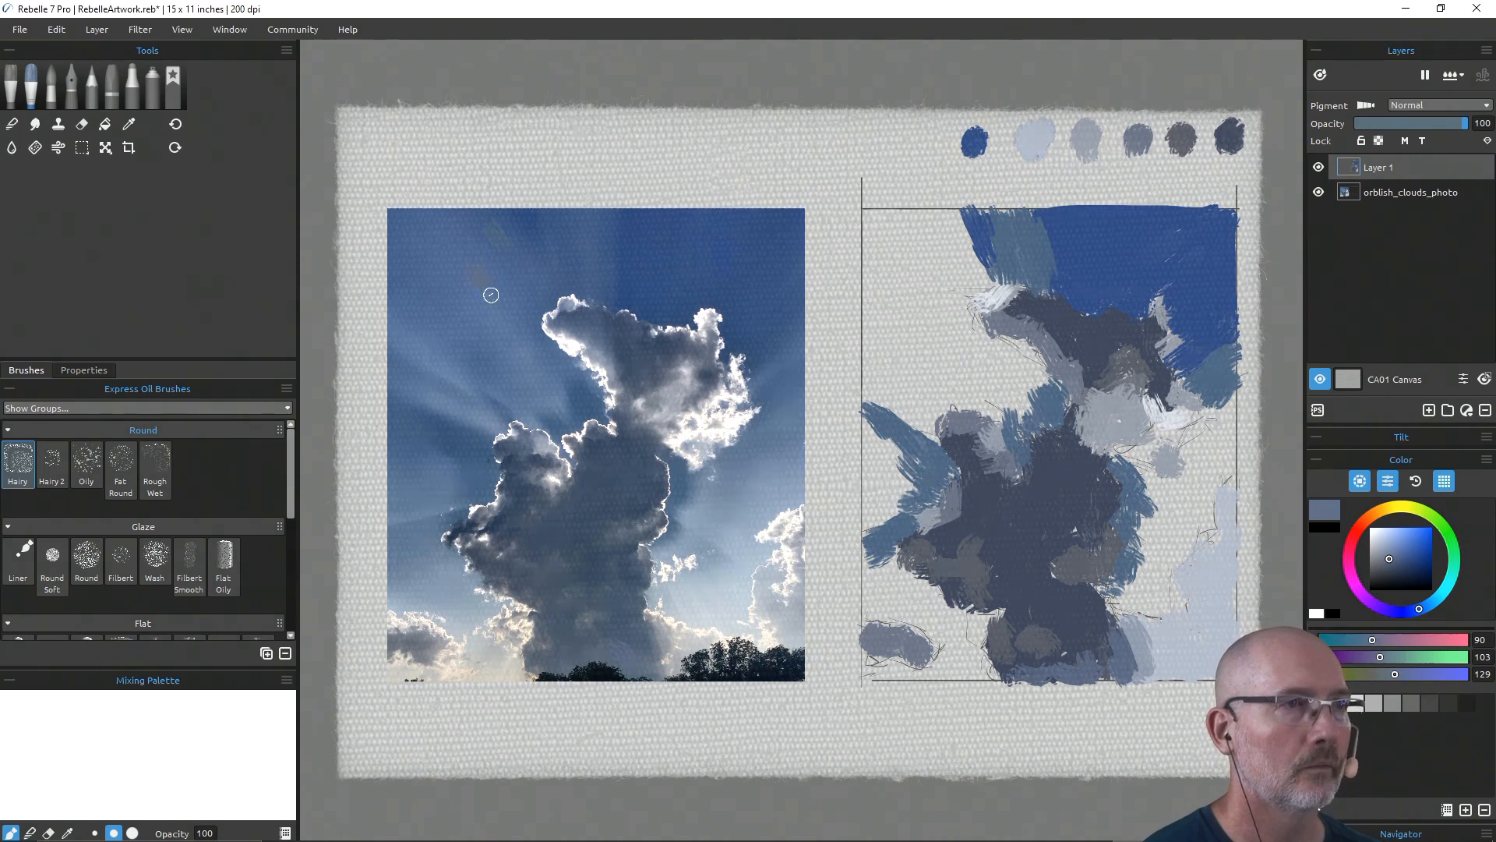
Step: Sample RGB 77, 104, 147 from the photo's upper-left sky and fill the painting's upper-left sky down to both clouds
{"action": "key", "text": "i"}
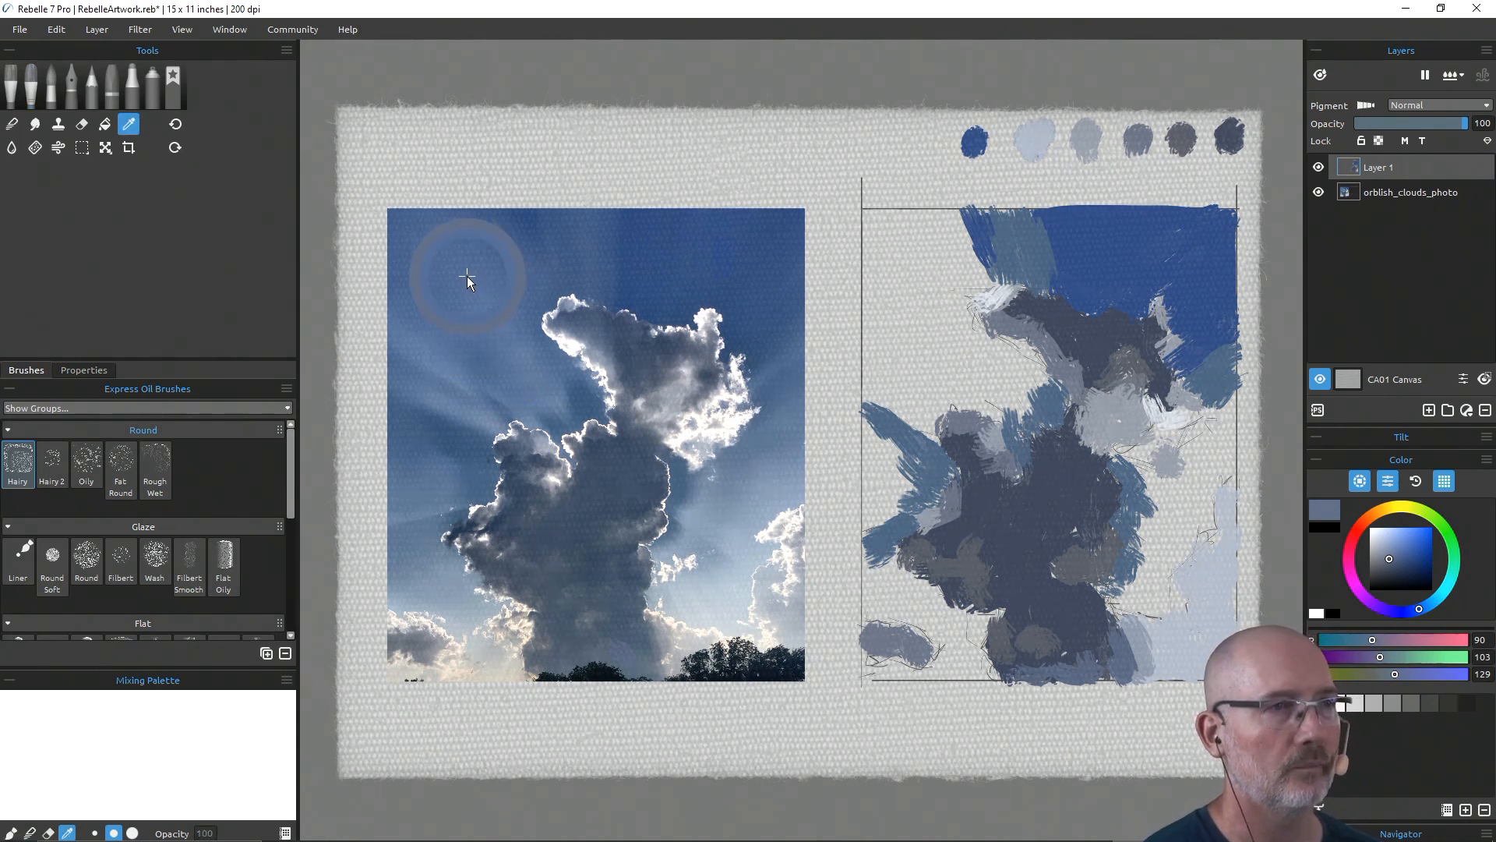
{"action": "left_click", "coordinate": [472, 283]}
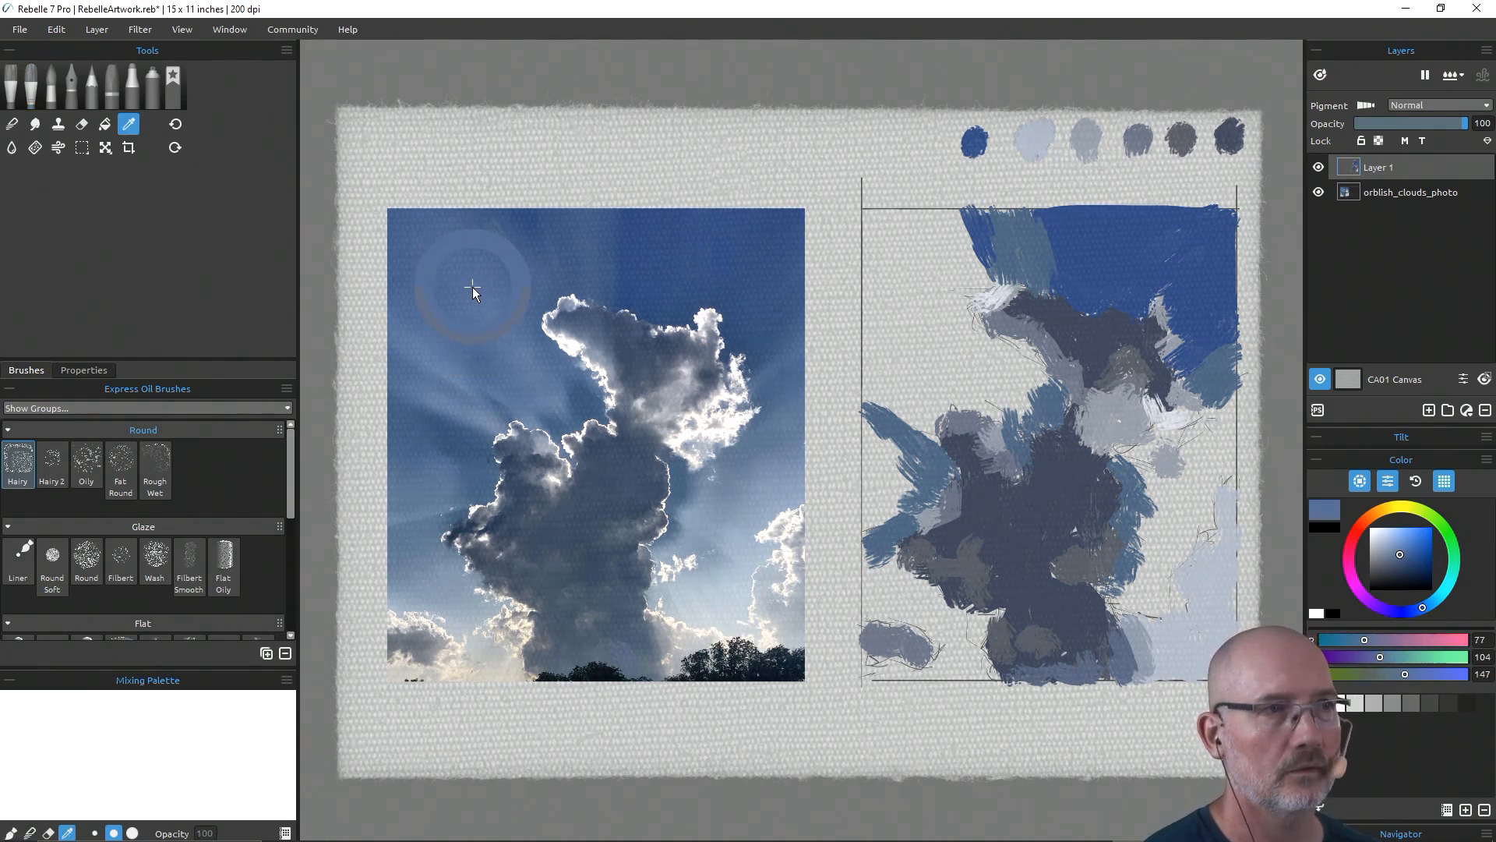
{"action": "key", "text": "b"}
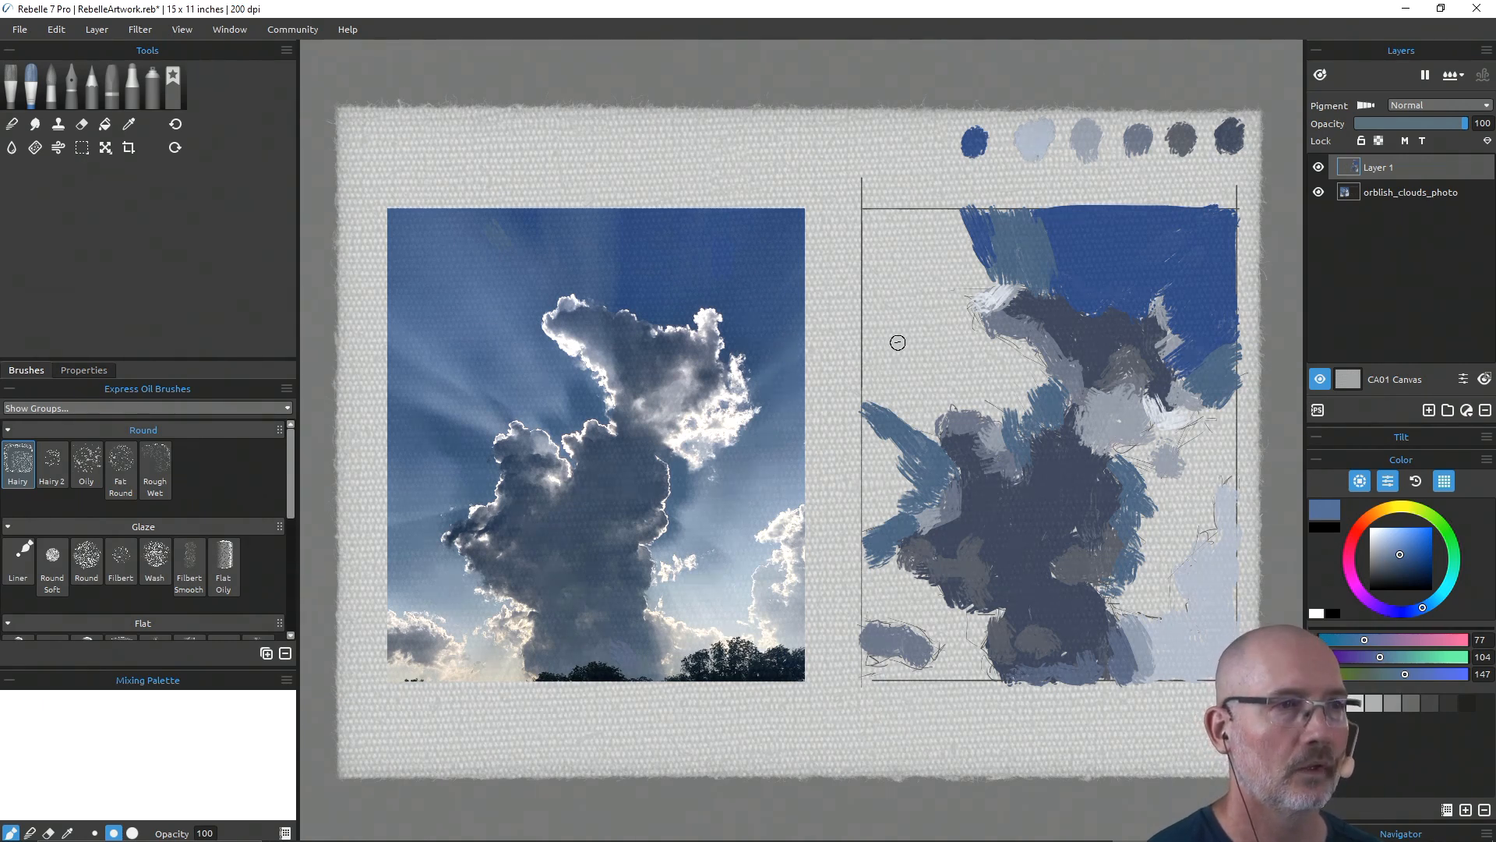
{"action": "mouse_move", "coordinate": [928, 353]}
{"action": "left_mouse_down"}
{"action": "mouse_move", "coordinate": [953, 388]}
{"action": "mouse_move", "coordinate": [965, 360]}
{"action": "mouse_move", "coordinate": [1017, 398]}
{"action": "left_mouse_up"}
{"action": "mouse_move", "coordinate": [1001, 343]}
{"action": "left_mouse_down"}
{"action": "mouse_move", "coordinate": [1049, 384]}
{"action": "mouse_move", "coordinate": [1020, 380]}
{"action": "mouse_move", "coordinate": [1028, 413]}
{"action": "mouse_move", "coordinate": [1028, 389]}
{"action": "mouse_move", "coordinate": [989, 350]}
{"action": "left_mouse_up"}
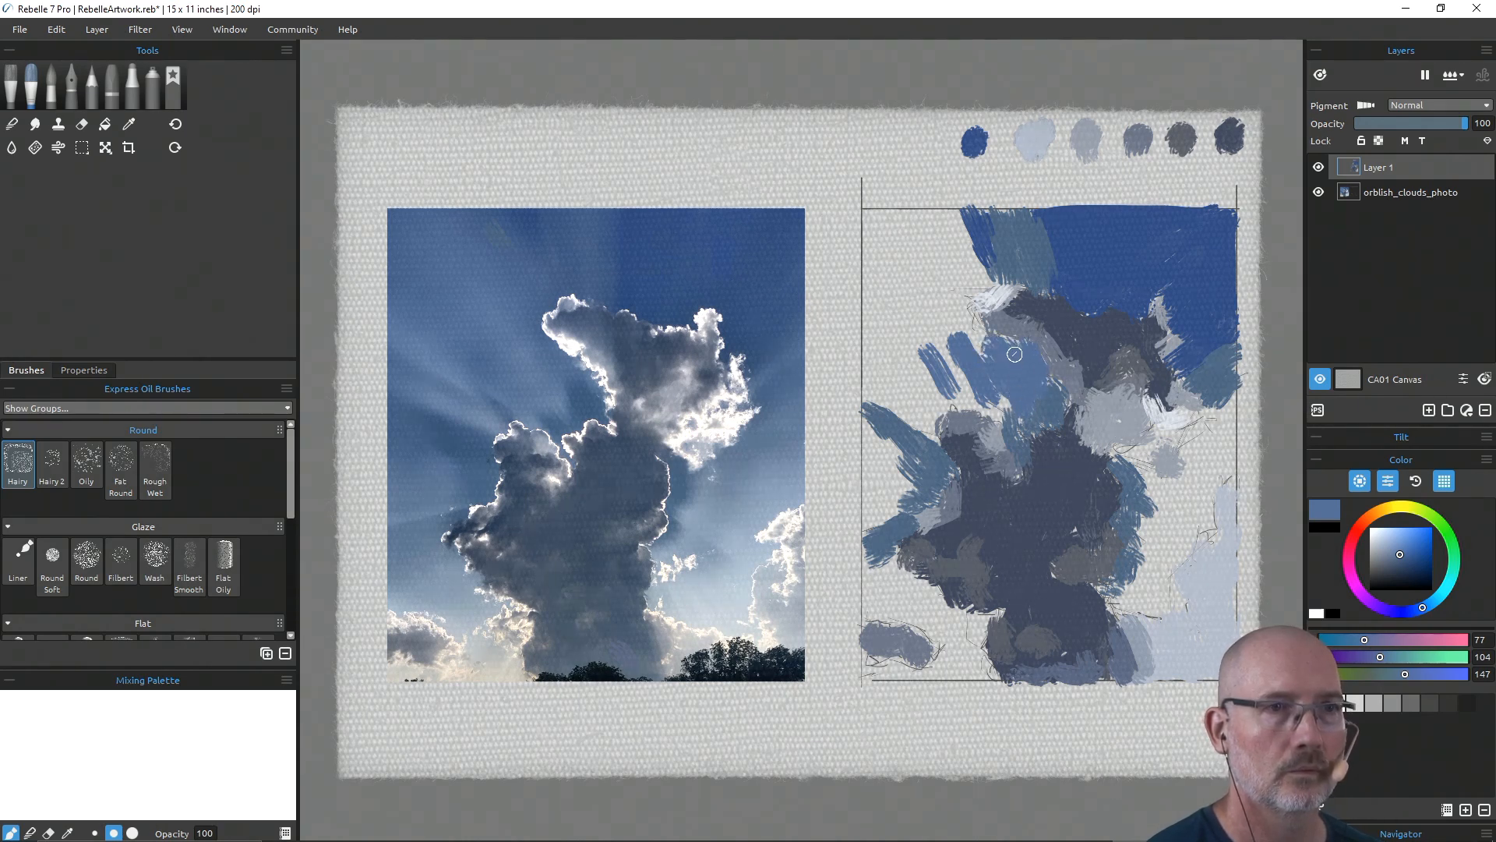
{"action": "mouse_move", "coordinate": [961, 277]}
{"action": "left_mouse_down"}
{"action": "mouse_move", "coordinate": [948, 243]}
{"action": "mouse_move", "coordinate": [987, 284]}
{"action": "mouse_move", "coordinate": [953, 220]}
{"action": "mouse_move", "coordinate": [950, 246]}
{"action": "mouse_move", "coordinate": [930, 232]}
{"action": "mouse_move", "coordinate": [921, 250]}
{"action": "mouse_move", "coordinate": [911, 228]}
{"action": "mouse_move", "coordinate": [973, 348]}
{"action": "mouse_move", "coordinate": [953, 275]}
{"action": "mouse_move", "coordinate": [990, 275]}
{"action": "mouse_move", "coordinate": [938, 247]}
{"action": "mouse_move", "coordinate": [930, 225]}
{"action": "mouse_move", "coordinate": [953, 248]}
{"action": "mouse_move", "coordinate": [932, 217]}
{"action": "mouse_move", "coordinate": [912, 258]}
{"action": "mouse_move", "coordinate": [892, 226]}
{"action": "mouse_move", "coordinate": [977, 399]}
{"action": "mouse_move", "coordinate": [1007, 419]}
{"action": "mouse_move", "coordinate": [994, 382]}
{"action": "mouse_move", "coordinate": [1000, 417]}
{"action": "mouse_move", "coordinate": [920, 351]}
{"action": "mouse_move", "coordinate": [937, 380]}
{"action": "mouse_move", "coordinate": [954, 402]}
{"action": "mouse_move", "coordinate": [900, 299]}
{"action": "mouse_move", "coordinate": [953, 368]}
{"action": "mouse_move", "coordinate": [889, 262]}
{"action": "mouse_move", "coordinate": [885, 236]}
{"action": "mouse_move", "coordinate": [929, 232]}
{"action": "mouse_move", "coordinate": [905, 223]}
{"action": "mouse_move", "coordinate": [951, 227]}
{"action": "mouse_move", "coordinate": [884, 223]}
{"action": "mouse_move", "coordinate": [875, 237]}
{"action": "mouse_move", "coordinate": [888, 353]}
{"action": "mouse_move", "coordinate": [881, 365]}
{"action": "mouse_move", "coordinate": [874, 325]}
{"action": "mouse_move", "coordinate": [877, 389]}
{"action": "mouse_move", "coordinate": [867, 236]}
{"action": "mouse_move", "coordinate": [887, 378]}
{"action": "mouse_move", "coordinate": [936, 435]}
{"action": "mouse_move", "coordinate": [871, 214]}
{"action": "left_mouse_up"}
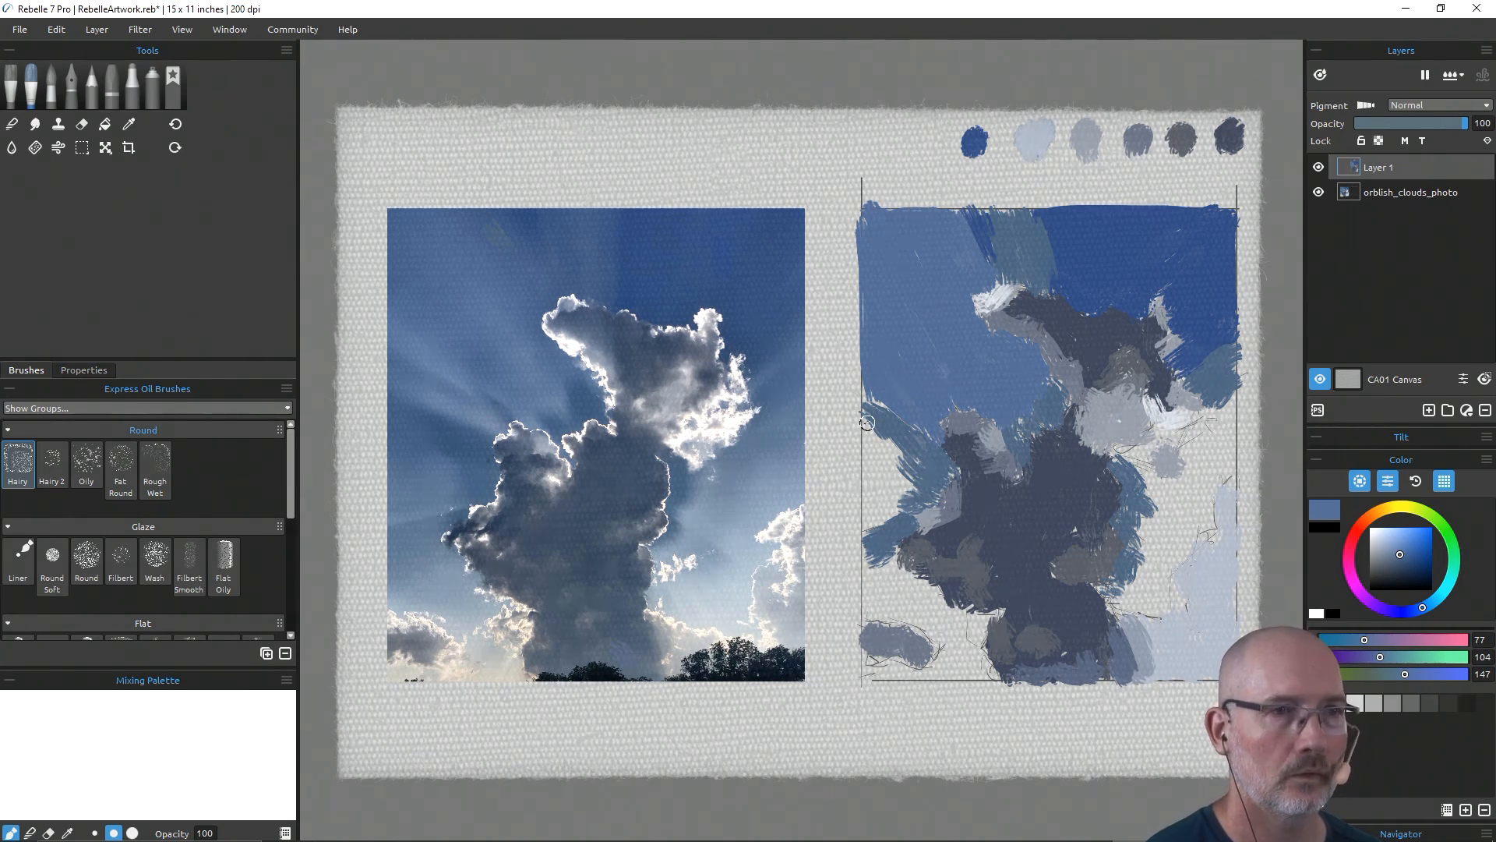
Step: Extend the RGB 77, 104, 147 blue along the lower cloud's left side and beneath the upper cloud's right edge
{"action": "mouse_move", "coordinate": [885, 479]}
{"action": "left_mouse_down"}
{"action": "mouse_move", "coordinate": [896, 448]}
{"action": "mouse_move", "coordinate": [904, 499]}
{"action": "mouse_move", "coordinate": [871, 507]}
{"action": "mouse_move", "coordinate": [898, 481]}
{"action": "mouse_move", "coordinate": [868, 434]}
{"action": "mouse_move", "coordinate": [895, 455]}
{"action": "left_mouse_up"}
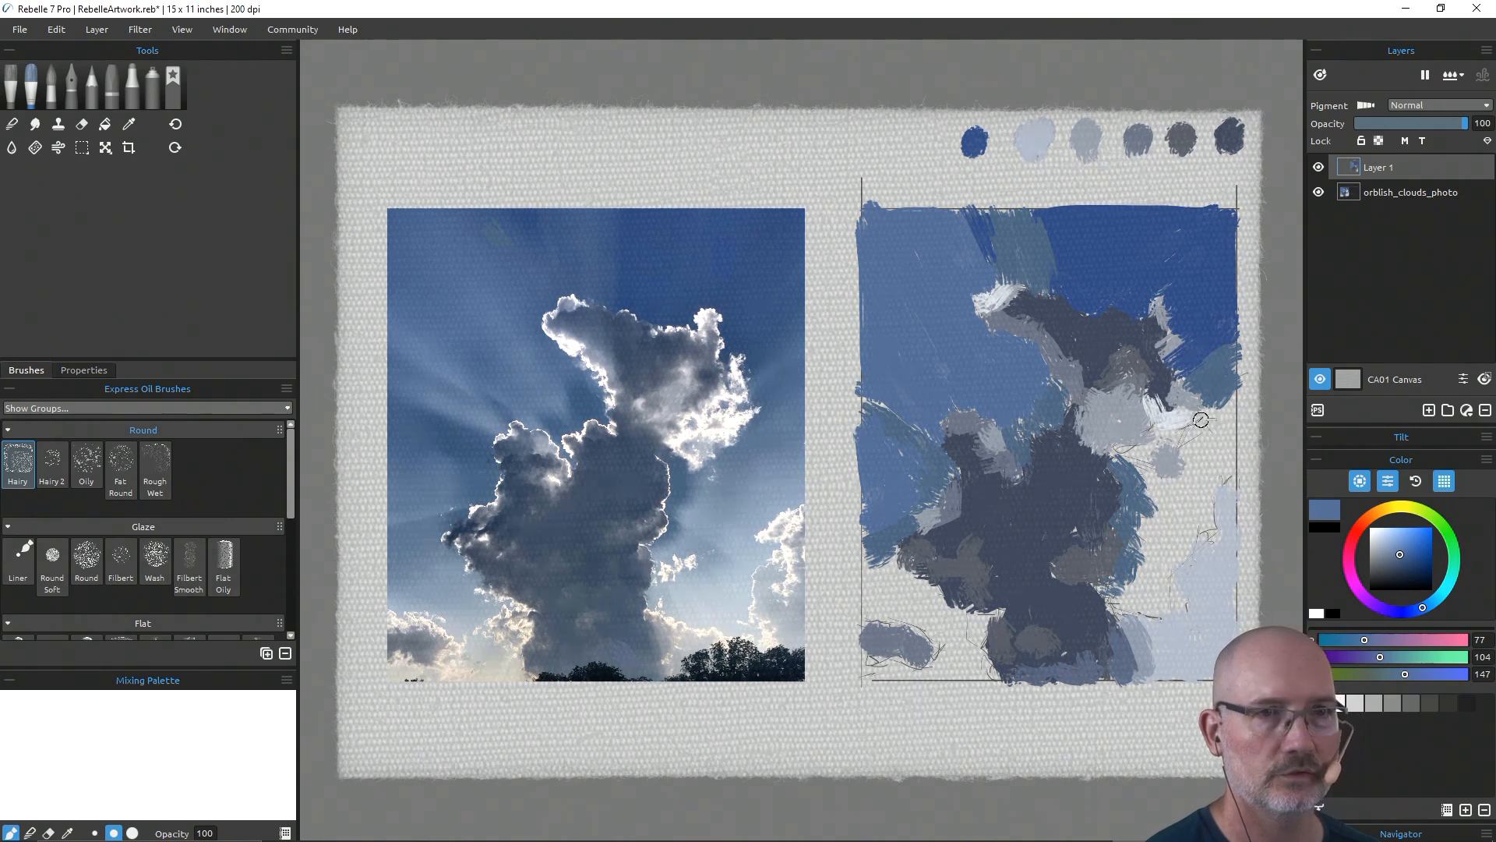
{"action": "mouse_move", "coordinate": [1206, 430]}
{"action": "left_mouse_down"}
{"action": "mouse_move", "coordinate": [1178, 445]}
{"action": "mouse_move", "coordinate": [1234, 403]}
{"action": "mouse_move", "coordinate": [1205, 419]}
{"action": "left_mouse_up"}
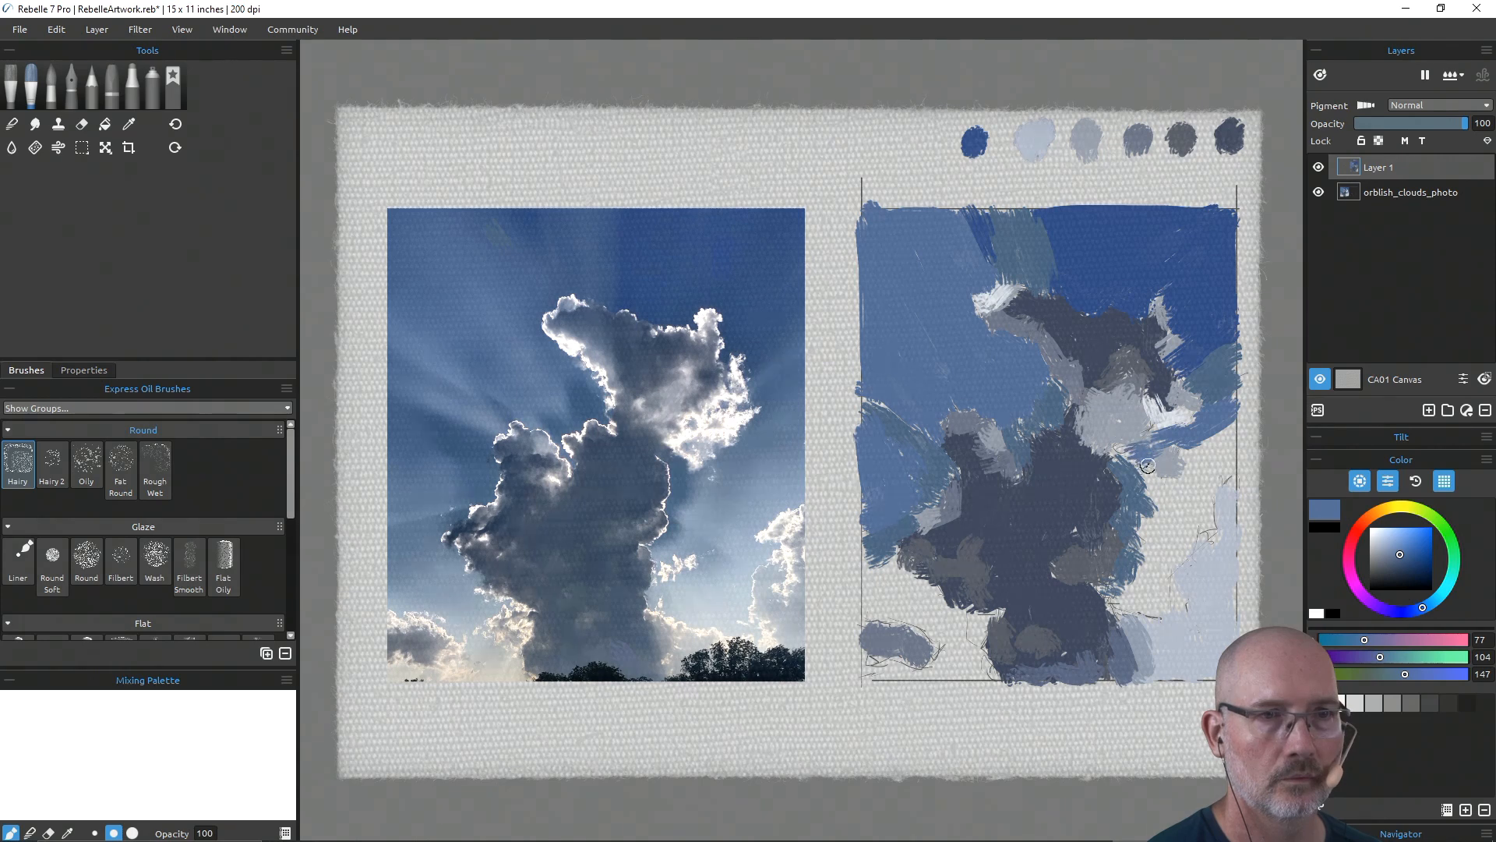
{"action": "mouse_move", "coordinate": [1149, 473]}
{"action": "left_mouse_down"}
{"action": "mouse_move", "coordinate": [1223, 439]}
{"action": "mouse_move", "coordinate": [1192, 449]}
{"action": "mouse_move", "coordinate": [1234, 424]}
{"action": "mouse_move", "coordinate": [1221, 386]}
{"action": "left_mouse_up"}
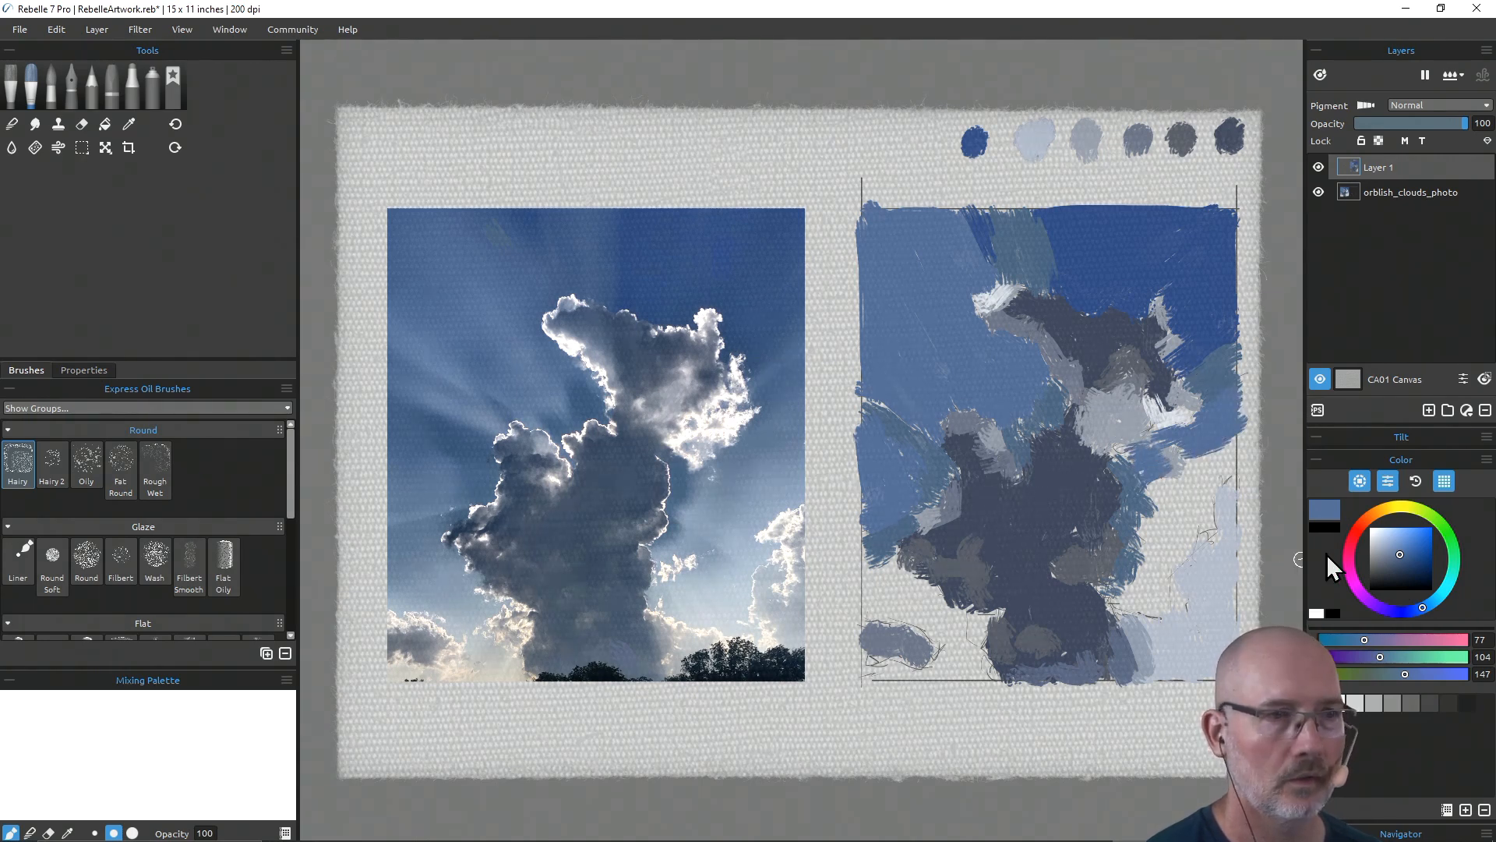
Step: Mix light blue RGB 139, 158, 187 by comparing it against the photo and fill the sky right of the lower cloud
{"action": "left_click", "coordinate": [1398, 553]}
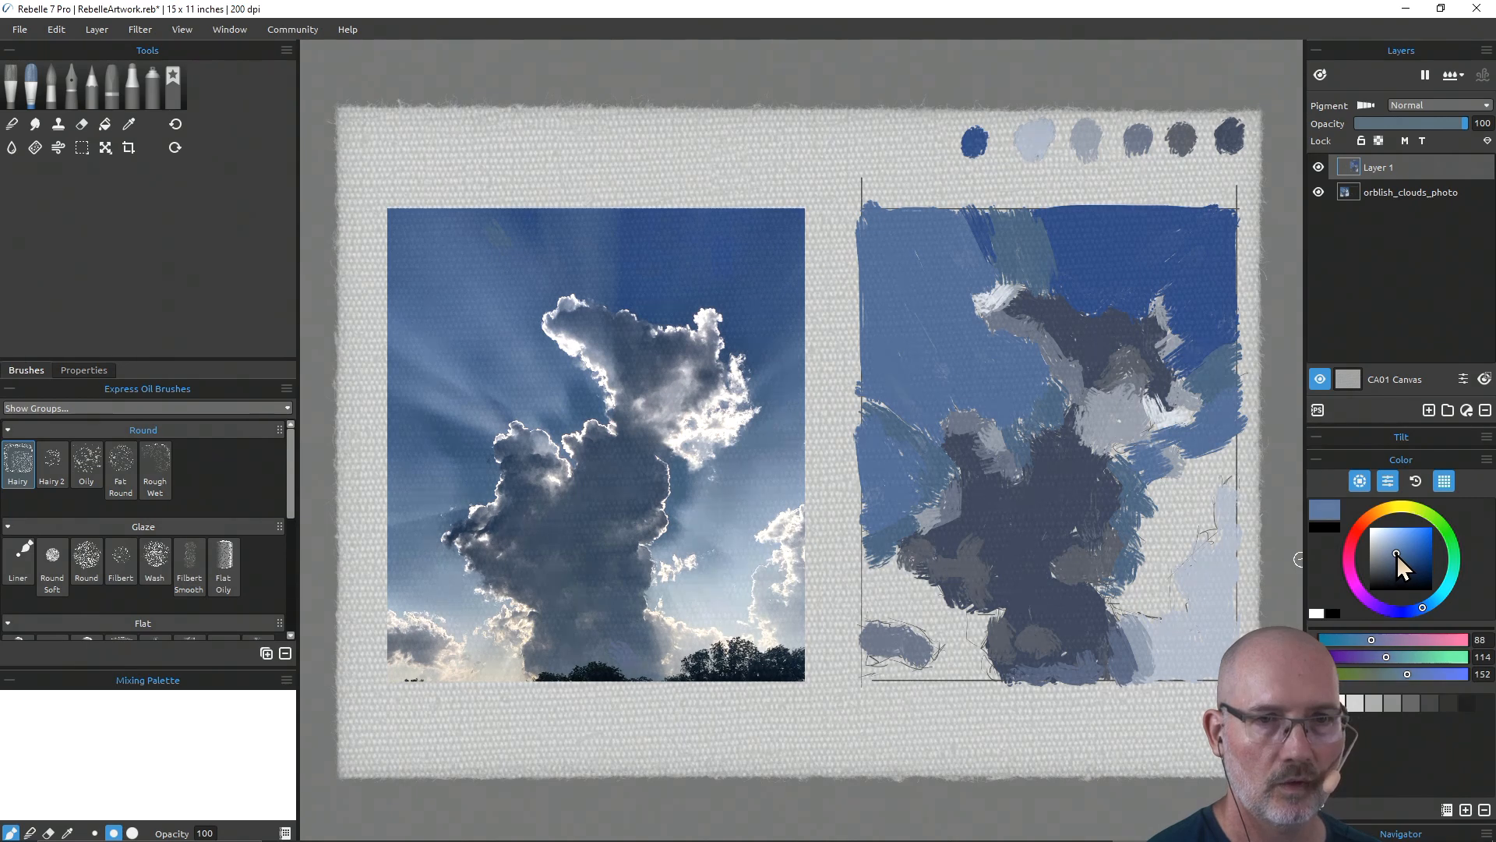
{"action": "left_click_drag", "start_coordinate": [1397, 552], "coordinate": [1389, 543]}
{"action": "left_click_drag", "start_coordinate": [731, 501], "coordinate": [747, 504]}
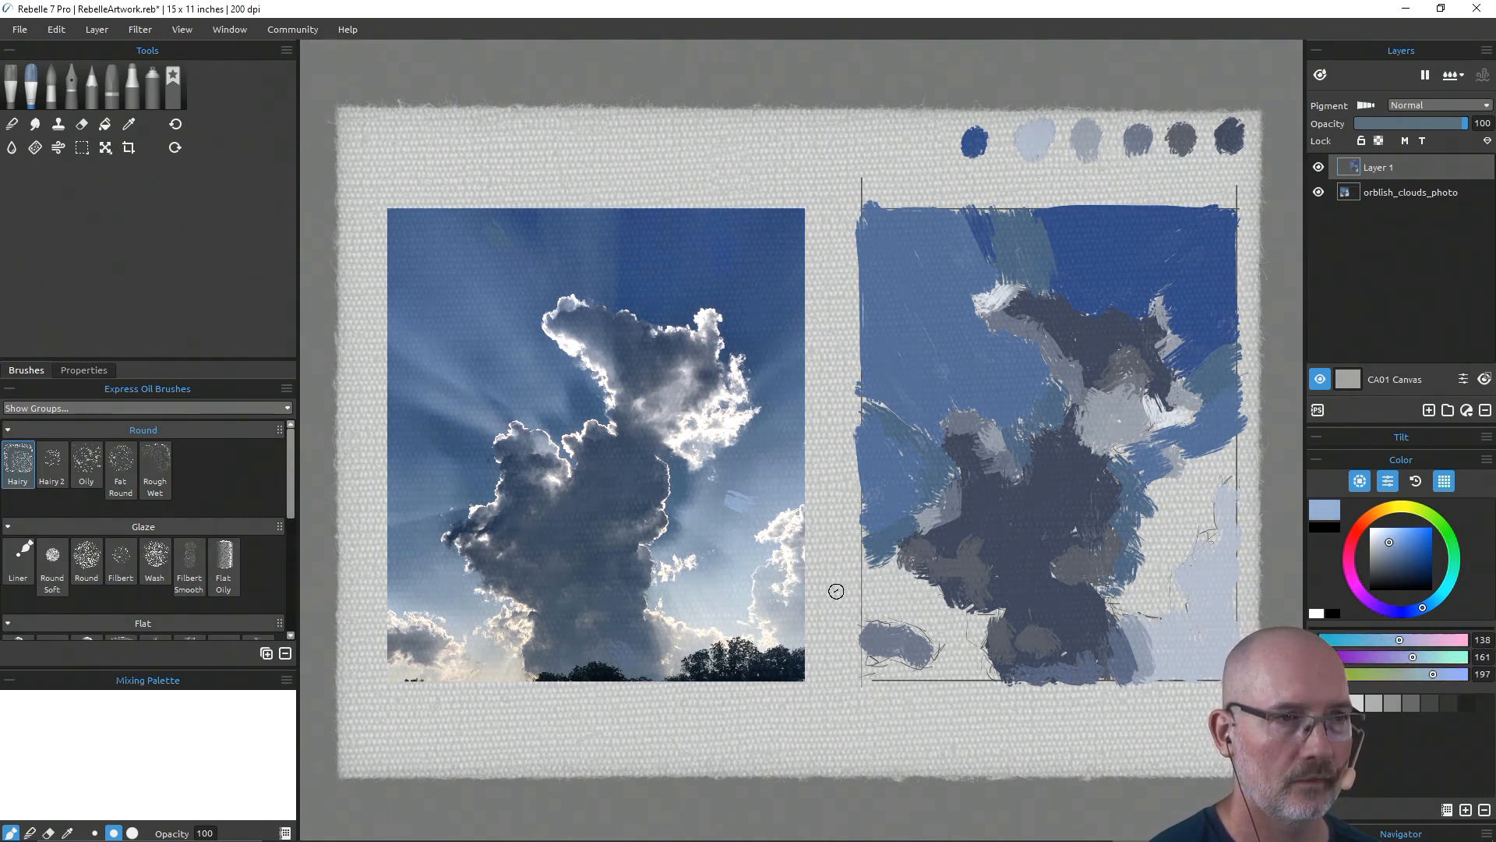
{"action": "key", "text": "ctrl+z"}
{"action": "left_click", "coordinate": [1384, 541]}
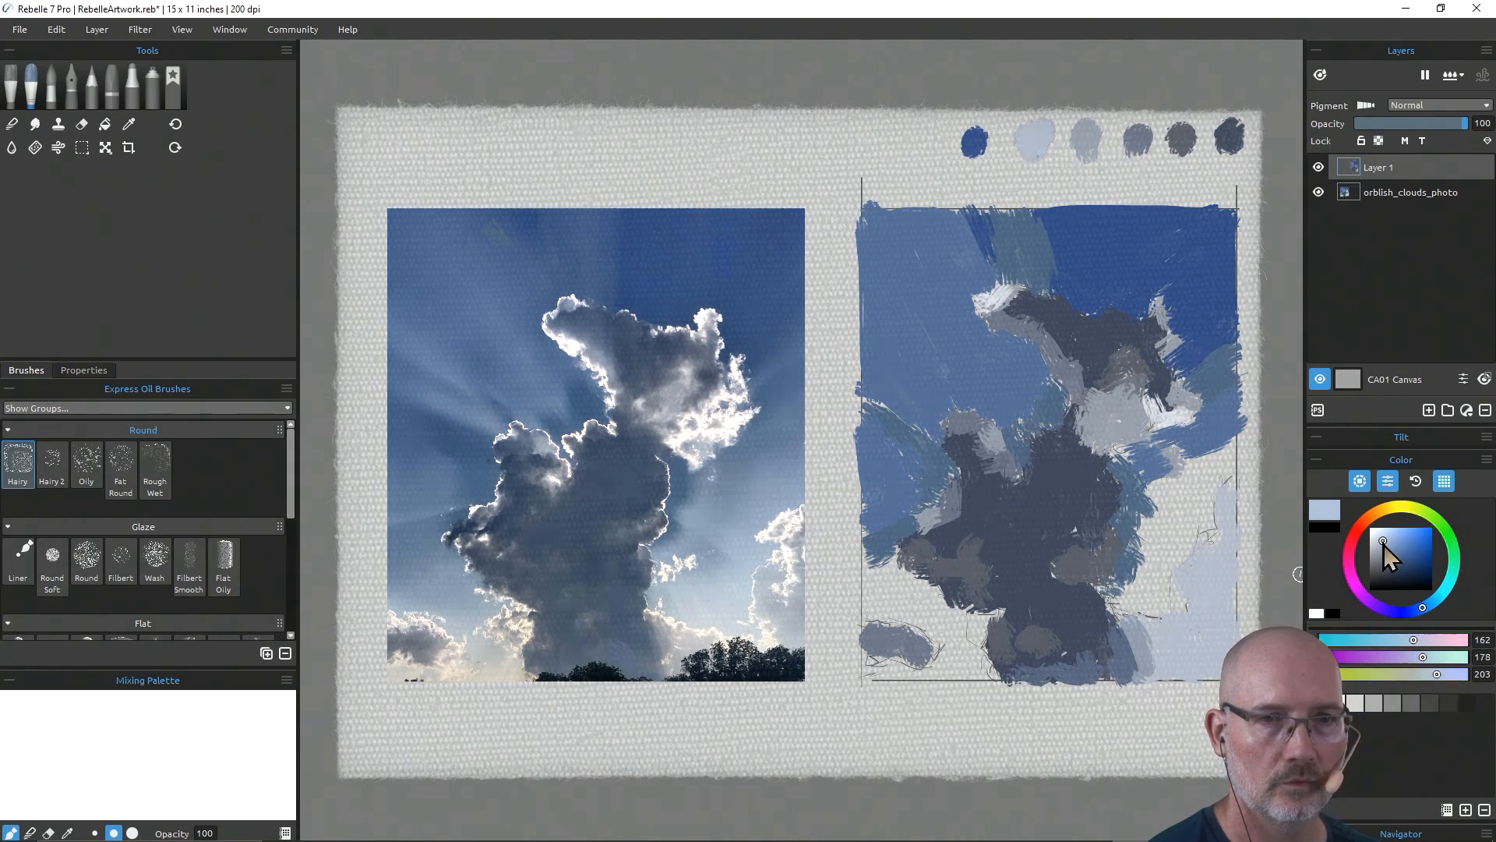
{"action": "left_click", "coordinate": [1387, 544]}
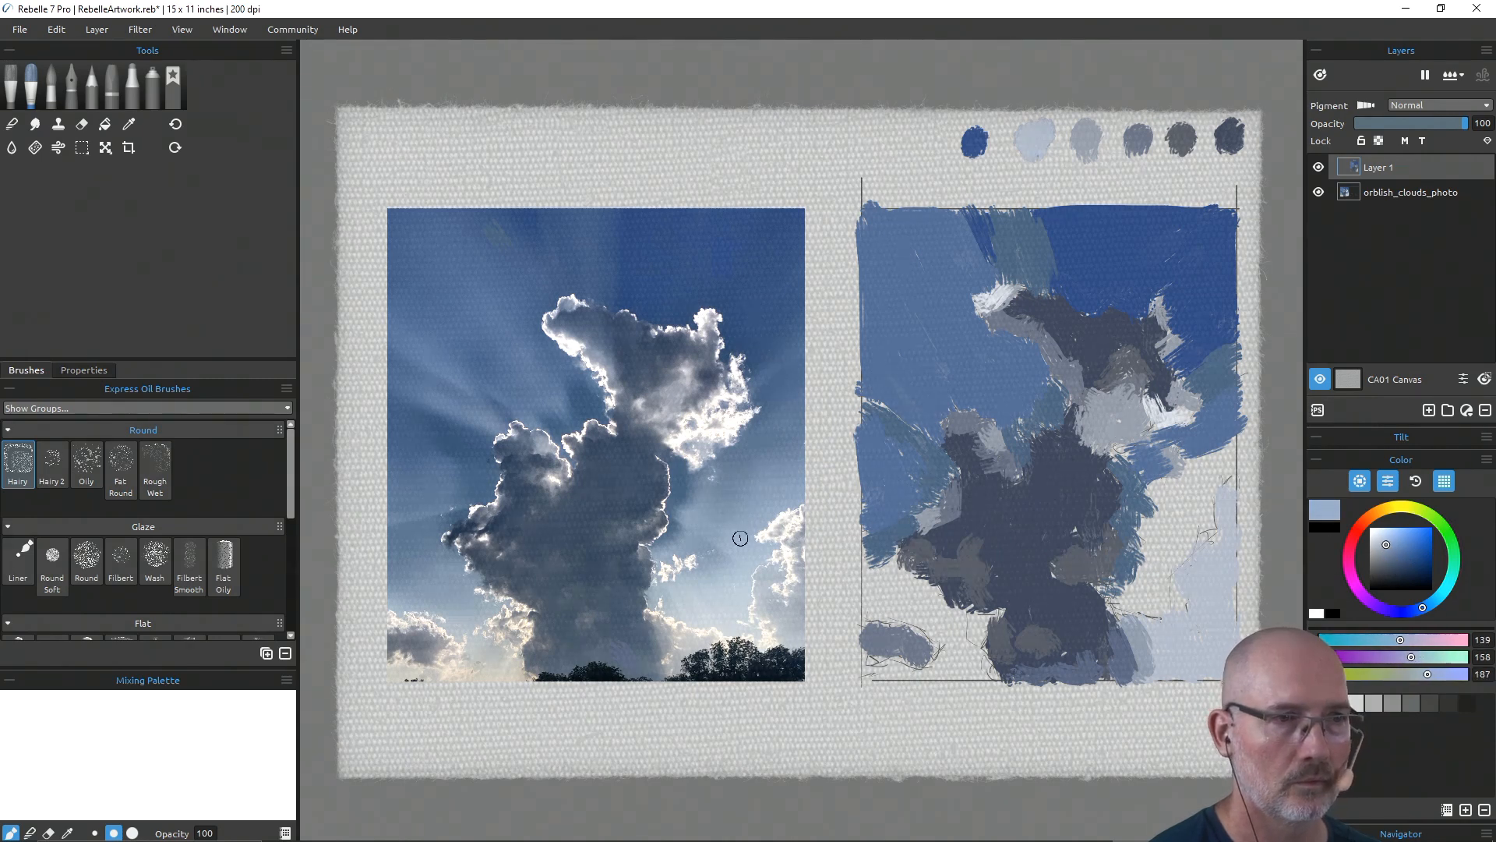
{"action": "mouse_move", "coordinate": [1166, 499]}
{"action": "left_mouse_down"}
{"action": "mouse_move", "coordinate": [1163, 538]}
{"action": "mouse_move", "coordinate": [1210, 534]}
{"action": "mouse_move", "coordinate": [1147, 520]}
{"action": "mouse_move", "coordinate": [1149, 497]}
{"action": "mouse_move", "coordinate": [1168, 519]}
{"action": "mouse_move", "coordinate": [1139, 516]}
{"action": "mouse_move", "coordinate": [1142, 579]}
{"action": "mouse_move", "coordinate": [1131, 601]}
{"action": "mouse_move", "coordinate": [1118, 593]}
{"action": "mouse_move", "coordinate": [1127, 605]}
{"action": "mouse_move", "coordinate": [1110, 594]}
{"action": "mouse_move", "coordinate": [1122, 611]}
{"action": "mouse_move", "coordinate": [1155, 613]}
{"action": "mouse_move", "coordinate": [1157, 592]}
{"action": "mouse_move", "coordinate": [1178, 601]}
{"action": "mouse_move", "coordinate": [1162, 559]}
{"action": "left_mouse_up"}
{"action": "mouse_move", "coordinate": [1157, 506]}
{"action": "left_mouse_down"}
{"action": "mouse_move", "coordinate": [1207, 512]}
{"action": "mouse_move", "coordinate": [1183, 474]}
{"action": "mouse_move", "coordinate": [1217, 485]}
{"action": "mouse_move", "coordinate": [1208, 461]}
{"action": "mouse_move", "coordinate": [1221, 463]}
{"action": "mouse_move", "coordinate": [1200, 473]}
{"action": "mouse_move", "coordinate": [1222, 447]}
{"action": "mouse_move", "coordinate": [1160, 485]}
{"action": "mouse_move", "coordinate": [1183, 470]}
{"action": "mouse_move", "coordinate": [1150, 474]}
{"action": "mouse_move", "coordinate": [1187, 451]}
{"action": "mouse_move", "coordinate": [1156, 473]}
{"action": "left_mouse_up"}
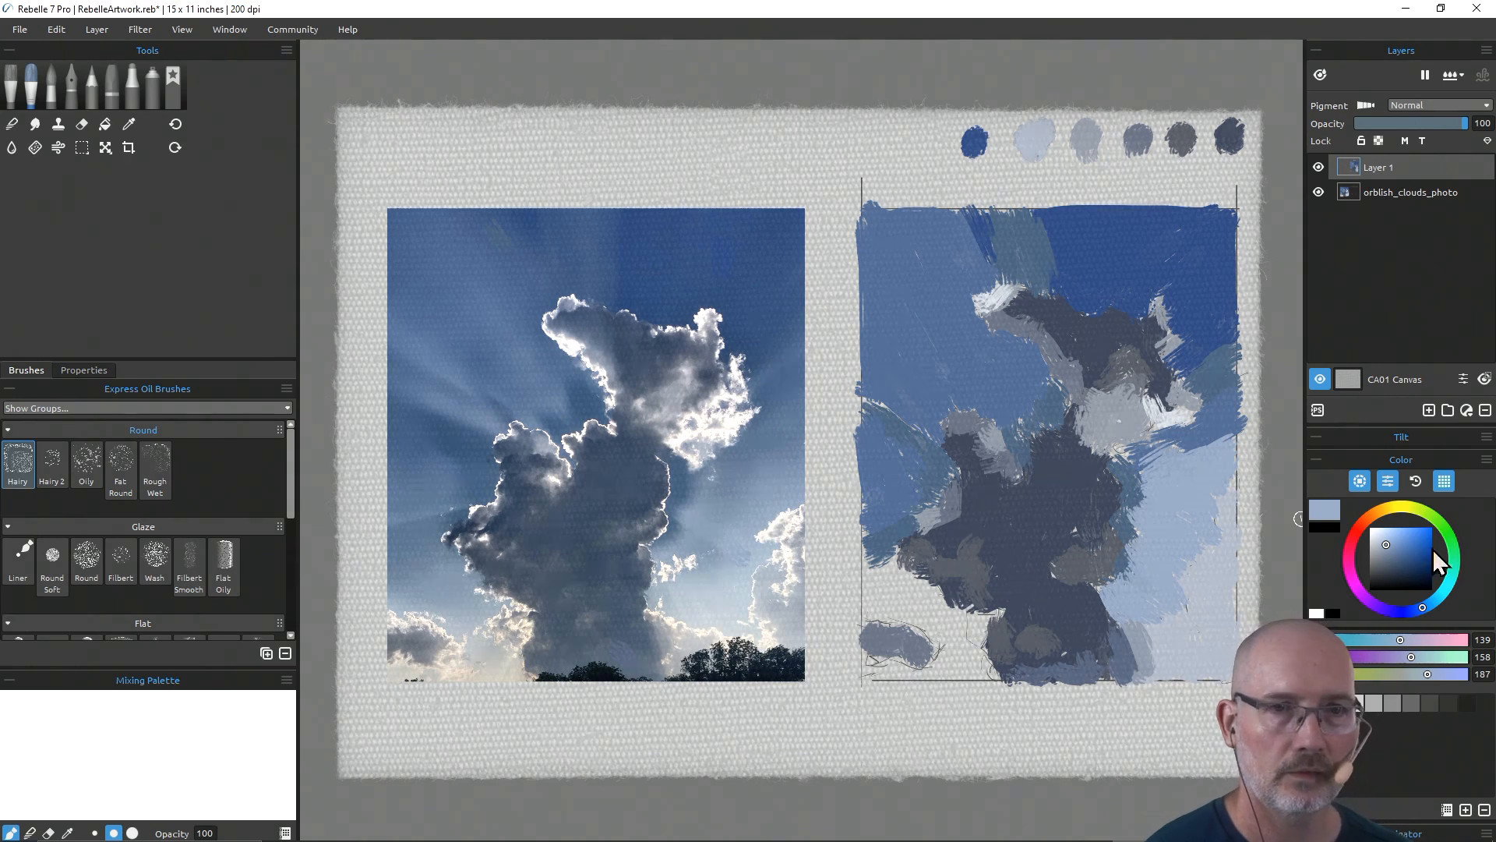
Step: Paint the lower-left sky with RGB 161, 170, 184 and the bottom strip beside the cloud base with pale RGB 194, 206, 207
{"action": "left_click", "coordinate": [1378, 546]}
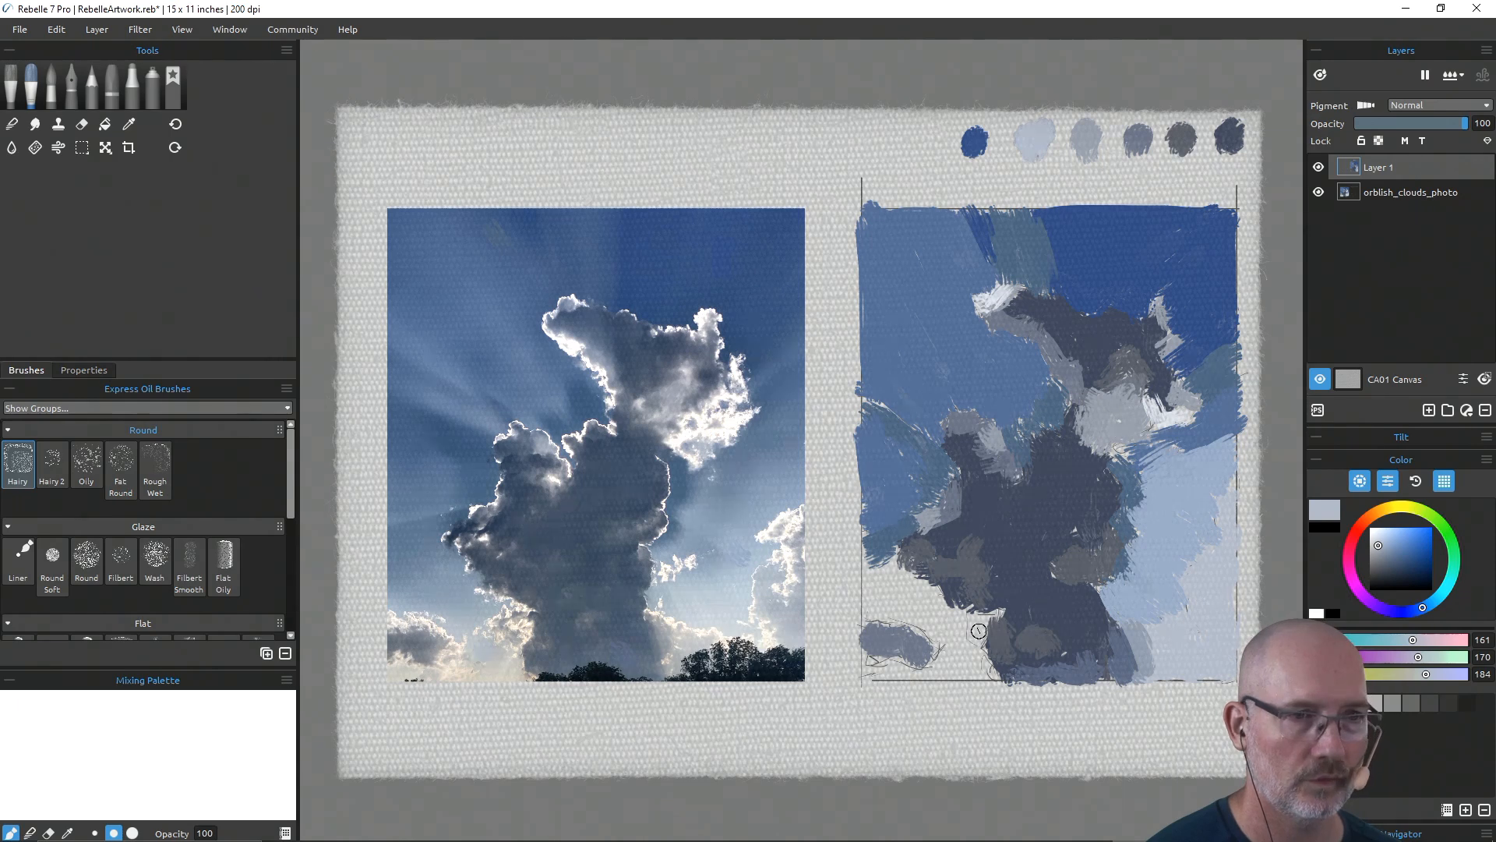
{"action": "mouse_move", "coordinate": [965, 629]}
{"action": "left_mouse_down"}
{"action": "mouse_move", "coordinate": [915, 616]}
{"action": "mouse_move", "coordinate": [961, 621]}
{"action": "mouse_move", "coordinate": [929, 597]}
{"action": "mouse_move", "coordinate": [904, 595]}
{"action": "mouse_move", "coordinate": [899, 618]}
{"action": "mouse_move", "coordinate": [877, 606]}
{"action": "mouse_move", "coordinate": [892, 580]}
{"action": "mouse_move", "coordinate": [873, 557]}
{"action": "mouse_move", "coordinate": [869, 578]}
{"action": "mouse_move", "coordinate": [952, 643]}
{"action": "left_mouse_up"}
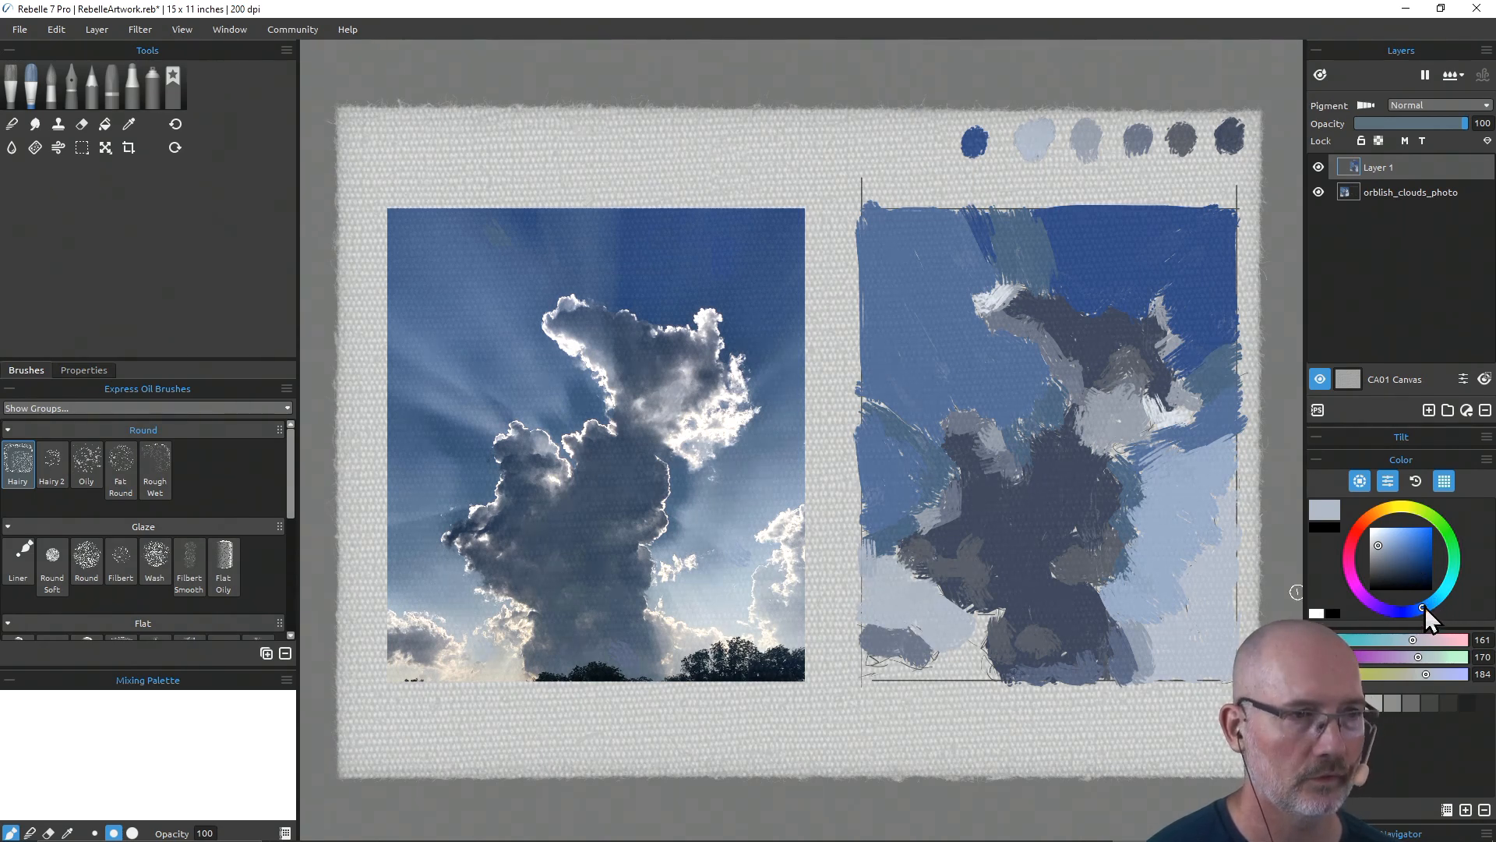
{"action": "left_click_drag", "start_coordinate": [1428, 596], "coordinate": [1442, 588]}
{"action": "left_click_drag", "start_coordinate": [1377, 546], "coordinate": [1374, 539]}
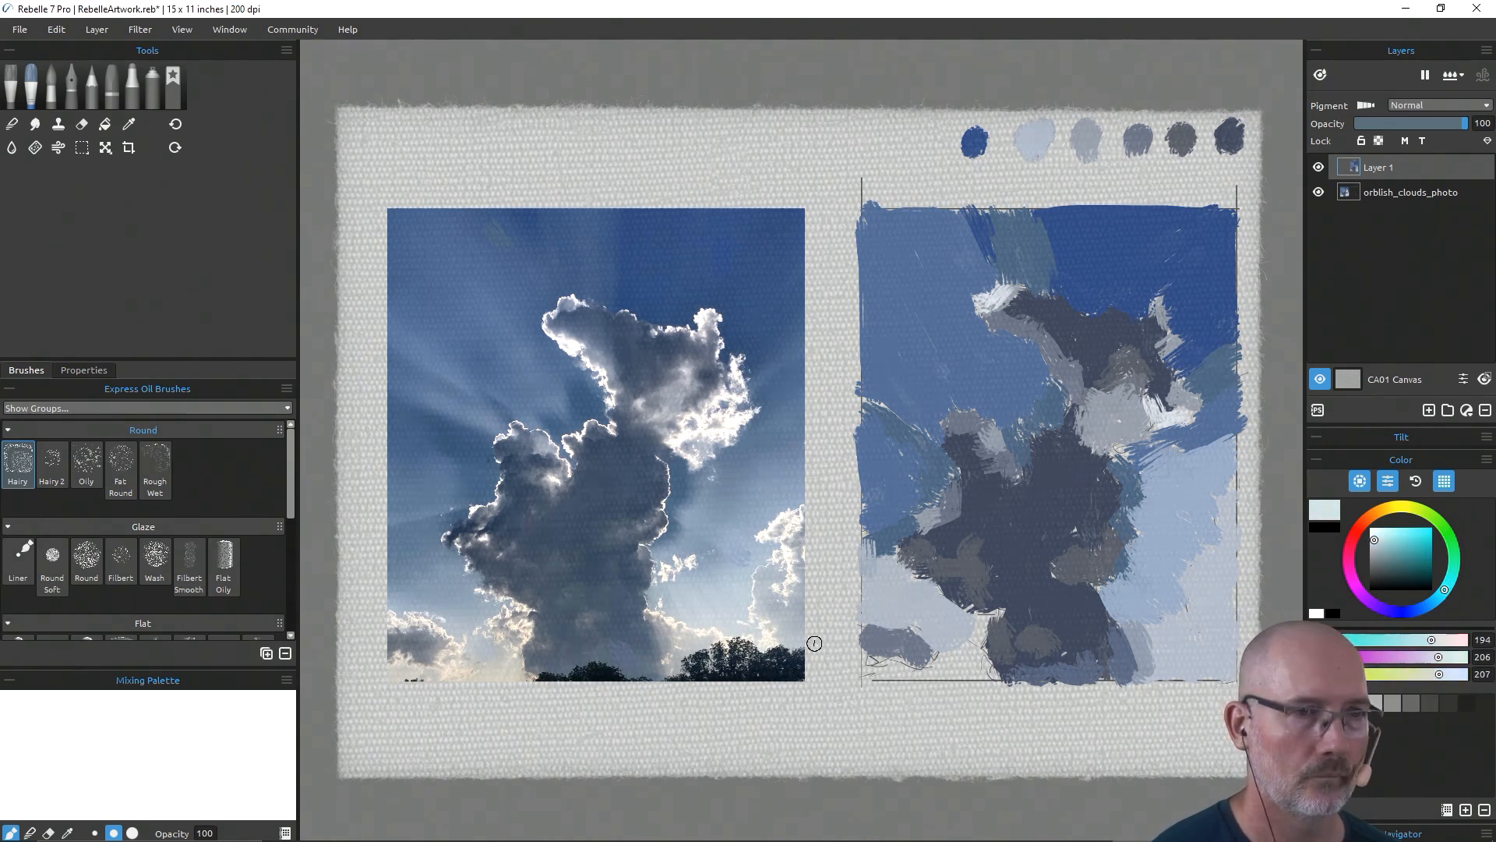
{"action": "mouse_move", "coordinate": [986, 652]}
{"action": "left_mouse_down"}
{"action": "mouse_move", "coordinate": [874, 667]}
{"action": "mouse_move", "coordinate": [971, 655]}
{"action": "mouse_move", "coordinate": [979, 629]}
{"action": "mouse_move", "coordinate": [937, 653]}
{"action": "mouse_move", "coordinate": [970, 662]}
{"action": "left_mouse_up"}
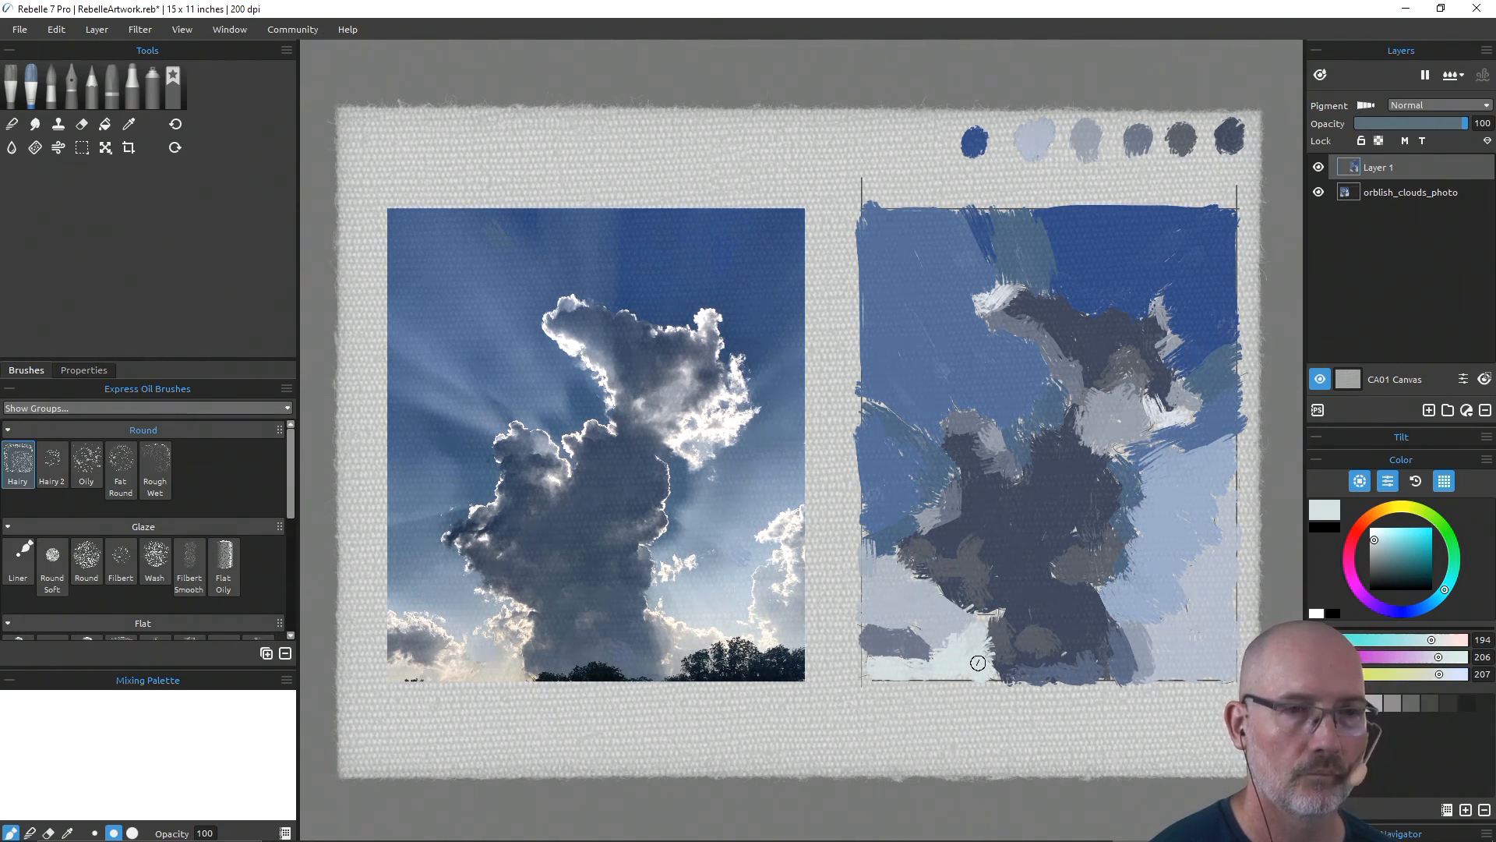
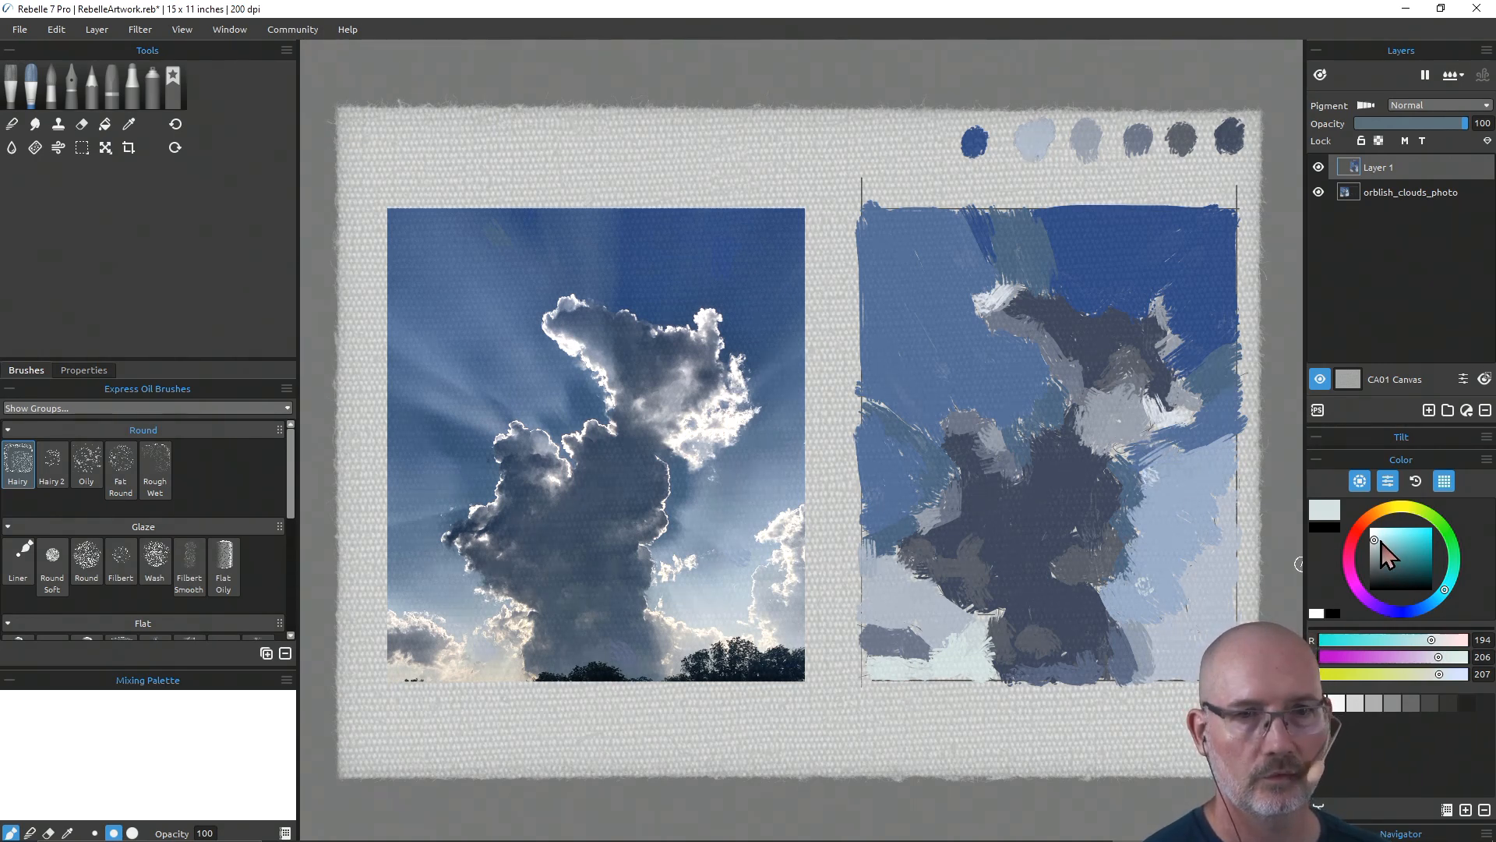
Step: Mix warm off-white RGB 223, 221, 203 and paint highlights on the upper cloud's lower-right edge
{"action": "left_click_drag", "start_coordinate": [1378, 544], "coordinate": [1375, 539]}
{"action": "mouse_move", "coordinate": [1443, 590]}
{"action": "left_mouse_down"}
{"action": "mouse_move", "coordinate": [1407, 522]}
{"action": "mouse_move", "coordinate": [1376, 535]}
{"action": "left_mouse_up"}
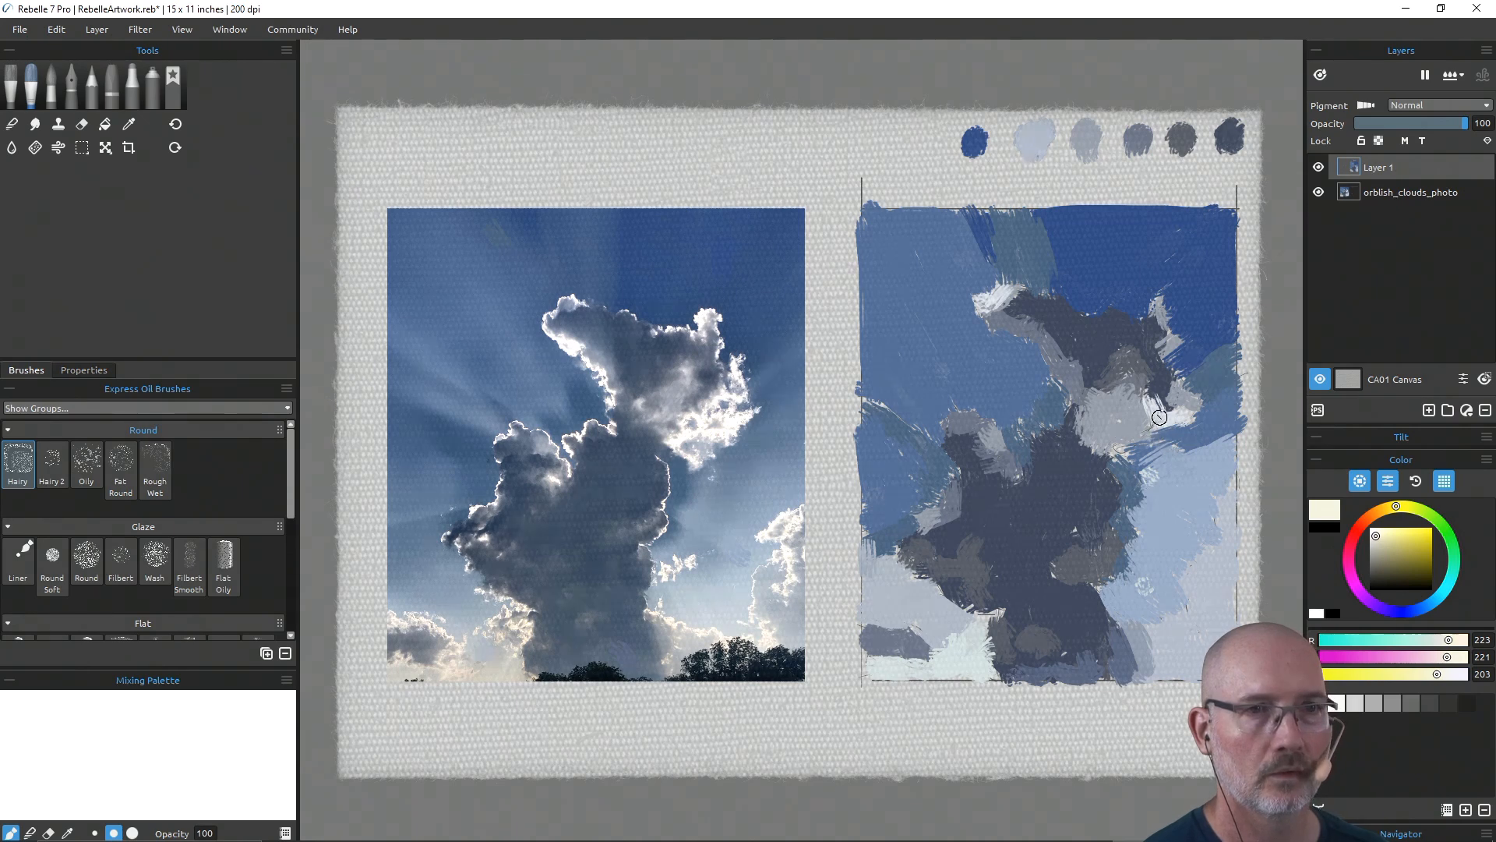
{"action": "left_click_drag", "start_coordinate": [1164, 430], "coordinate": [1178, 439]}
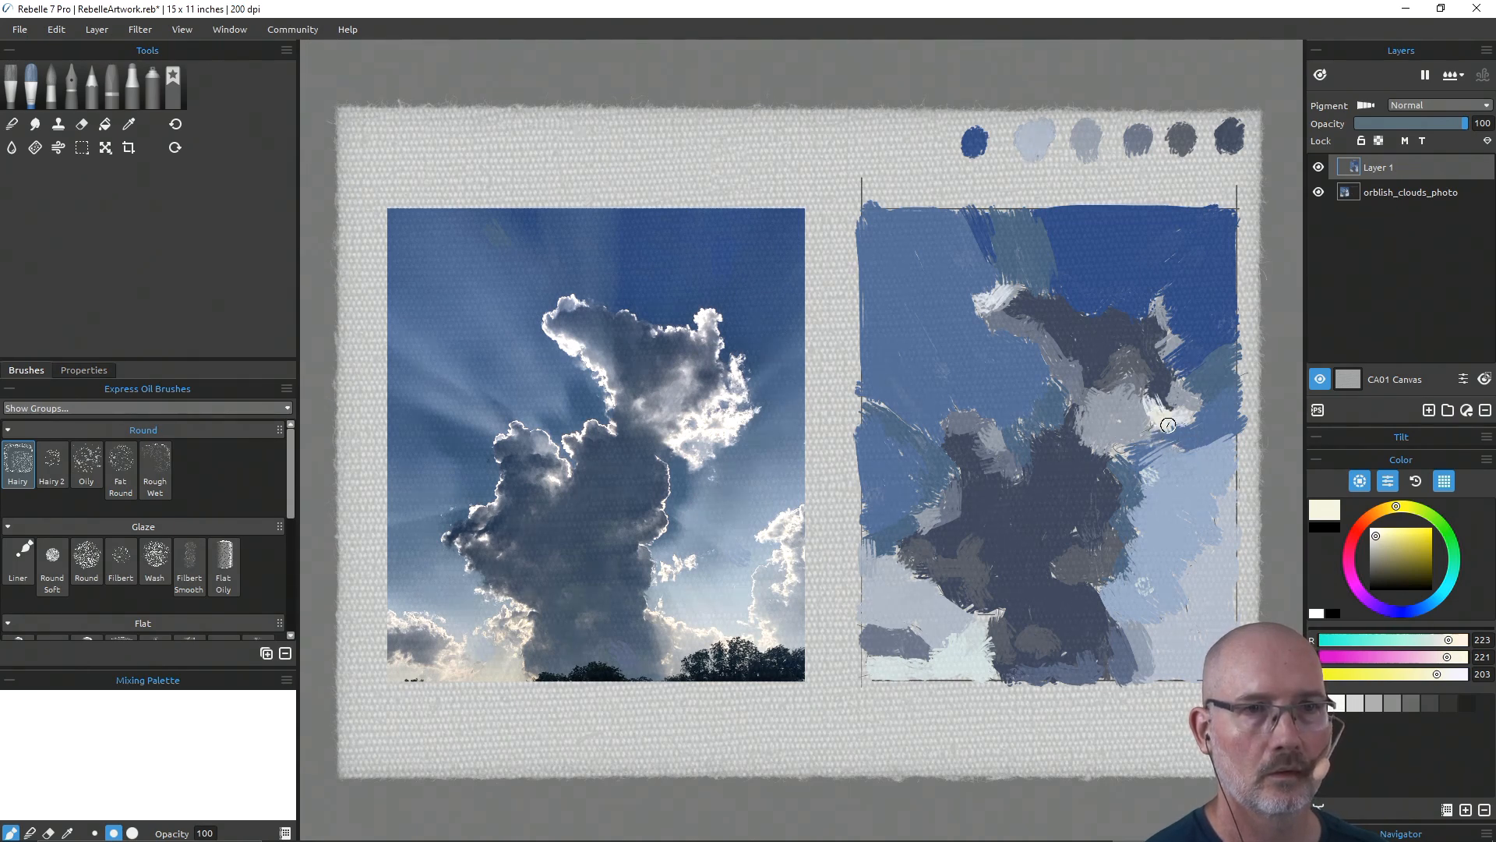
Step: Lighten the warm off-white to RGB 232, 231, 217 and extend the highlights along the upper cloud's lower-right underside
{"action": "left_click", "coordinate": [1376, 536]}
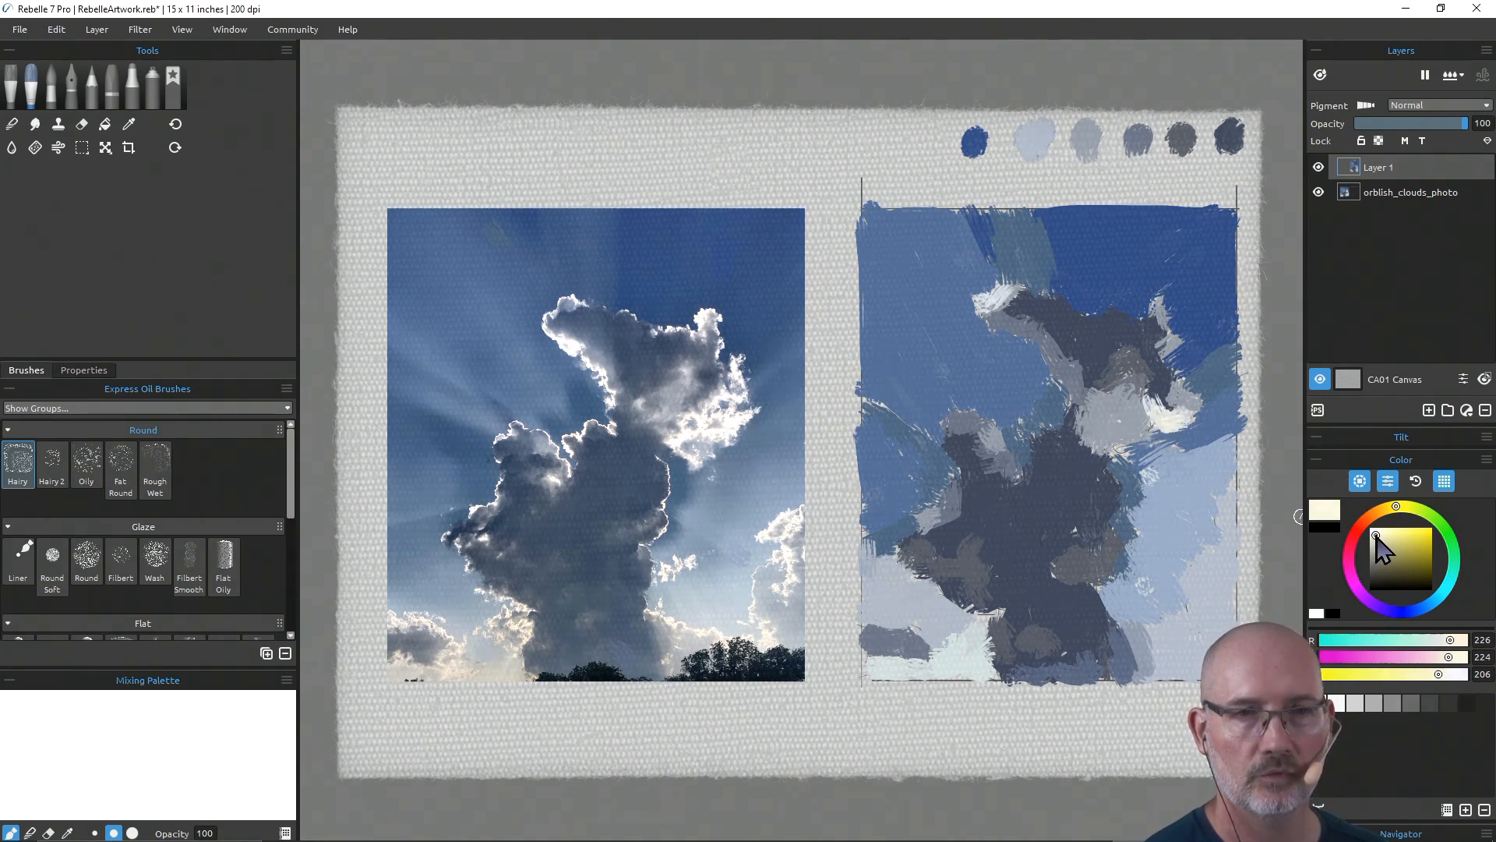
{"action": "left_click_drag", "start_coordinate": [1376, 536], "coordinate": [1374, 533]}
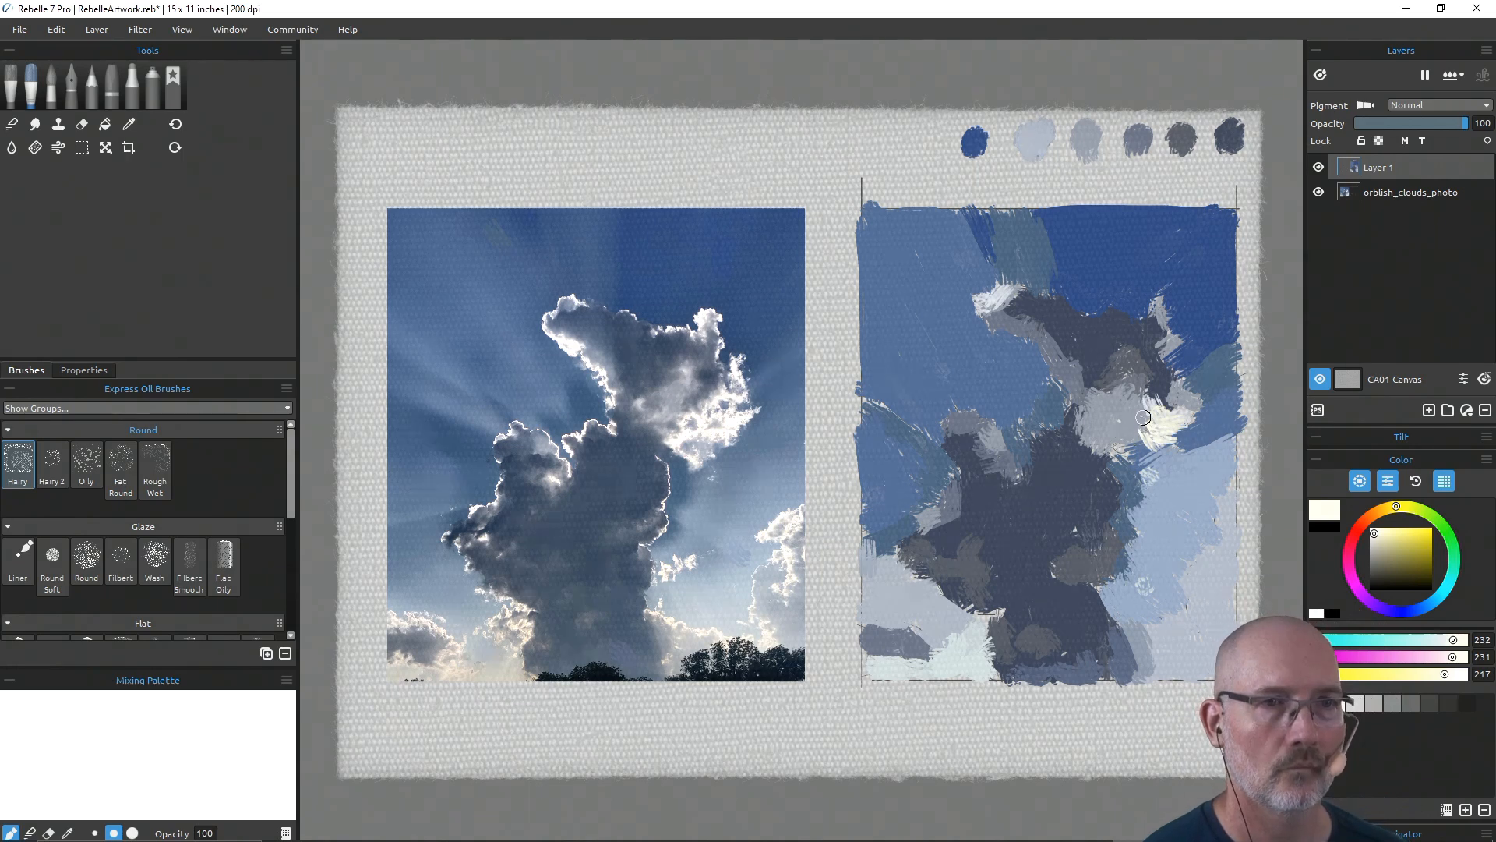
{"action": "left_click_drag", "start_coordinate": [1129, 432], "coordinate": [1129, 487]}
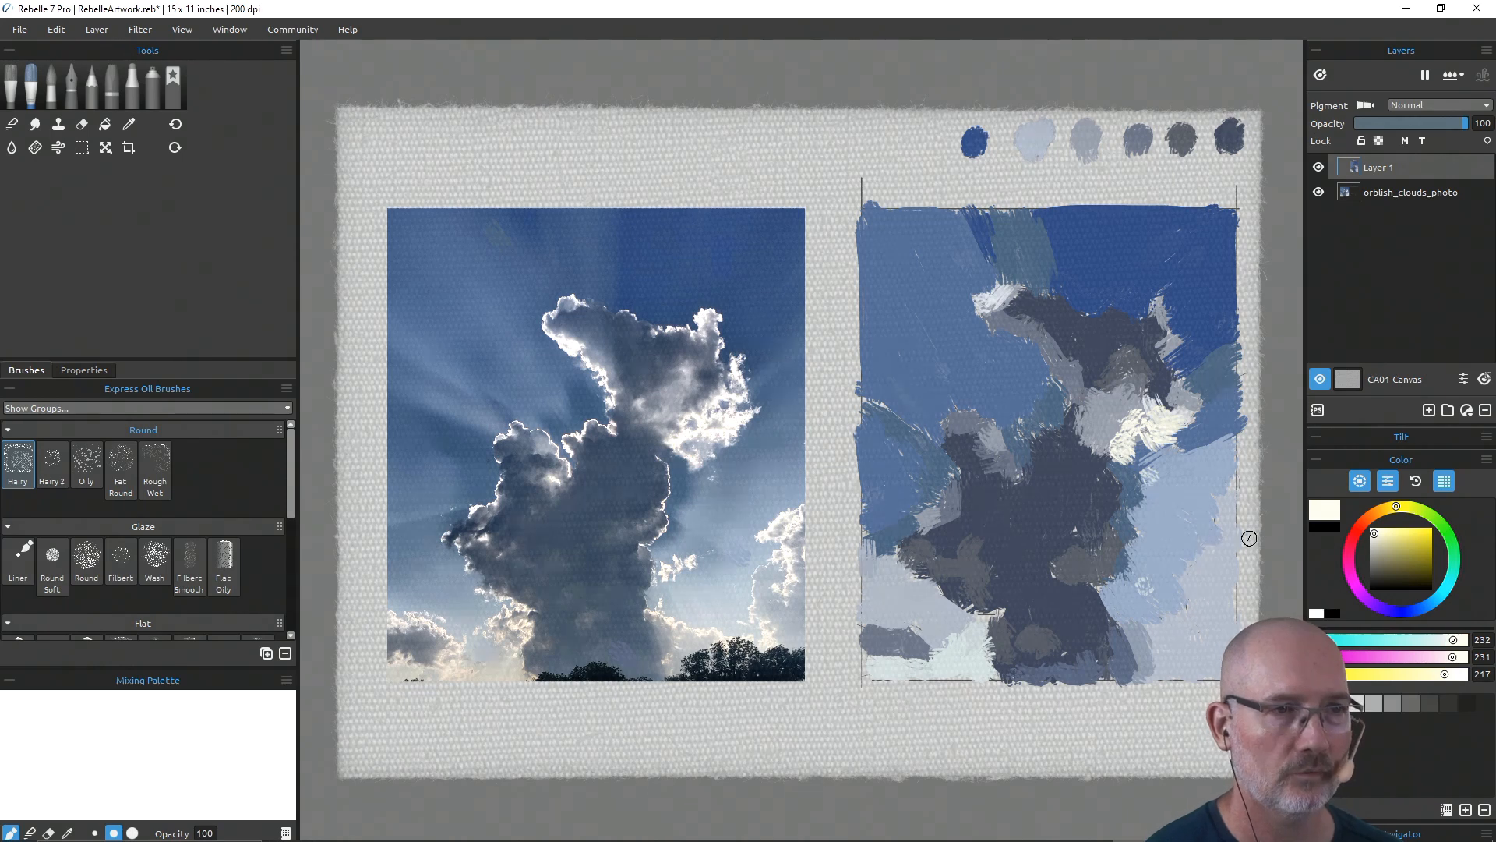
Step: Paint warm off-white highlights on the small clouds at the lower right and on the low clouds left of the main cloud's base
{"action": "left_click_drag", "start_coordinate": [1227, 526], "coordinate": [1213, 549]}
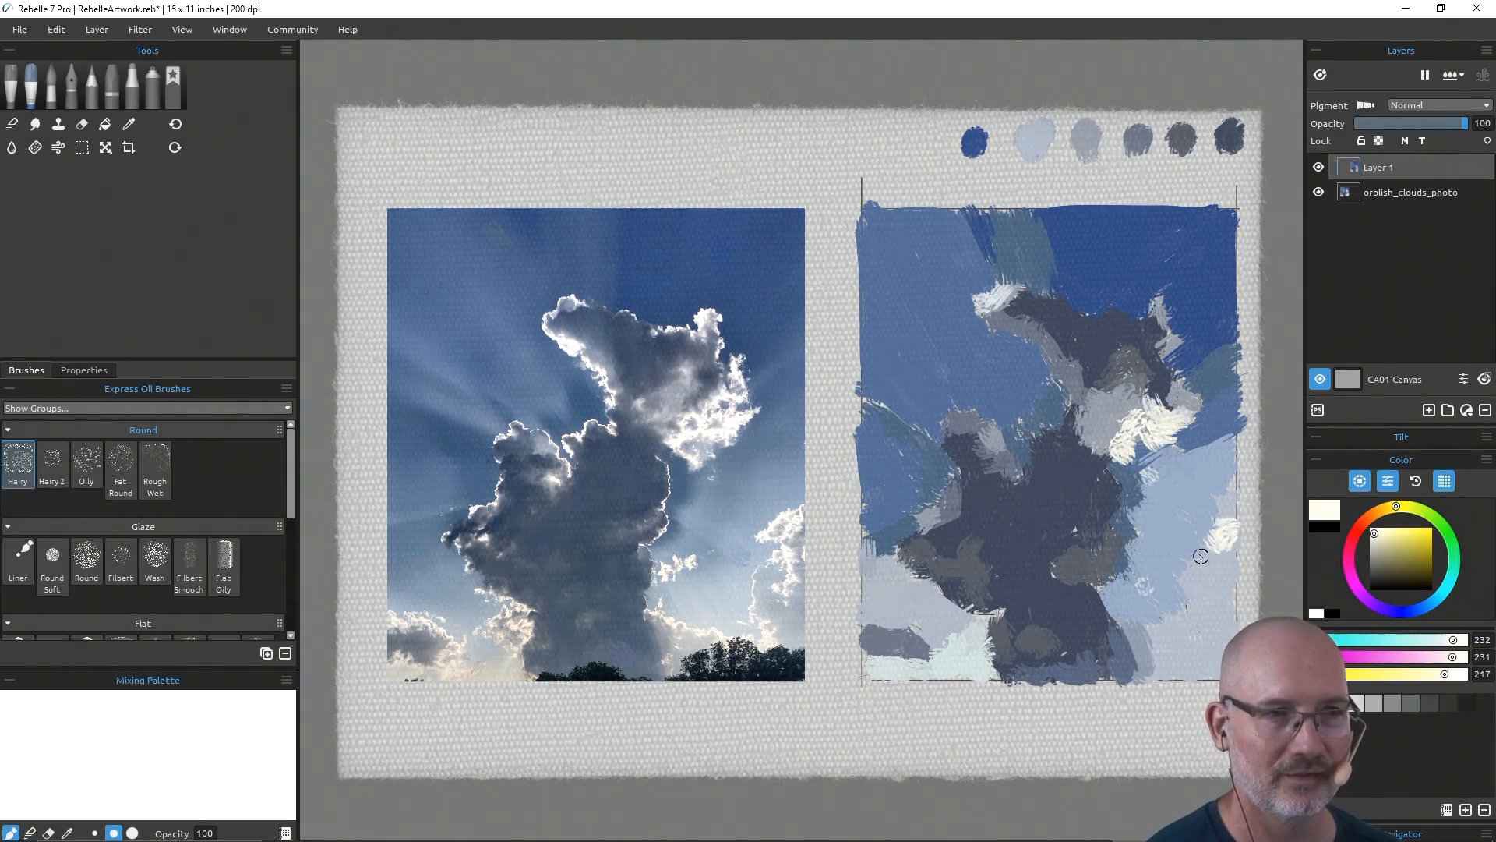
{"action": "mouse_move", "coordinate": [1216, 592]}
{"action": "left_mouse_down"}
{"action": "mouse_move", "coordinate": [1203, 557]}
{"action": "mouse_move", "coordinate": [1202, 595]}
{"action": "left_mouse_up"}
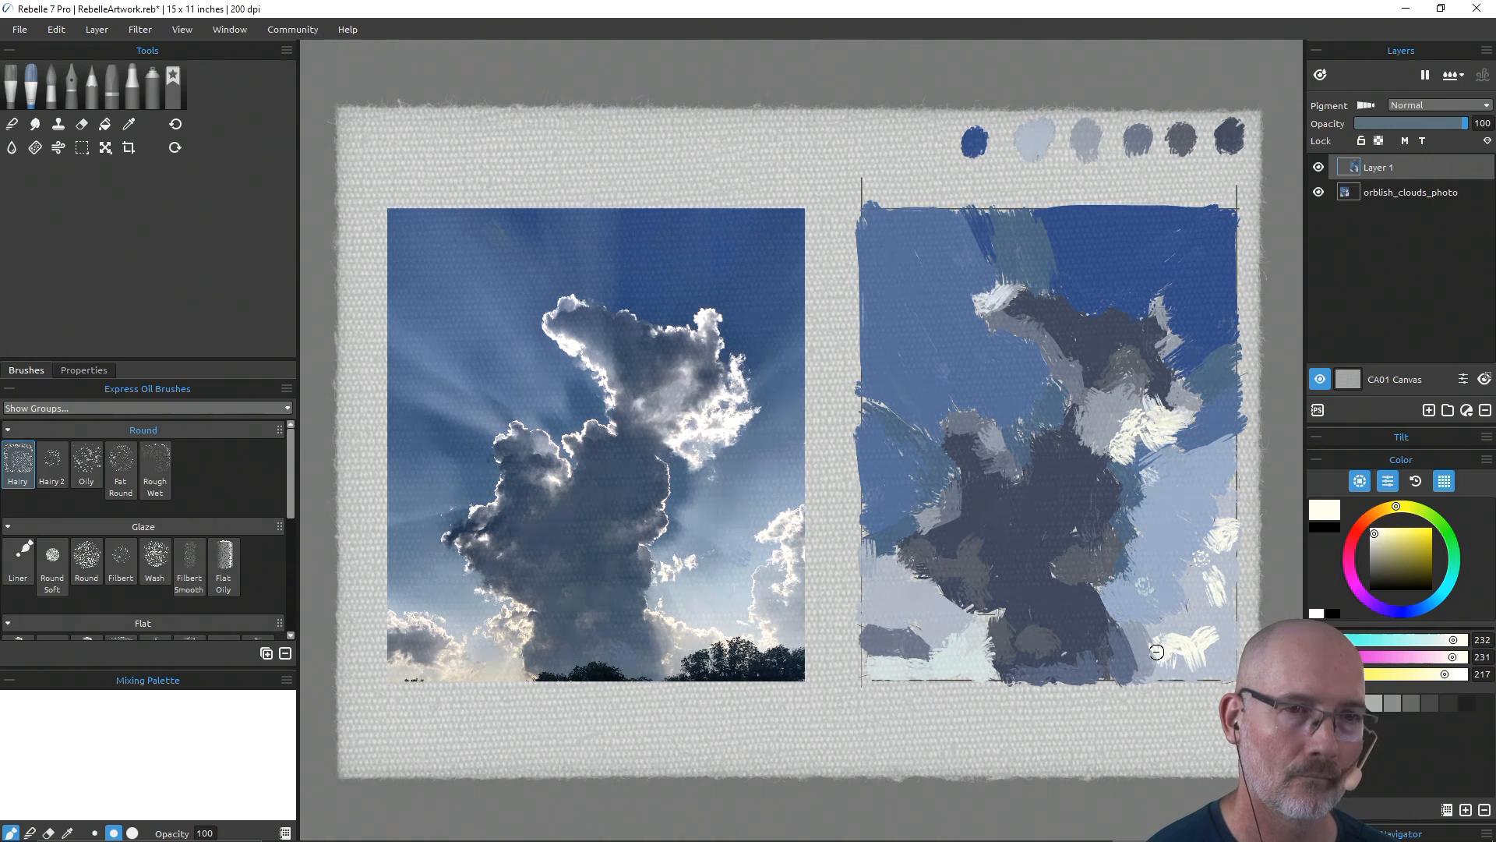
{"action": "left_click_drag", "start_coordinate": [1156, 651], "coordinate": [1164, 638]}
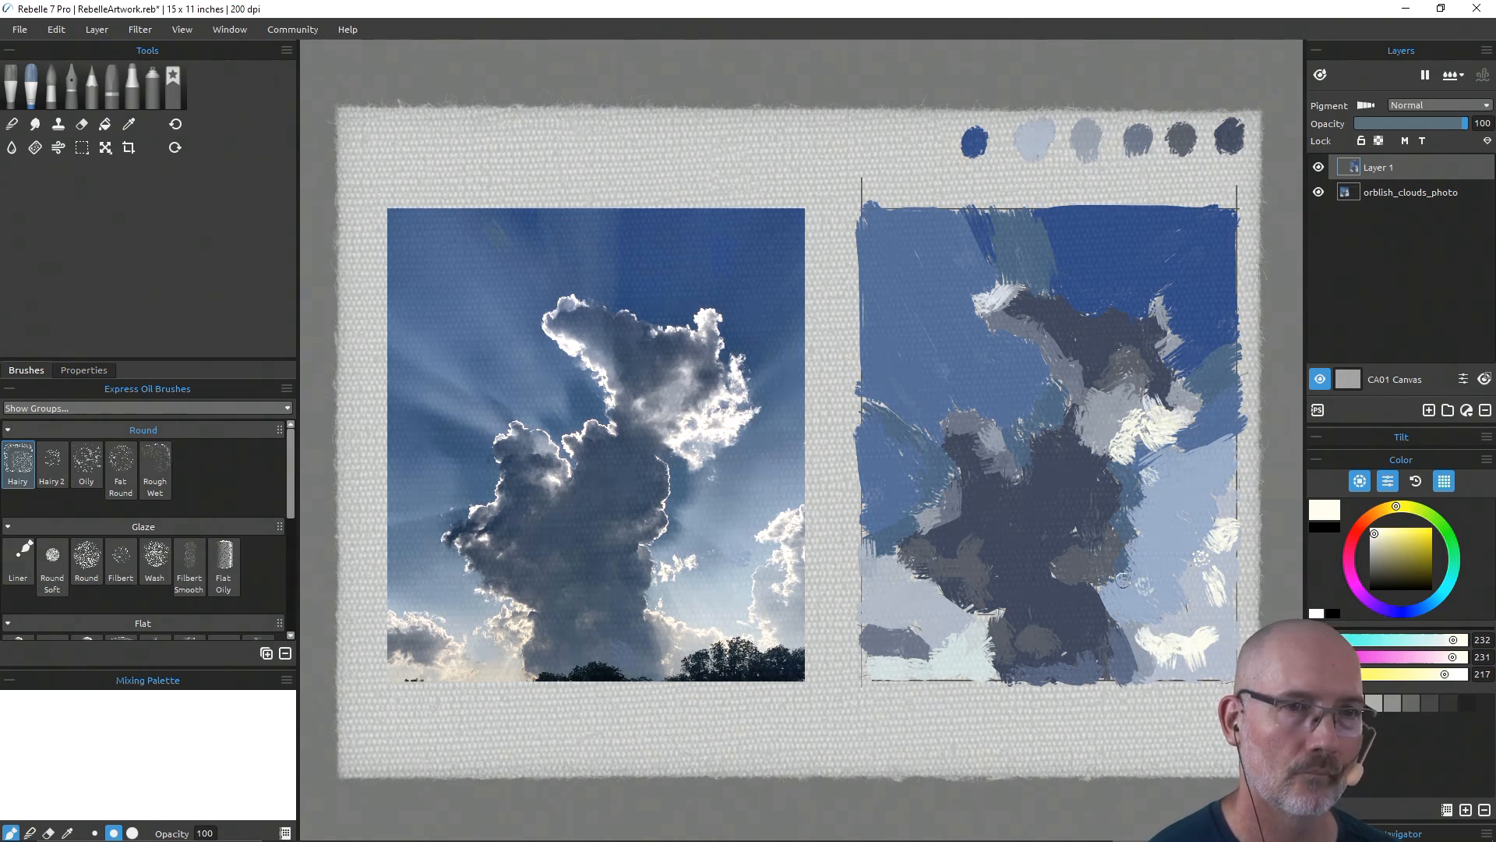
{"action": "mouse_move", "coordinate": [1123, 580]}
{"action": "left_mouse_down"}
{"action": "mouse_move", "coordinate": [1132, 562]}
{"action": "mouse_move", "coordinate": [1150, 569]}
{"action": "mouse_move", "coordinate": [1126, 590]}
{"action": "left_mouse_up"}
{"action": "left_click_drag", "start_coordinate": [975, 622], "coordinate": [972, 638]}
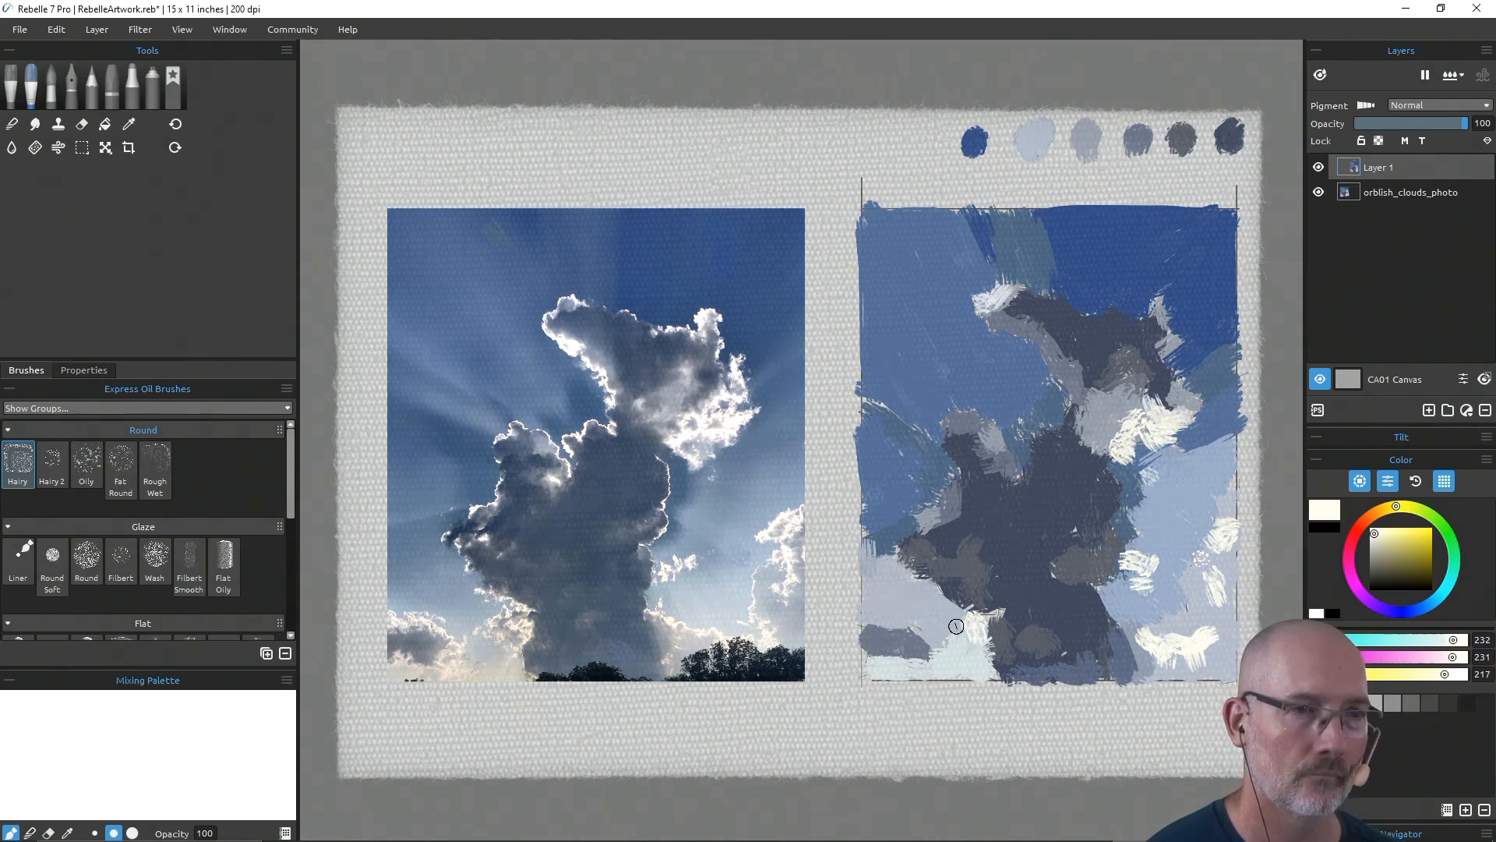
{"action": "mouse_move", "coordinate": [958, 626]}
{"action": "left_mouse_down"}
{"action": "mouse_move", "coordinate": [941, 669]}
{"action": "mouse_move", "coordinate": [933, 656]}
{"action": "mouse_move", "coordinate": [952, 650]}
{"action": "mouse_move", "coordinate": [928, 668]}
{"action": "mouse_move", "coordinate": [873, 665]}
{"action": "mouse_move", "coordinate": [864, 620]}
{"action": "mouse_move", "coordinate": [904, 633]}
{"action": "left_mouse_up"}
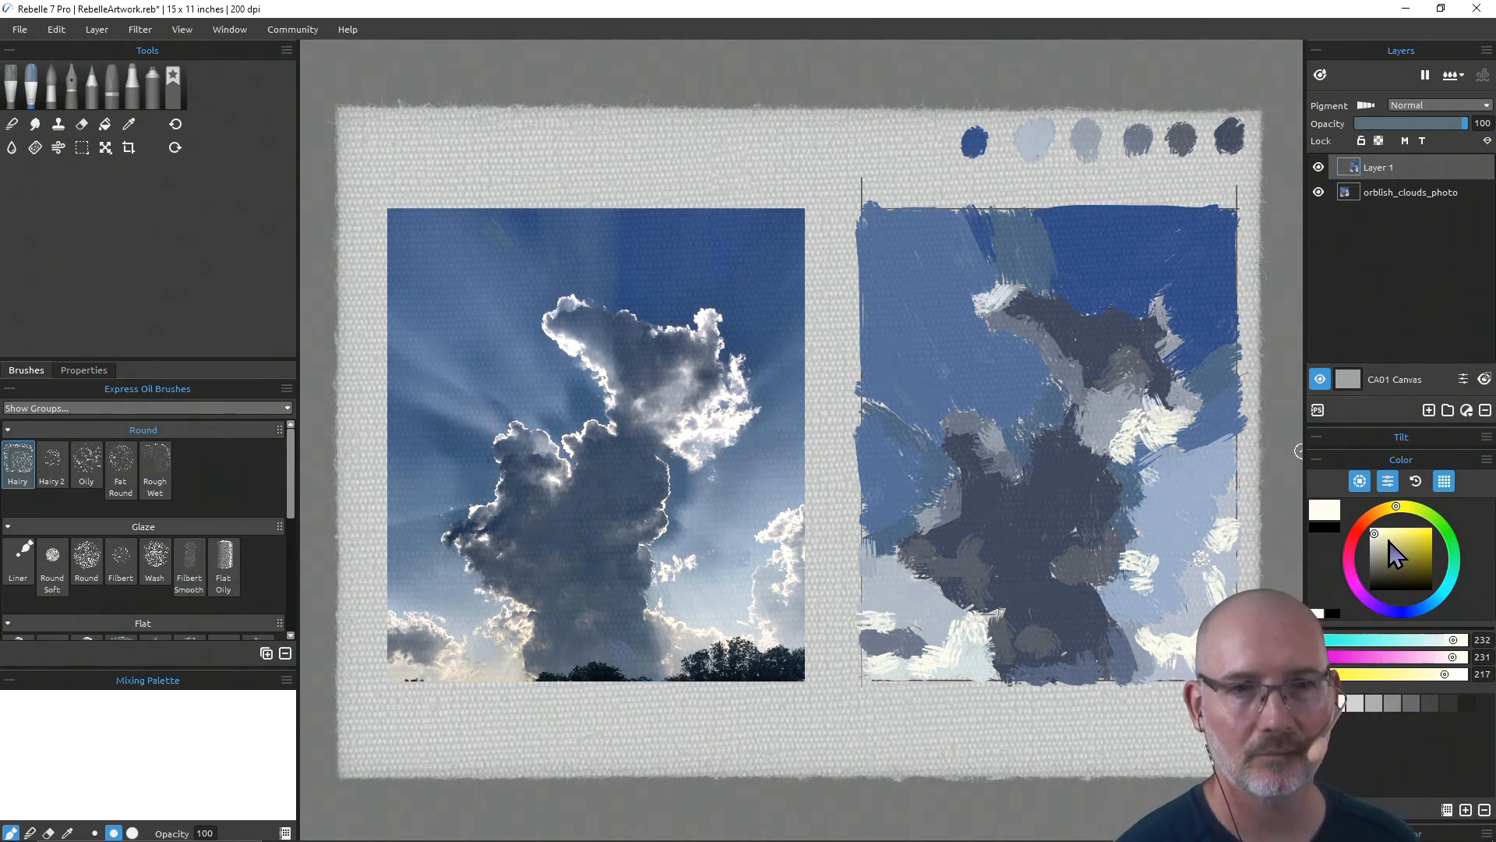
Step: Shift the highlight to cool white RGB 217, 228, 232, reduce the brush size and paint the upper cloud's left tip
{"action": "left_click", "coordinate": [1435, 596]}
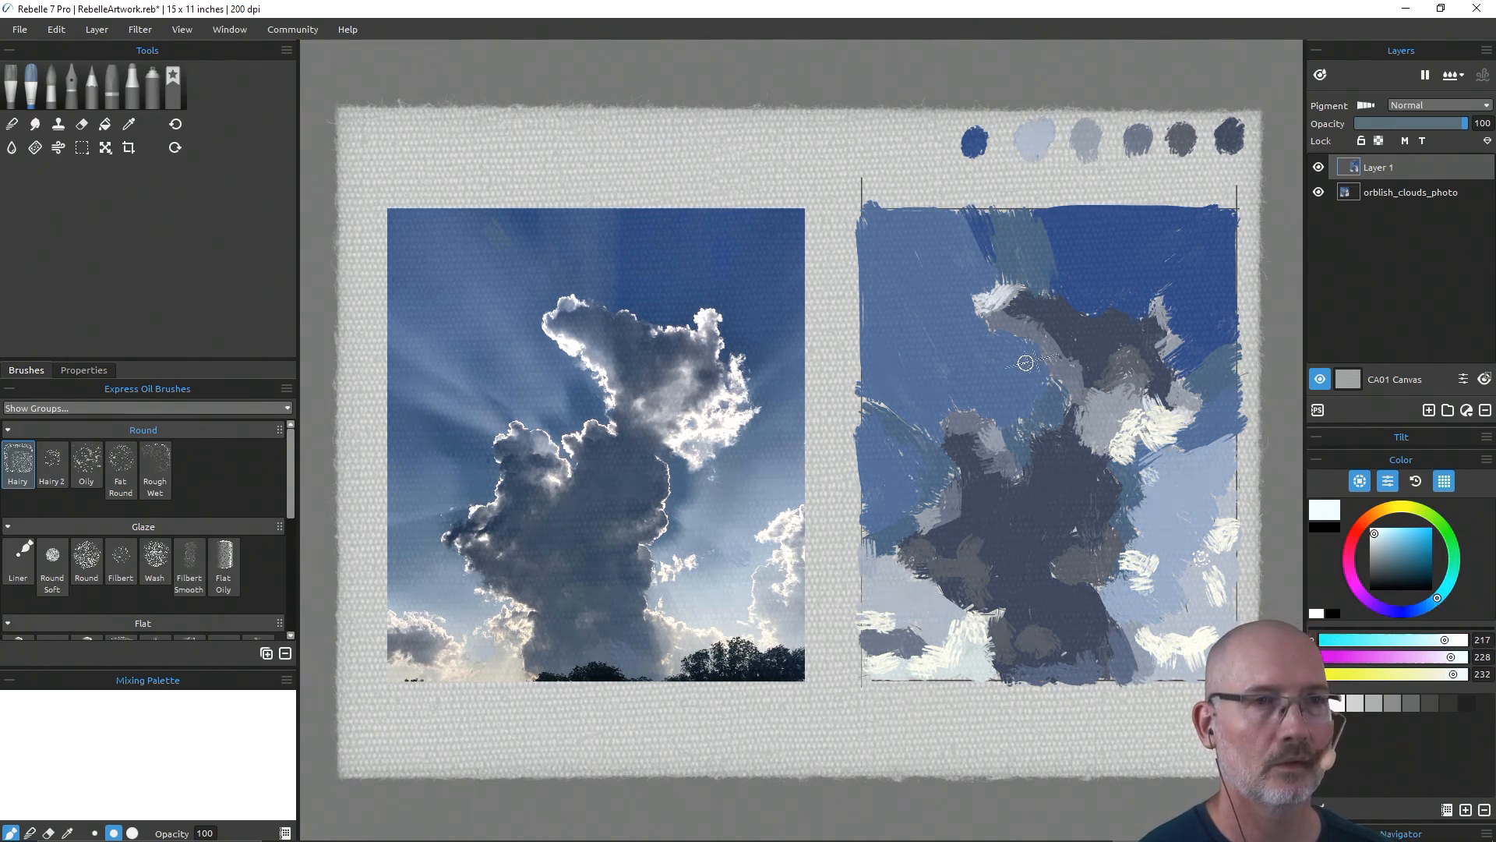
{"action": "key", "text": "ctrl"}
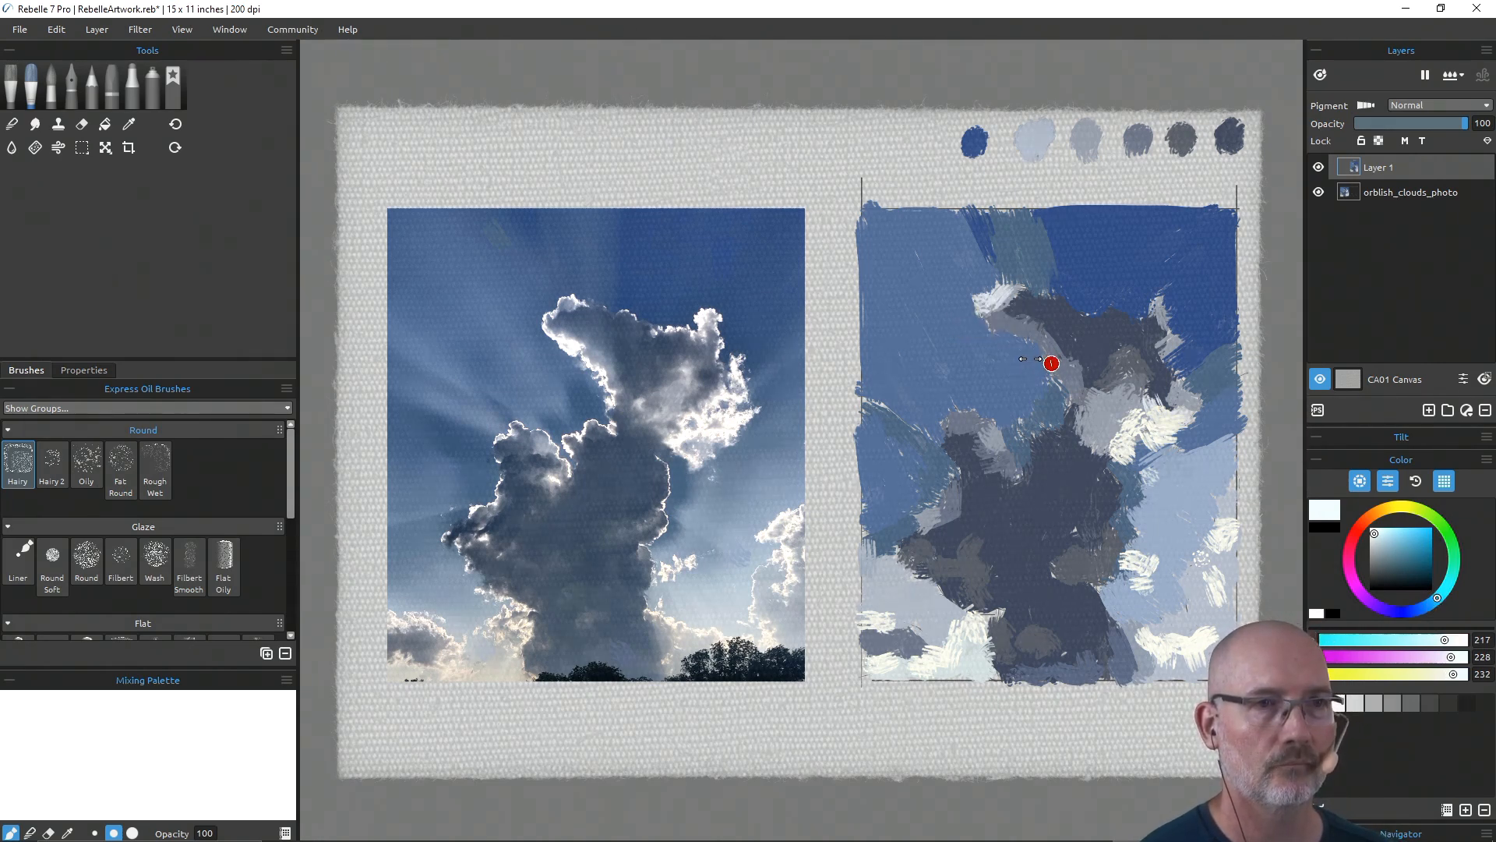
{"action": "left_click_drag", "start_coordinate": [994, 322], "coordinate": [1037, 344]}
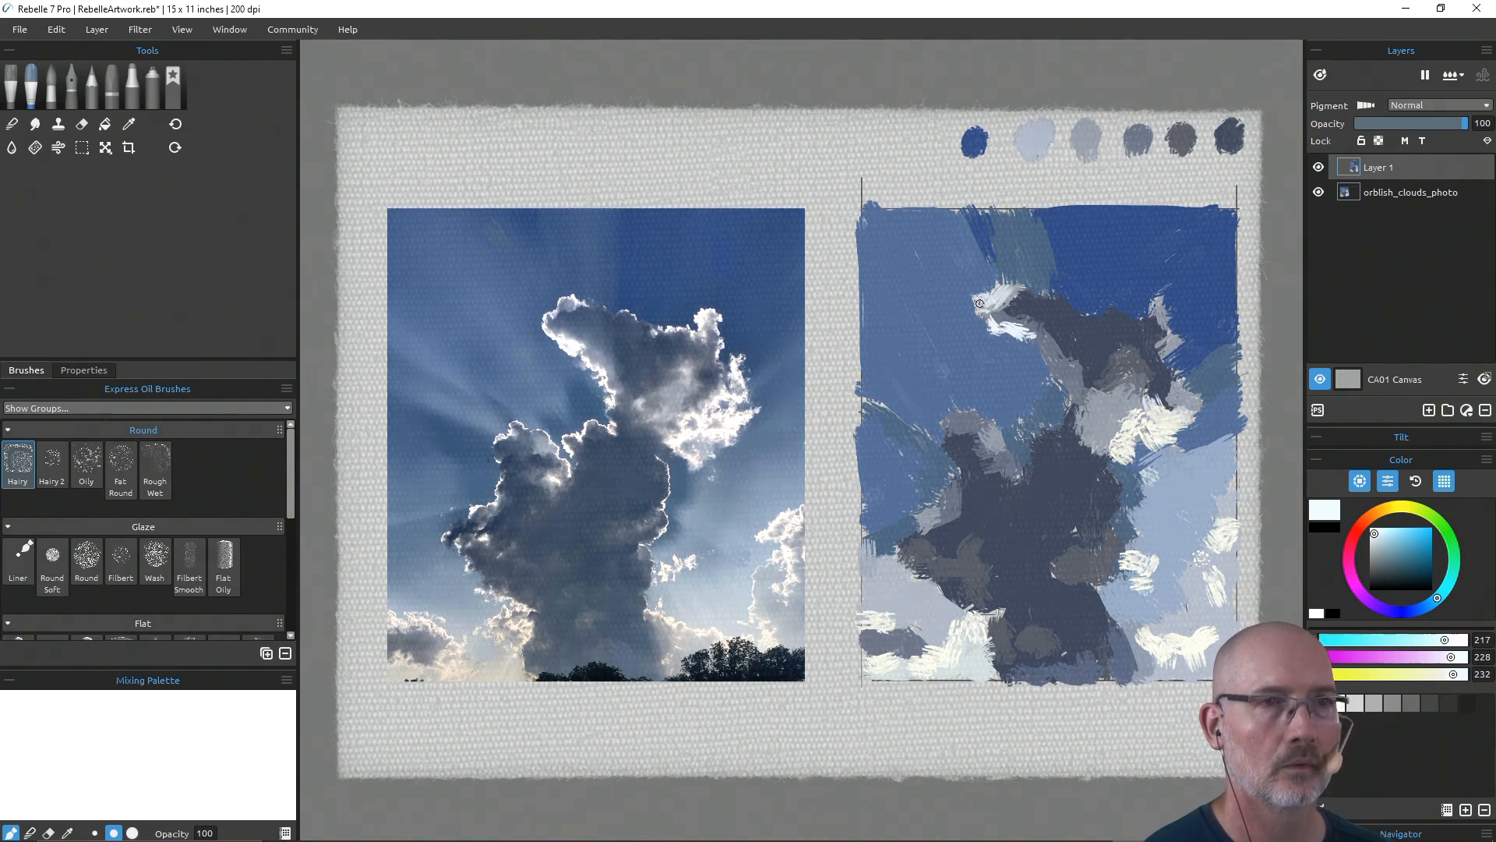
{"action": "left_click_drag", "start_coordinate": [980, 303], "coordinate": [1016, 287]}
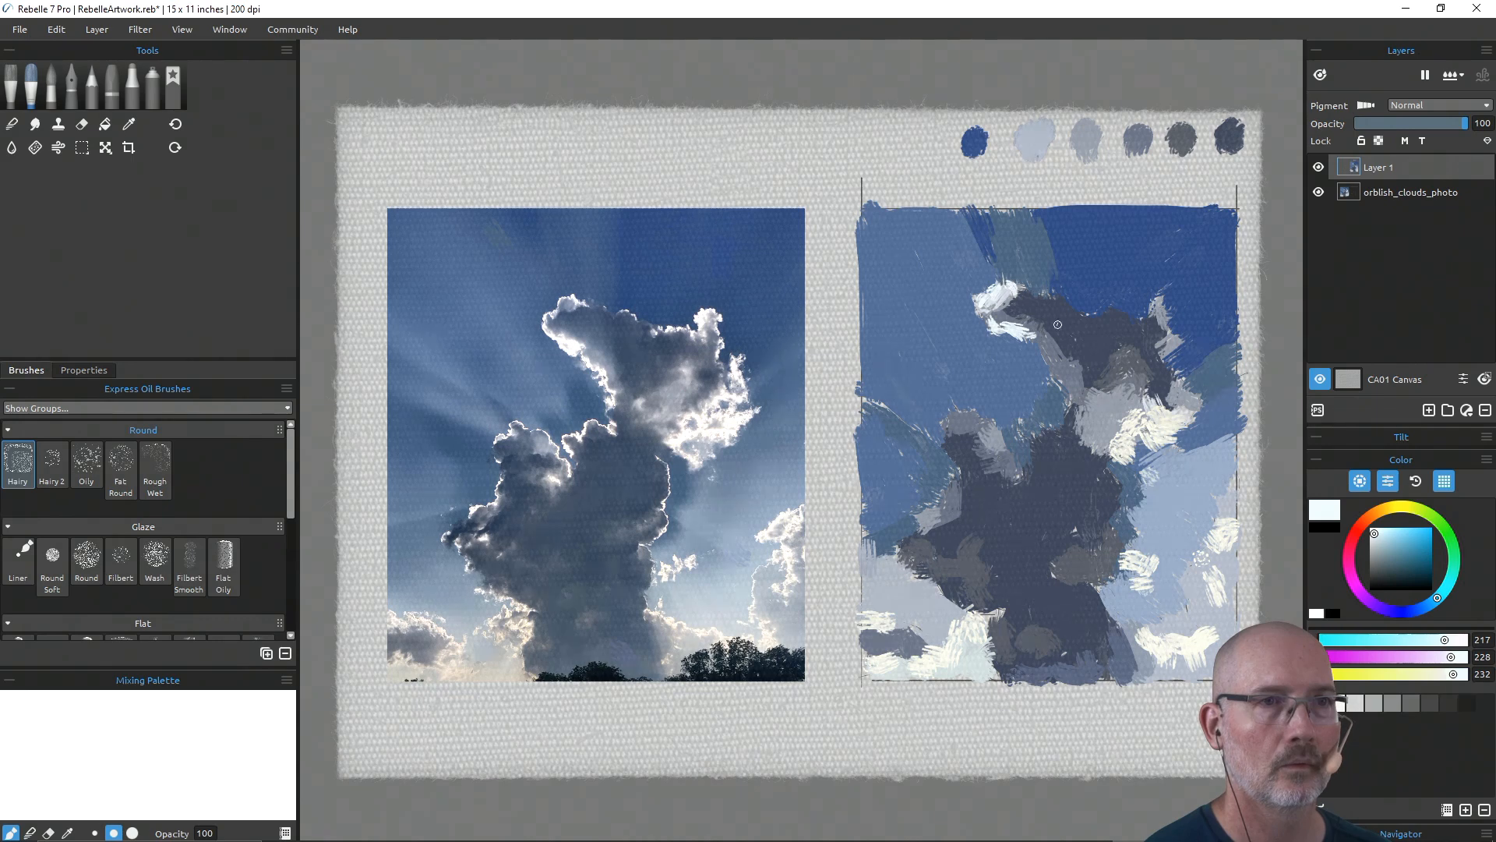
Step: Paint cool white rim light along the upper cloud's top-right and right edges and across the lower cloud's top edge
{"action": "mouse_move", "coordinate": [1142, 315]}
{"action": "left_mouse_down"}
{"action": "mouse_move", "coordinate": [1174, 306]}
{"action": "mouse_move", "coordinate": [1143, 304]}
{"action": "left_mouse_up"}
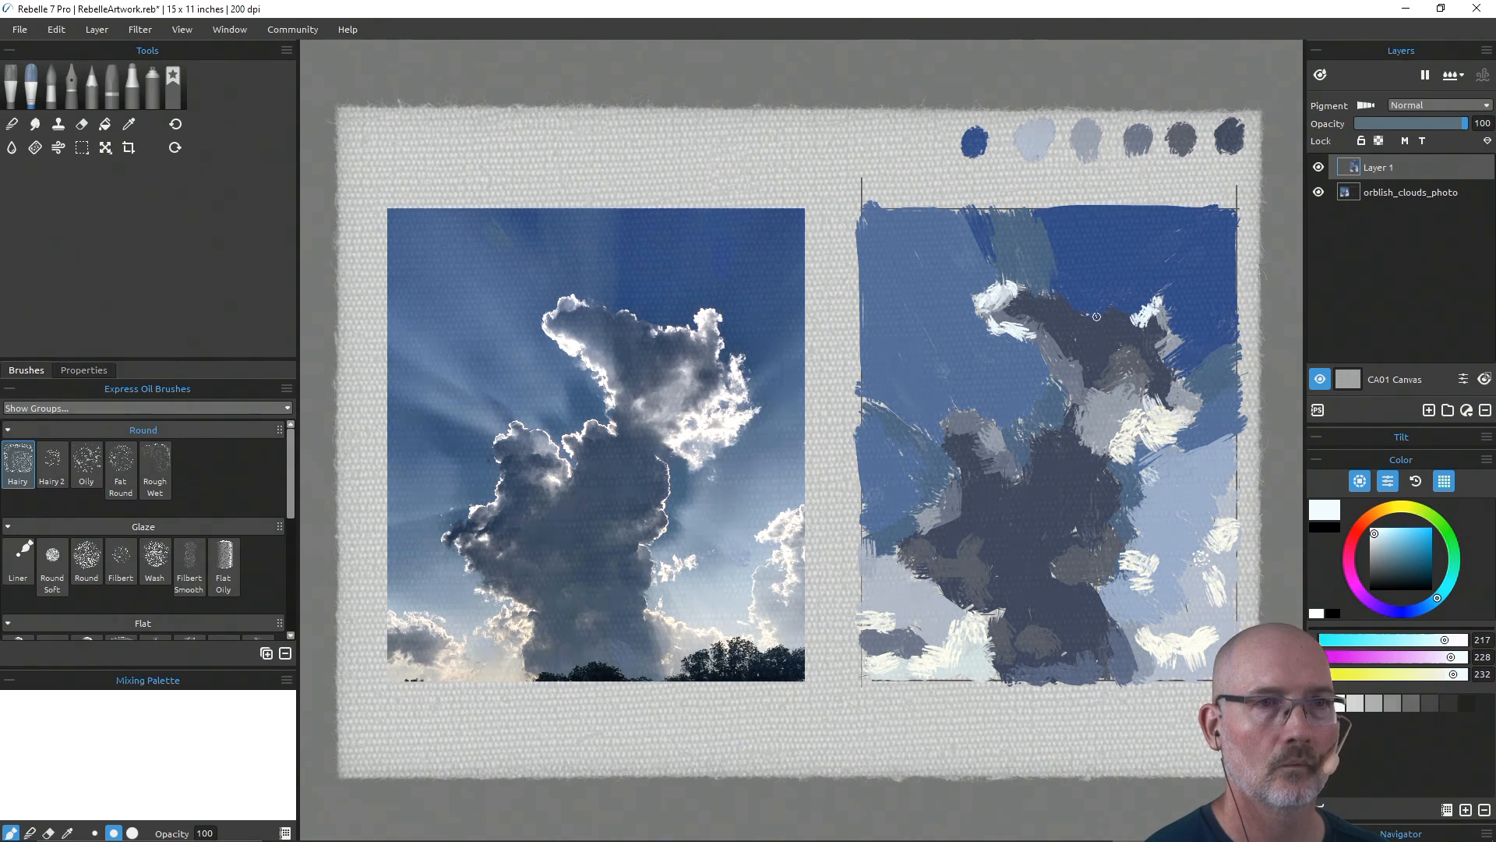
{"action": "left_click_drag", "start_coordinate": [1097, 317], "coordinate": [1123, 318]}
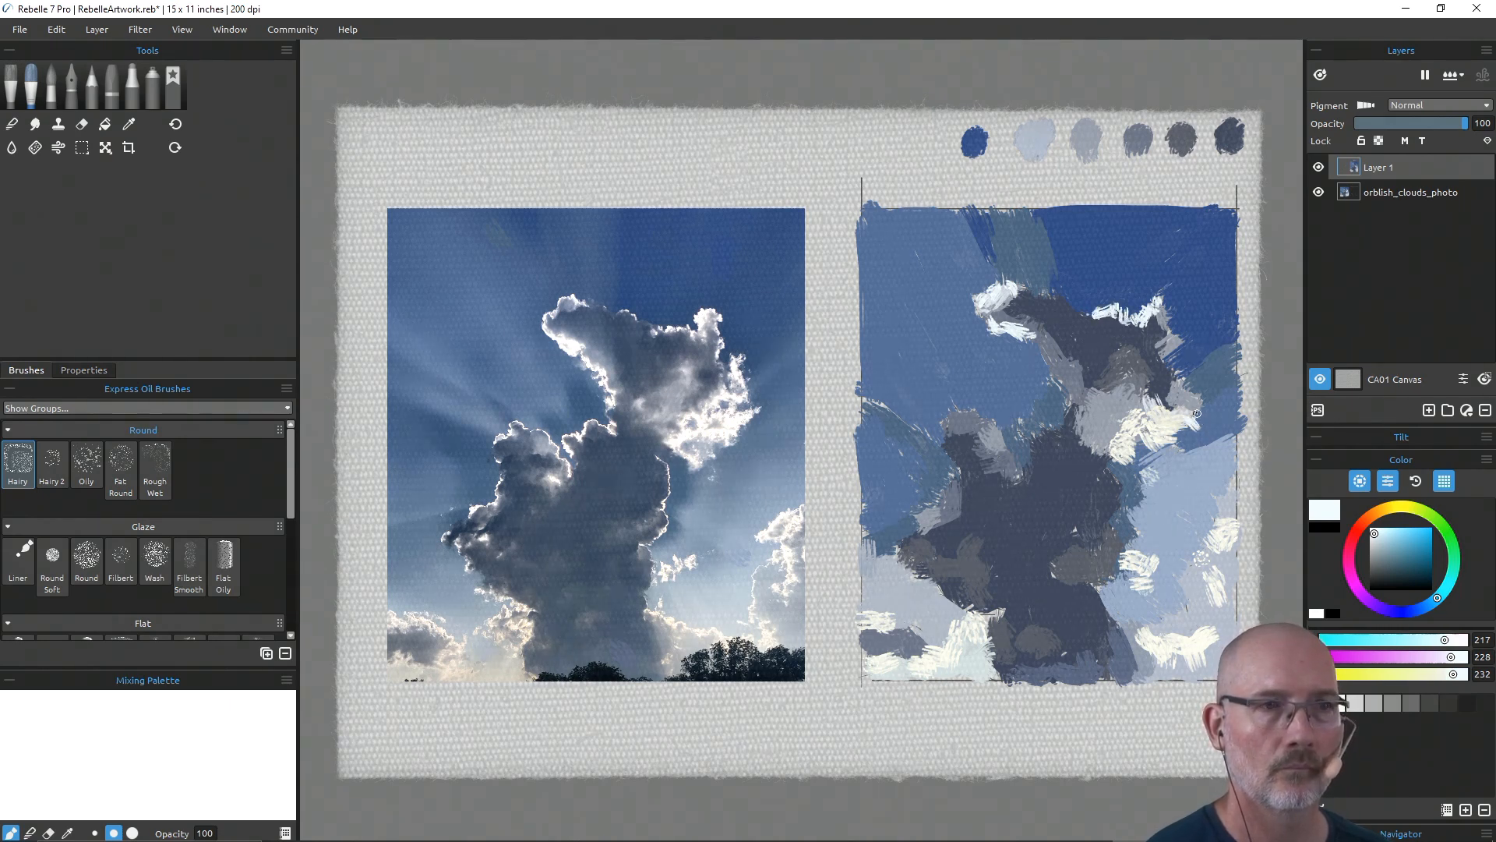
{"action": "mouse_move", "coordinate": [1196, 414]}
{"action": "left_mouse_down"}
{"action": "mouse_move", "coordinate": [1208, 405]}
{"action": "mouse_move", "coordinate": [1193, 363]}
{"action": "left_mouse_up"}
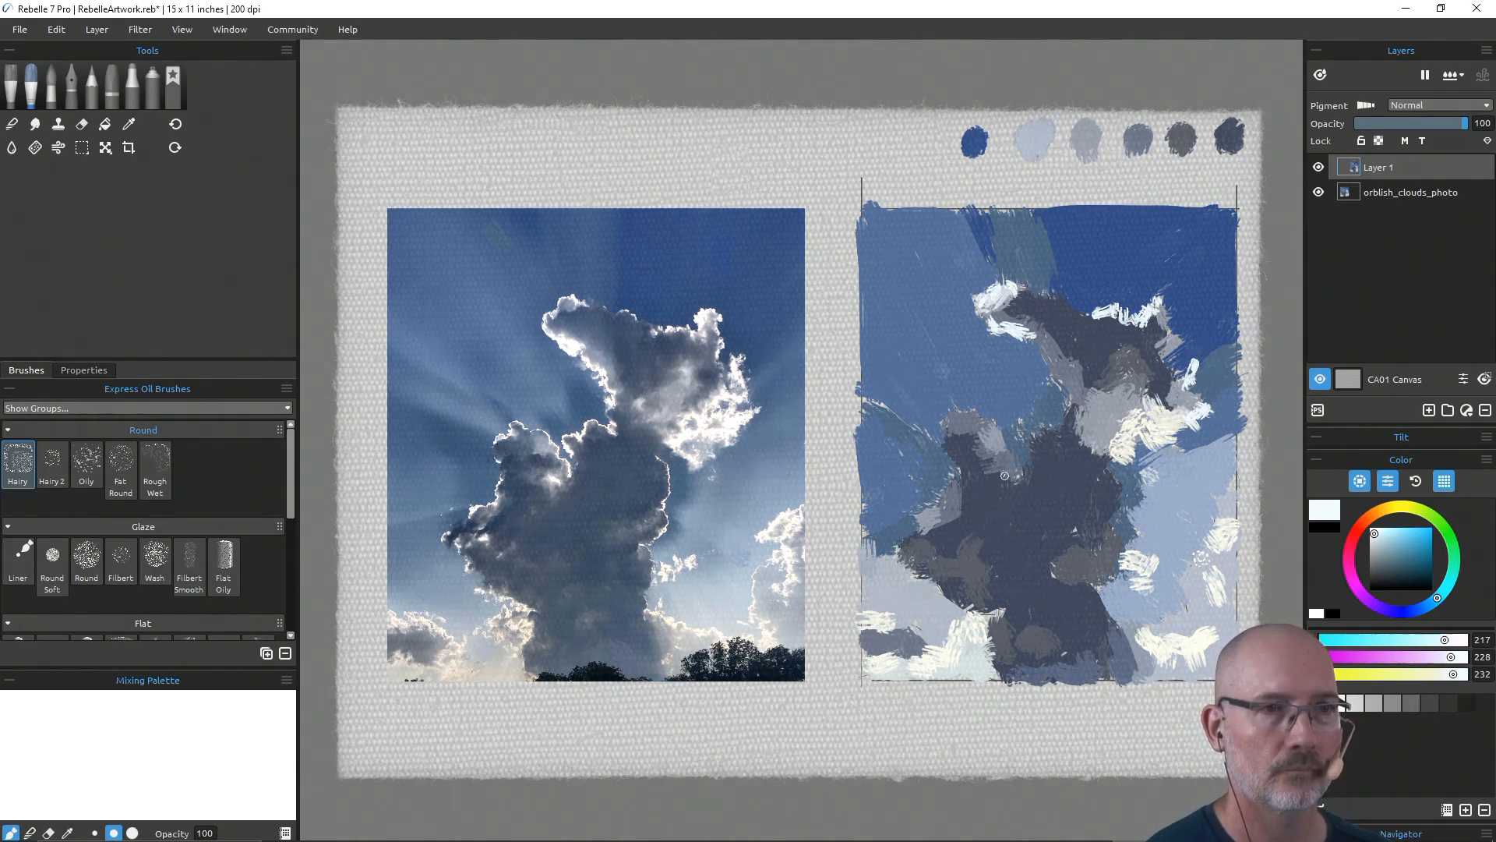
{"action": "mouse_move", "coordinate": [1014, 478]}
{"action": "left_mouse_down"}
{"action": "mouse_move", "coordinate": [998, 480]}
{"action": "mouse_move", "coordinate": [1064, 417]}
{"action": "left_mouse_up"}
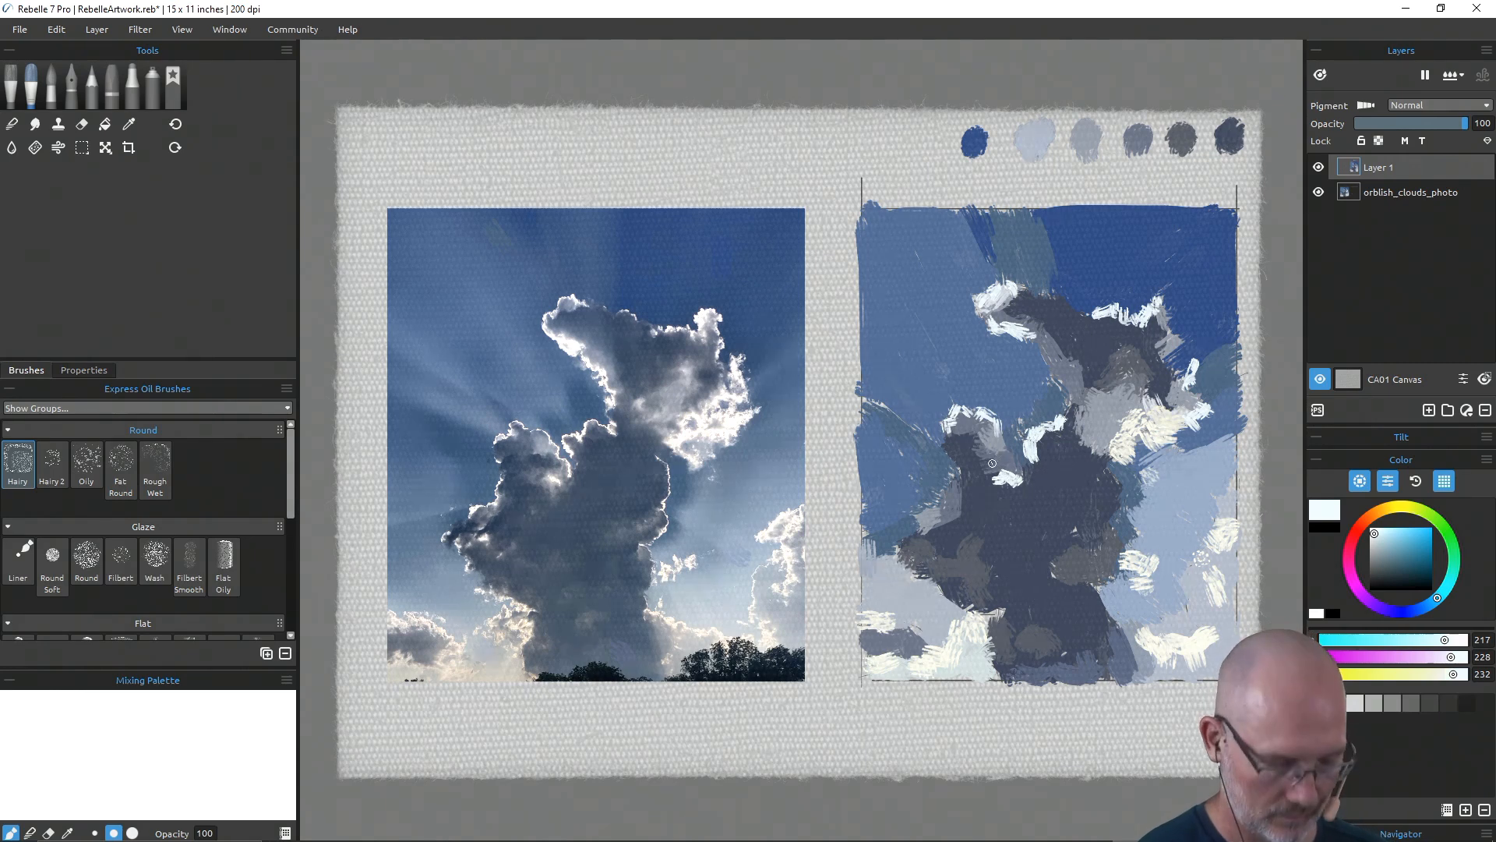
Step: Sample cloud greys such as RGB 136, 143, 157 and 175, 178, 182 from the painting and blend them beside both clouds' highlights
{"action": "key", "text": "i"}
{"action": "left_click", "coordinate": [993, 433]}
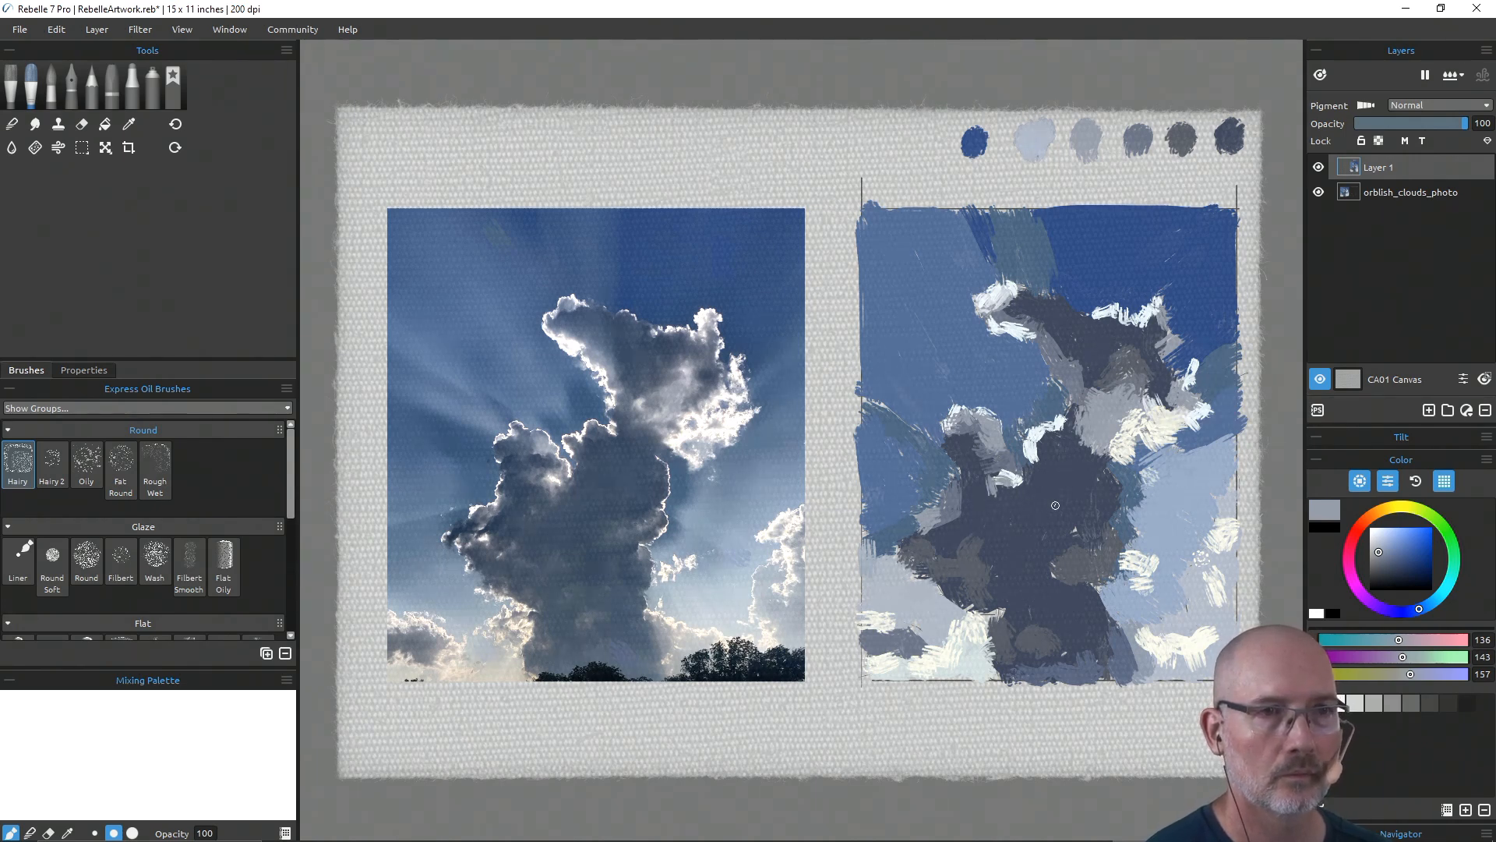
{"action": "left_click", "coordinate": [1103, 424], "text": "alt"}
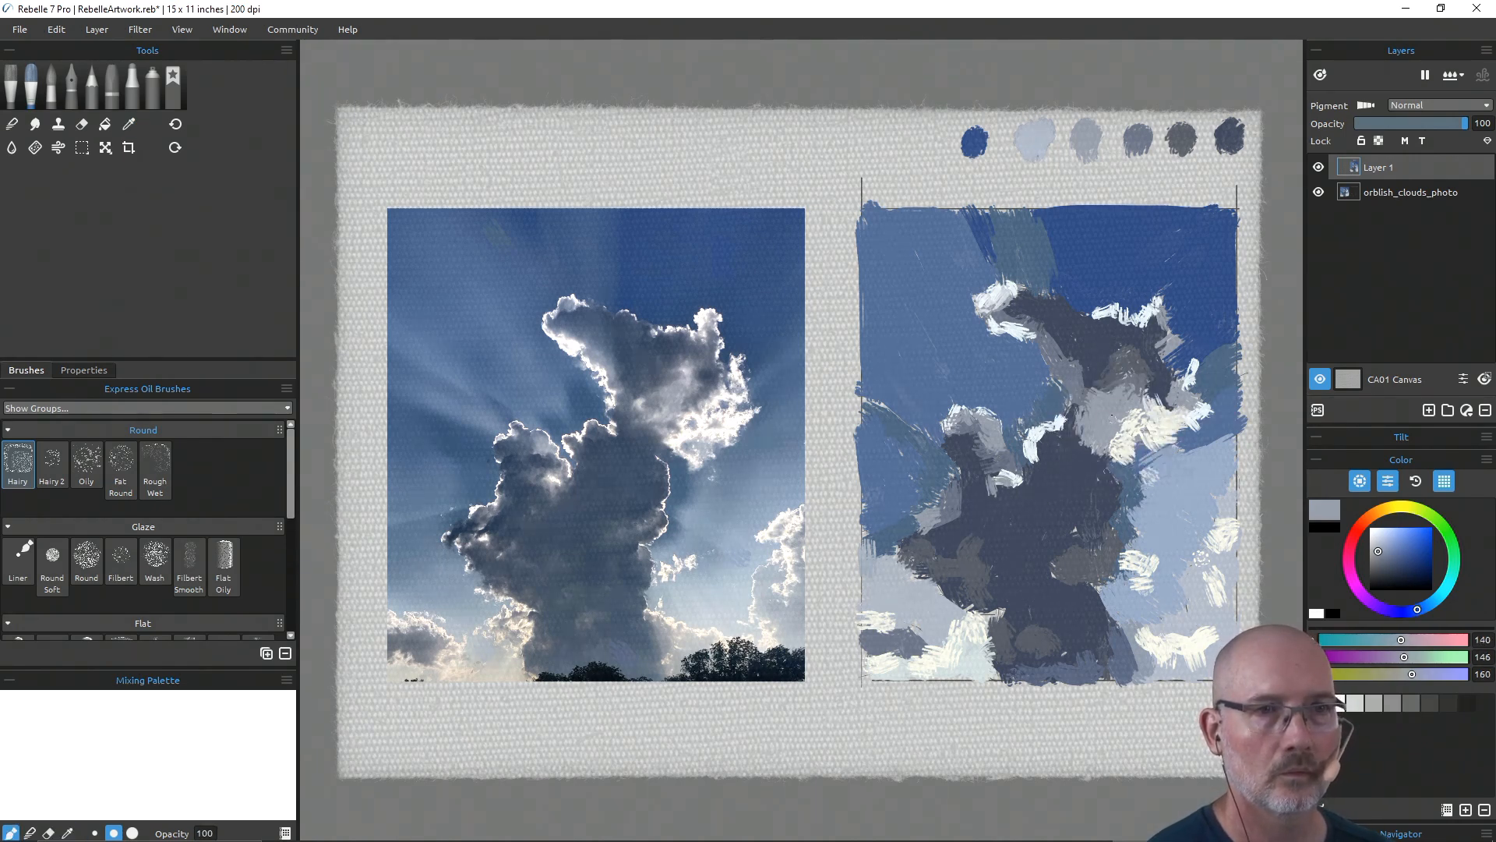
{"action": "left_click", "coordinate": [1135, 417], "text": "alt"}
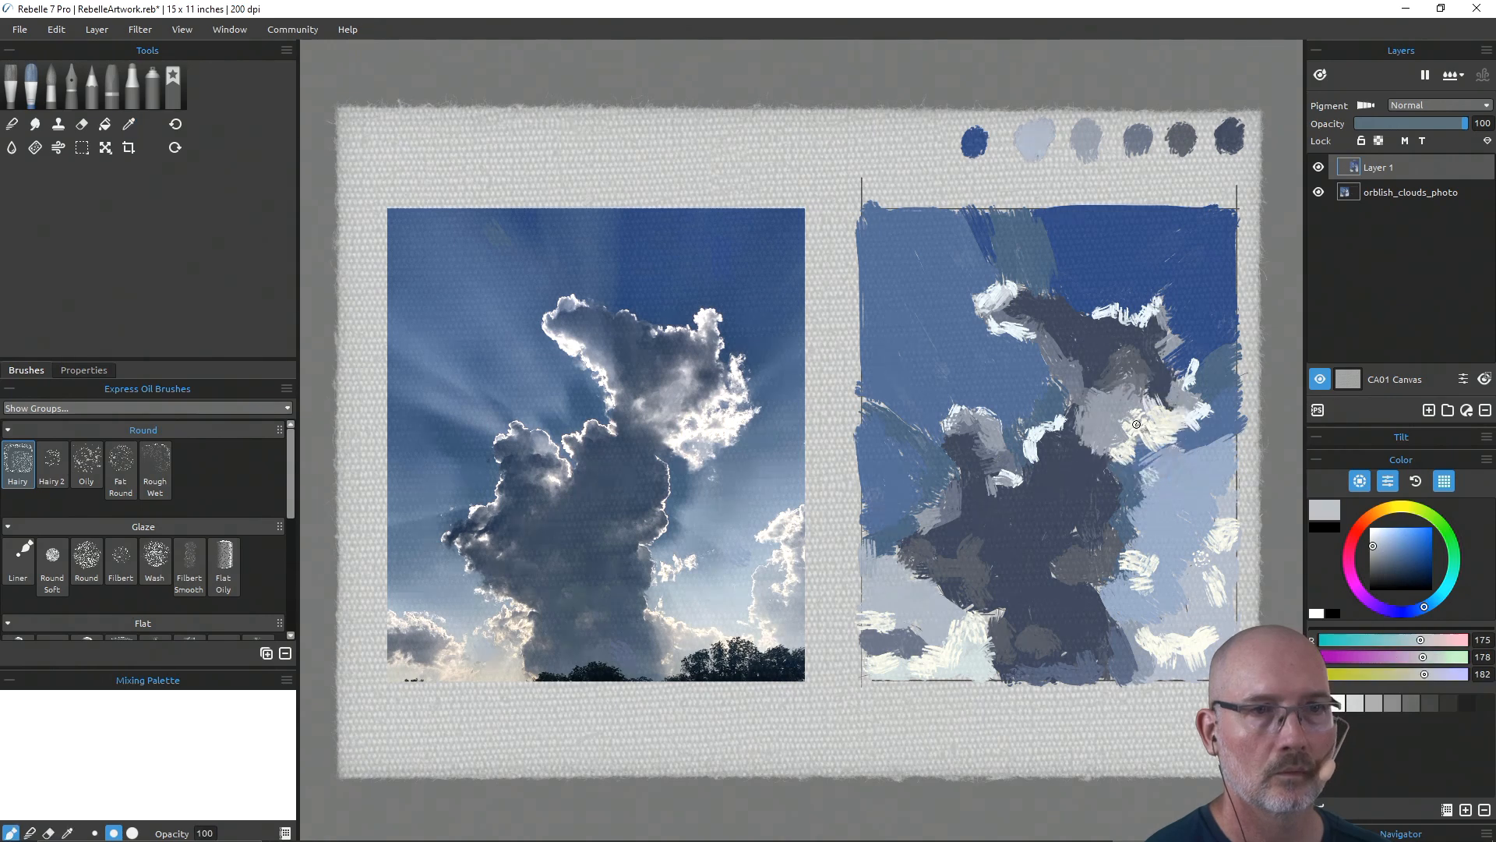
{"action": "left_click", "coordinate": [1140, 415], "text": "alt"}
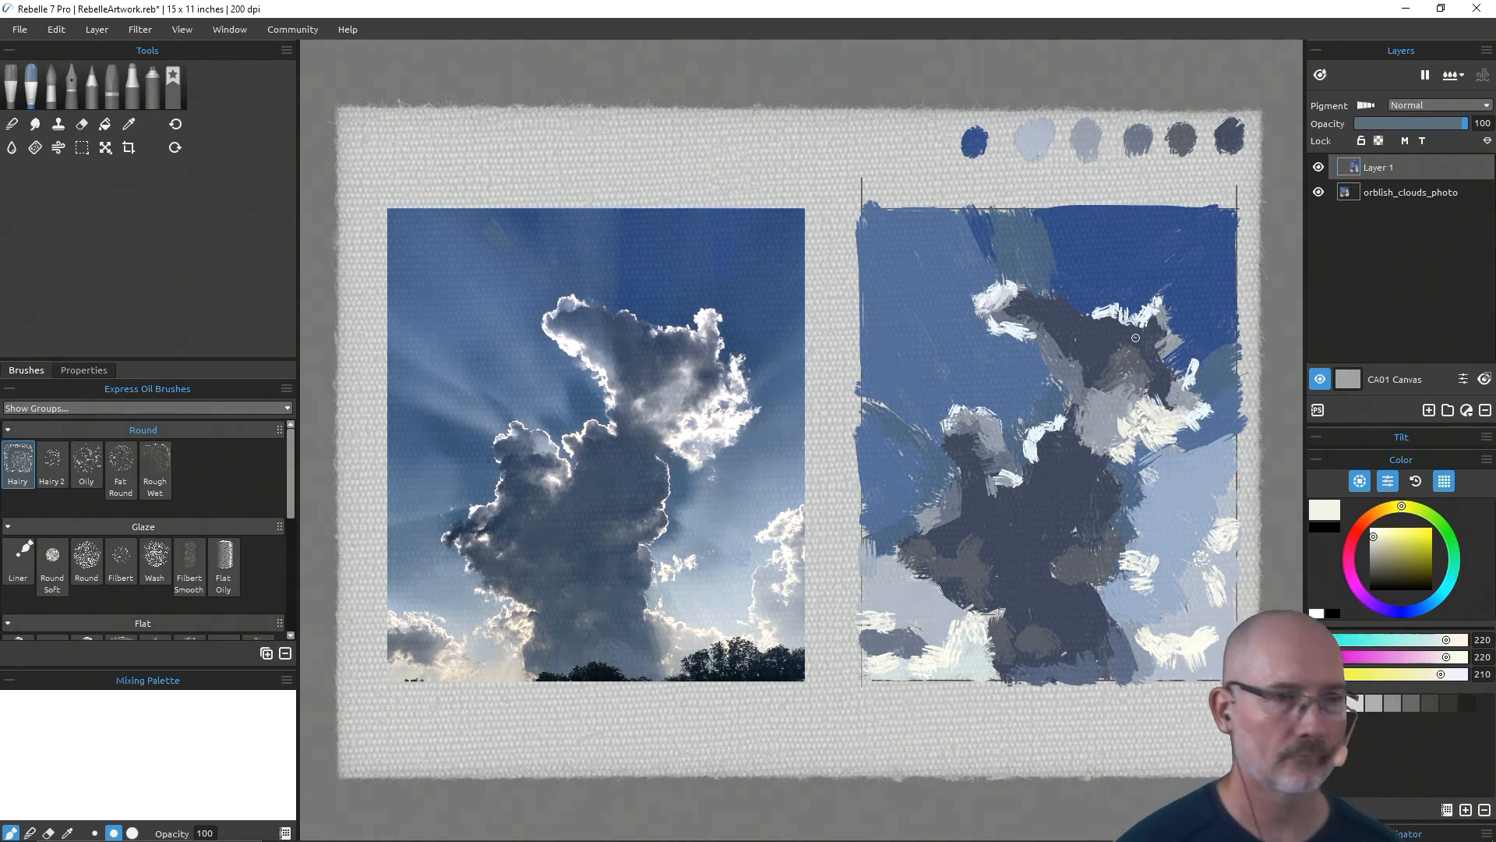
Step: Break up the highlights of the small lower-right clouds with sampled blue-greys RGB 166, 174, 190 and 139, 158, 187
{"action": "left_click", "coordinate": [1217, 635], "text": "alt"}
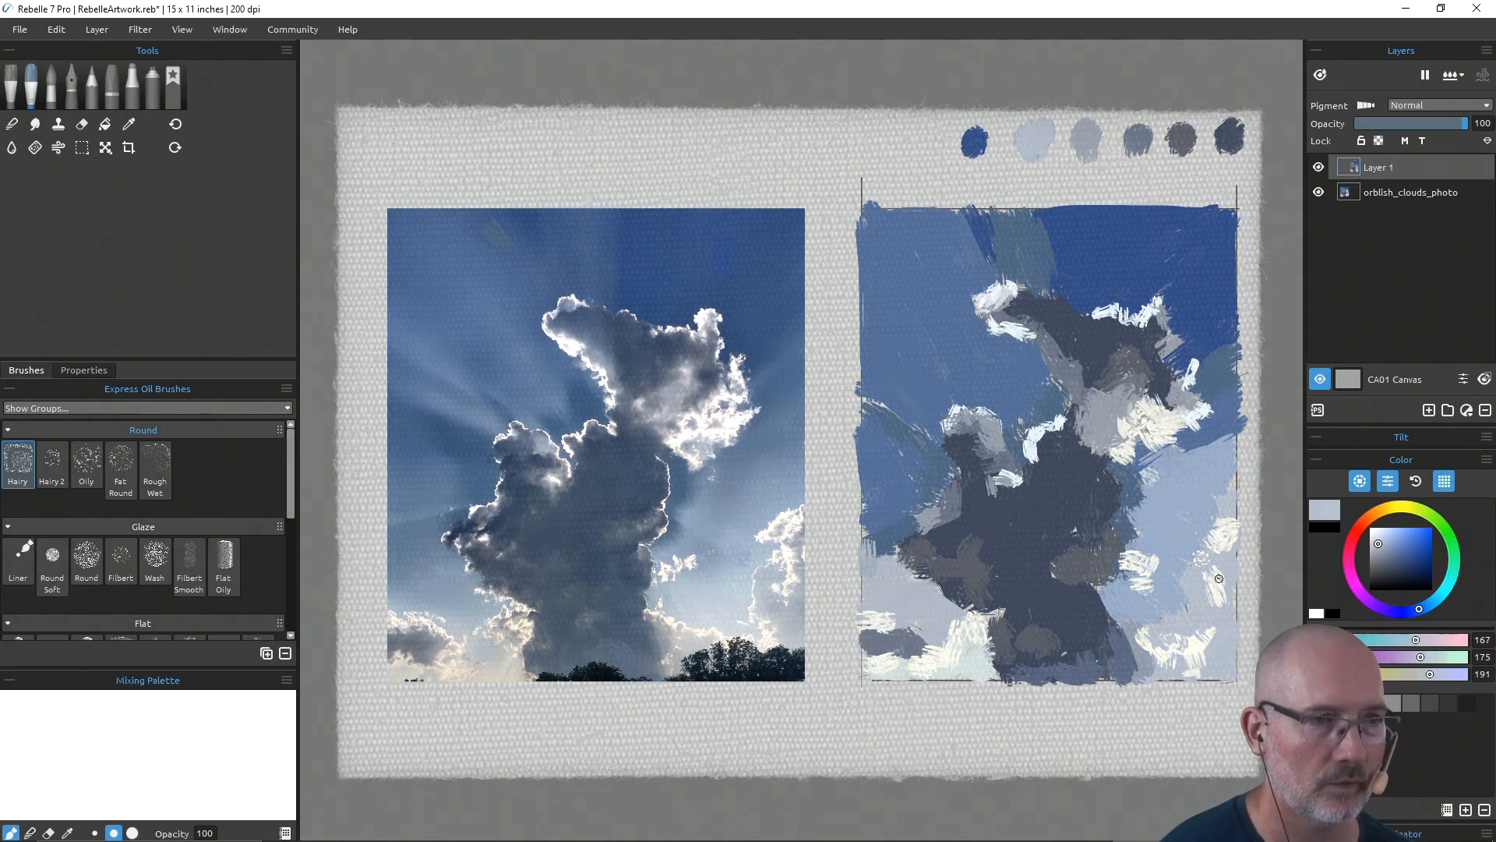
{"action": "left_click", "coordinate": [1226, 555], "text": "alt"}
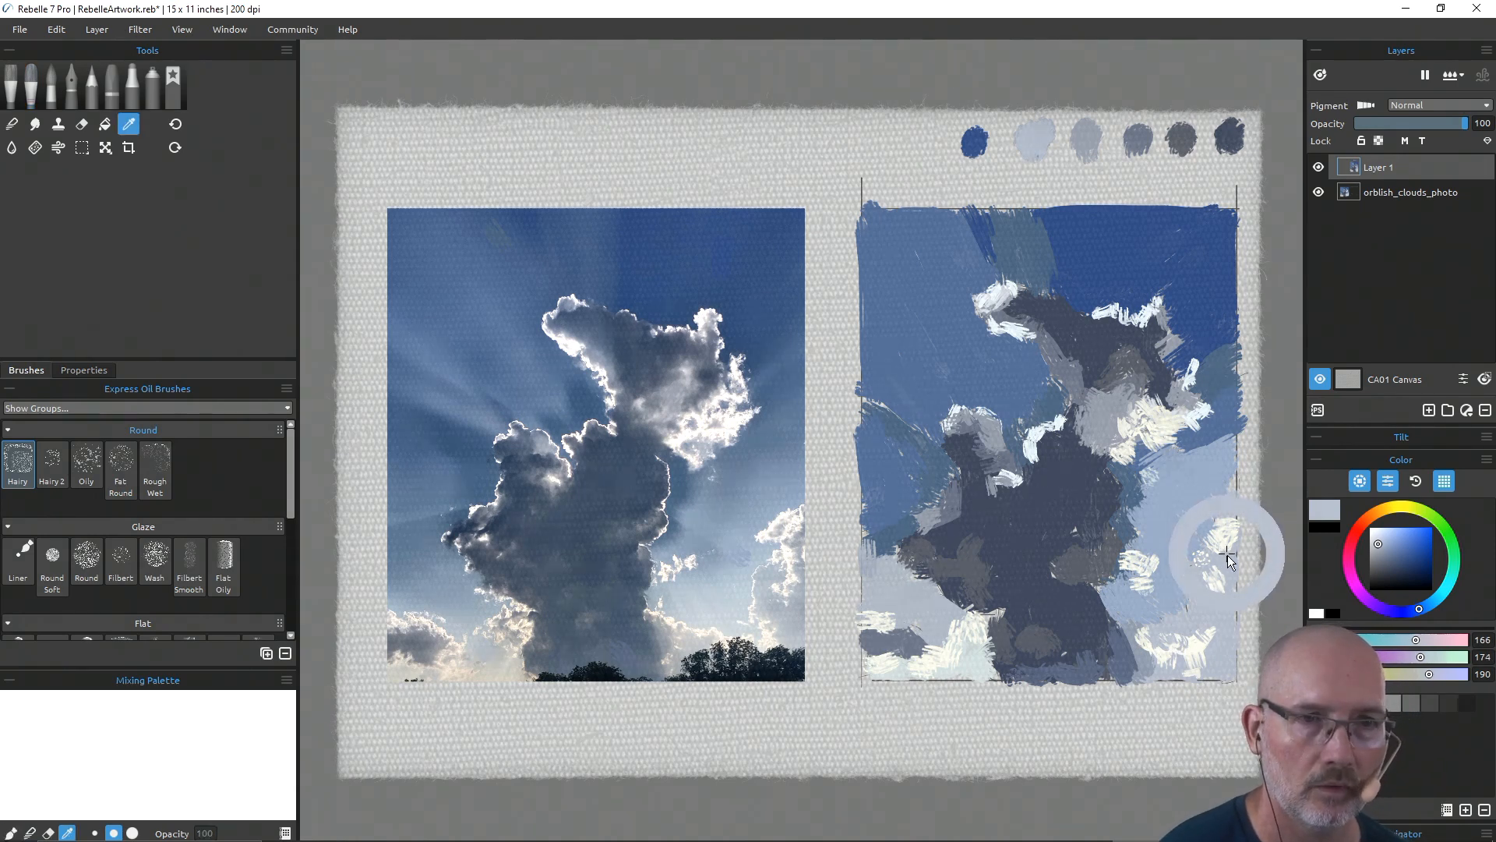
{"action": "left_click", "coordinate": [1207, 505], "text": "alt"}
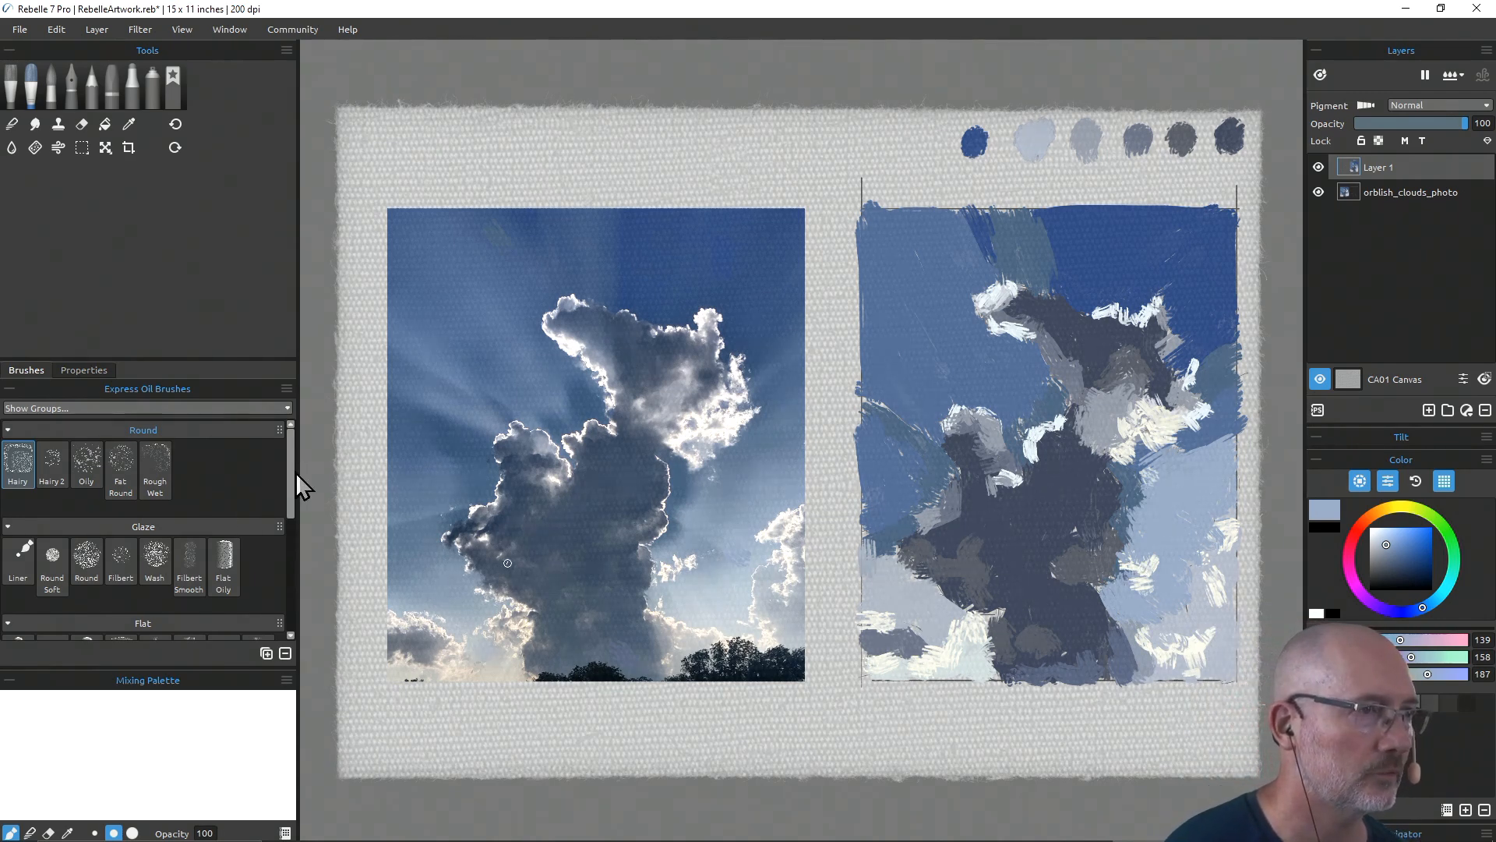
Step: Switch to the Grunge oil brush and texture the grey patch on the lower cloud's right side with sampled RGB 60, 69, 90 and 87, 91, 101
{"action": "scroll", "coordinate": [290, 493], "scroll_direction": "down", "scroll_amount": 1}
{"action": "left_click_drag", "start_coordinate": [290, 493], "coordinate": [292, 563]}
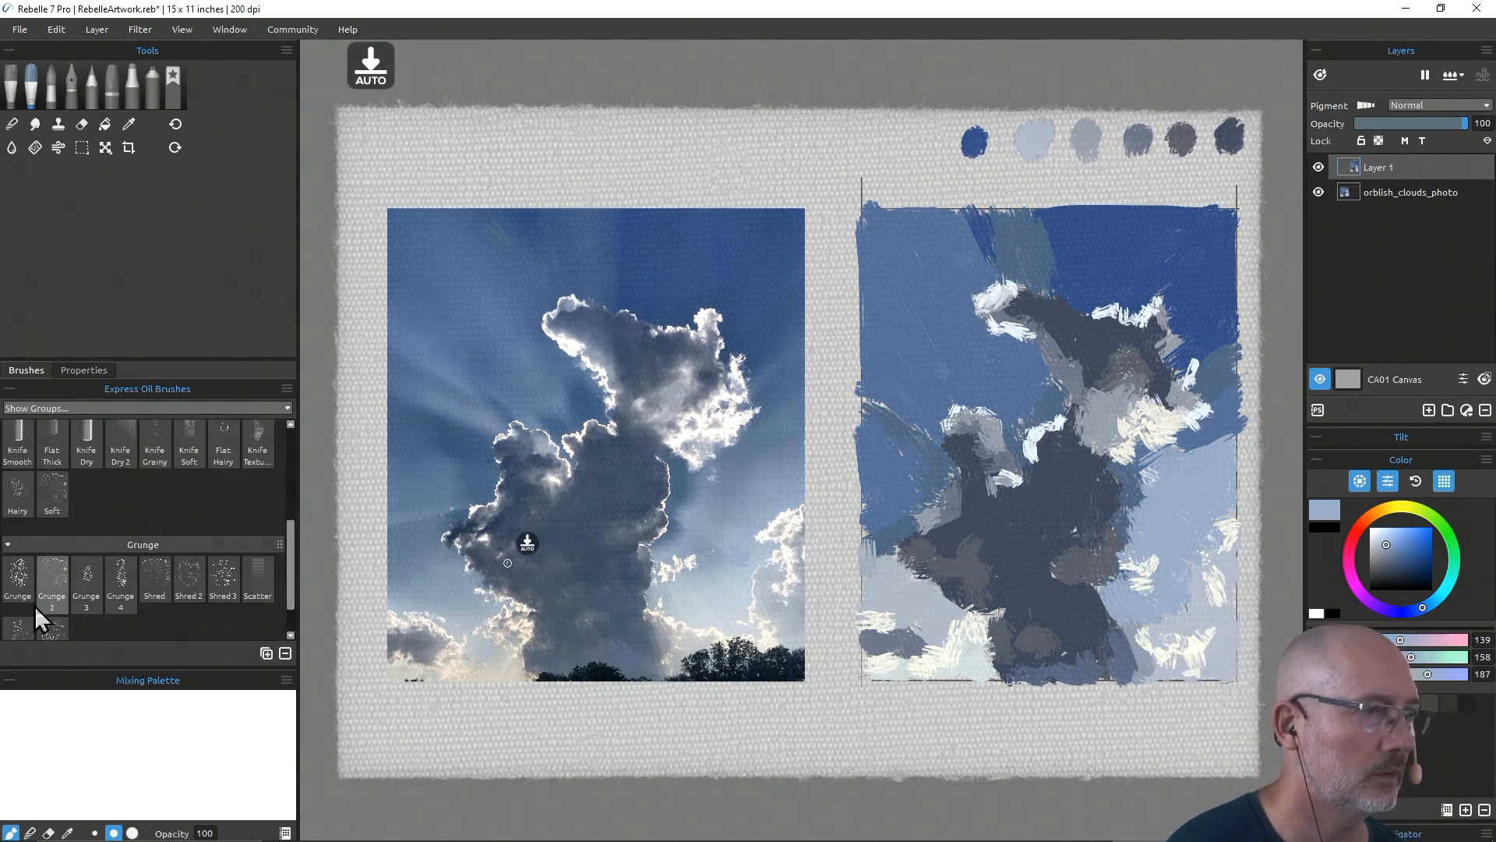
{"action": "left_click", "coordinate": [14, 585]}
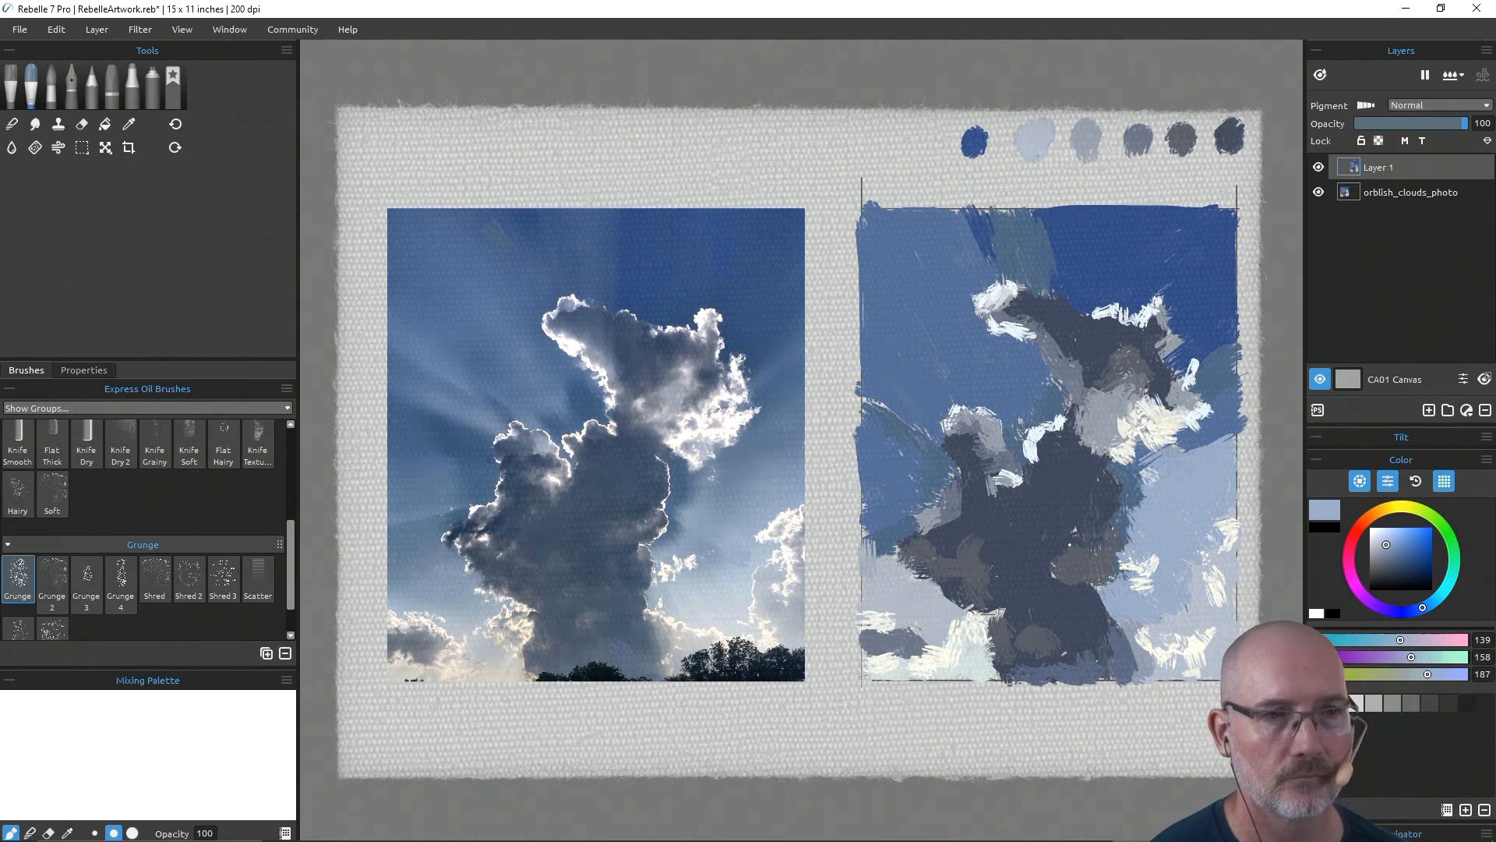
{"action": "left_click", "coordinate": [1072, 541], "text": "alt"}
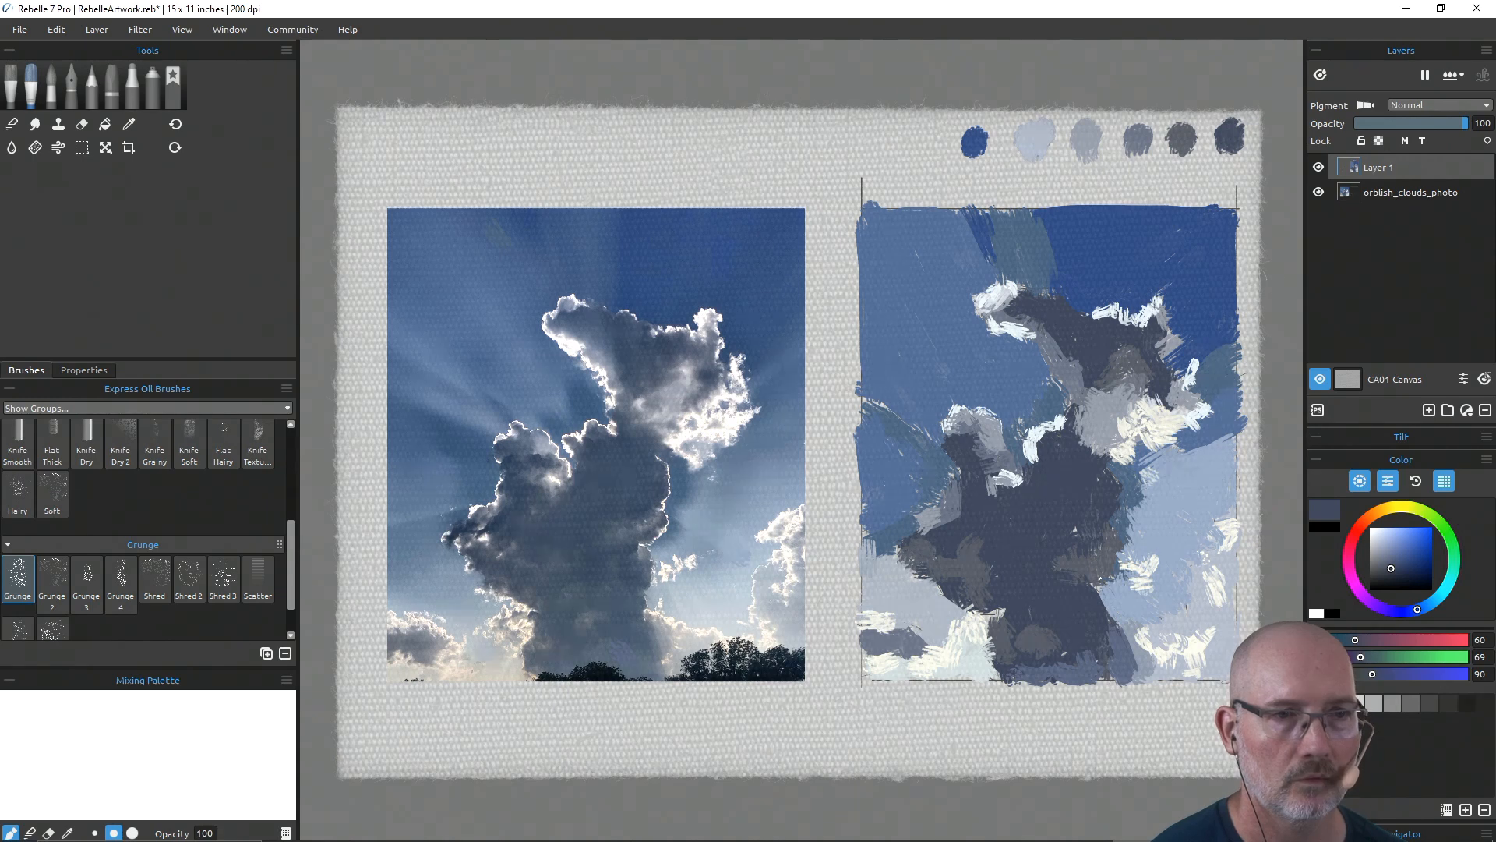
{"action": "left_click", "coordinate": [1099, 555], "text": "alt"}
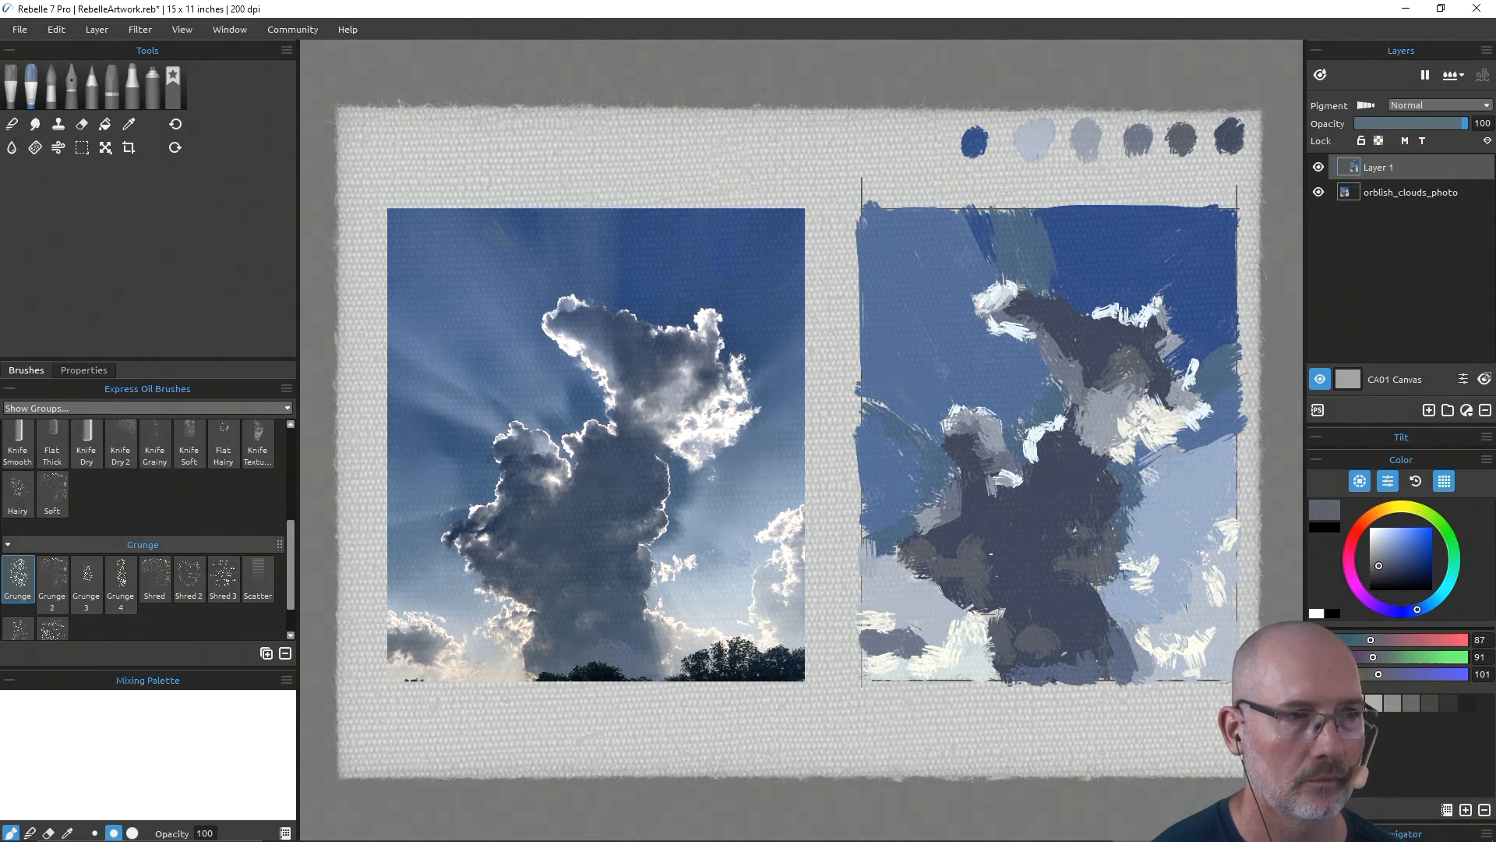
Step: Texture the grey patch on the lower cloud's left side, alternating sampled dark RGB 60, 69, 90 with lighter grey 85, 89, 100
{"action": "left_click", "coordinate": [981, 533], "text": "alt"}
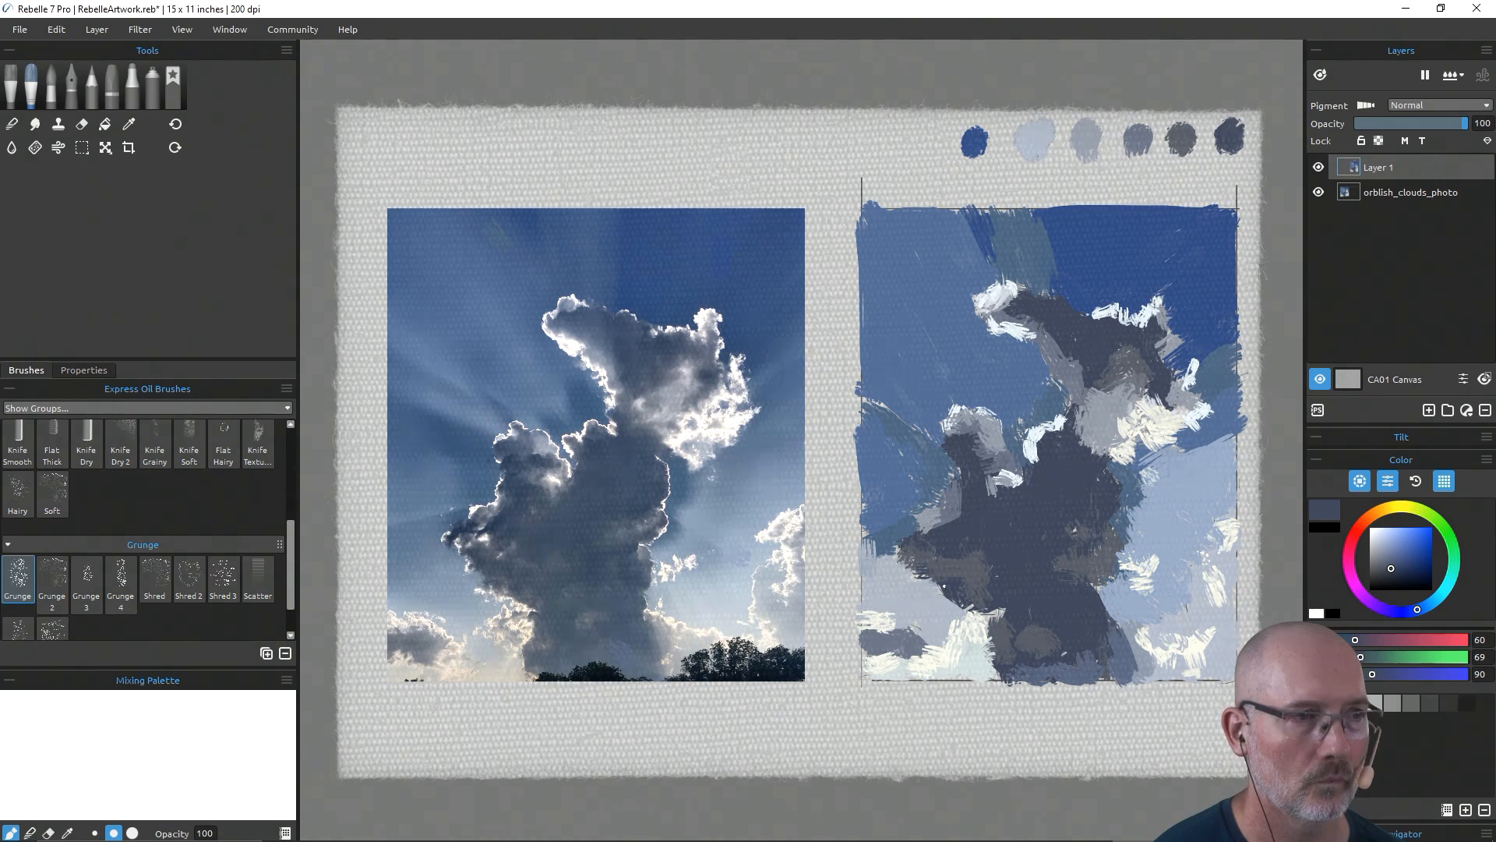
{"action": "left_click", "coordinate": [950, 583], "text": "alt"}
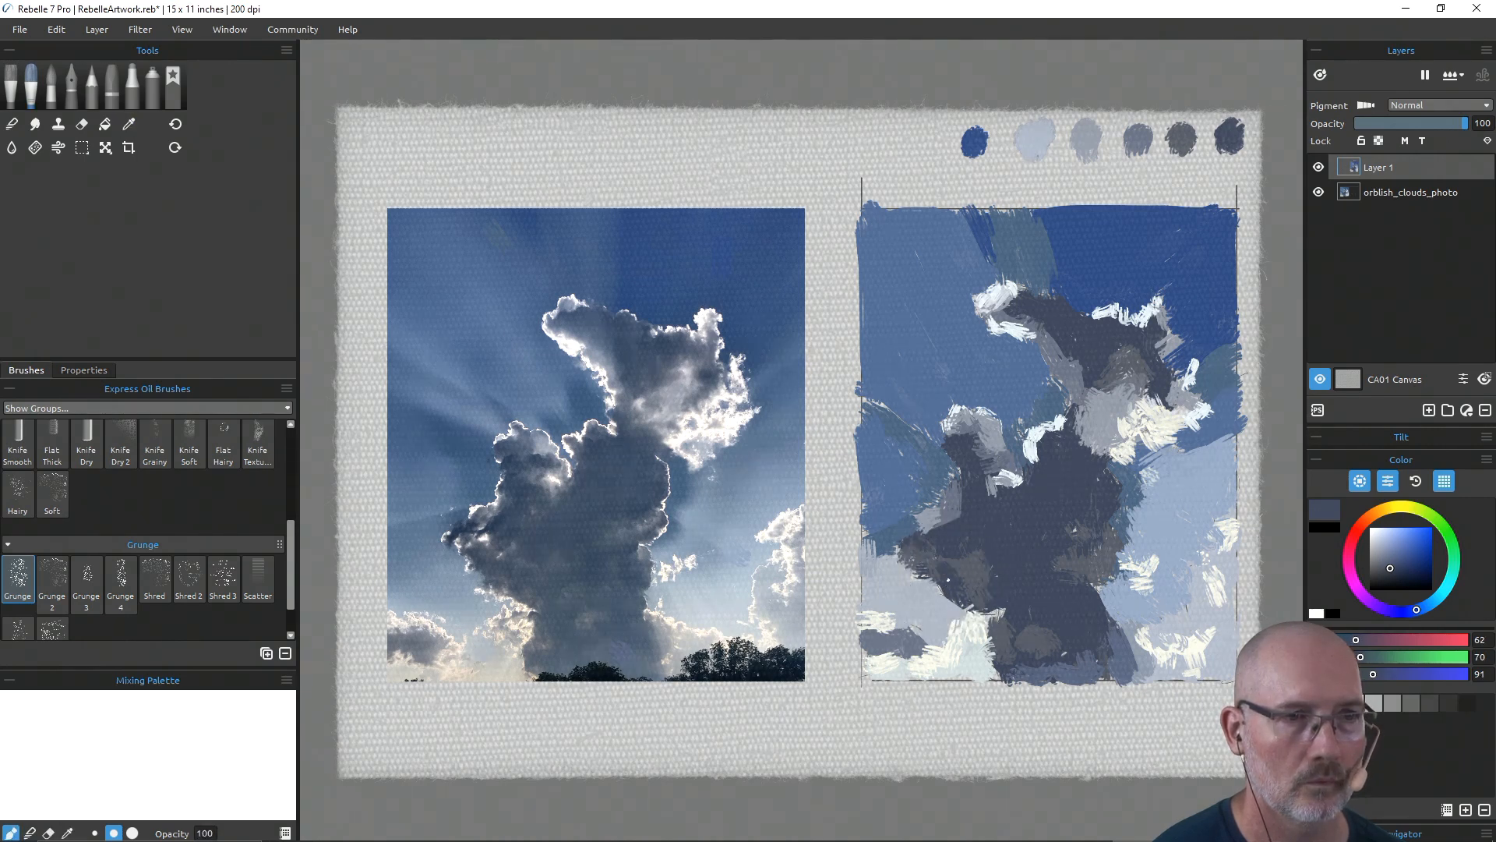
{"action": "left_click", "coordinate": [970, 583], "text": "alt"}
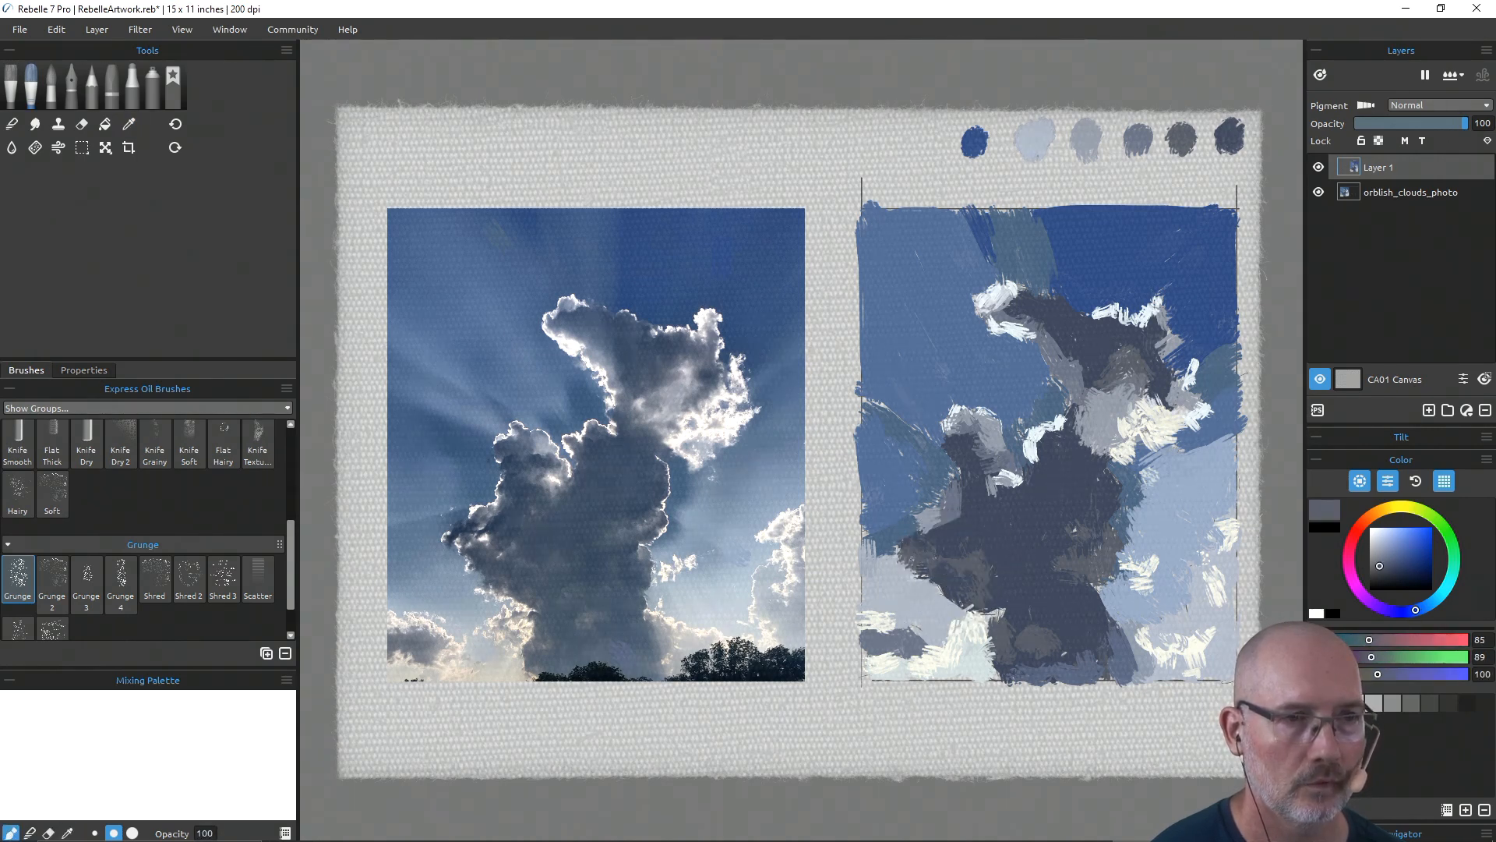
{"action": "left_click", "coordinate": [990, 568], "text": "alt"}
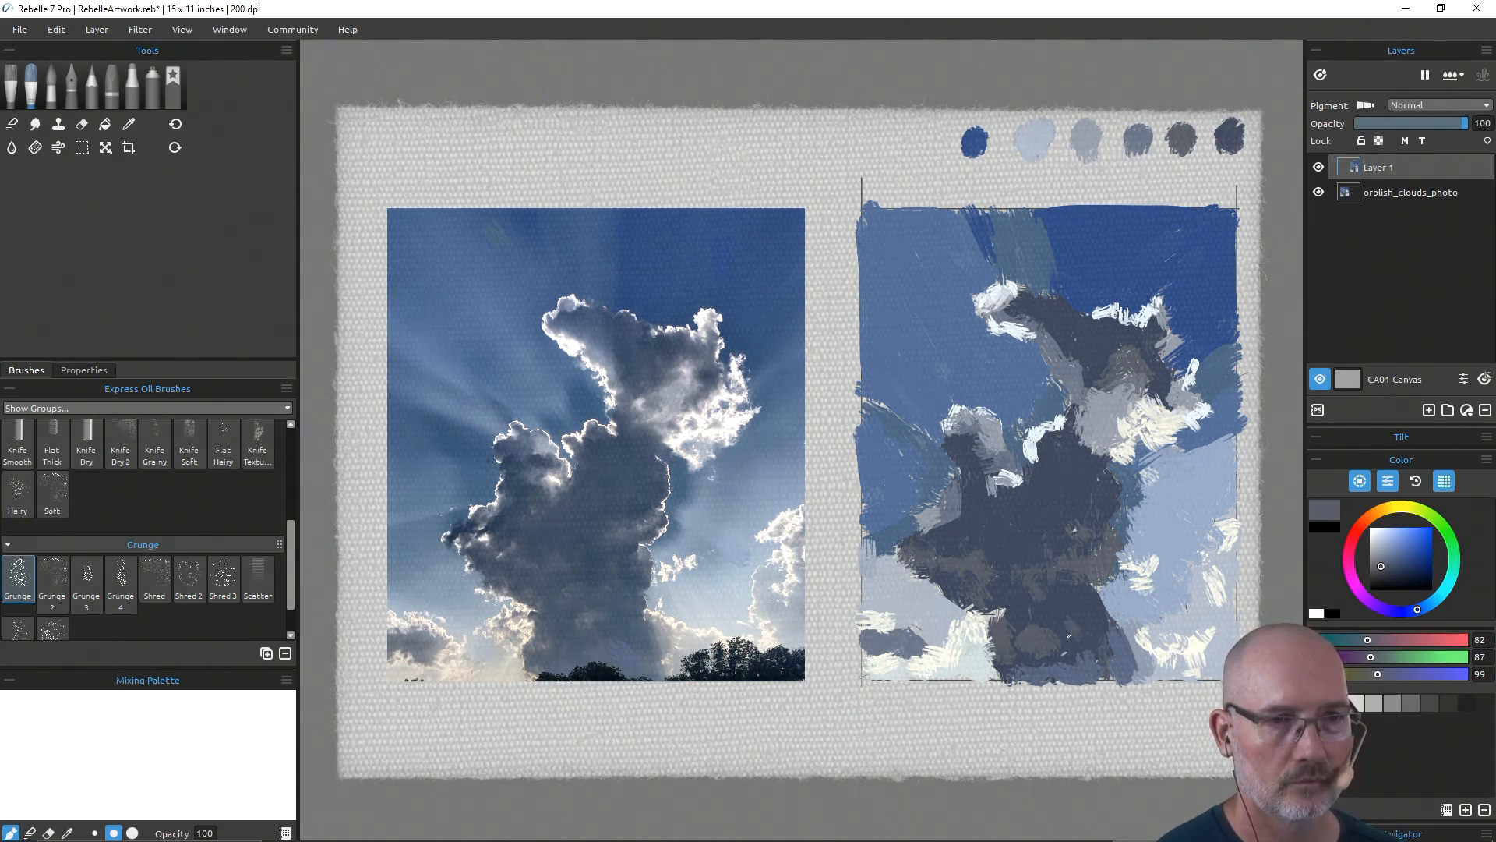
Step: Texture the lower cloud's base with sampled greys such as RGB 83, 88, 99 and 77, 83, 97, alternating with dark 60, 69, 90
{"action": "left_click", "coordinate": [1063, 657], "text": "alt"}
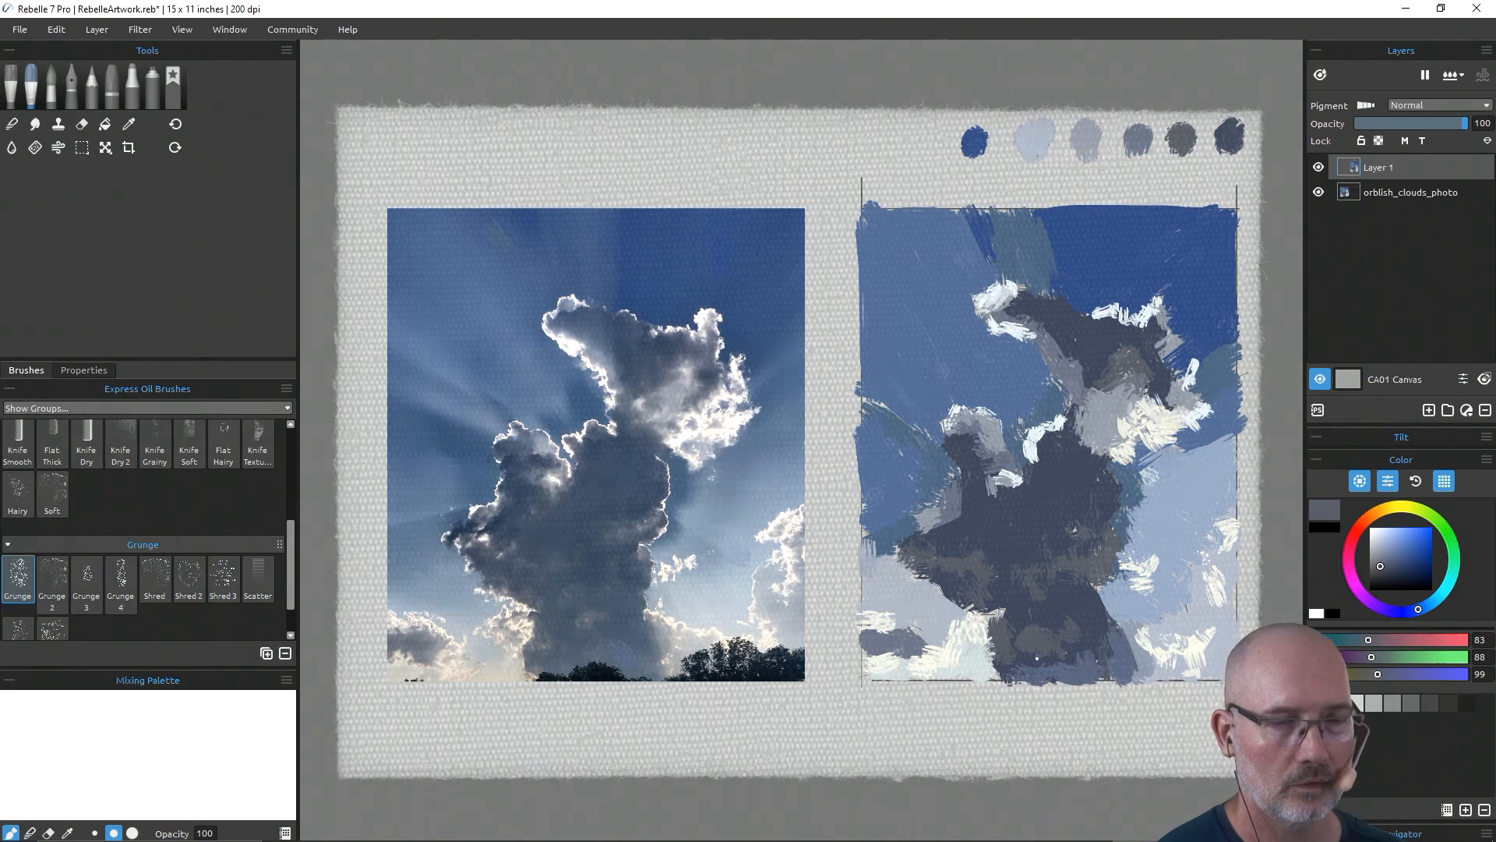
{"action": "left_click", "coordinate": [1018, 620], "text": "alt"}
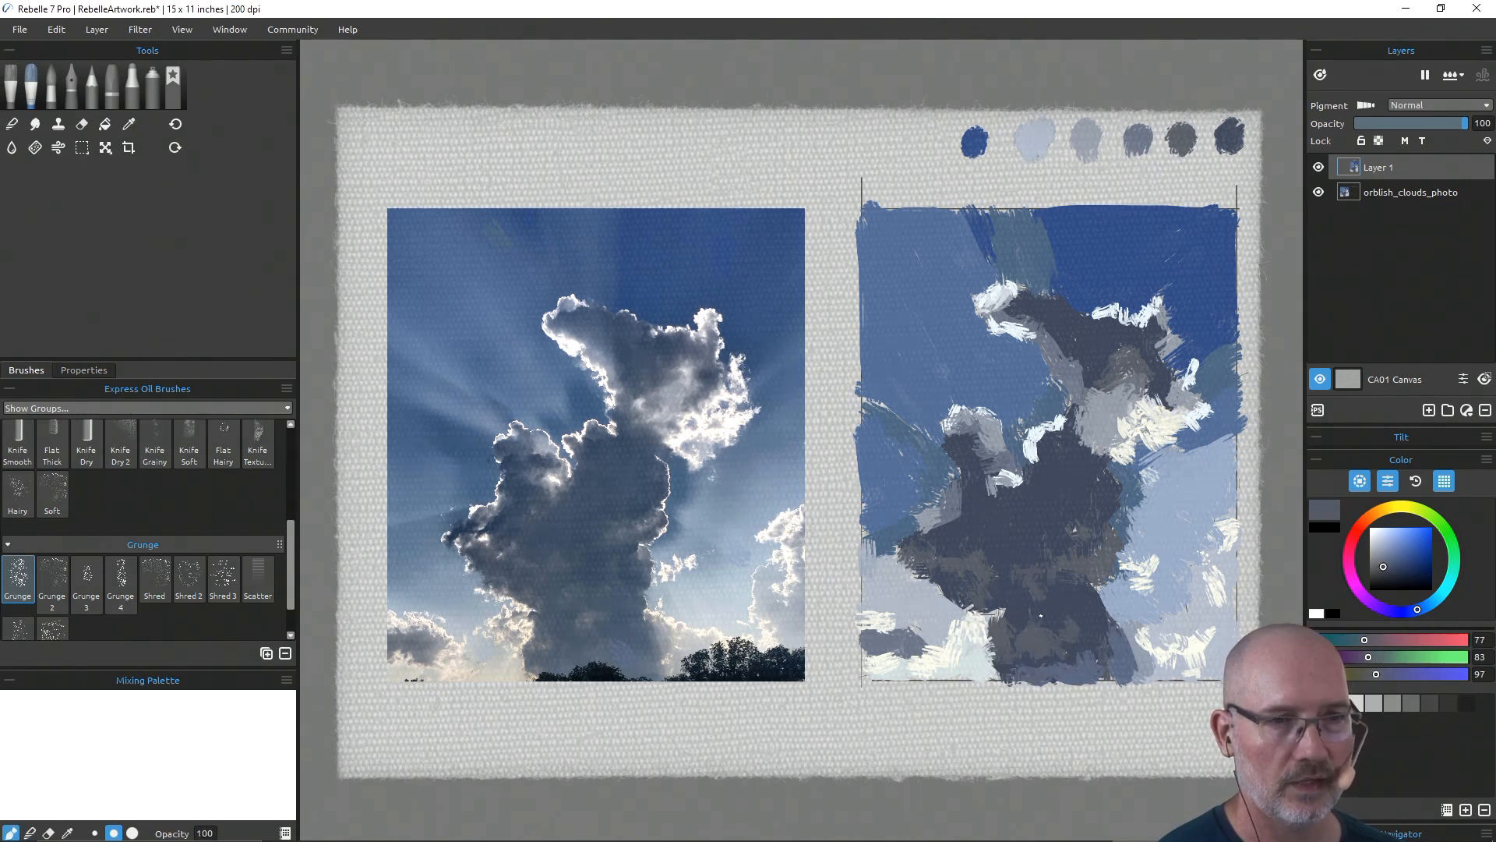
{"action": "left_click", "coordinate": [1022, 612], "text": "alt"}
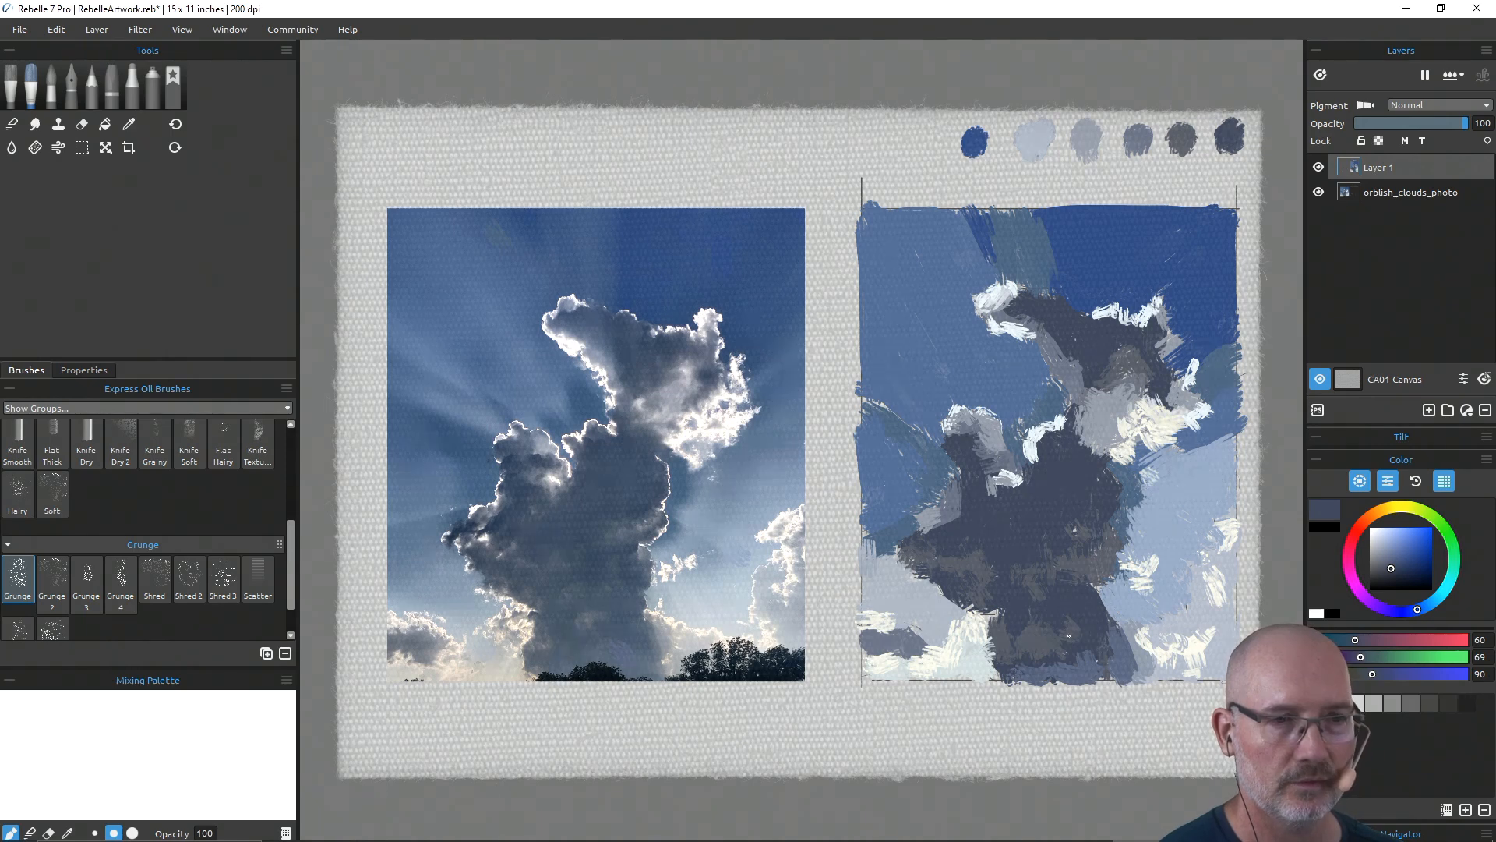
{"action": "left_click", "coordinate": [1072, 658], "text": "alt"}
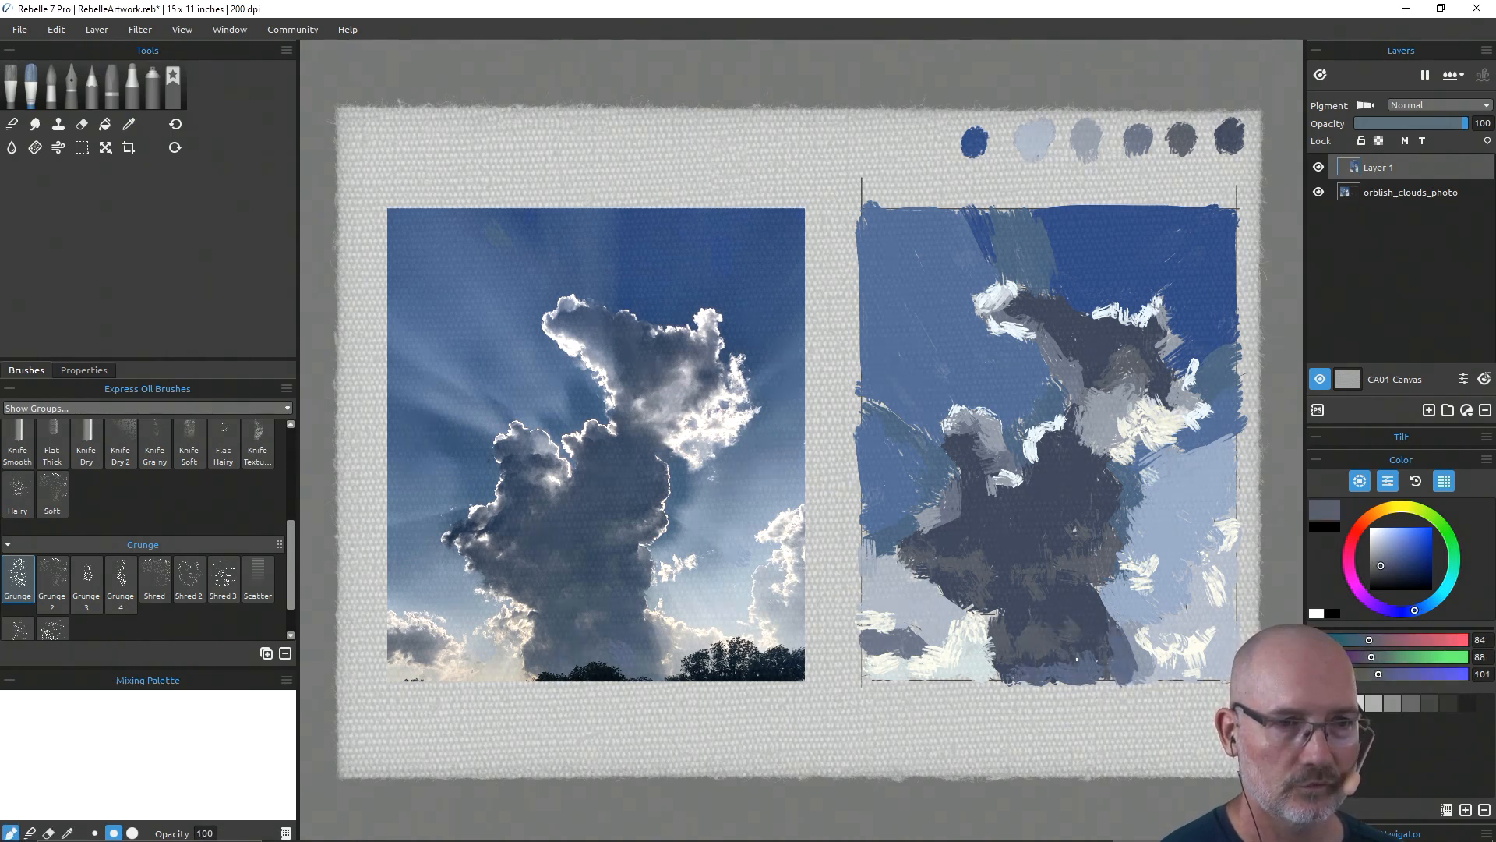
{"action": "left_click", "coordinate": [1089, 664], "text": "alt"}
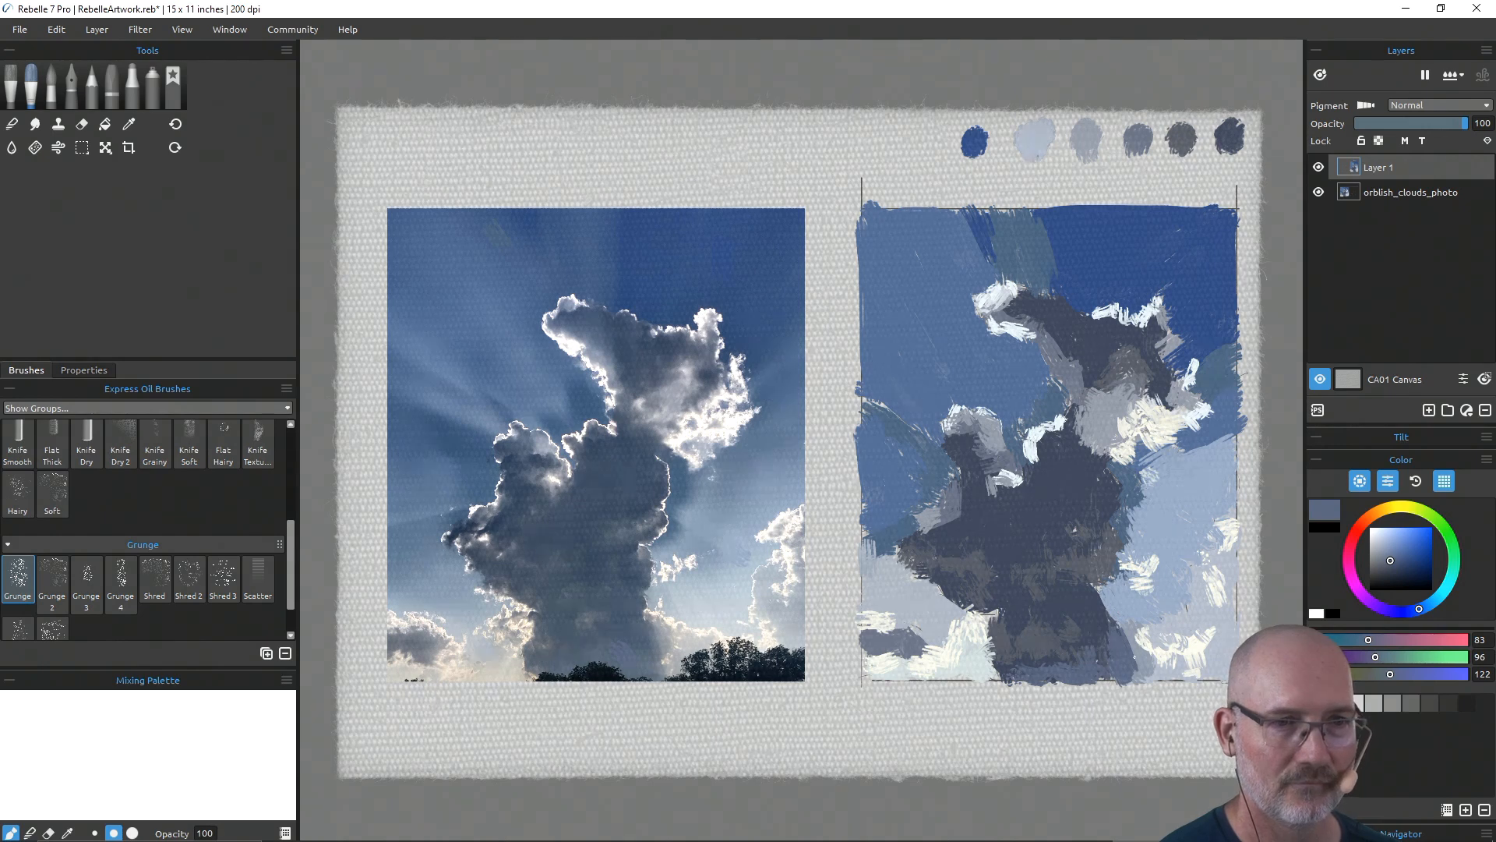
Step: Roughen the edge between the dark cloud's base and the small lower-right clouds with sampled RGB 134, 146, 162, 138, 158, 187 and 220, 221, 211
{"action": "left_click", "coordinate": [1120, 633], "text": "alt"}
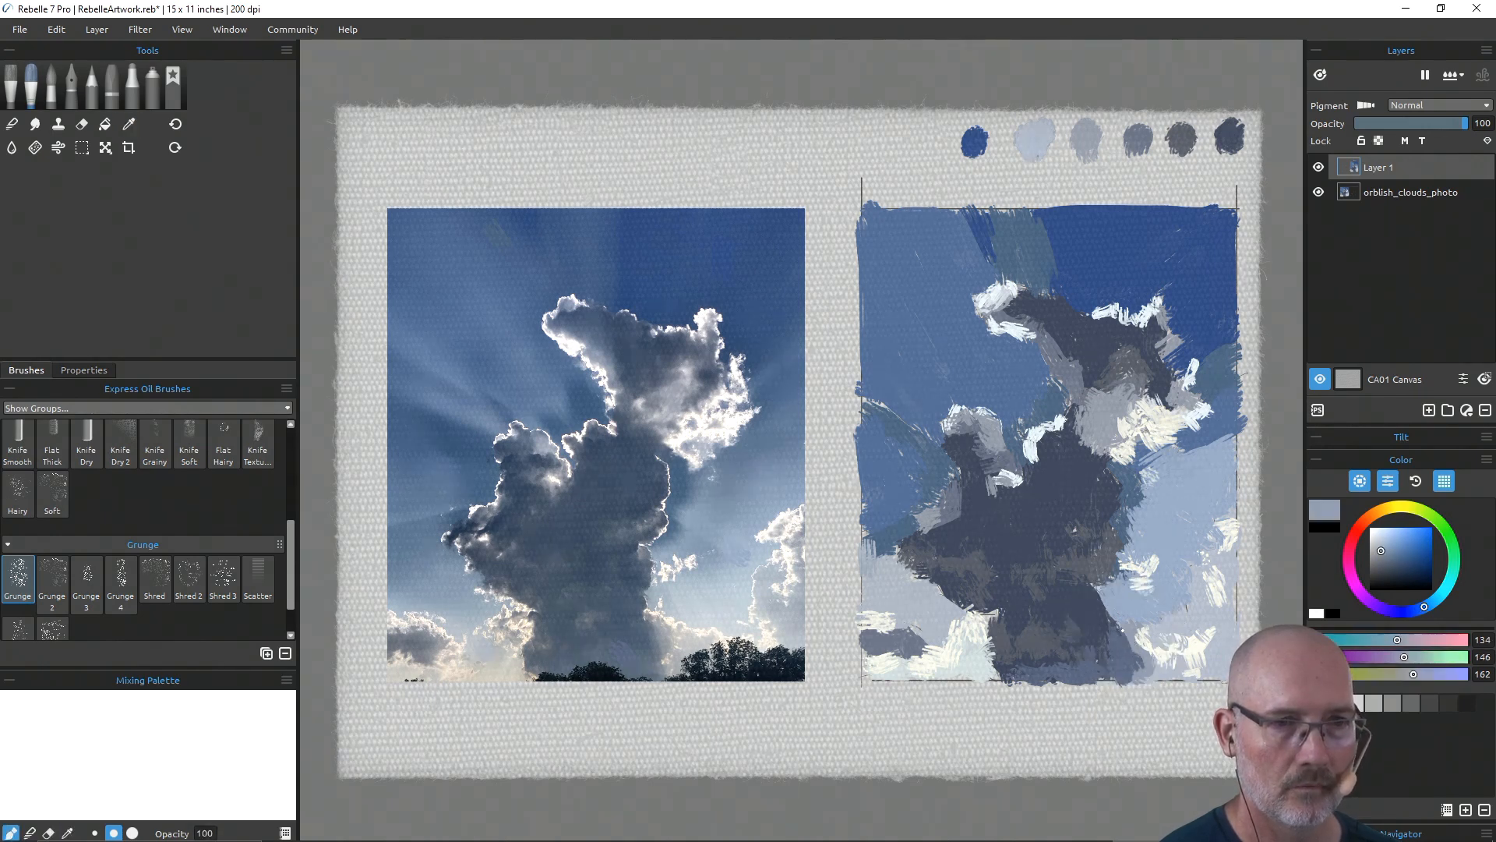
{"action": "left_click", "coordinate": [1098, 595], "text": "alt"}
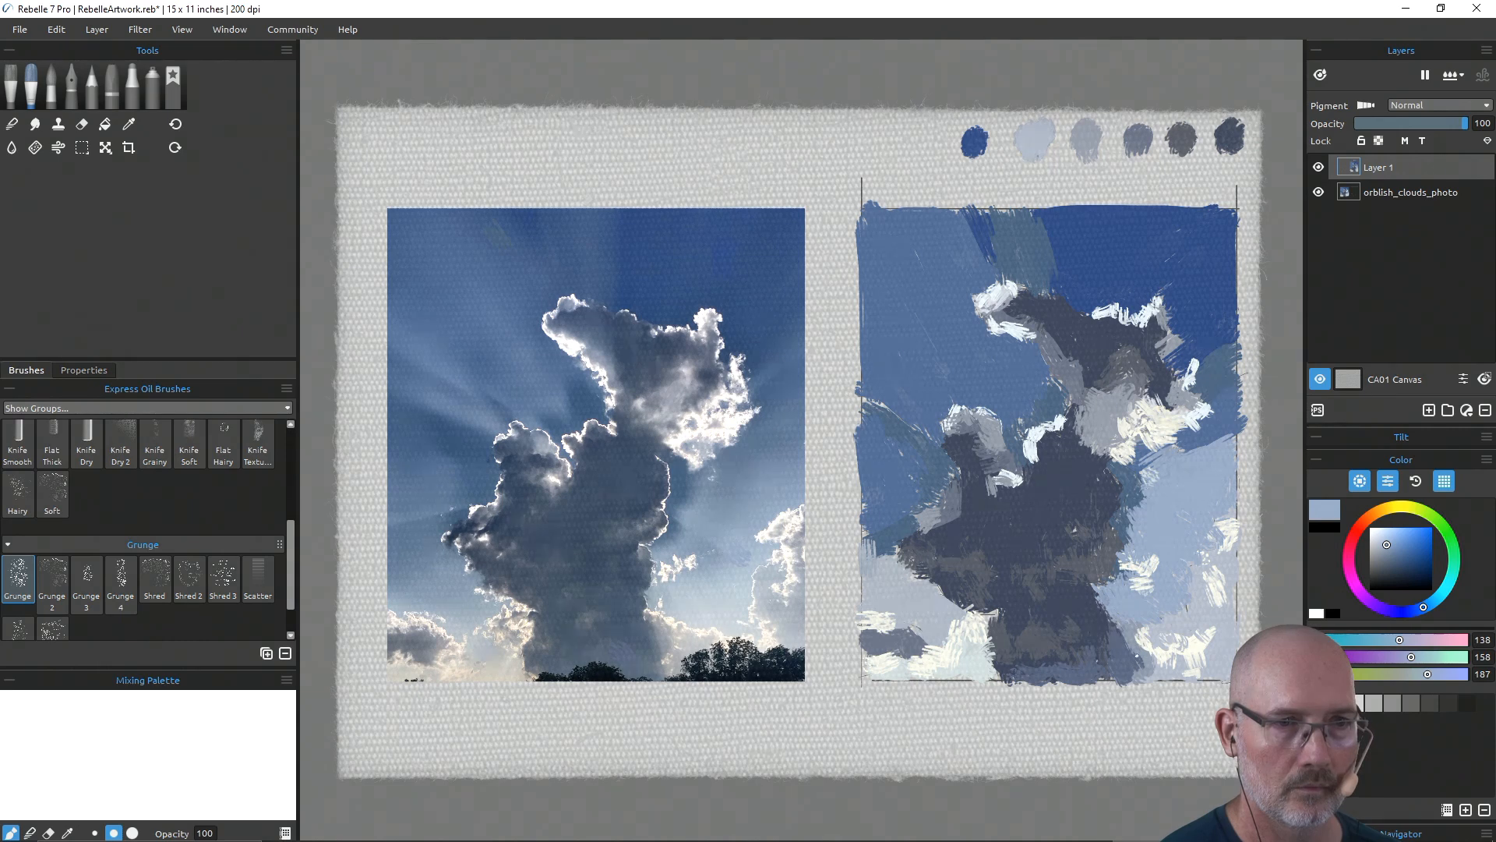
{"action": "left_click", "coordinate": [1143, 637], "text": "alt"}
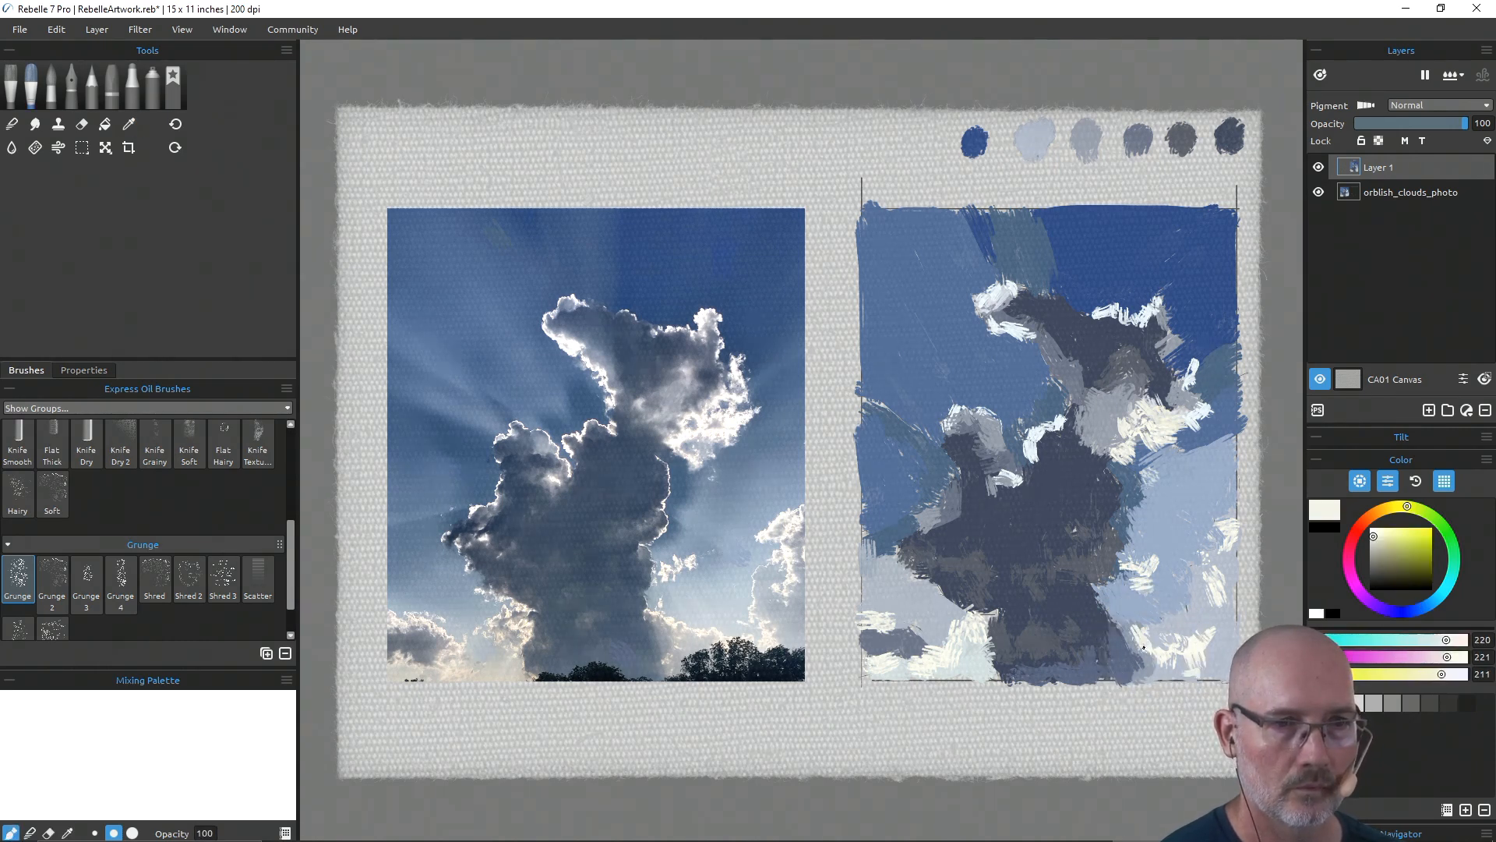
{"action": "left_click", "coordinate": [1131, 636], "text": "alt"}
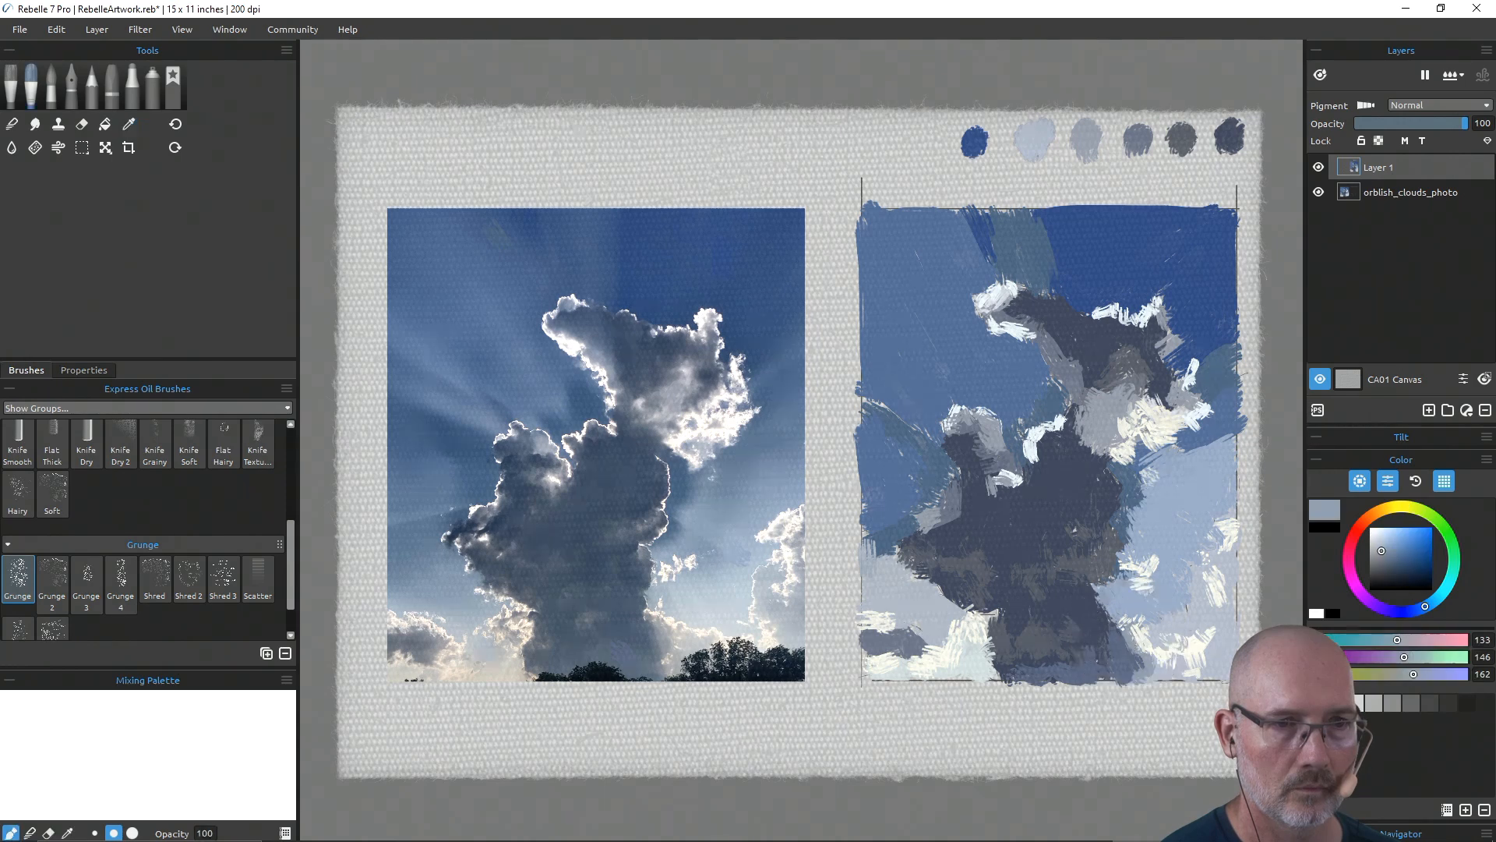
{"action": "left_click", "coordinate": [1160, 643], "text": "alt"}
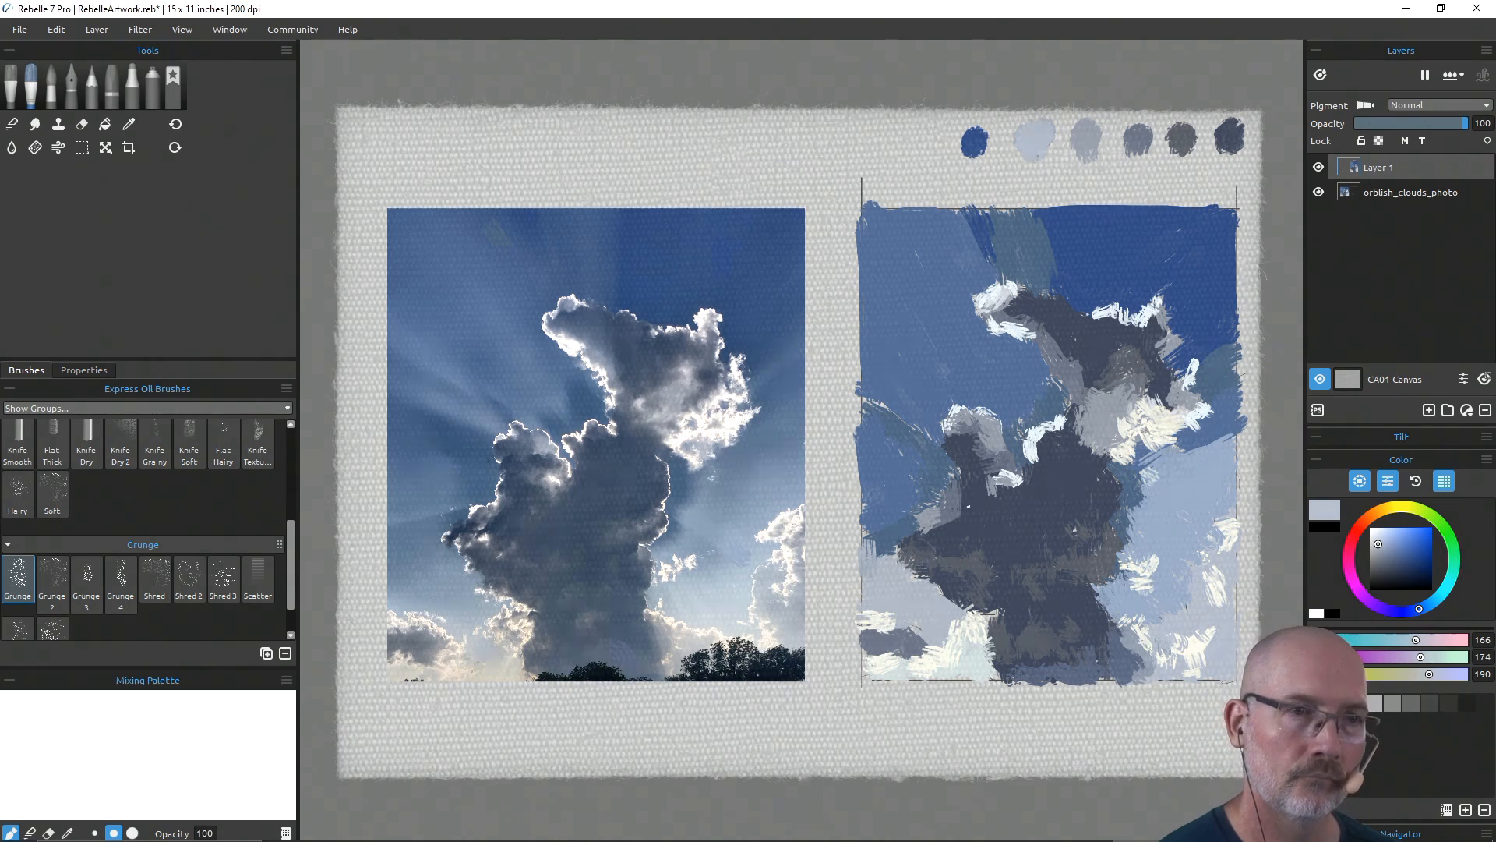
Step: Texture the bright small clouds left of the dark base with sampled light tones RGB 185, 194, 198, 200, 201, 196 and 218, 219, 211
{"action": "left_click", "coordinate": [967, 651], "text": "alt"}
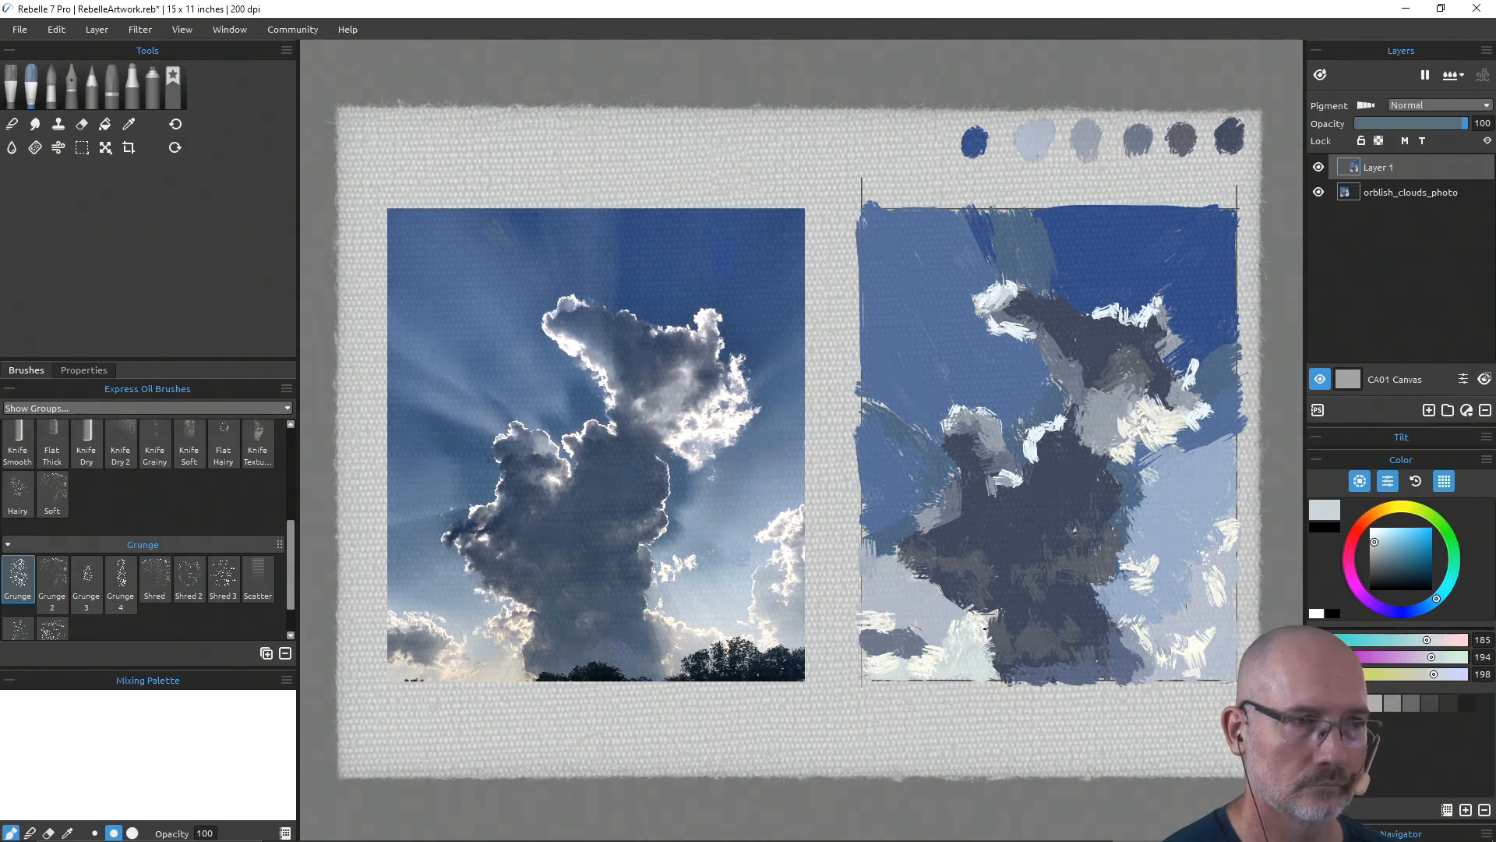
{"action": "left_click", "coordinate": [993, 633], "text": "alt"}
{"action": "left_click_drag", "start_coordinate": [993, 634], "coordinate": [993, 633]}
{"action": "left_click", "coordinate": [966, 611], "text": "alt"}
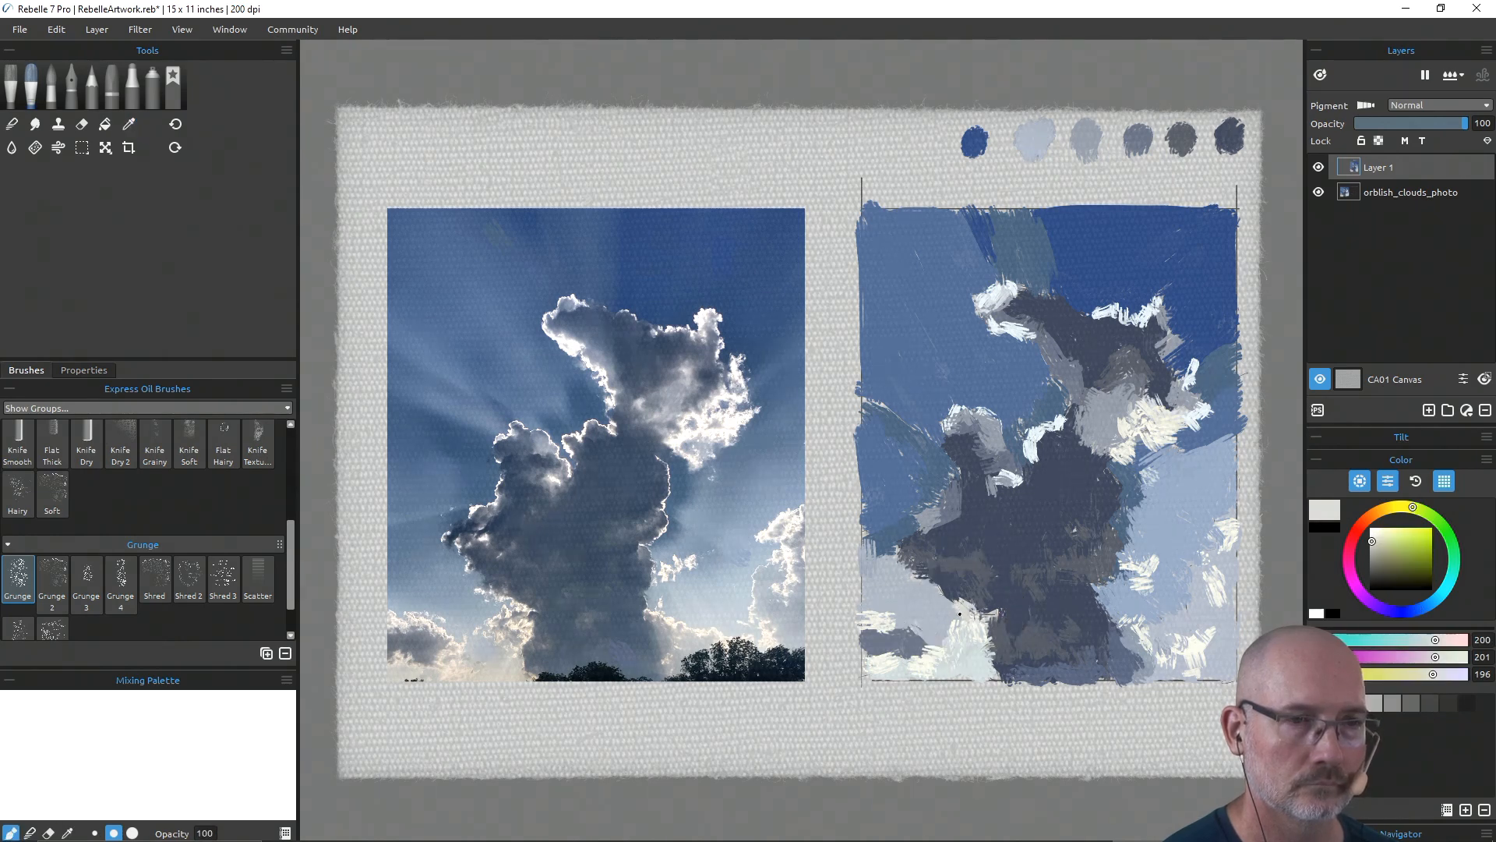
{"action": "left_click", "coordinate": [963, 624], "text": "alt"}
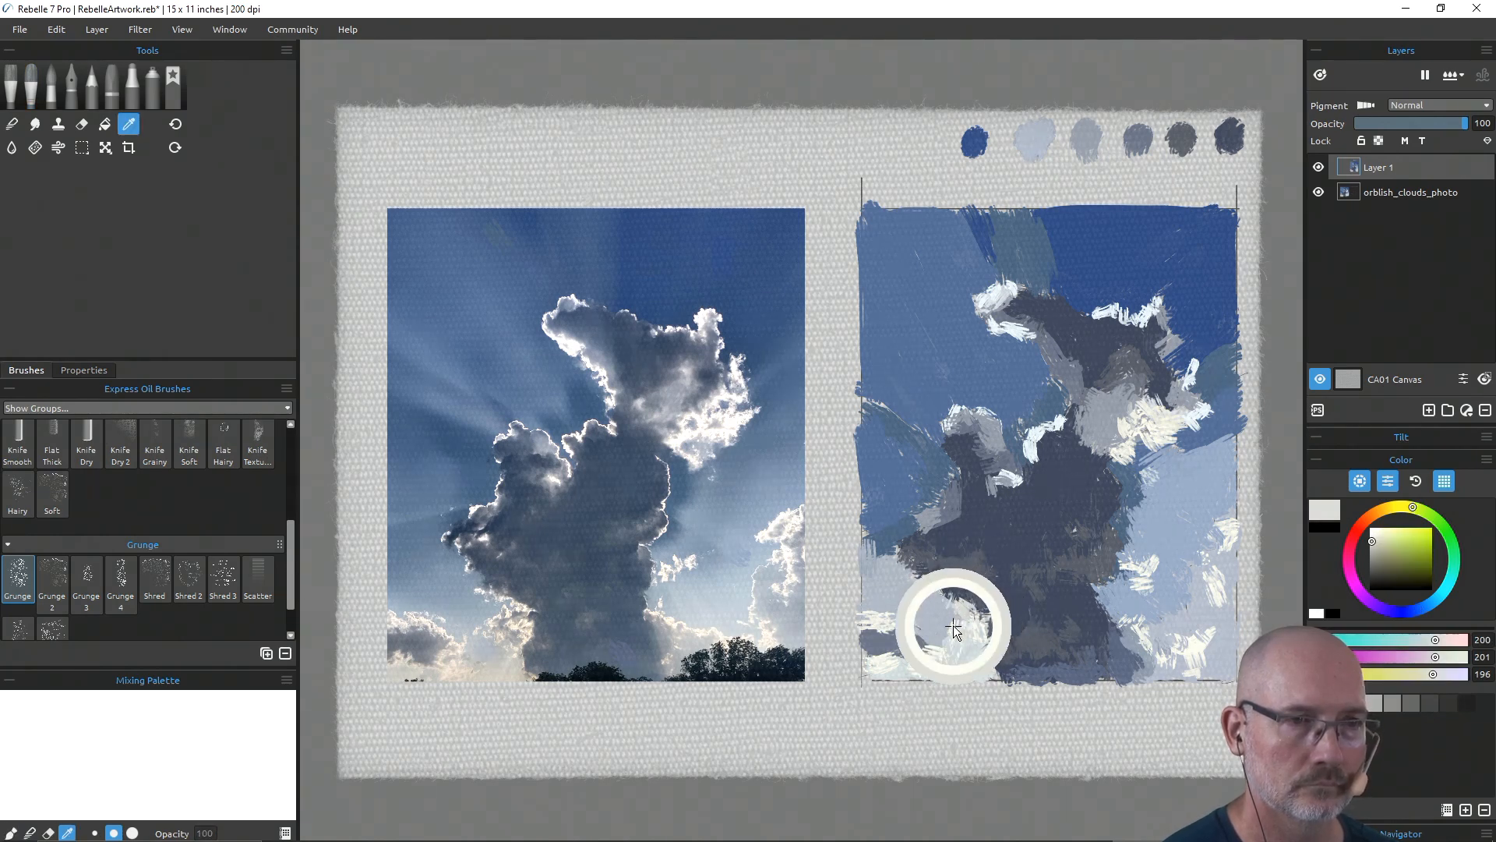
{"action": "left_click_drag", "start_coordinate": [954, 620], "coordinate": [955, 624]}
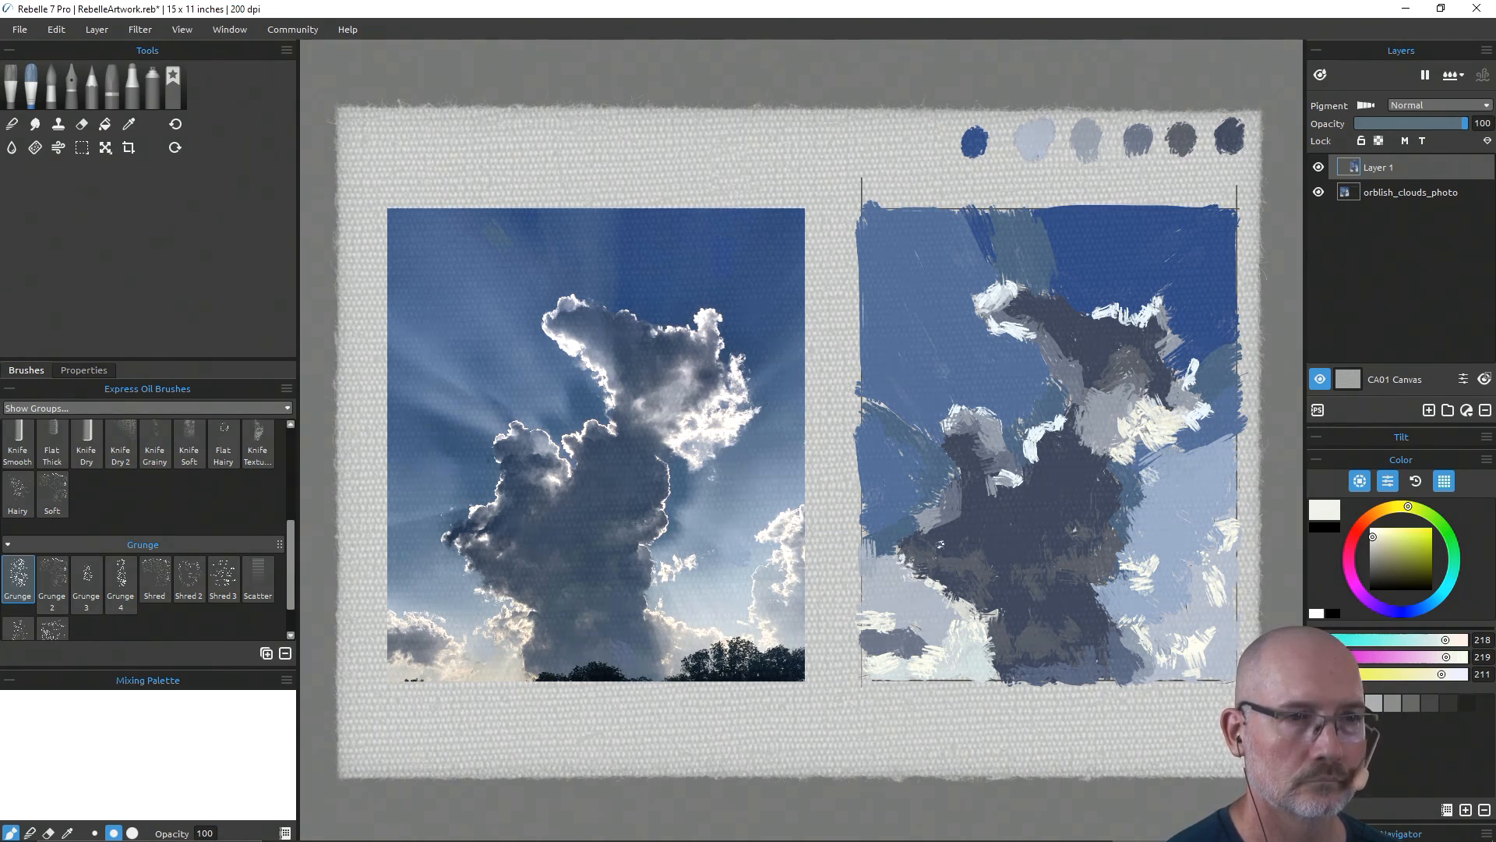
Step: Texture the lower cloud's left side and break up its upper-middle highlight with sampled RGB 60, 69, 90 and 83, 88, 100
{"action": "left_click", "coordinate": [932, 521], "text": "alt"}
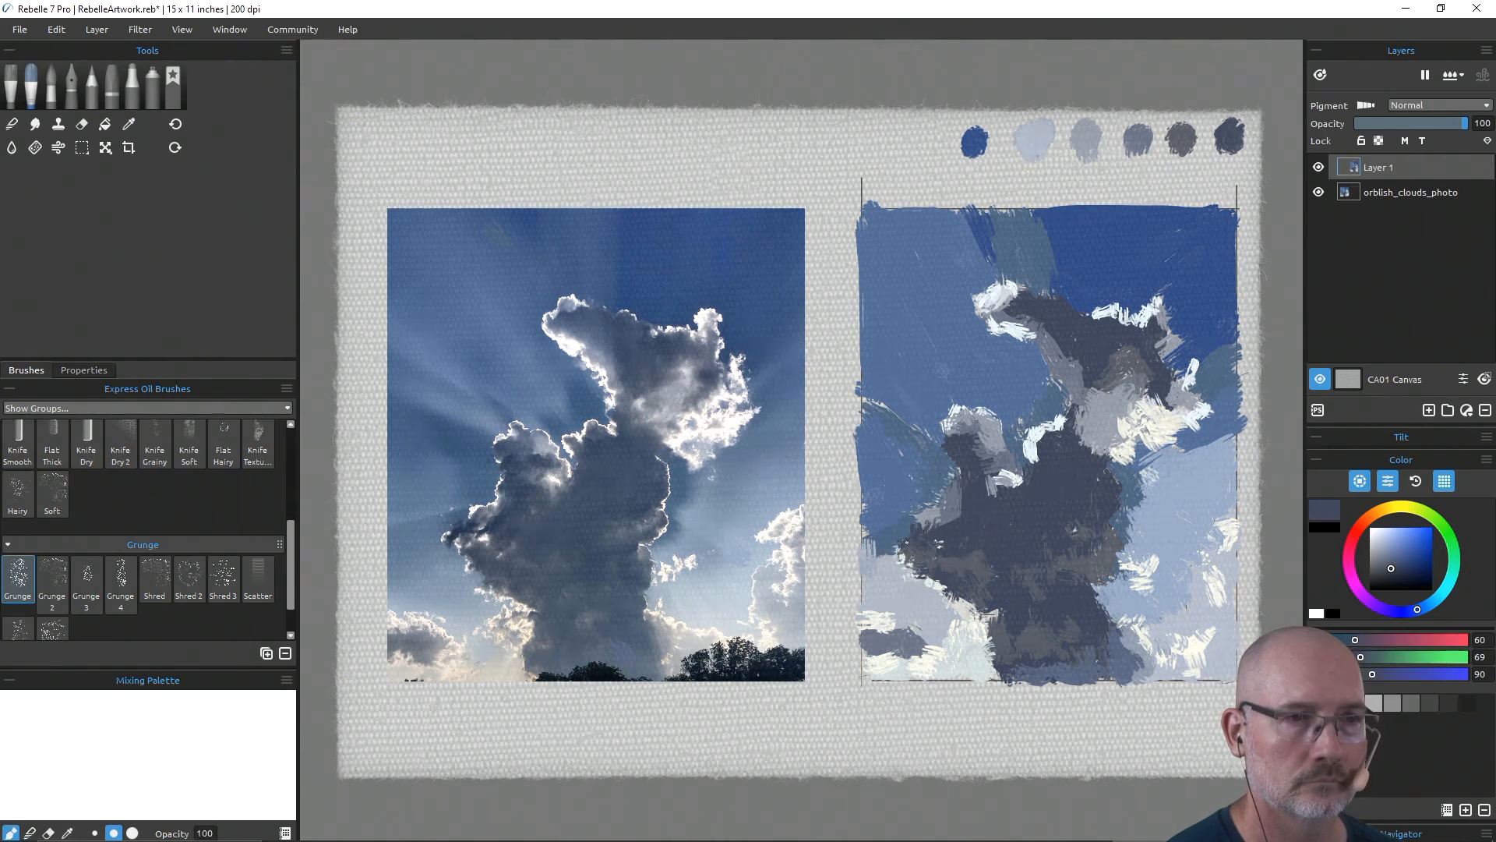
{"action": "left_click", "coordinate": [979, 552], "text": "alt"}
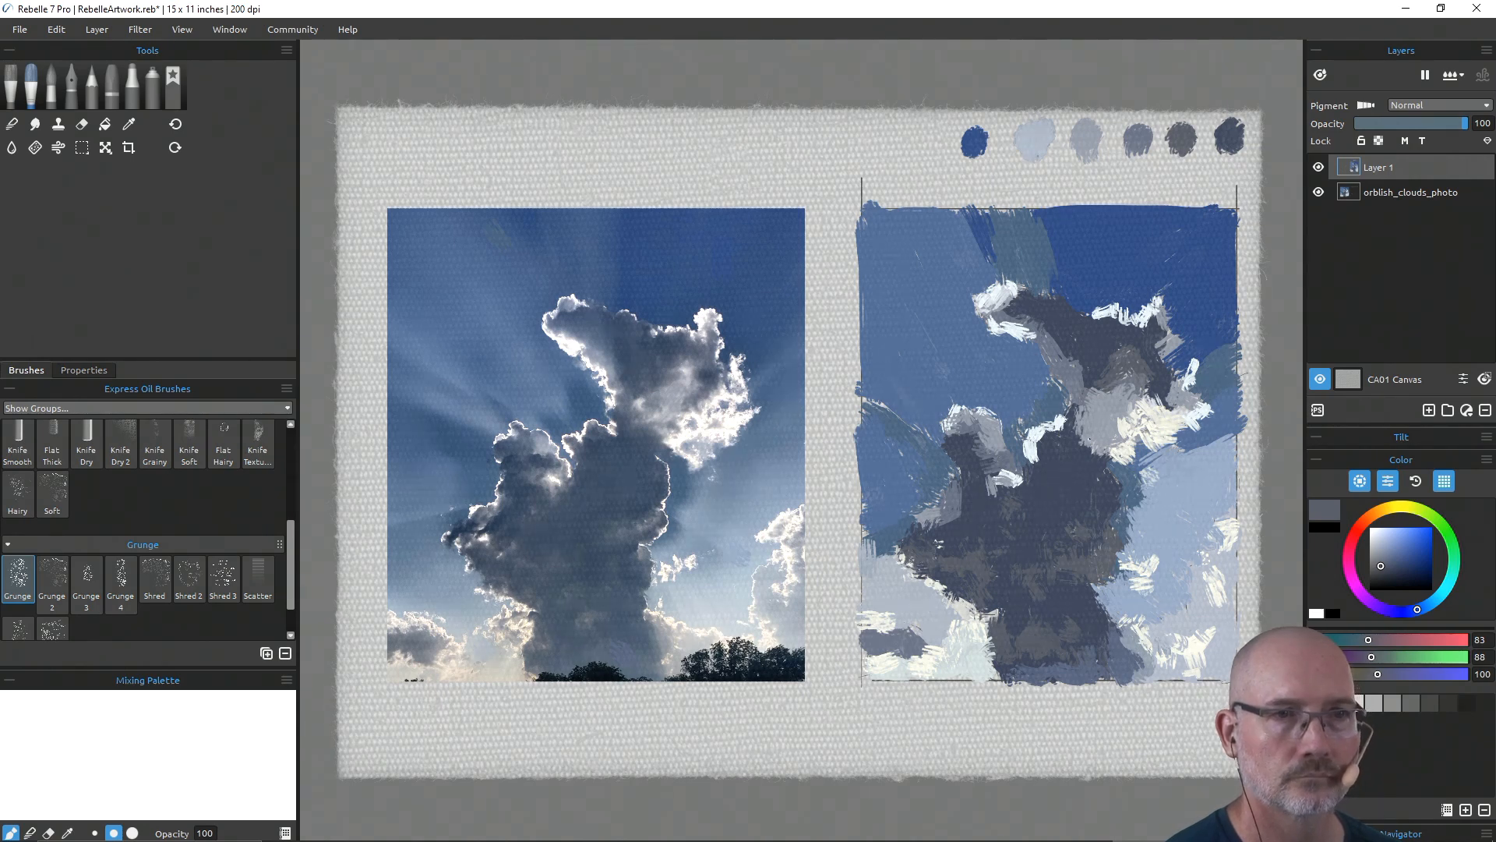
{"action": "left_click", "coordinate": [1040, 447], "text": "alt"}
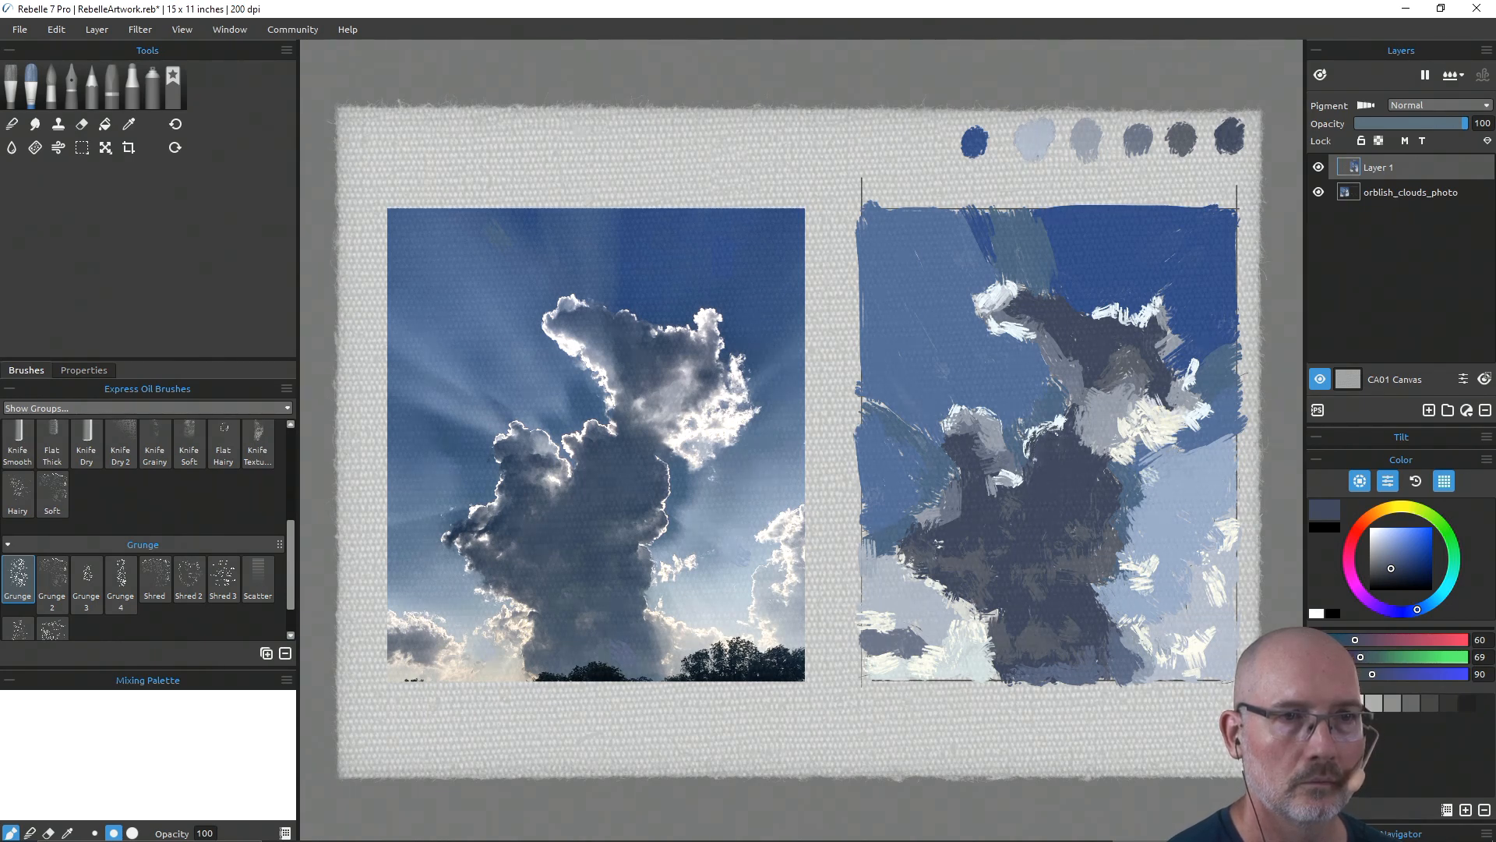
{"action": "key", "text": "alt"}
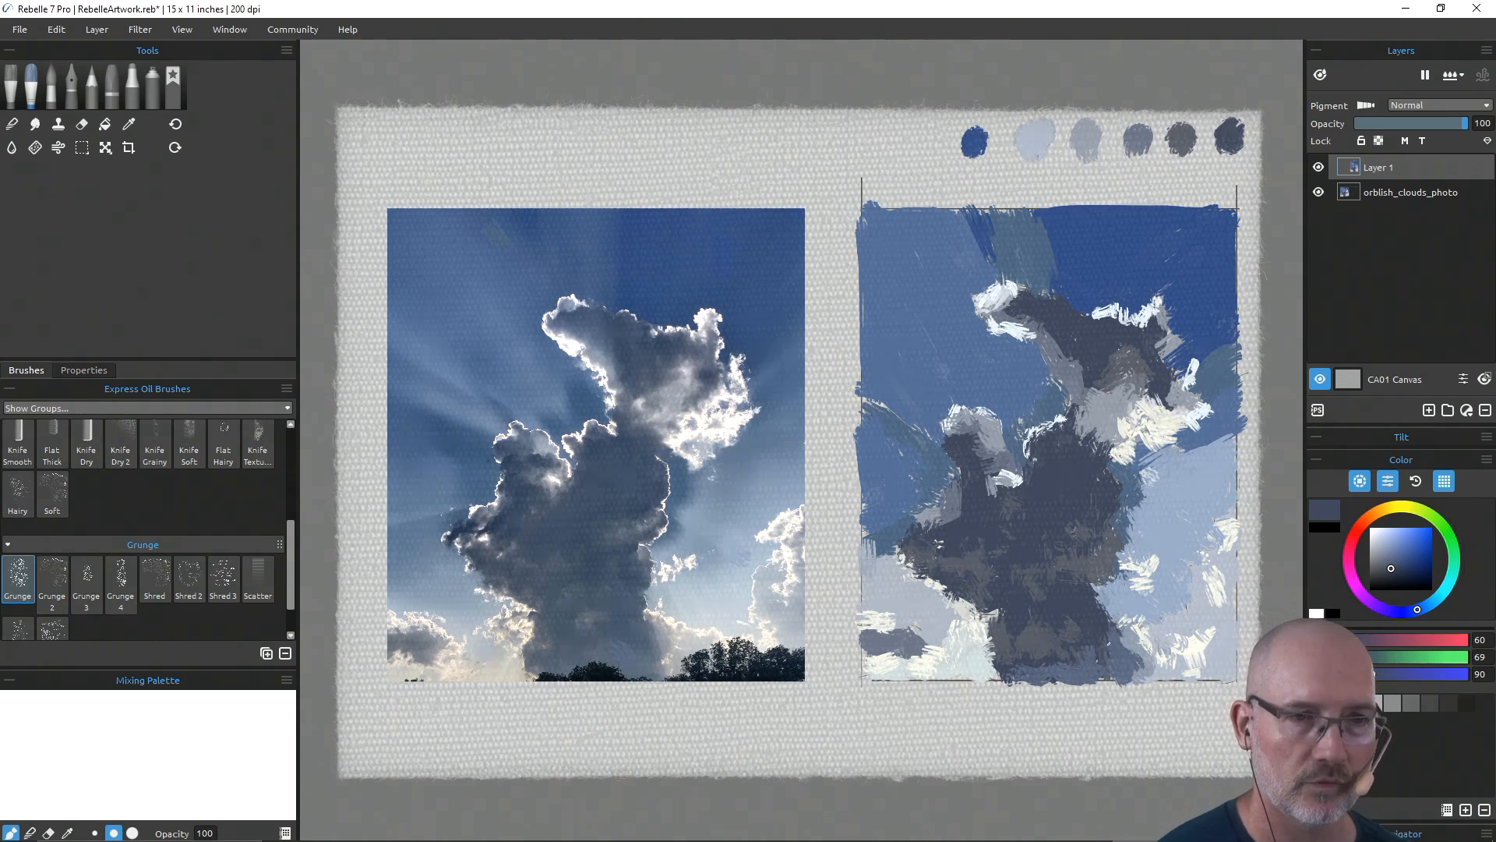
Step: Texture the lower cloud's body and right edge with sampled RGB 83, 96, 122, 85, 89, 100, 79, 92, 118 and sky blue 129, 149, 179
{"action": "left_click", "coordinate": [1108, 629], "text": "alt"}
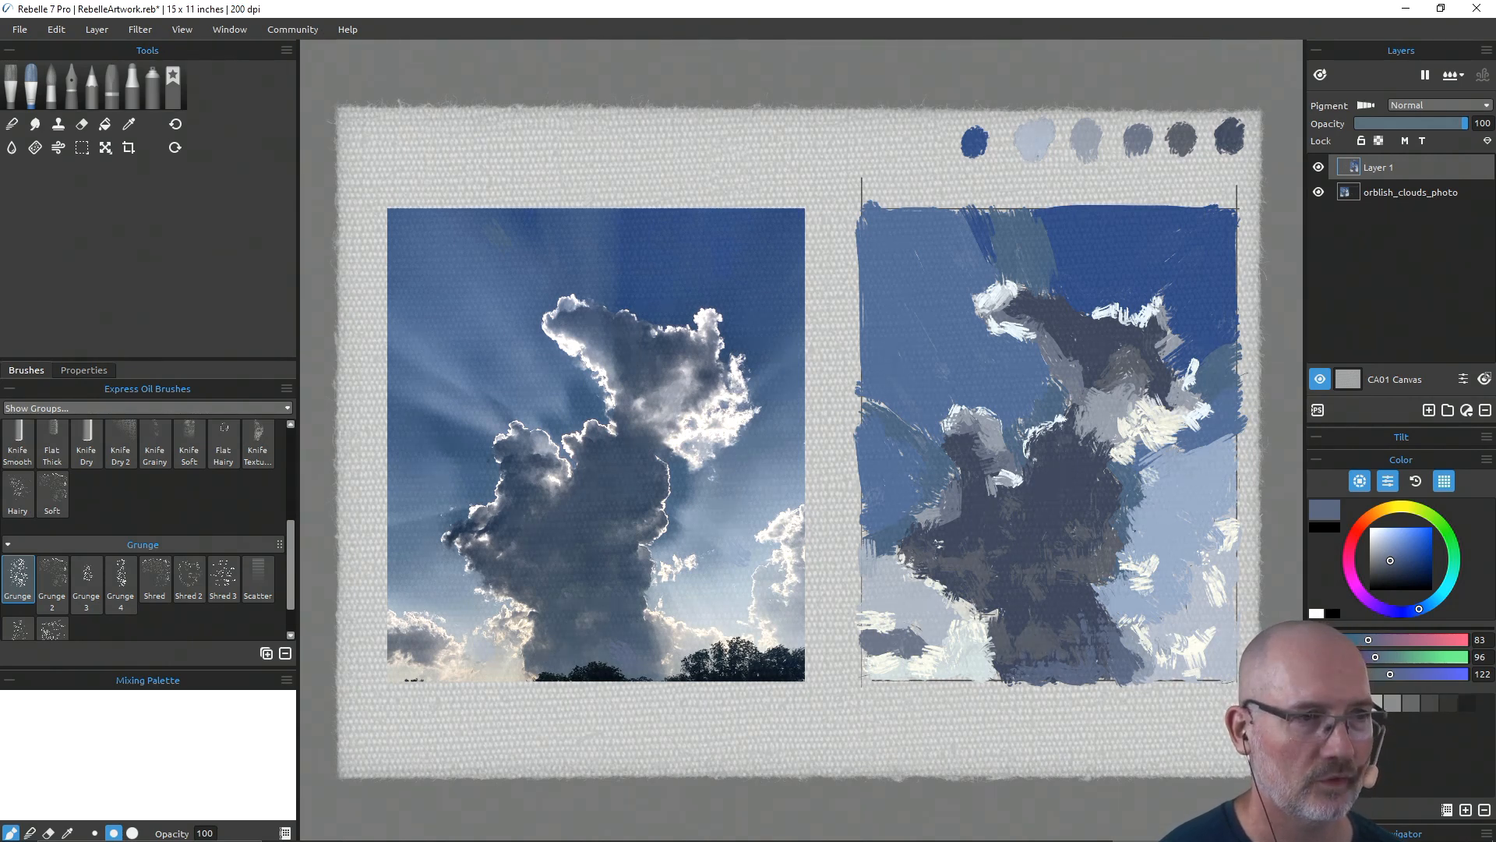
{"action": "left_click", "coordinate": [1061, 574], "text": "alt"}
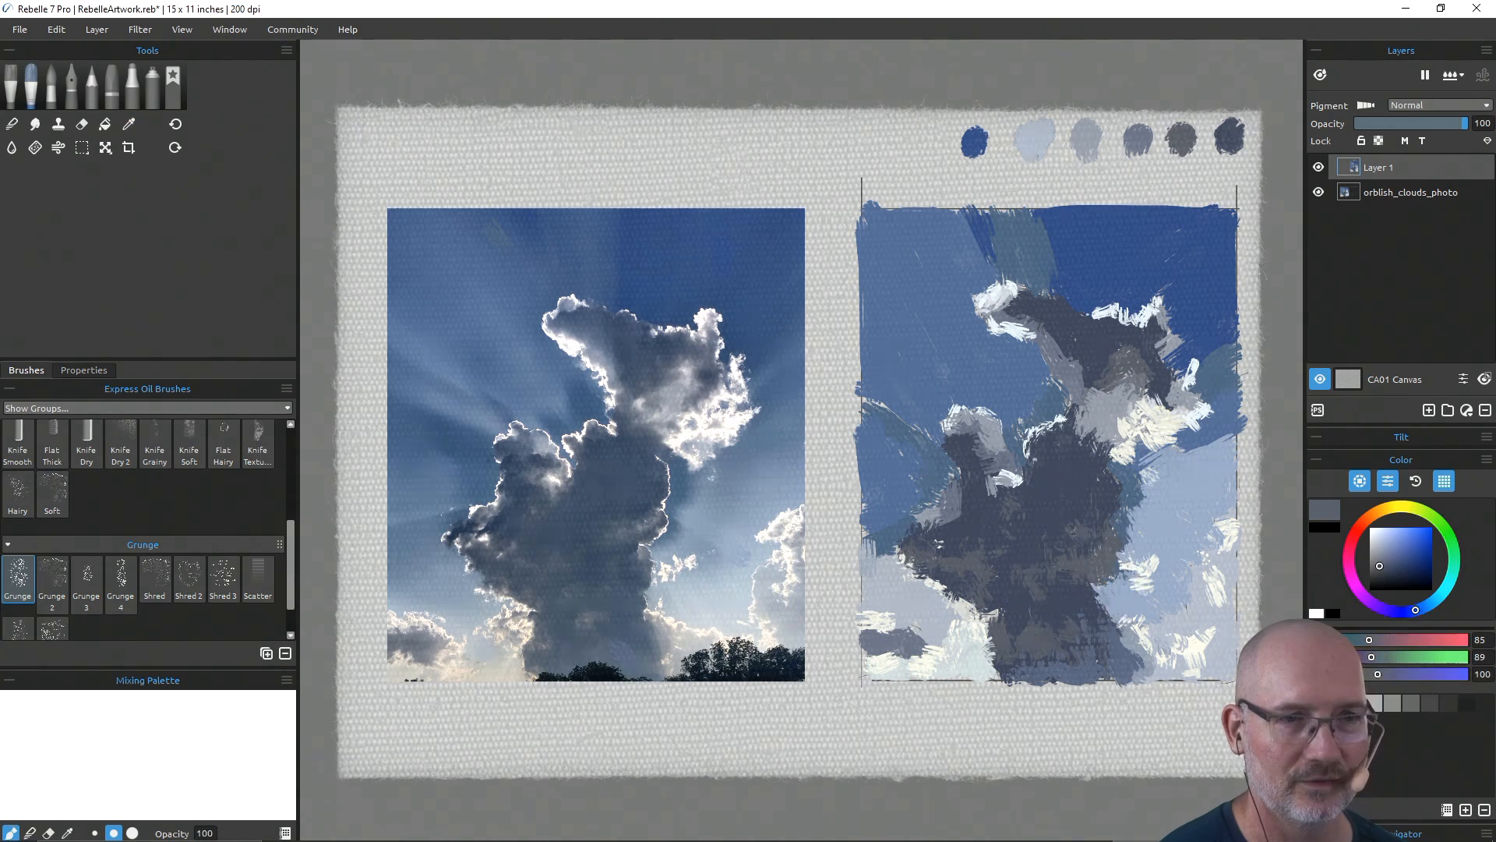
{"action": "left_click", "coordinate": [1102, 625], "text": "alt"}
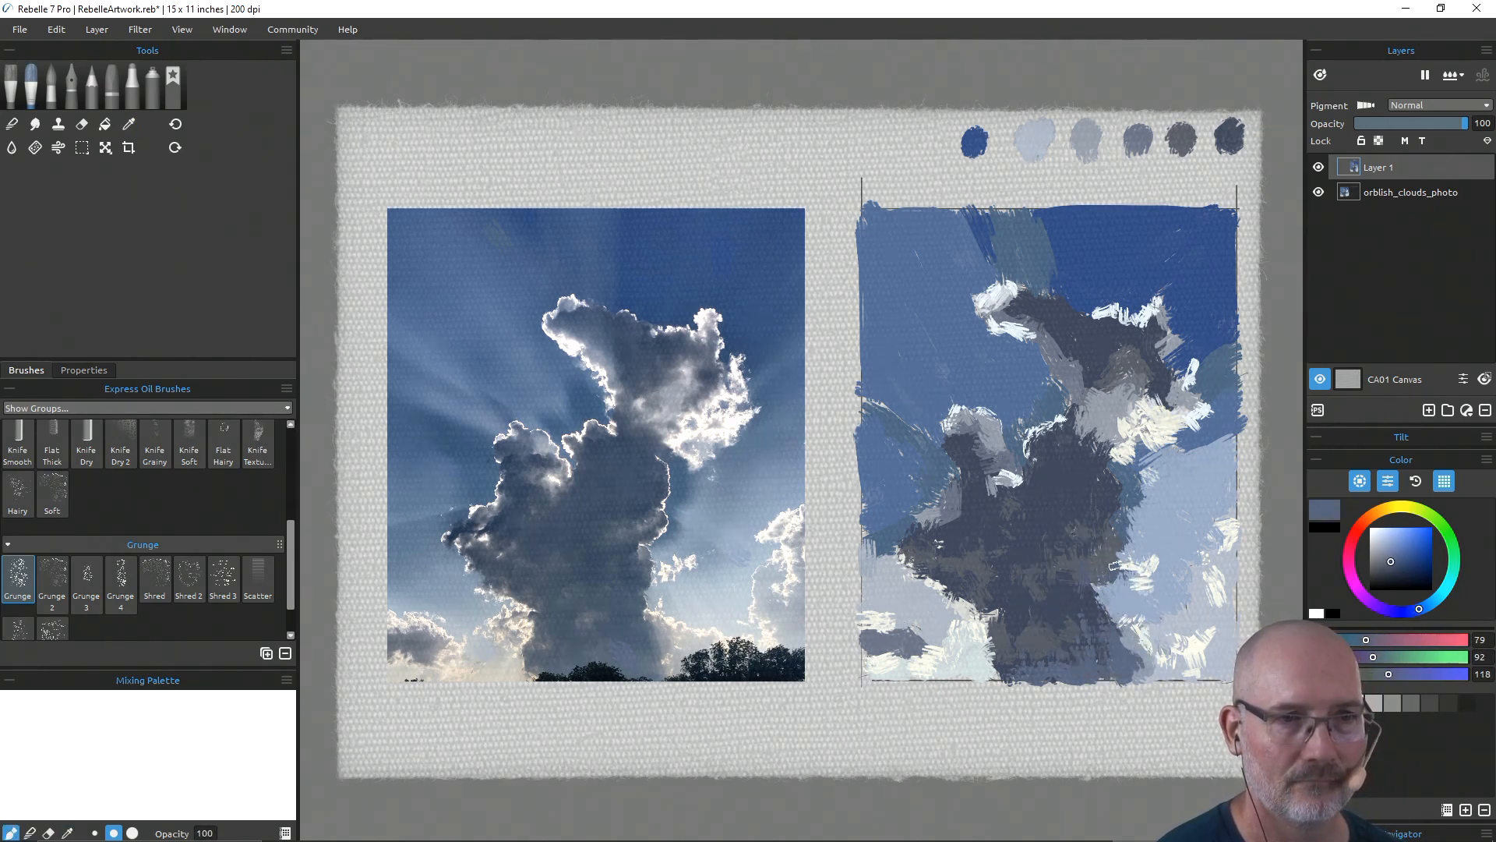
{"action": "left_click", "coordinate": [1138, 521], "text": "alt"}
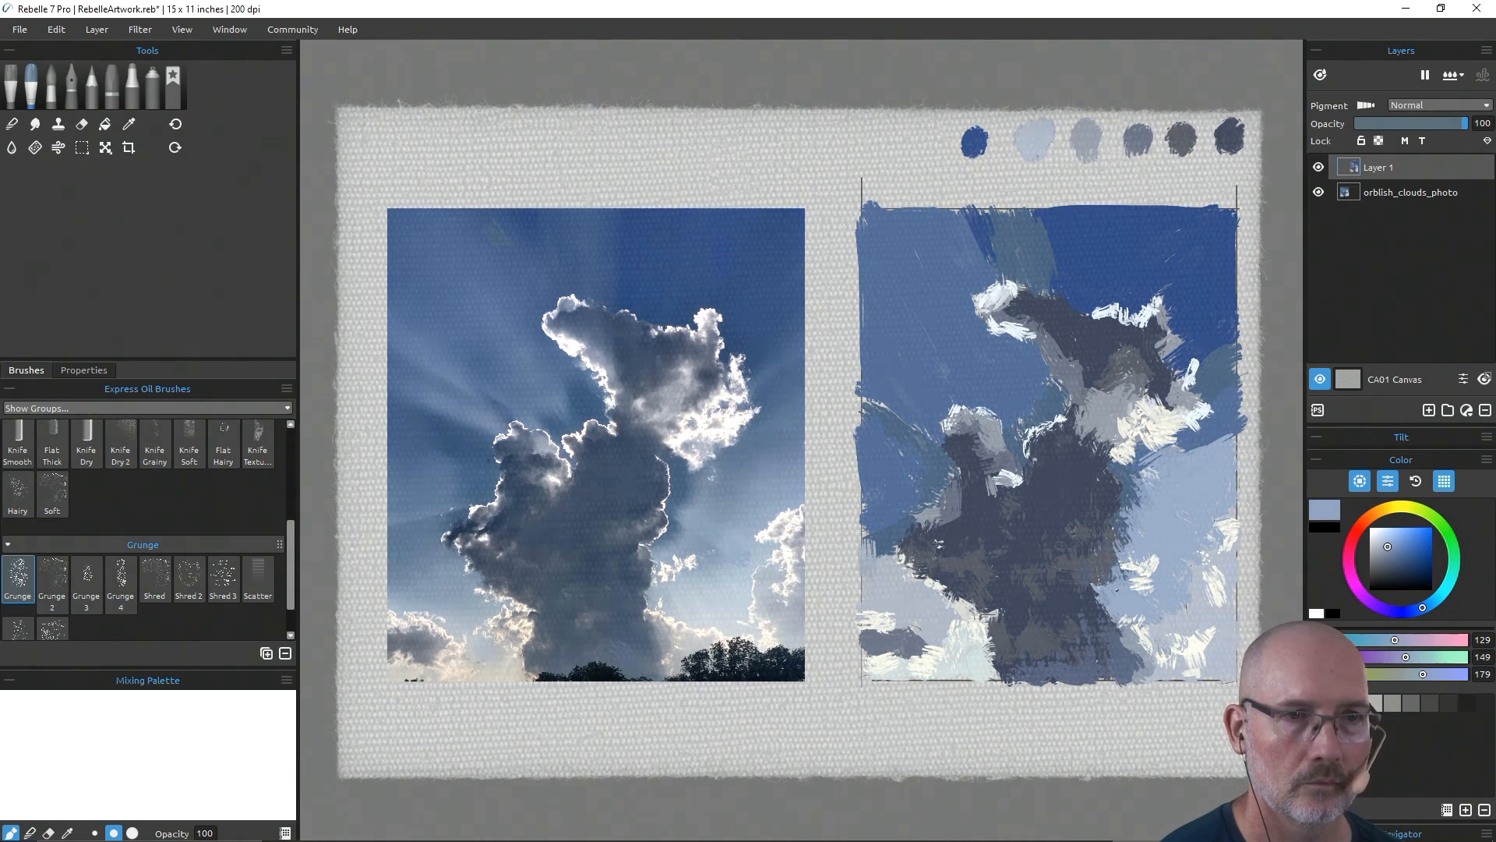
Step: Break up the small lower-right clouds' highlights with sampled off-white RGB 219, 220, 211 and blue-greys 166, 174, 190 and 177, 184, 195
{"action": "left_click", "coordinate": [1139, 627], "text": "alt"}
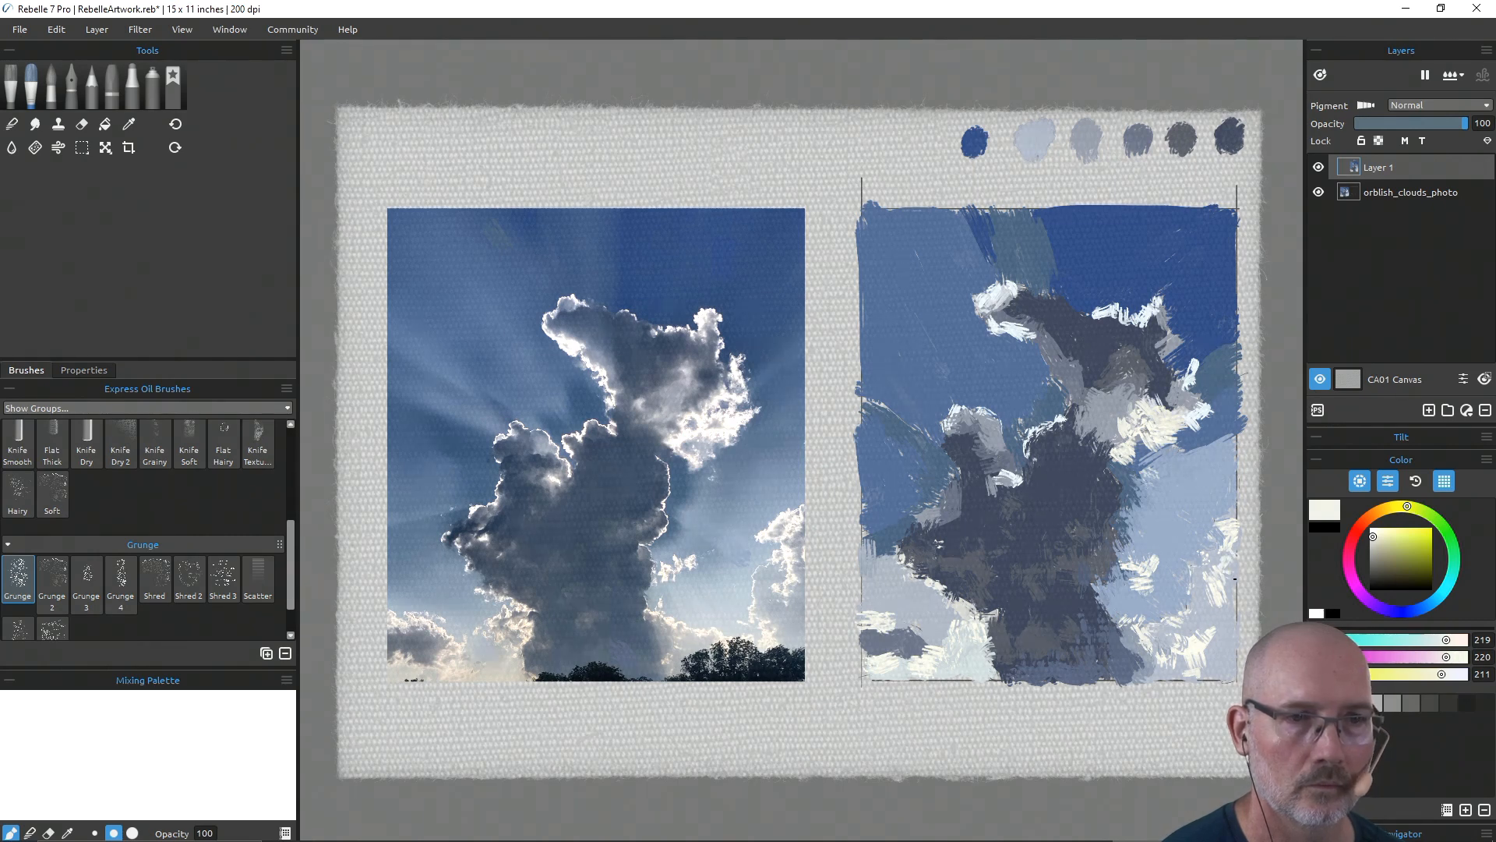
{"action": "left_click", "coordinate": [1235, 578], "text": "alt"}
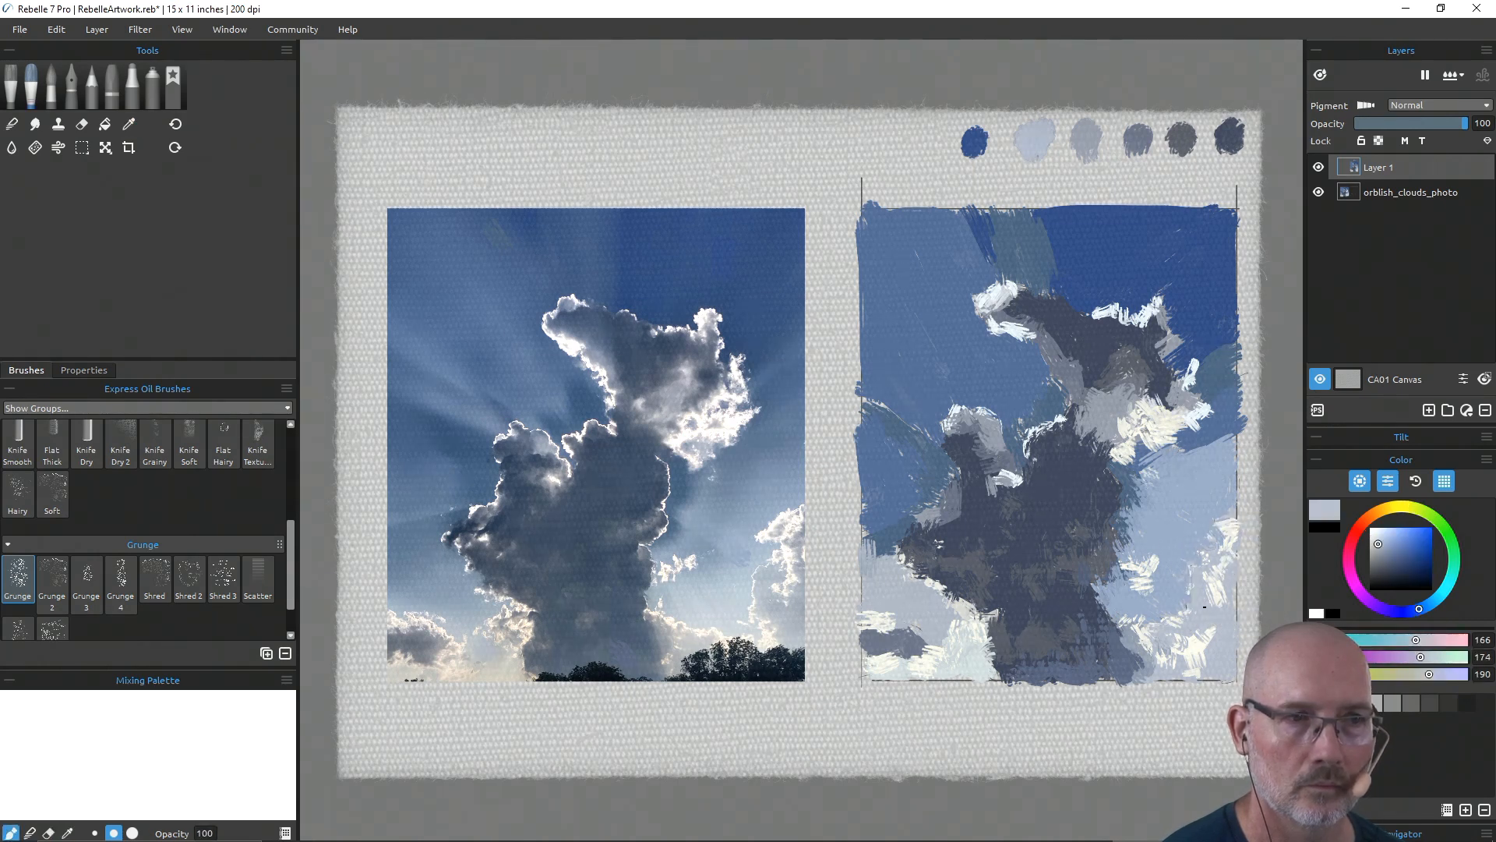
{"action": "left_click", "coordinate": [1198, 584], "text": "alt"}
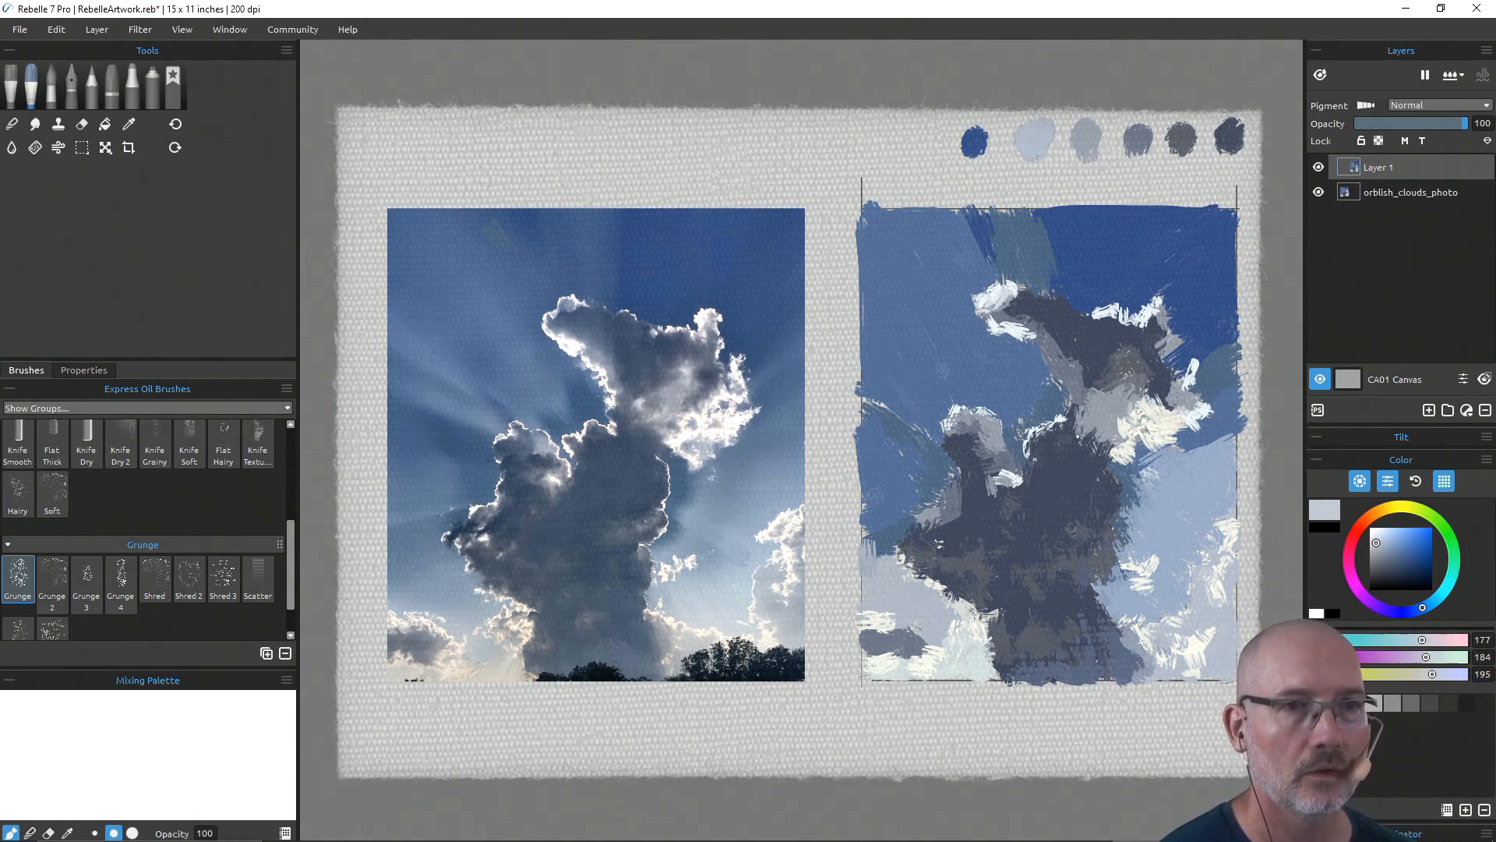
Step: Rework the lower cloud's upper-left lobe with cream highlights RGB 223, 221, 203 and sampled greys 139, 146, 160, 101, 109, 129 and 64, 72, 93
{"action": "left_click", "coordinate": [1162, 423], "text": "alt"}
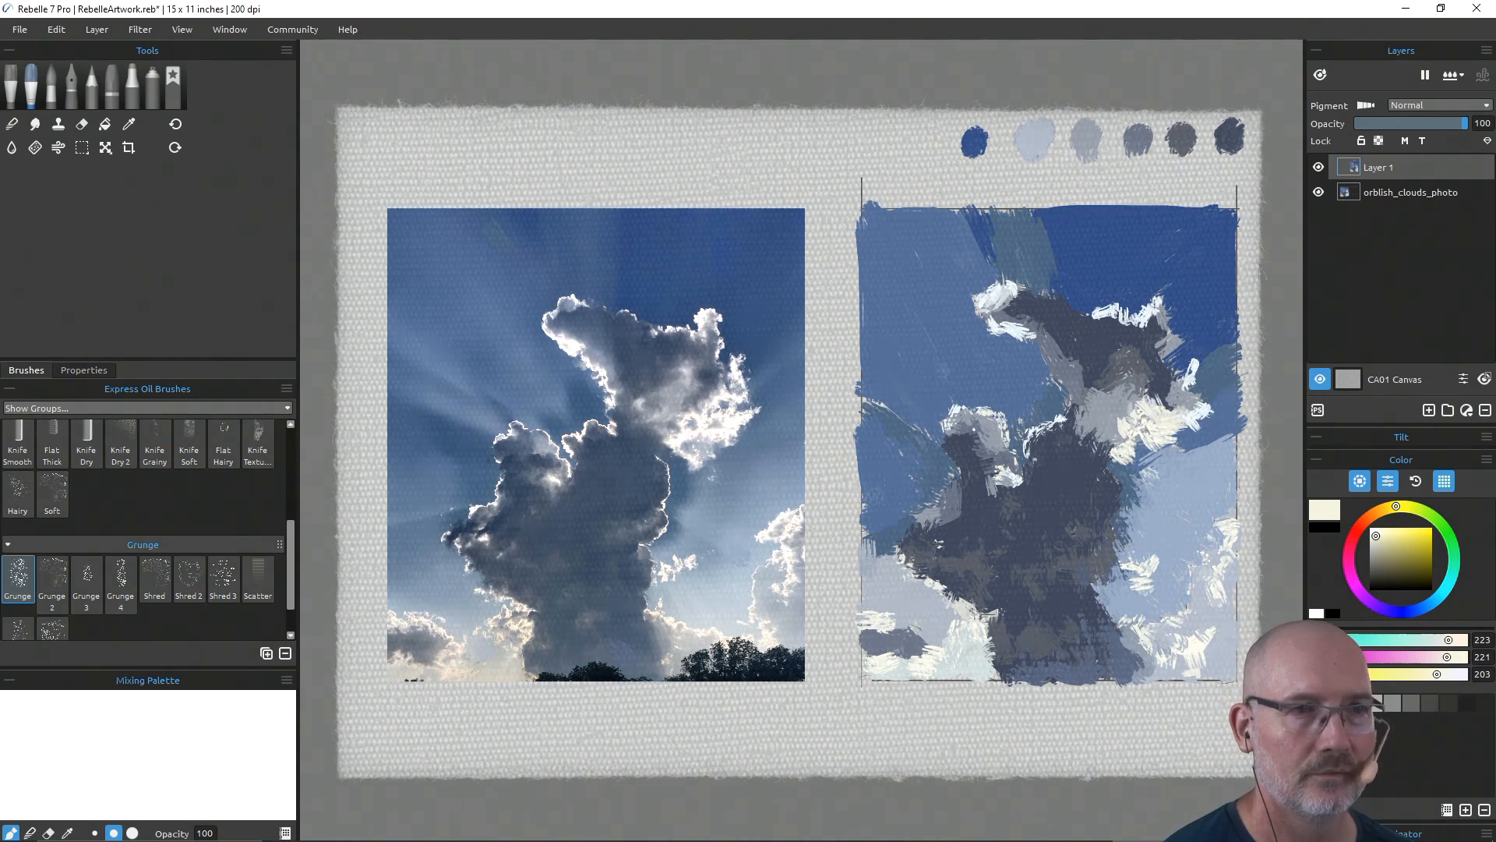
{"action": "left_click", "coordinate": [974, 424], "text": "alt"}
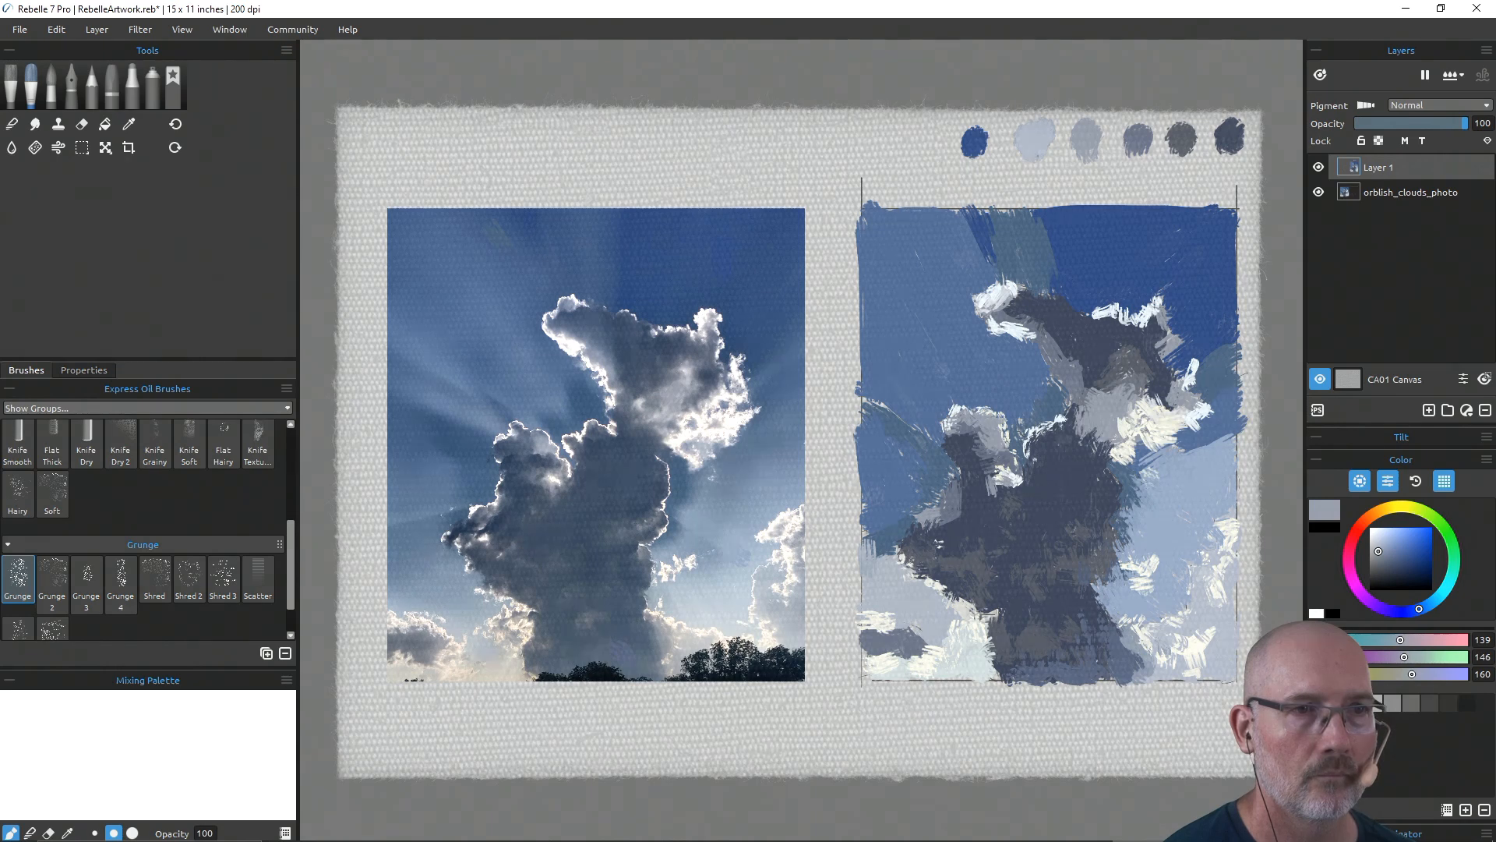
{"action": "left_click", "coordinate": [974, 438], "text": "alt"}
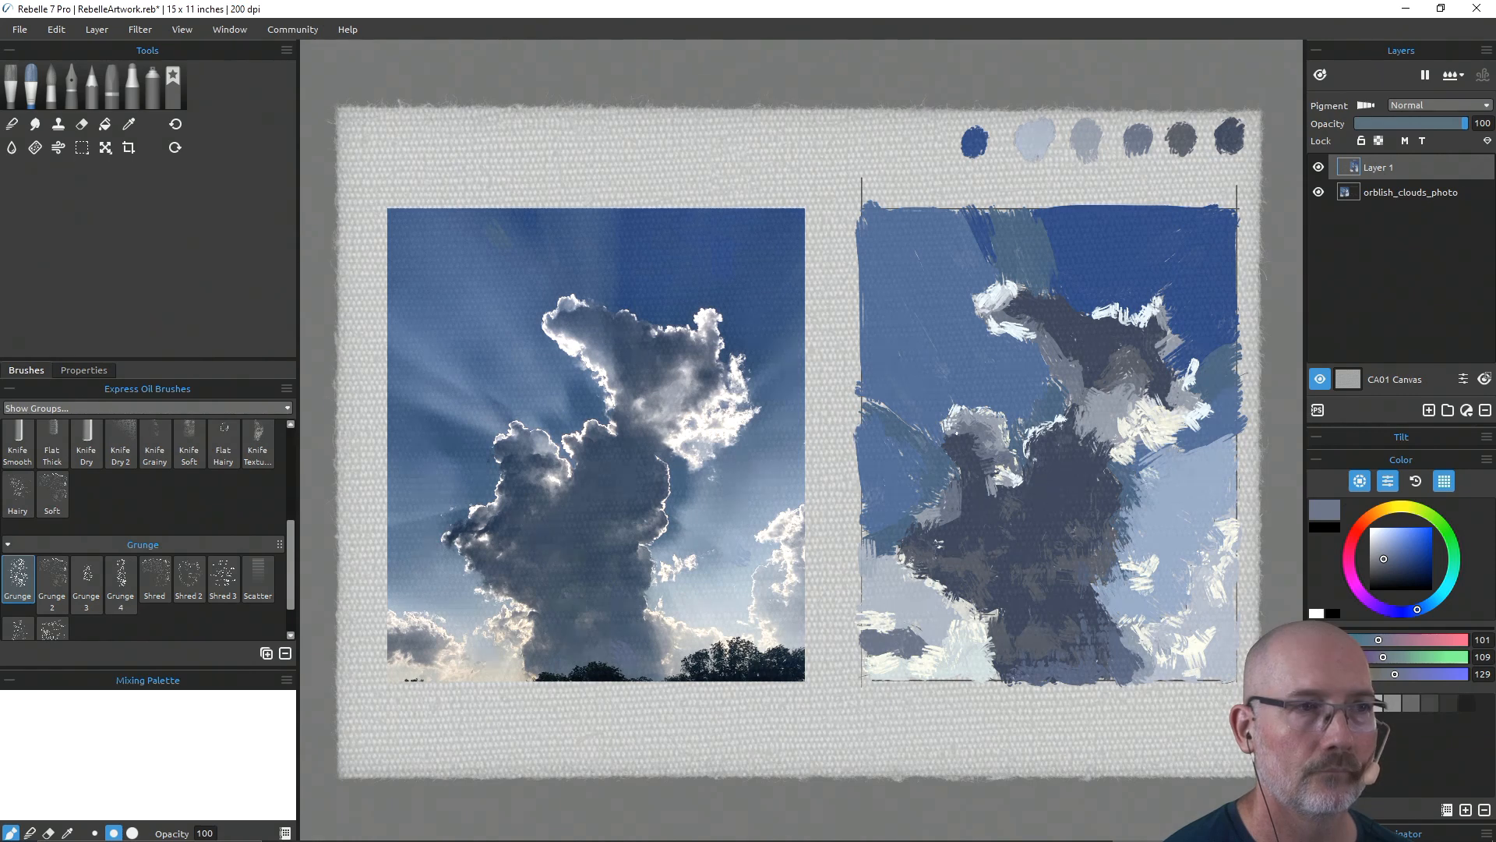
{"action": "left_click", "coordinate": [948, 435], "text": "alt"}
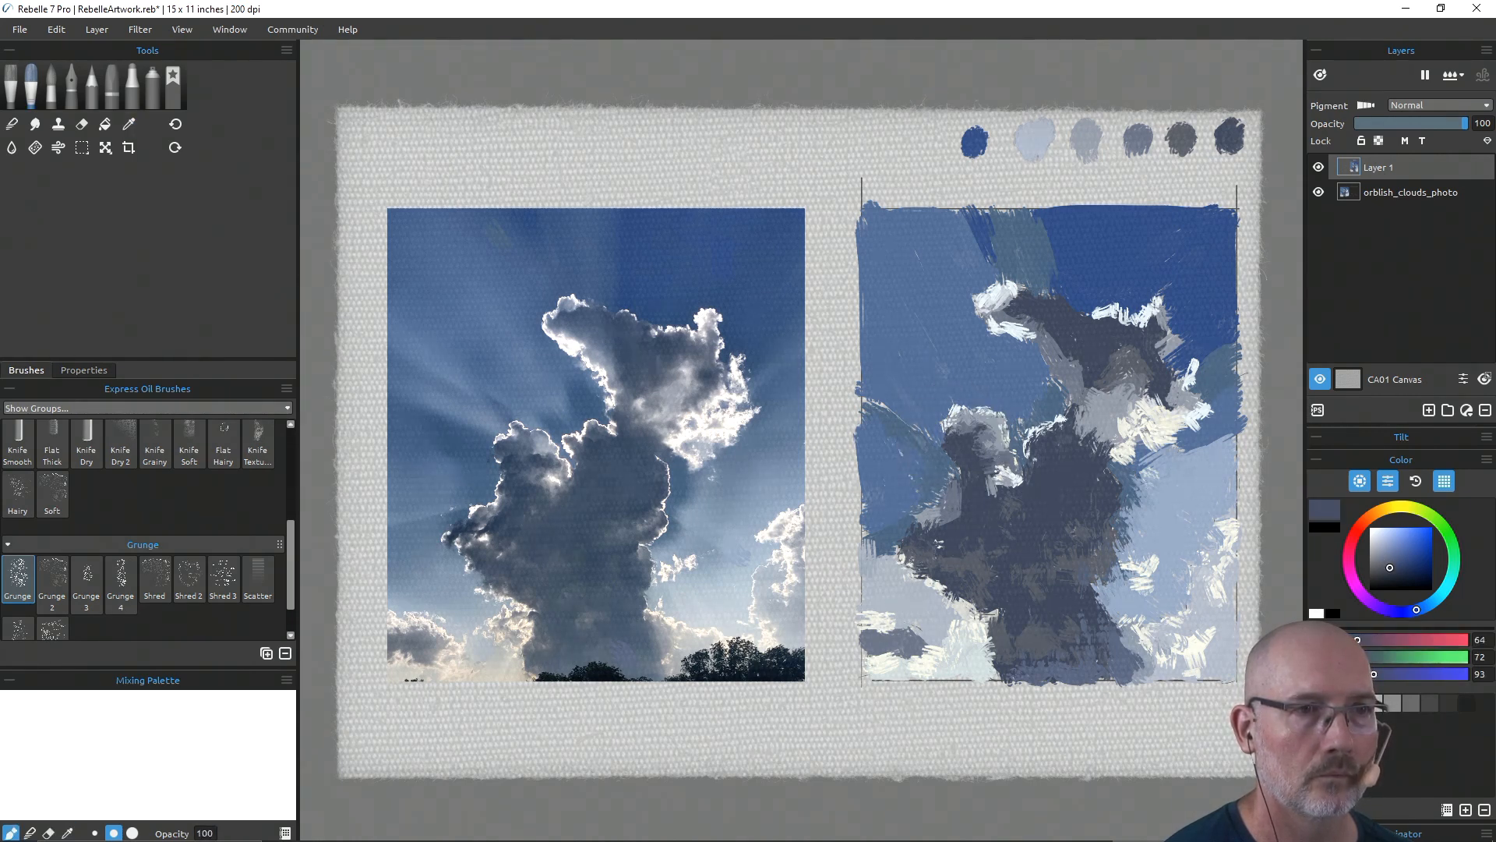
{"action": "left_click", "coordinate": [959, 499], "text": "alt"}
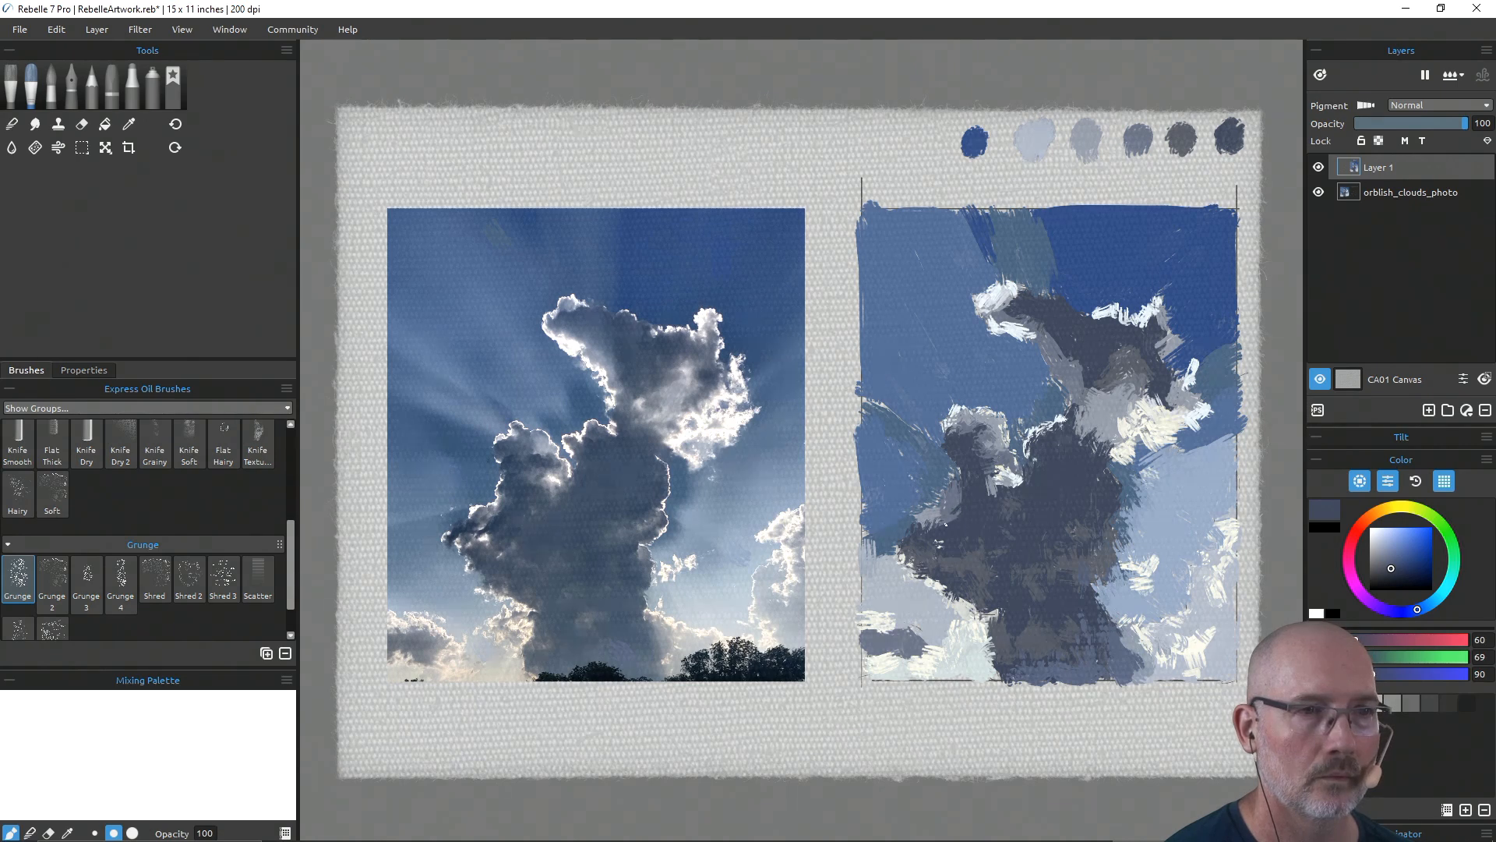
Step: Sample dark RGB 41, 59, 83 from the photo for accents on the lower cloud's left tip, then pick greys 116, 122, 136 and 66, 74, 94
{"action": "left_click", "coordinate": [470, 543], "text": "alt"}
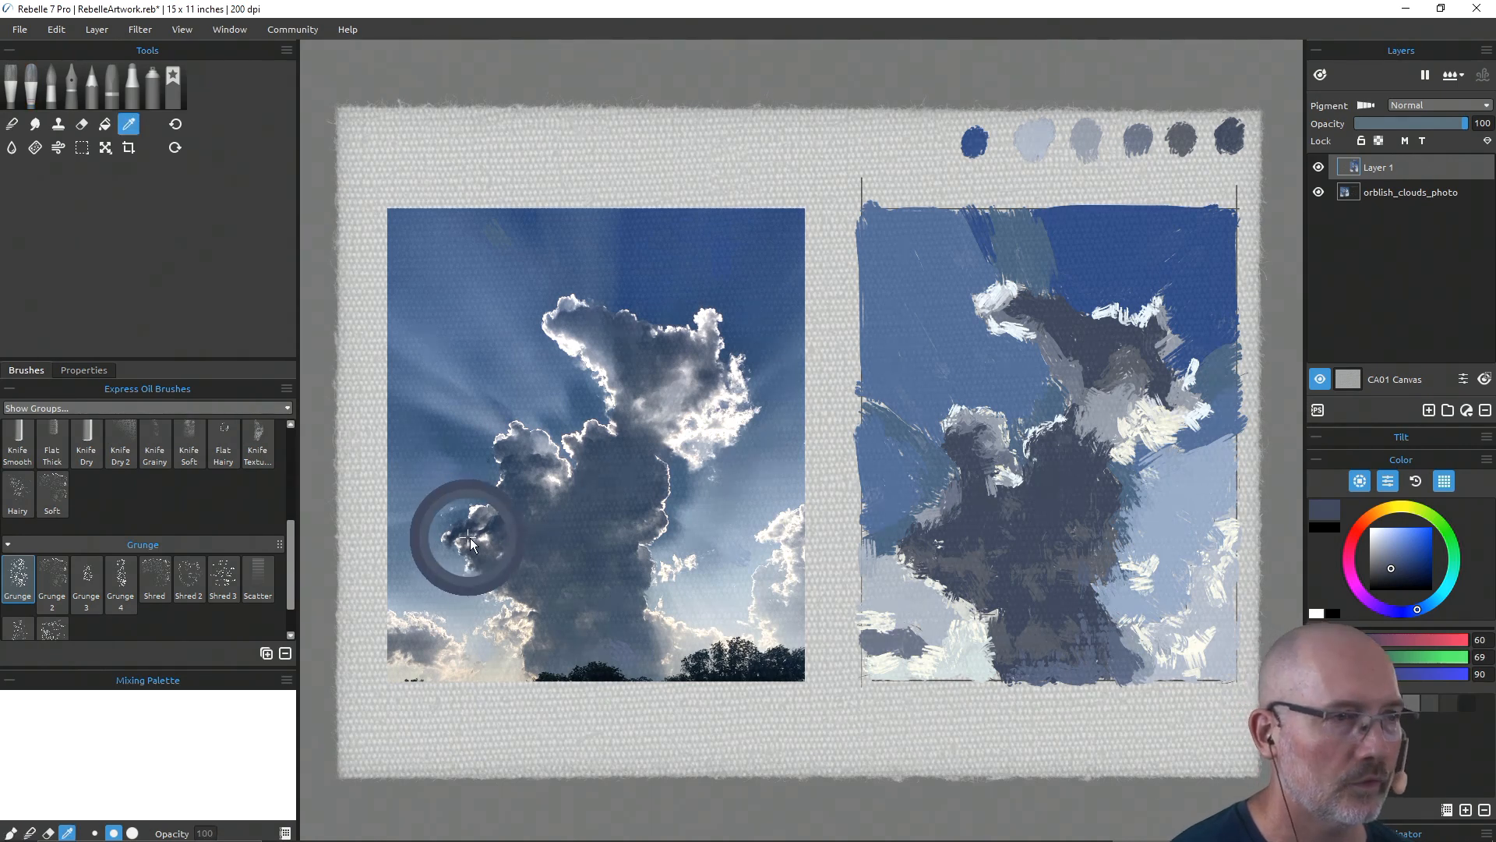
{"action": "left_click_drag", "start_coordinate": [470, 543], "coordinate": [465, 533]}
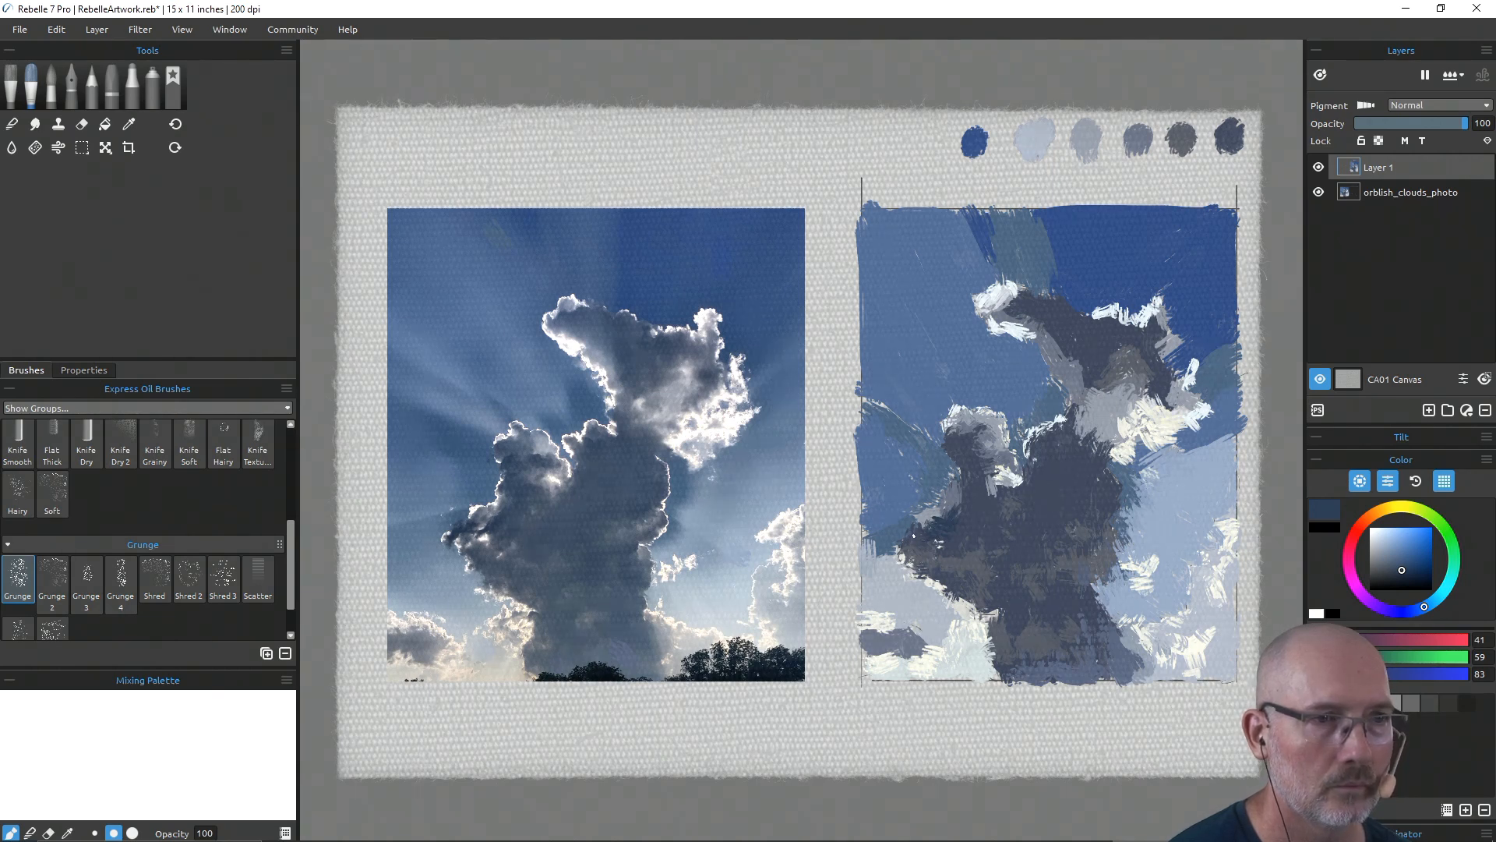
{"action": "left_click_drag", "start_coordinate": [919, 534], "coordinate": [914, 537]}
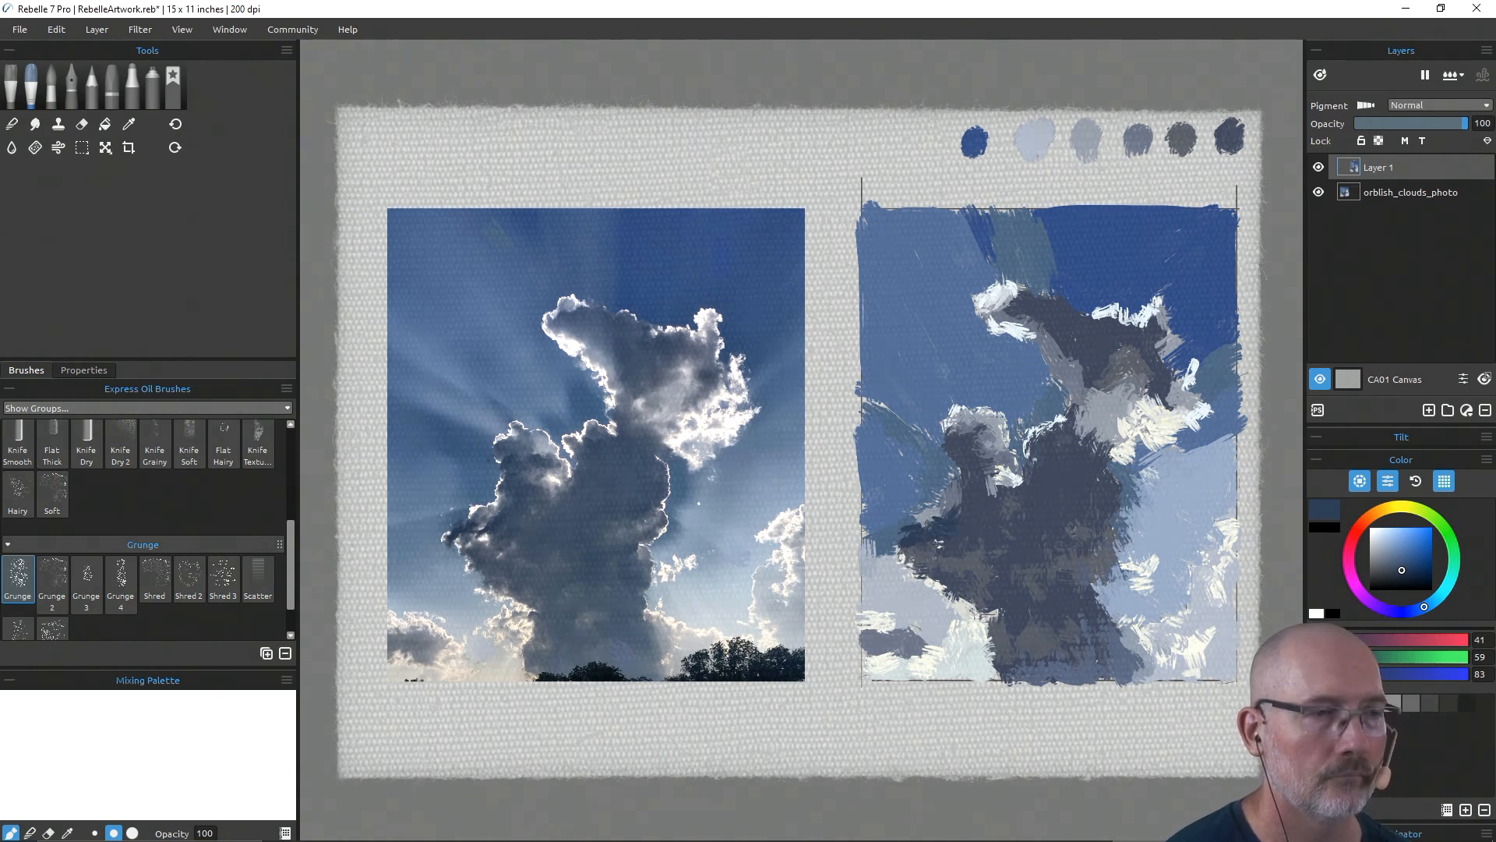
{"action": "left_click", "coordinate": [485, 513], "text": "alt"}
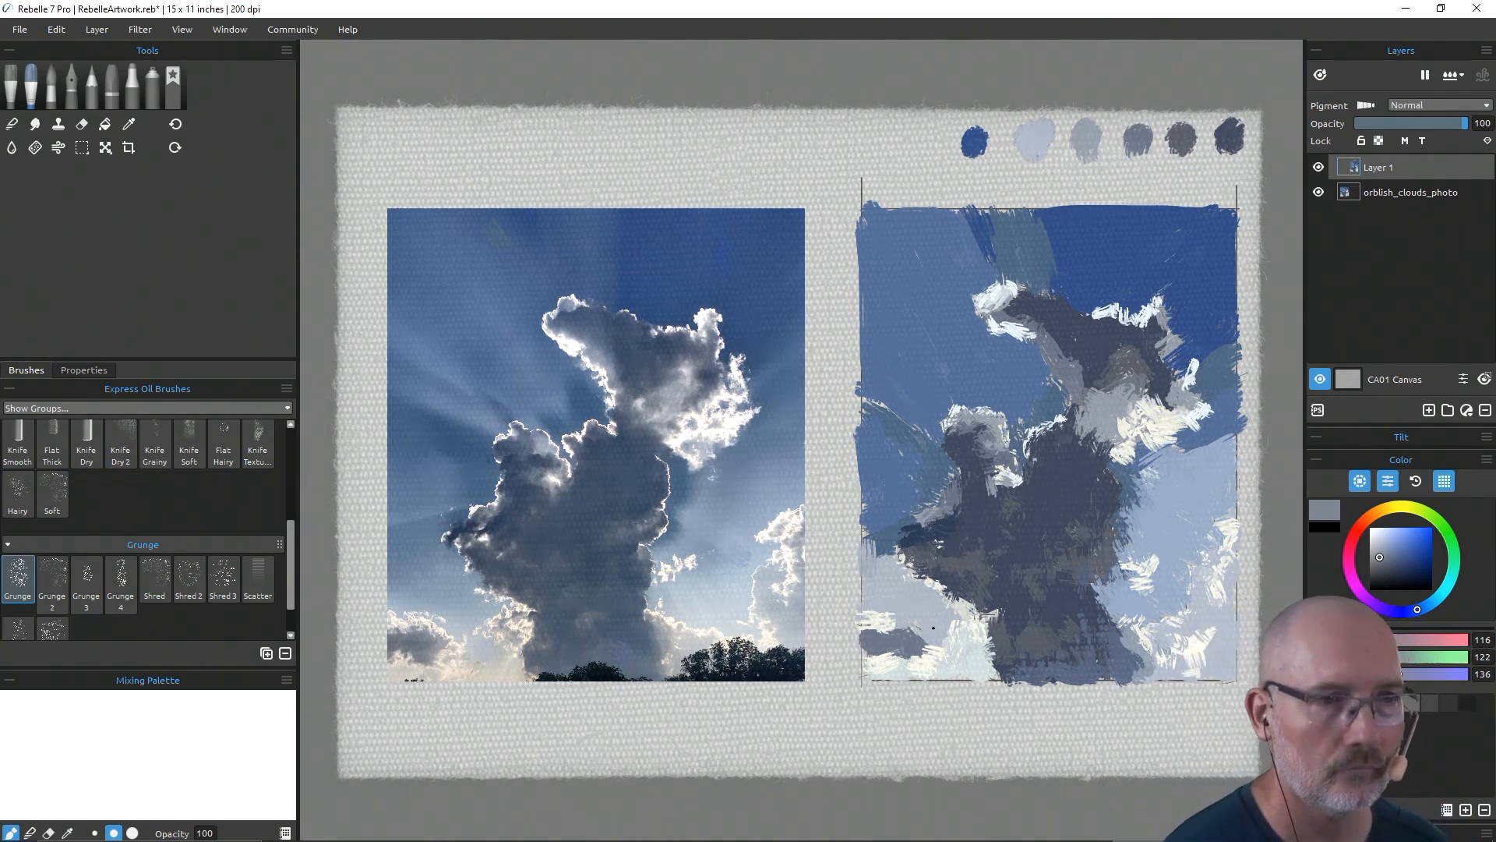
{"action": "left_click", "coordinate": [955, 575], "text": "alt"}
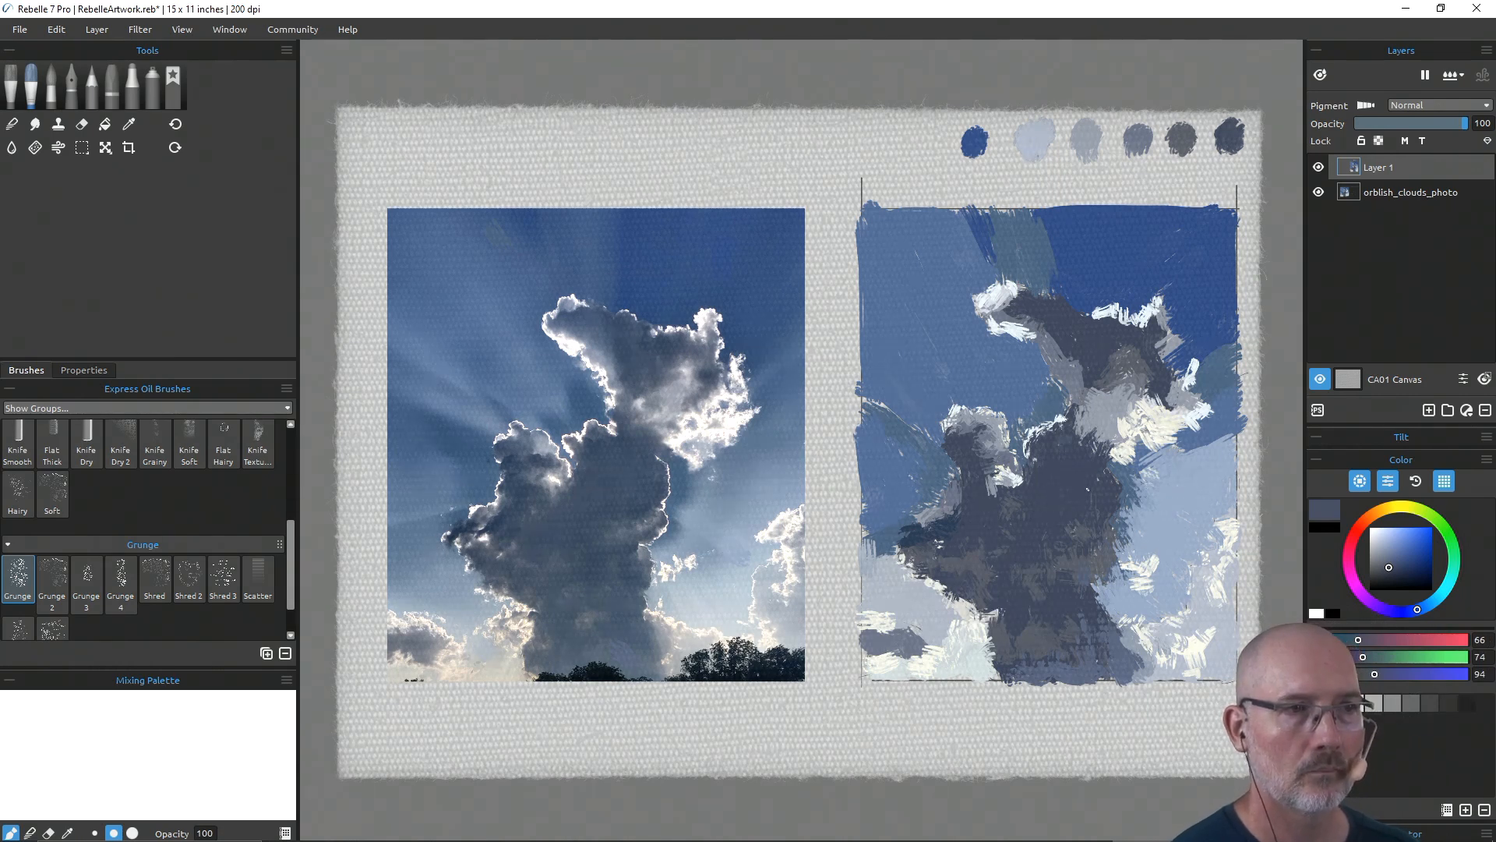
Step: Sample dark RGB 41, 59, 83, then texture the upper cloud's left-centre body with greys 101, 110, 130 and 102, 110, 130 and blue 111, 128, 165
{"action": "left_click", "coordinate": [937, 518], "text": "alt"}
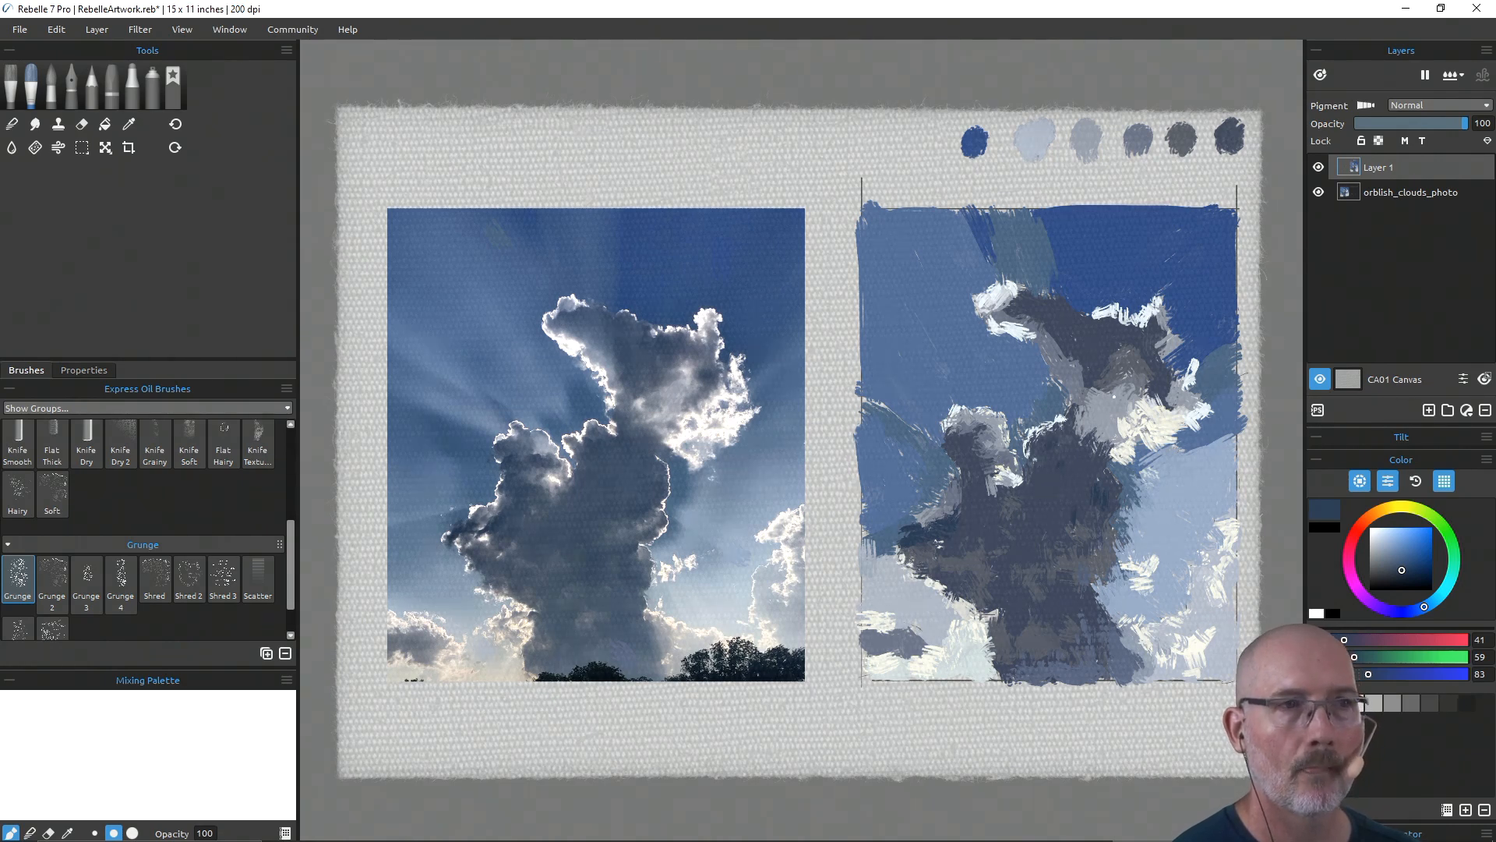
{"action": "left_click", "coordinate": [1052, 348], "text": "alt"}
{"action": "left_click_drag", "start_coordinate": [1052, 348], "coordinate": [1050, 345]}
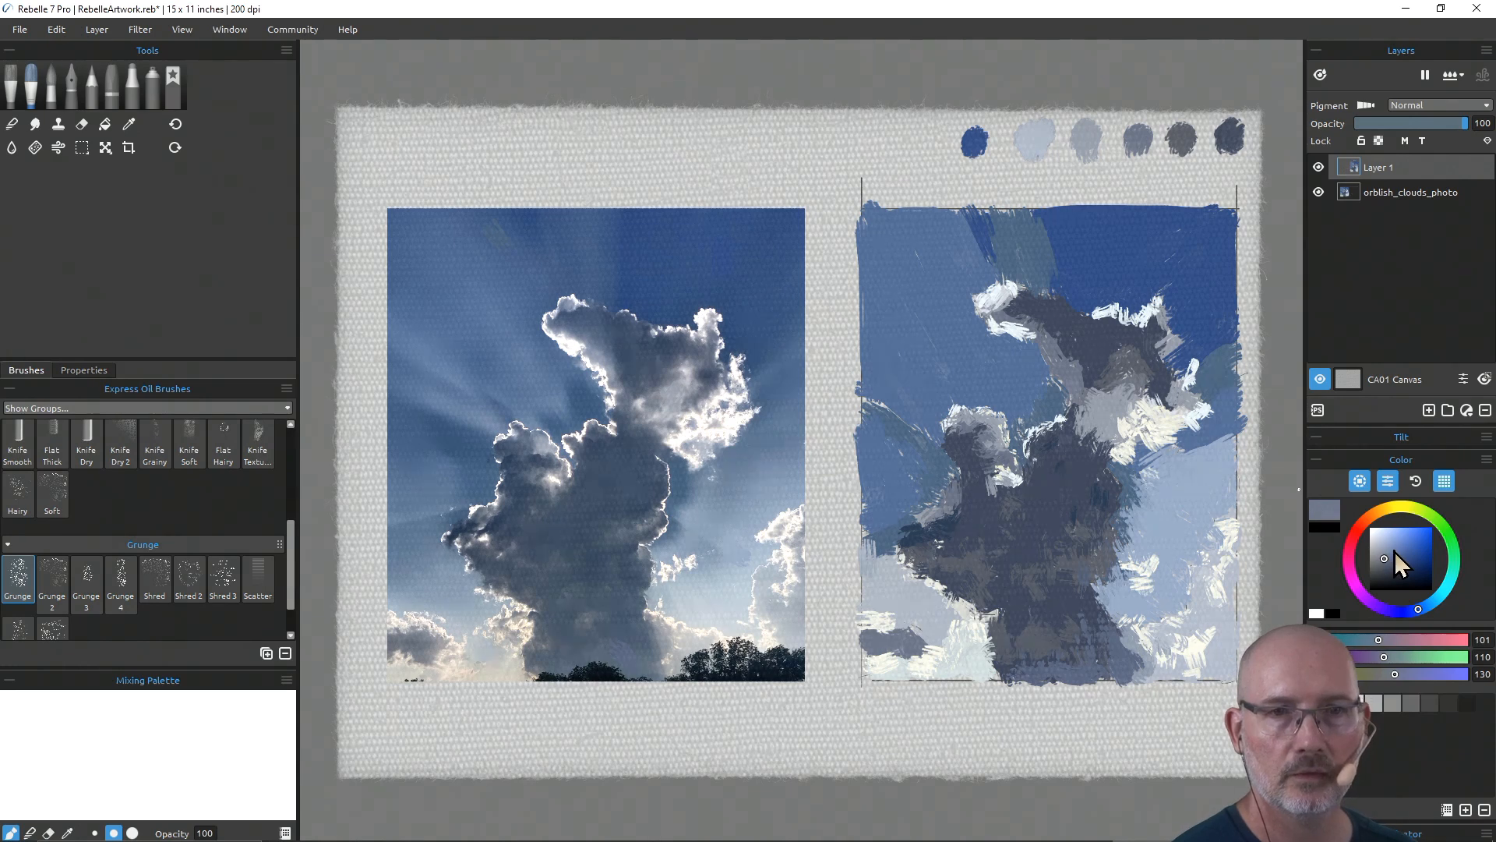
{"action": "left_click", "coordinate": [1391, 551]}
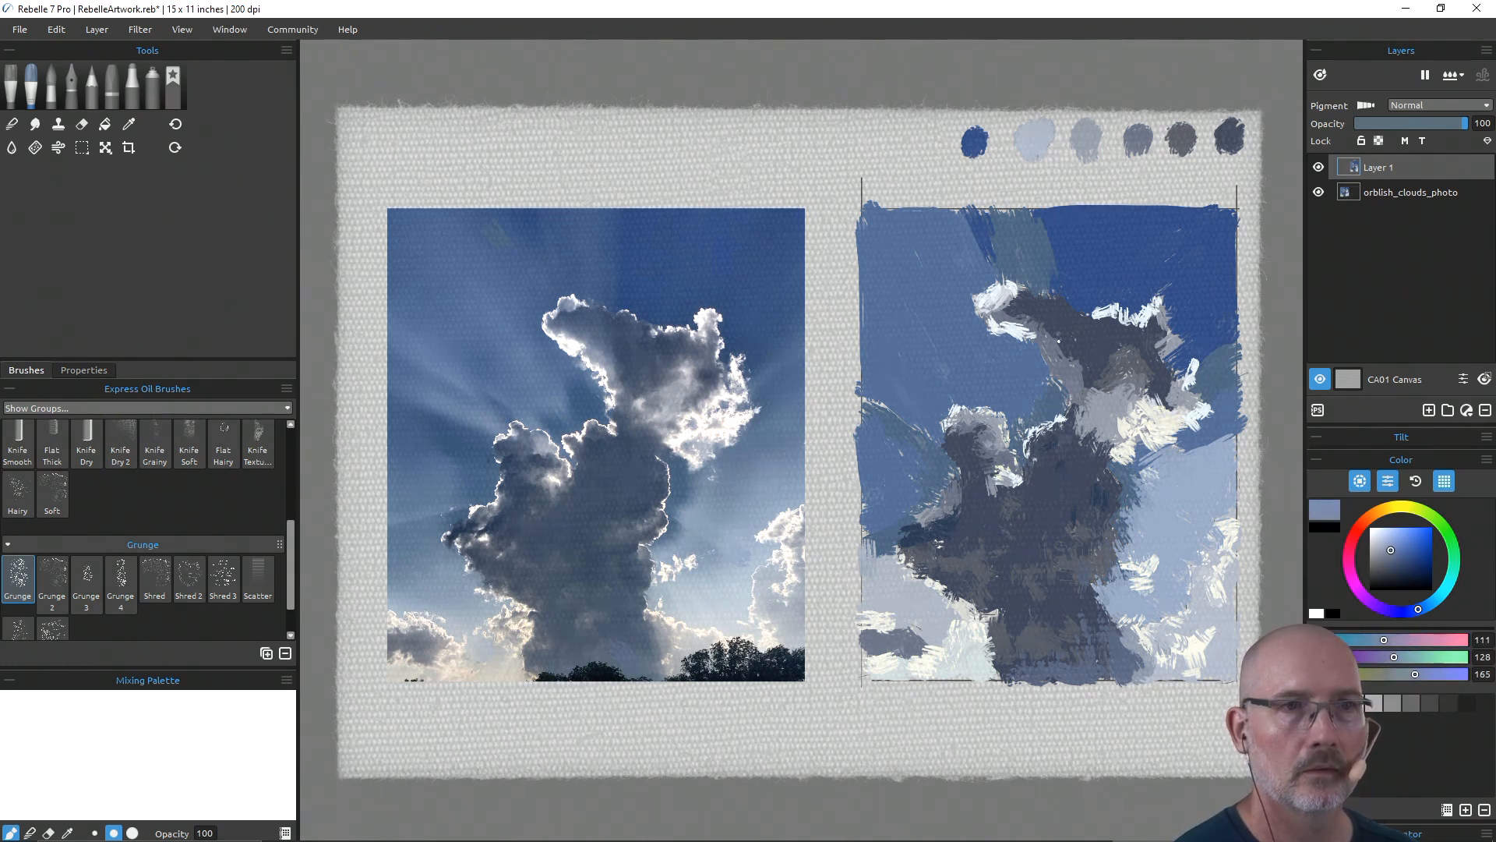
{"action": "mouse_move", "coordinate": [1055, 346]}
{"action": "left_mouse_down"}
{"action": "mouse_move", "coordinate": [1078, 368]}
{"action": "mouse_move", "coordinate": [1068, 306]}
{"action": "mouse_move", "coordinate": [1067, 353]}
{"action": "left_mouse_up"}
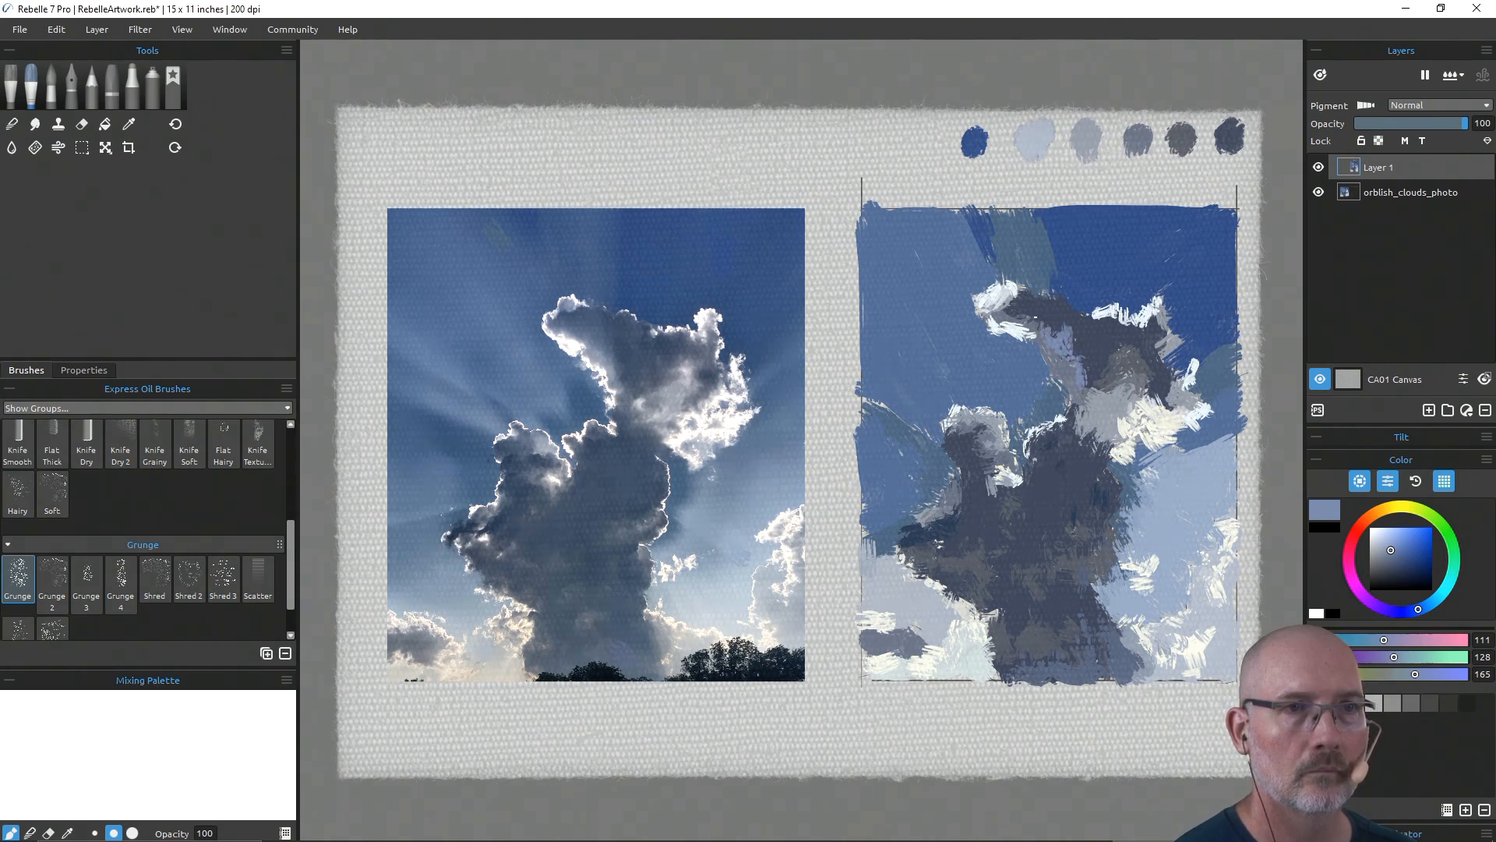
{"action": "left_click", "coordinate": [1032, 334], "text": "alt"}
{"action": "left_click_drag", "start_coordinate": [1056, 355], "coordinate": [1035, 308]}
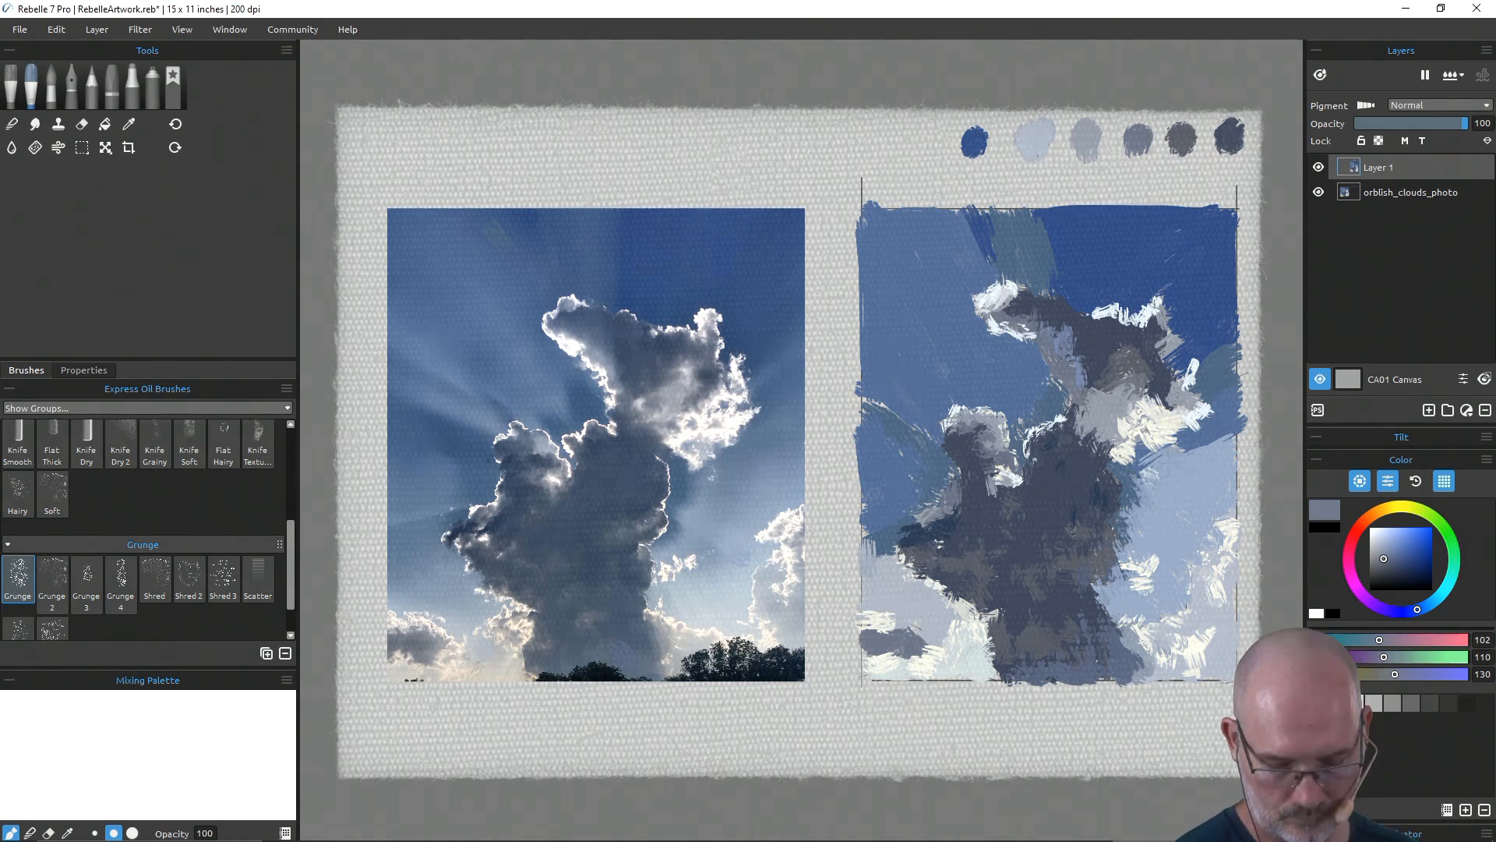
Step: Rework the upper cloud's left tip with sampled RGB 143, 154, 167, sky blue 84, 109, 147, dark 60, 69, 90 and off-white 217, 228, 232
{"action": "key", "text": "i"}
{"action": "left_click", "coordinate": [1016, 327]}
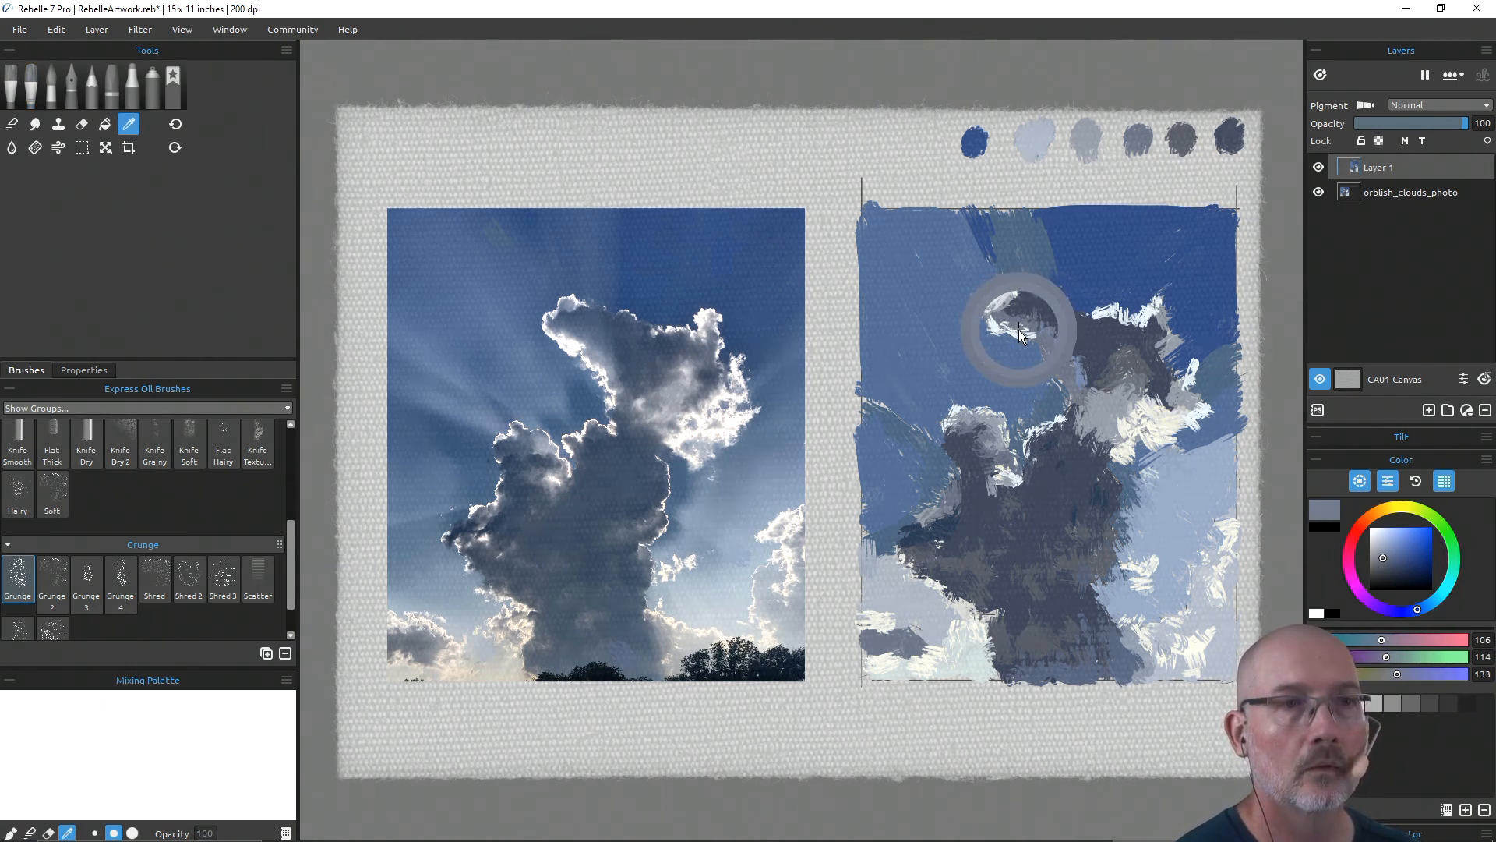
{"action": "left_click", "coordinate": [1017, 333]}
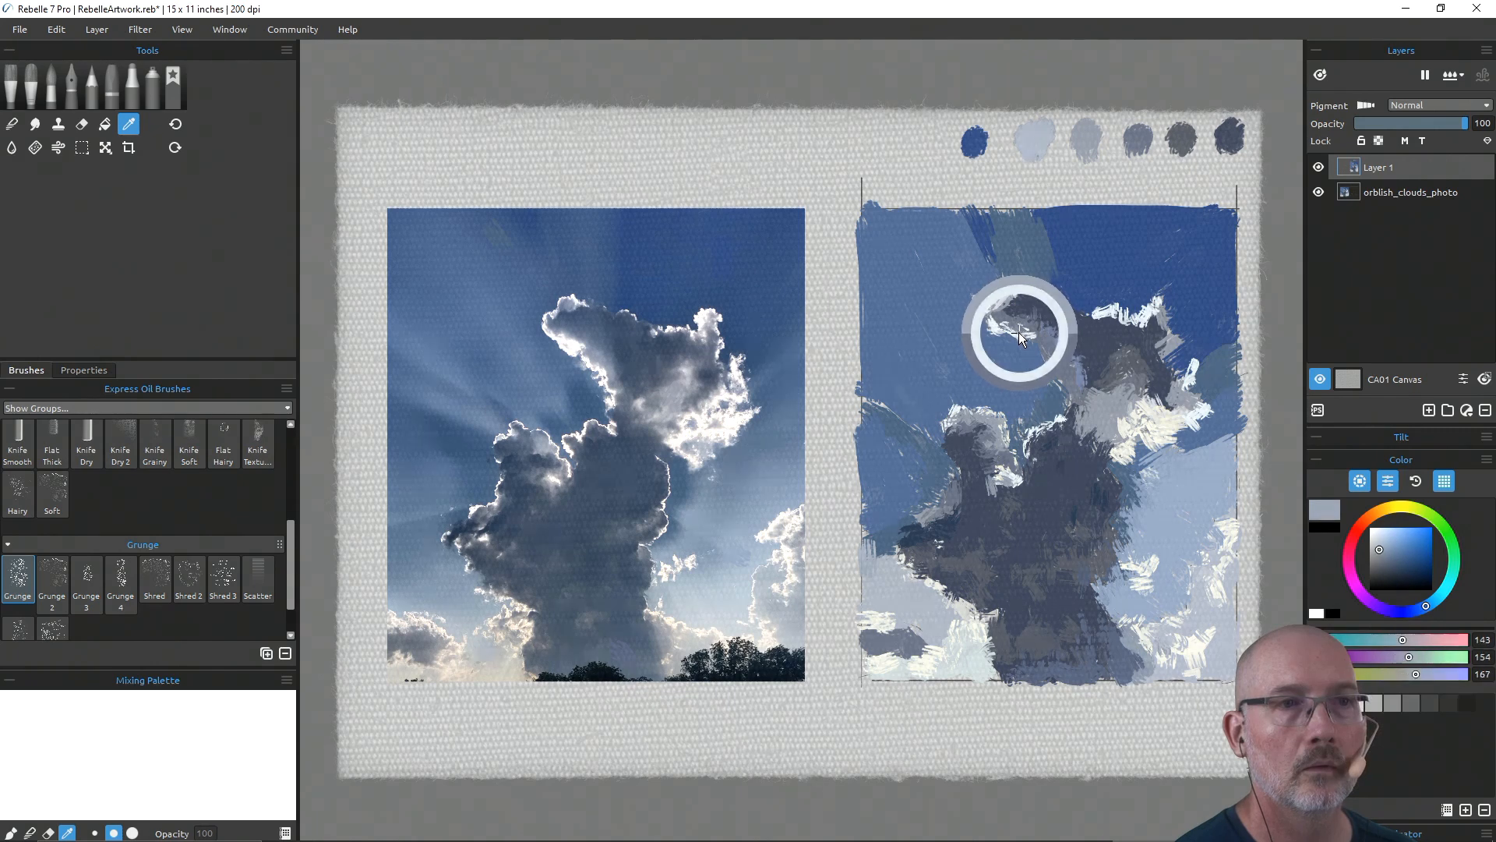
{"action": "key", "text": "b"}
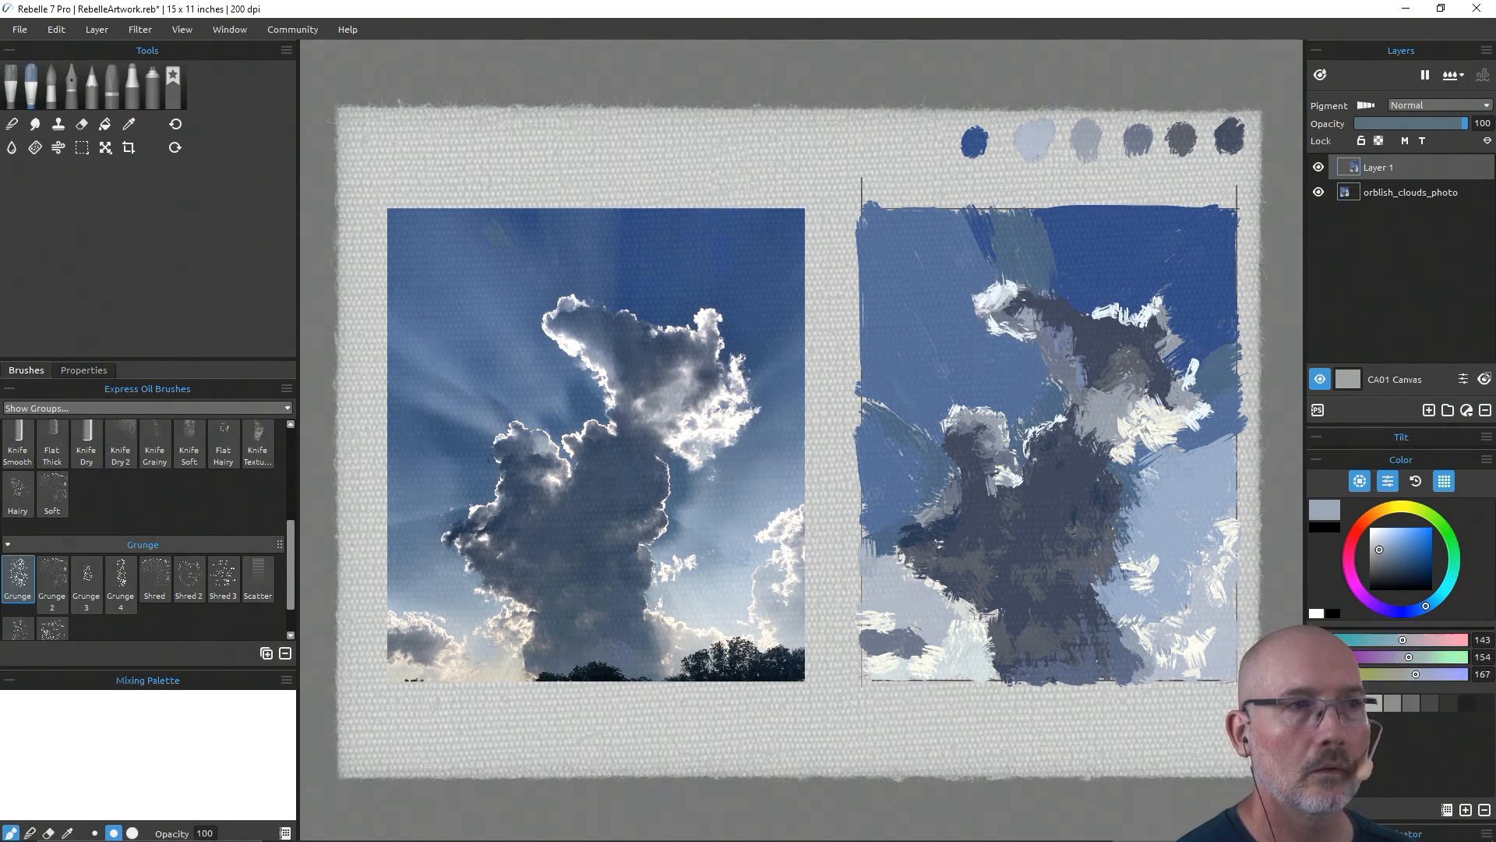
{"action": "left_click", "coordinate": [1063, 286], "text": "alt"}
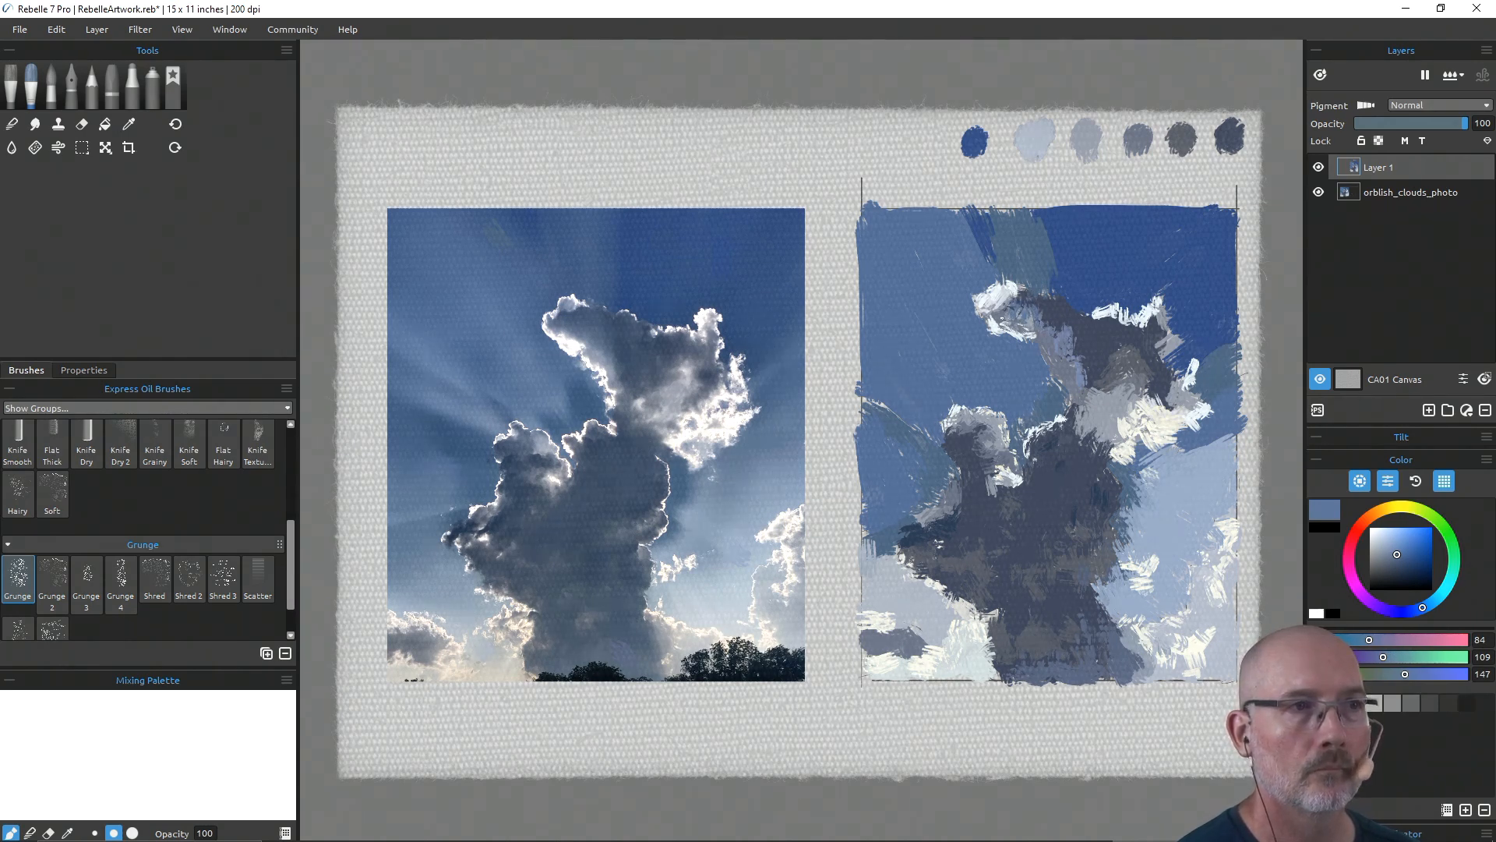
{"action": "mouse_move", "coordinate": [1007, 313]}
{"action": "left_mouse_down"}
{"action": "mouse_move", "coordinate": [994, 295]}
{"action": "mouse_move", "coordinate": [1010, 290]}
{"action": "left_mouse_up"}
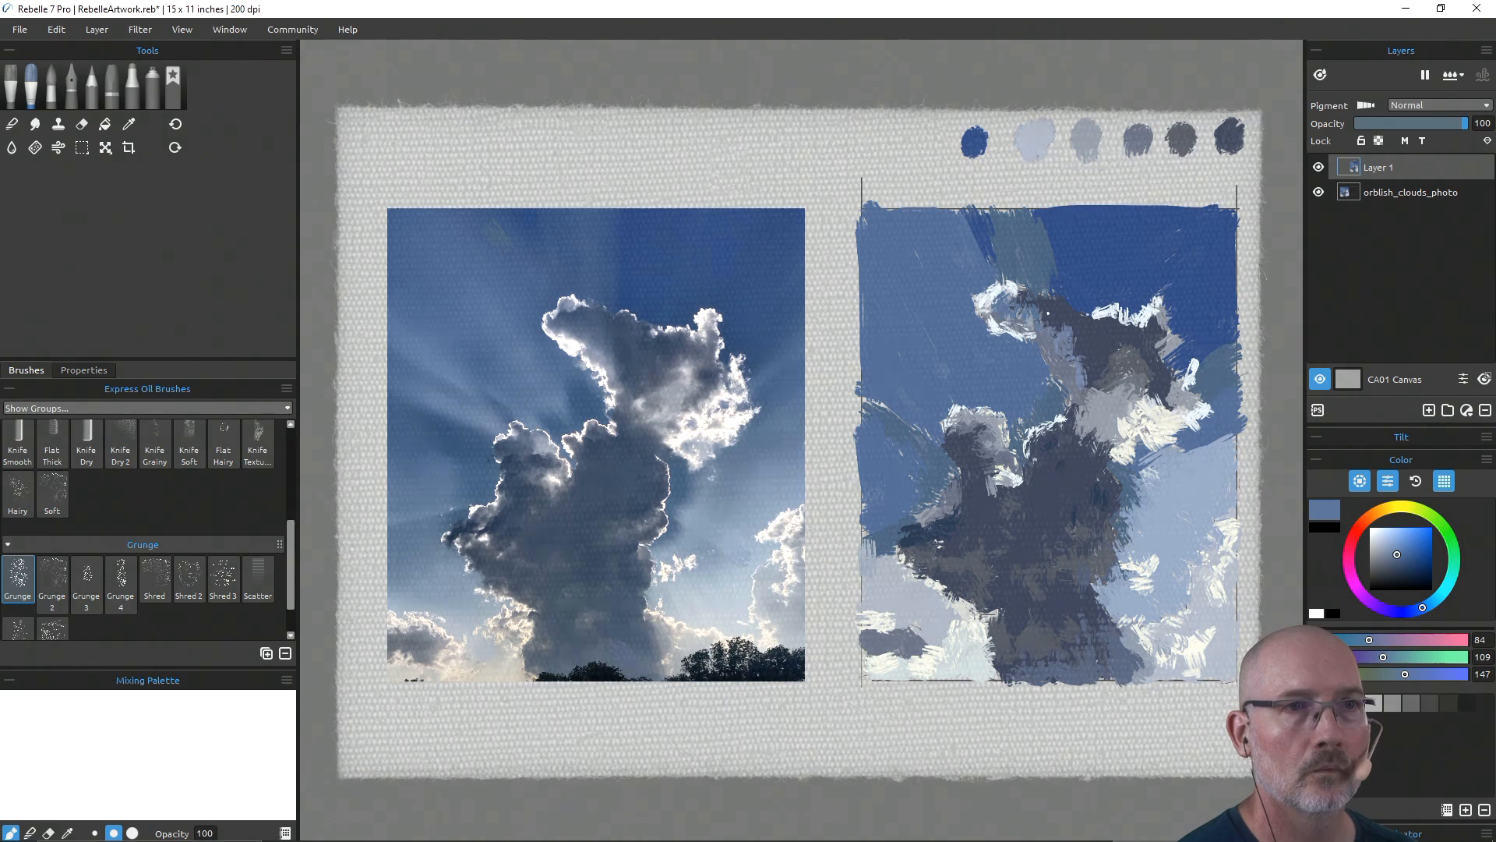
{"action": "left_click", "coordinate": [1047, 309], "text": "alt"}
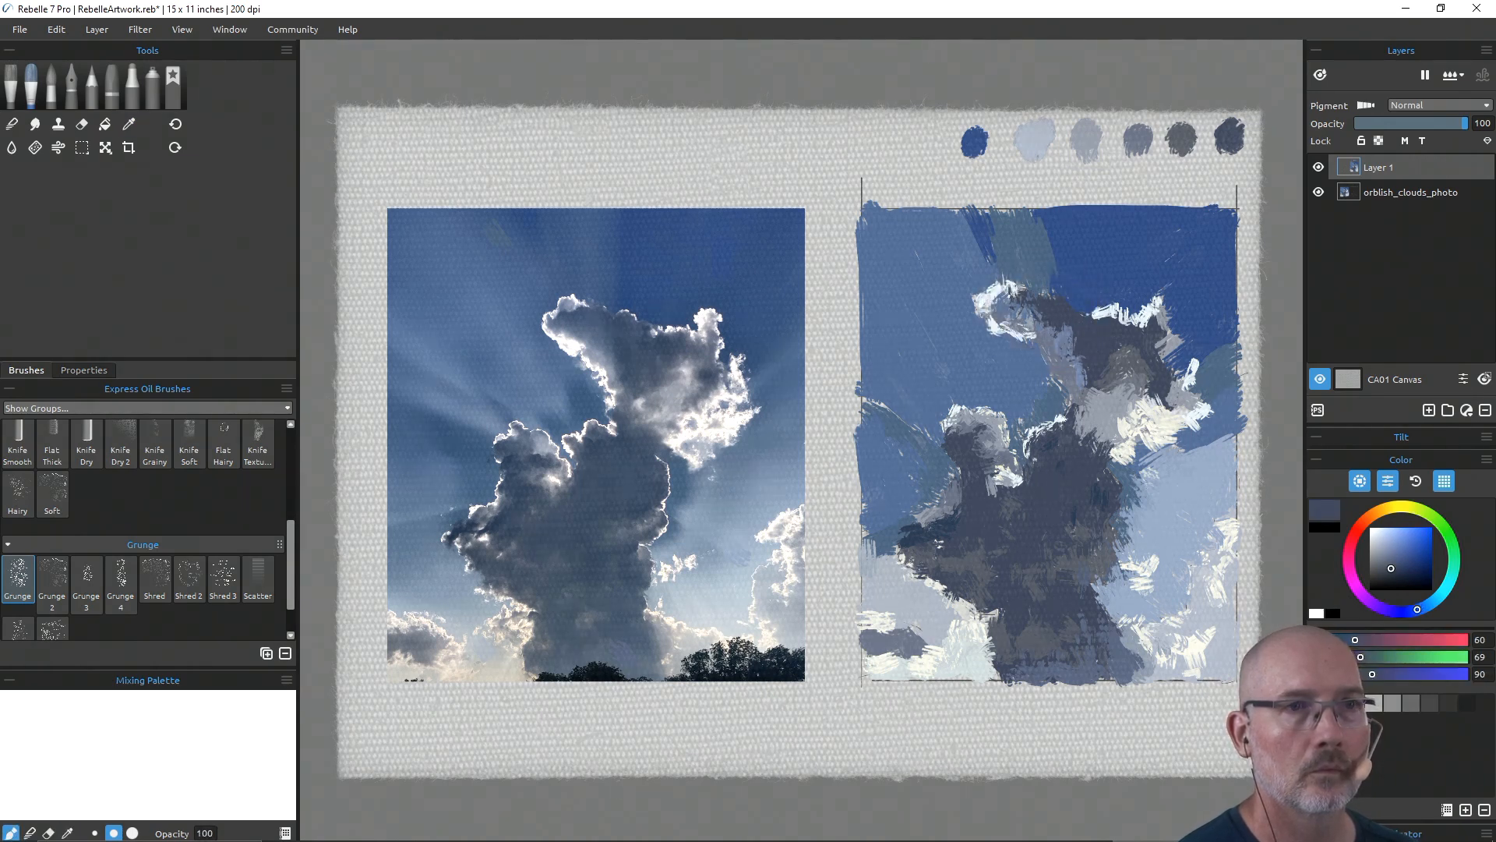
{"action": "left_click", "coordinate": [1001, 316], "text": "alt"}
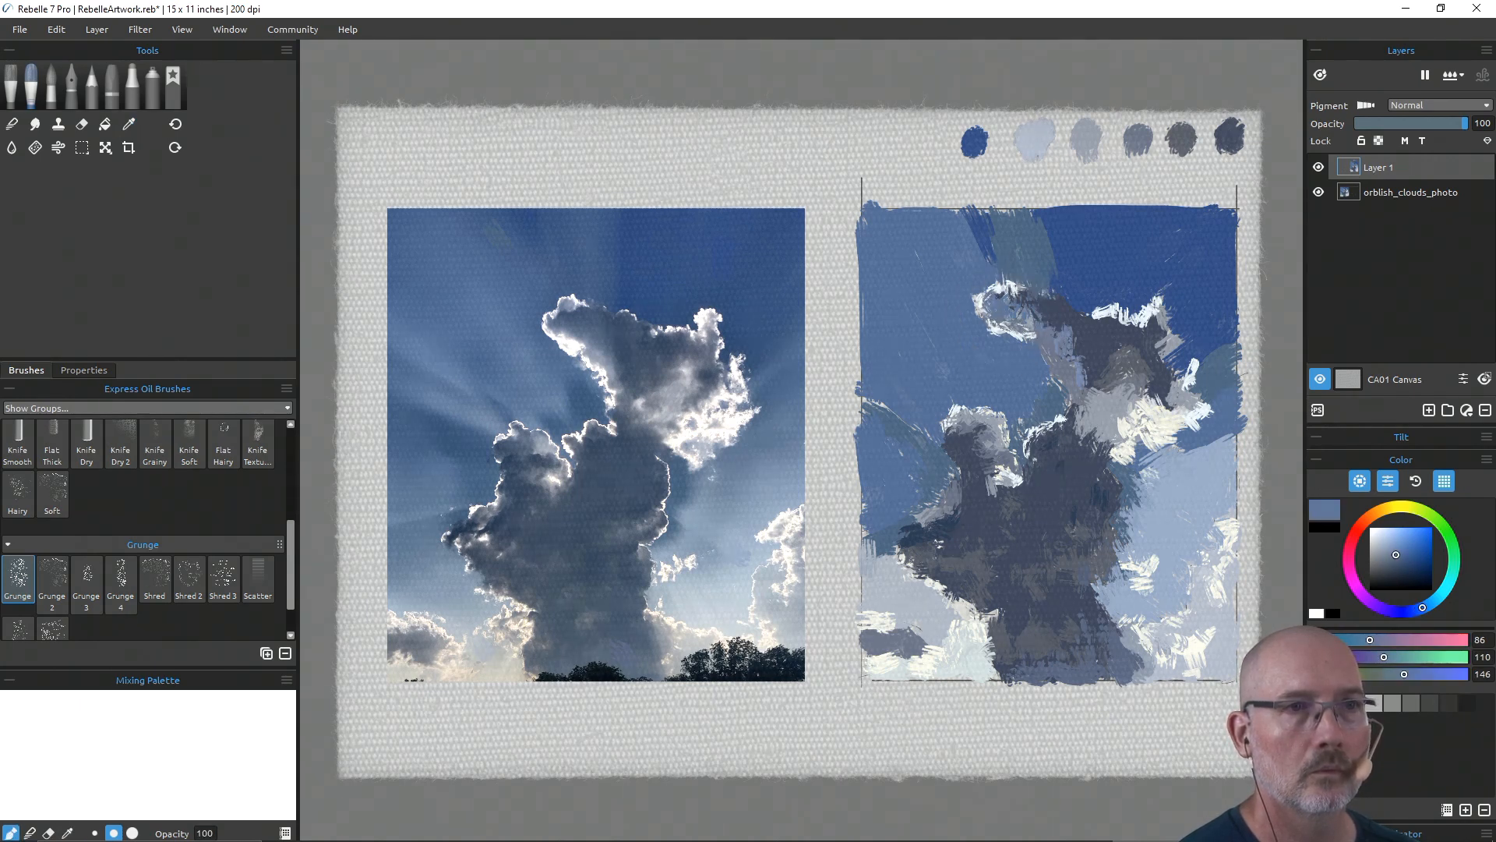
{"action": "left_click", "coordinate": [997, 330], "text": "alt"}
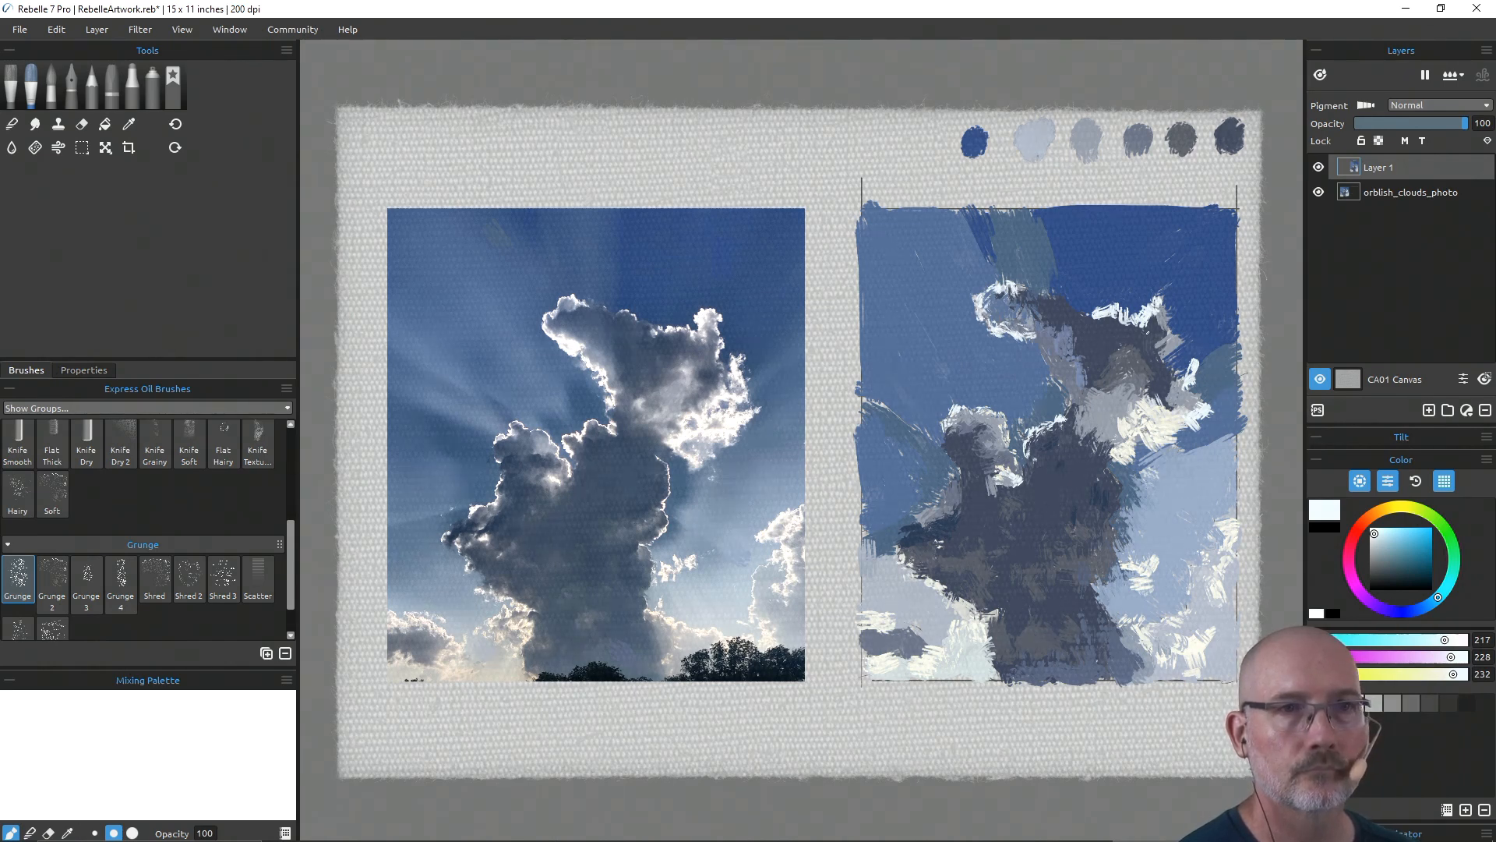
Step: Break up the upper cloud's right lobe and dark centre with sampled greys RGB 128, 135, 148 and 85, 89, 101
{"action": "key", "text": "i"}
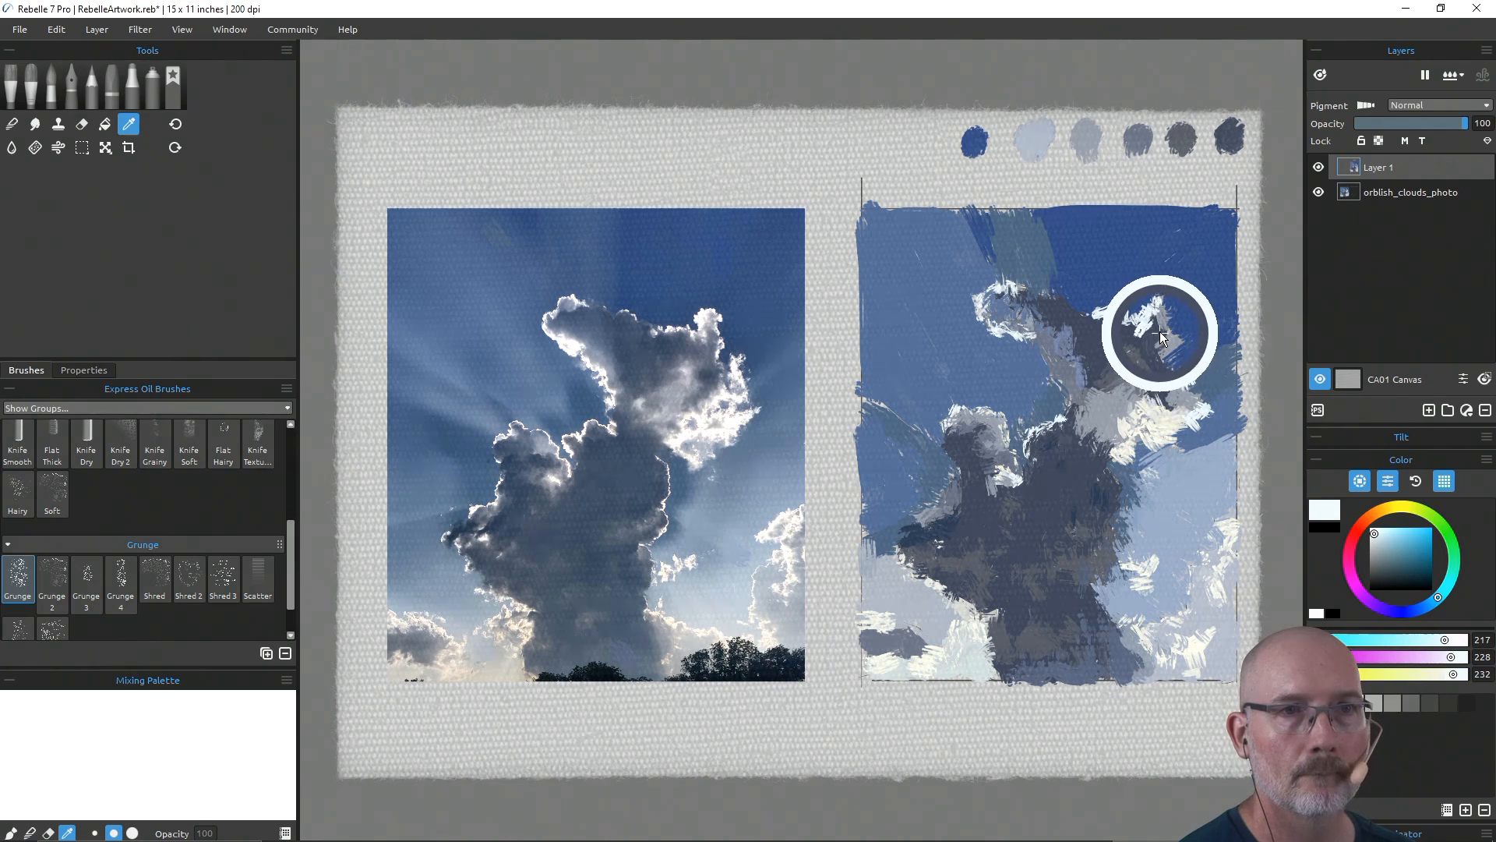
{"action": "left_click", "coordinate": [1160, 325]}
{"action": "key", "text": "b"}
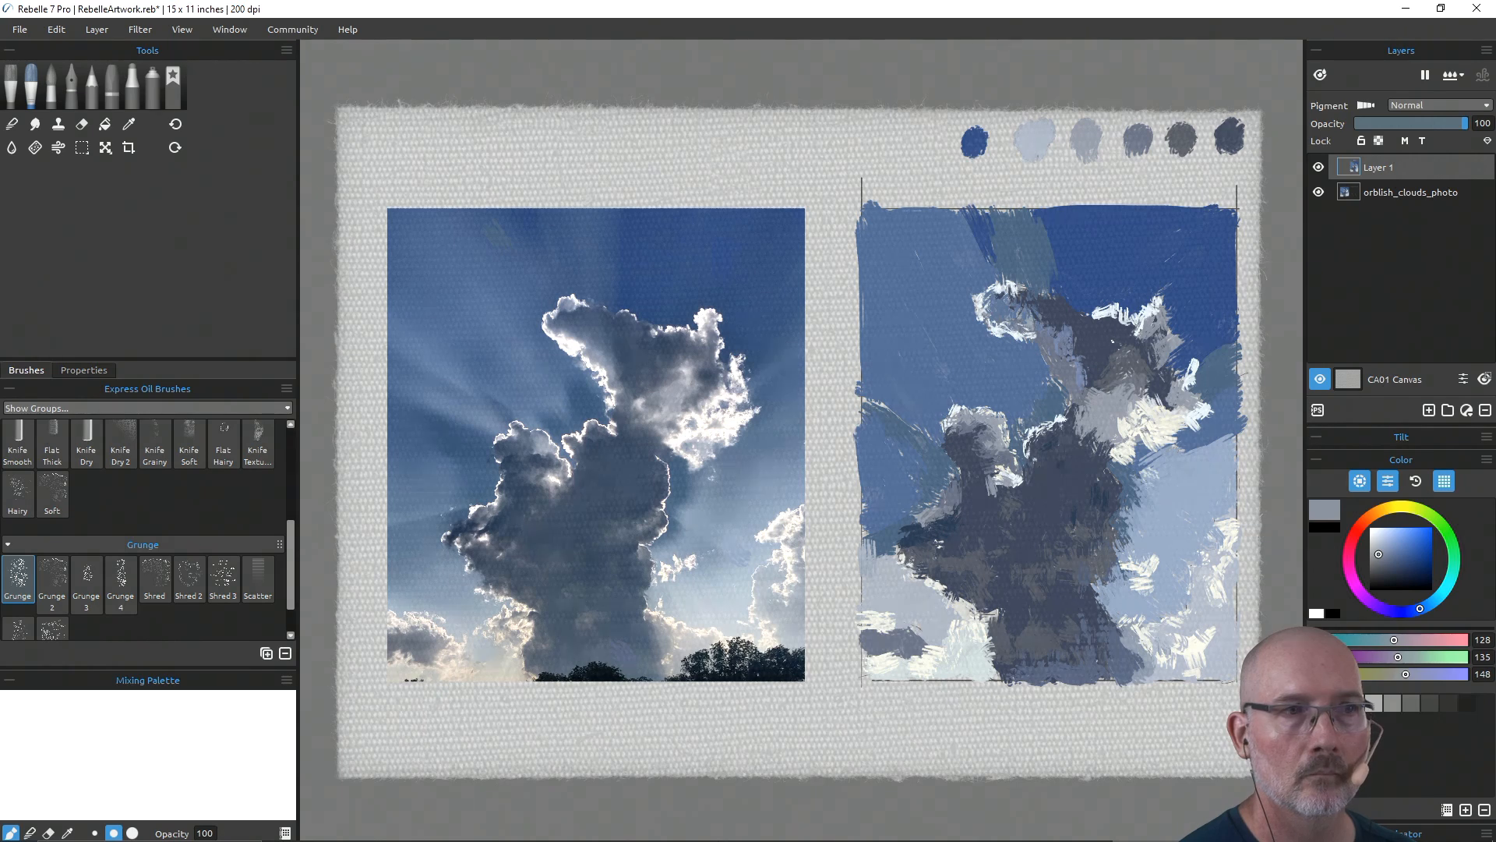
{"action": "left_click", "coordinate": [1114, 344], "text": "alt"}
{"action": "left_click", "coordinate": [1117, 352], "text": "alt"}
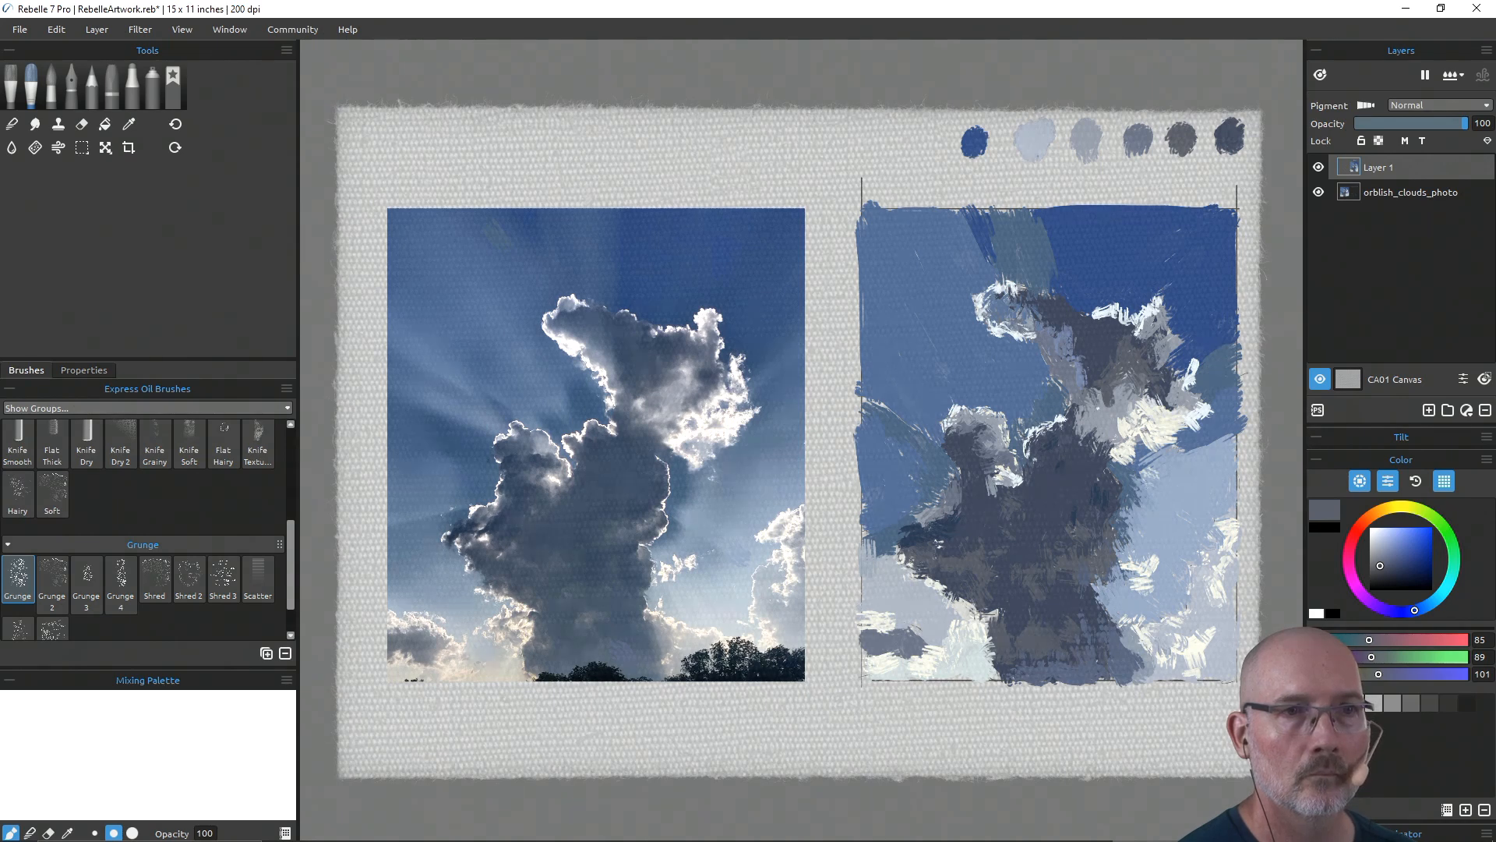
Step: Refine the upper cloud's lower-right edge with light grey RGB 198, 198, 198, sky blue 79, 105, 146 and mid grey 140, 147, 161
{"action": "mouse_move", "coordinate": [1138, 416]}
{"action": "left_mouse_down"}
{"action": "mouse_move", "coordinate": [1177, 400]}
{"action": "mouse_move", "coordinate": [1161, 433]}
{"action": "left_mouse_up"}
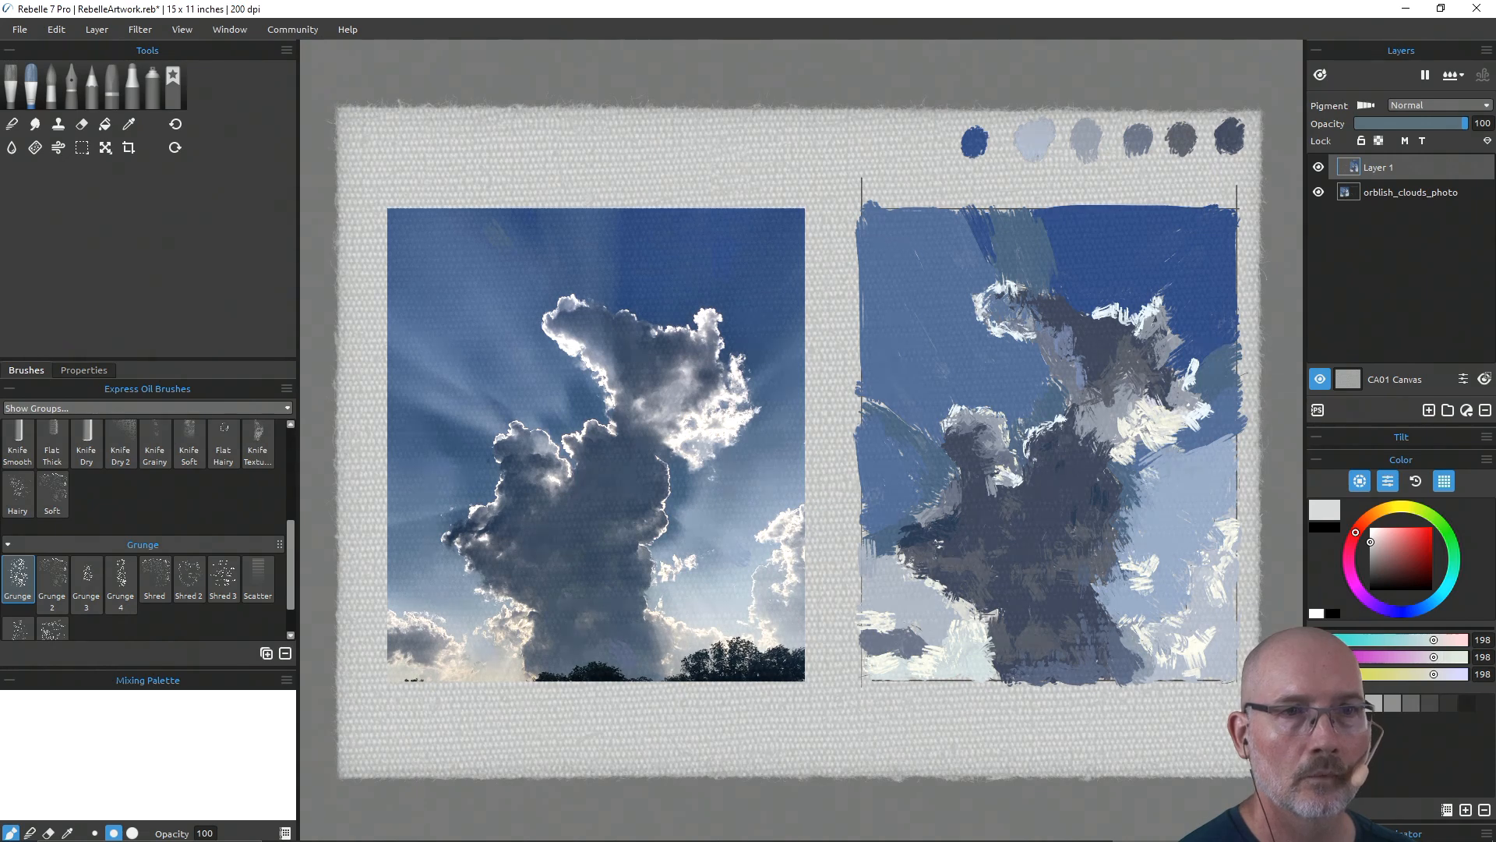
{"action": "mouse_move", "coordinate": [1211, 389]}
{"action": "left_mouse_down"}
{"action": "mouse_move", "coordinate": [1200, 394]}
{"action": "mouse_move", "coordinate": [1236, 387]}
{"action": "mouse_move", "coordinate": [1212, 407]}
{"action": "left_mouse_up"}
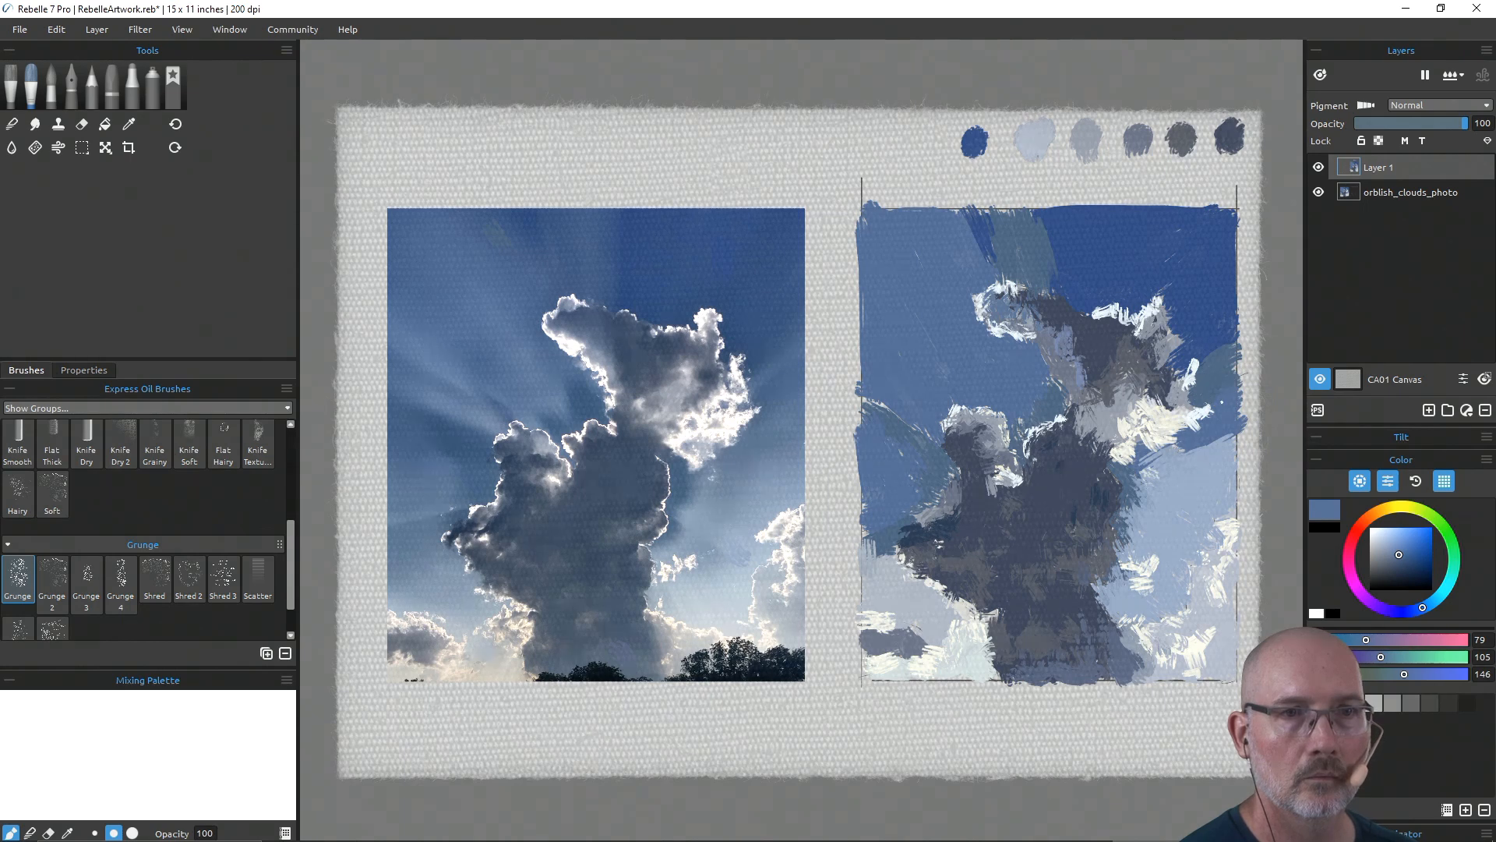
{"action": "left_click_drag", "start_coordinate": [1152, 448], "coordinate": [1102, 433]}
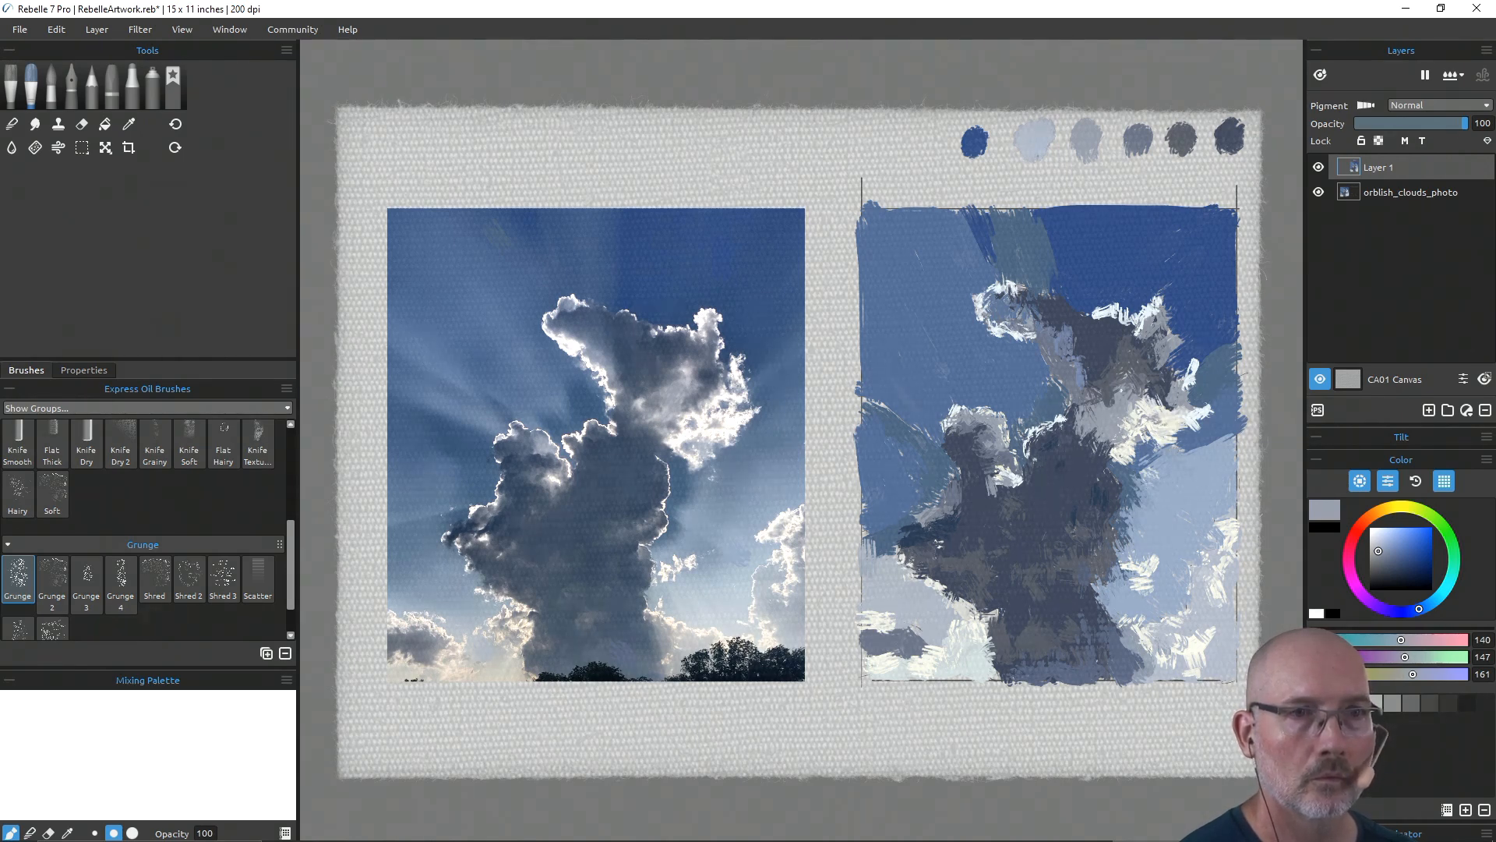
Step: Add texture and highlights to the upper cloud with sampled RGB 84, 88, 101, 141, 147, 161 and 214, 225, 229, then pick deep blue 46, 75, 133
{"action": "left_click", "coordinate": [1152, 367], "text": "alt"}
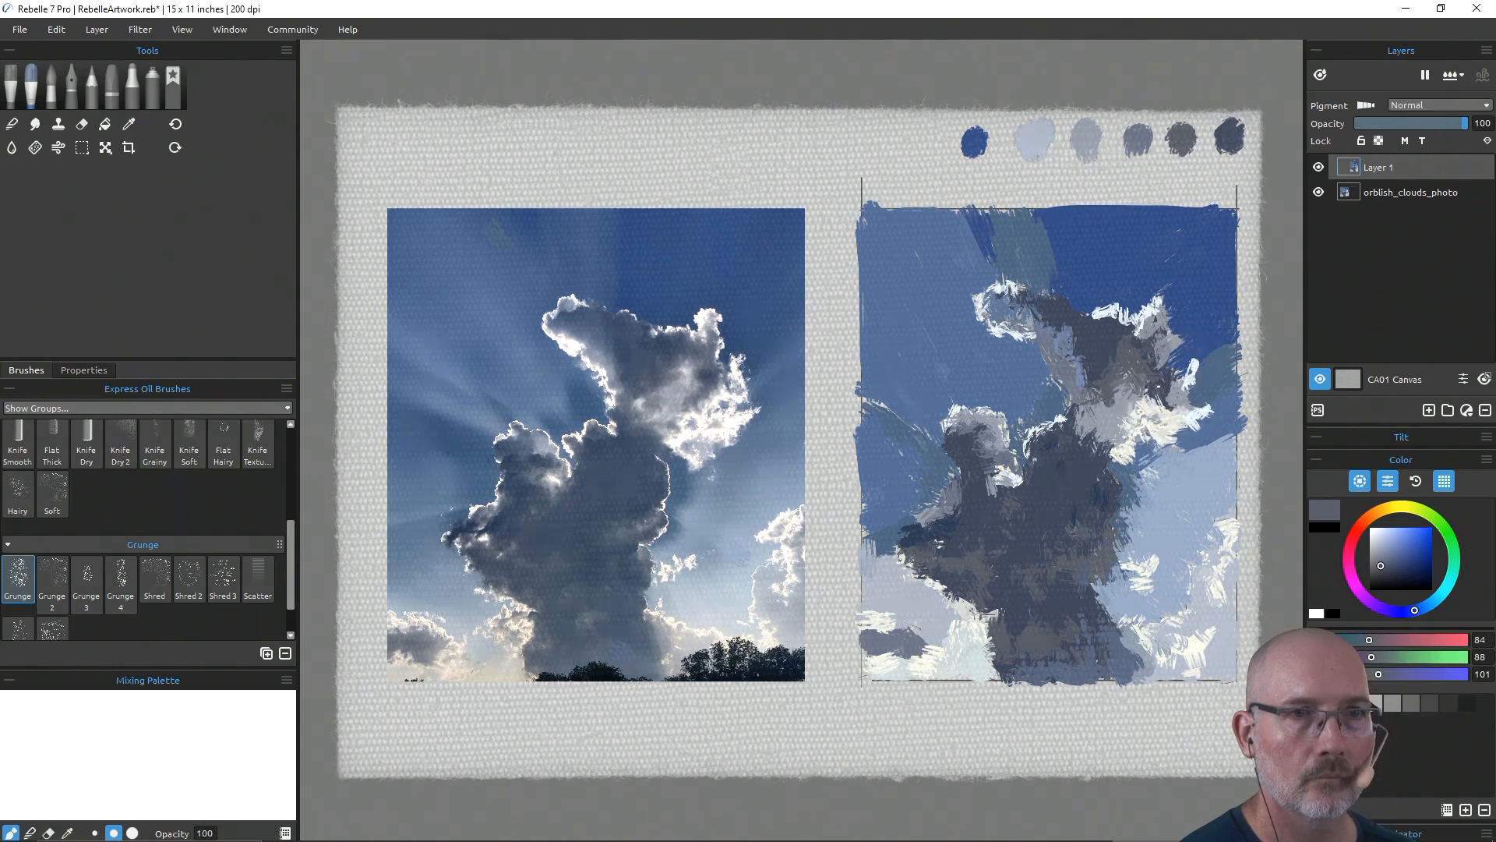
{"action": "left_click", "coordinate": [1106, 382], "text": "alt"}
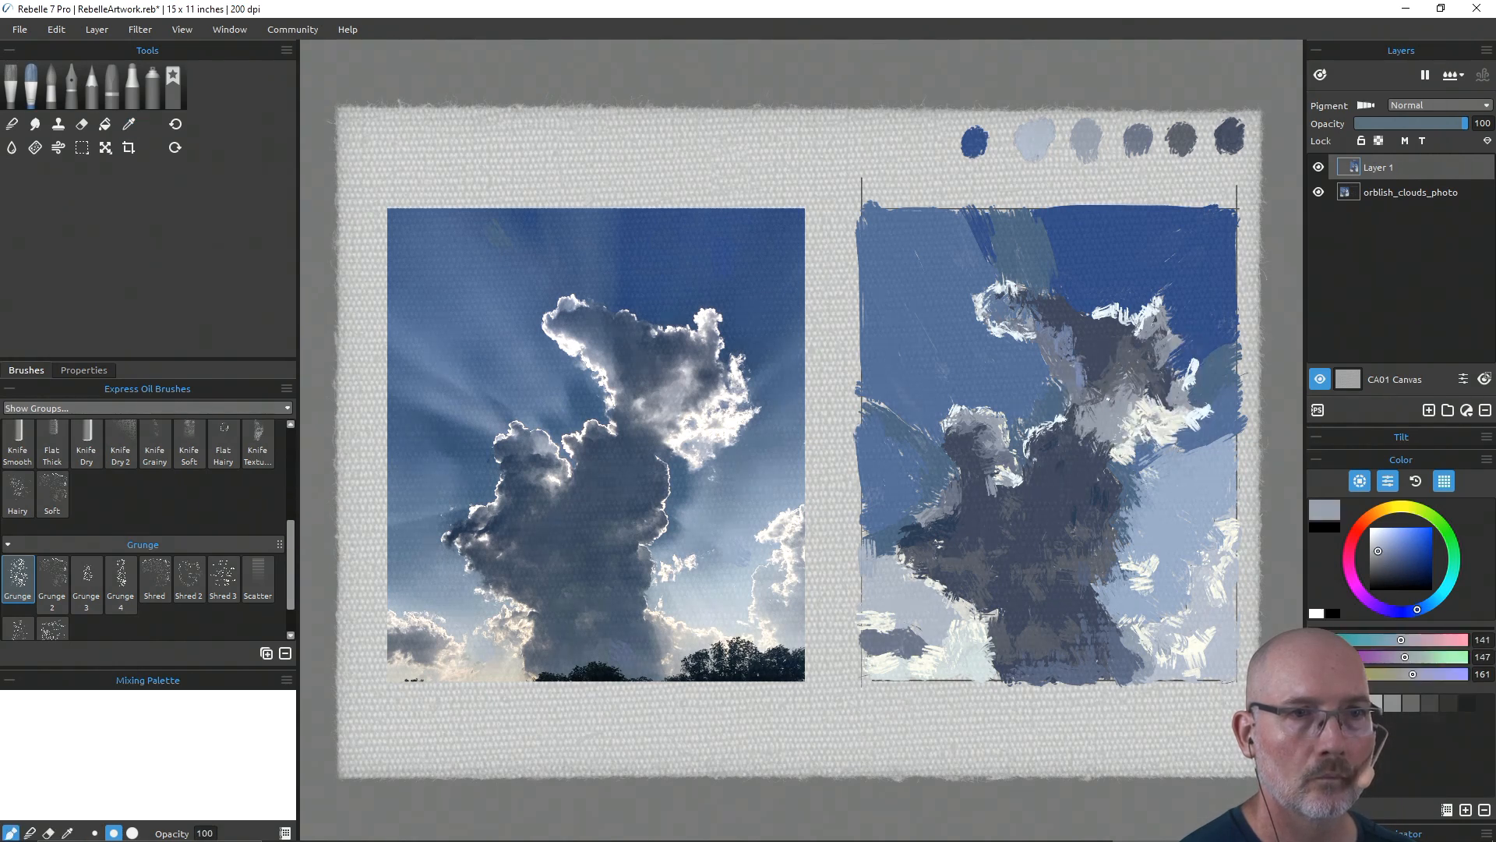
{"action": "left_click", "coordinate": [1138, 329], "text": "alt"}
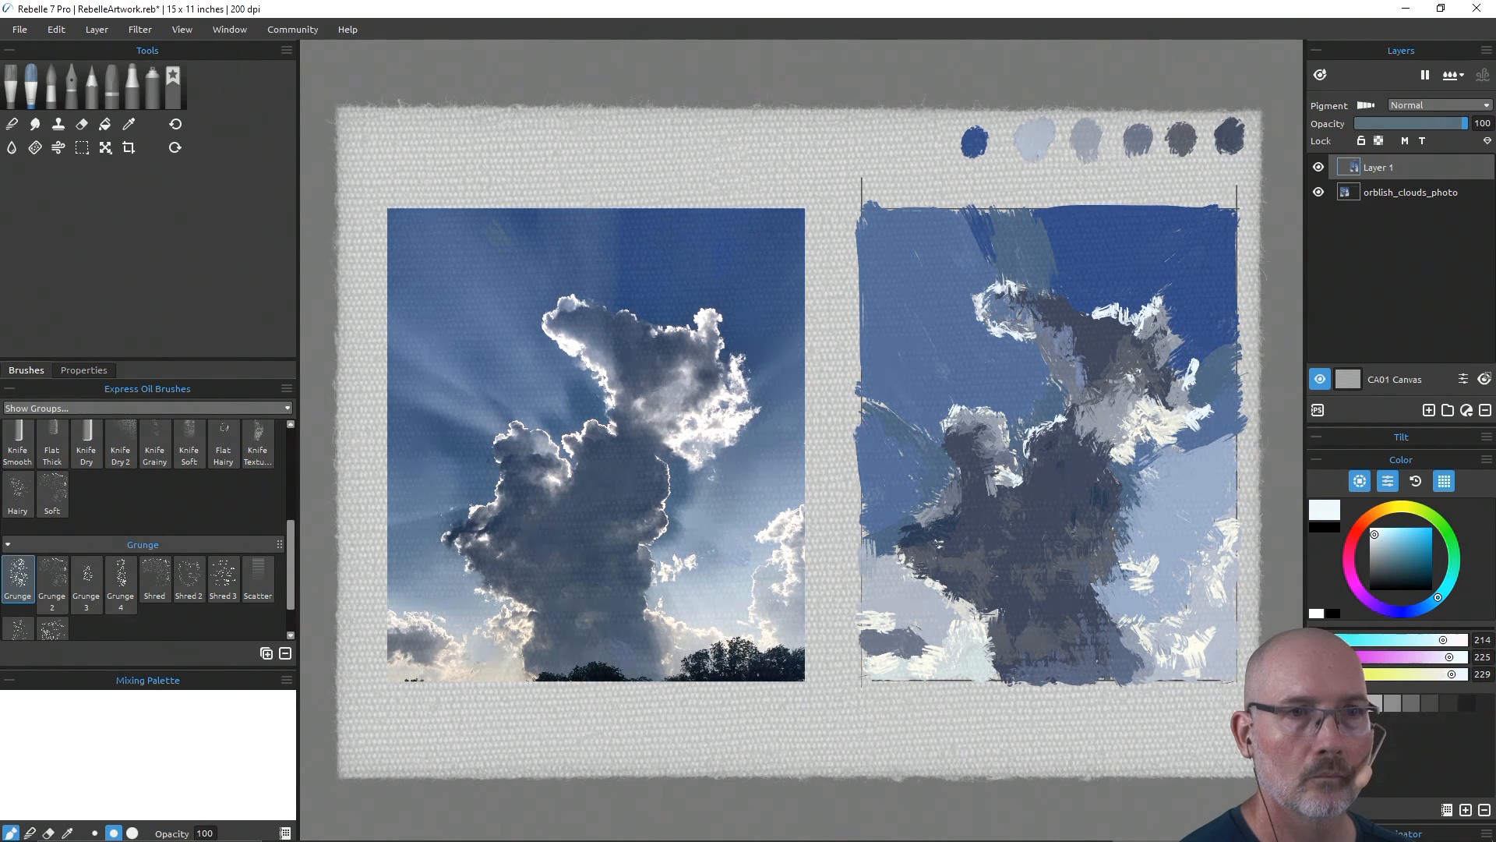
{"action": "left_click", "coordinate": [1102, 294], "text": "alt"}
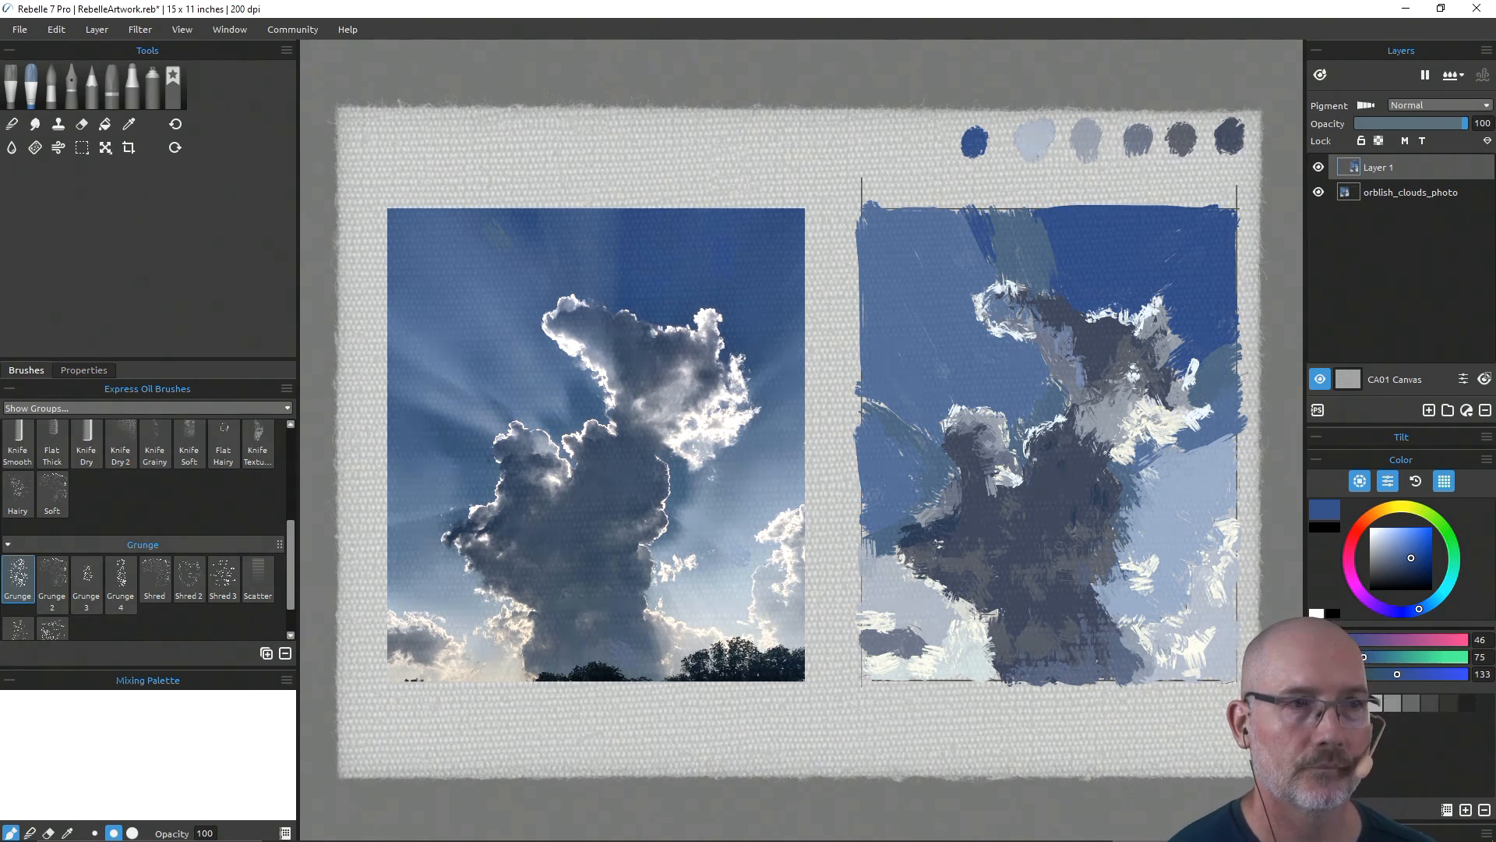
Step: Texture the upper cloud's left and central body with sampled dark RGB 65, 74, 94 and blues 111, 128, 165 and 83, 96, 122
{"action": "left_click", "coordinate": [1105, 430], "text": "alt"}
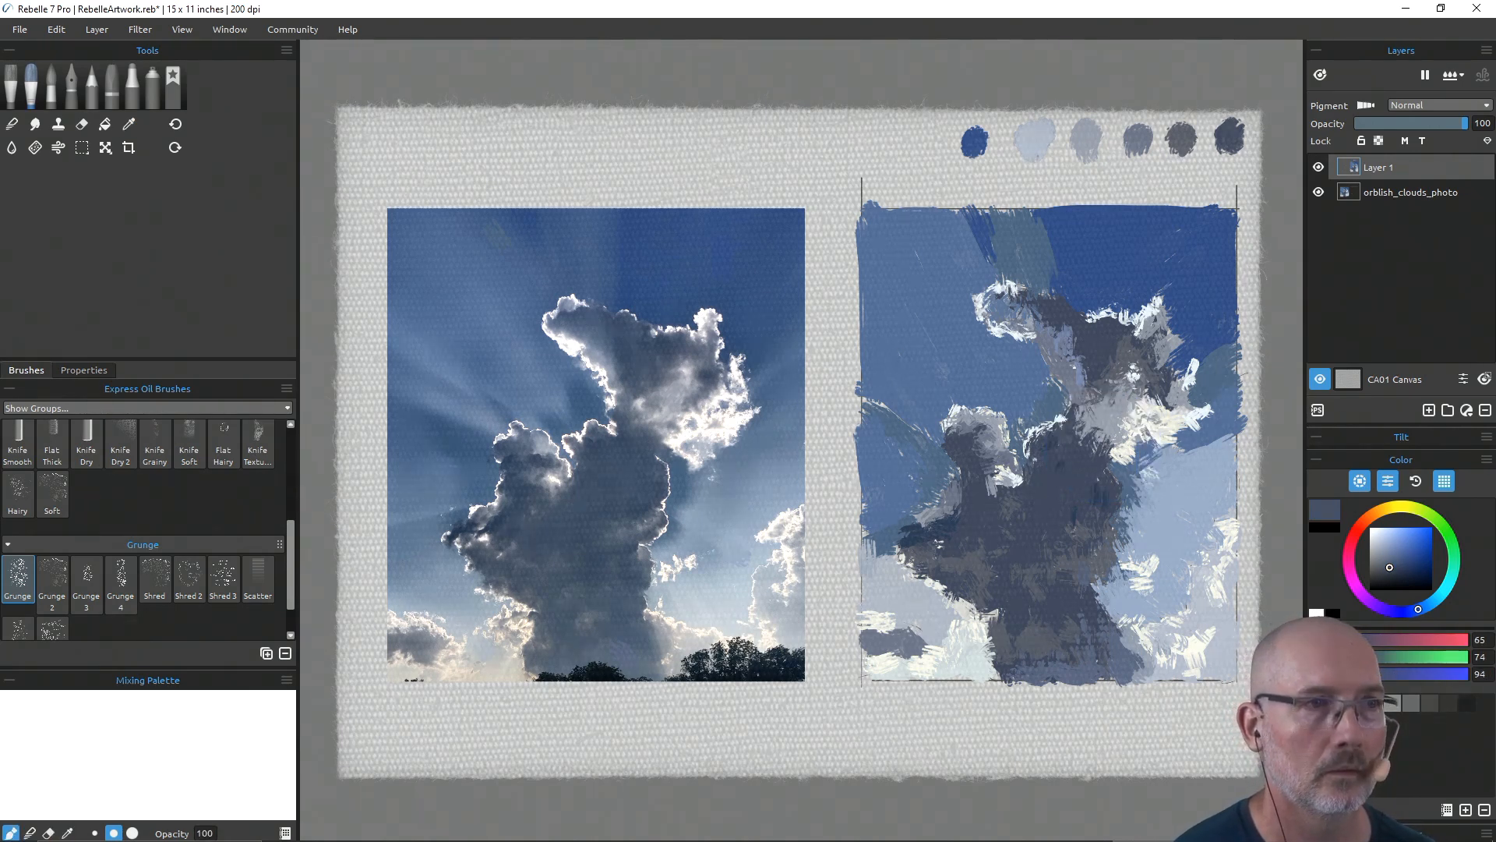
{"action": "left_click_drag", "start_coordinate": [1045, 336], "coordinate": [1069, 360]}
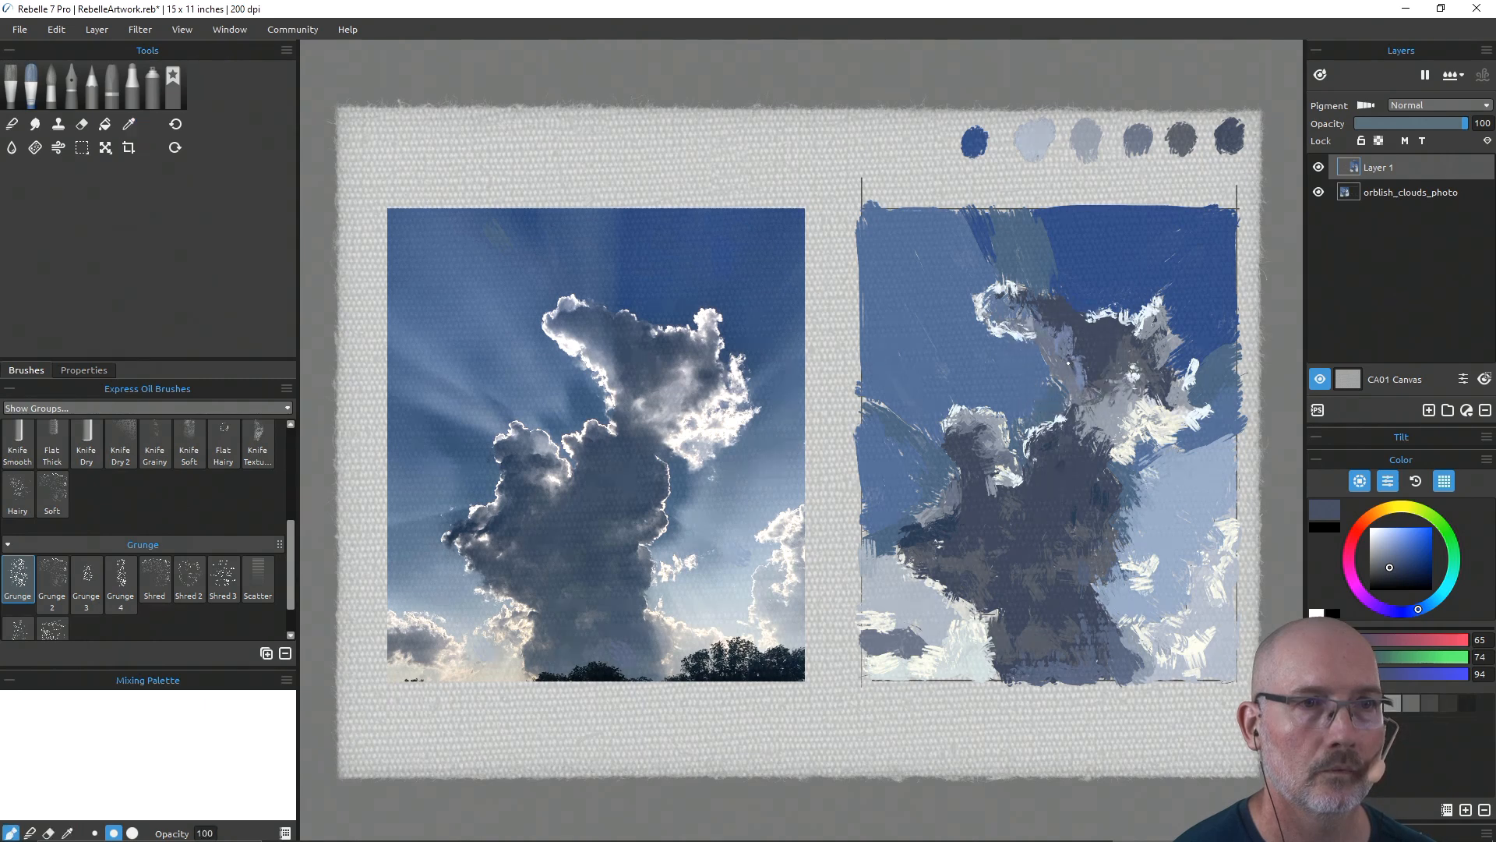
{"action": "left_click", "coordinate": [1077, 368], "text": "alt"}
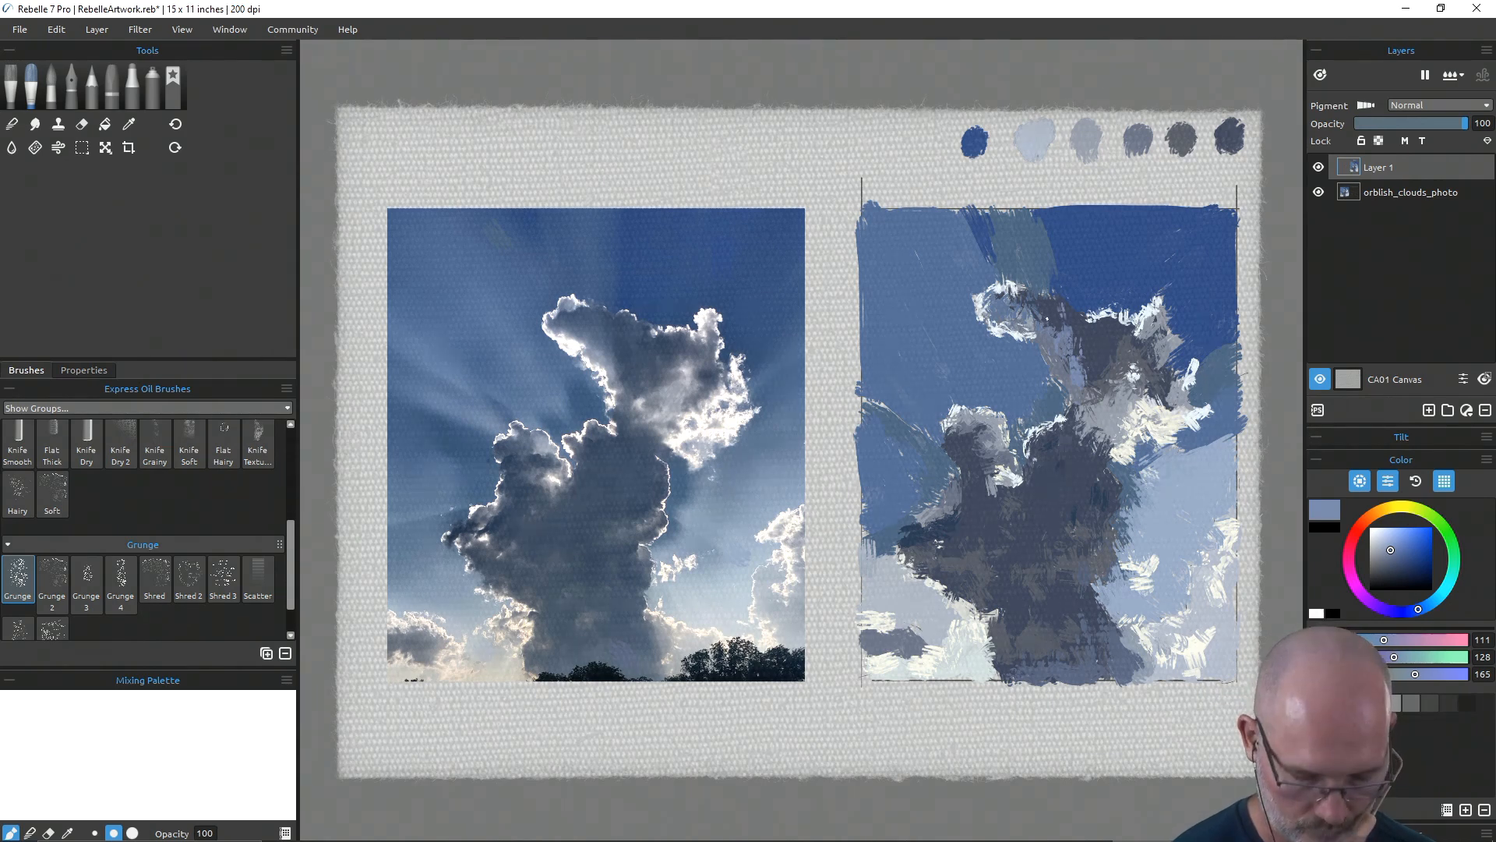
{"action": "left_click", "coordinate": [1052, 320], "text": "alt"}
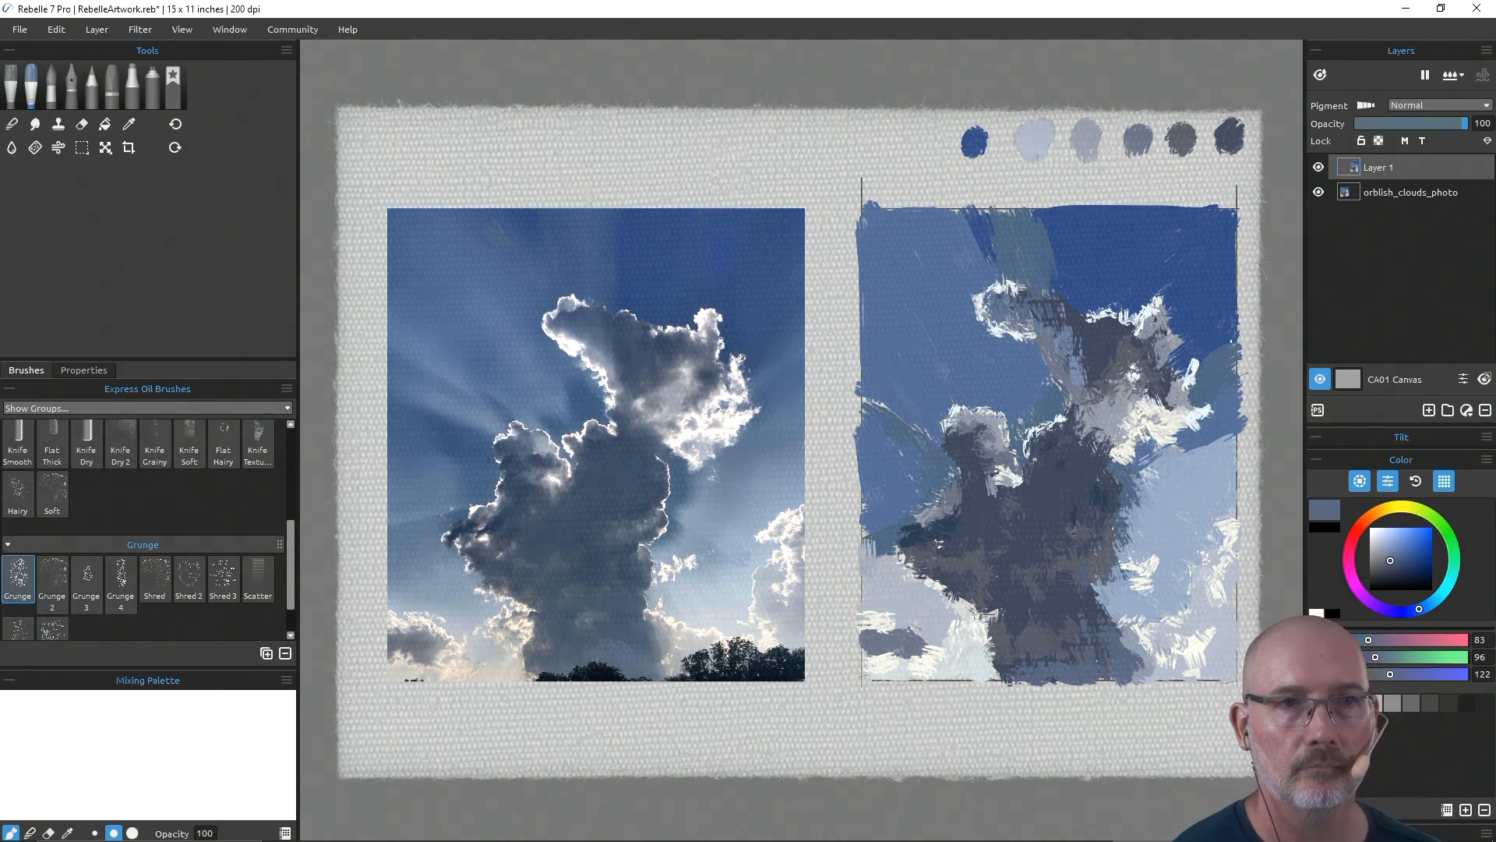
Step: Trim the upper cloud's right edge with sampled sky blues RGB 71, 97, 127, 79, 101, 146 and 46, 75, 132
{"action": "key", "text": "alt"}
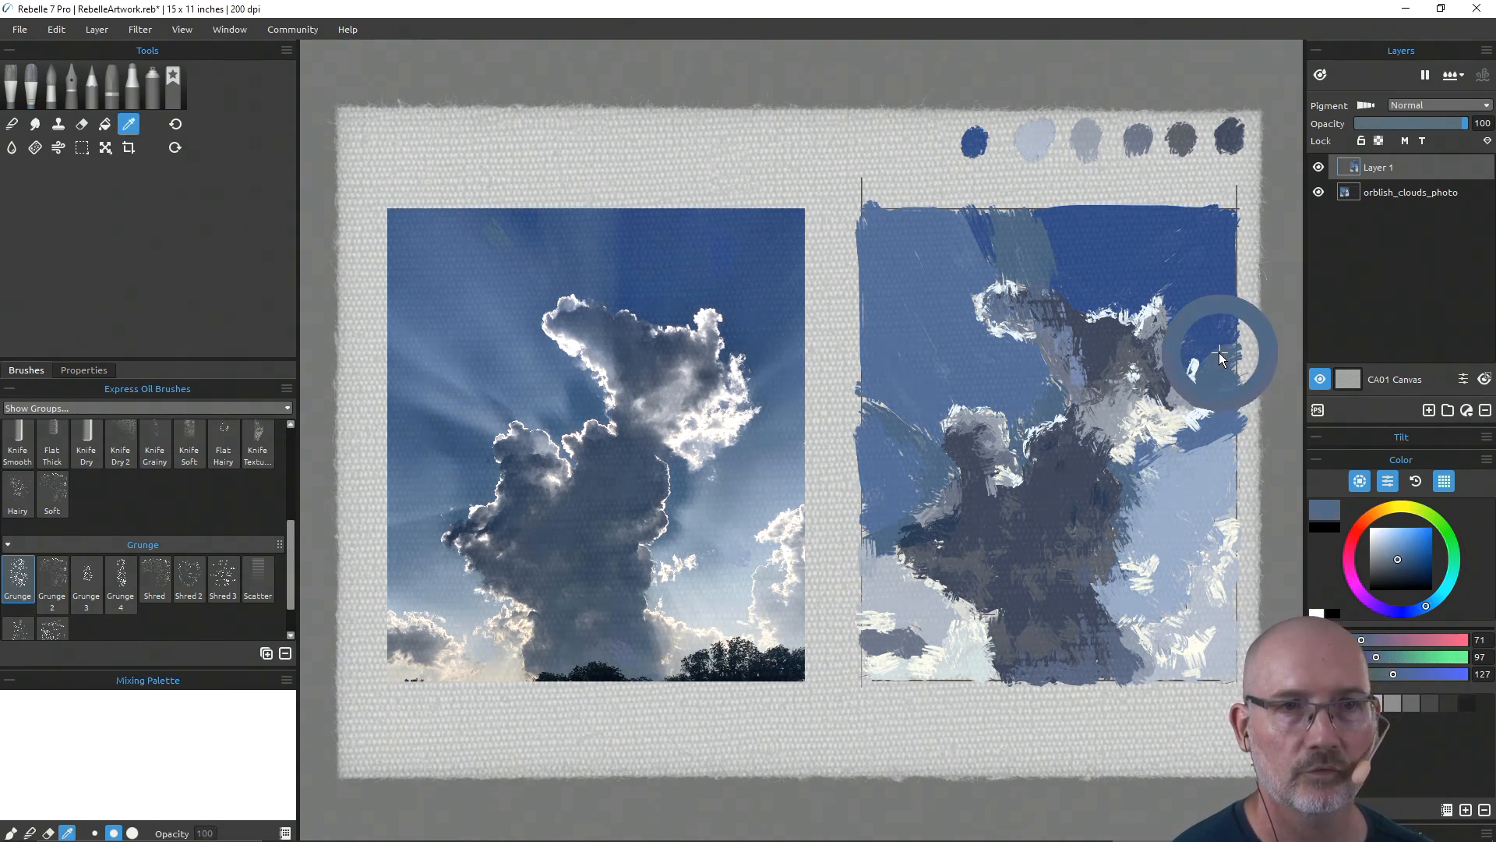
{"action": "left_click", "coordinate": [1209, 355]}
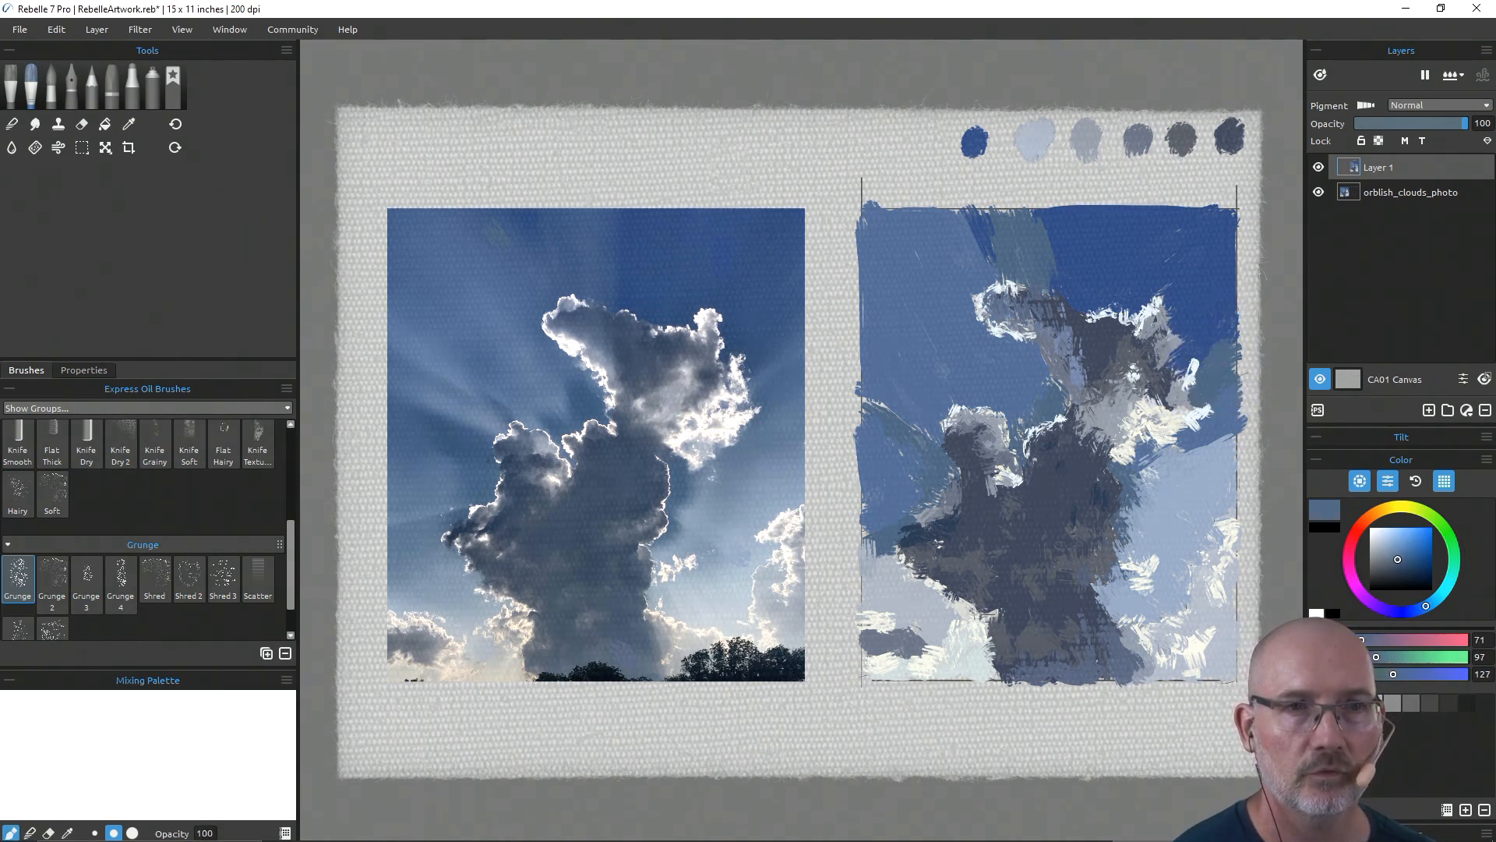
{"action": "key", "text": "alt"}
{"action": "left_click", "coordinate": [1229, 324]}
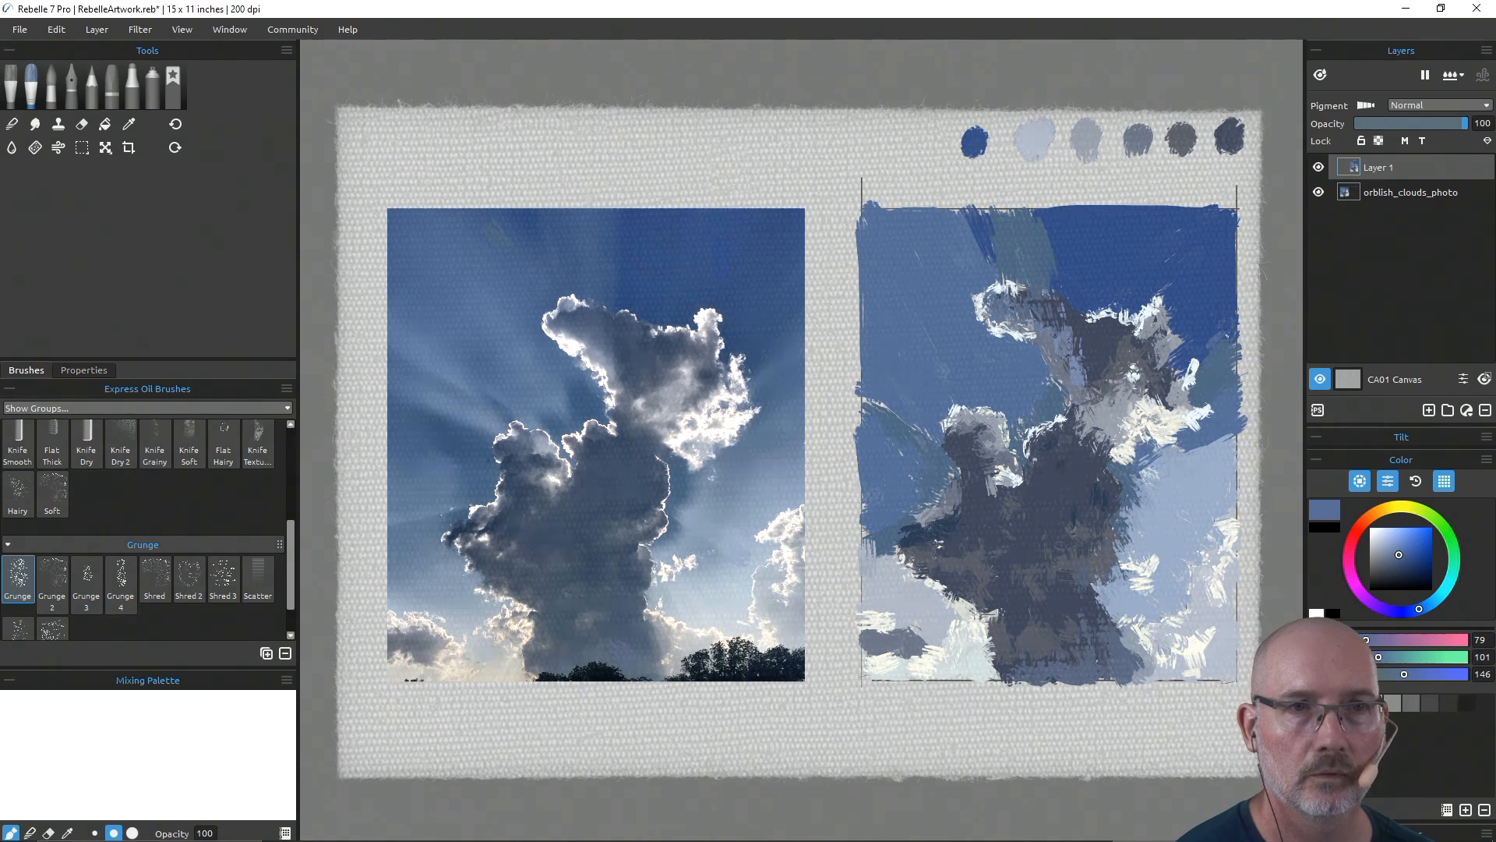
{"action": "key", "text": "alt"}
{"action": "left_click", "coordinate": [1202, 347]}
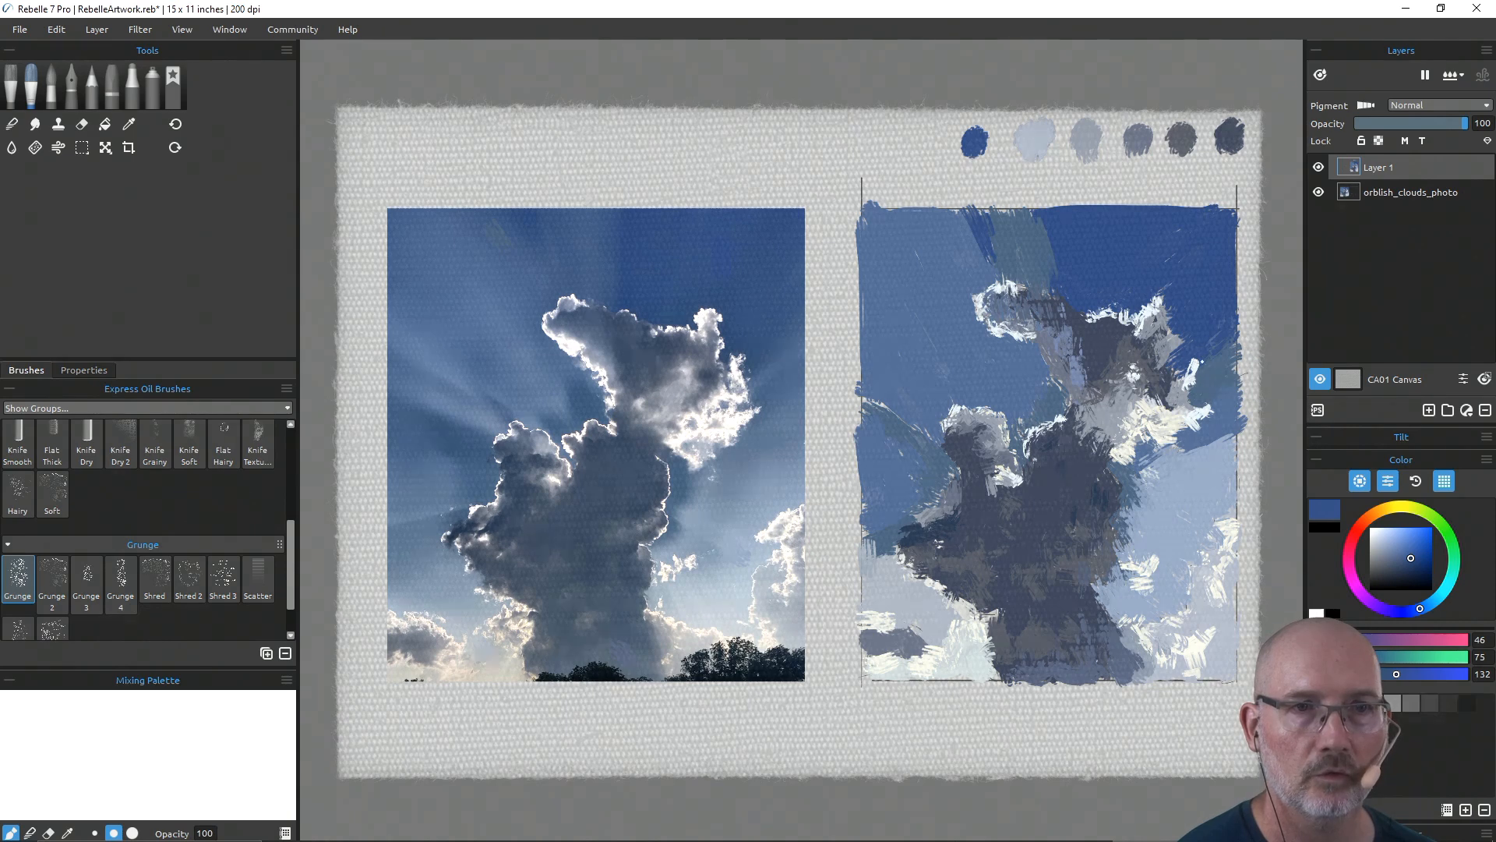
{"action": "left_click_drag", "start_coordinate": [1198, 364], "coordinate": [1195, 380]}
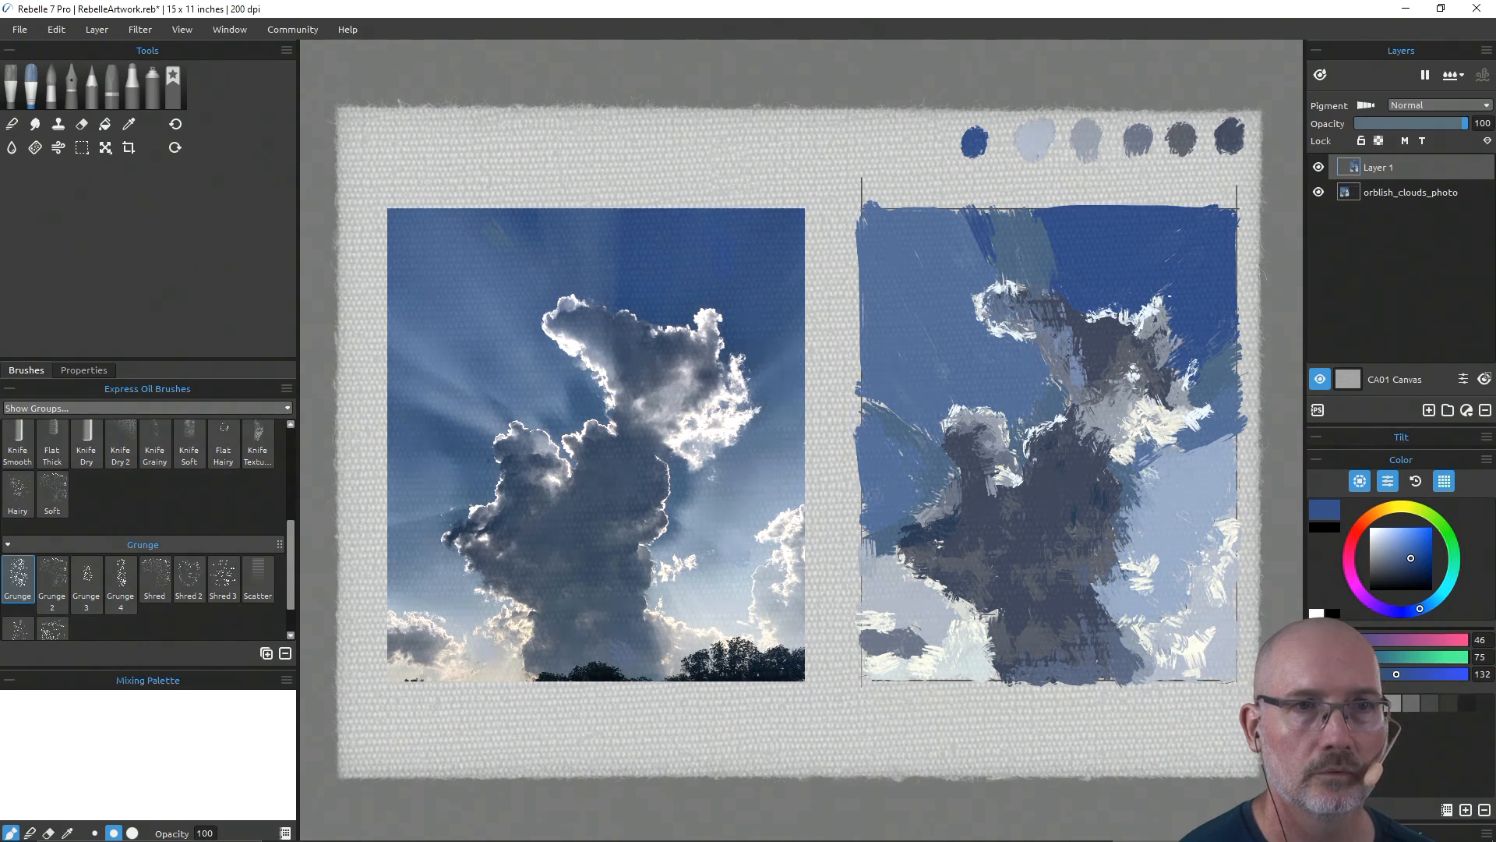
Step: Rework the upper cloud's right edge with sampled near-white RGB 217, 228, 232, grey 123, 132, 145, light blue 135, 154, 182 and off-white 202, 204, 199
{"action": "key", "text": "i"}
{"action": "left_click", "coordinate": [1161, 306]}
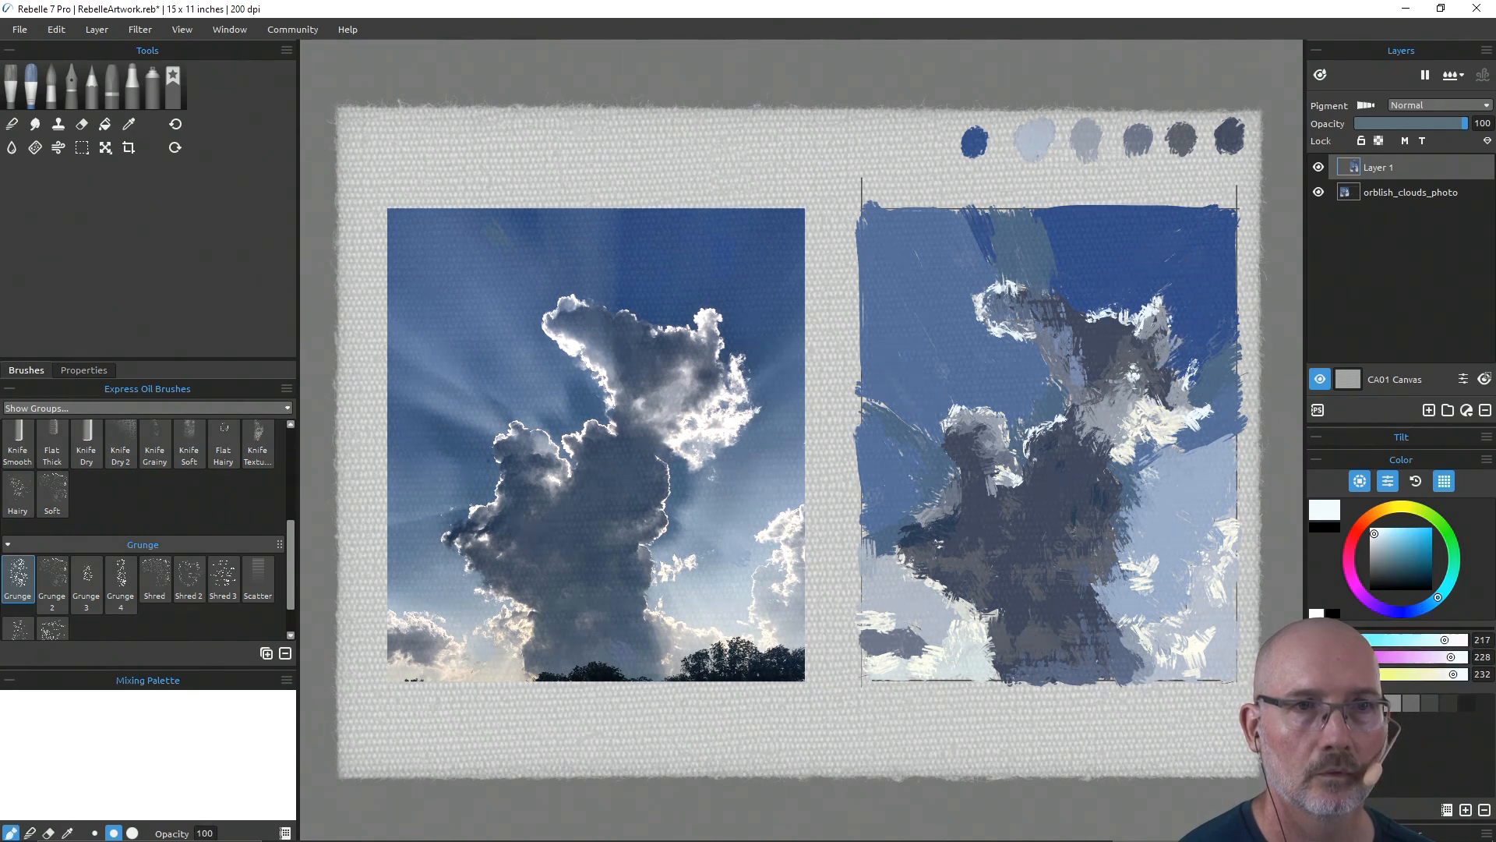
{"action": "left_click_drag", "start_coordinate": [1167, 337], "coordinate": [1169, 357]}
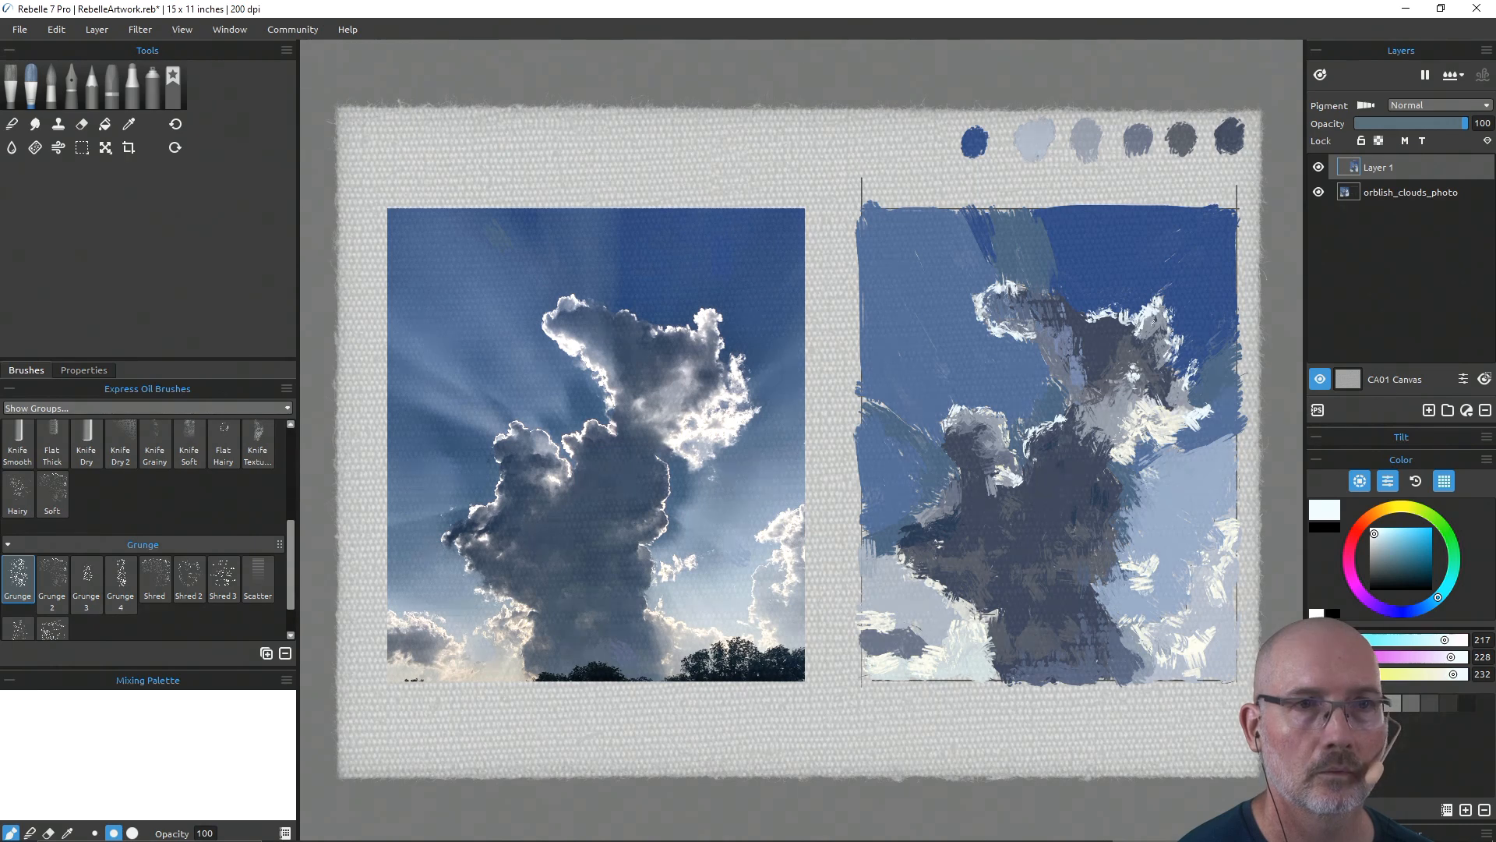
{"action": "left_click", "coordinate": [1152, 324], "text": "alt"}
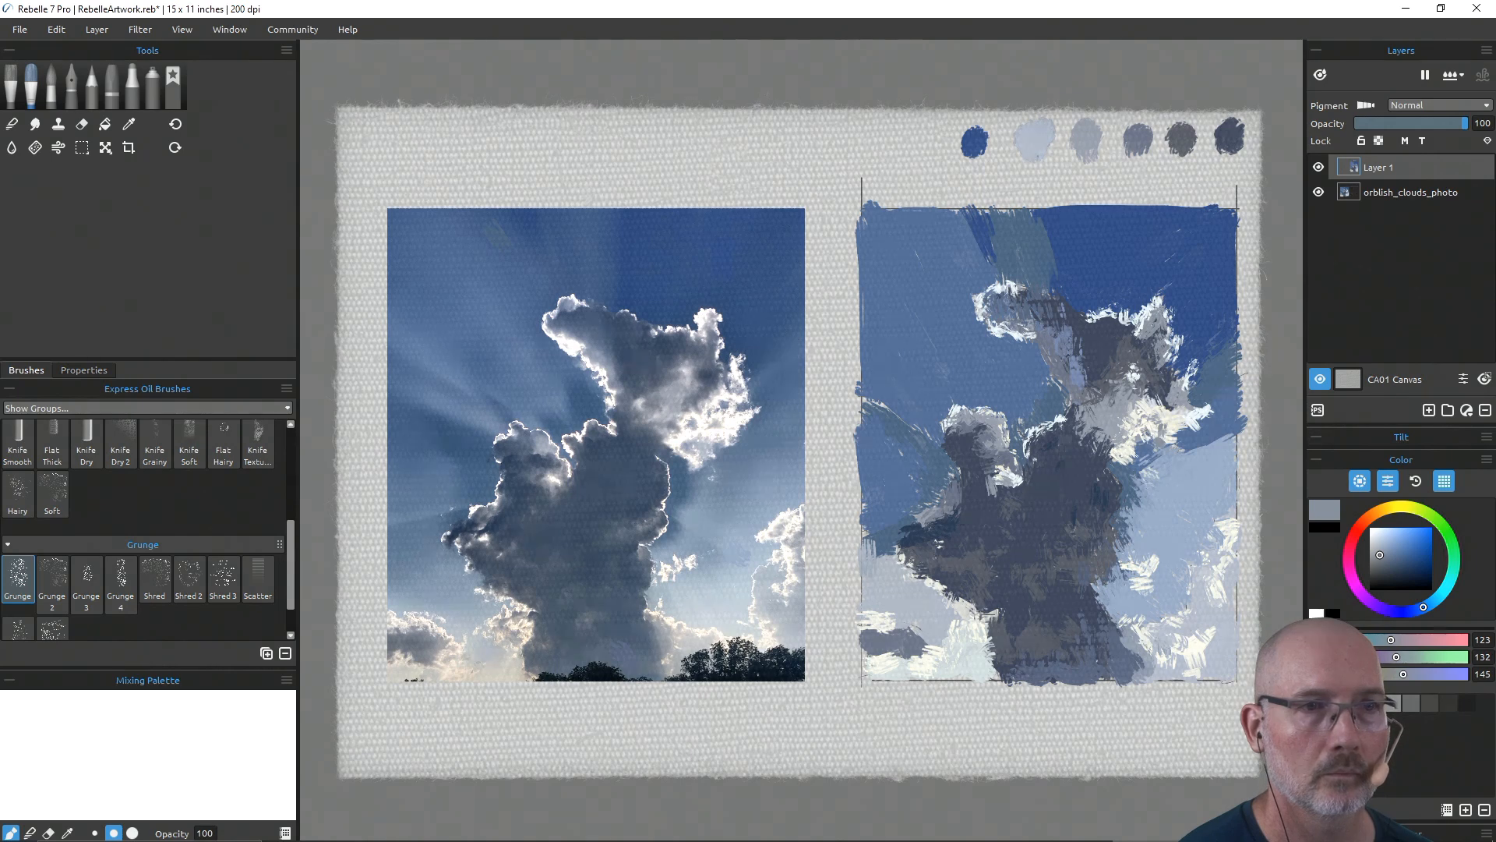
{"action": "left_click", "coordinate": [1145, 470], "text": "alt"}
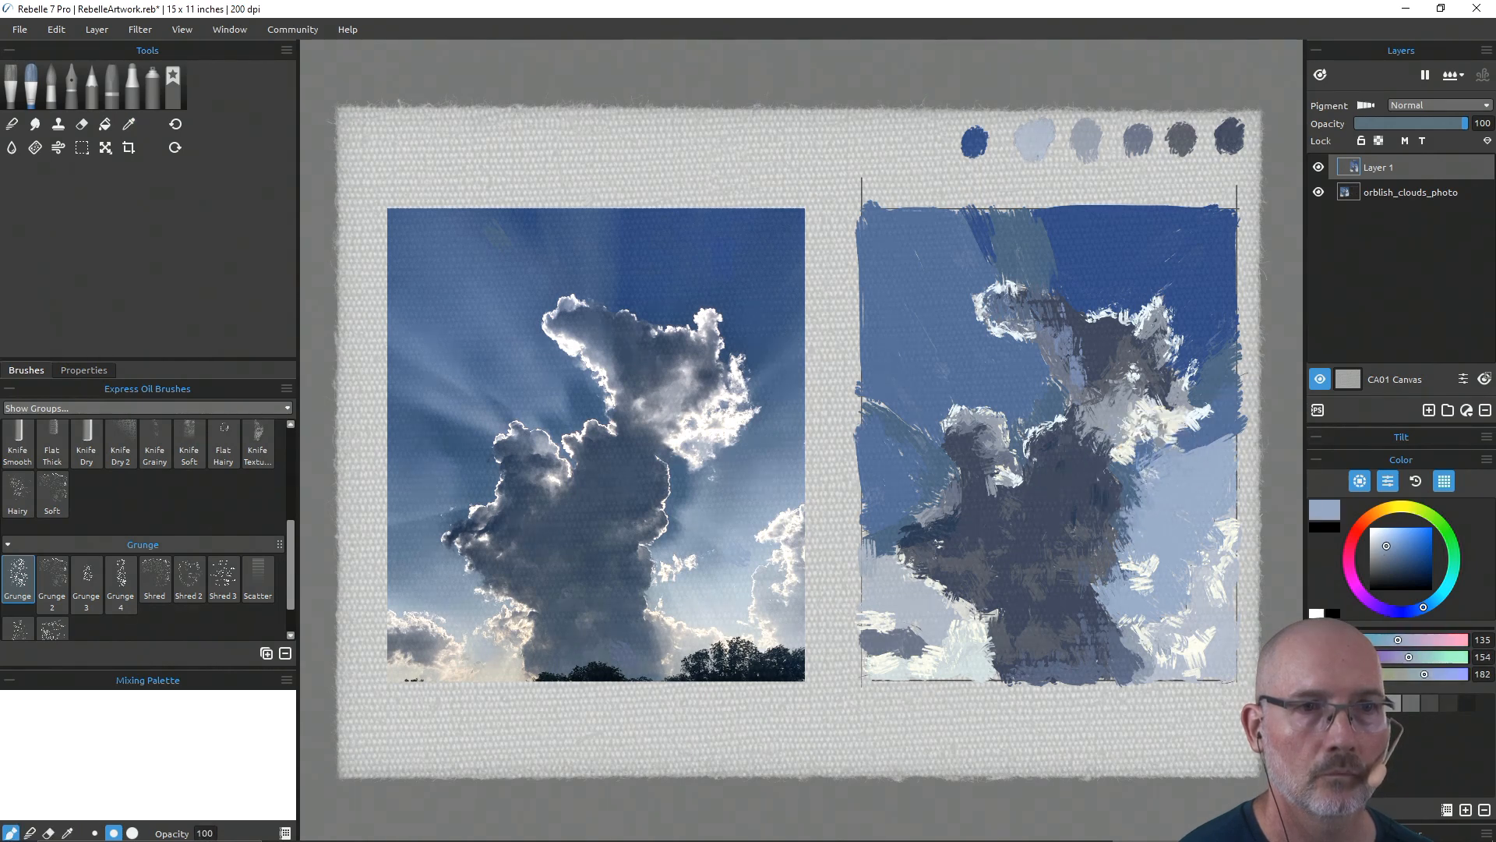
{"action": "left_click", "coordinate": [1125, 414], "text": "alt"}
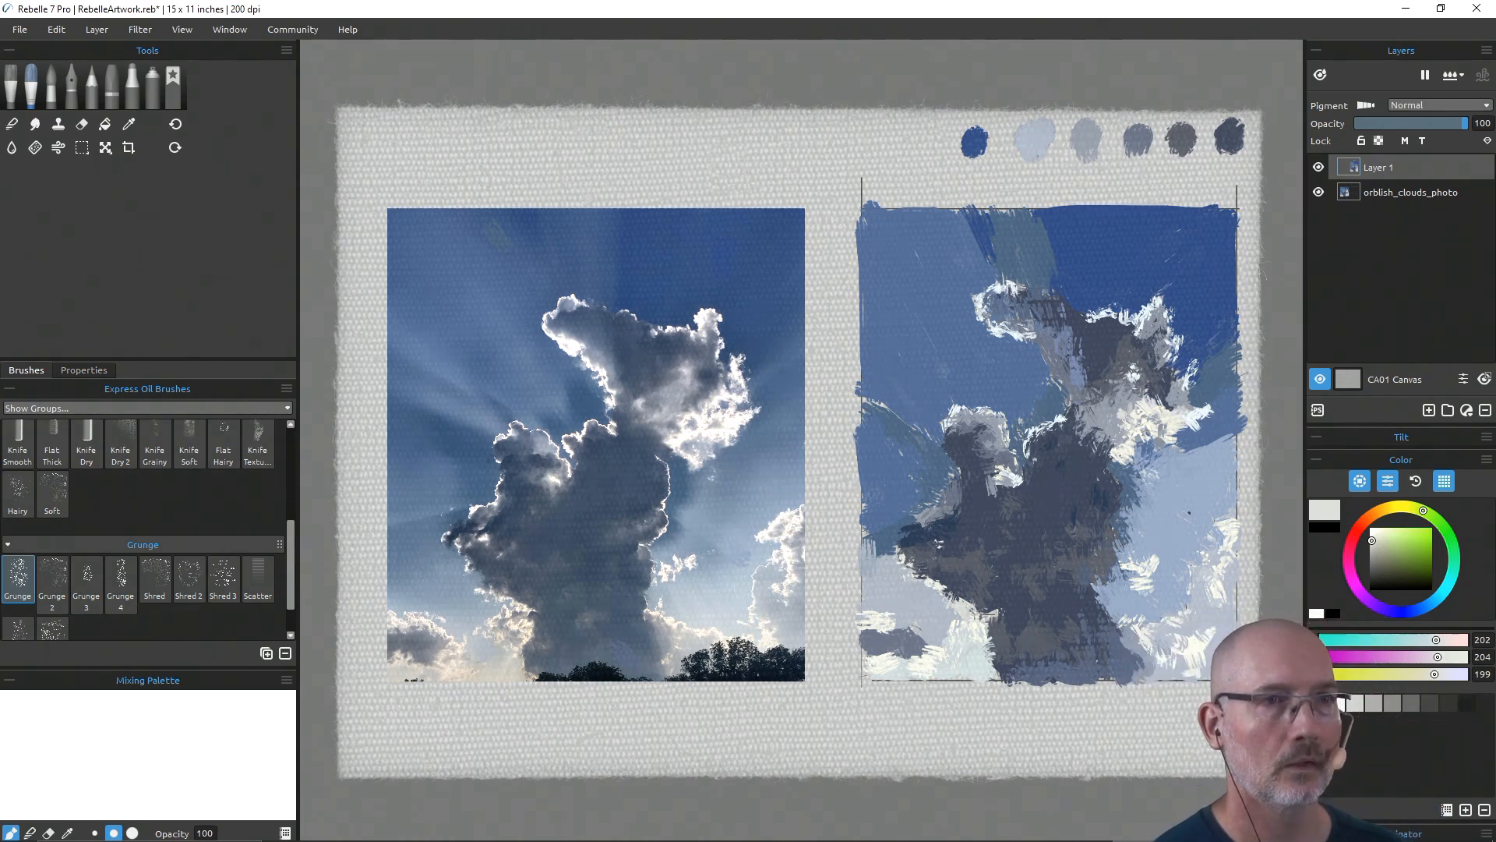
Step: Texture the upper cloud's left lobe with sampled dark blue-greys RGB 66, 75, 95 and 77, 90, 114
{"action": "left_click", "coordinate": [1024, 298], "text": "alt"}
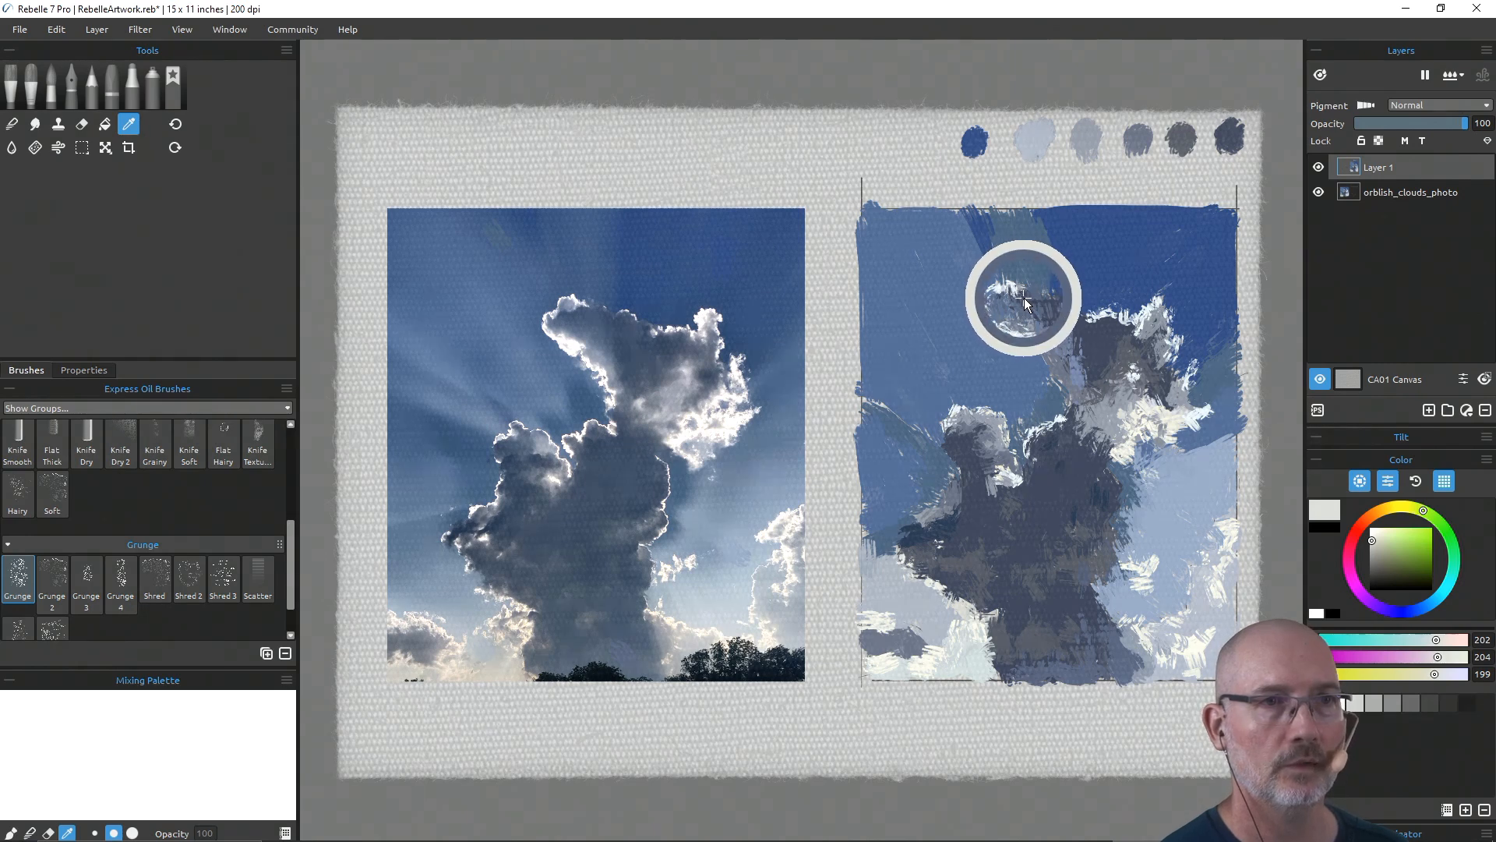
{"action": "left_click", "coordinate": [1023, 309], "text": "alt"}
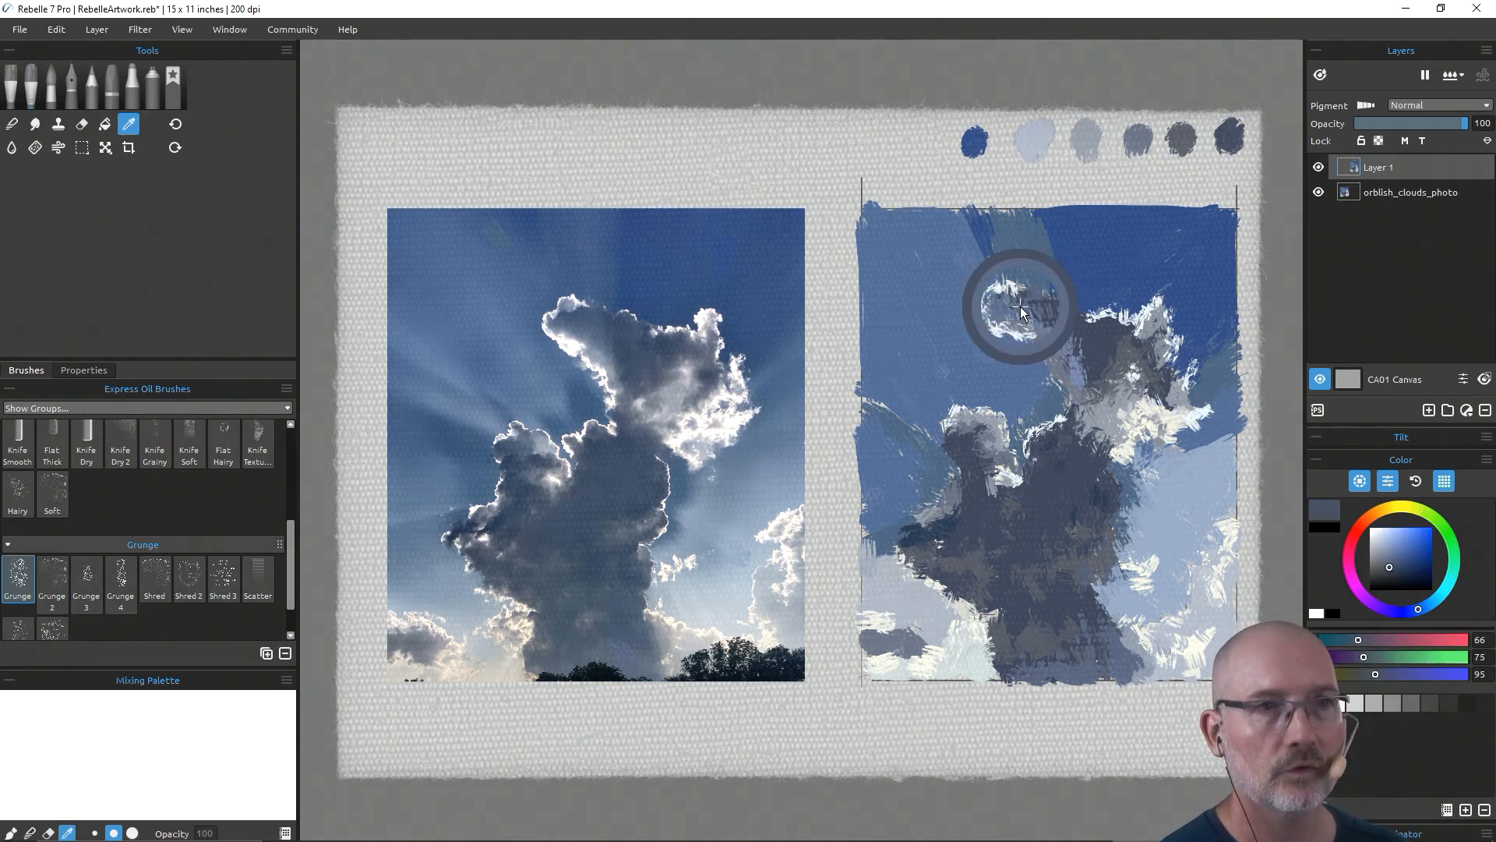
{"action": "left_click", "coordinate": [1017, 304], "text": "alt"}
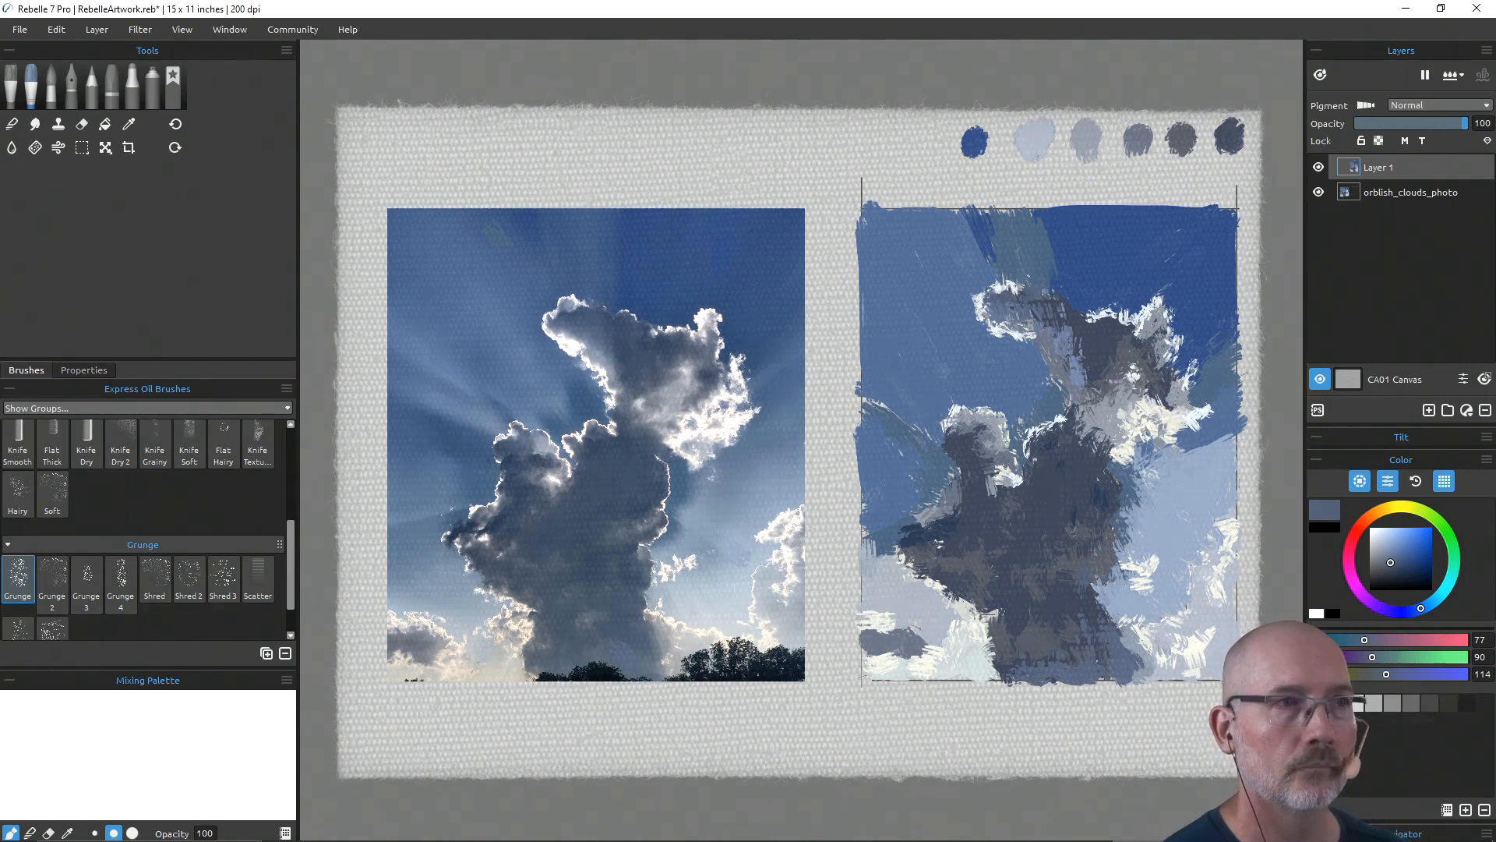
Step: Texture the sky ray above the clouds with sampled blues RGB 82, 108, 149 and 45, 74, 132, and touch up the lower-right sky with 136, 156, 185
{"action": "left_click", "coordinate": [978, 256], "text": "alt"}
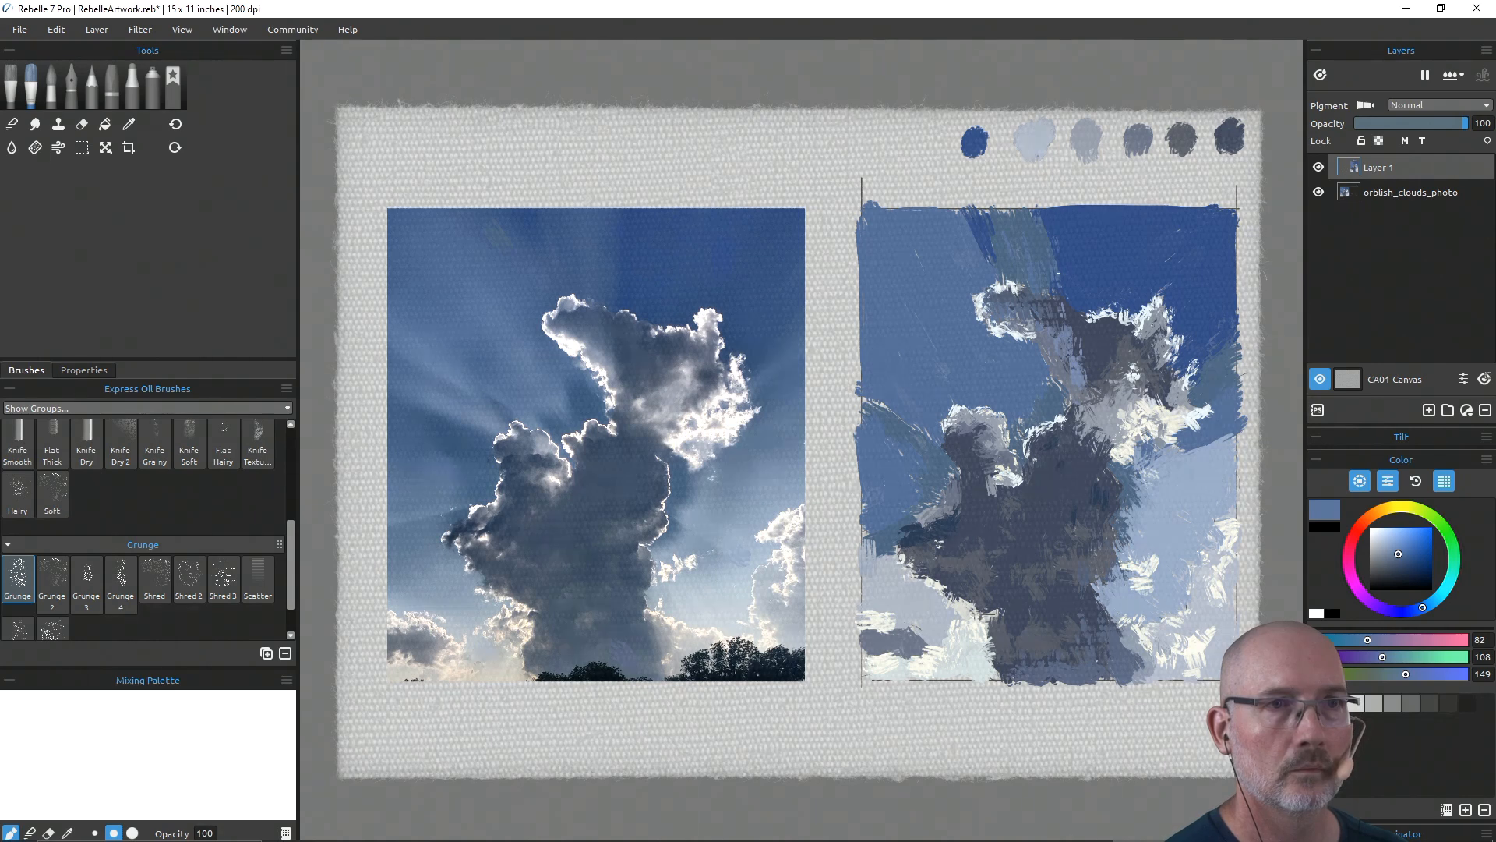
{"action": "left_click", "coordinate": [1058, 237], "text": "alt"}
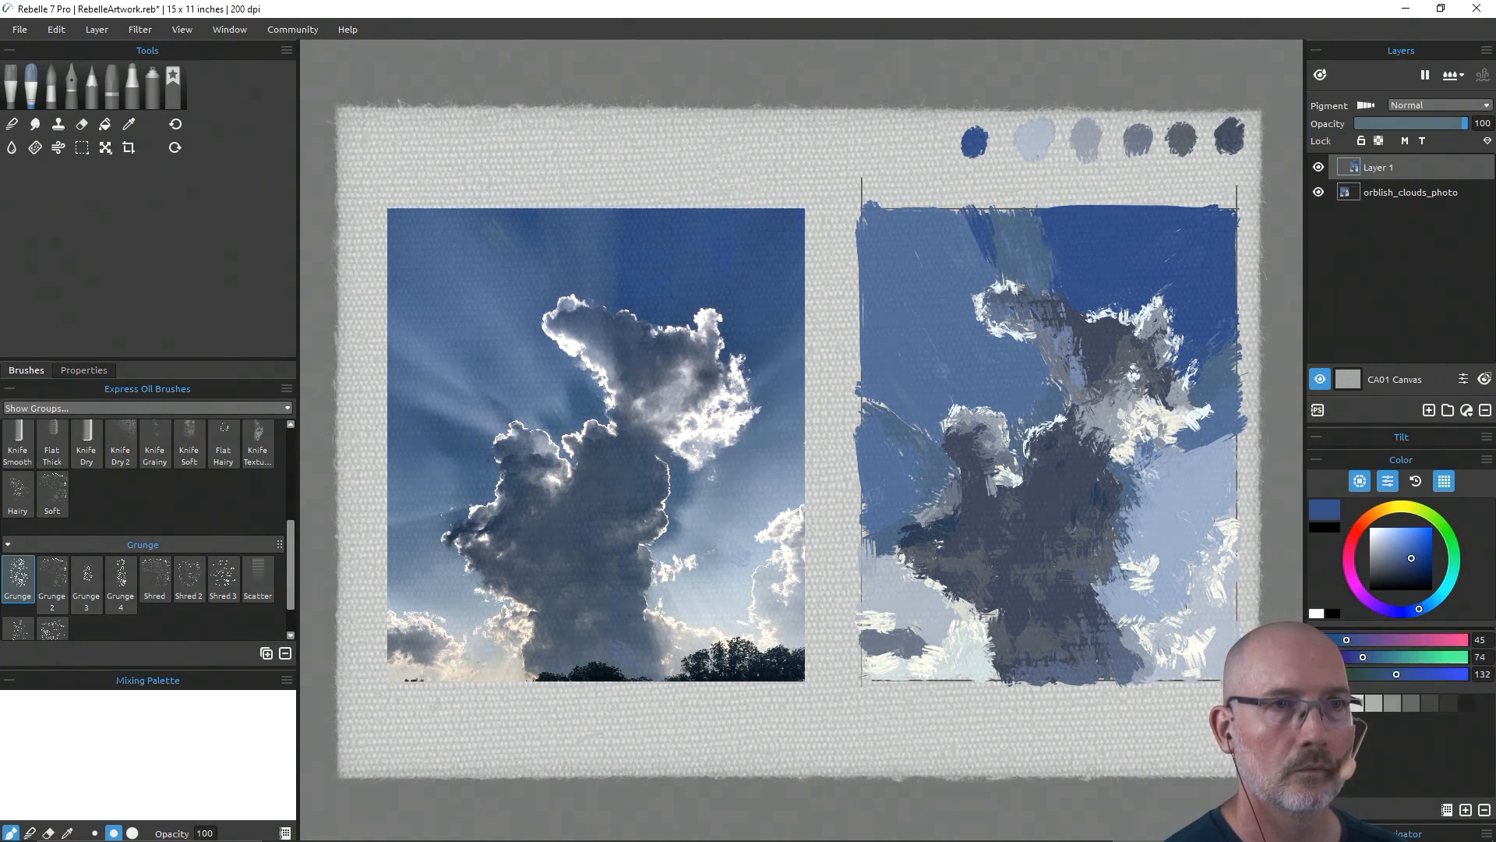
{"action": "left_click_drag", "start_coordinate": [972, 259], "coordinate": [968, 229]}
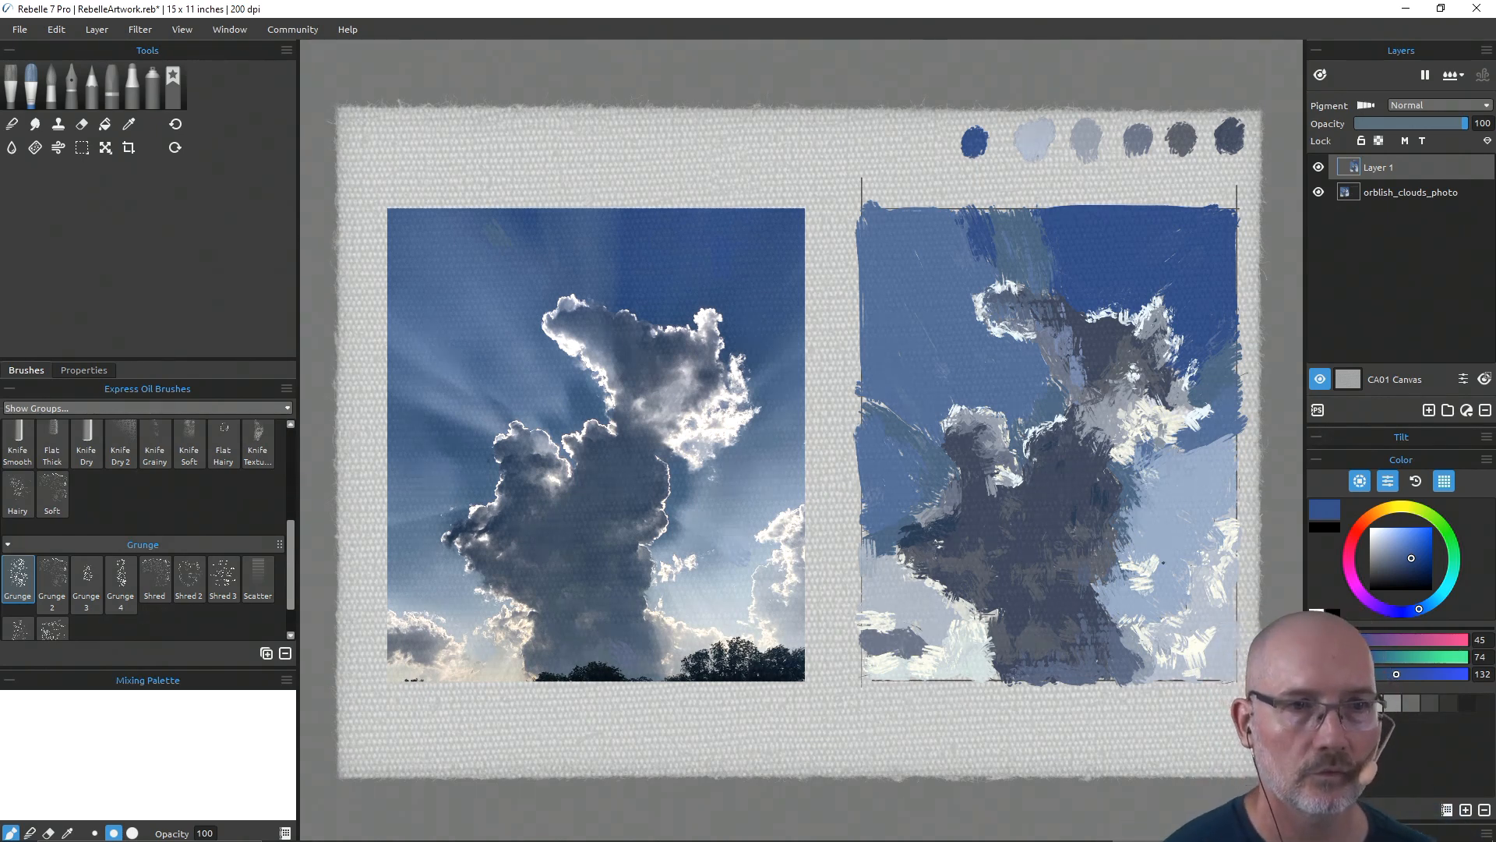
{"action": "key", "text": "i"}
{"action": "left_click_drag", "start_coordinate": [1176, 474], "coordinate": [1186, 454]}
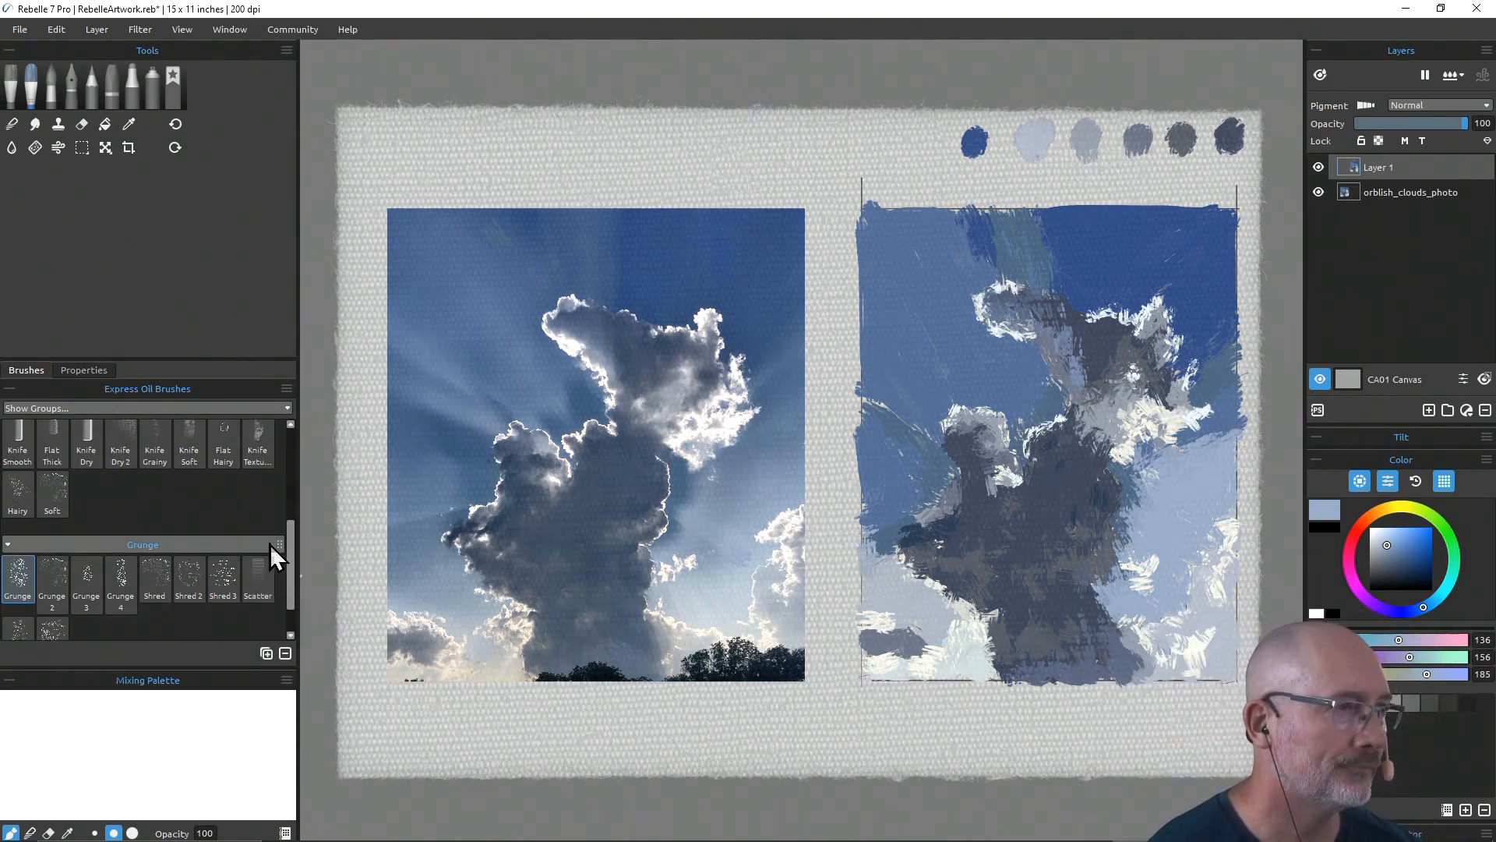
Step: Switch to the Glaze Round brush at a smaller size with sampled deep blue RGB 45, 74, 132
{"action": "scroll", "coordinate": [284, 497], "scroll_direction": "up", "scroll_amount": 1}
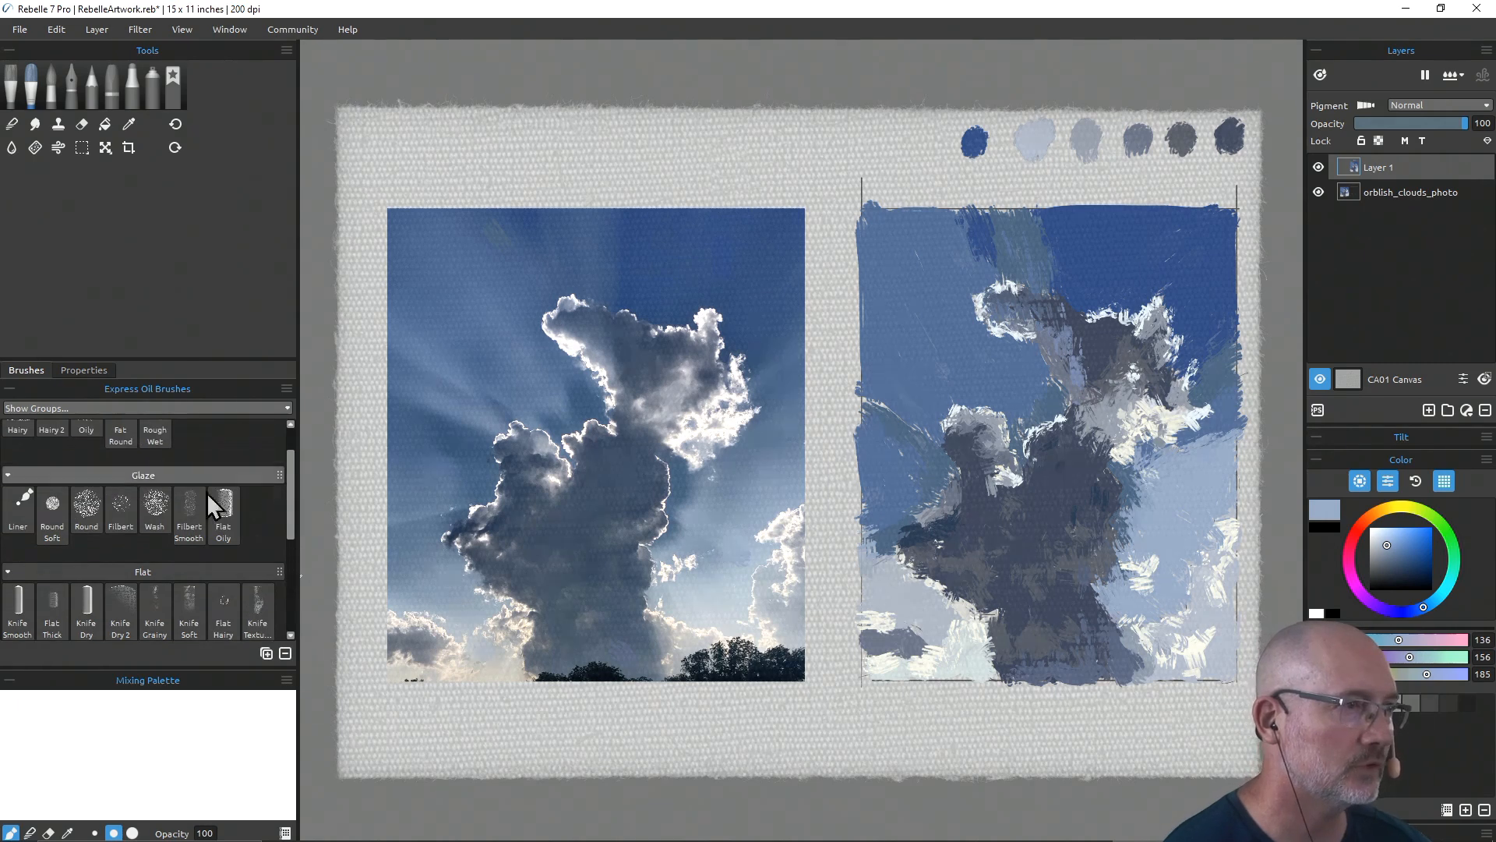
{"action": "left_click", "coordinate": [52, 511]}
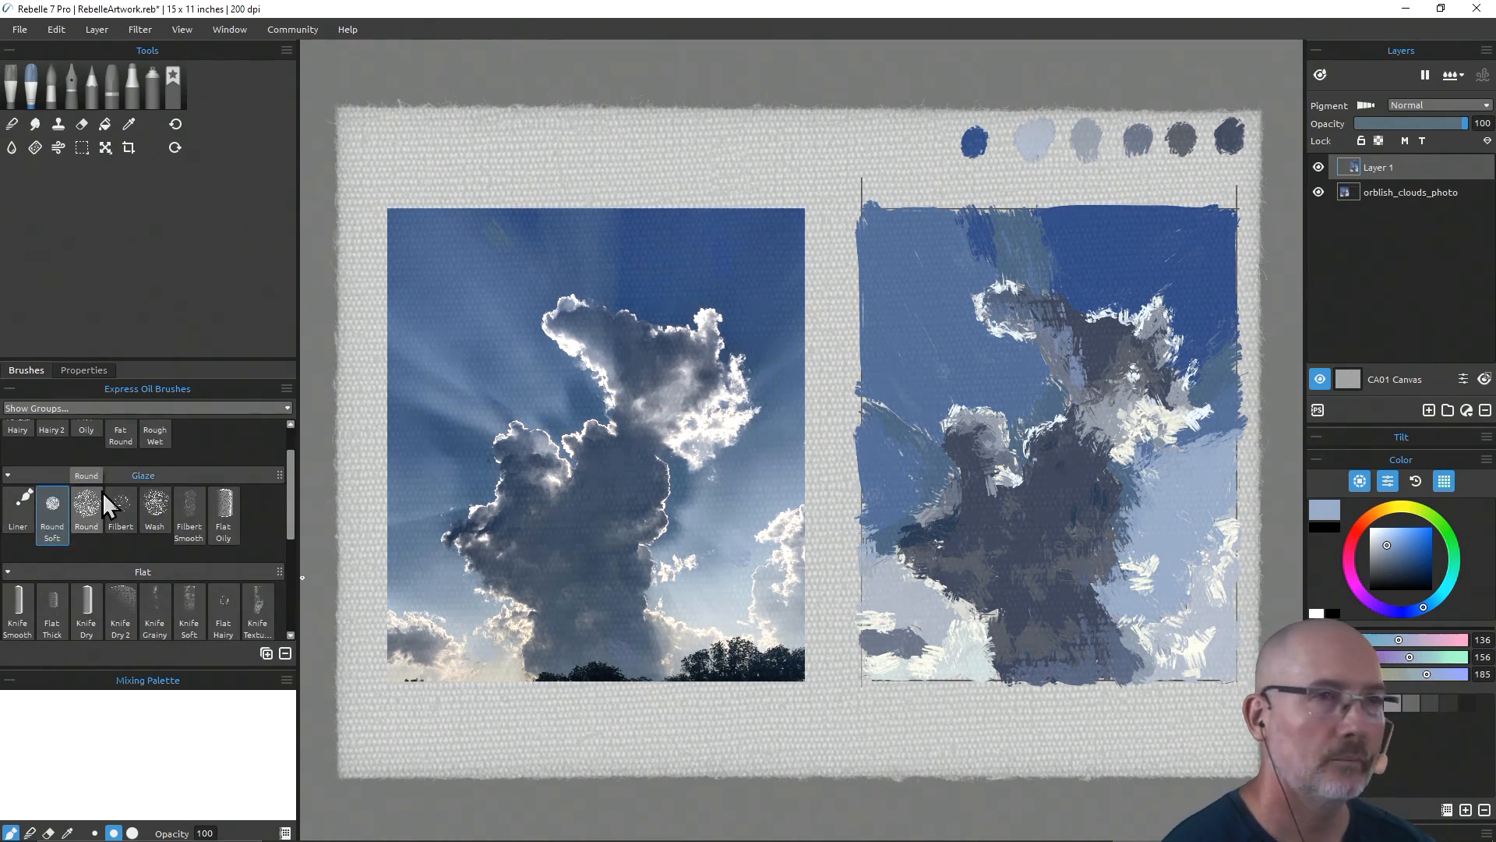
{"action": "left_click", "coordinate": [1058, 243], "text": "alt"}
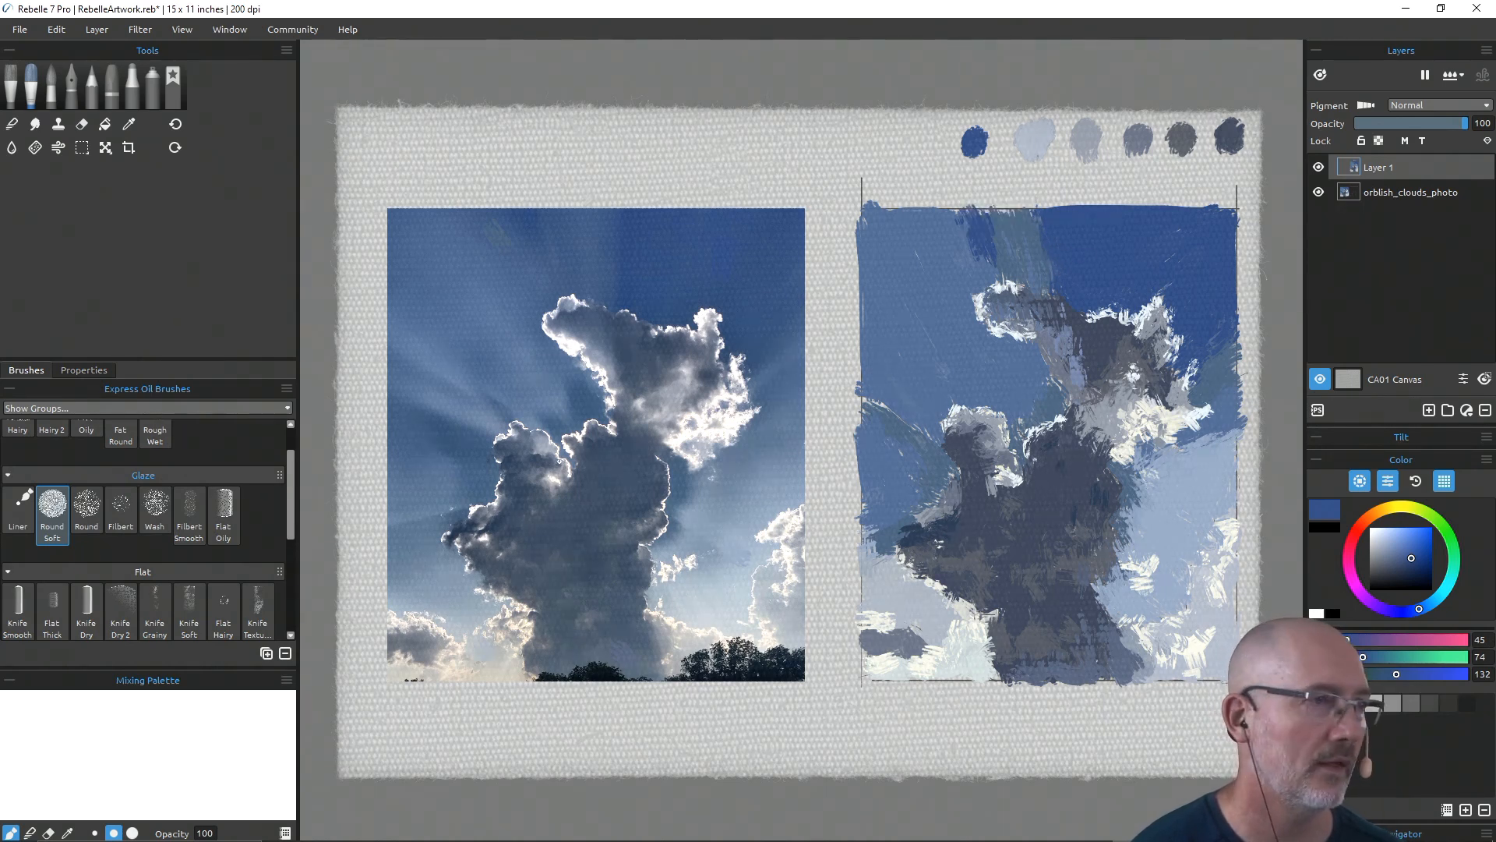
{"action": "left_click", "coordinate": [96, 502]}
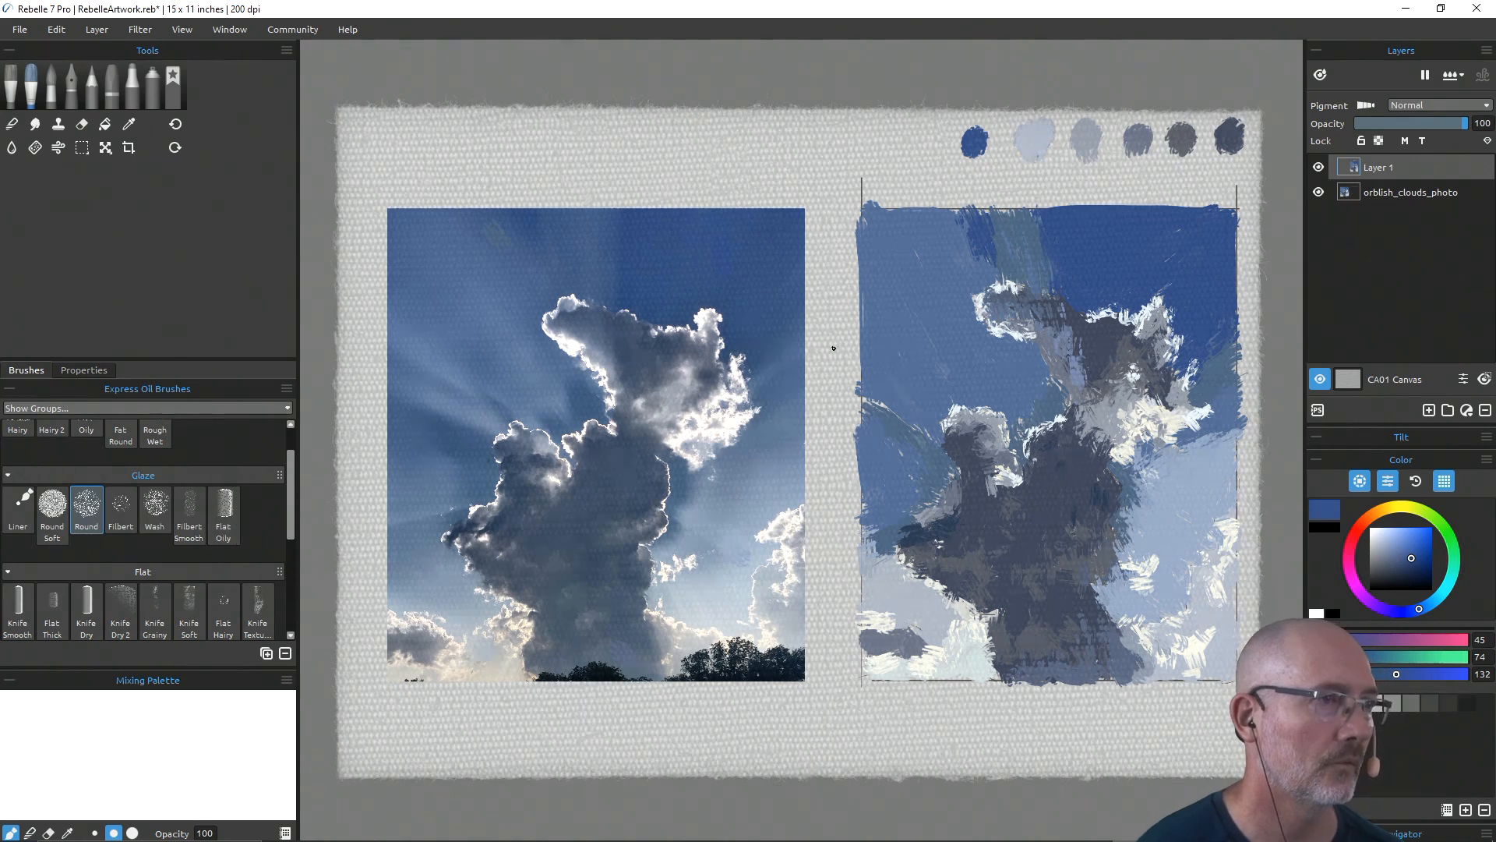
{"action": "key", "text": "bracketleft"}
{"action": "key", "text": "bracketleft"}
{"action": "key", "text": "bracketleft"}
{"action": "key", "text": "bracketleft"}
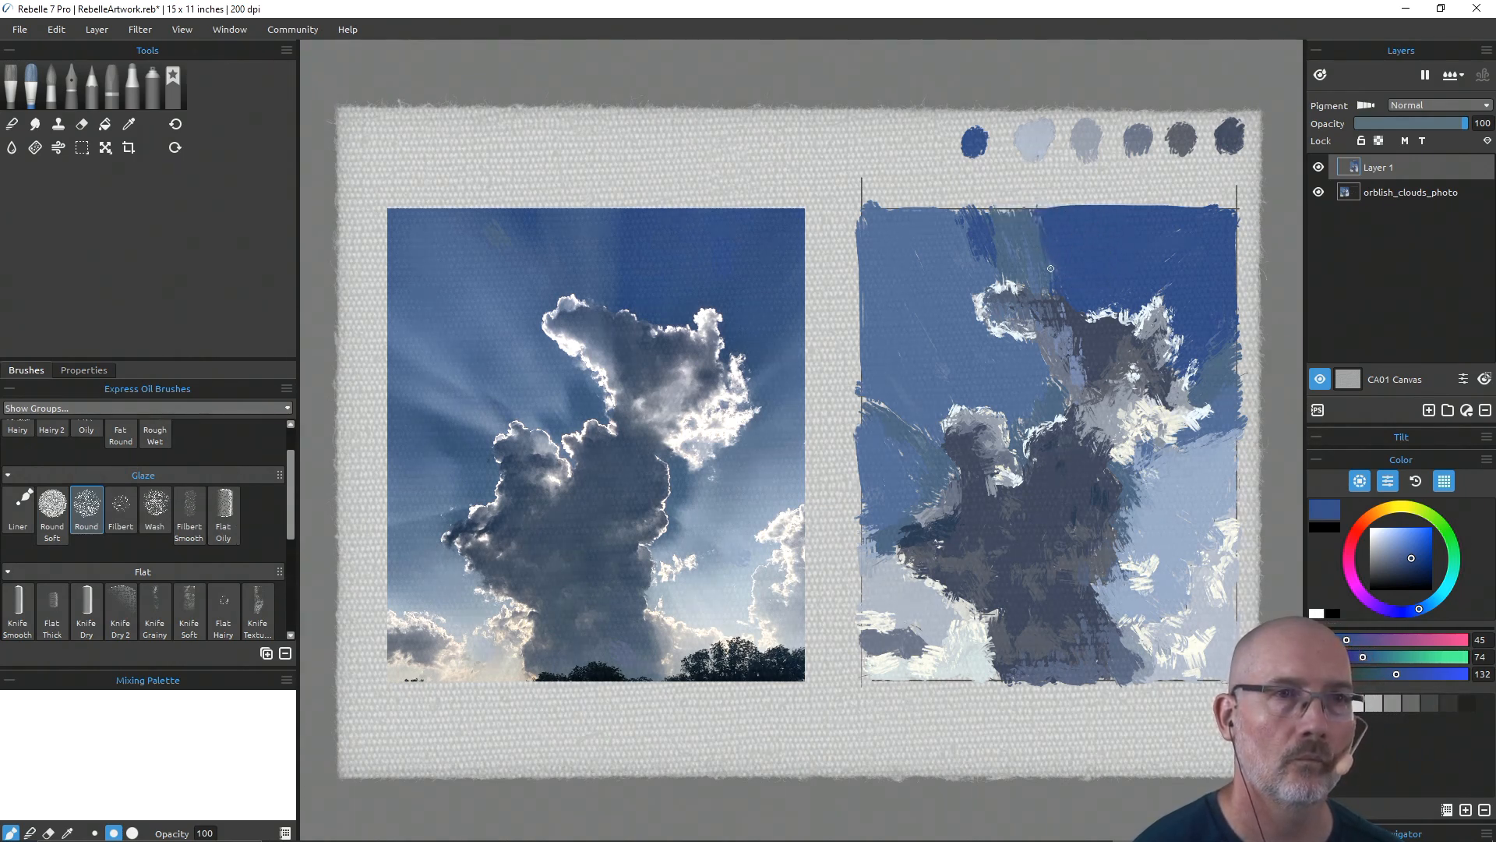
Step: Glaze the upper and right-hand sky transitions with sampled blues RGB 48, 77, 134, 138, 157, 186, 83, 109, 150 and 47, 76, 132
{"action": "left_click", "coordinate": [1037, 229], "text": "alt"}
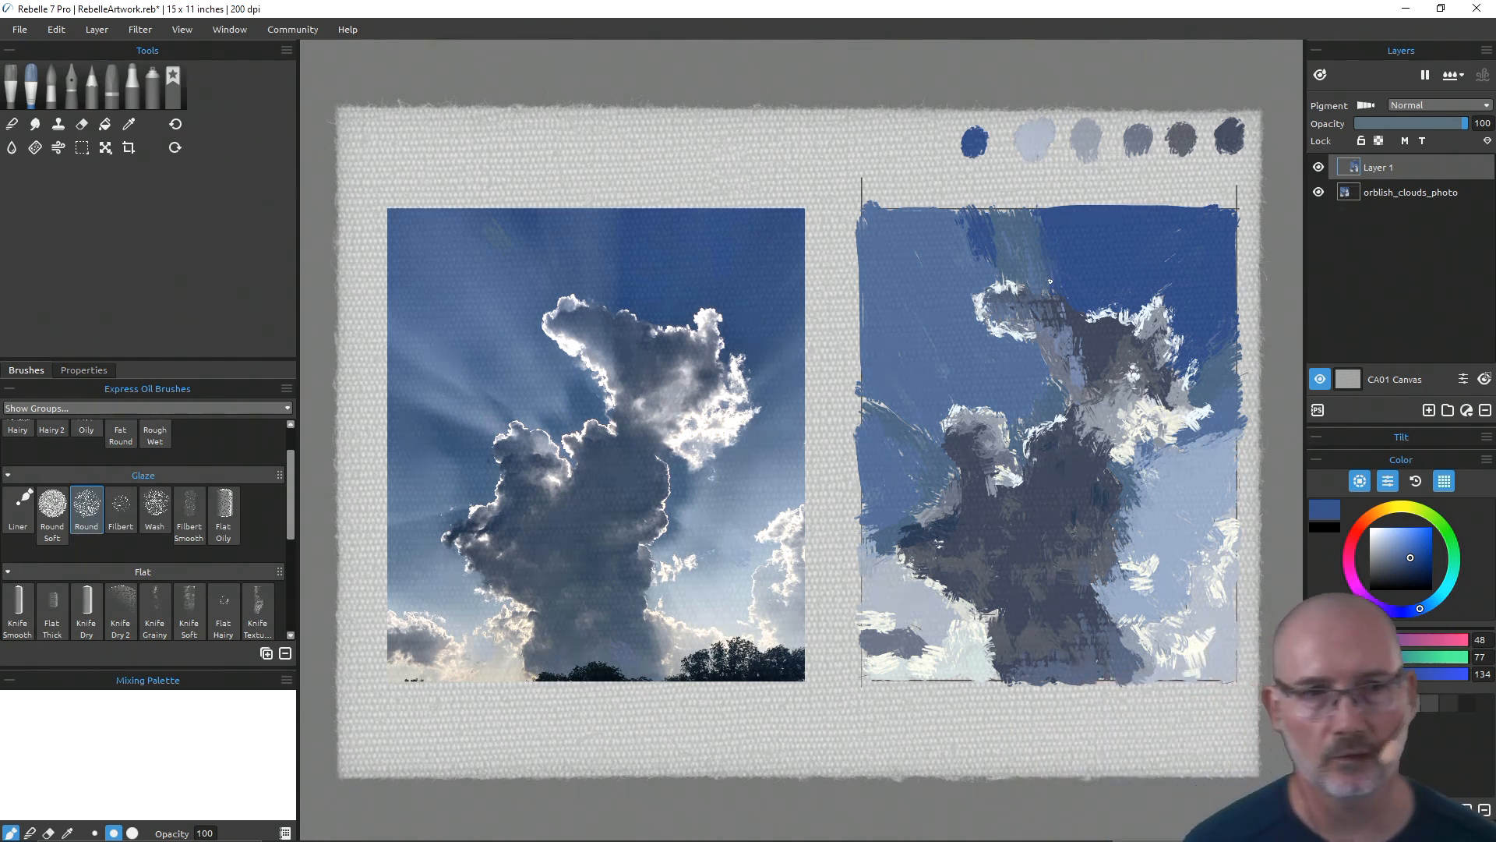
{"action": "left_click", "coordinate": [1178, 474], "text": "alt"}
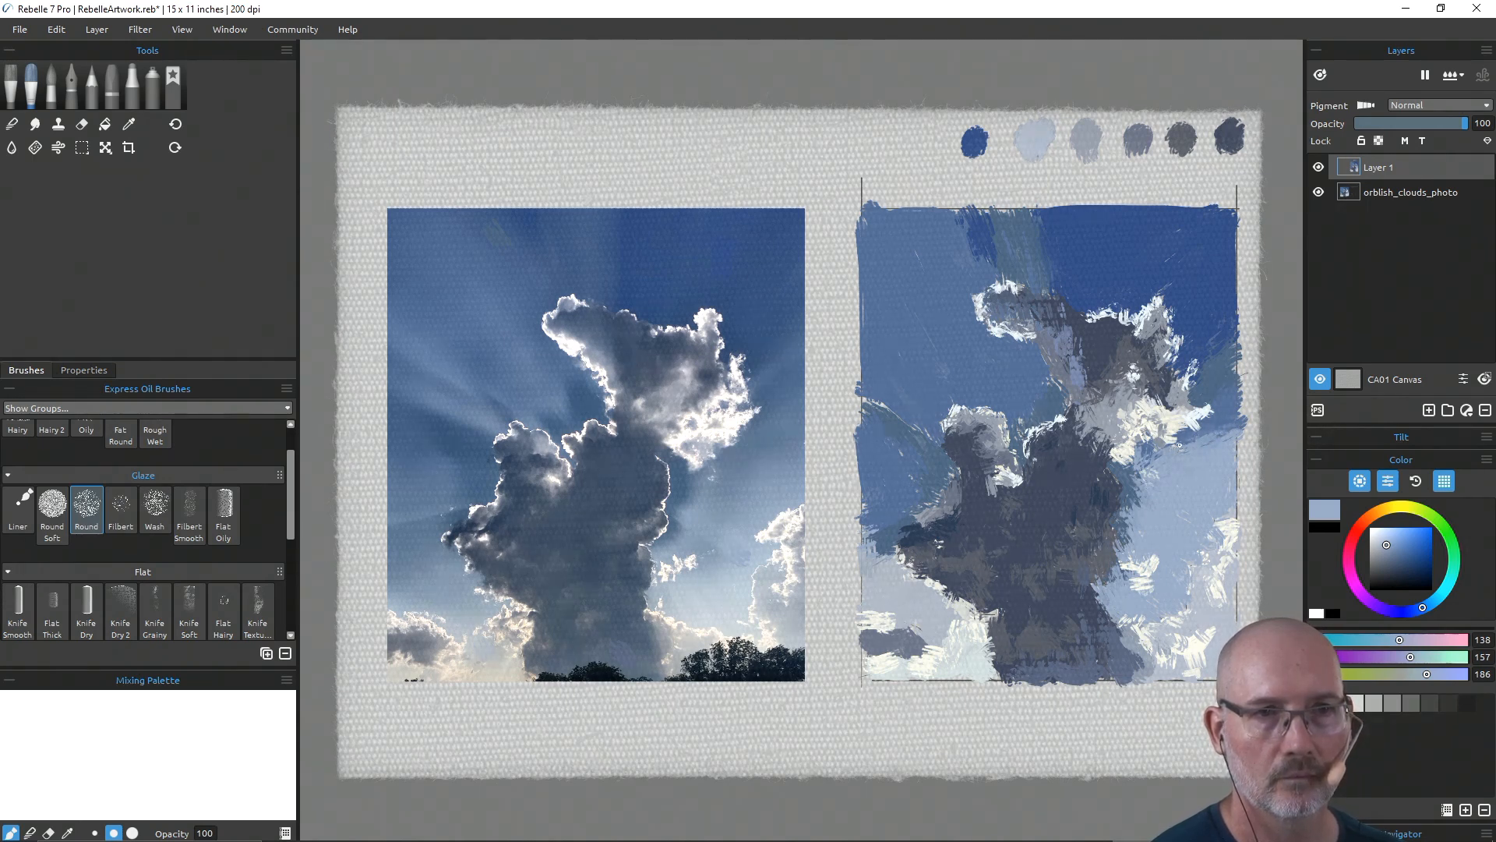
{"action": "left_click", "coordinate": [1232, 418], "text": "alt"}
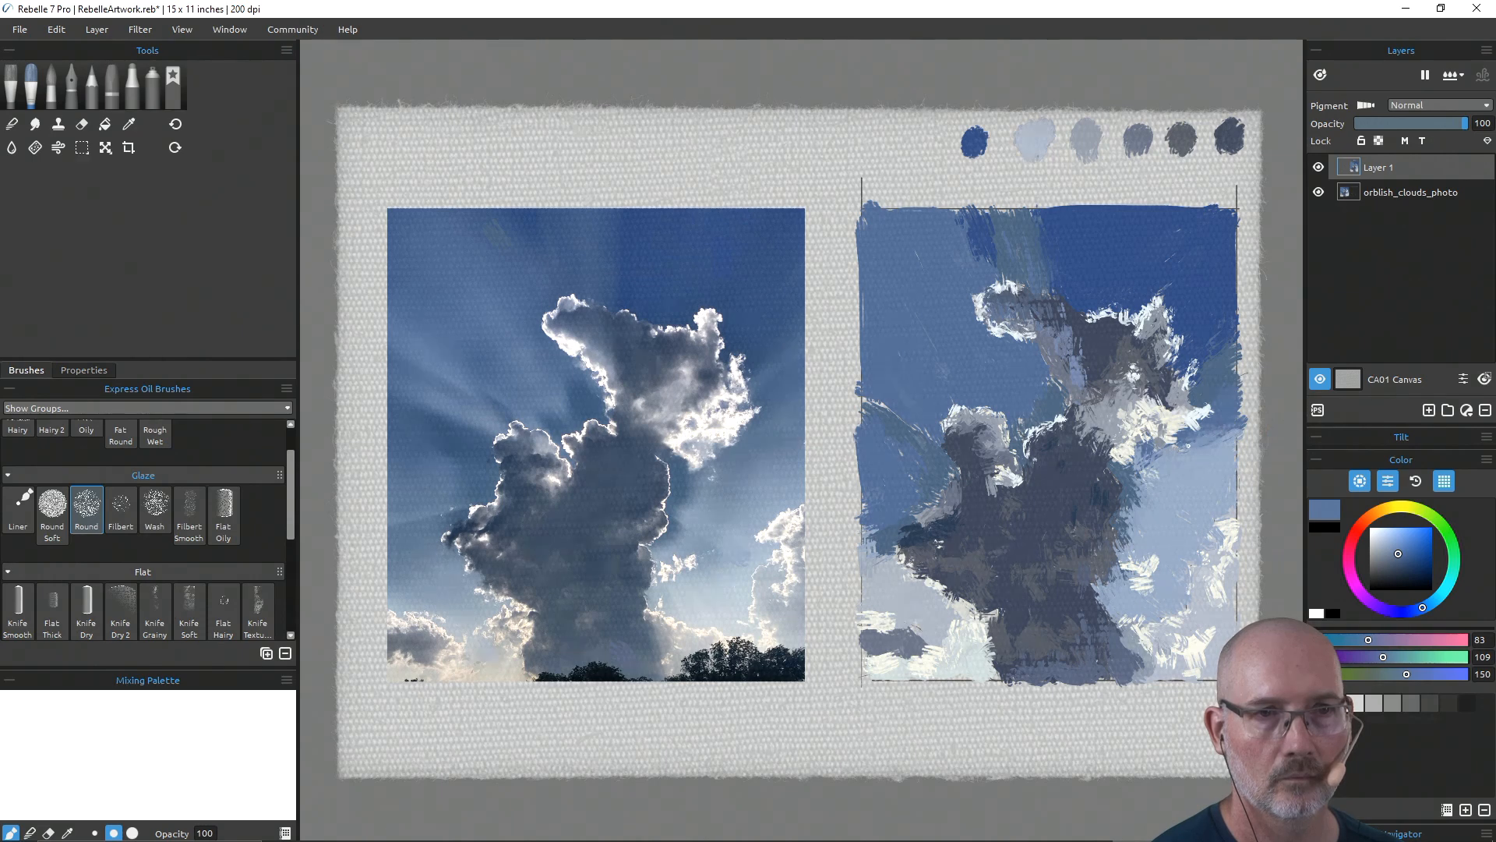
{"action": "left_click", "coordinate": [1213, 349], "text": "alt"}
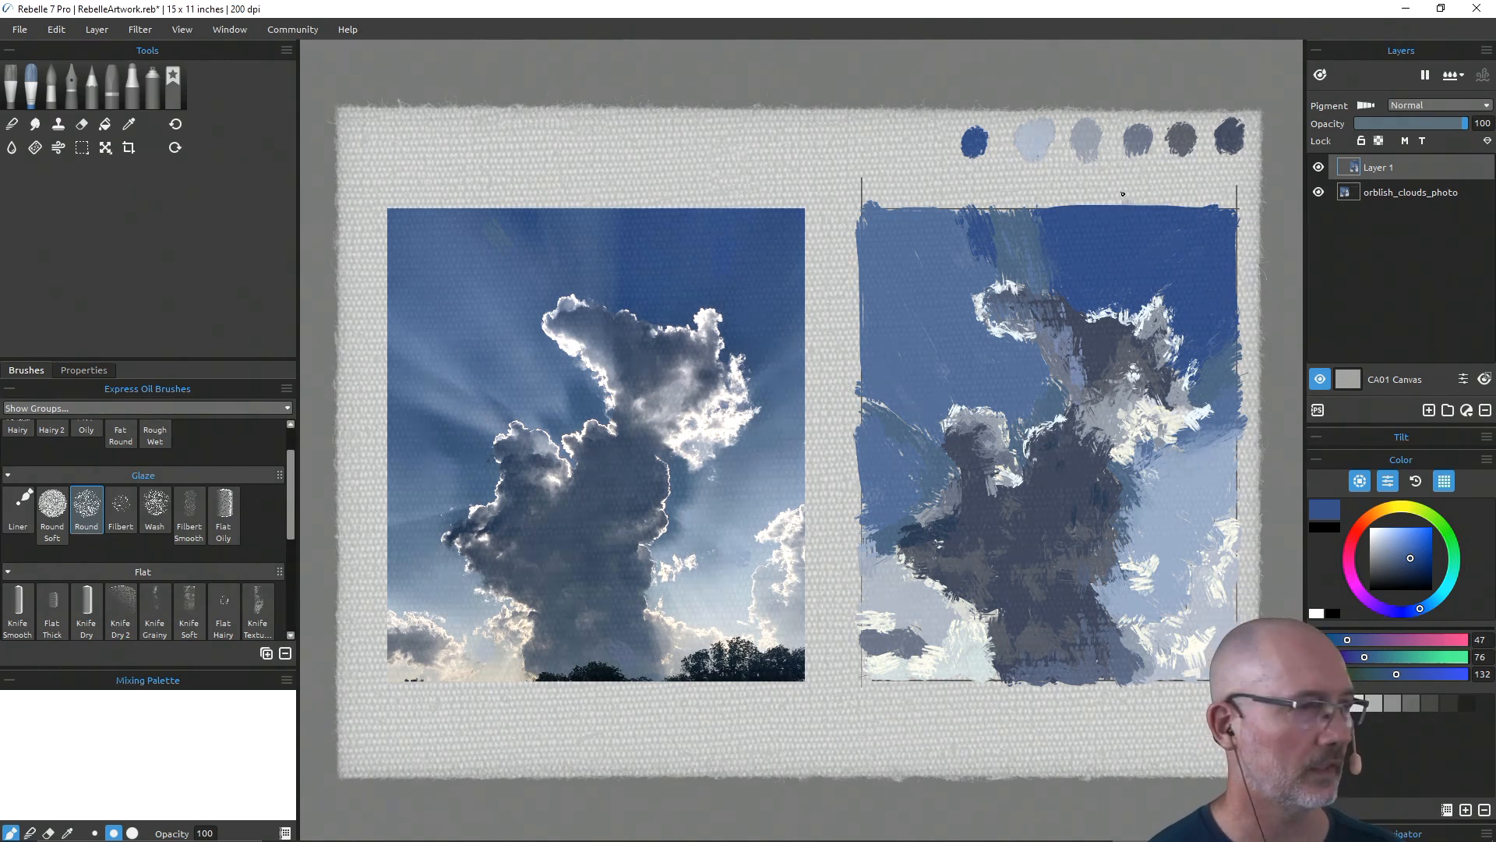
{"action": "left_click_drag", "start_coordinate": [823, 149], "coordinate": [824, 208]}
{"action": "key", "text": "ctrl+z"}
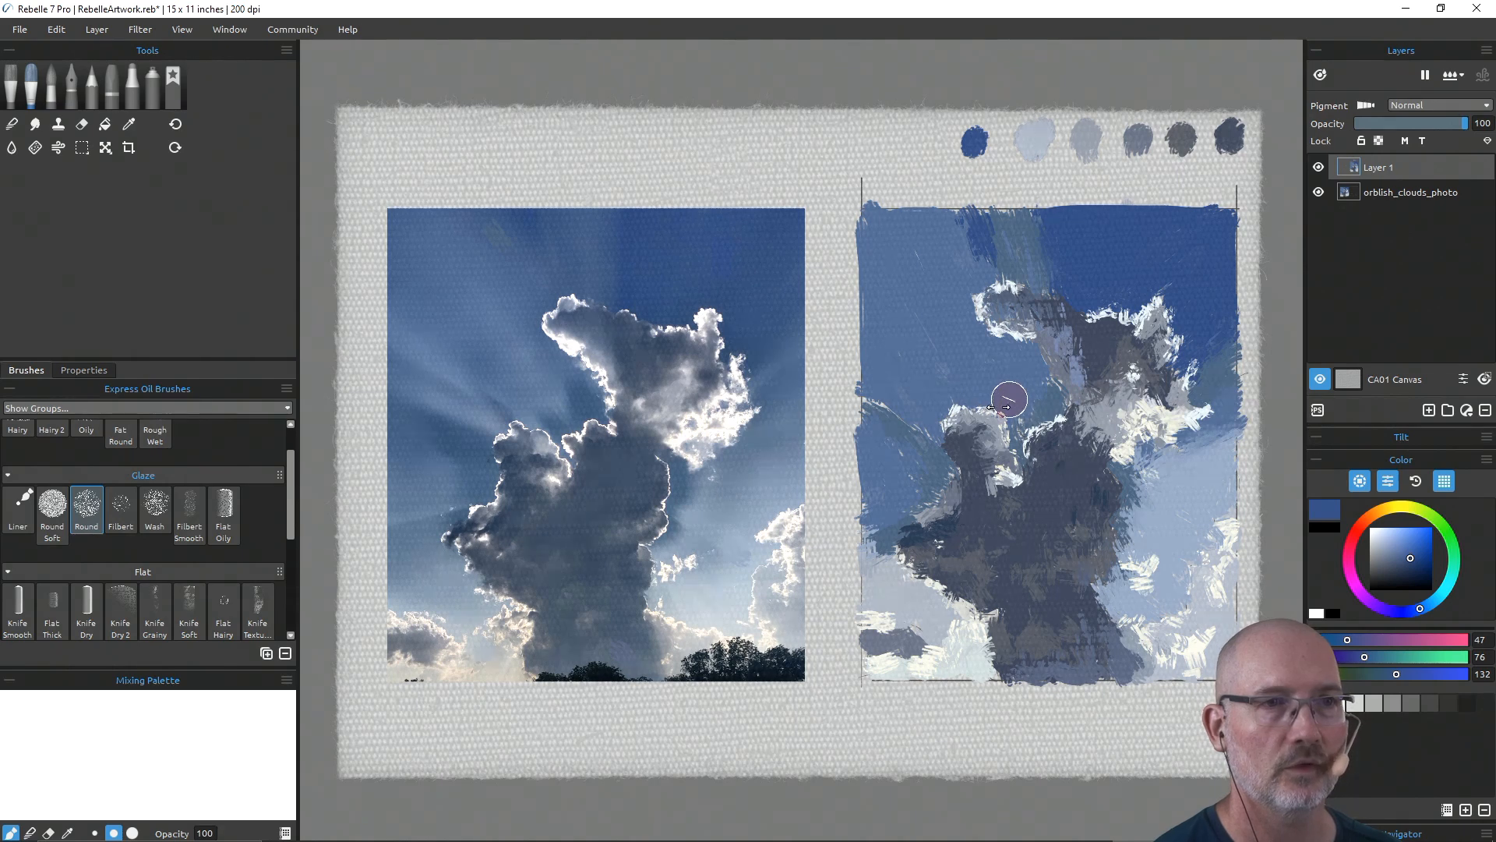
{"action": "left_click_drag", "start_coordinate": [1010, 400], "coordinate": [1004, 402]}
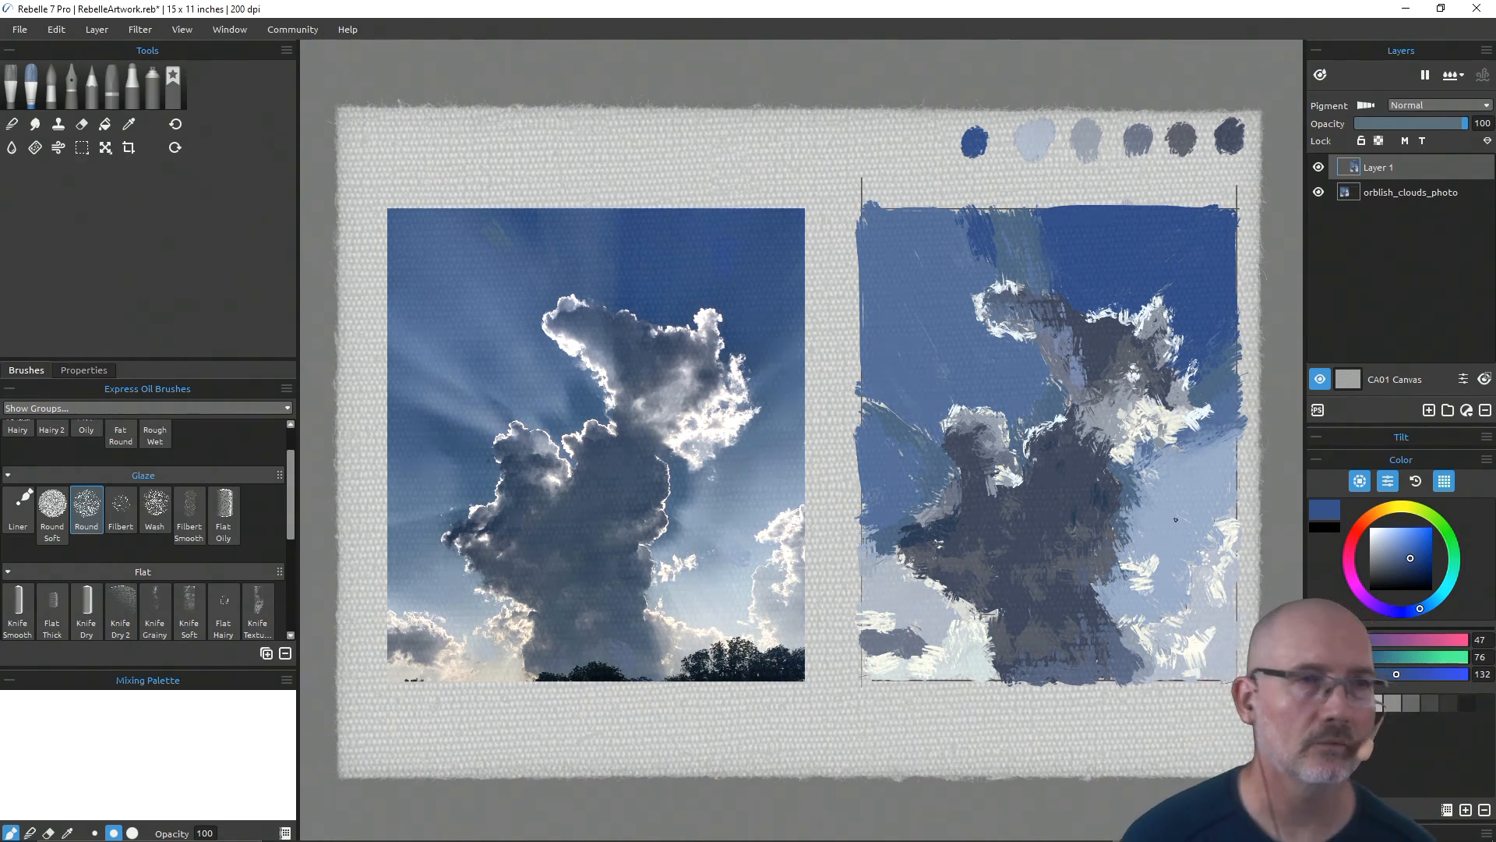
{"action": "left_click_drag", "start_coordinate": [812, 131], "coordinate": [789, 181]}
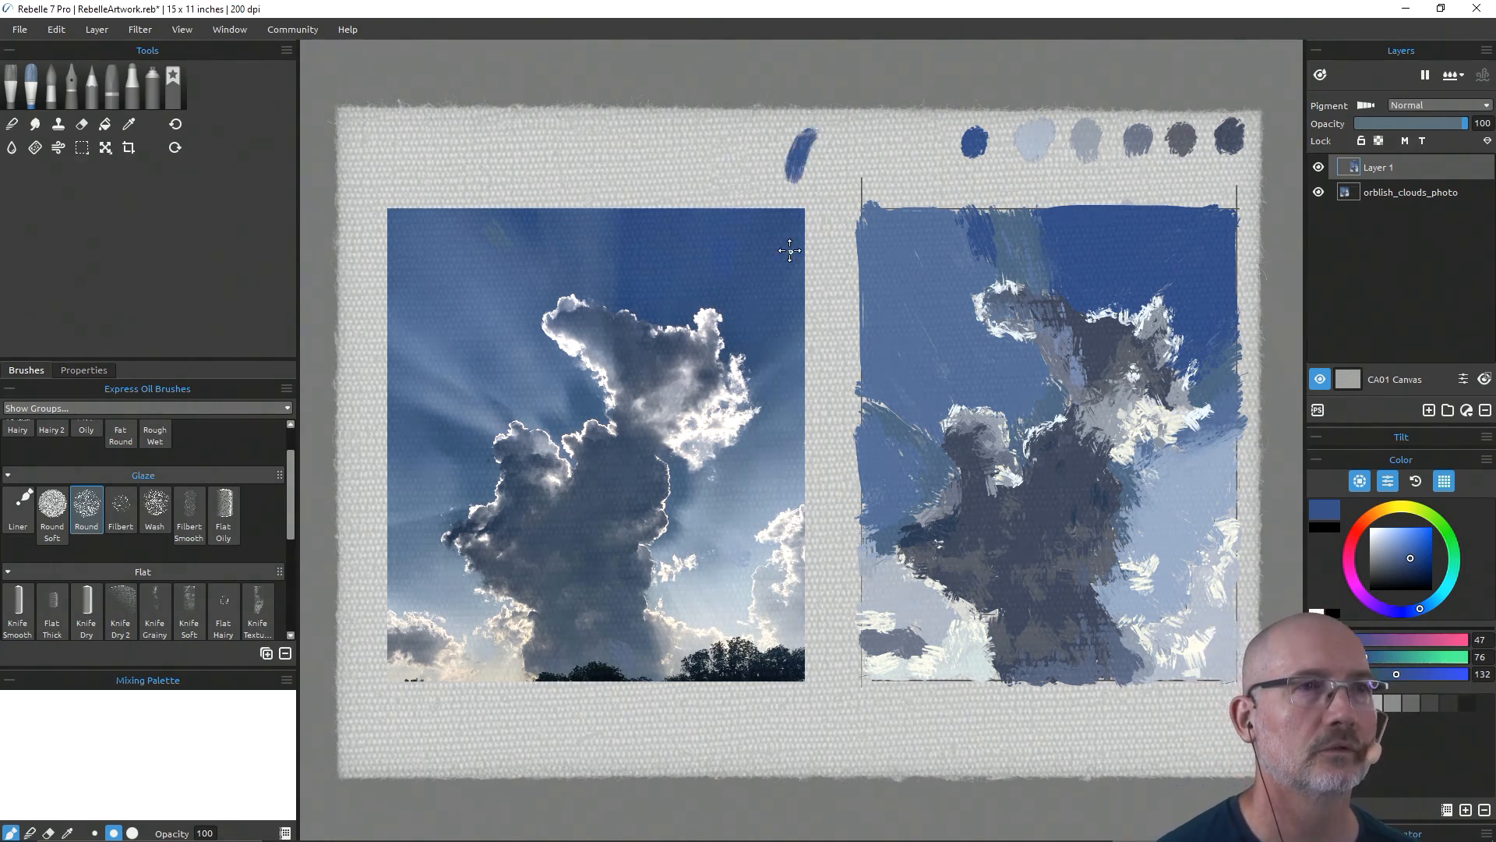
{"action": "key", "text": "ctrl+z"}
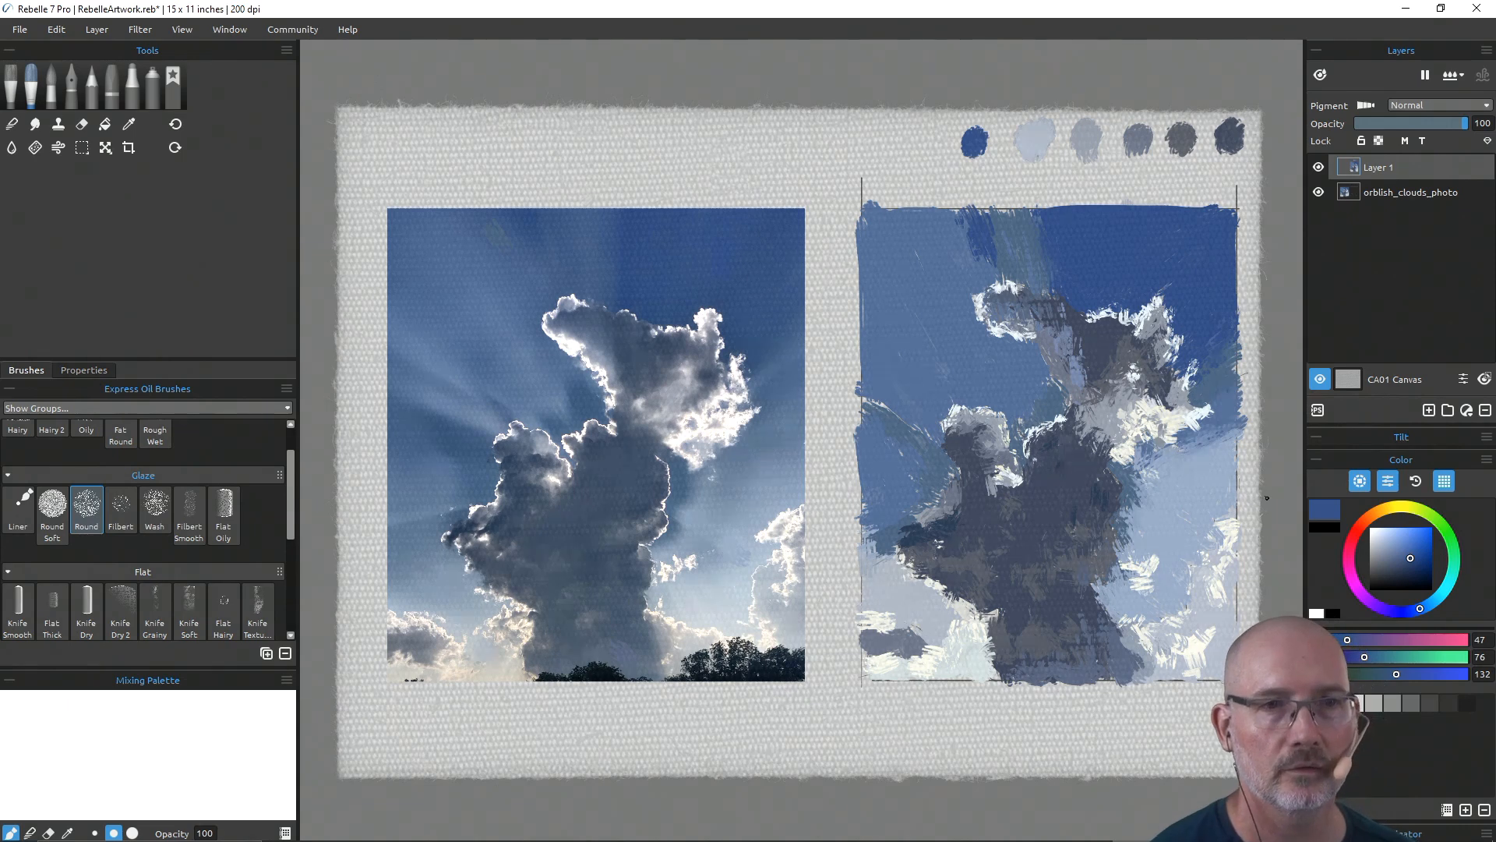
Step: Glaze the sky beside the main cloud's left side using the Round Soft brush and sampled light blue RGB 135, 155, 185
{"action": "left_click", "coordinate": [1185, 469], "text": "alt"}
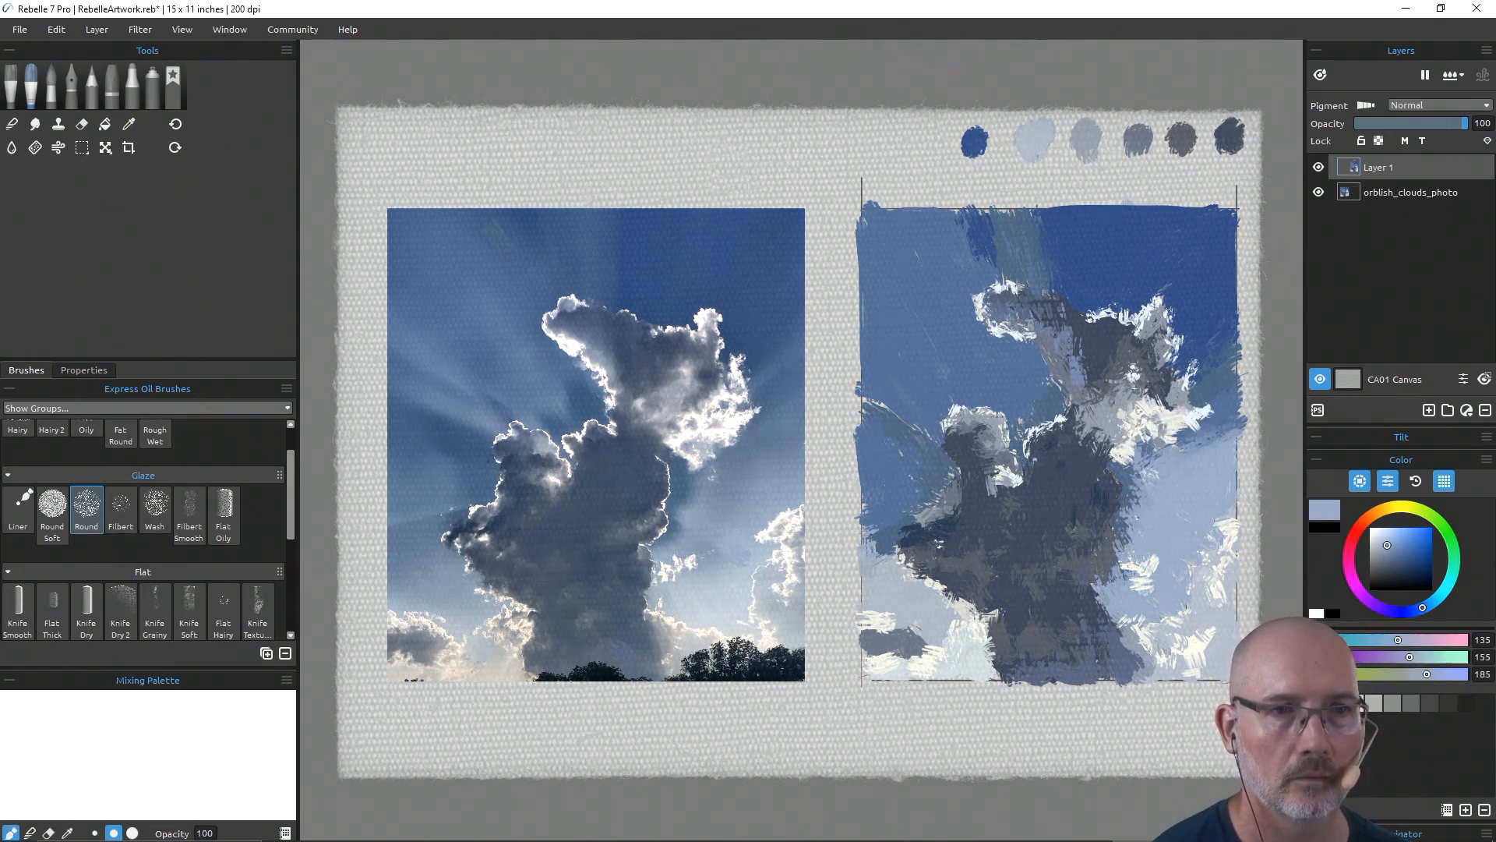
{"action": "key", "text": "ctrl+z"}
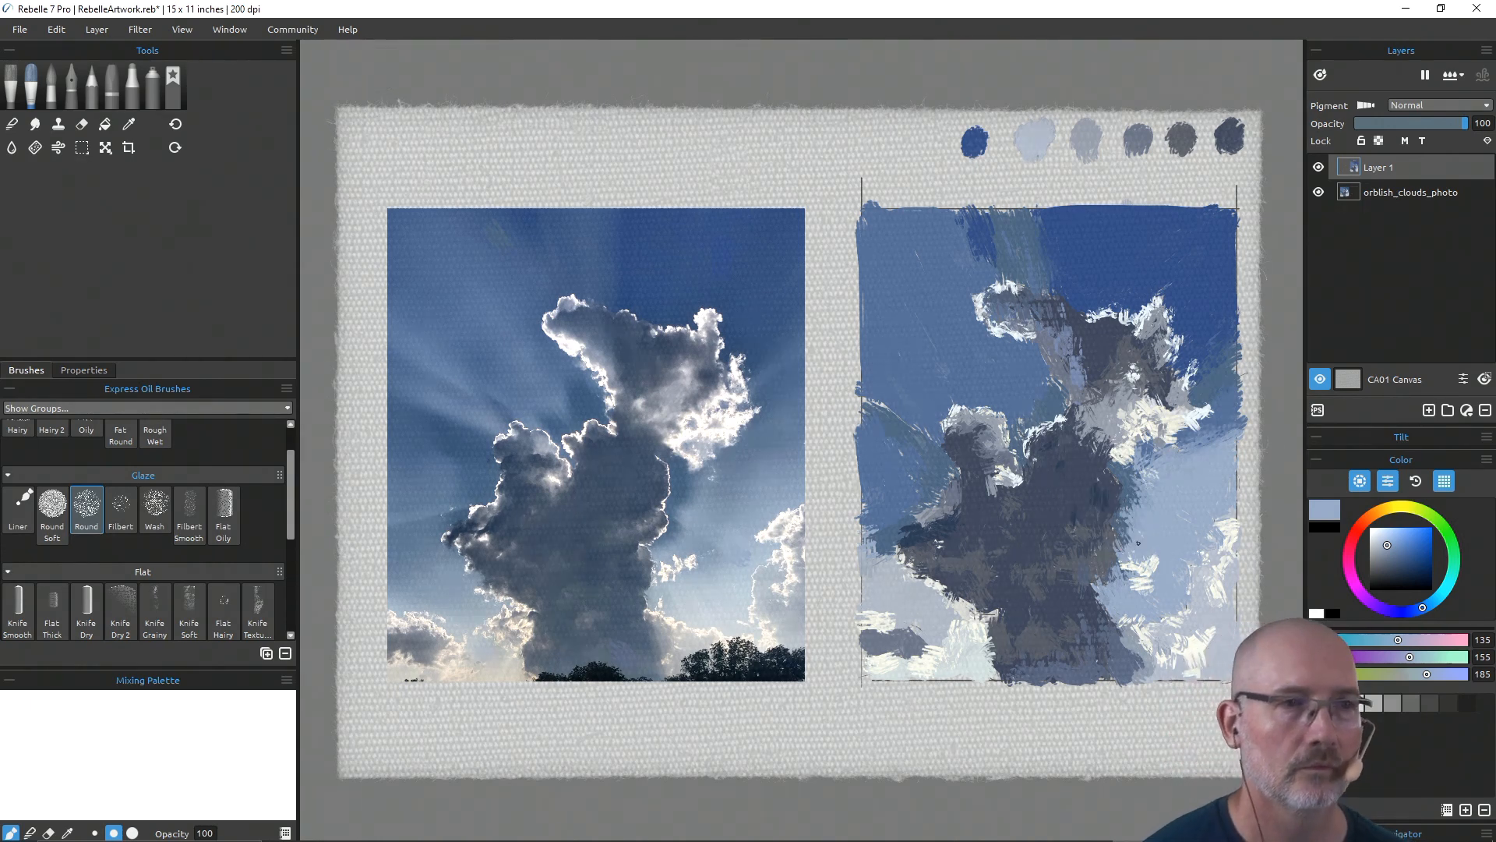
{"action": "left_click", "coordinate": [53, 509]}
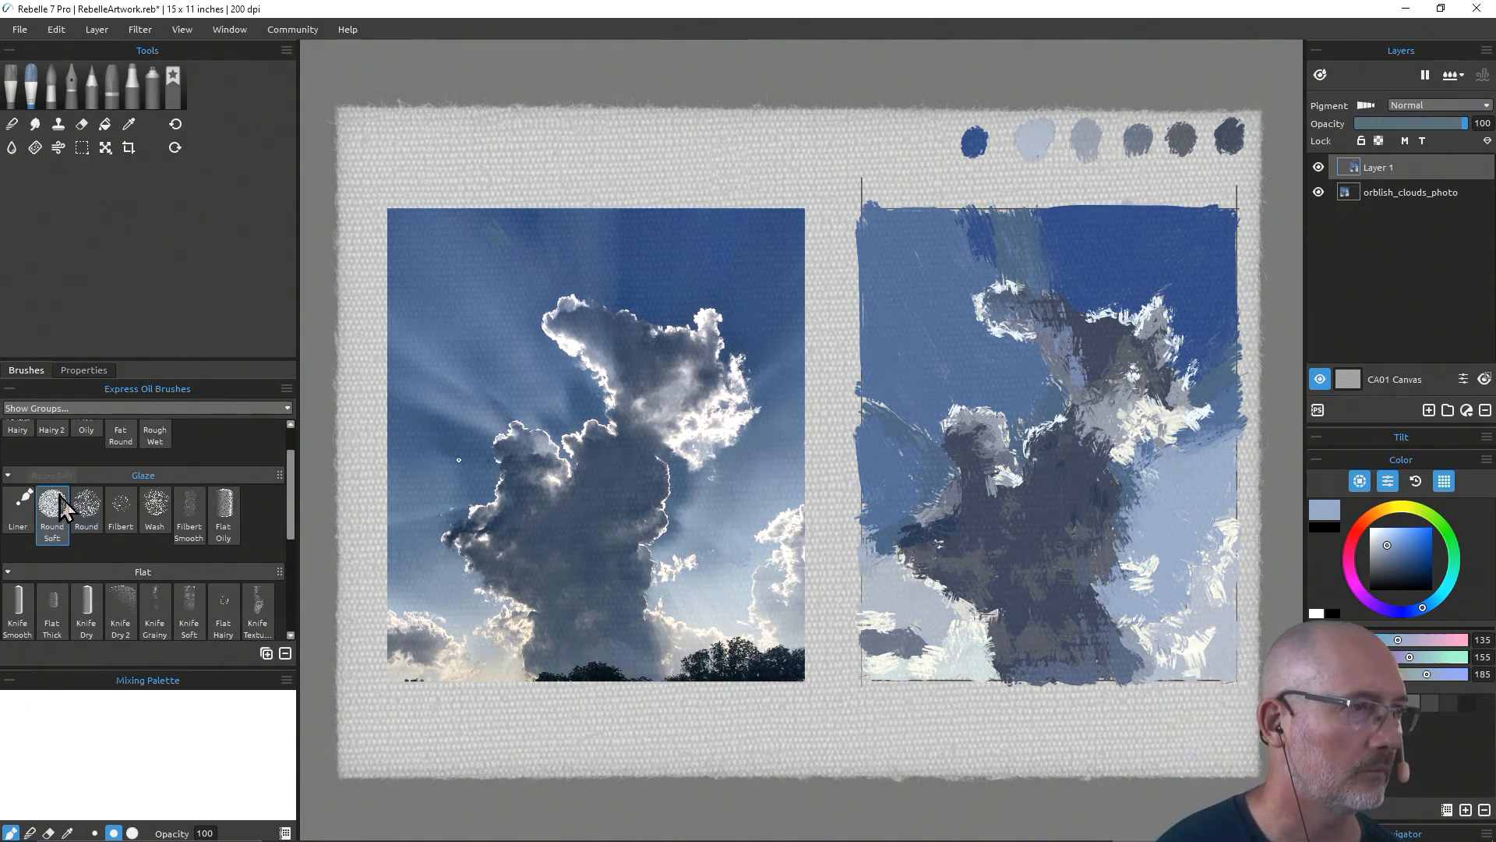
{"action": "mouse_move", "coordinate": [951, 310]}
{"action": "left_mouse_down"}
{"action": "mouse_move", "coordinate": [971, 308]}
{"action": "mouse_move", "coordinate": [981, 265]}
{"action": "mouse_move", "coordinate": [985, 124]}
{"action": "left_mouse_up"}
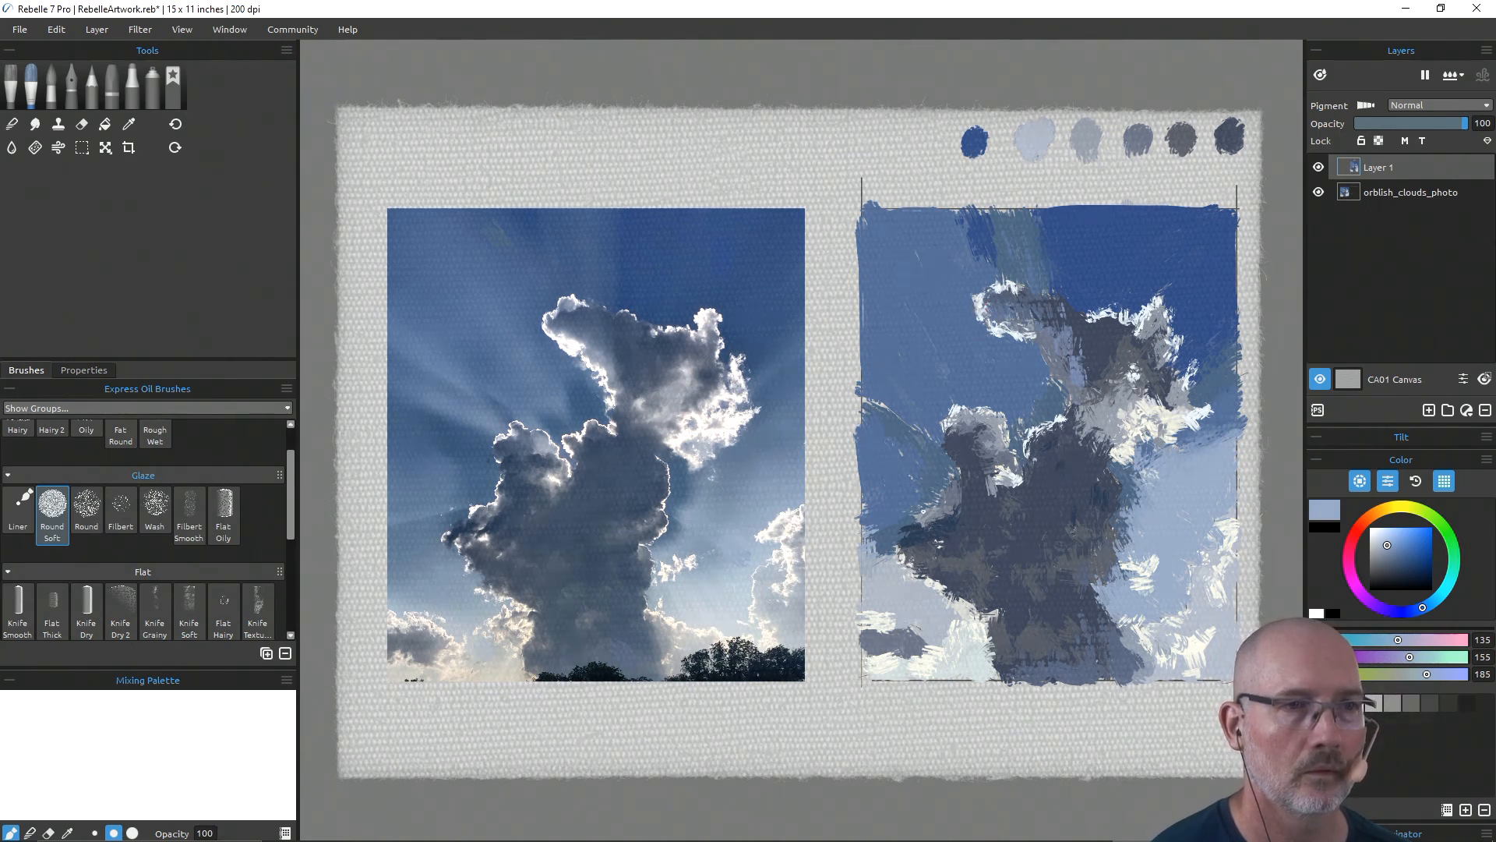
{"action": "key", "text": "ctrl+z"}
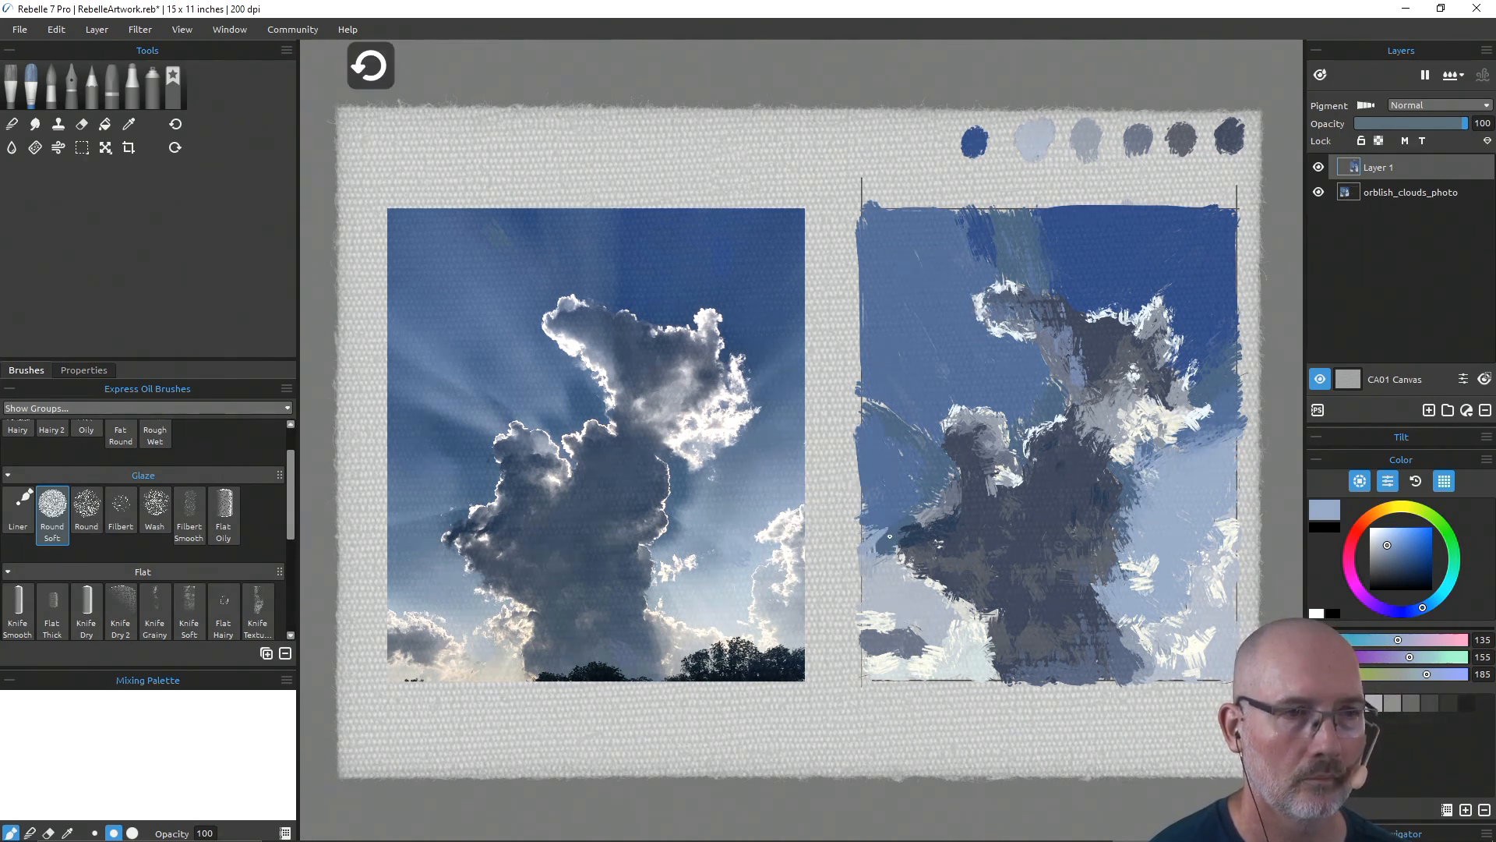
{"action": "left_click_drag", "start_coordinate": [883, 550], "coordinate": [917, 484]}
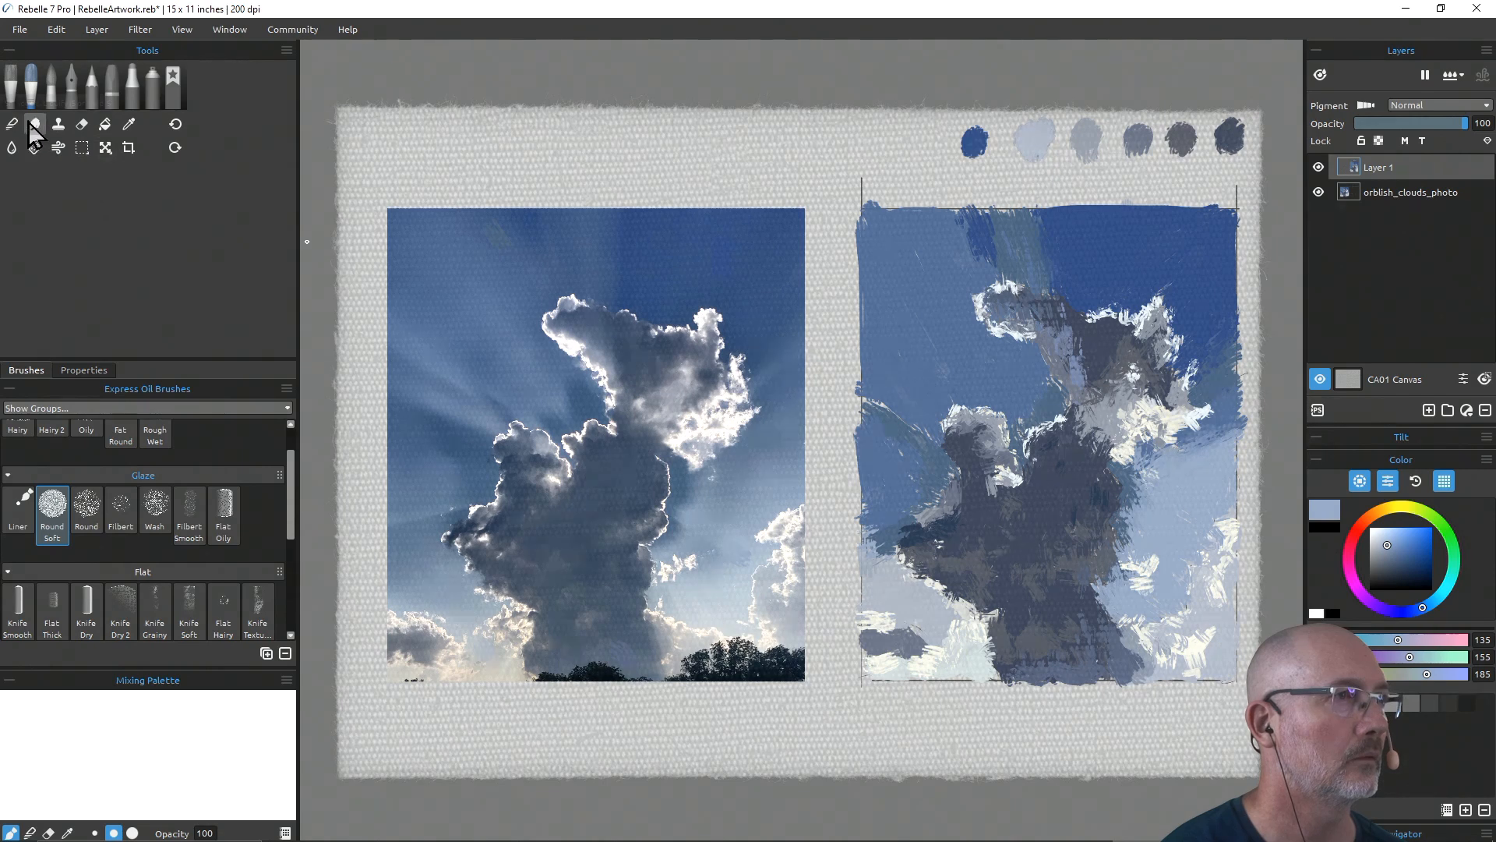
Step: Soften the sky's color transitions and the main cloud's lower edges with the Soft blend brush
{"action": "left_click", "coordinate": [35, 147]}
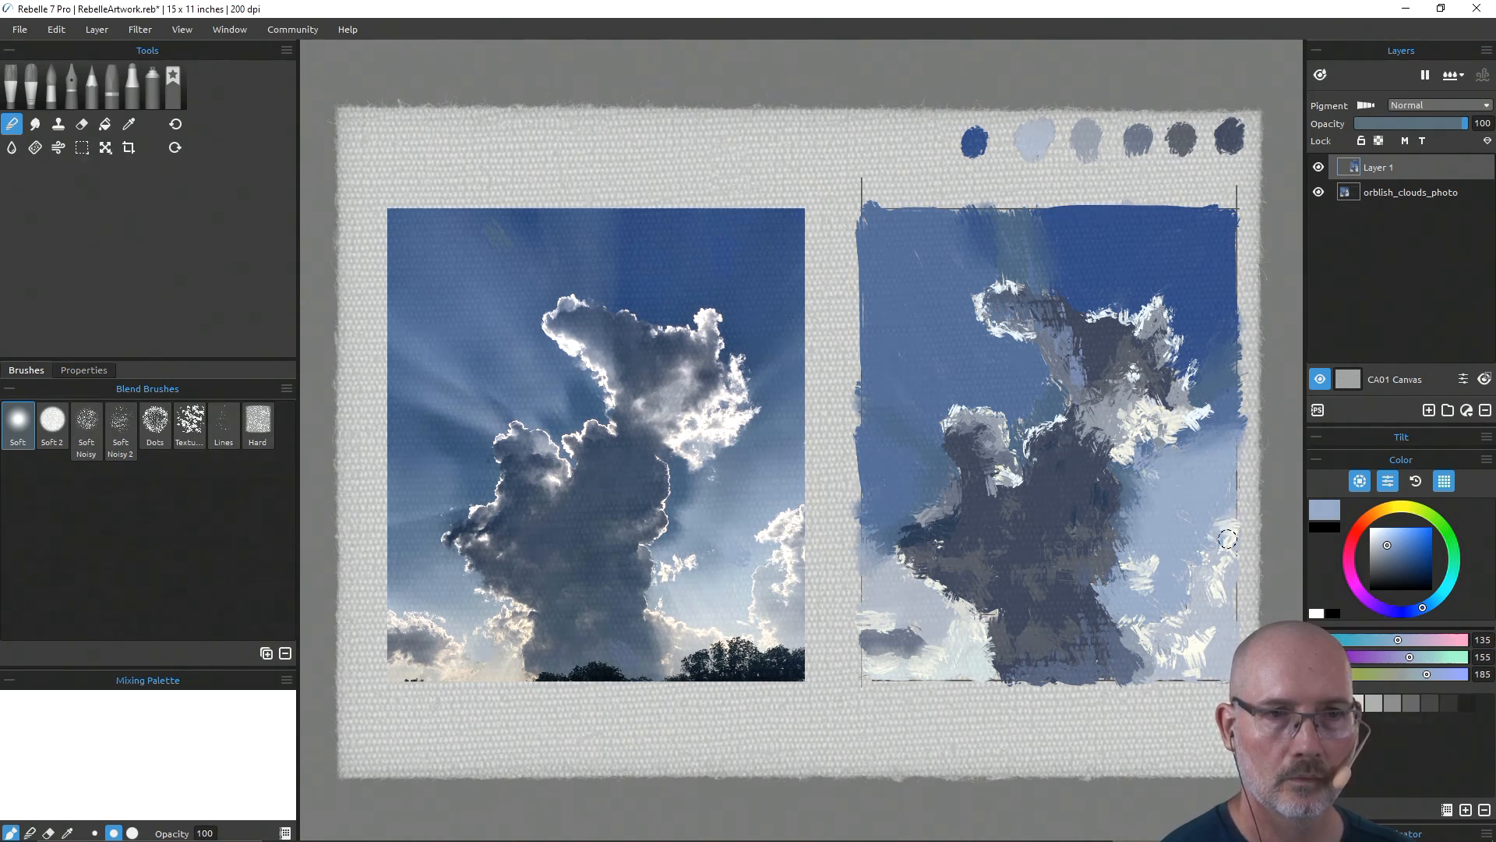
{"action": "mouse_move", "coordinate": [1193, 602]}
{"action": "left_mouse_down"}
{"action": "mouse_move", "coordinate": [1143, 626]}
{"action": "mouse_move", "coordinate": [1134, 650]}
{"action": "left_mouse_up"}
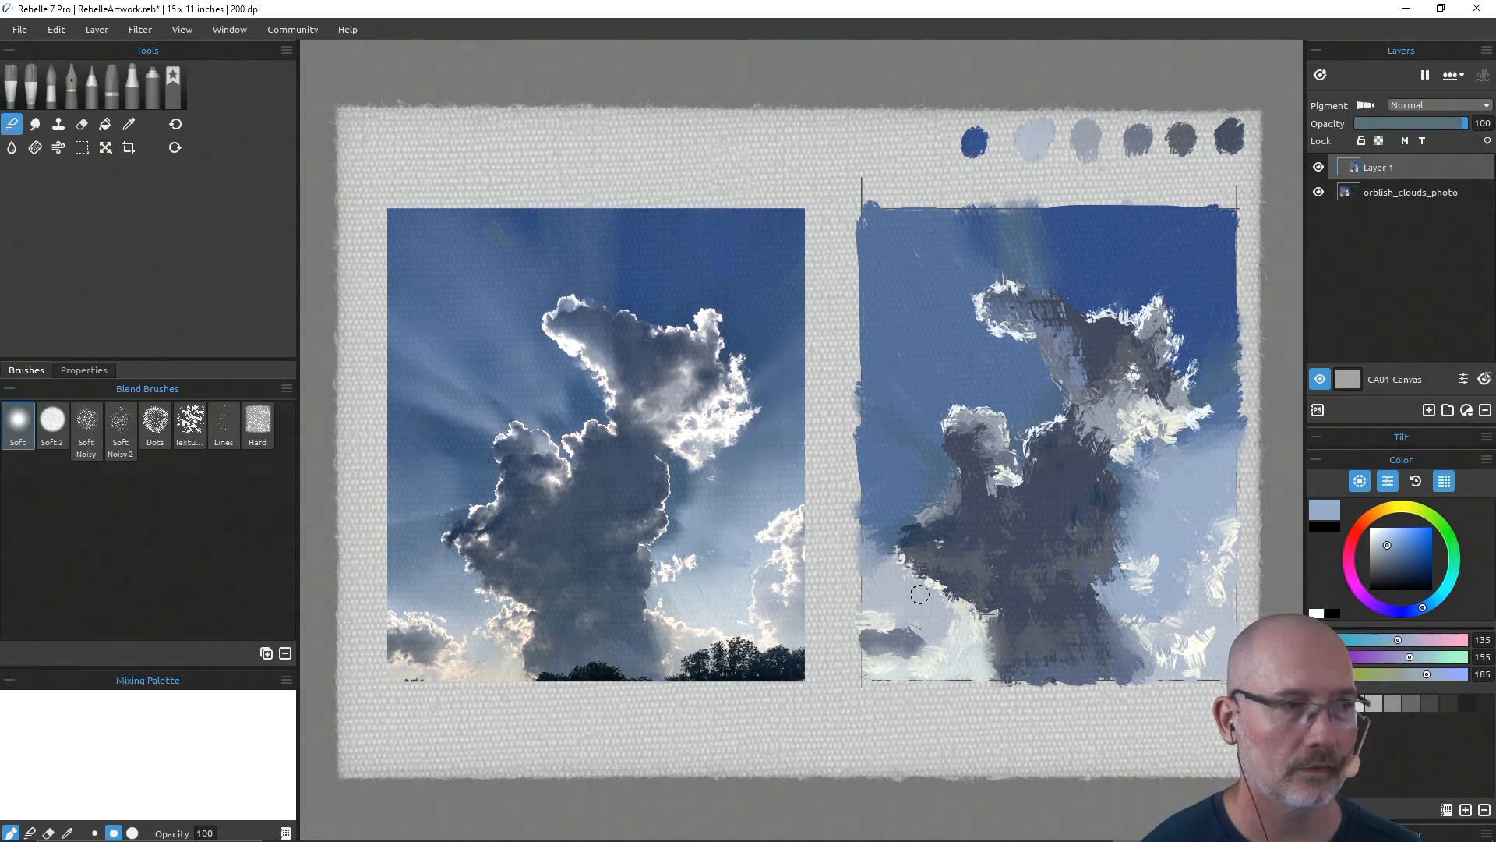
Step: Switch to the Express Oil Grunge brush and paint the main cloud's lower left edge with sampled light grays RGB 174, 179, 187 and 159, 168, 182
{"action": "left_click", "coordinate": [22, 88]}
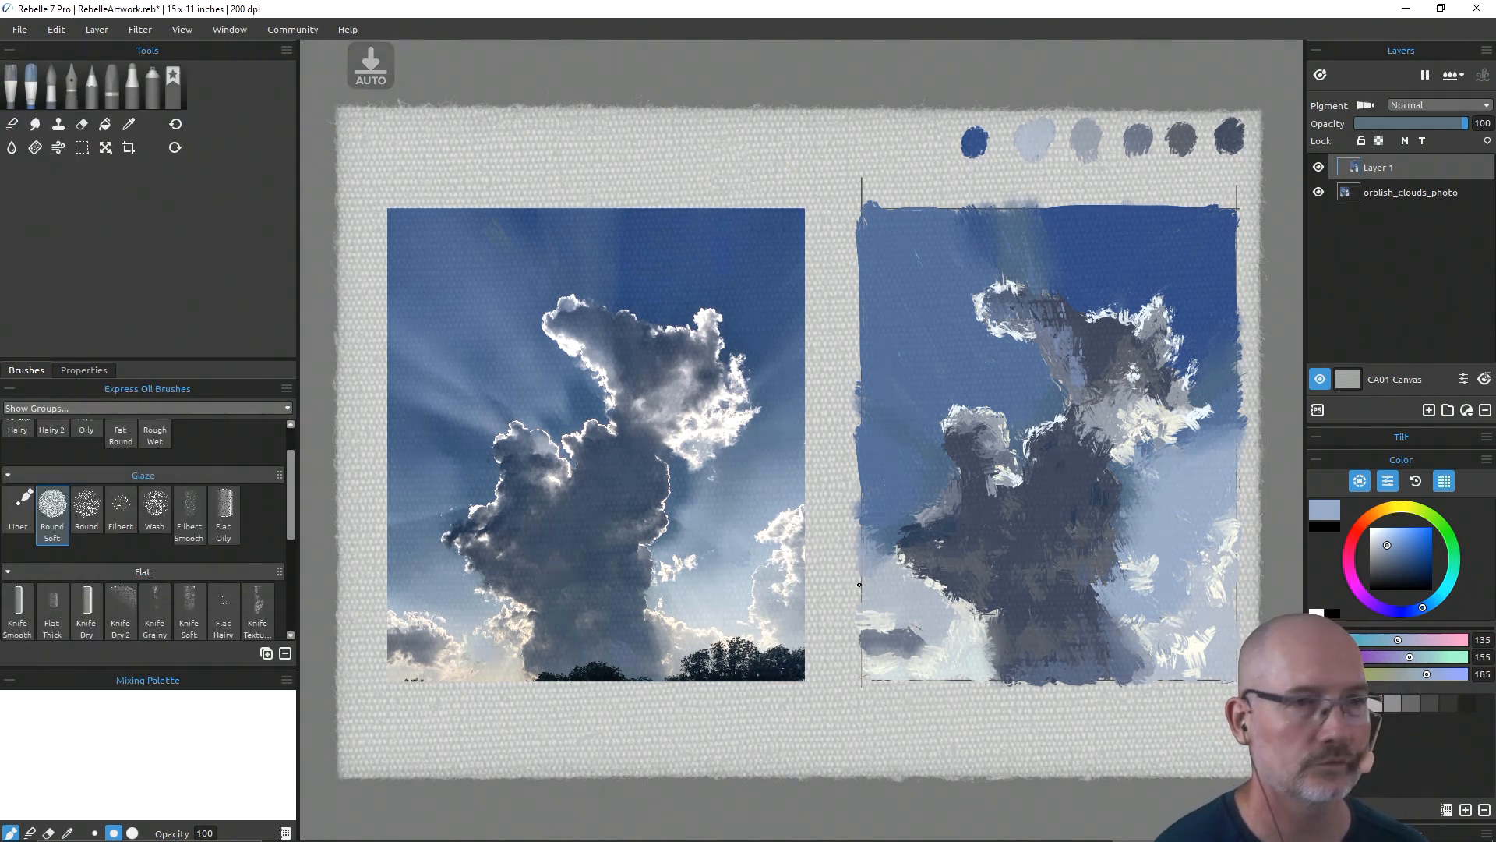
{"action": "left_click", "coordinate": [905, 580], "text": "alt"}
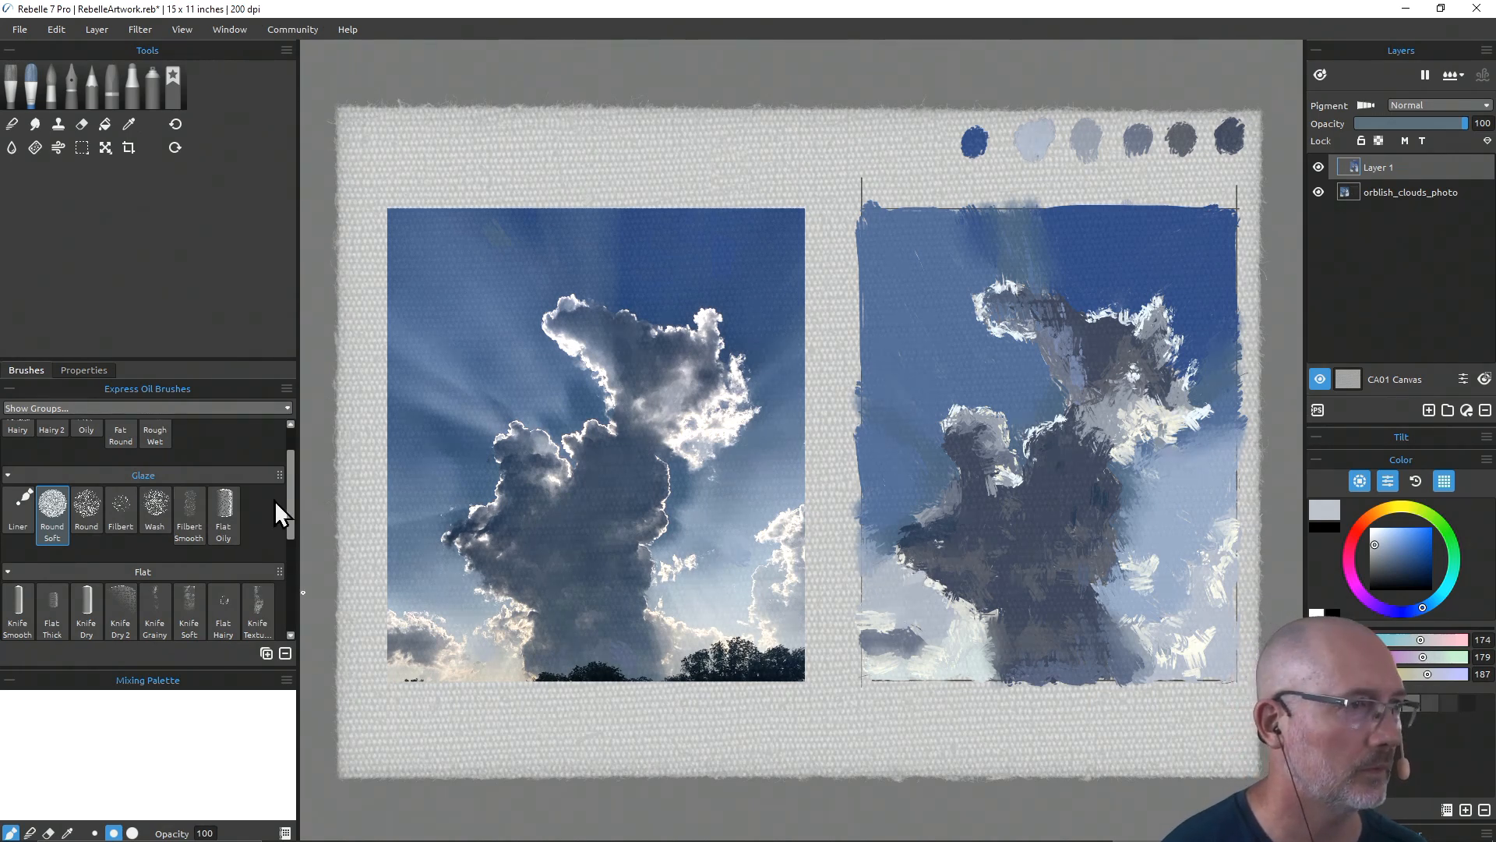
{"action": "scroll", "coordinate": [290, 515], "scroll_direction": "up", "scroll_amount": 1}
{"action": "scroll", "coordinate": [286, 534], "scroll_direction": "down", "scroll_amount": 3}
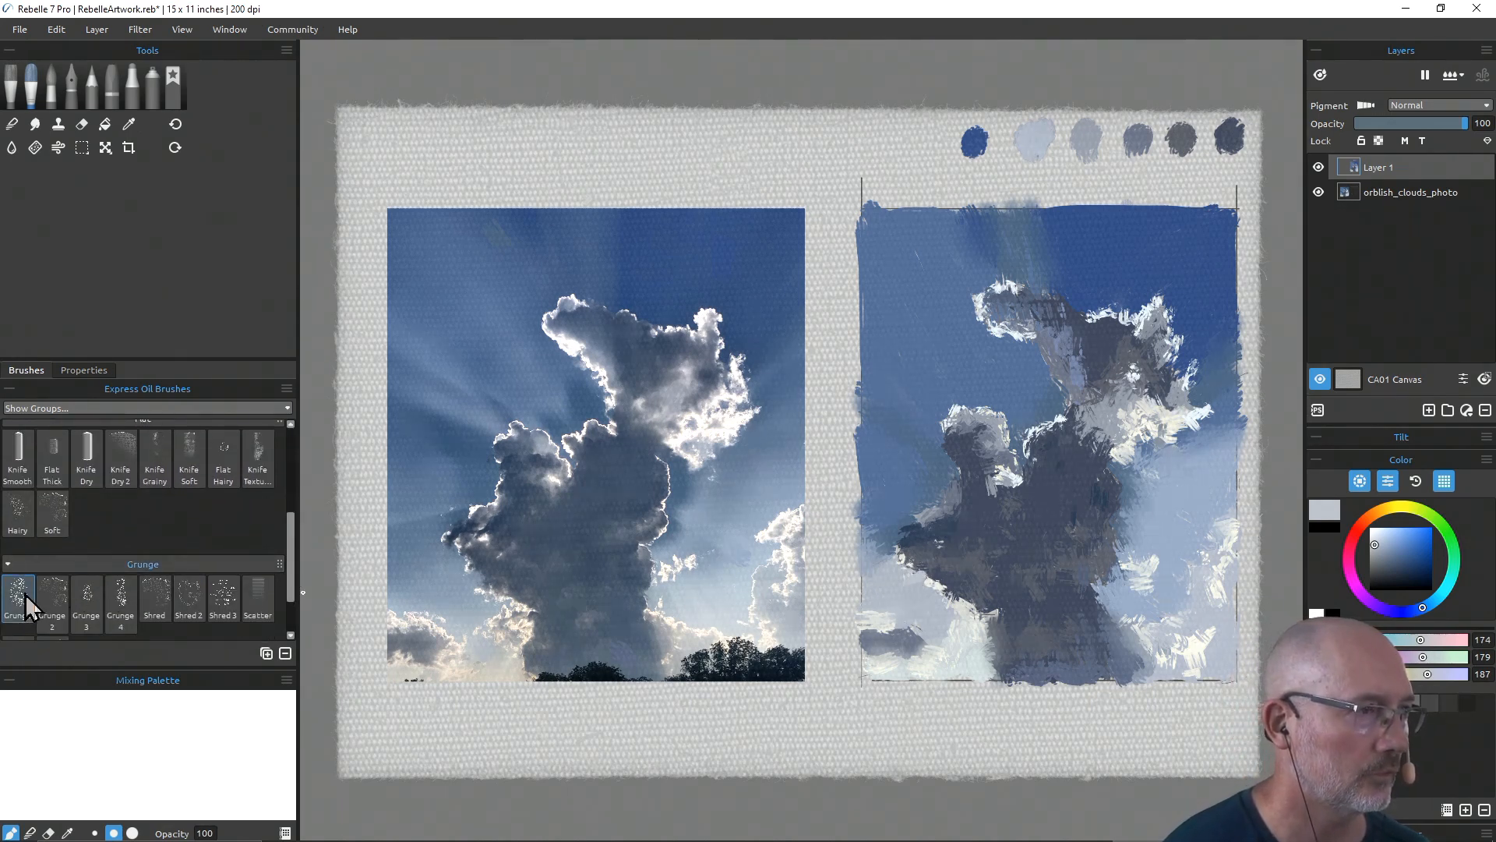
{"action": "left_click", "coordinate": [908, 585], "text": "alt"}
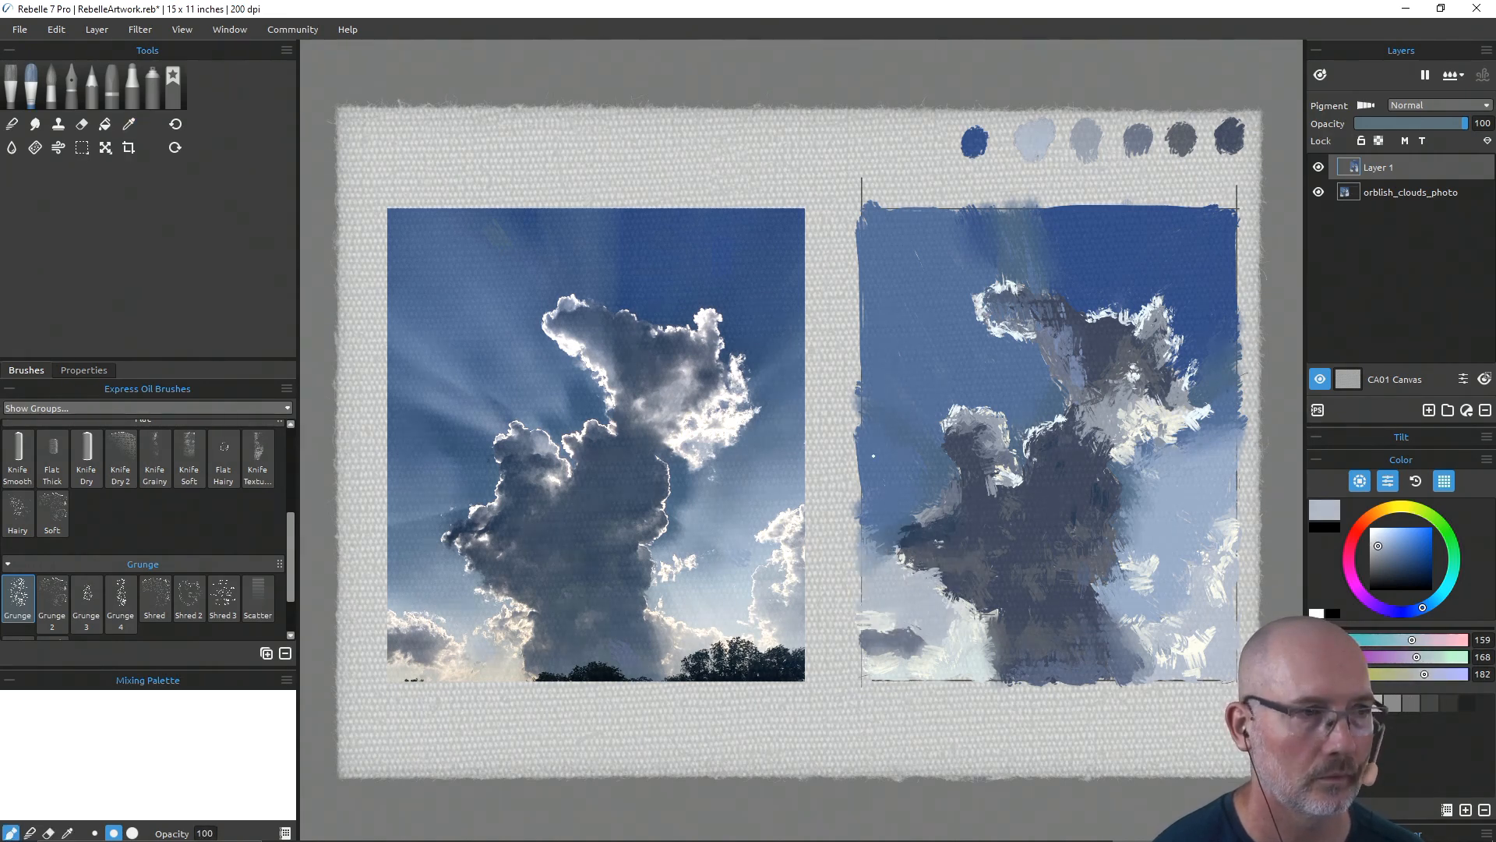
Step: Break up the sky edge beside the cloud's left tip with sampled blues RGB 73, 99, 130 and 86, 110, 138 and light gray 164, 172, 184
{"action": "left_click", "coordinate": [887, 526], "text": "alt"}
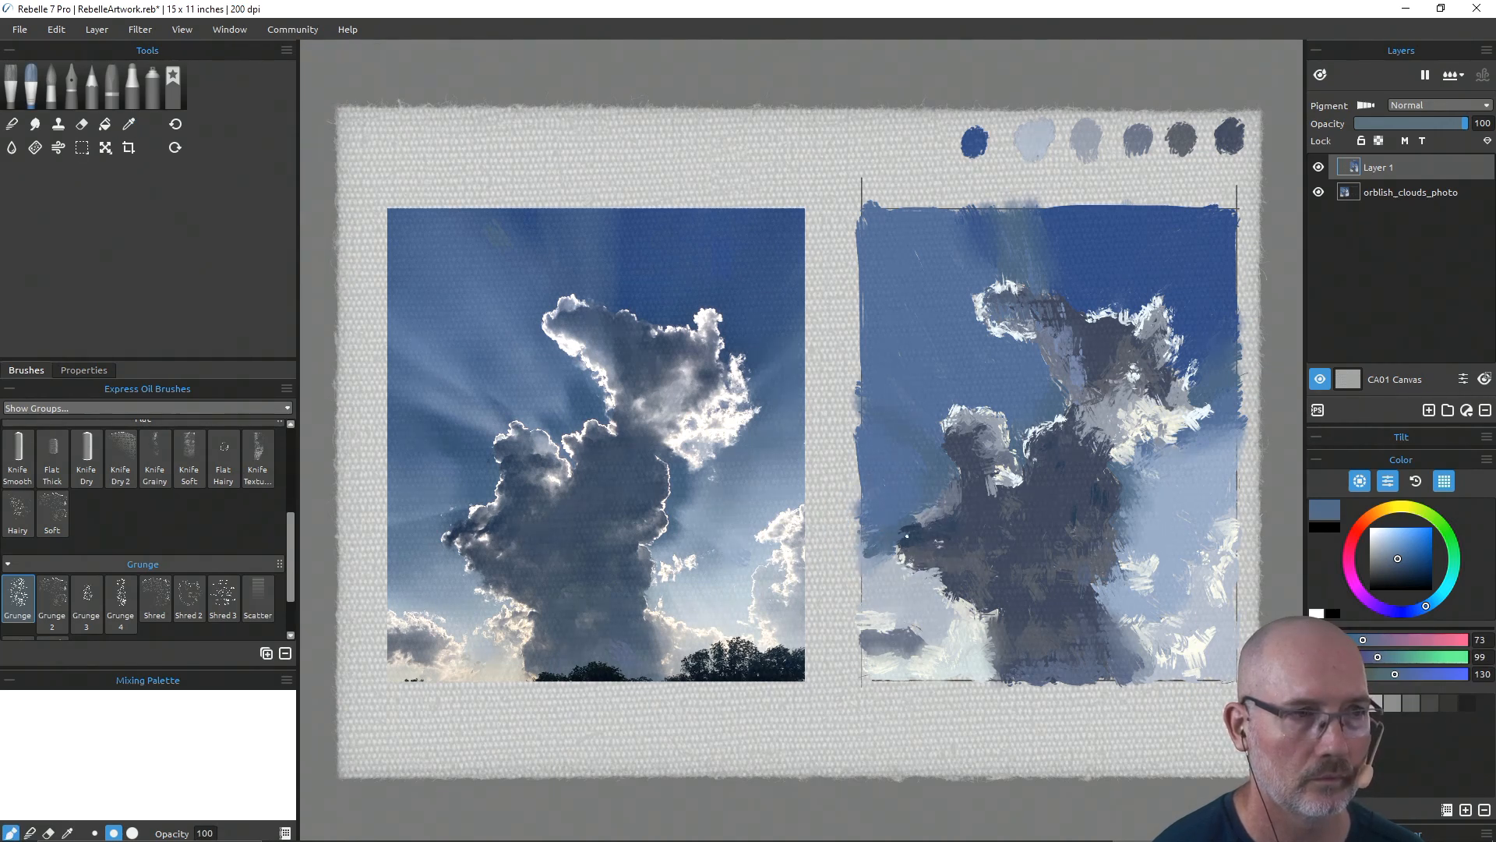
{"action": "left_click", "coordinate": [891, 567], "text": "alt"}
{"action": "left_click", "coordinate": [880, 547], "text": "alt"}
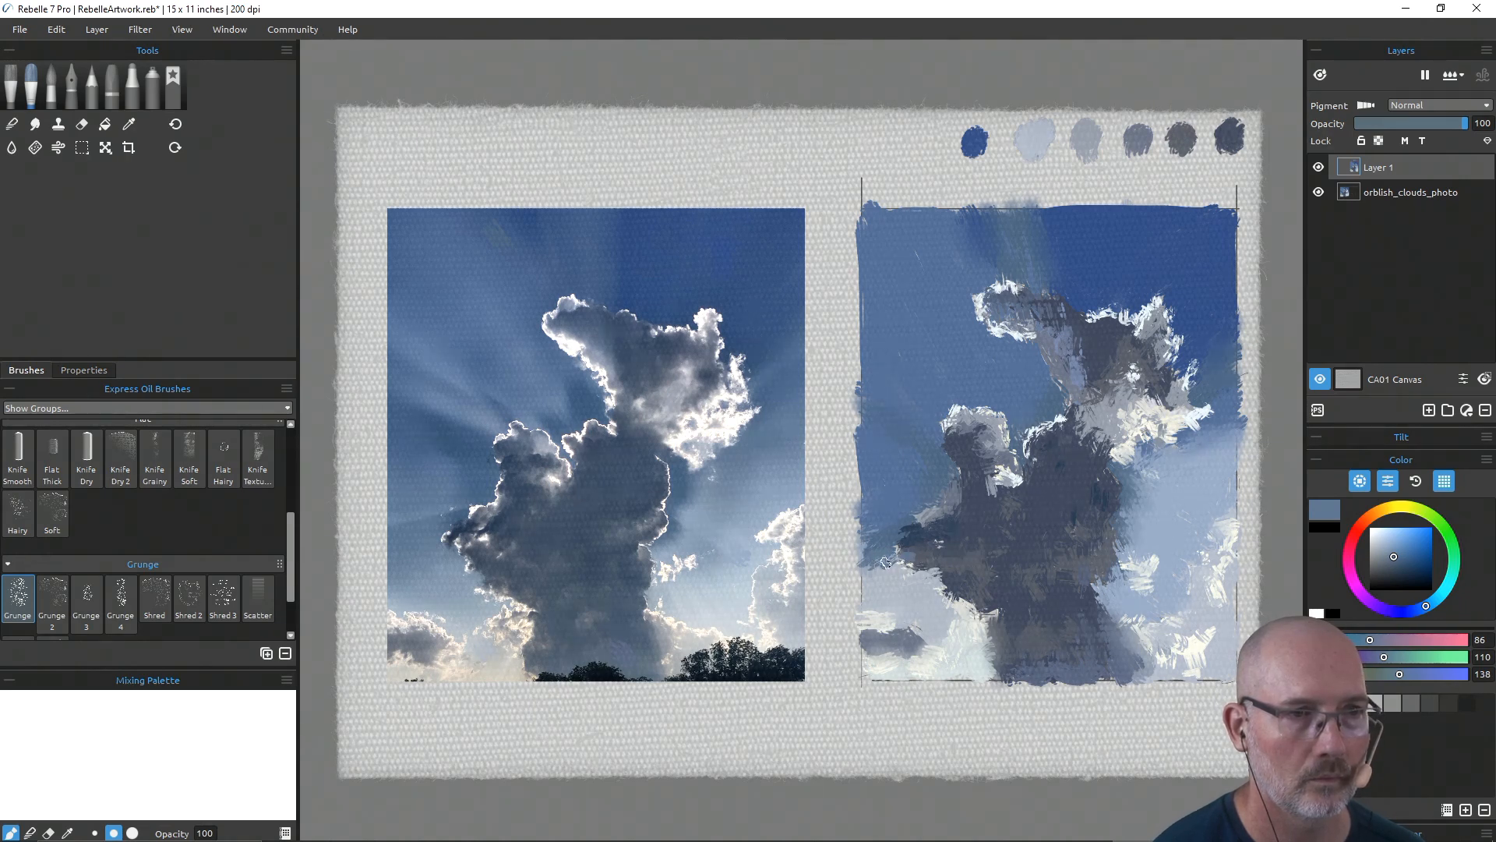
{"action": "left_click", "coordinate": [890, 577], "text": "alt"}
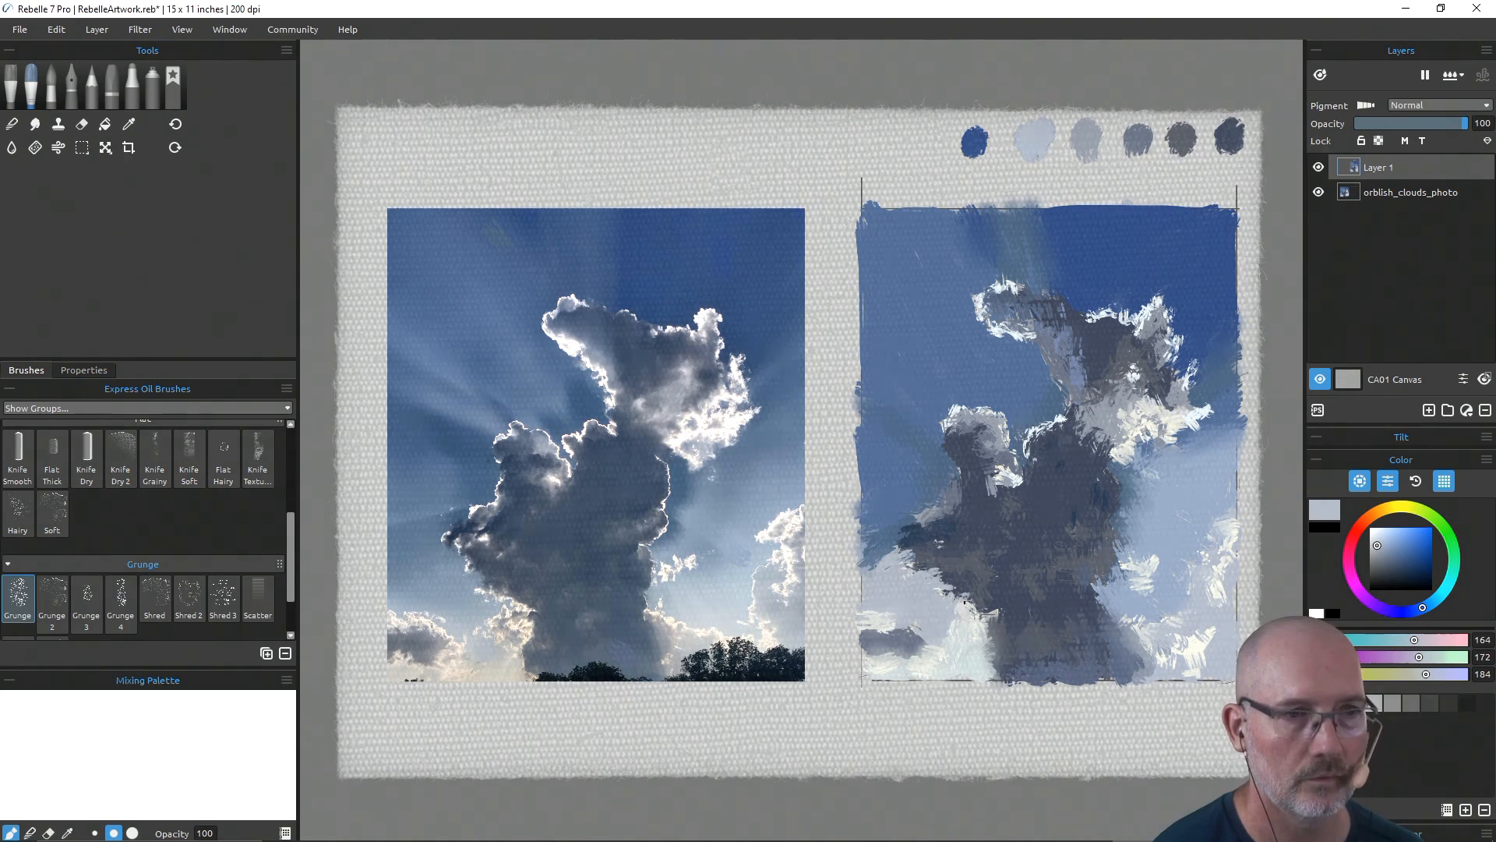
Step: Refine the main cloud's left contour with sampled blues RGB 71, 97, 128 and 83, 103, 130, and add off-white highlights in RGB 222, 222, 213
{"action": "left_click", "coordinate": [909, 510], "text": "alt"}
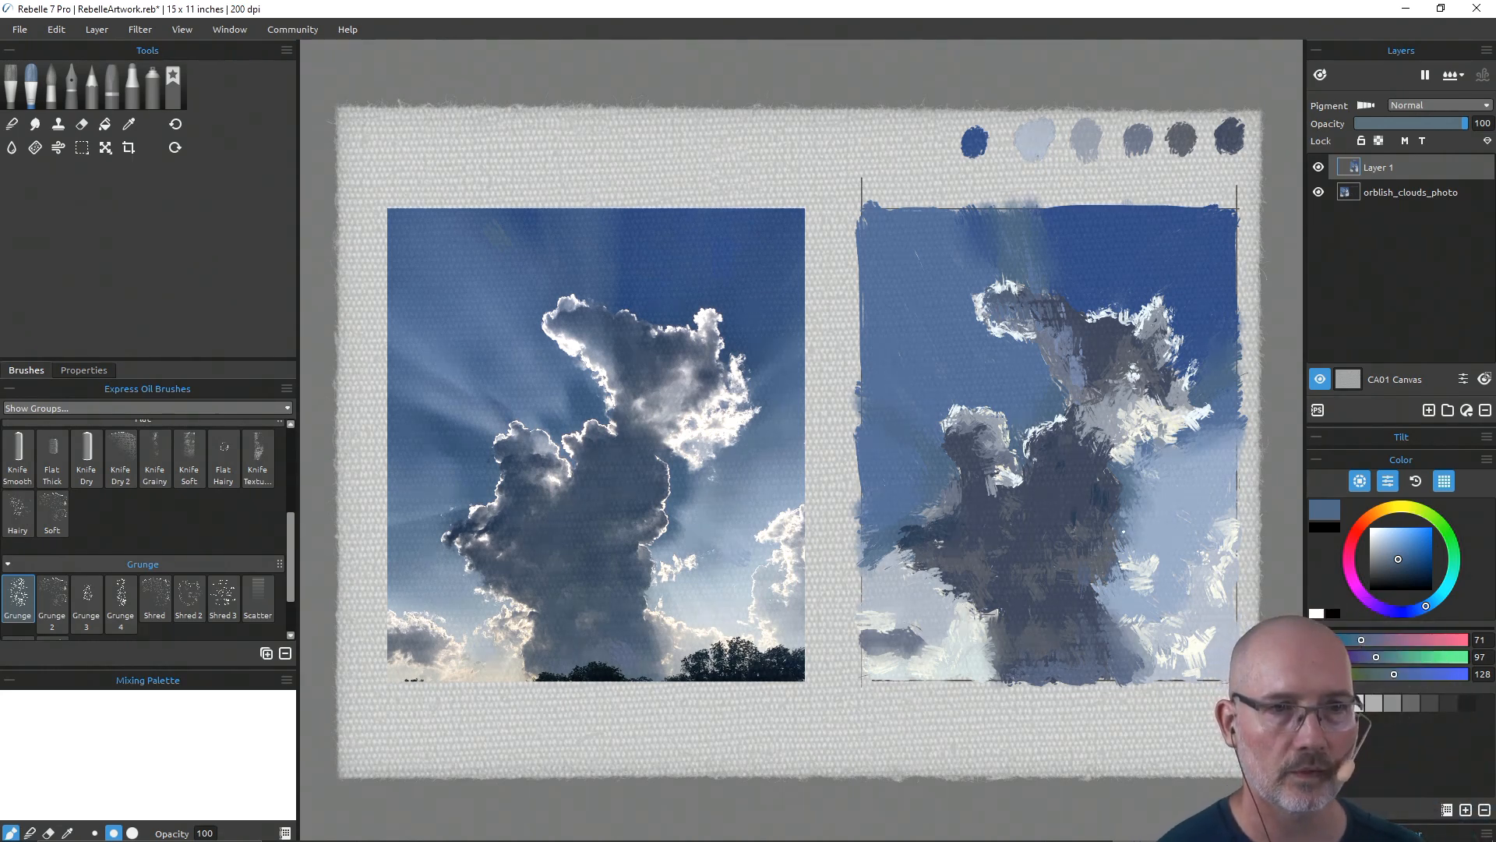
{"action": "left_click", "coordinate": [1118, 526], "text": "alt"}
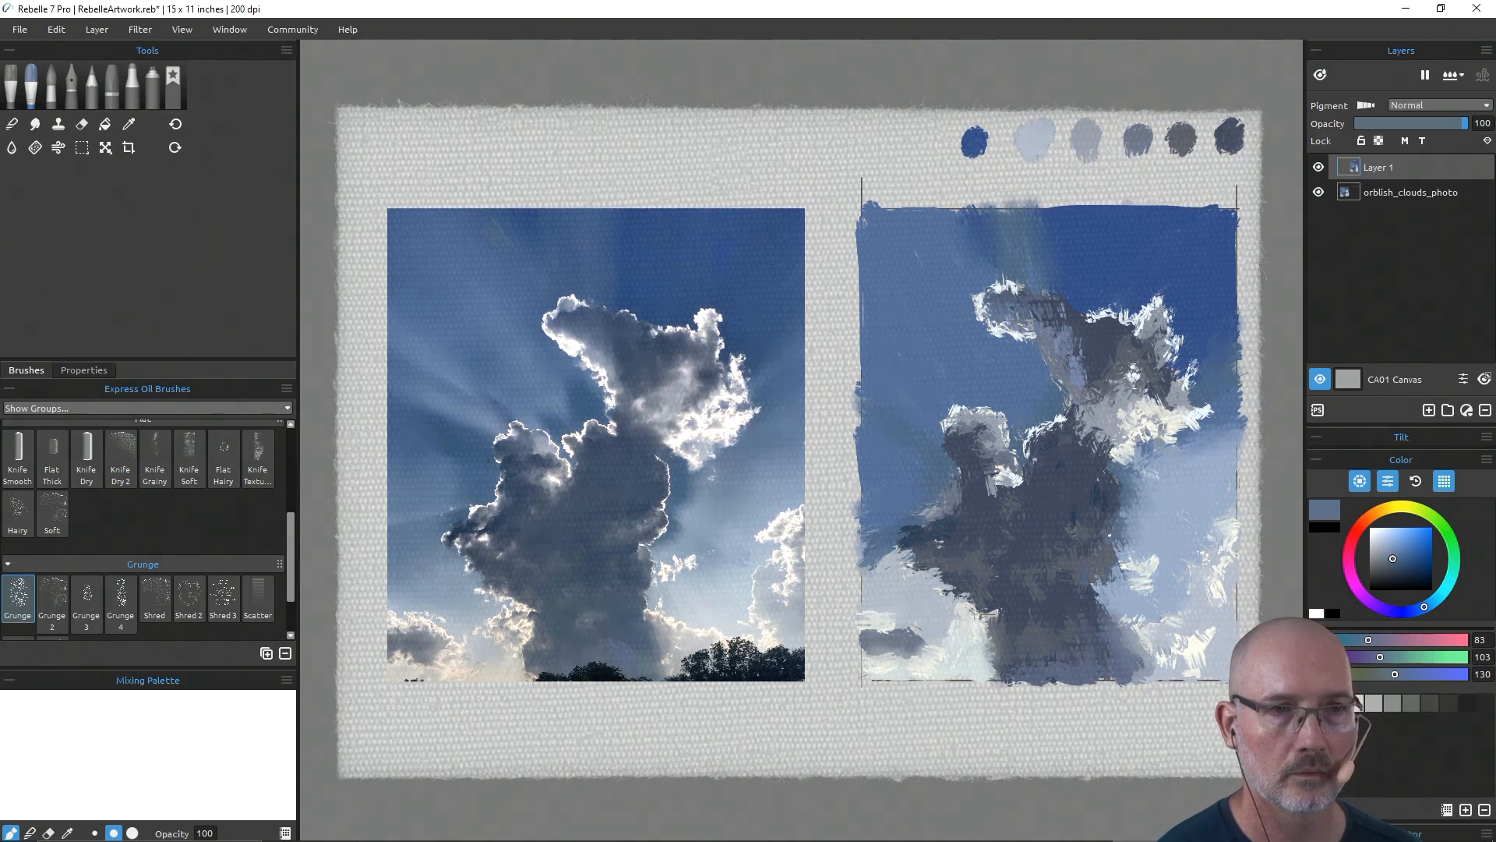
{"action": "left_click", "coordinate": [1226, 531], "text": "alt"}
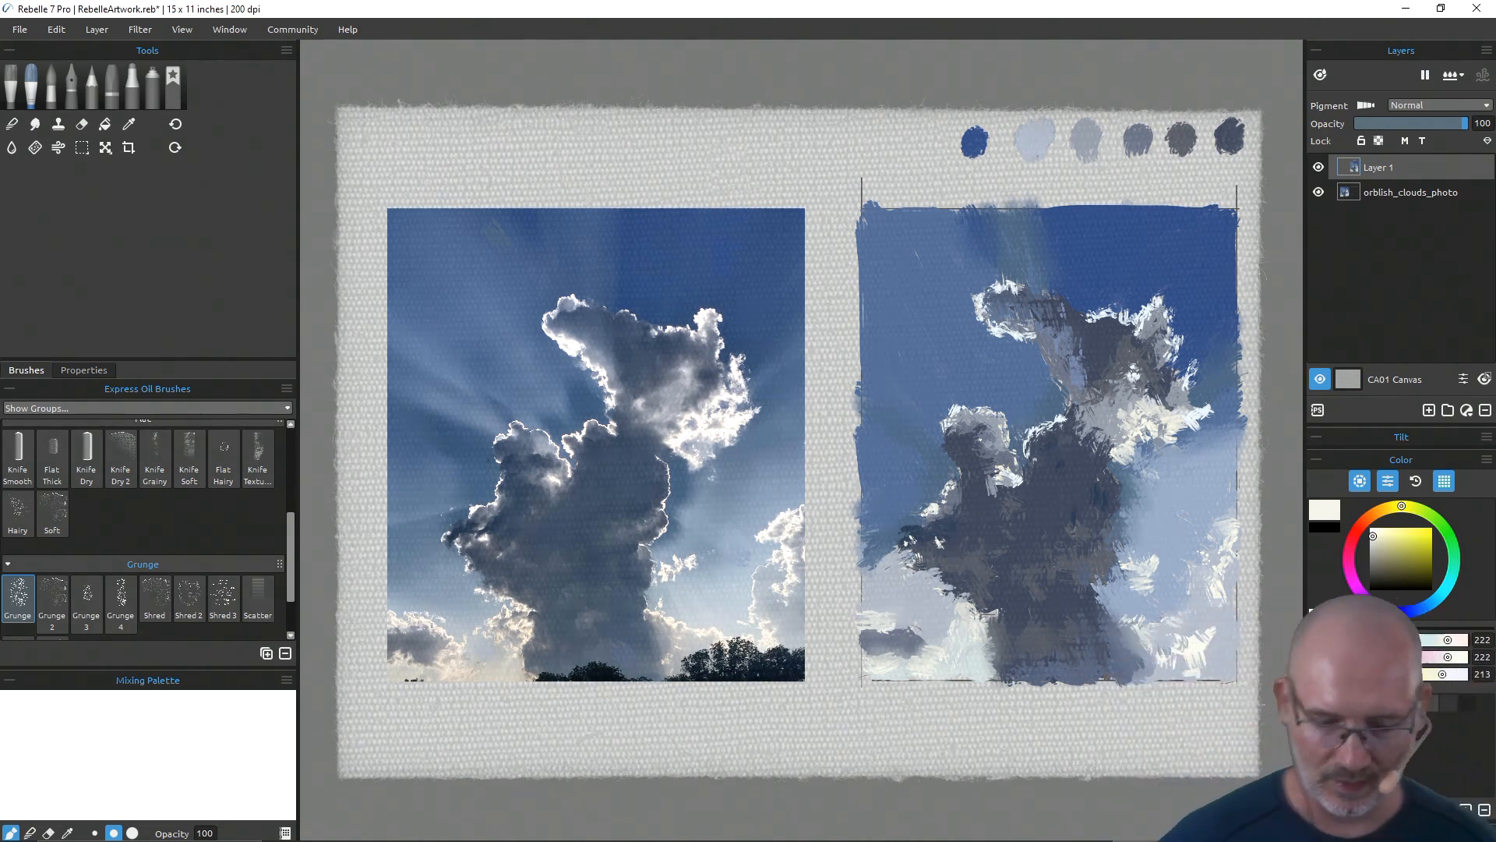
Step: Soften the shadow and highlight transitions inside the left cloud bump and the upper cloud with the Soft blend brush
{"action": "left_click", "coordinate": [11, 123]}
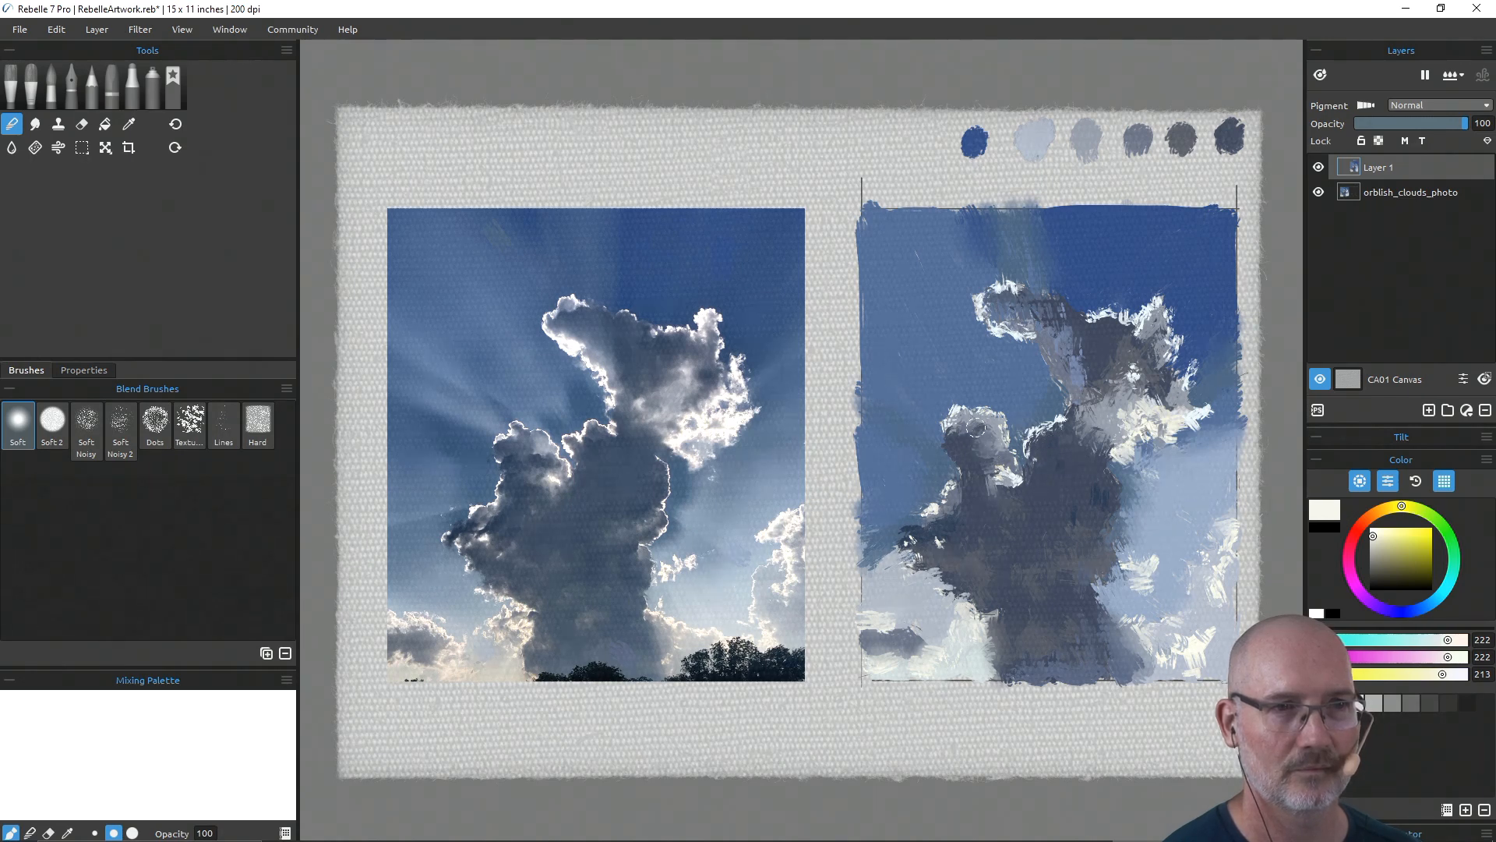
{"action": "left_click_drag", "start_coordinate": [967, 451], "coordinate": [977, 473]}
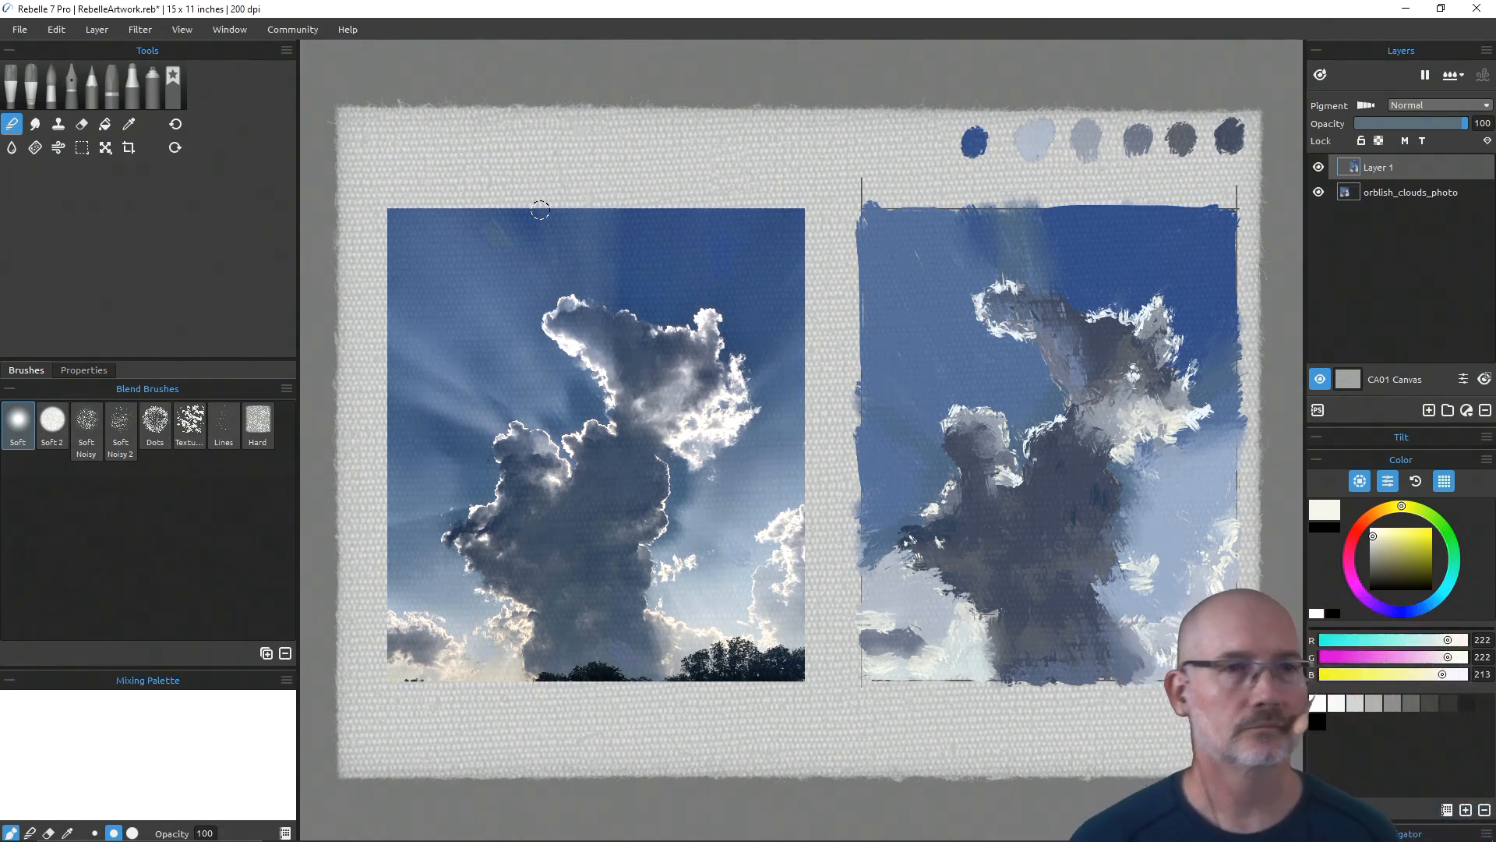
{"action": "scroll", "coordinate": [1076, 294], "scroll_direction": "up", "scroll_amount": 4}
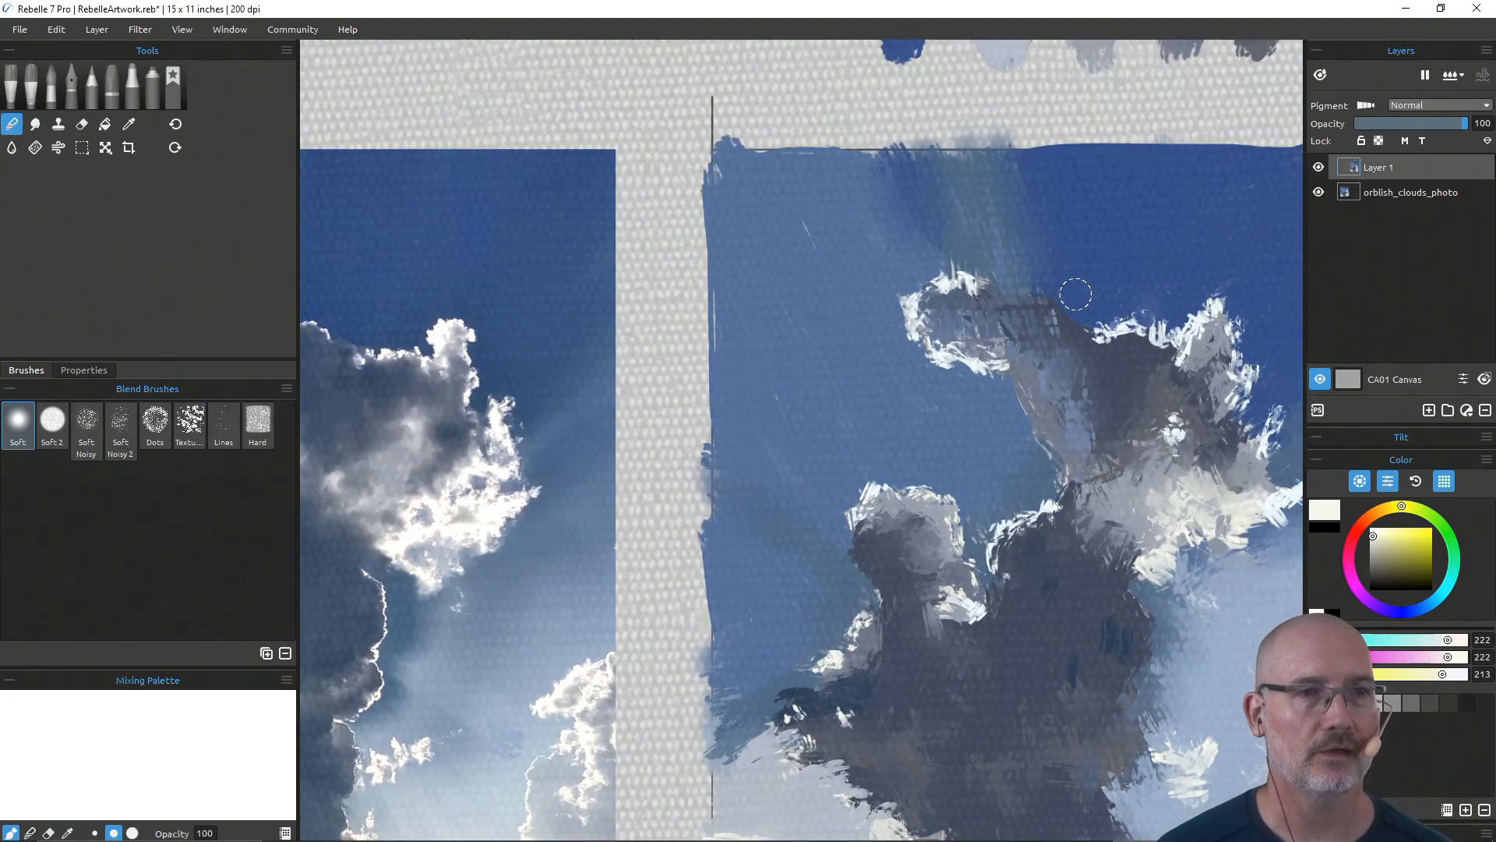
{"action": "mouse_move", "coordinate": [1072, 294]}
{"action": "left_mouse_down"}
{"action": "mouse_move", "coordinate": [871, 287]}
{"action": "mouse_move", "coordinate": [849, 267]}
{"action": "mouse_move", "coordinate": [827, 289]}
{"action": "mouse_move", "coordinate": [702, 287]}
{"action": "left_mouse_up"}
{"action": "scroll", "coordinate": [851, 281], "scroll_direction": "down", "scroll_amount": 2}
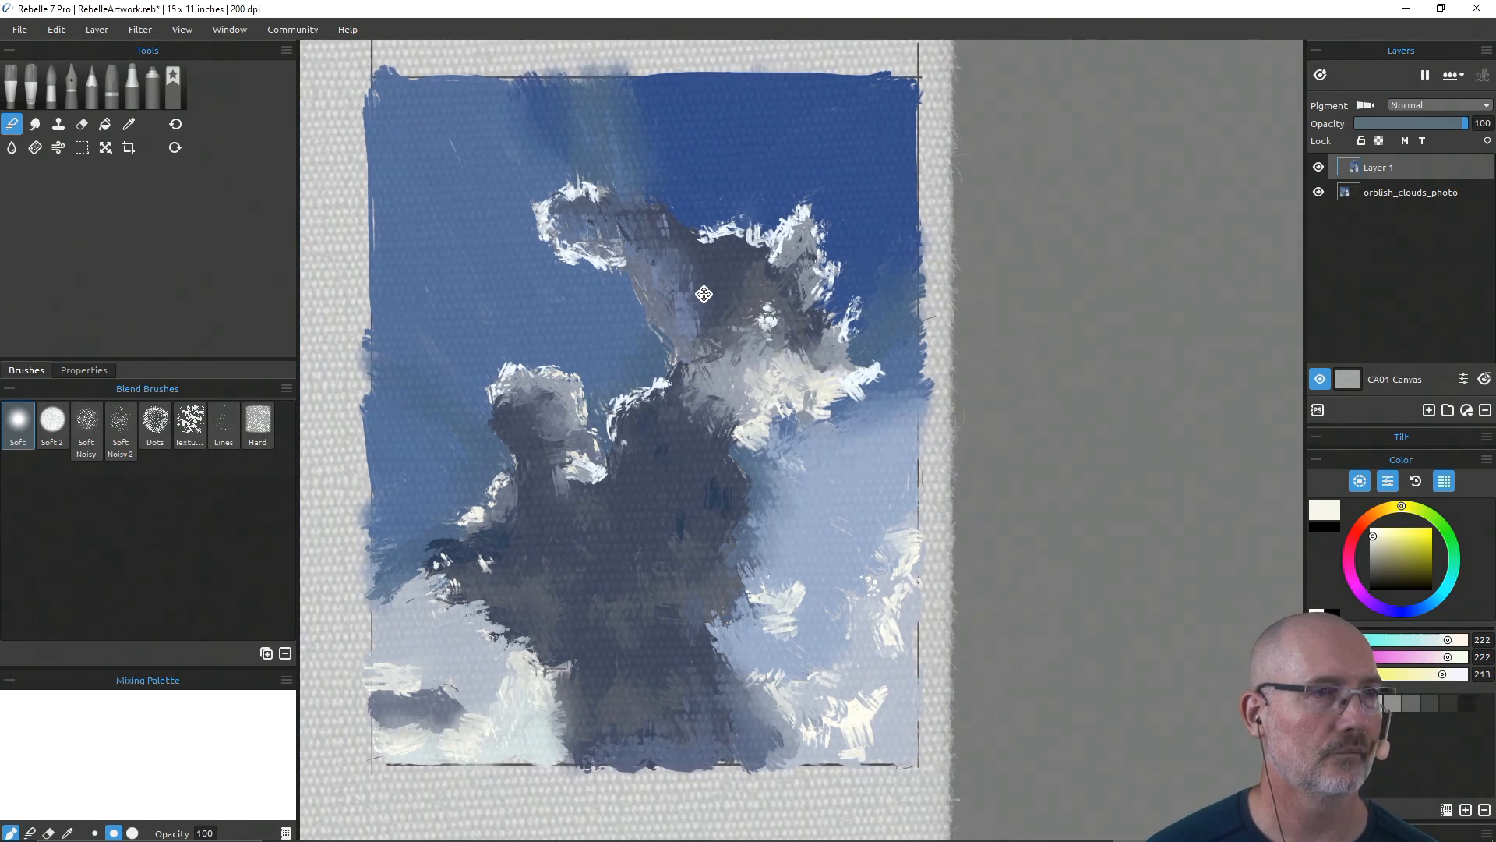